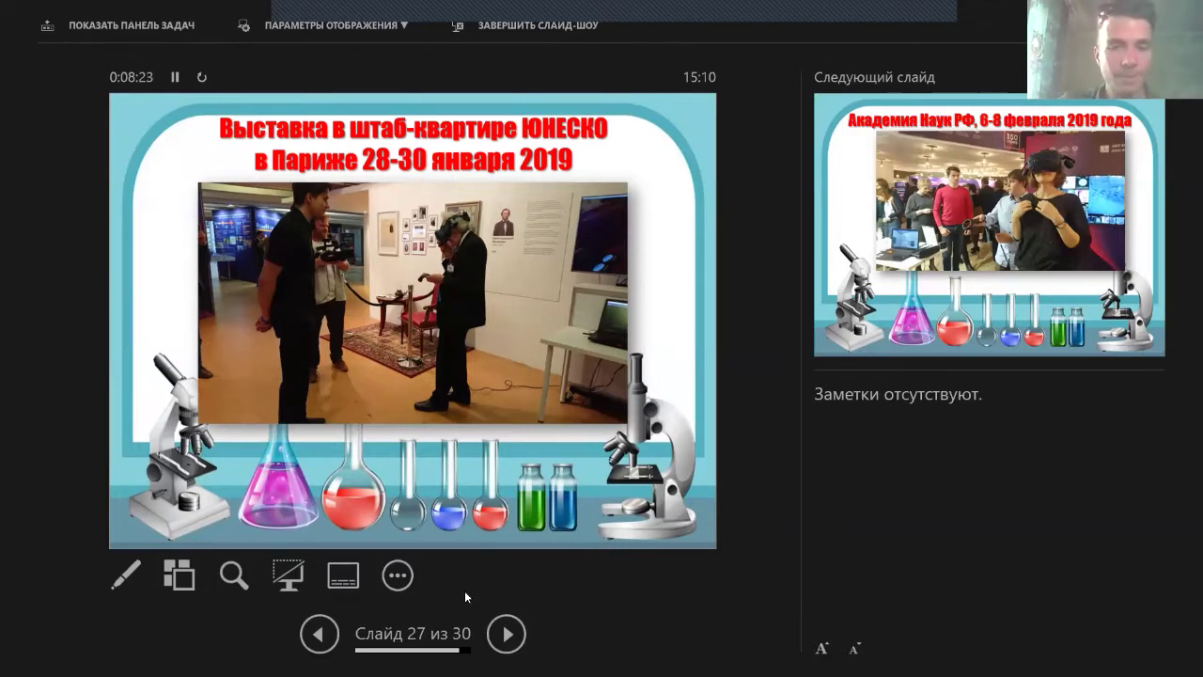
# Advance the slide show from slide 27 through the remaining slides
pyautogui.click(508, 633)
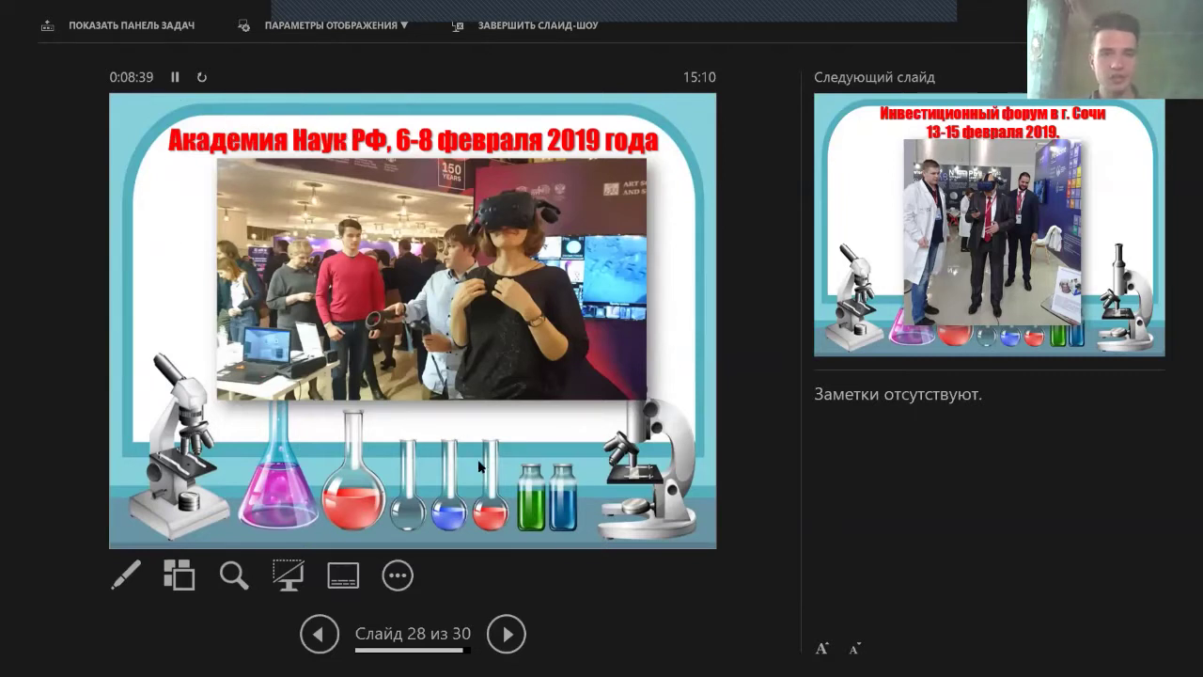
pyautogui.click(506, 633)
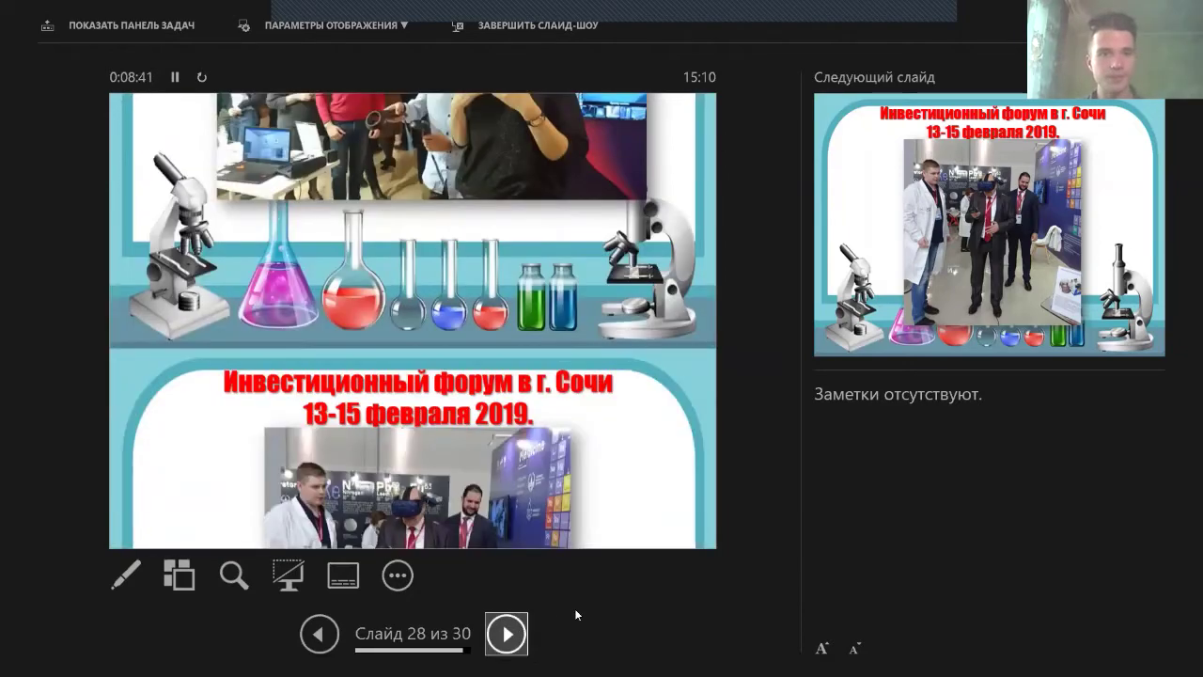
pyautogui.click(509, 635)
pyautogui.press('Right')
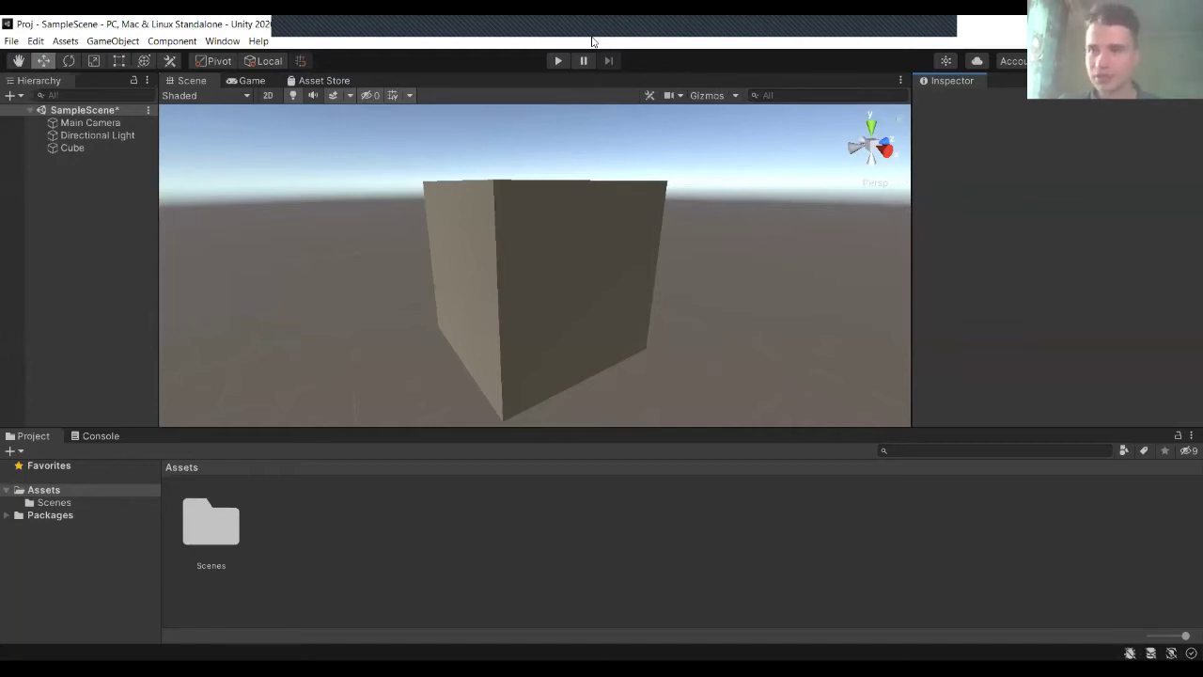
# In the Unity editor, select and frame the Main Camera and the Directional Light in turn to inspect them
pyautogui.click(520, 282)
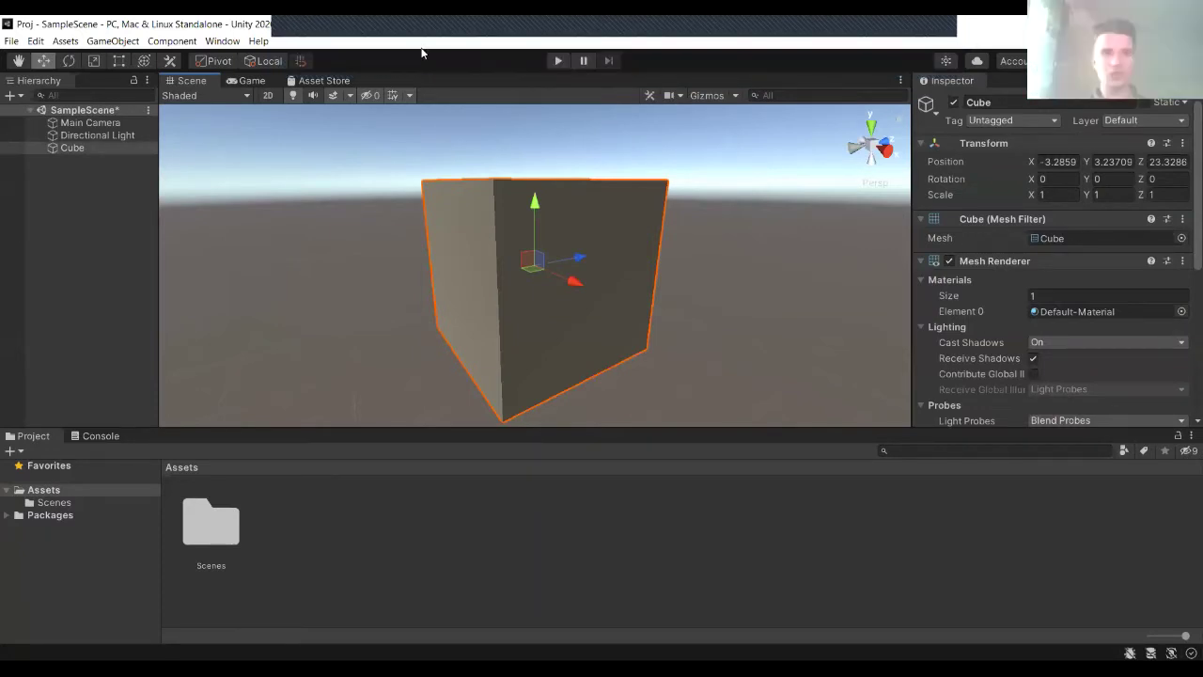
pyautogui.click(90, 216)
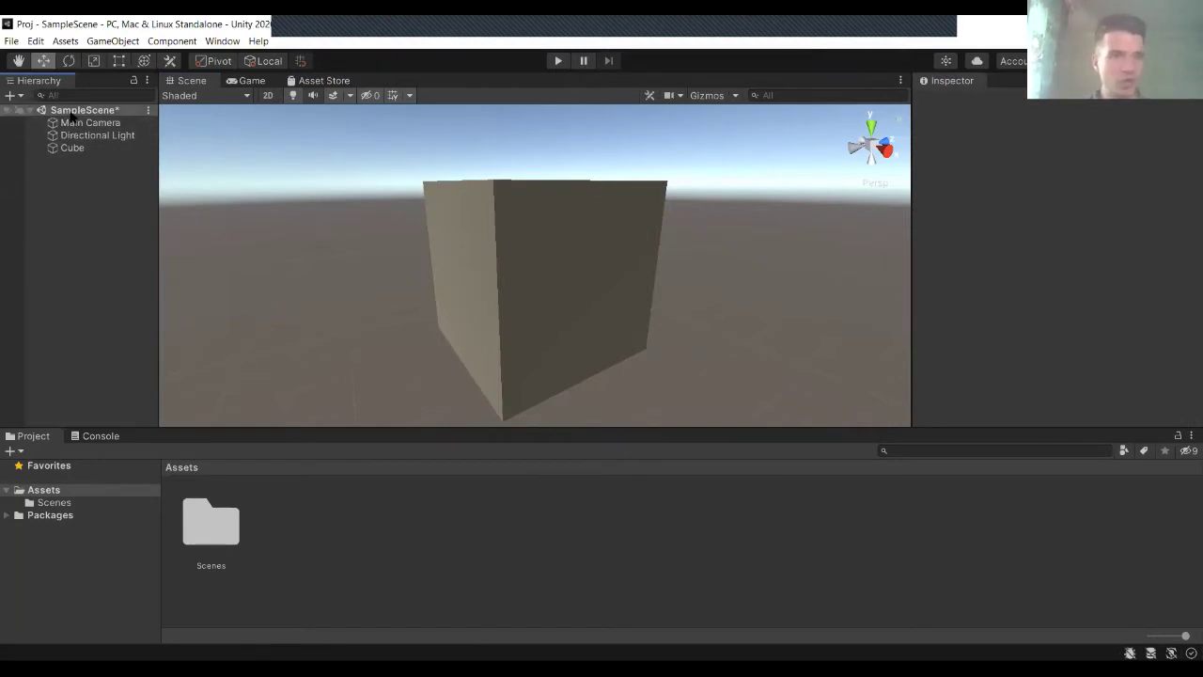
pyautogui.doubleClick(75, 123)
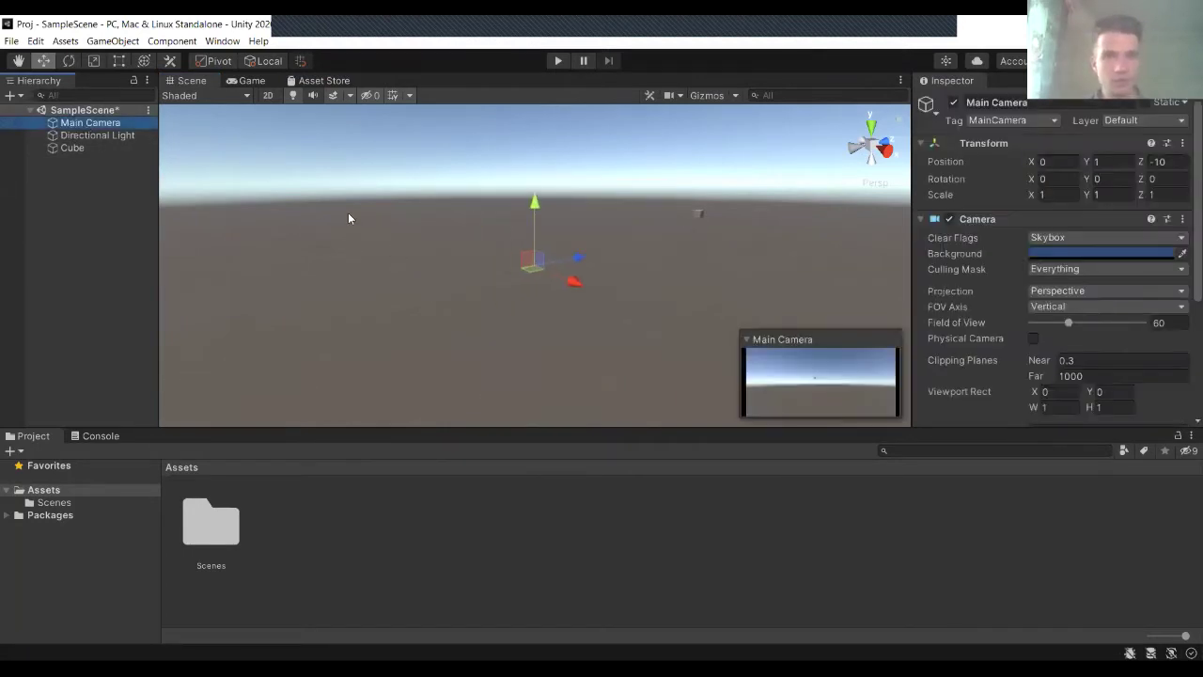
pyautogui.doubleClick(89, 137)
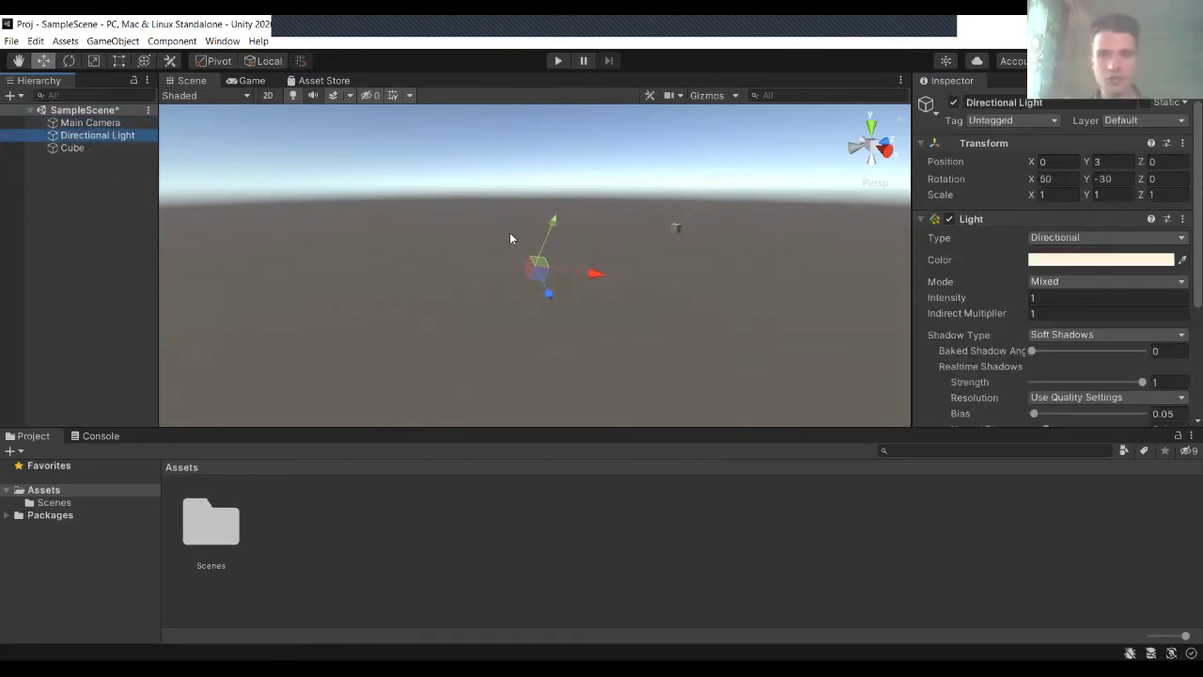
# Frame the Cube in the scene and move it along its Z axis to about 20.73
pyautogui.doubleClick(102, 148)
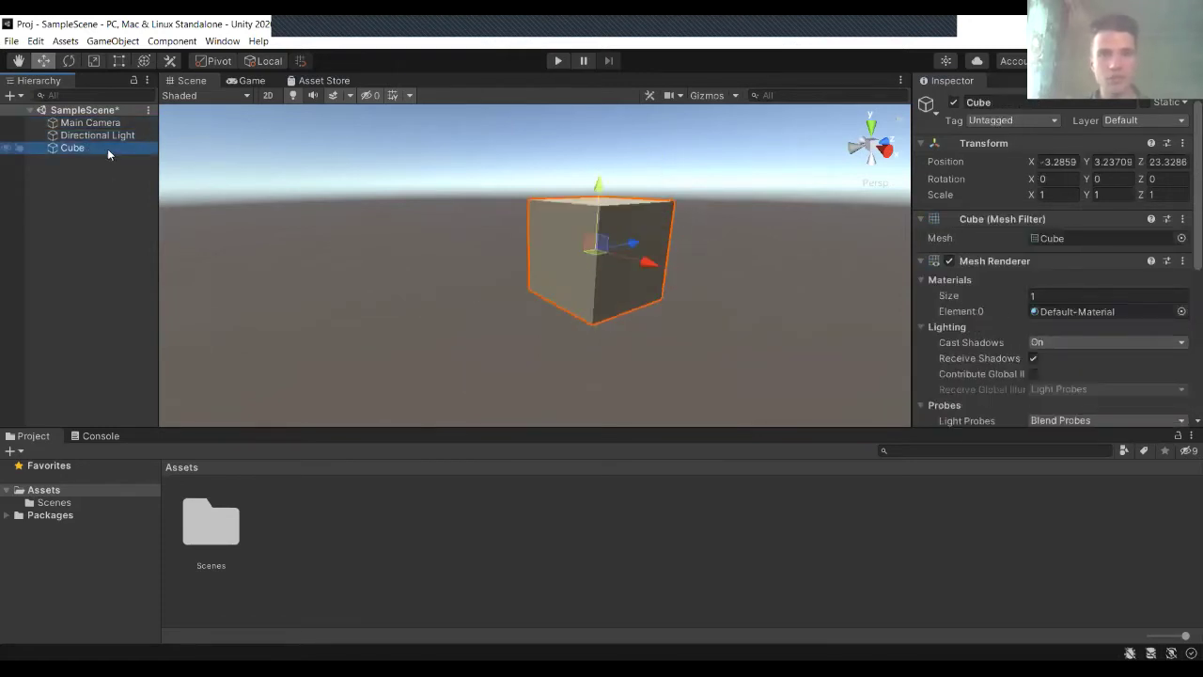
pyautogui.scroll(-6, 593, 287)
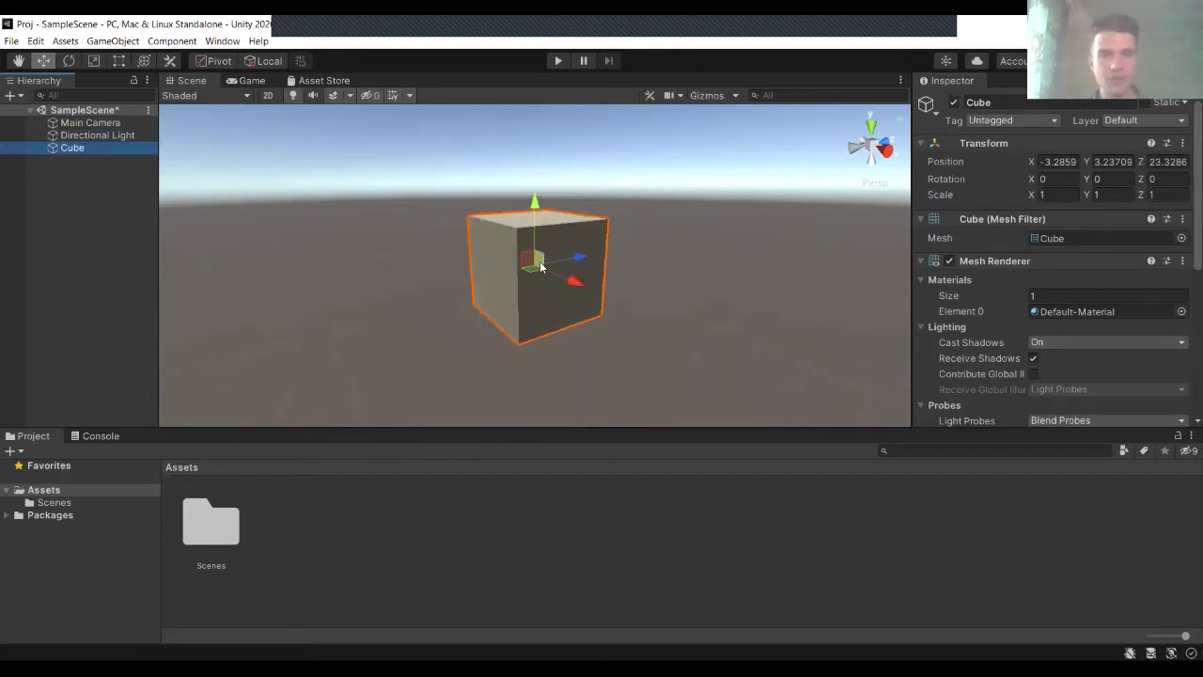
pyautogui.moveTo(577, 257); pyautogui.dragTo(418, 287)
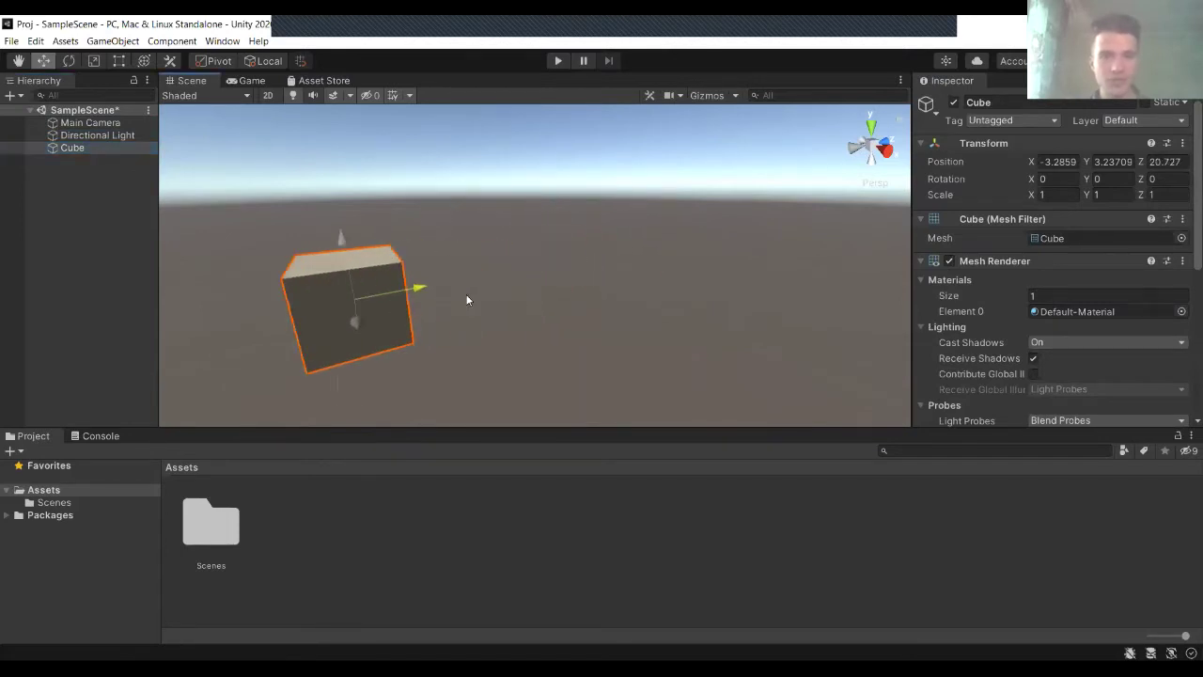
# Add a Sphere beside the cube, move it along Z to about 23.22, and look over its components
pyautogui.click(113, 41)
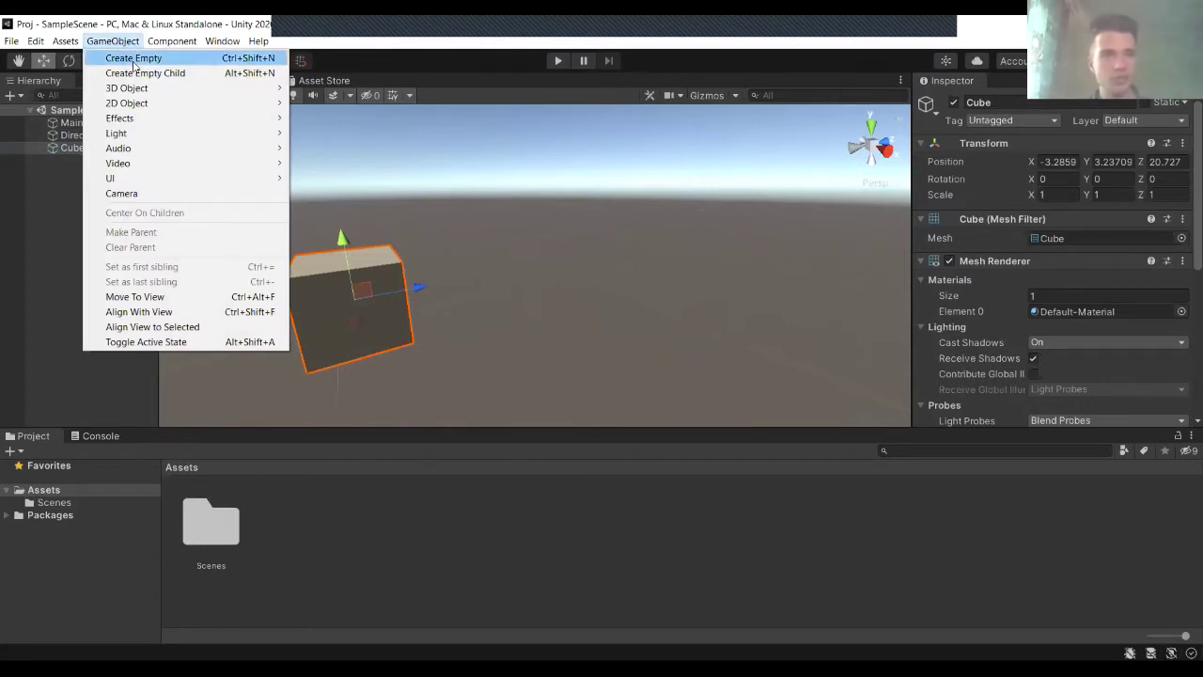
pyautogui.moveTo(141, 90)
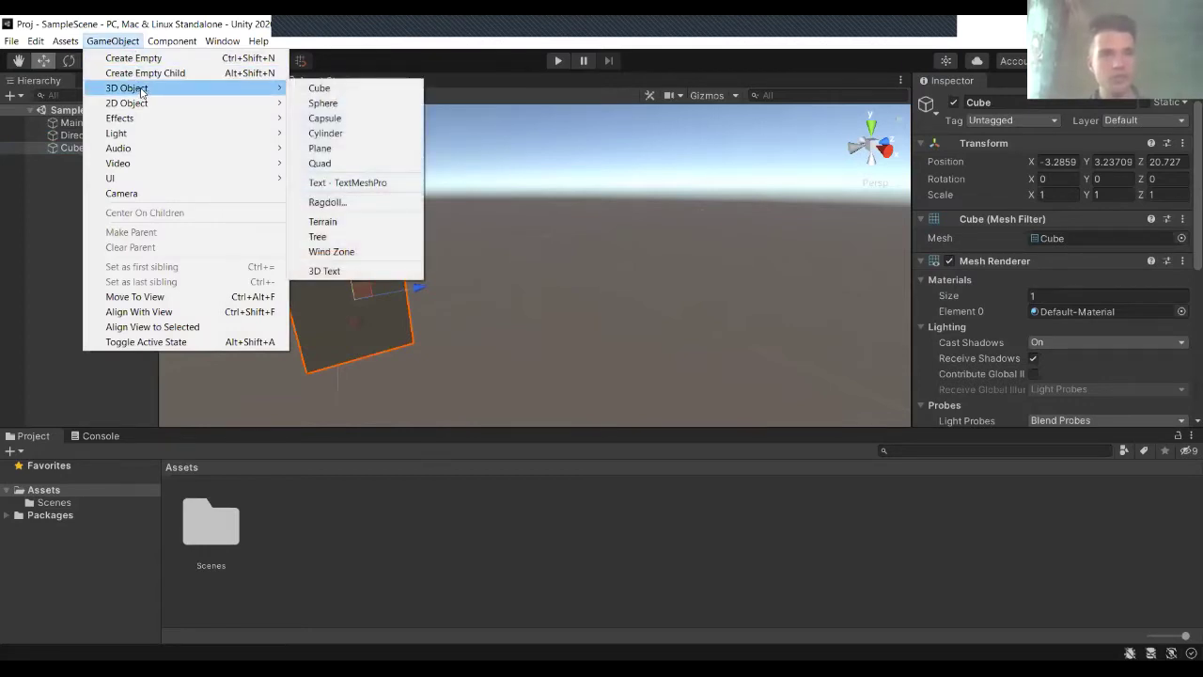
pyautogui.click(329, 107)
pyautogui.moveTo(571, 284)
pyautogui.mouseDown()
pyautogui.moveTo(624, 331)
pyautogui.moveTo(567, 270)
pyautogui.moveTo(585, 269)
pyautogui.mouseUp()
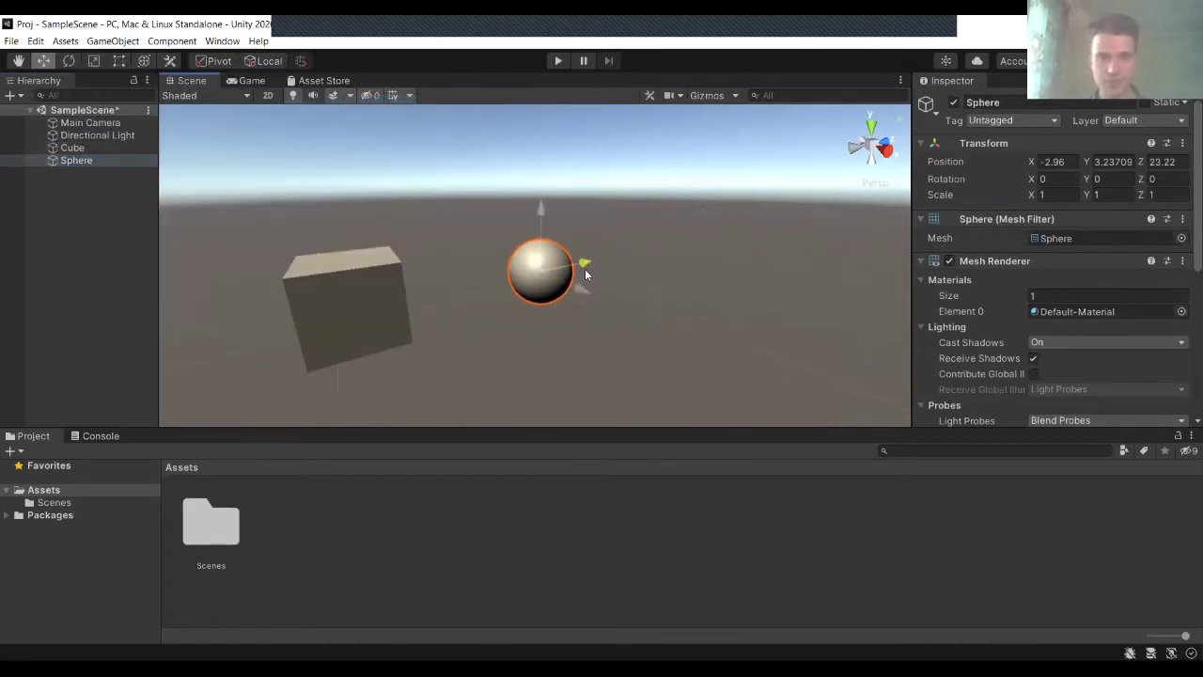
pyautogui.keyDown('alt'); pyautogui.moveTo(739, 250); pyautogui.dragTo(745, 205); pyautogui.keyUp('alt')
pyautogui.moveTo(745, 205); pyautogui.dragTo(1104, 210, button='right')
pyautogui.keyDown('alt'); pyautogui.moveTo(714, 218); pyautogui.dragTo(649, 246); pyautogui.keyUp('alt')
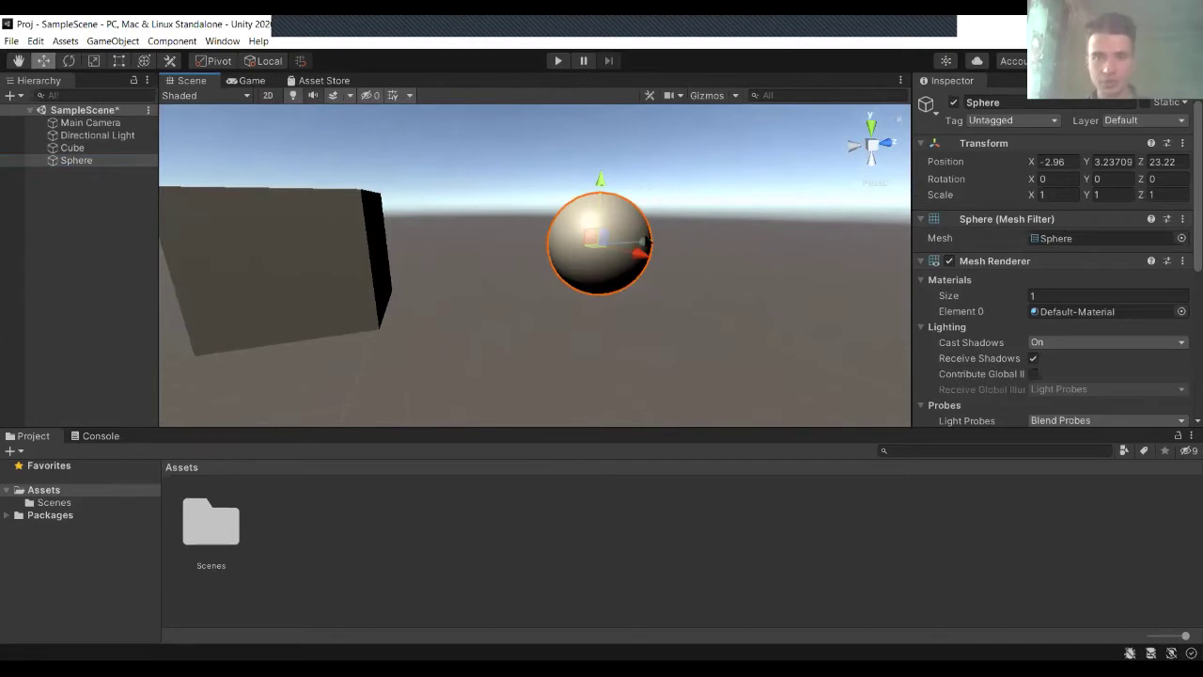
pyautogui.scroll(-5, 982, 122)
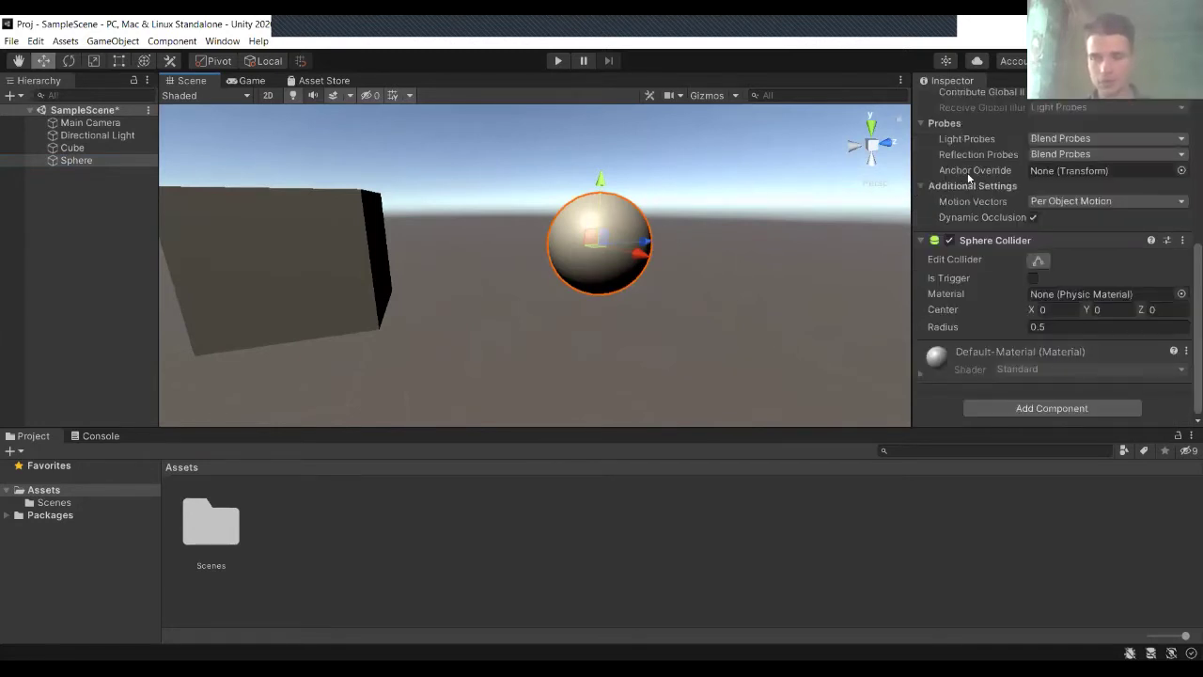
# Create a new material in the Assets folder and name it Red
pyautogui.rightClick(438, 488)
pyautogui.moveTo(529, 201)
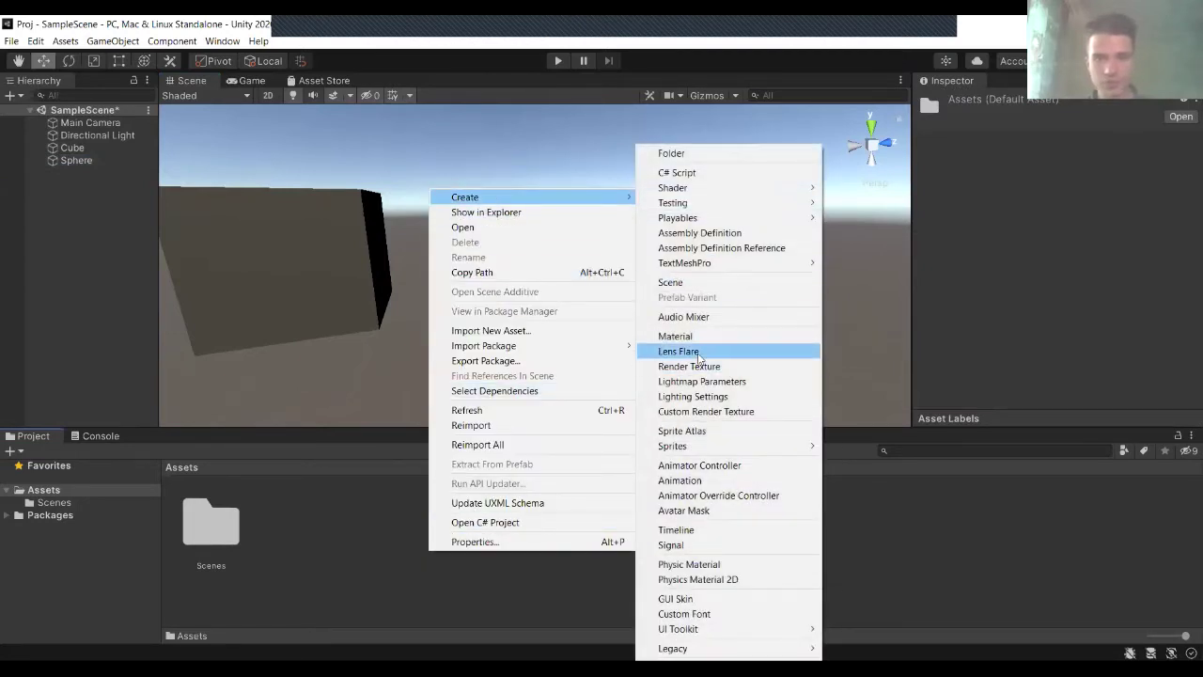
pyautogui.click(696, 336)
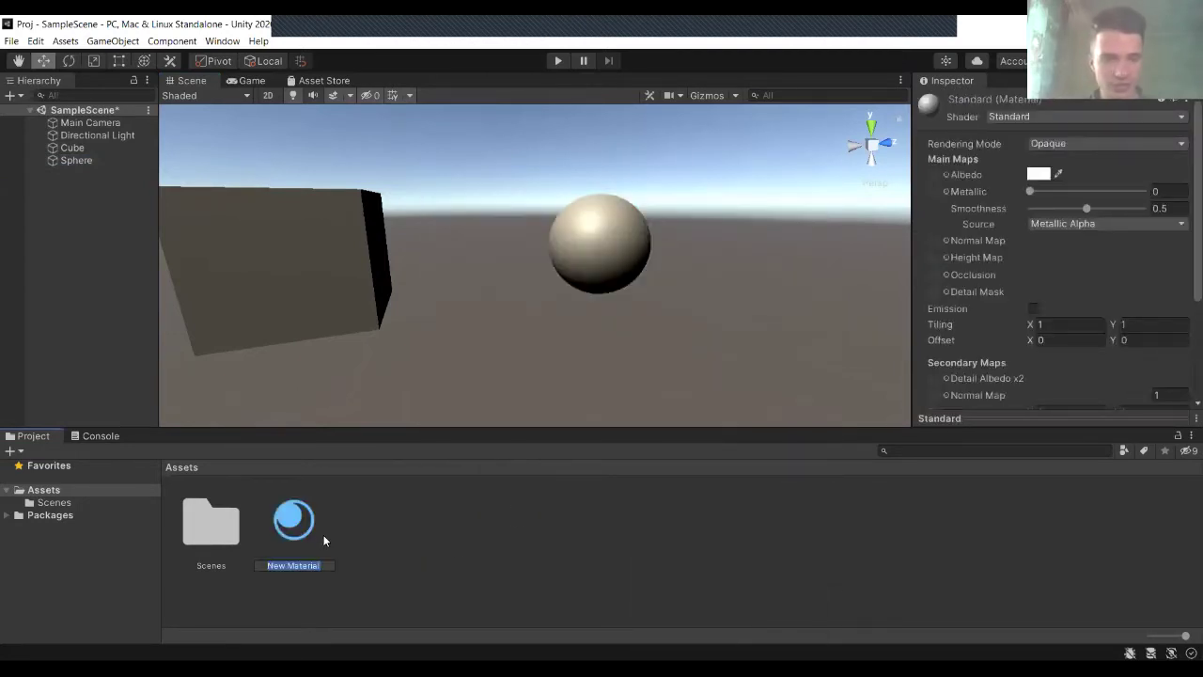
pyautogui.write('K')
pyautogui.press('BackSpace')
pyautogui.write('Red')
pyautogui.press('Return')
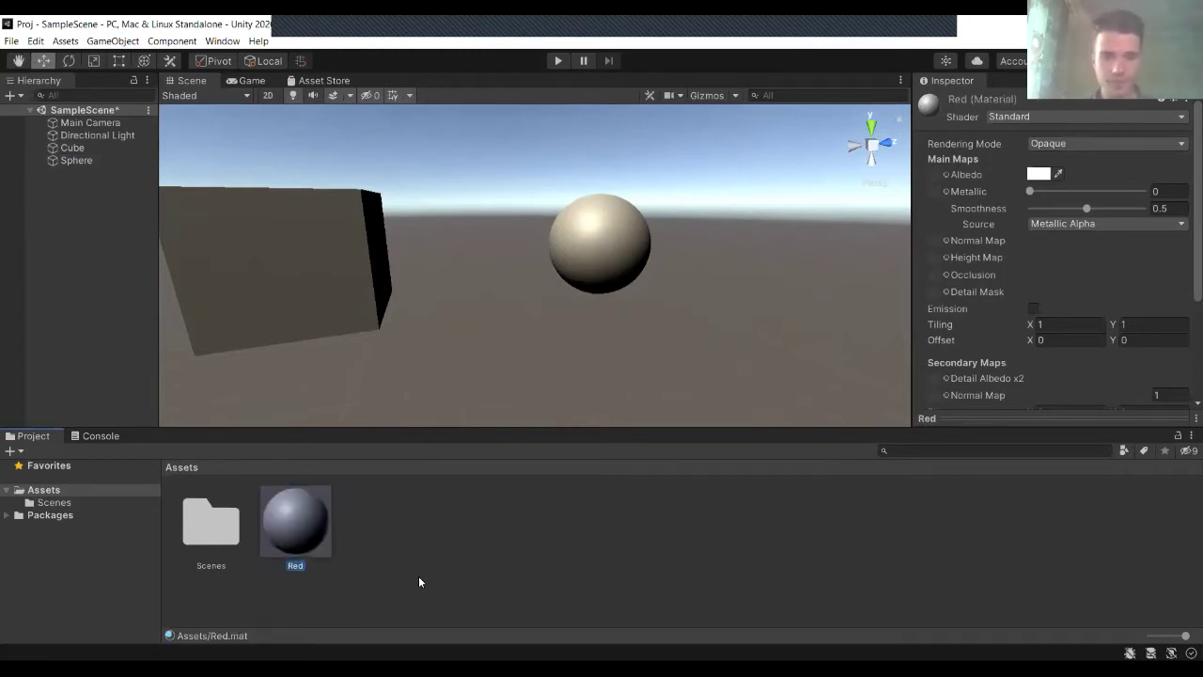
# Set the Albedo colour of the Red material to a red shade
pyautogui.click(1039, 173)
pyautogui.moveTo(1139, 270); pyautogui.dragTo(1123, 261)
pyautogui.click(1181, 295)
pyautogui.click(516, 553)
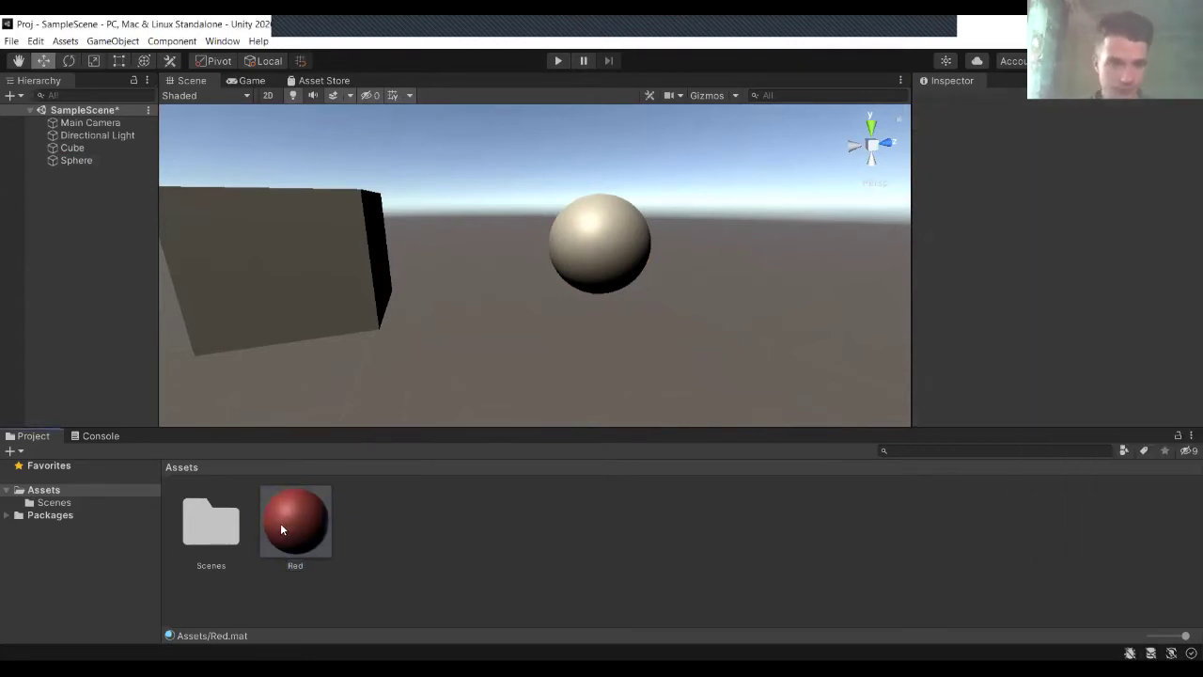
# Apply the Red material to the sphere in the scene and select the sphere
pyautogui.moveTo(293, 516); pyautogui.dragTo(590, 269)
pyautogui.click(612, 236)
# Move the sphere along its axes to about X -3.67, Y 3.24, Z 24.97
pyautogui.keyDown('alt'); pyautogui.moveTo(679, 285); pyautogui.dragTo(874, 266); pyautogui.keyUp('alt')
pyautogui.press('w')
pyautogui.moveTo(874, 267); pyautogui.dragTo(861, 207, button='right')
pyautogui.press('s')
pyautogui.keyDown('alt'); pyautogui.moveTo(861, 207); pyautogui.dragTo(844, 272); pyautogui.keyUp('alt')
pyautogui.scroll(-5, 968, 282)
pyautogui.scroll(5, 955, 240)
pyautogui.scroll(-3, 944, 255)
pyautogui.scroll(3, 934, 243)
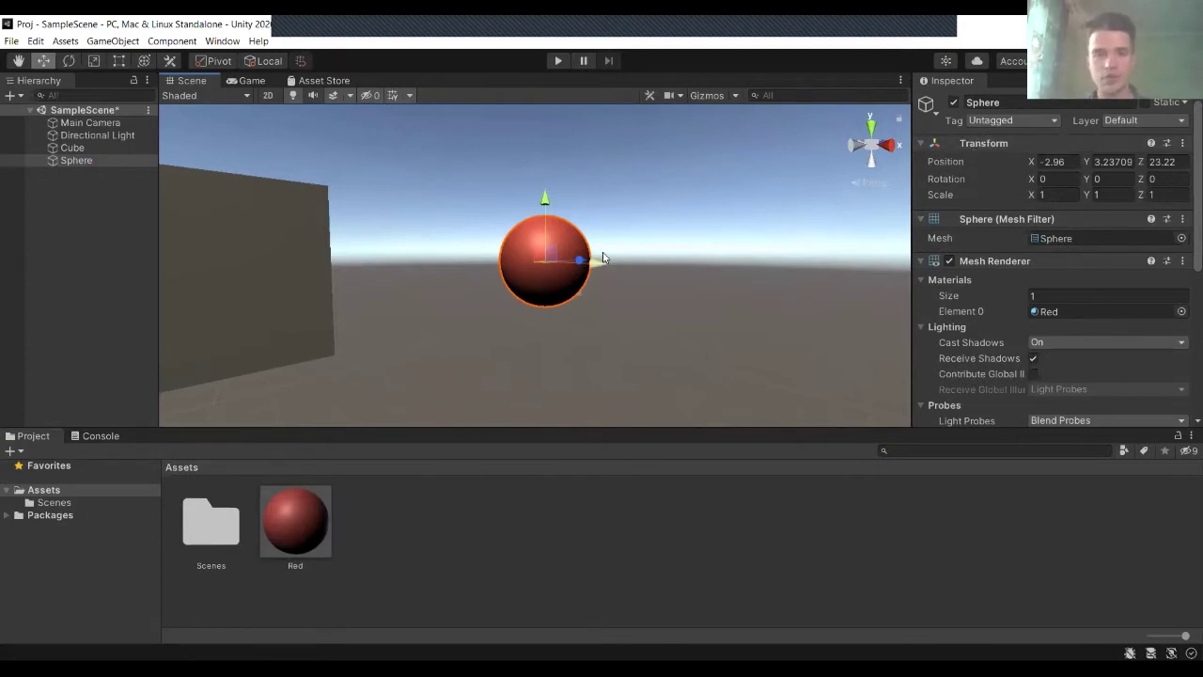
pyautogui.moveTo(601, 266); pyautogui.dragTo(592, 264)
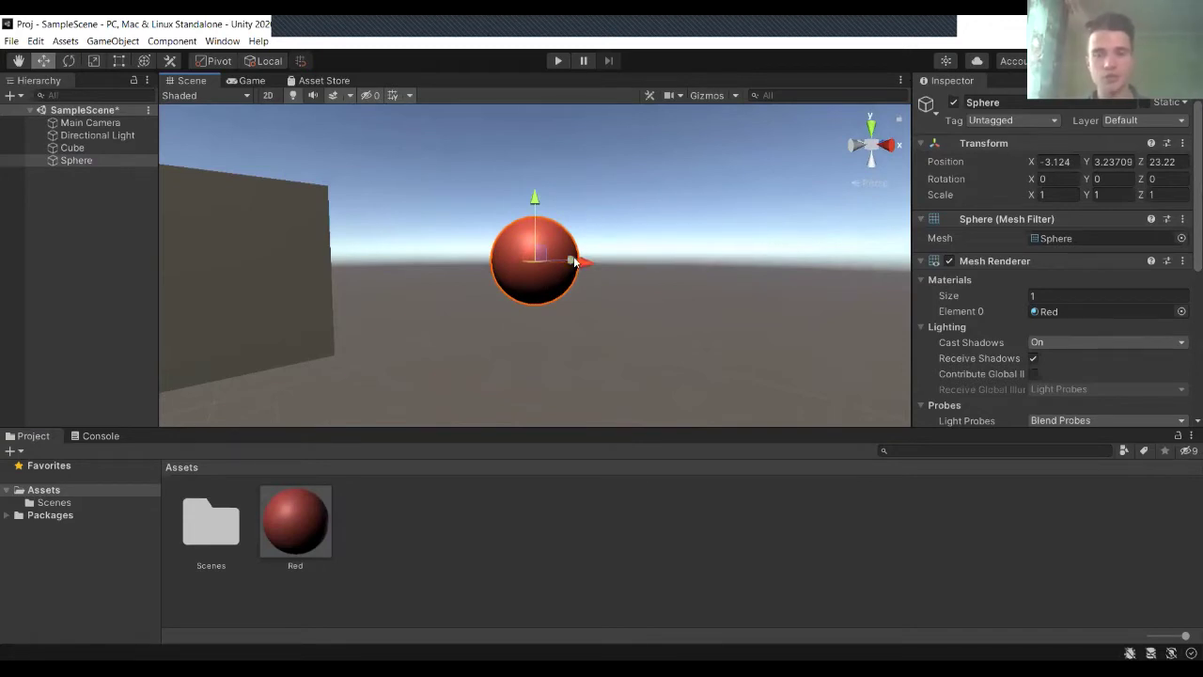
pyautogui.moveTo(584, 266); pyautogui.dragTo(601, 257)
pyautogui.keyDown('alt'); pyautogui.moveTo(758, 255); pyautogui.dragTo(818, 273); pyautogui.keyUp('alt')
pyautogui.click(1060, 162)
pyautogui.moveTo(658, 265); pyautogui.dragTo(668, 216)
# Set the sphere's position to X 5, Y 5, Z 5 and frame it in the scene
pyautogui.click(1072, 164)
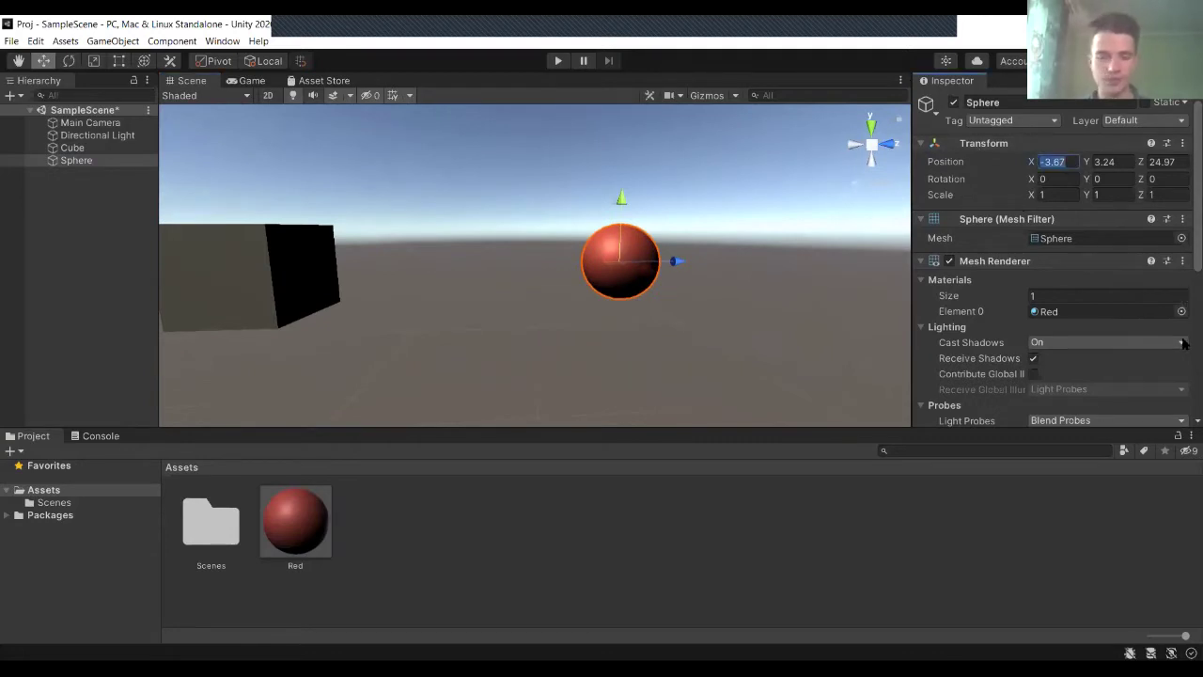
pyautogui.write('5')
pyautogui.press('Tab')
pyautogui.write('5')
pyautogui.press('Tab')
pyautogui.write('5')
pyautogui.doubleClick(94, 160)
pyautogui.scroll(-5, 675, 365)
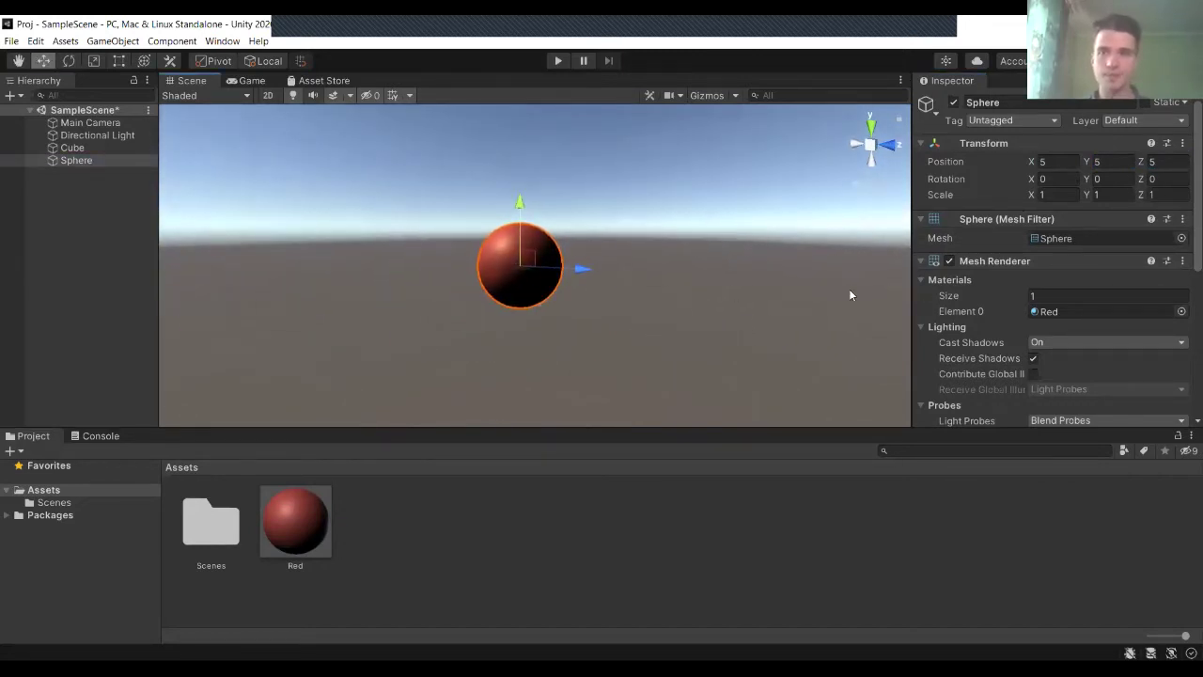
# Set the sphere's scale to 5 on X, Y and Z and look over the enlarged object
pyautogui.click(1058, 195)
pyautogui.moveTo(707, 243); pyautogui.dragTo(801, 246, button='right')
pyautogui.press('s')
pyautogui.click(1061, 195)
pyautogui.write('5')
pyautogui.press('Tab')
pyautogui.write('5')
pyautogui.press('Tab')
pyautogui.write('5')
pyautogui.moveTo(633, 321); pyautogui.dragTo(878, 336, button='right')
pyautogui.scroll(-5, 1044, 261)
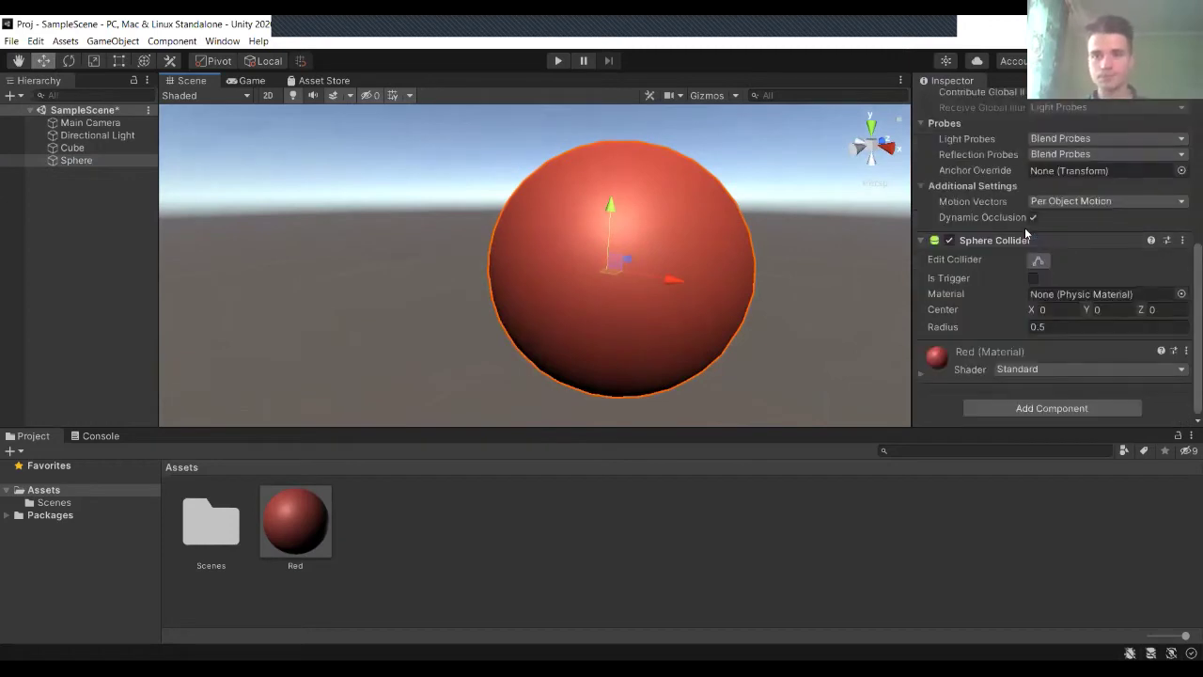
# Delete the sphere from the scene
pyautogui.moveTo(539, 234); pyautogui.dragTo(282, 220, button='right')
pyautogui.moveTo(395, 252); pyautogui.dragTo(530, 182, button='right')
pyautogui.press('Delete')
# Select the Cube and examine it from different angles and distances
pyautogui.click(606, 284)
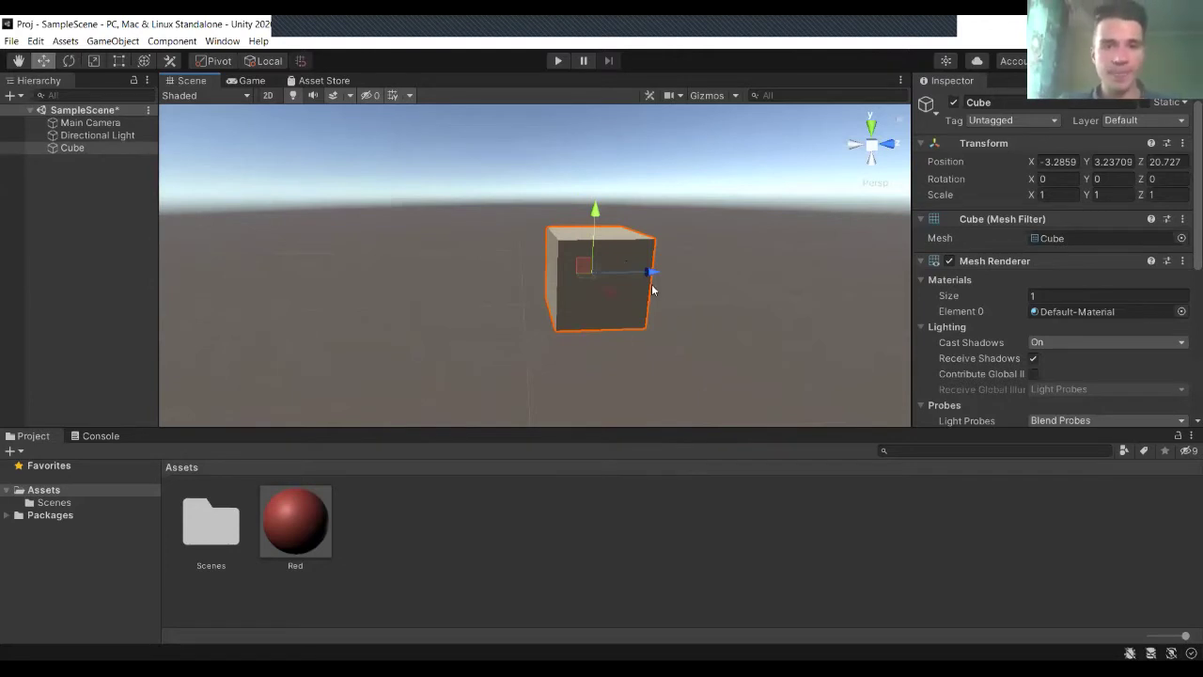
pyautogui.keyDown('alt'); pyautogui.moveTo(462, 188); pyautogui.dragTo(576, 201); pyautogui.keyUp('alt')
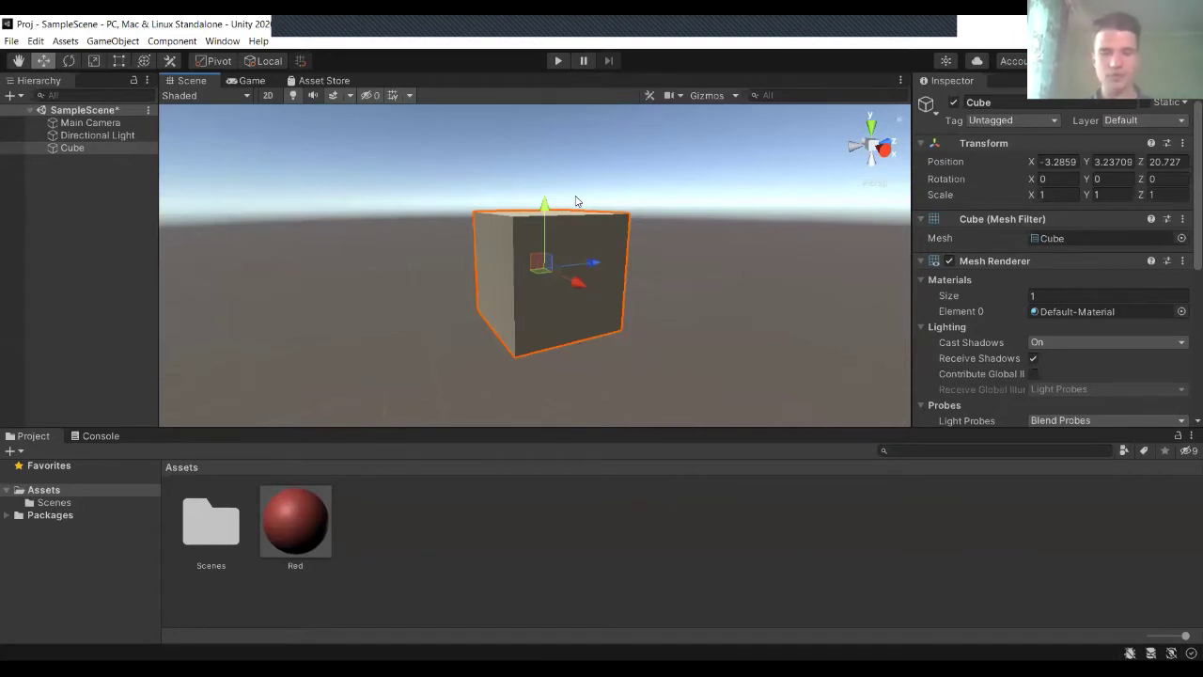
pyautogui.moveTo(704, 221)
pyautogui.keyDown('alt'); pyautogui.mouseDown()
pyautogui.moveTo(671, 217)
pyautogui.moveTo(757, 223)
pyautogui.moveTo(629, 228)
pyautogui.moveTo(686, 228)
pyautogui.mouseUp(); pyautogui.keyUp('alt')
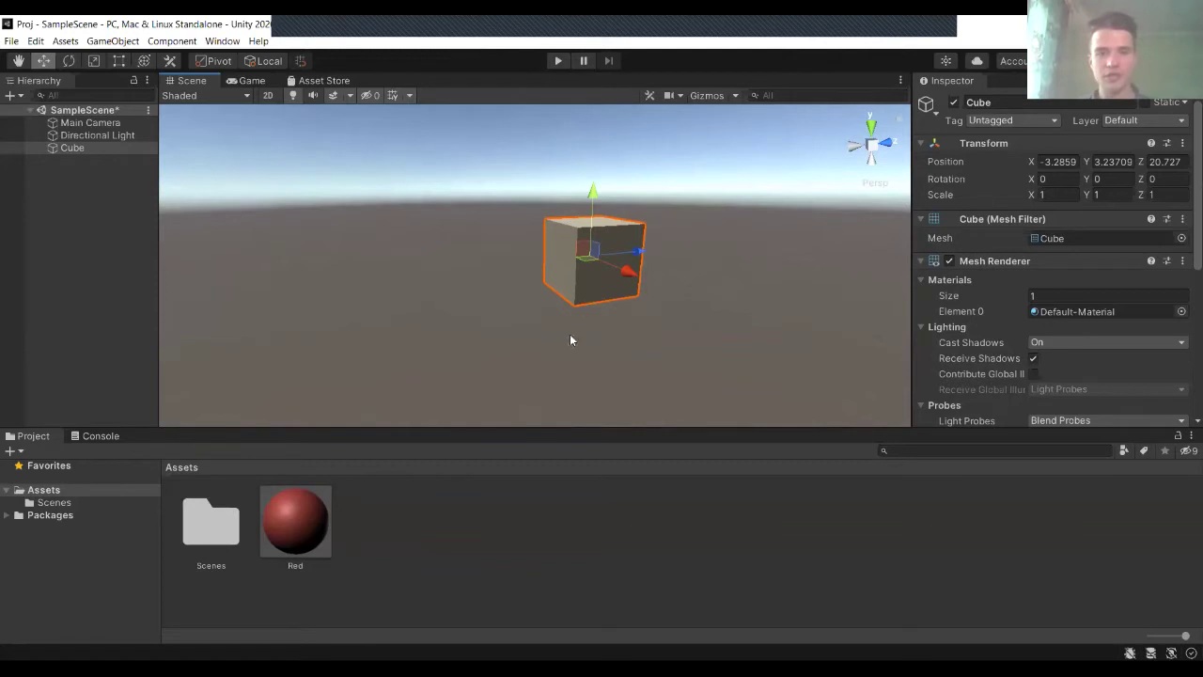
pyautogui.click(499, 555)
pyautogui.click(621, 292)
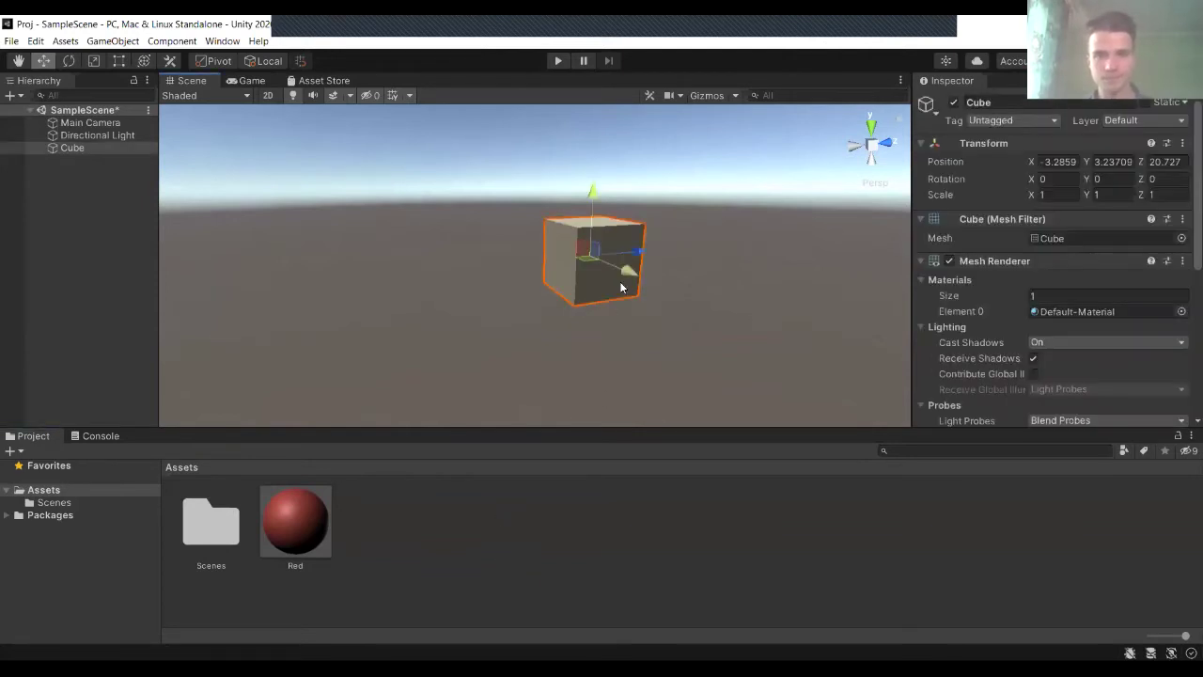
pyautogui.keyDown('alt'); pyautogui.moveTo(806, 326); pyautogui.dragTo(745, 303); pyautogui.keyUp('alt')
pyautogui.scroll(2, 719, 369)
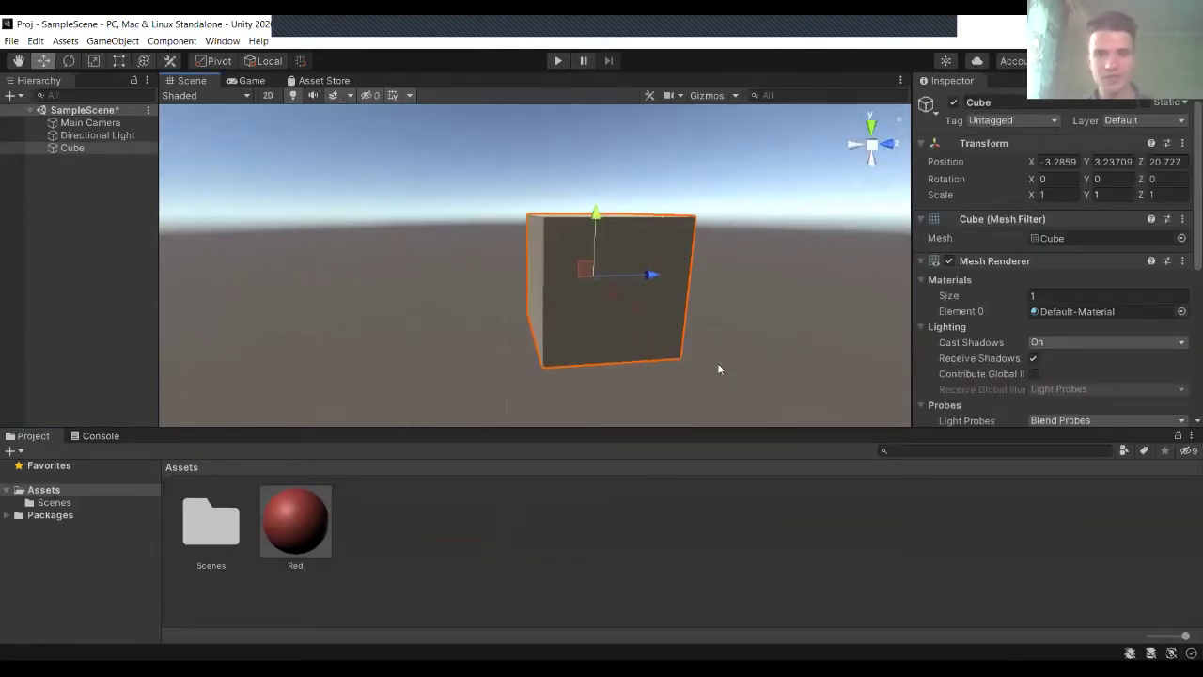
pyautogui.moveTo(595, 233)
pyautogui.keyDown('alt'); pyautogui.mouseDown()
pyautogui.moveTo(636, 226)
pyautogui.moveTo(580, 222)
pyautogui.mouseUp(); pyautogui.keyUp('alt')
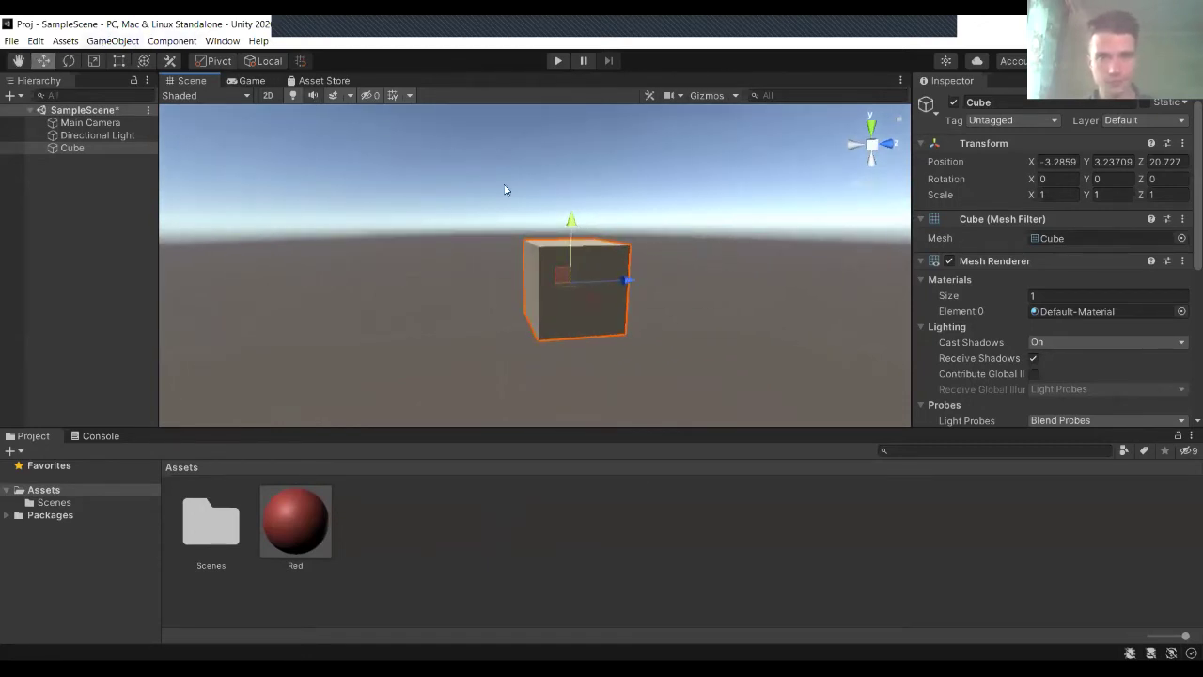
# Flatten the Cube into a slab by setting its Y scale to 0.2
pyautogui.keyDown('alt'); pyautogui.moveTo(620, 274); pyautogui.dragTo(730, 255); pyautogui.keyUp('alt')
pyautogui.scroll(3, 730, 255)
pyautogui.click(1074, 195)
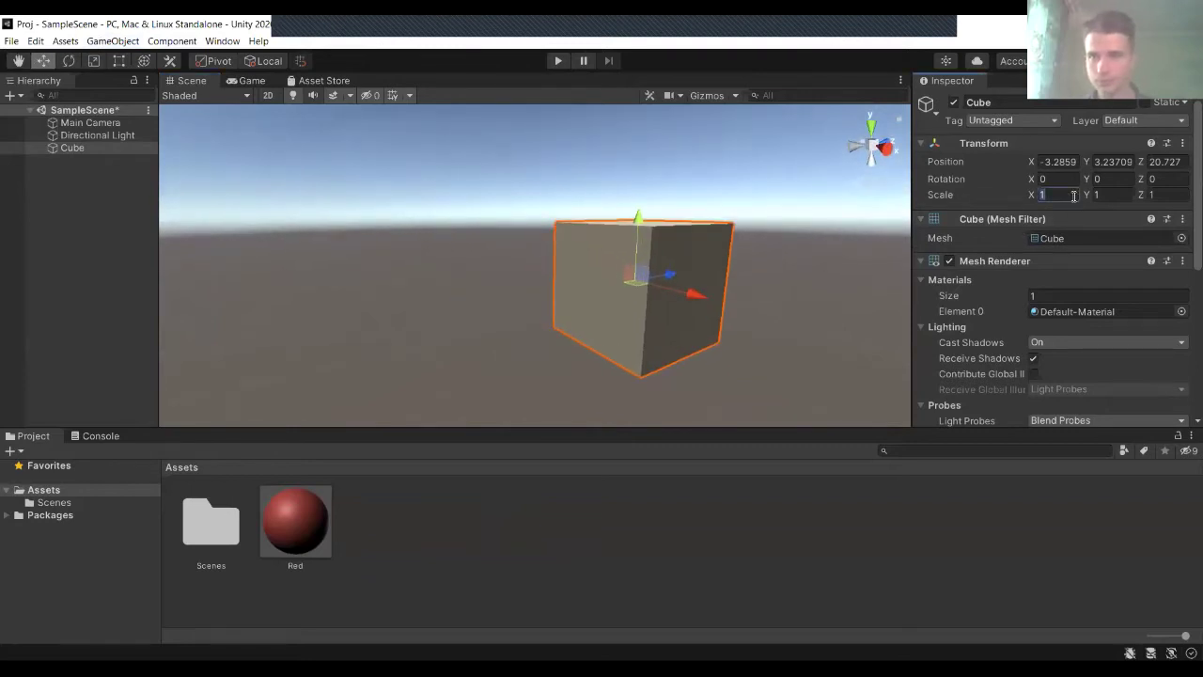
pyautogui.press('Tab')
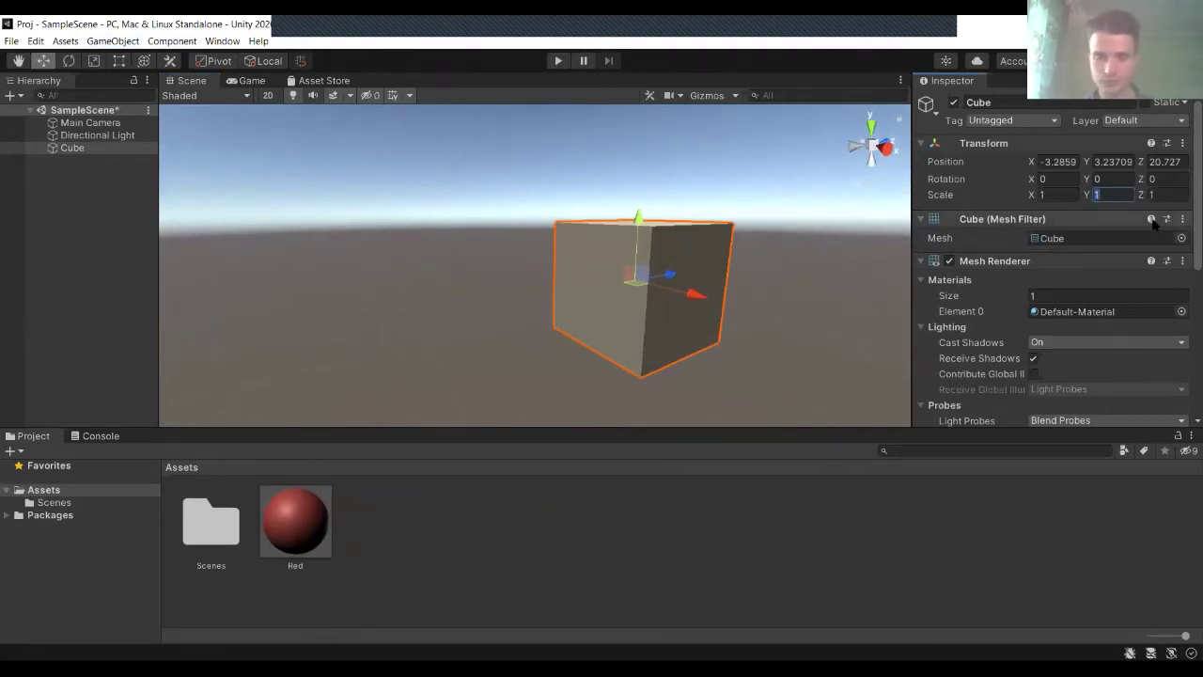
pyautogui.write('0')
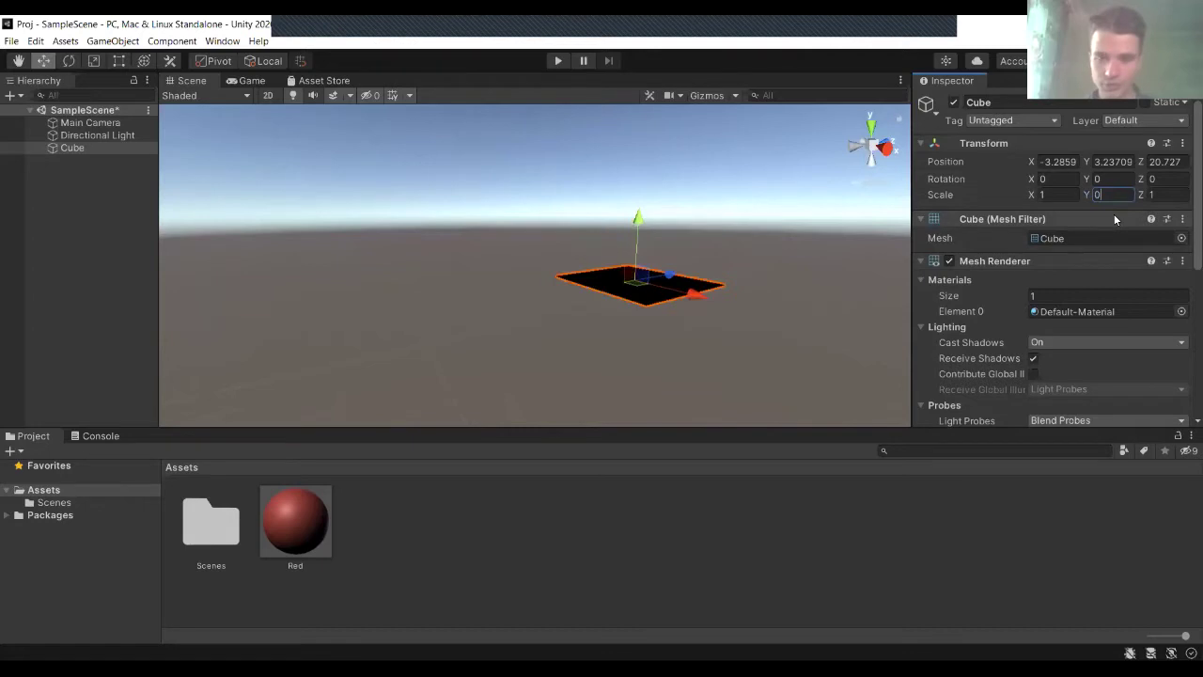
pyautogui.write('.2')
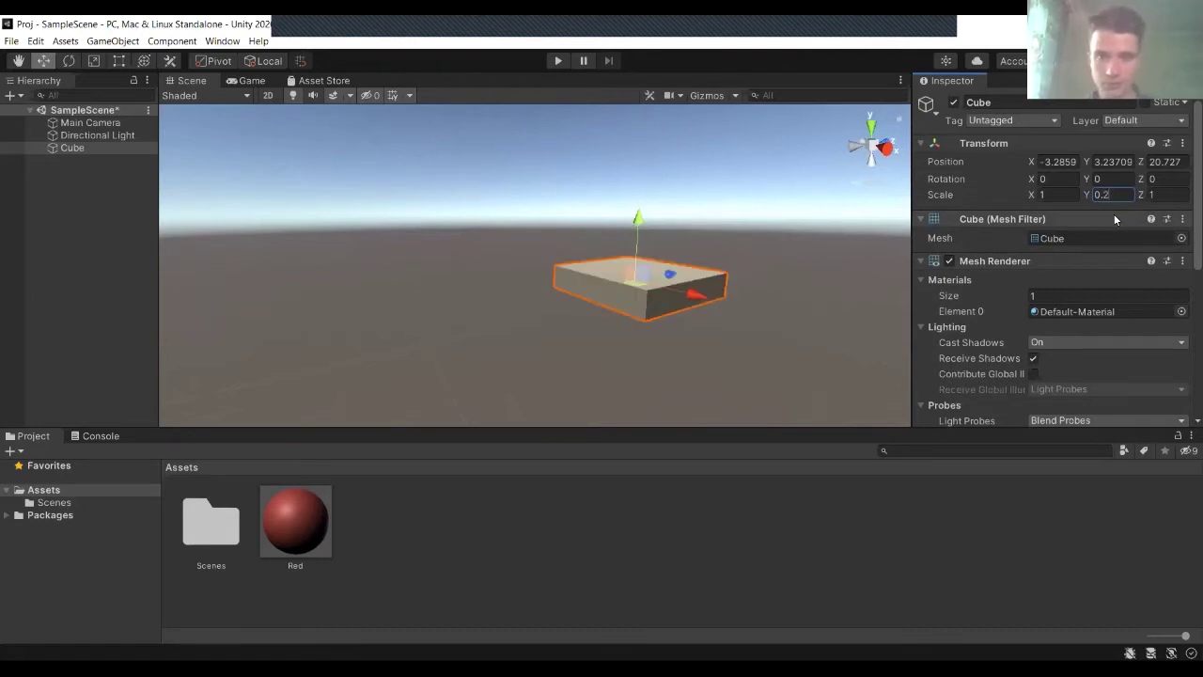
pyautogui.keyDown('alt'); pyautogui.moveTo(520, 329); pyautogui.dragTo(601, 285); pyautogui.keyUp('alt')
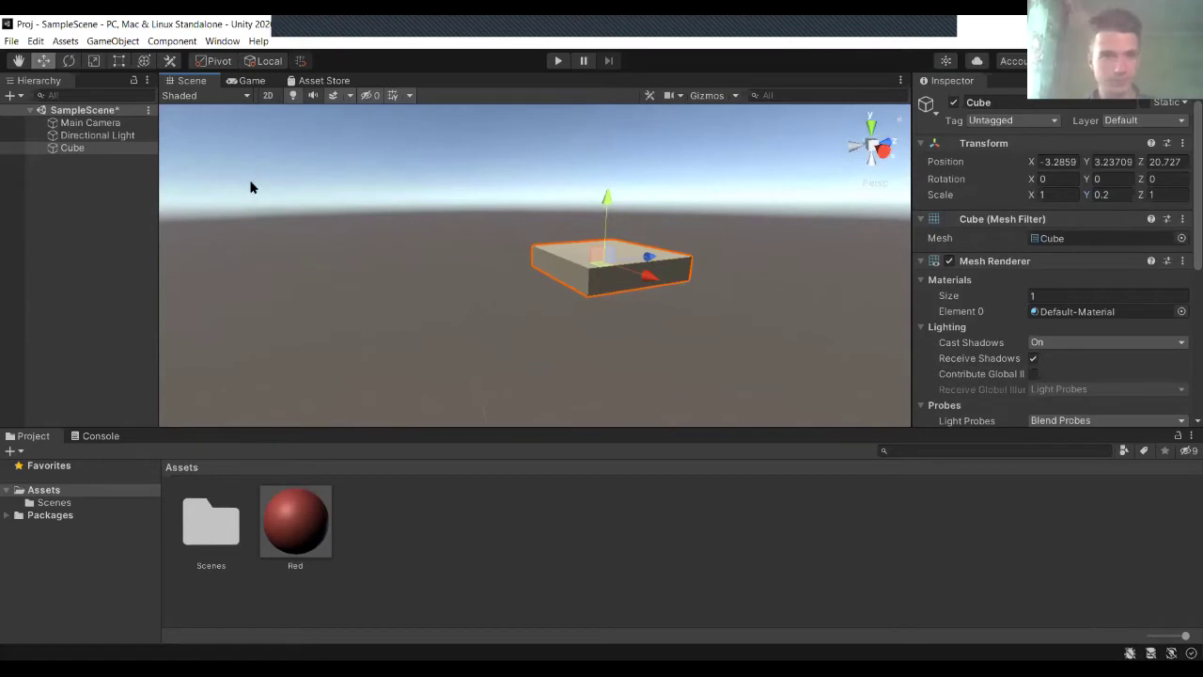
pyautogui.click(112, 40)
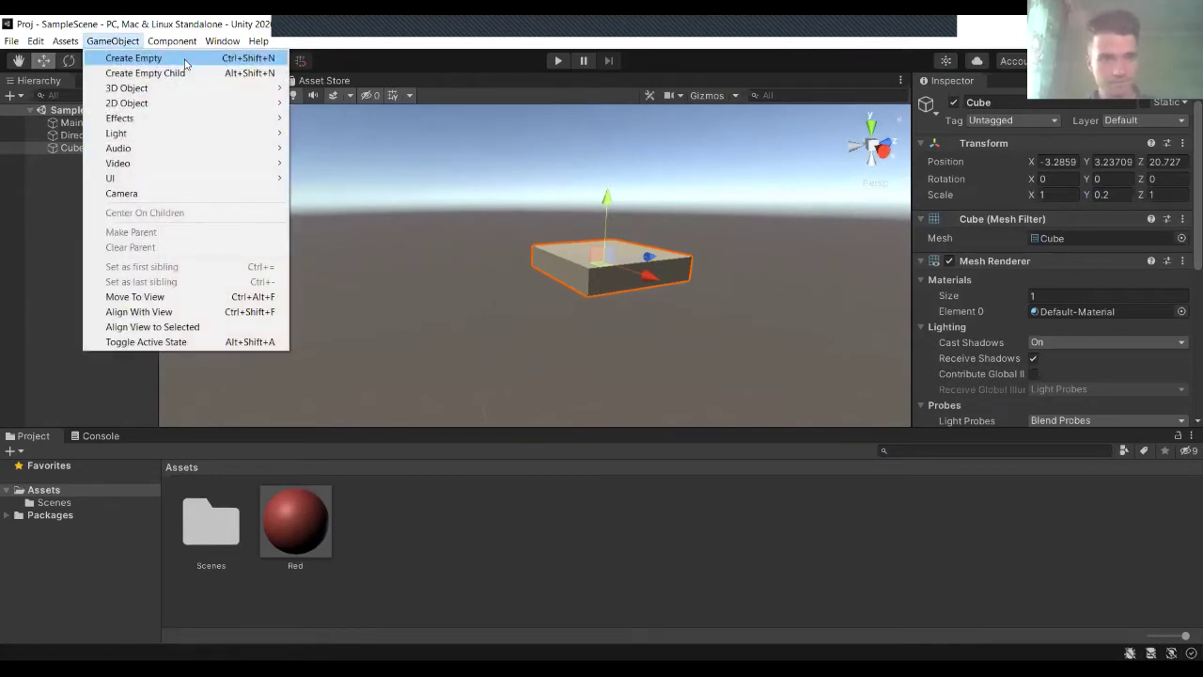
pyautogui.click(185, 60)
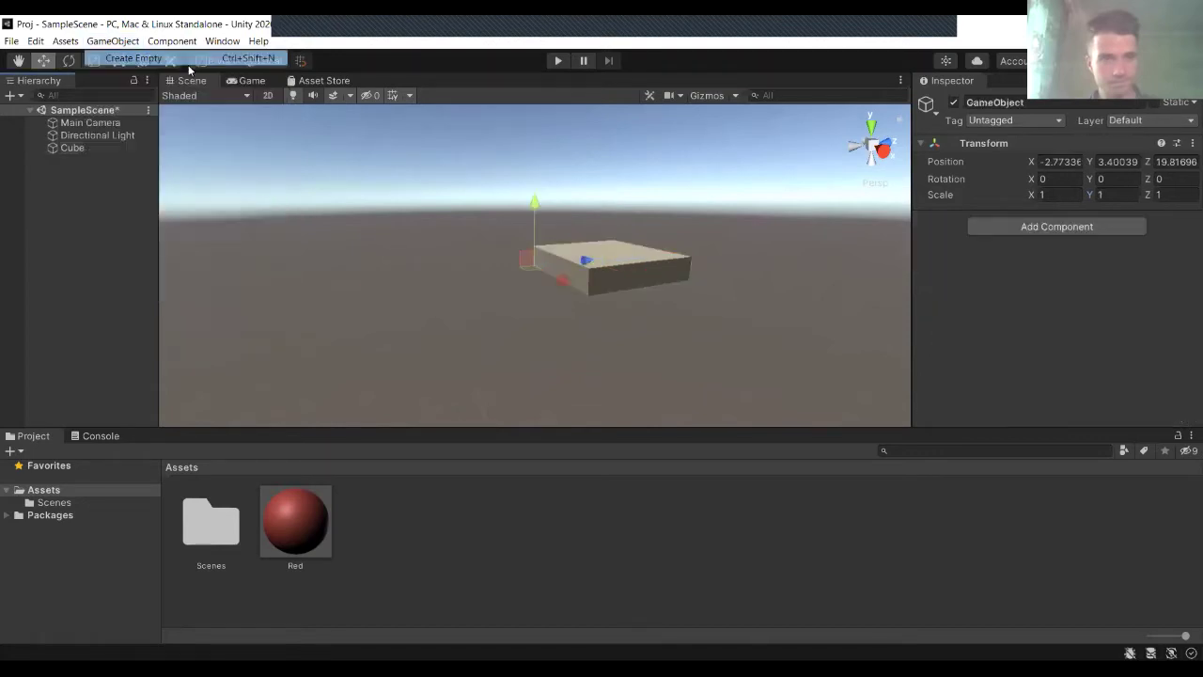
pyautogui.keyDown('alt'); pyautogui.moveTo(483, 252); pyautogui.dragTo(532, 259); pyautogui.keyUp('alt')
pyautogui.press('Delete')
# Add a second cube to the scene and view it beside the flat slab
pyautogui.click(115, 41)
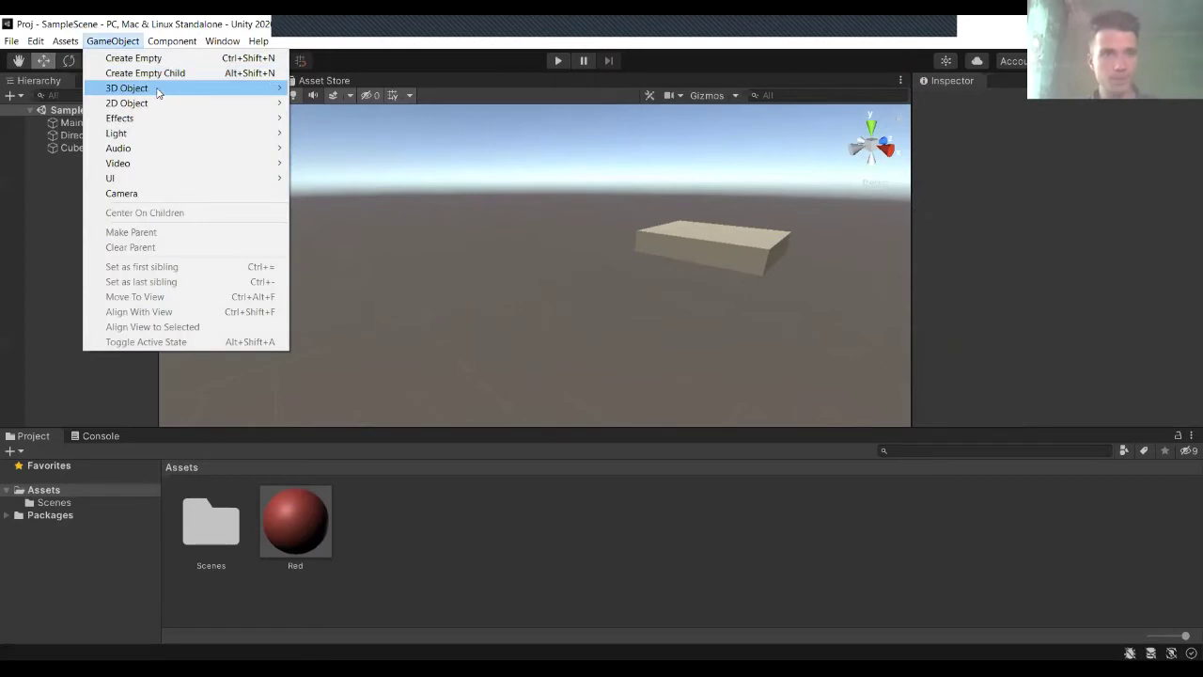
pyautogui.moveTo(156, 88)
pyautogui.click(336, 87)
pyautogui.keyDown('alt'); pyautogui.moveTo(540, 231); pyautogui.dragTo(1018, 220); pyautogui.keyUp('alt')
# Flatten the new cube by setting its scale to 1 on X and 0.1 on Y
pyautogui.click(1054, 195)
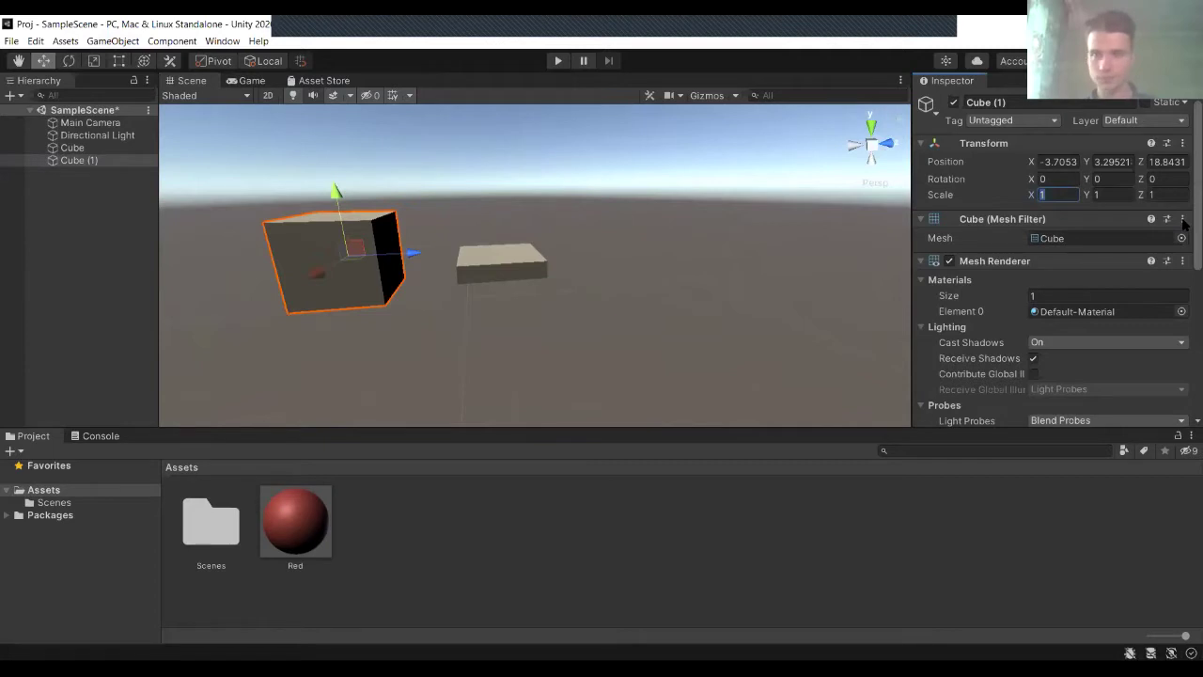
pyautogui.write('5')
pyautogui.press('BackSpace')
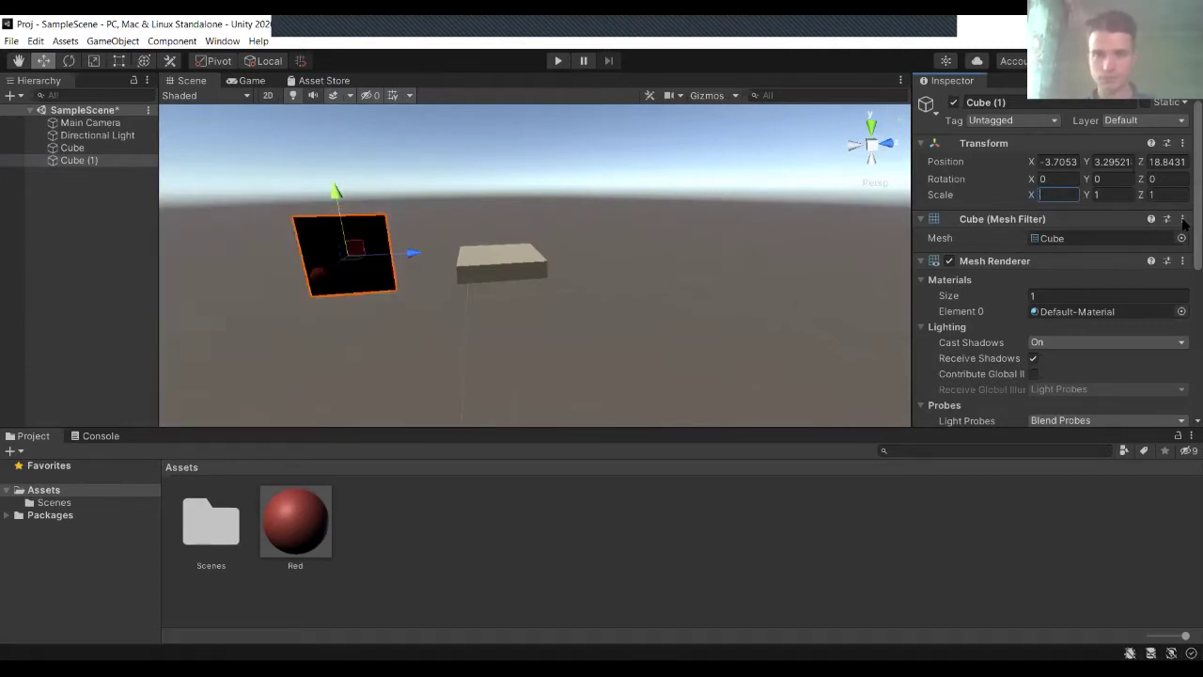
pyautogui.write('1')
pyautogui.press('Tab')
pyautogui.write('0')
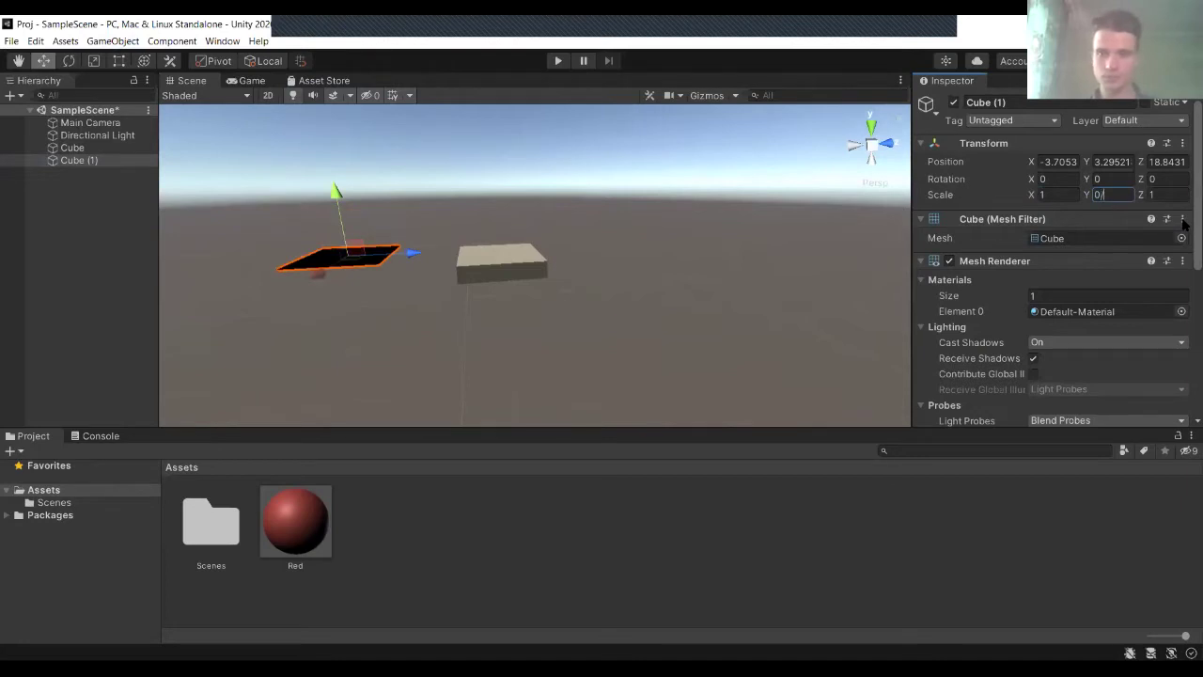
pyautogui.write('.1')
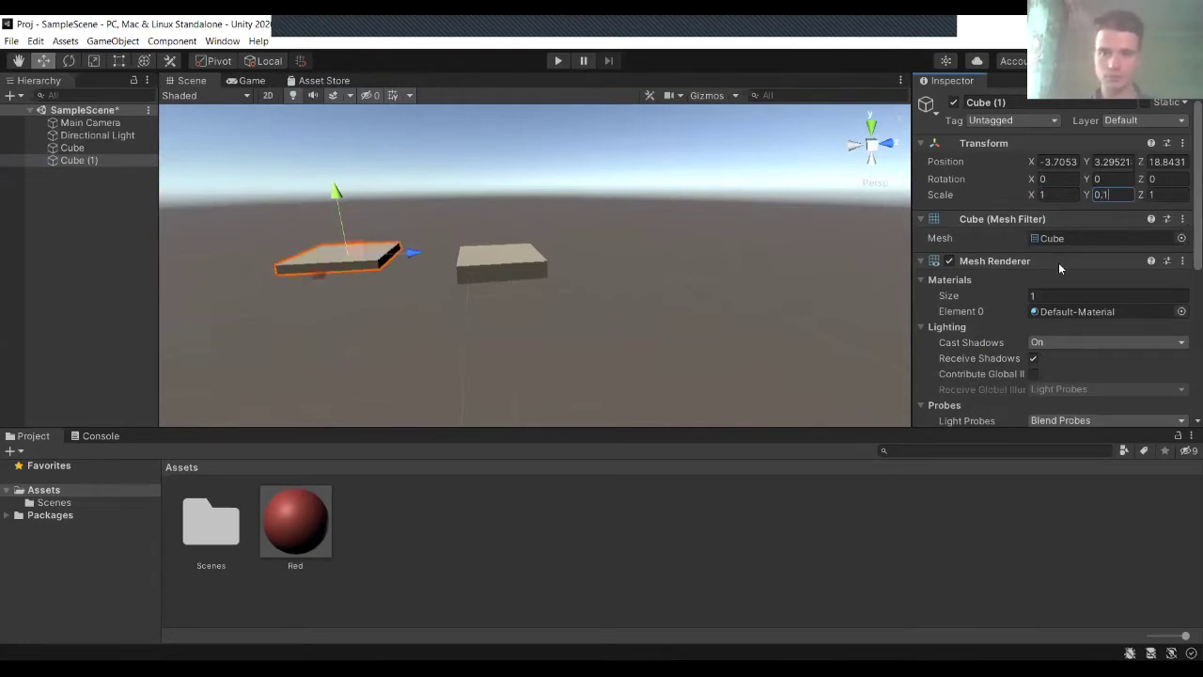
# Focus on the new thin slab and narrow it by setting its X scale to 0.8
pyautogui.keyDown('alt'); pyautogui.moveTo(577, 284); pyautogui.dragTo(884, 321); pyautogui.keyUp('alt')
pyautogui.press('f')
pyautogui.click(1061, 198)
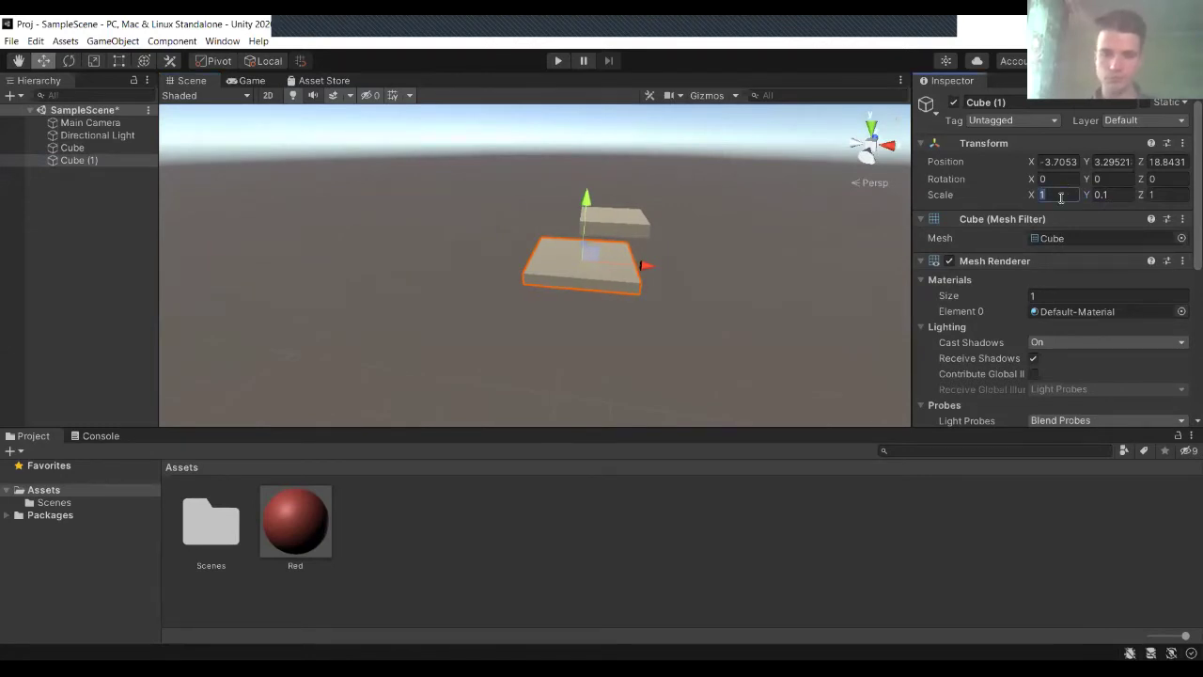
pyautogui.write('0.9')
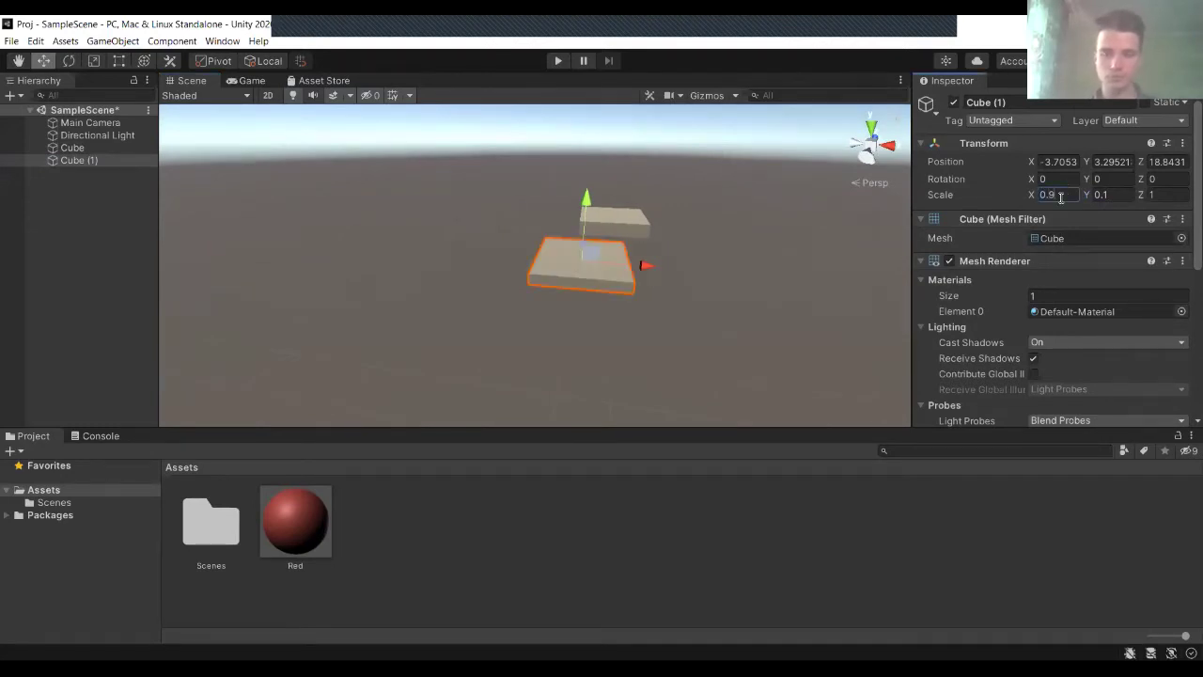
pyautogui.press('BackSpace')
pyautogui.write('8')
# Move the thin slab against the end of the first slab, to about X -3.302, Y 3.257 and Z 19.731
pyautogui.keyDown('alt'); pyautogui.moveTo(688, 231); pyautogui.dragTo(694, 289); pyautogui.keyUp('alt')
pyautogui.moveTo(599, 278); pyautogui.dragTo(450, 279)
pyautogui.moveTo(504, 218); pyautogui.dragTo(686, 202)
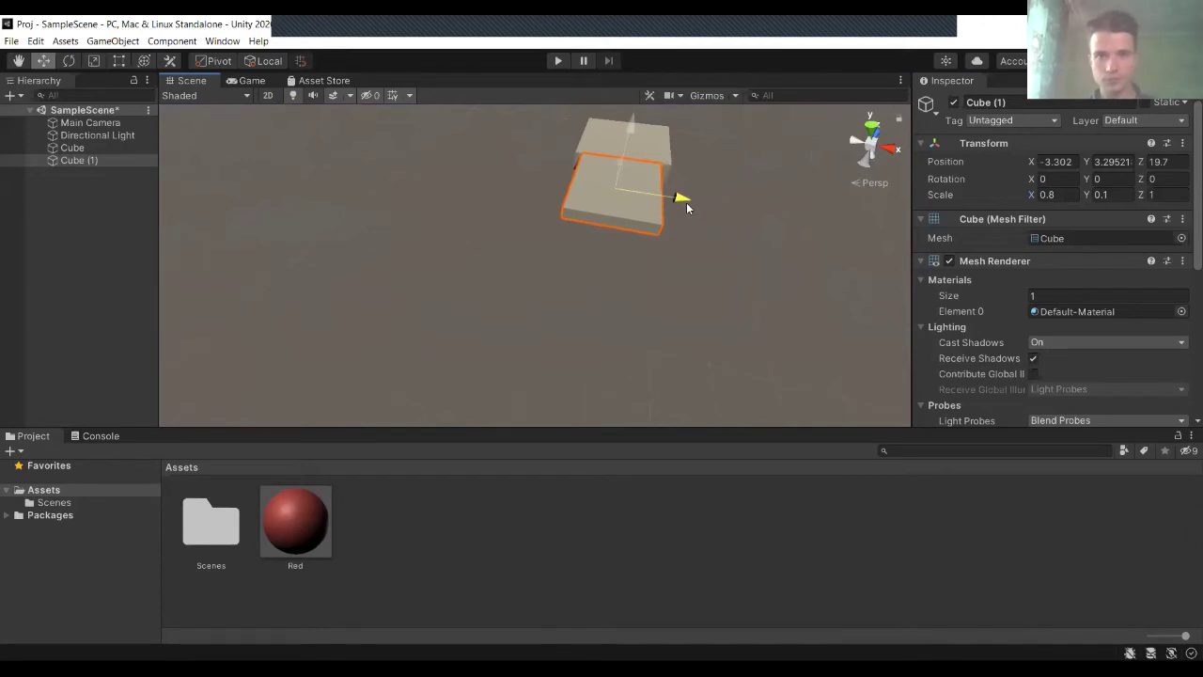
pyautogui.moveTo(635, 135); pyautogui.dragTo(551, 201)
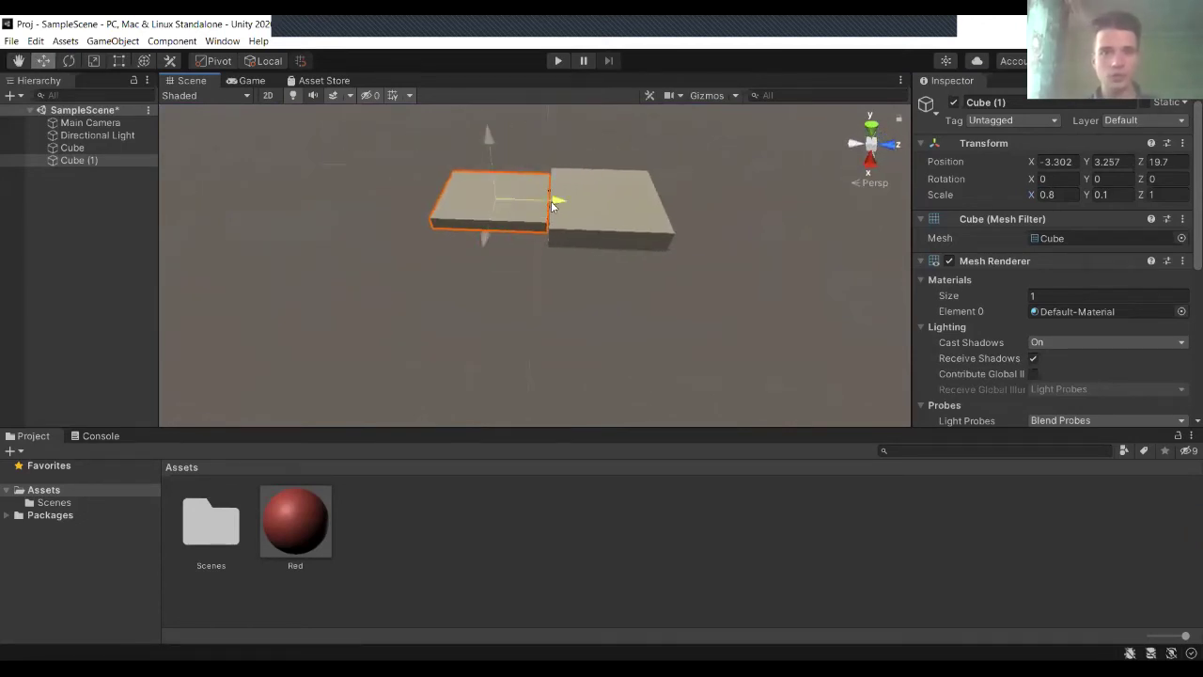
# Lengthen the thin slab to a Z scale of 4 and shift it along Z to about 18.48 so it slightly overlaps the first slab
pyautogui.click(1153, 194)
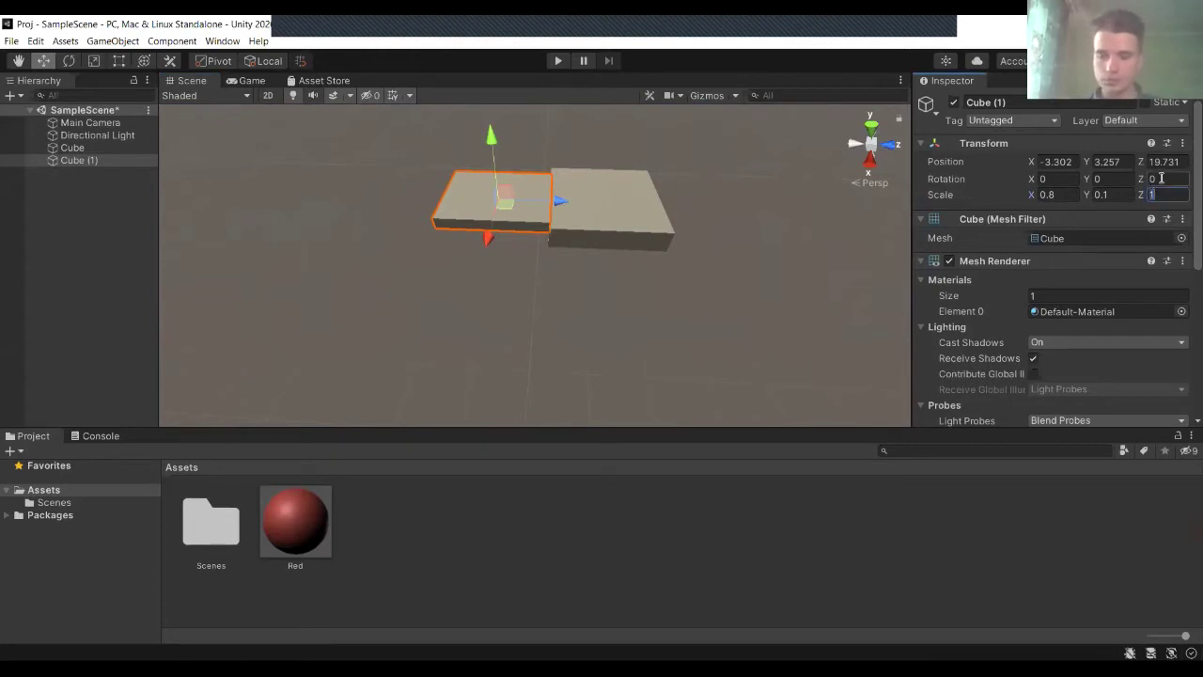
pyautogui.write('4')
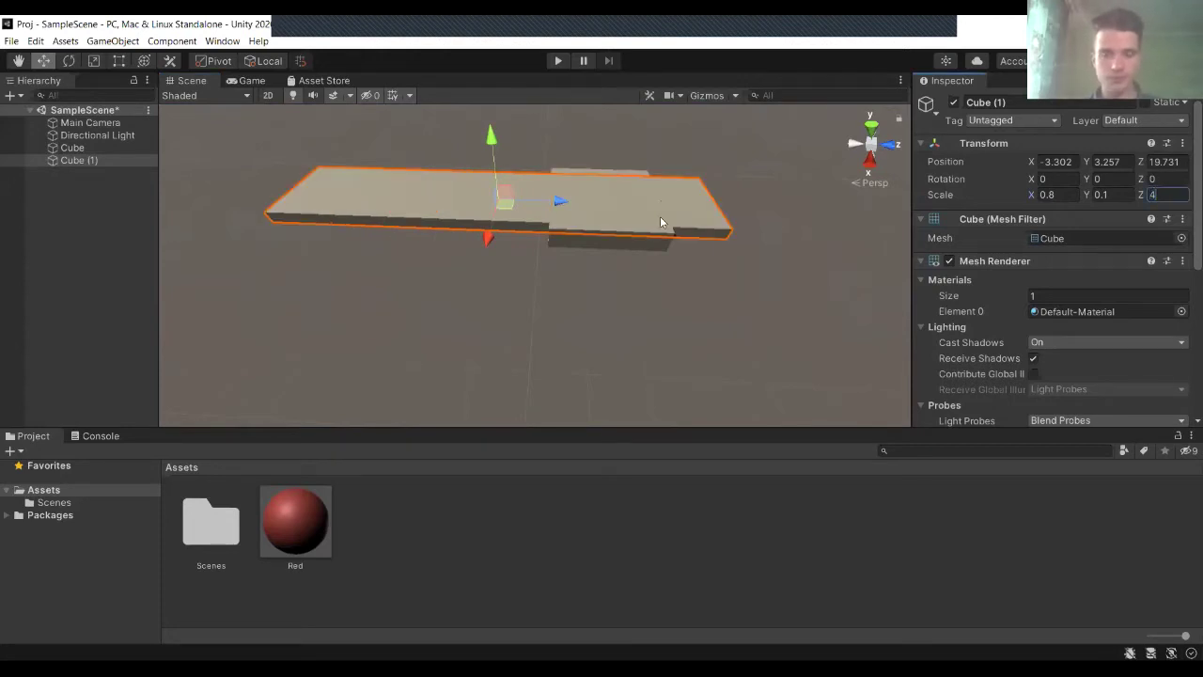
pyautogui.moveTo(566, 211); pyautogui.dragTo(437, 213)
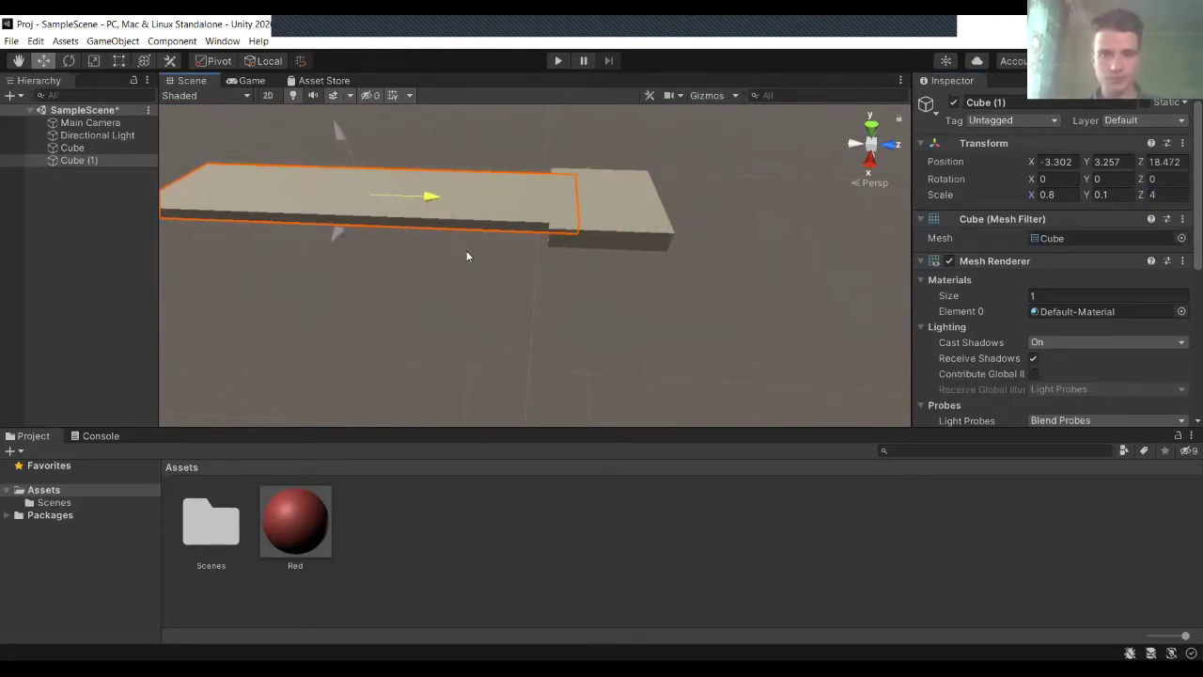
pyautogui.click(524, 299)
pyautogui.keyDown('alt'); pyautogui.moveTo(525, 299); pyautogui.dragTo(470, 261); pyautogui.keyUp('alt')
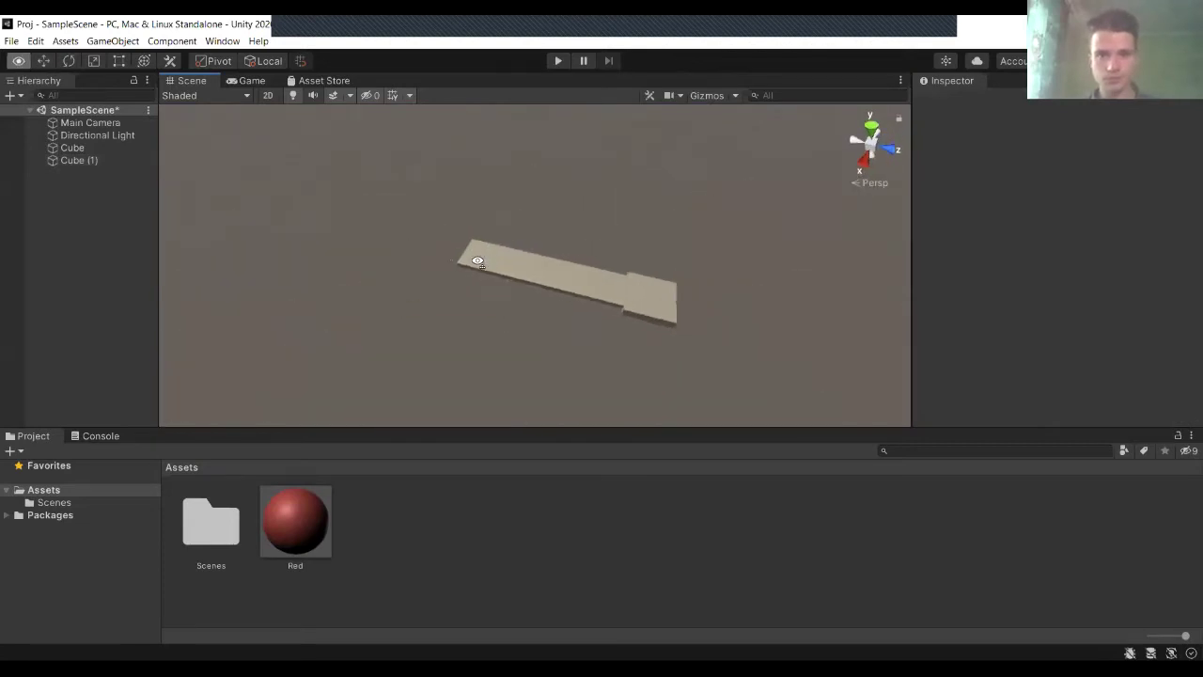
# Make Cube (1) a child of Cube
pyautogui.click(661, 289)
pyautogui.click(575, 290)
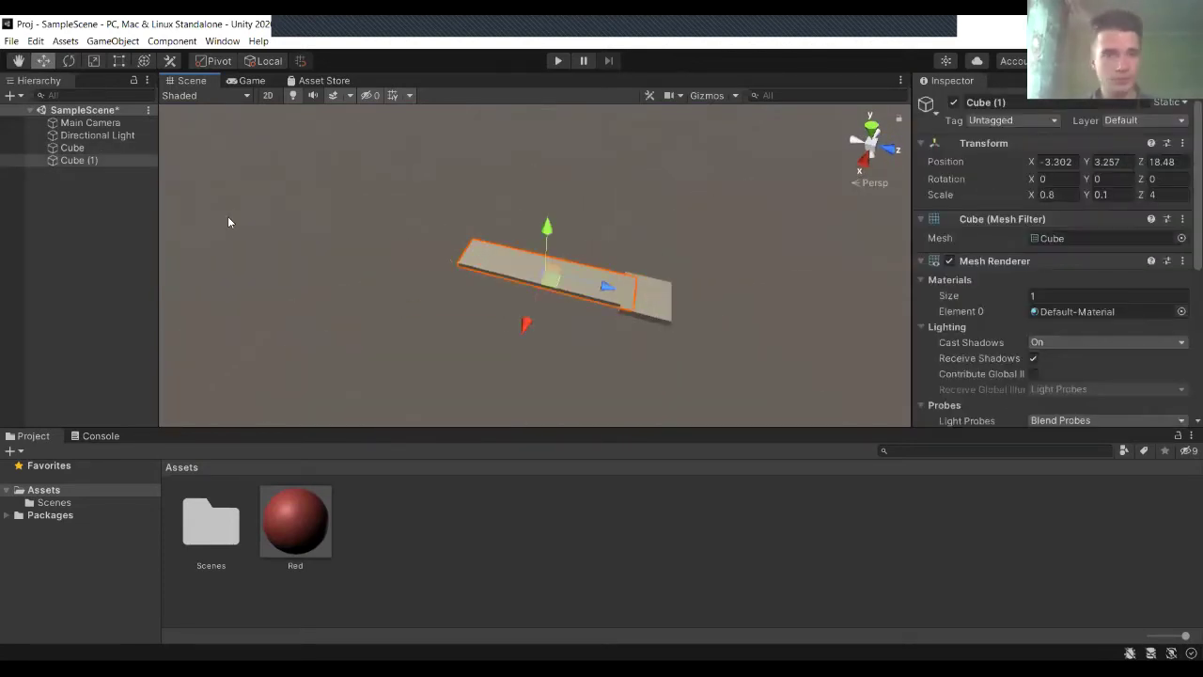
pyautogui.click(62, 180)
pyautogui.moveTo(72, 159); pyautogui.dragTo(77, 150)
pyautogui.click(75, 150)
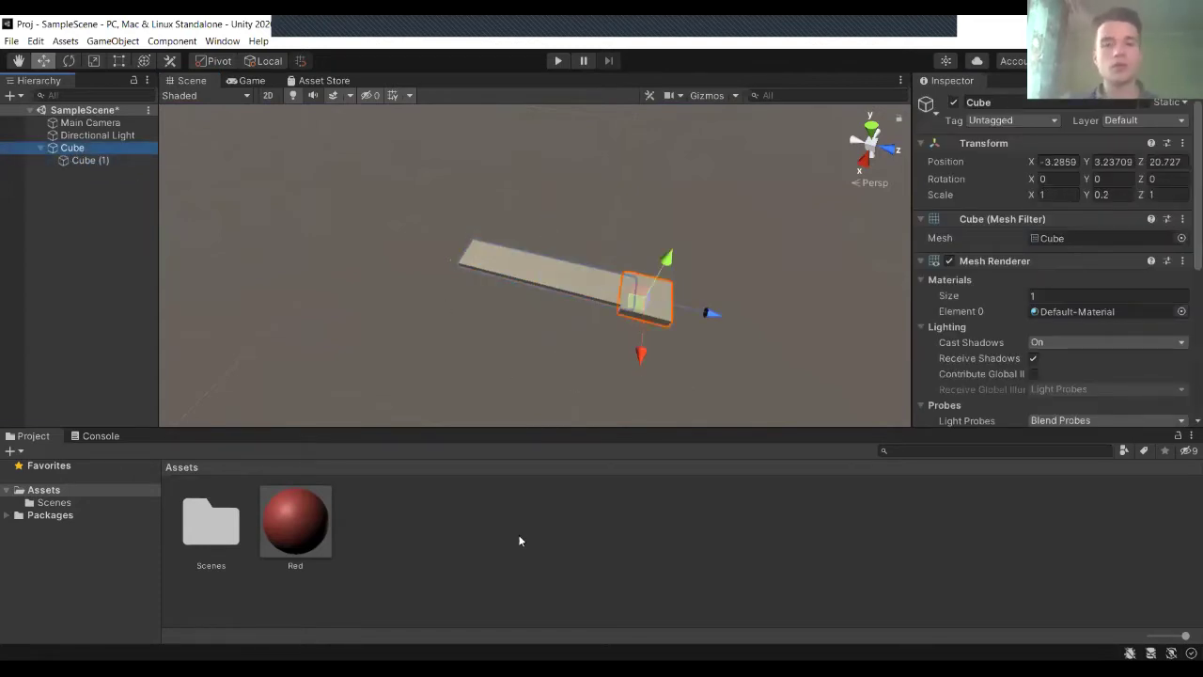
# Select the parent and child slabs in turn and examine the joined model from several angles
pyautogui.click(488, 516)
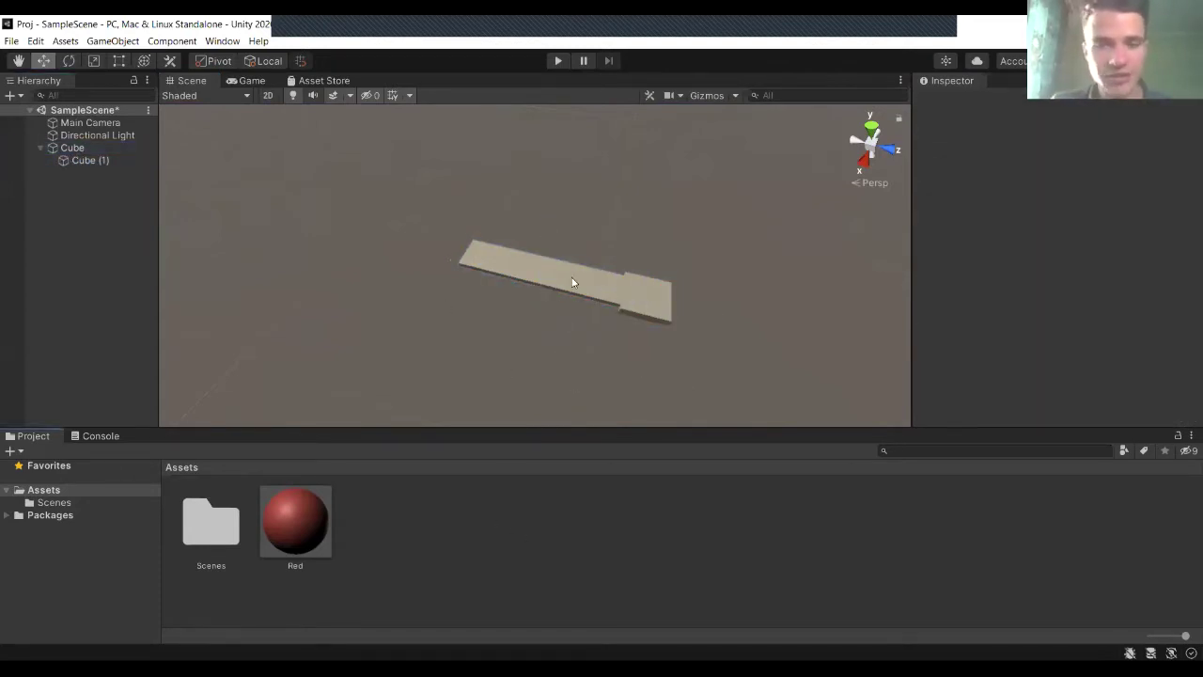
pyautogui.click(654, 297)
pyautogui.keyDown('alt'); pyautogui.moveTo(800, 292); pyautogui.dragTo(855, 279); pyautogui.keyUp('alt')
pyautogui.keyDown('alt'); pyautogui.moveTo(731, 273); pyautogui.dragTo(683, 279); pyautogui.keyUp('alt')
pyautogui.scroll(5, 147, 310)
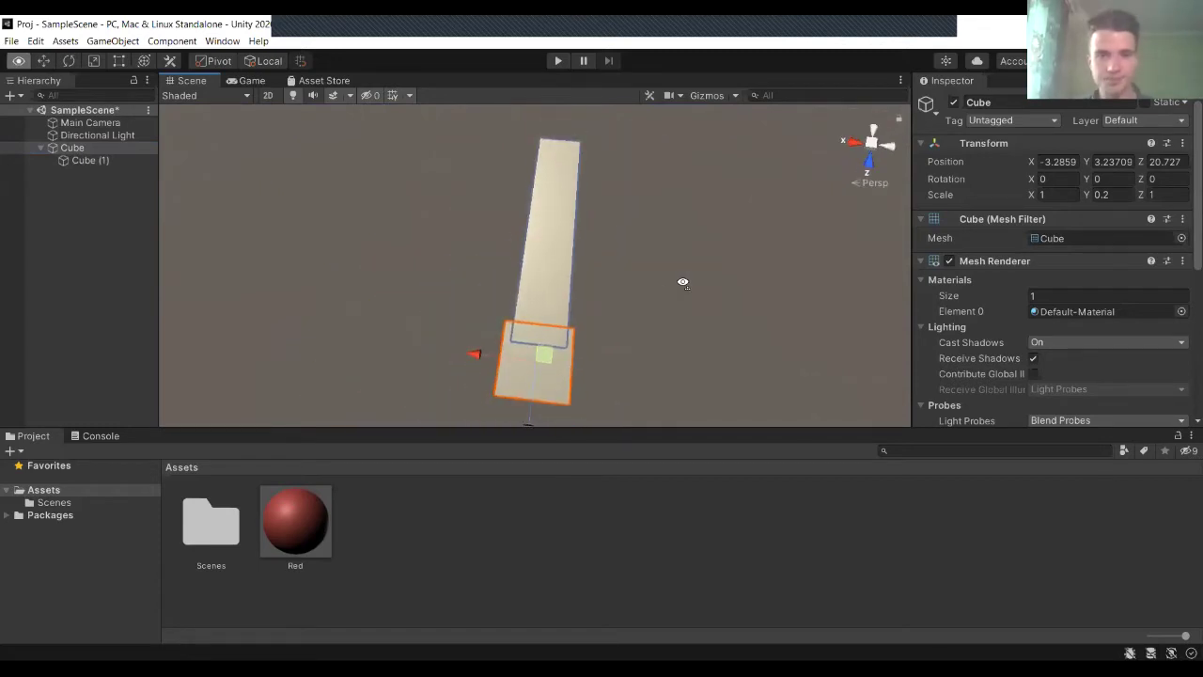
pyautogui.click(535, 237)
pyautogui.click(555, 395)
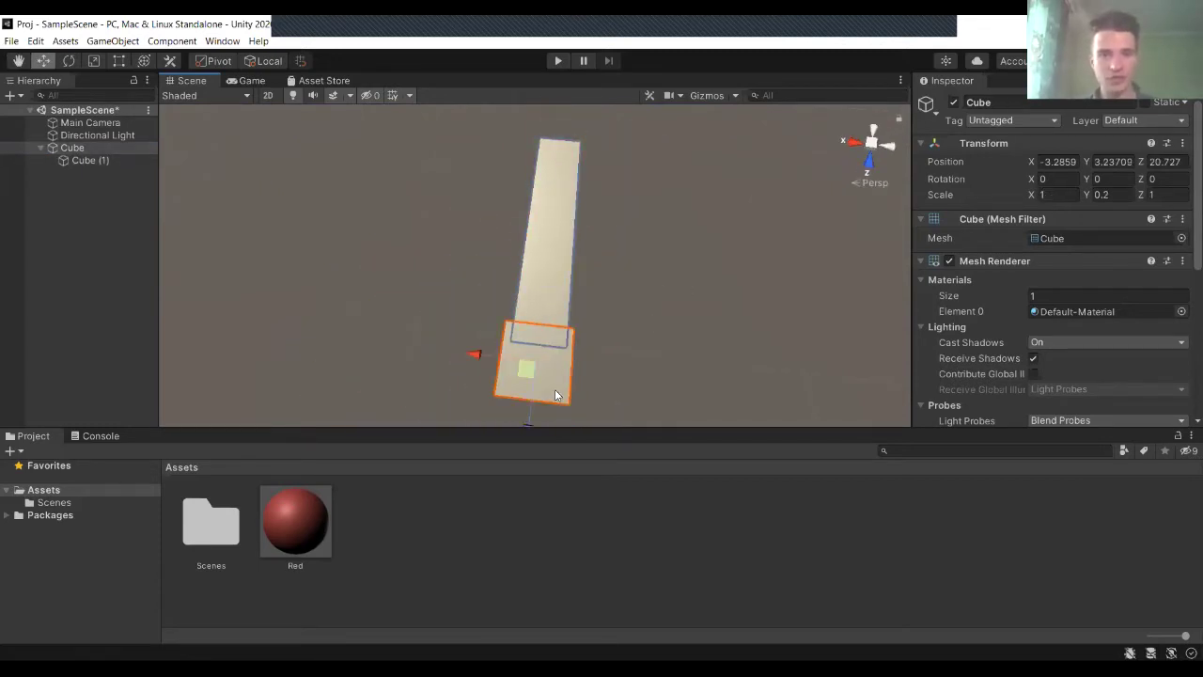
pyautogui.click(576, 240)
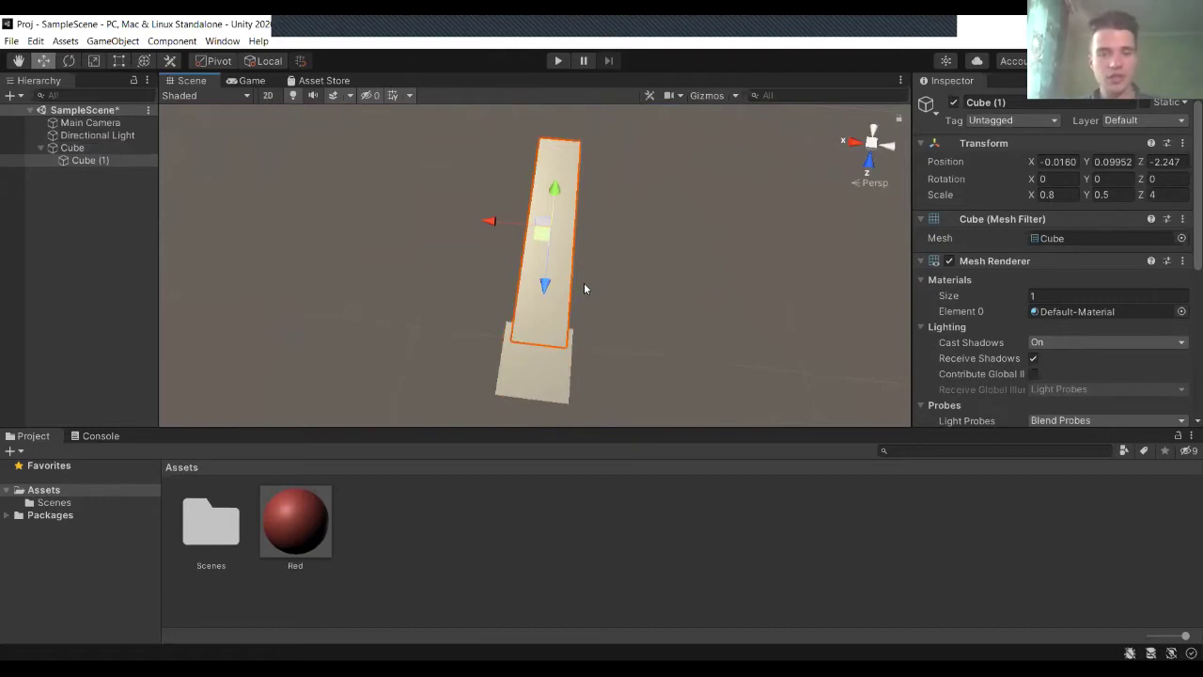
pyautogui.keyDown('alt'); pyautogui.moveTo(575, 279); pyautogui.dragTo(1025, 282); pyautogui.keyUp('alt')
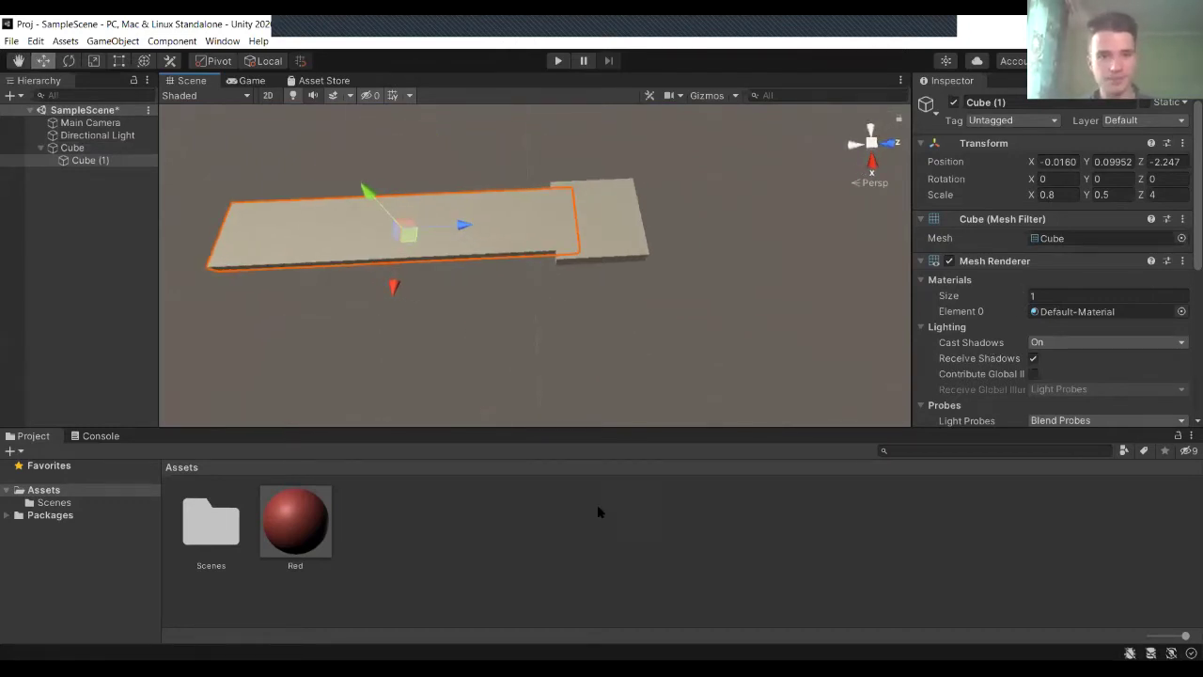
# Create a new material named Yellow in the Assets folder
pyautogui.rightClick(584, 533)
pyautogui.moveTo(661, 186)
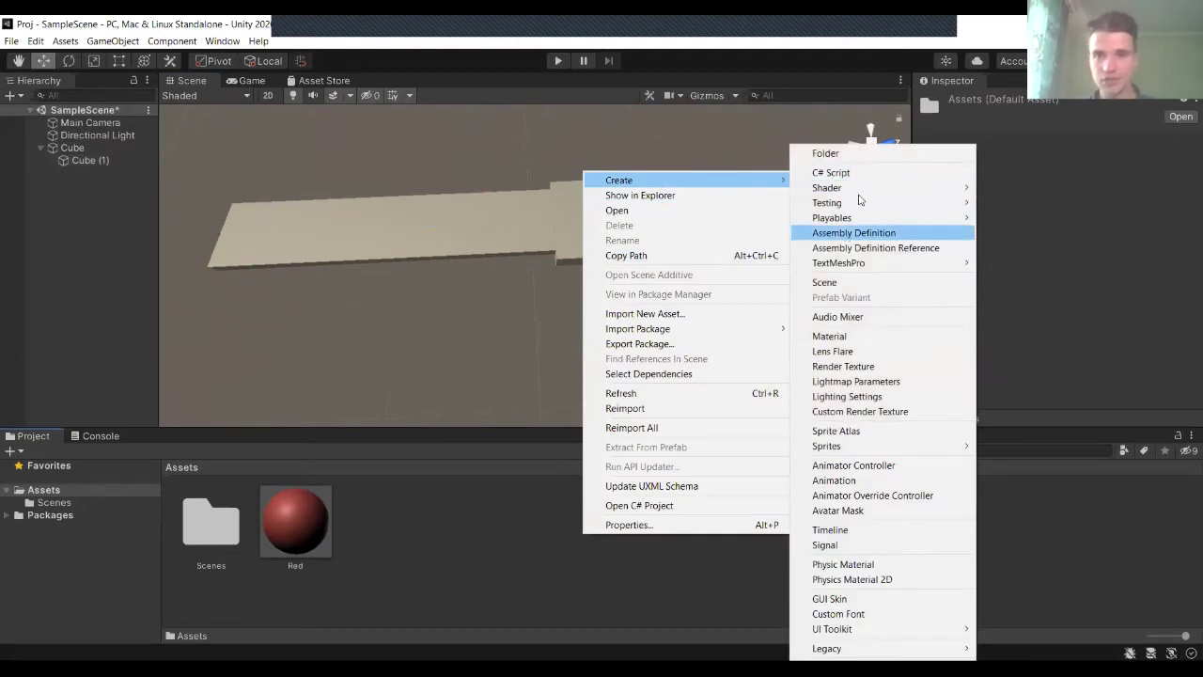
pyautogui.click(837, 335)
pyautogui.write('Yellow')
pyautogui.press('Return')
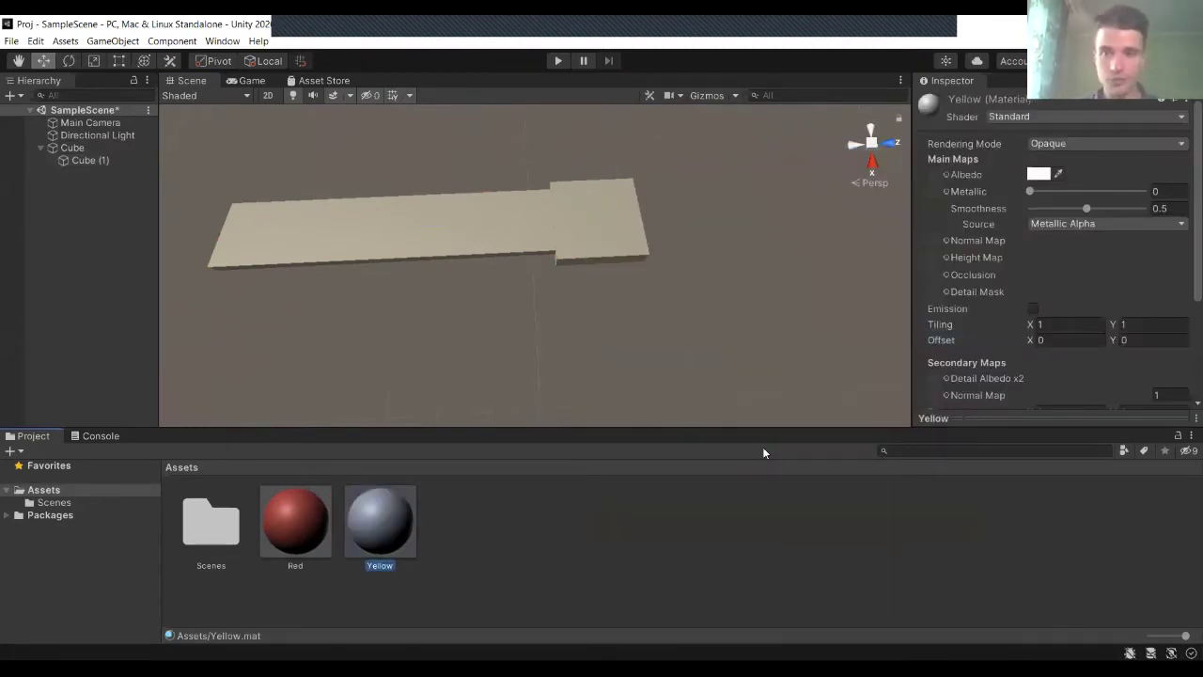
# Set the Yellow material's albedo colour to yellow E7E73C and apply it to the square parent slab
pyautogui.click(1038, 173)
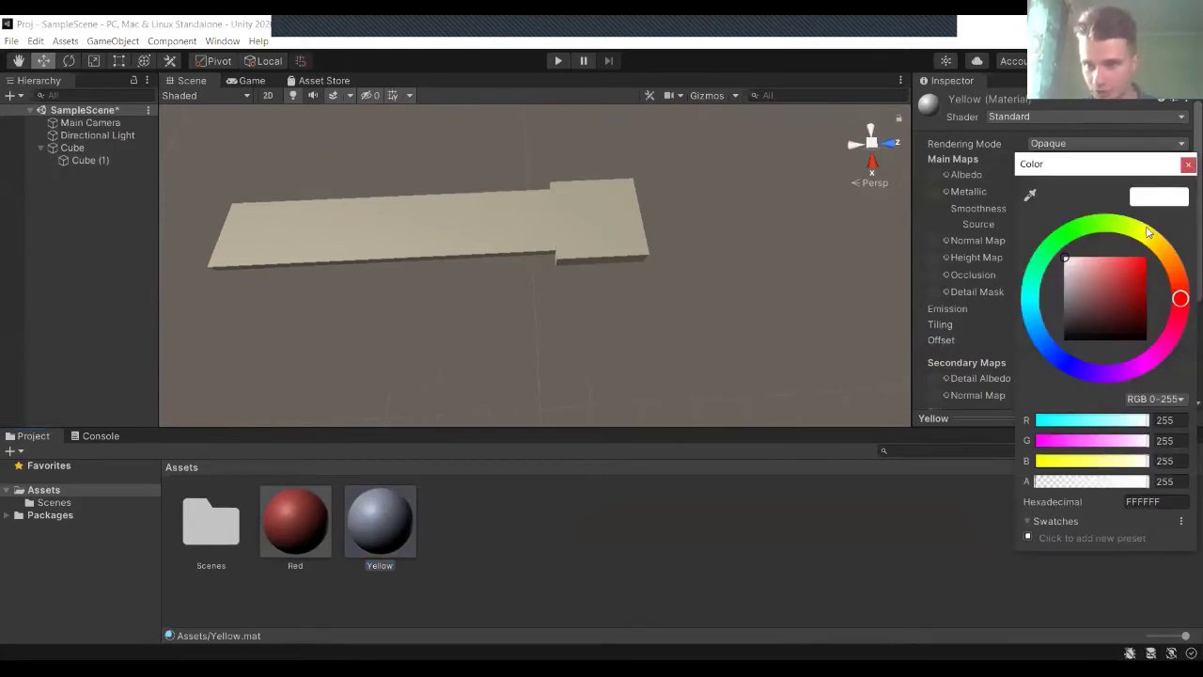
pyautogui.click(1146, 232)
pyautogui.click(1127, 265)
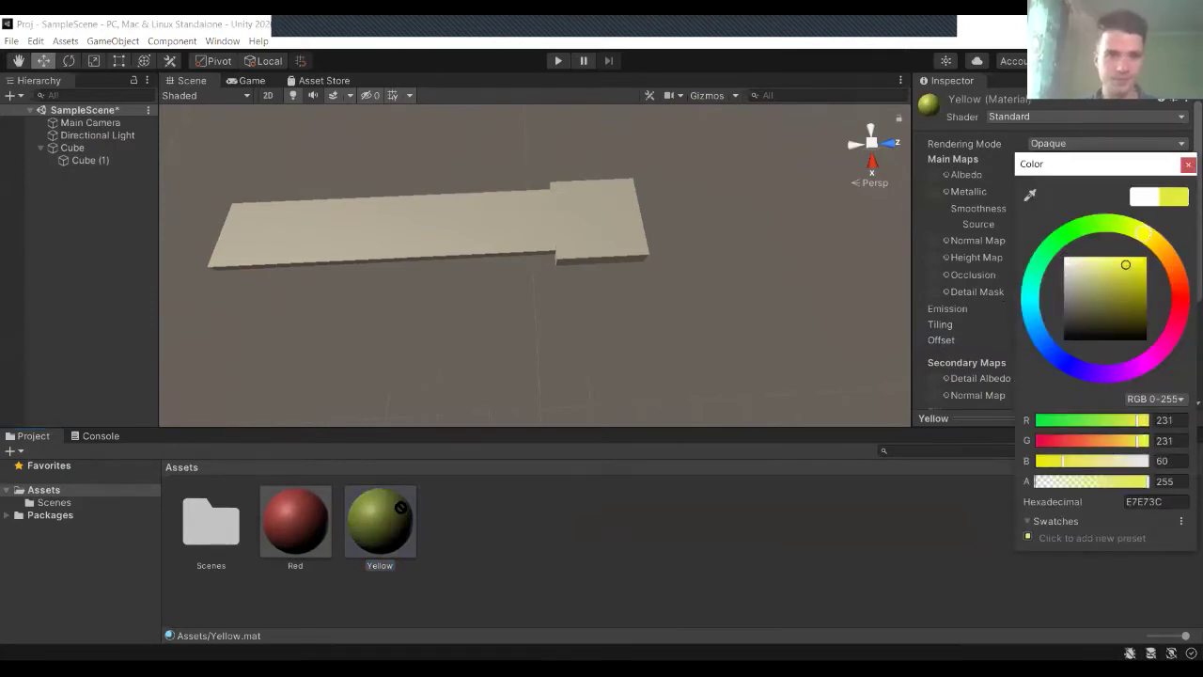
pyautogui.moveTo(386, 519); pyautogui.dragTo(595, 250)
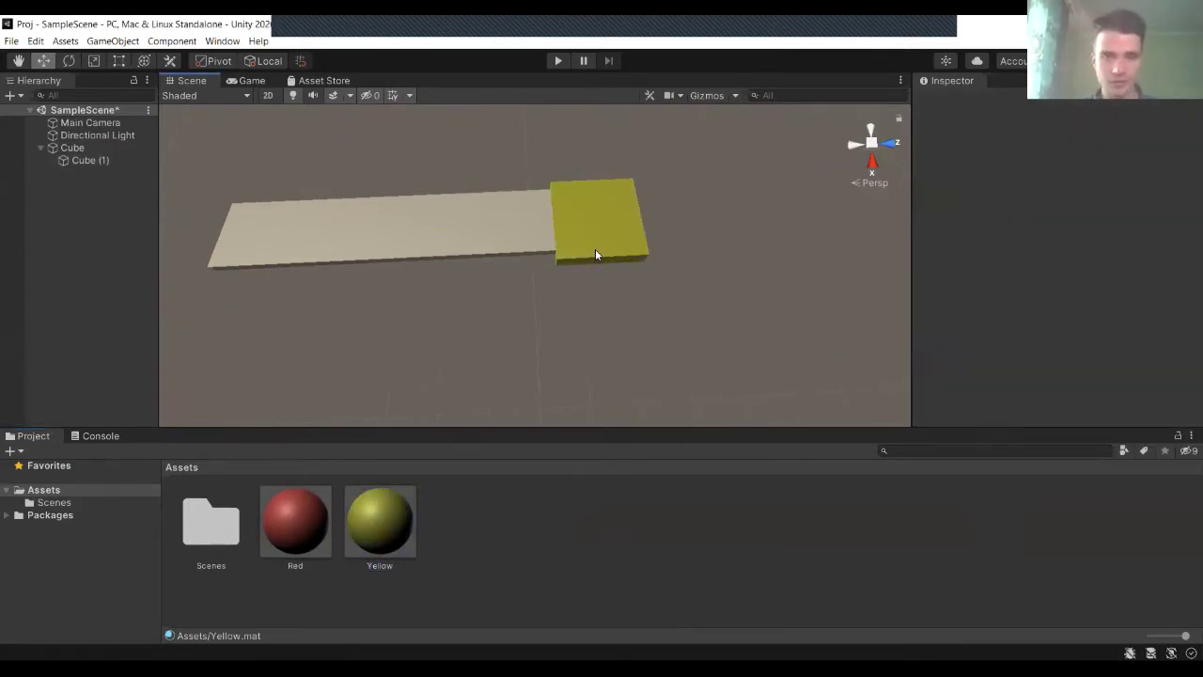
# Create another material named White in the Assets folder
pyautogui.rightClick(551, 560)
pyautogui.moveTo(627, 202)
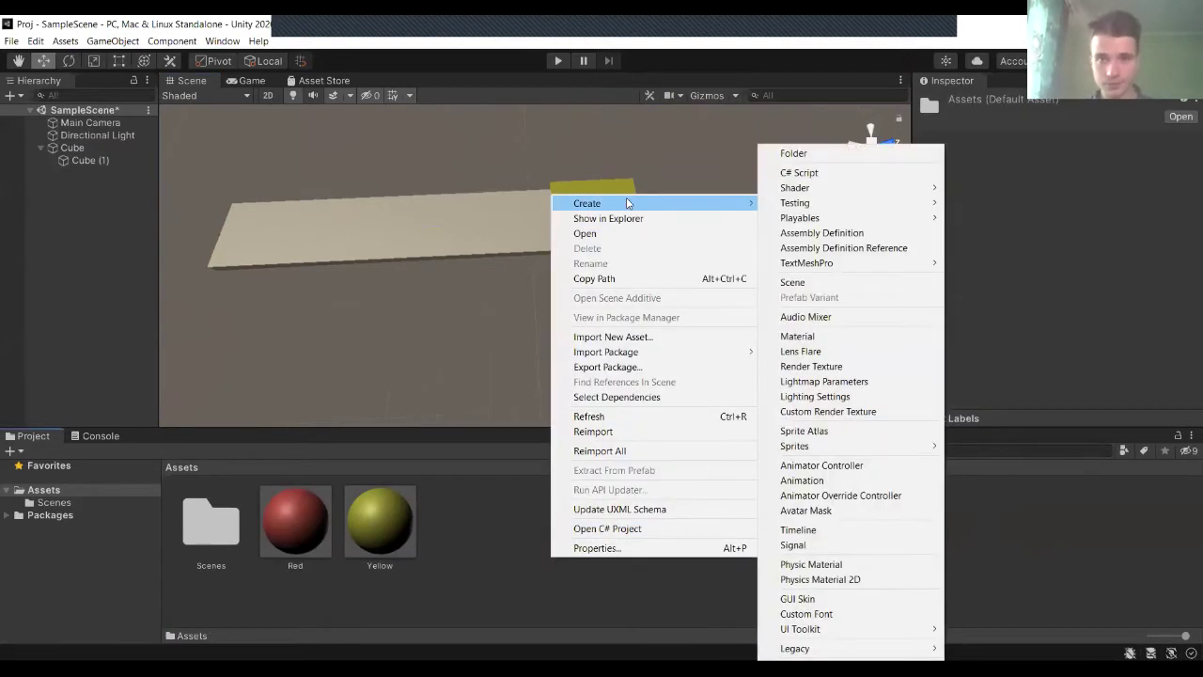
pyautogui.click(829, 335)
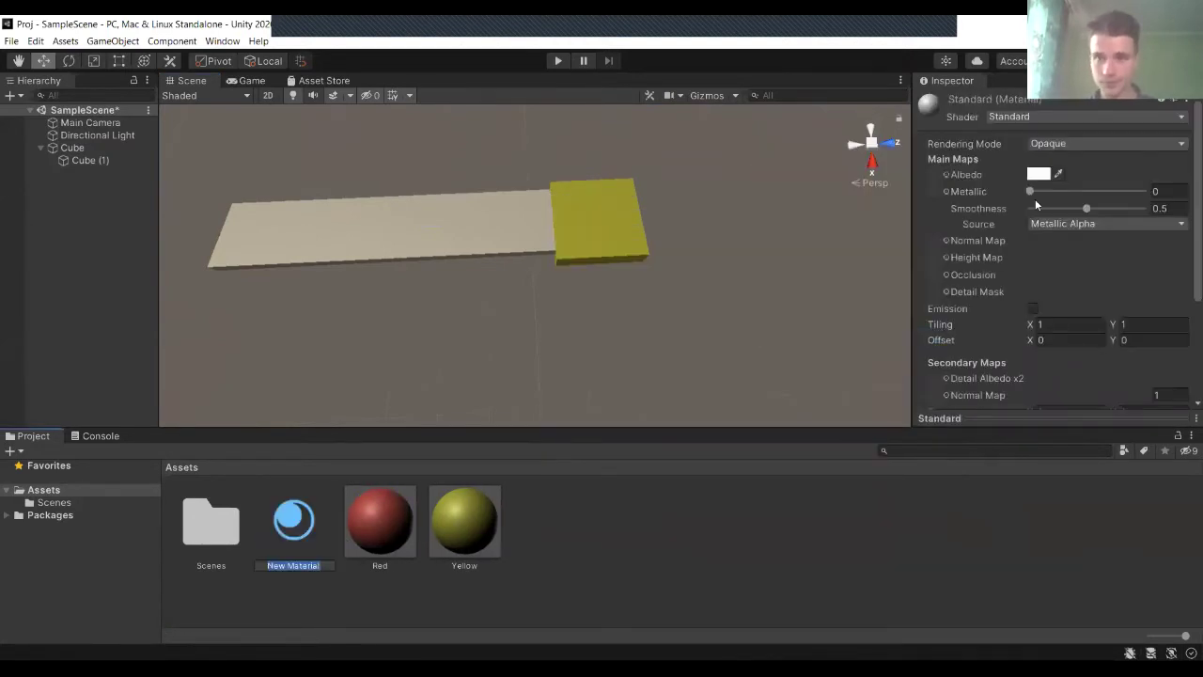
pyautogui.write('Ma')
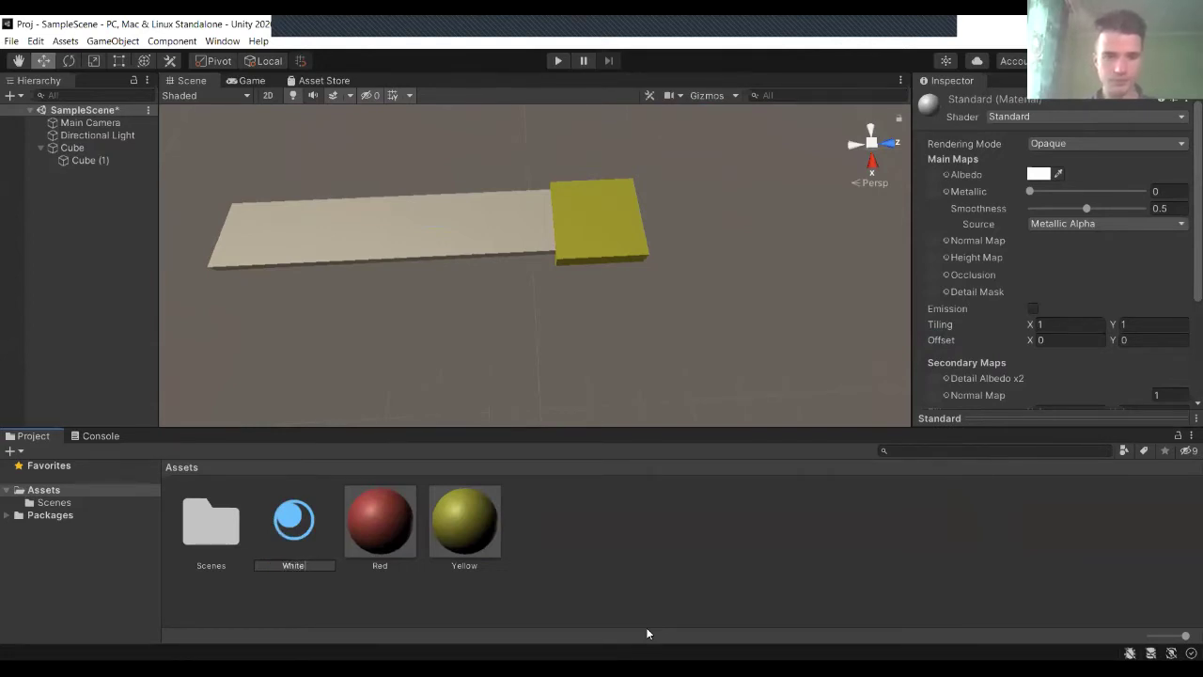
pyautogui.press('Return')
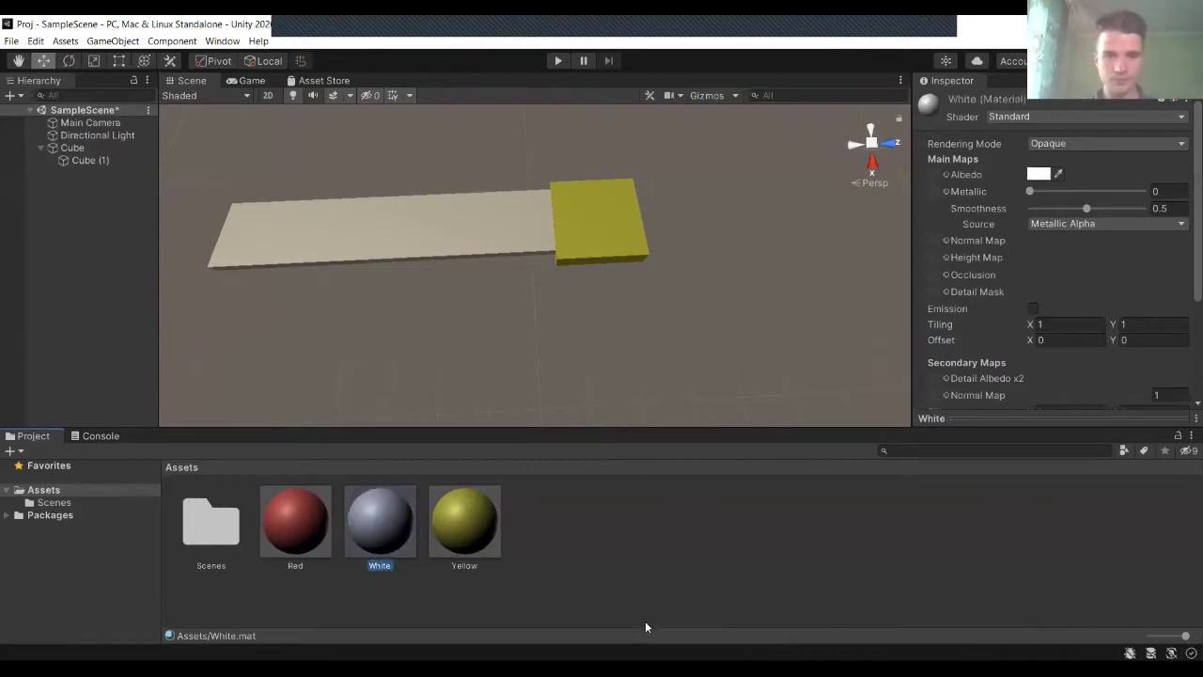
# Apply the White material with its default white albedo to the long slab, and select the parent and child slabs in turn
pyautogui.click(1038, 174)
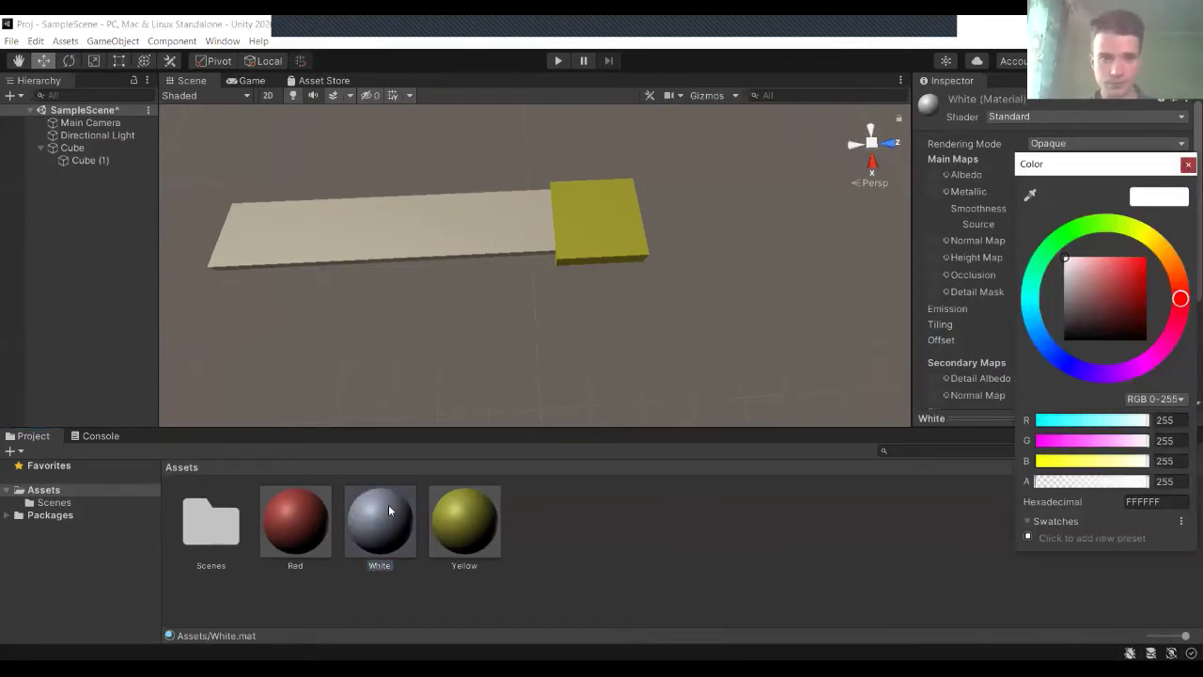
pyautogui.click(417, 311)
pyautogui.keyDown('alt'); pyautogui.moveTo(417, 312); pyautogui.dragTo(555, 254); pyautogui.keyUp('alt')
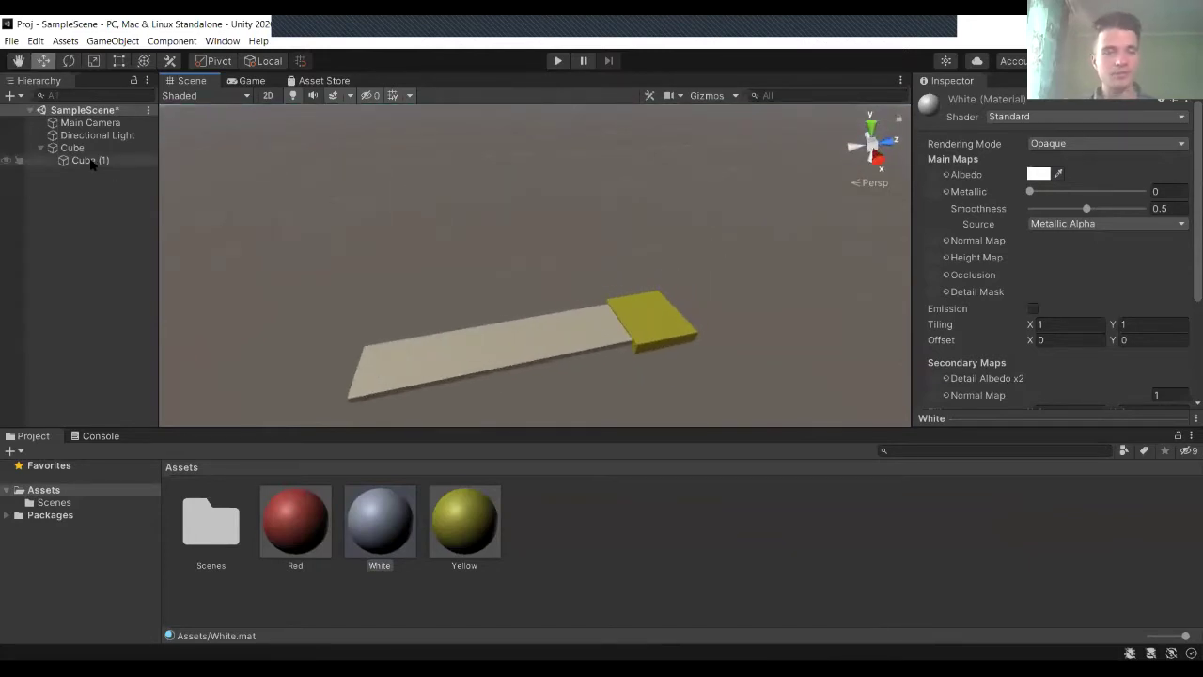
pyautogui.click(62, 149)
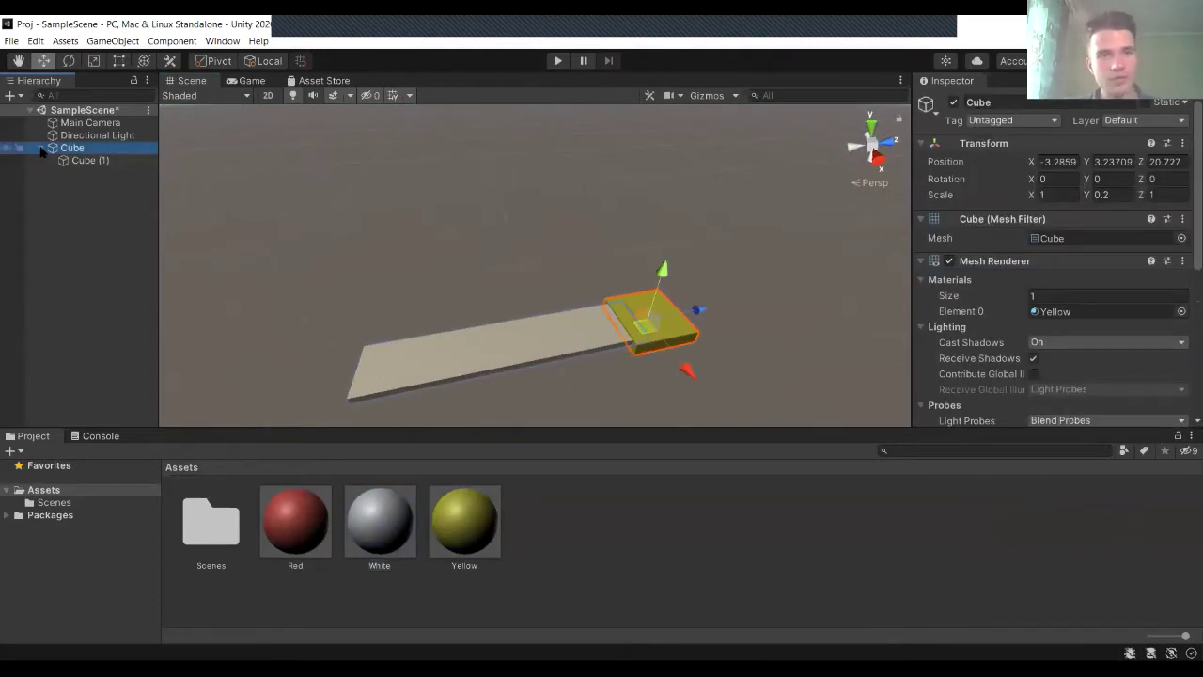
pyautogui.click(77, 161)
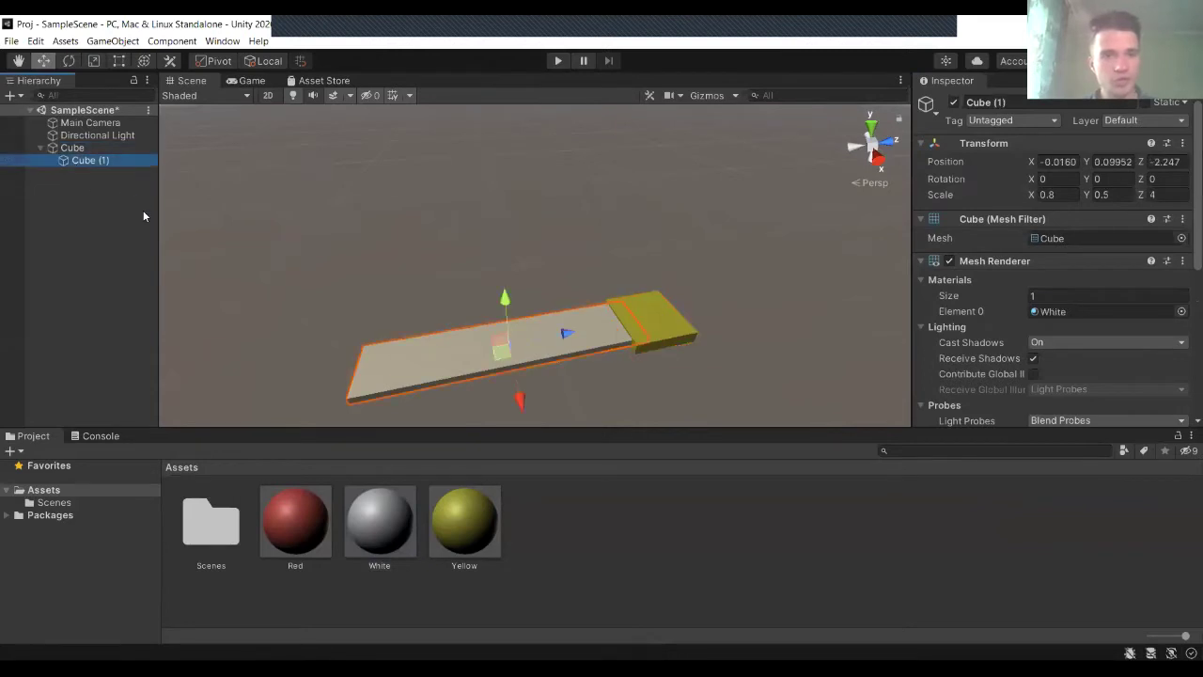
# Select the yellow parent slab and collapse its child object in the scene's object tree
pyautogui.click(92, 161)
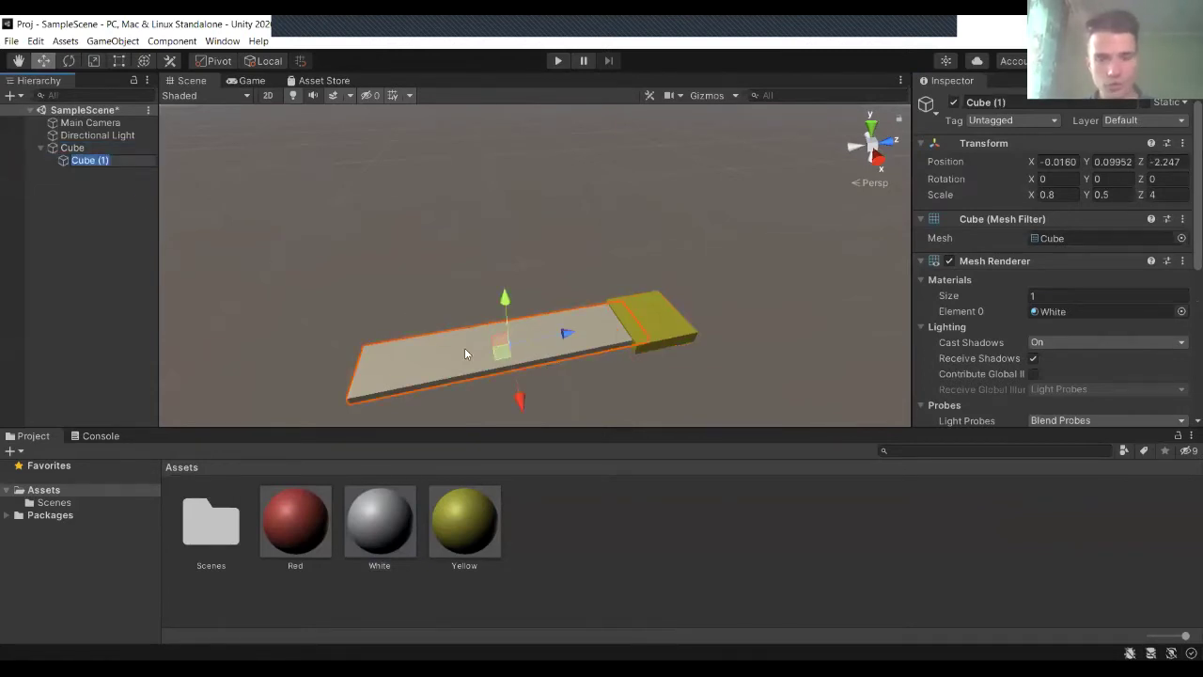
pyautogui.click(62, 168)
pyautogui.click(69, 157)
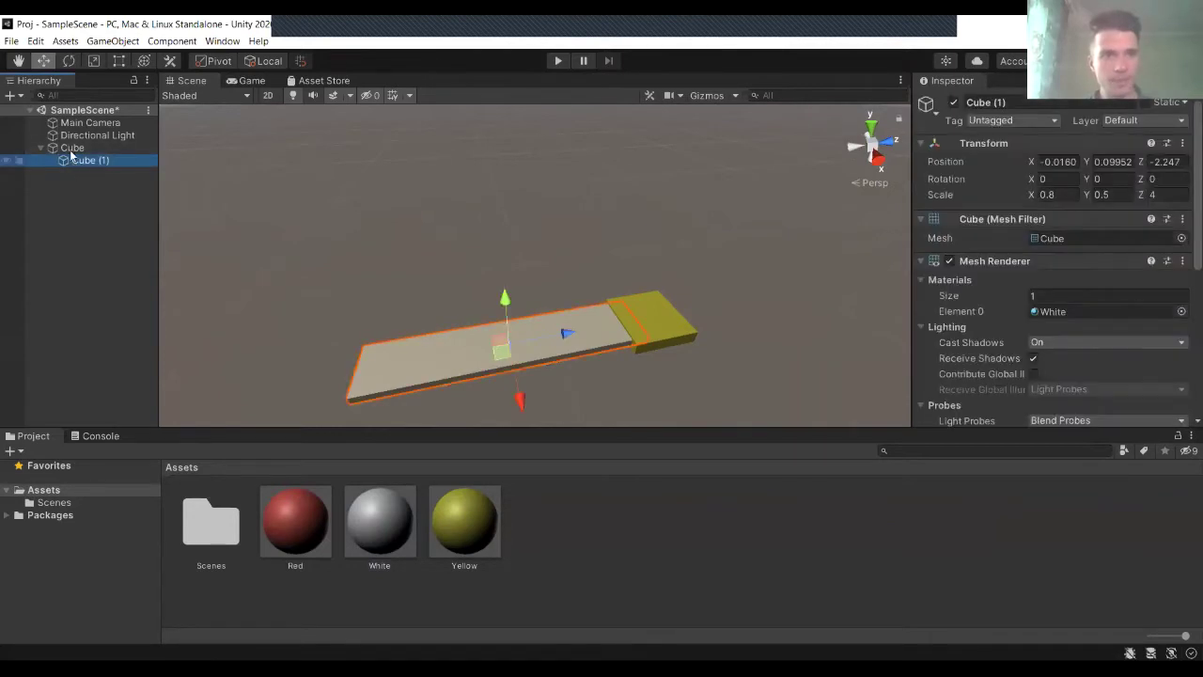
pyautogui.click(71, 149)
pyautogui.click(42, 149)
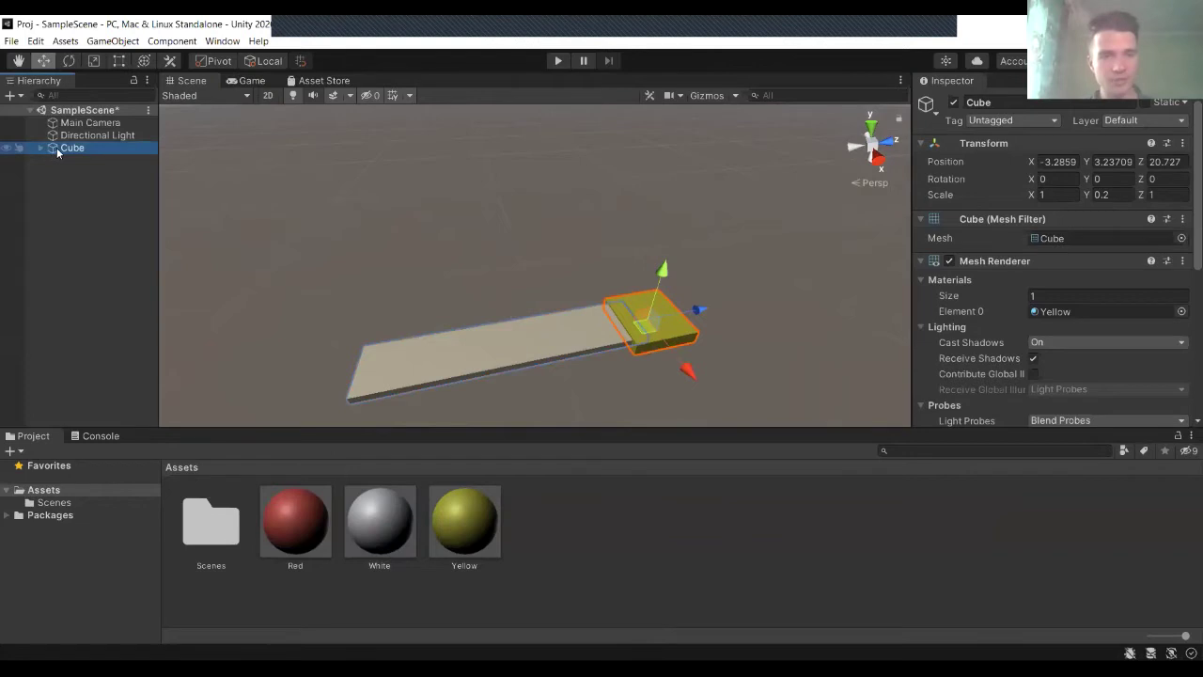
# Move the parent slab together with its child to about X -3.86, Y 3.38
pyautogui.keyDown('alt'); pyautogui.moveTo(595, 299); pyautogui.dragTo(541, 299); pyautogui.keyUp('alt')
pyautogui.moveTo(708, 266)
pyautogui.mouseDown()
pyautogui.moveTo(723, 185)
pyautogui.moveTo(711, 260)
pyautogui.mouseUp()
pyautogui.keyDown('alt'); pyautogui.moveTo(580, 234); pyautogui.dragTo(775, 259); pyautogui.keyUp('alt')
pyautogui.scroll(-6, 774, 260)
pyautogui.moveTo(689, 273); pyautogui.dragTo(661, 260)
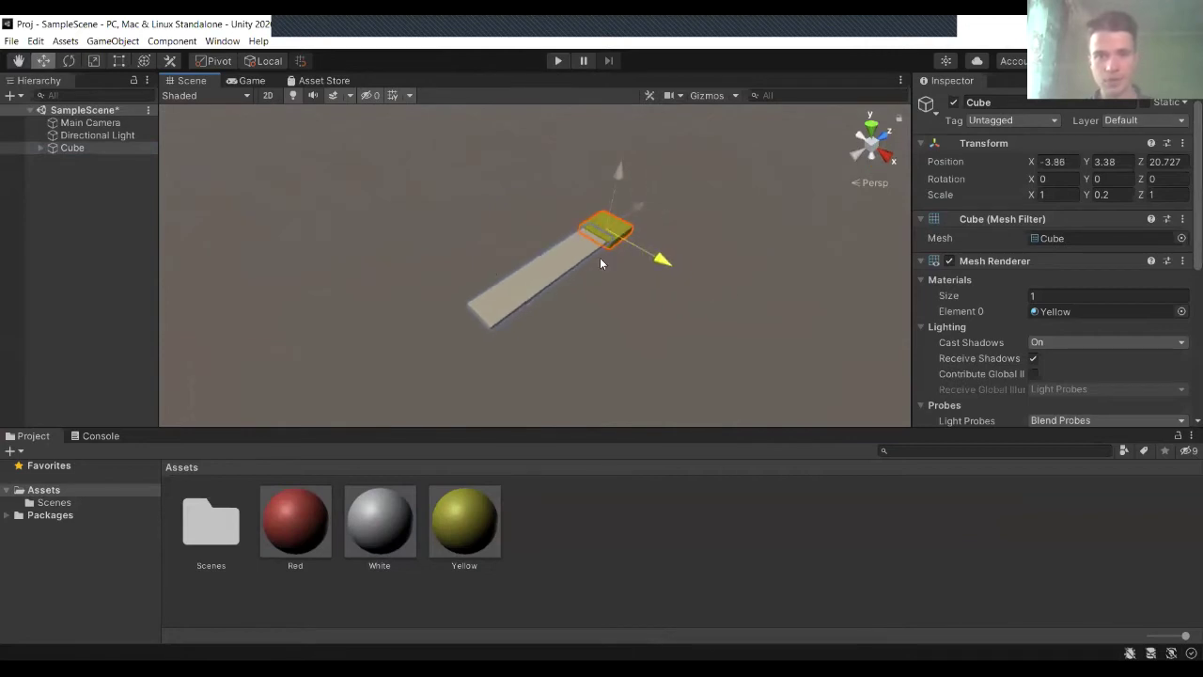
# Expand the parent Cube to examine its child slab, then reselect the parent and collapse it
pyautogui.click(45, 219)
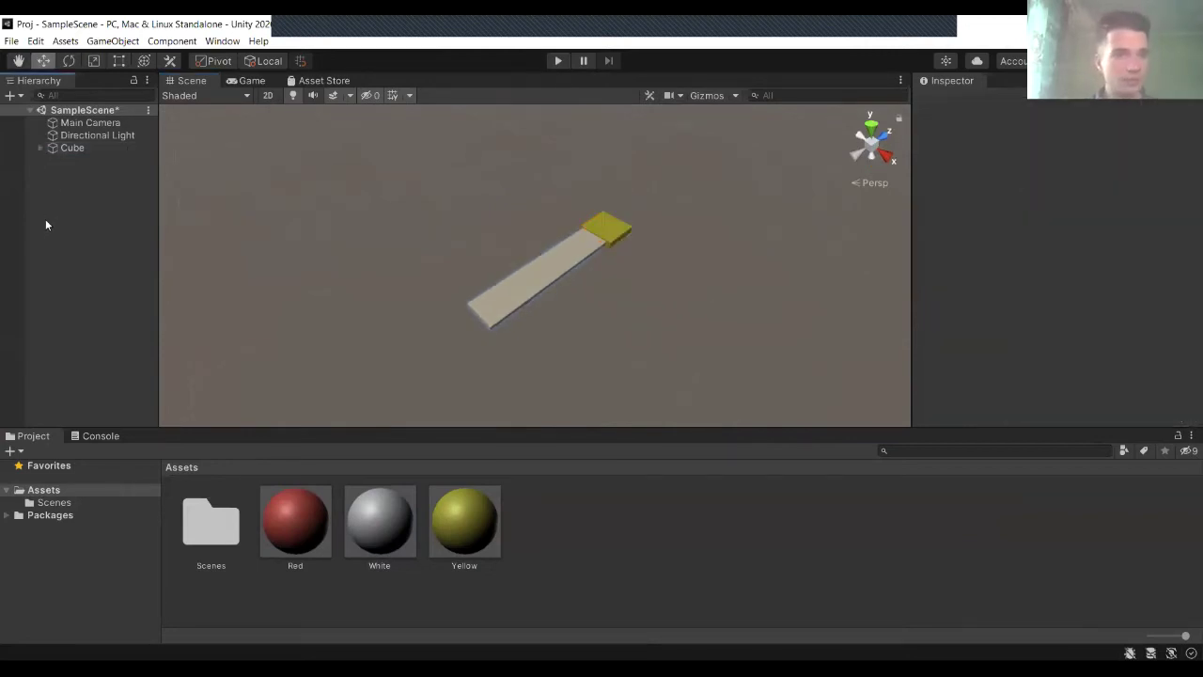
pyautogui.click(66, 151)
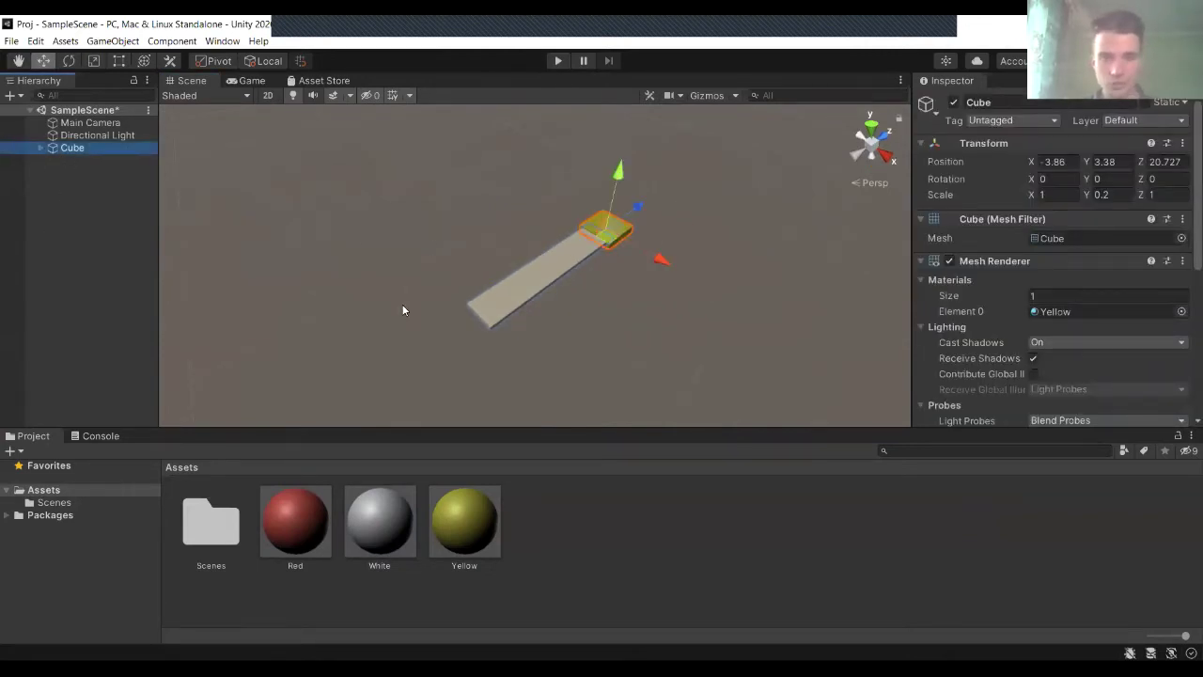
pyautogui.click(40, 148)
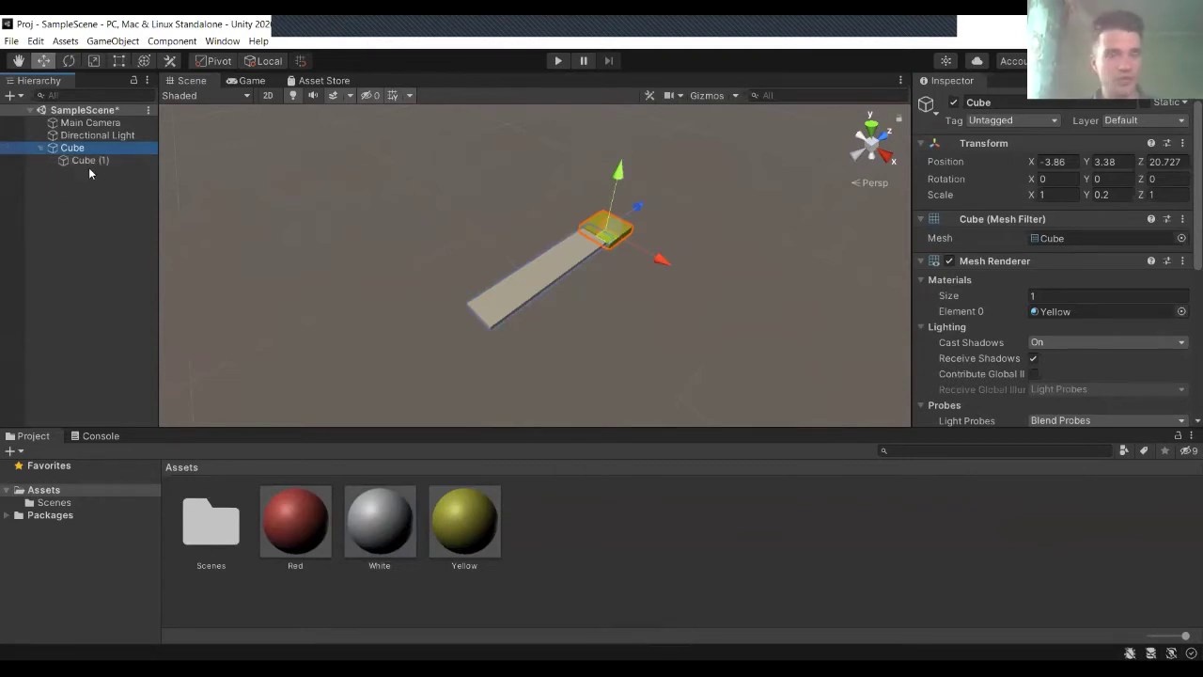
pyautogui.click(86, 161)
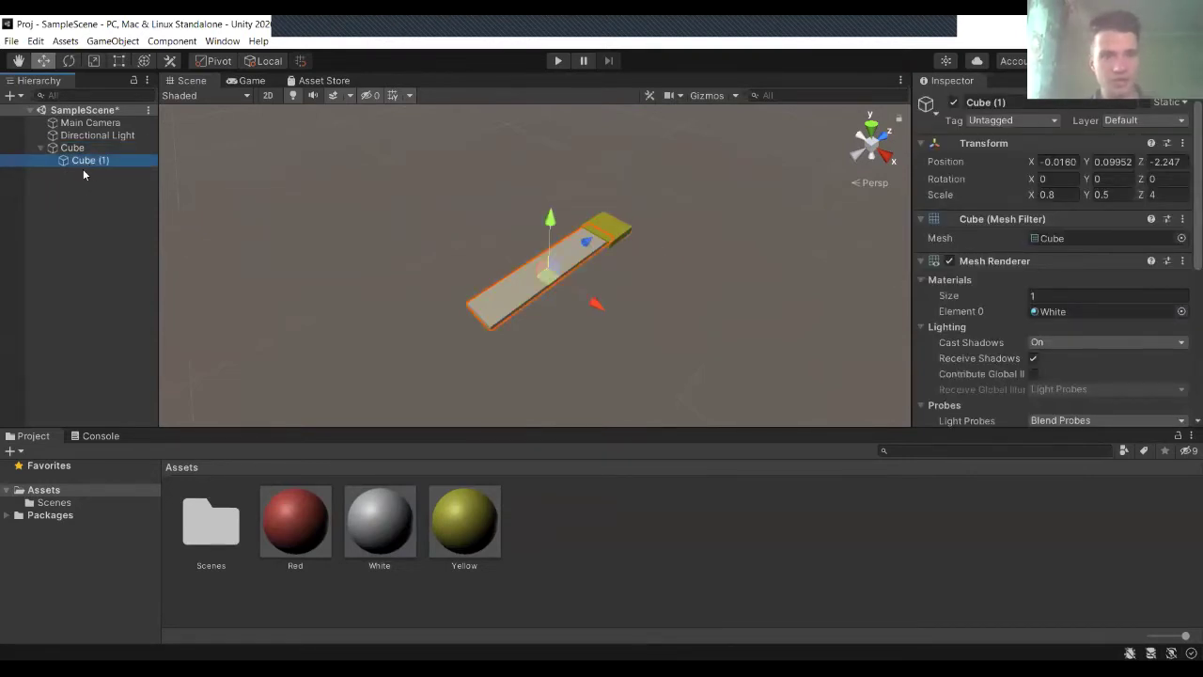
pyautogui.click(46, 149)
pyautogui.click(41, 149)
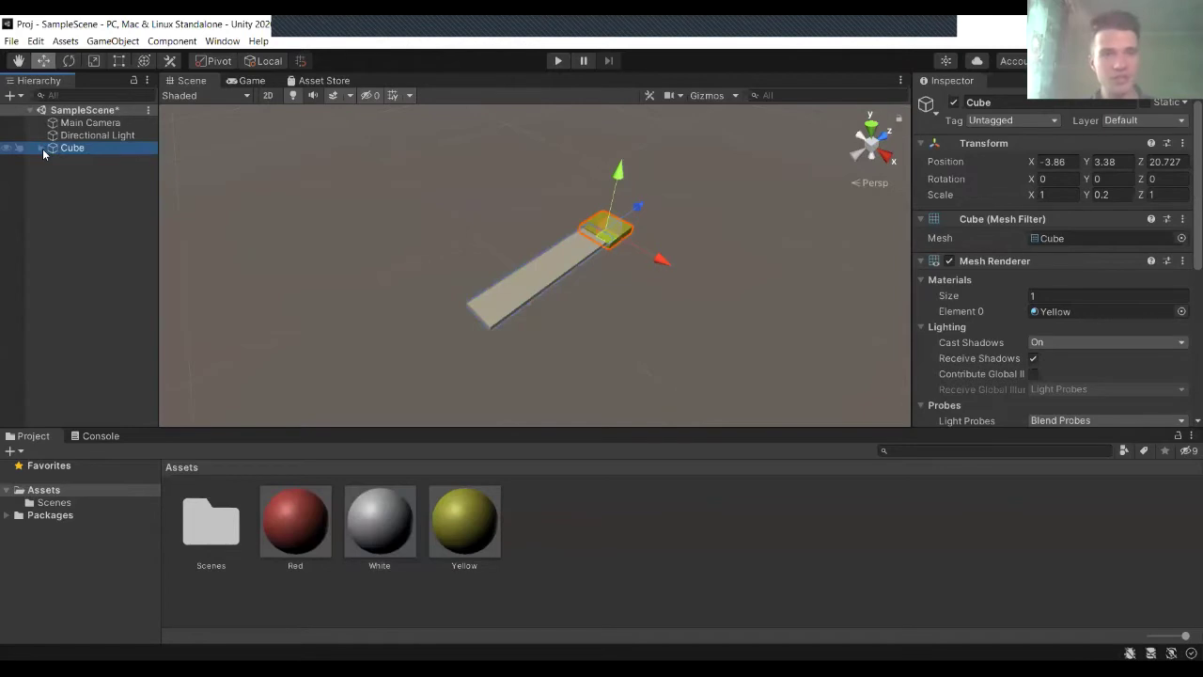
# Create a prefab of the parented Cube model in the Assets folder
pyautogui.moveTo(288, 295); pyautogui.dragTo(754, 186)
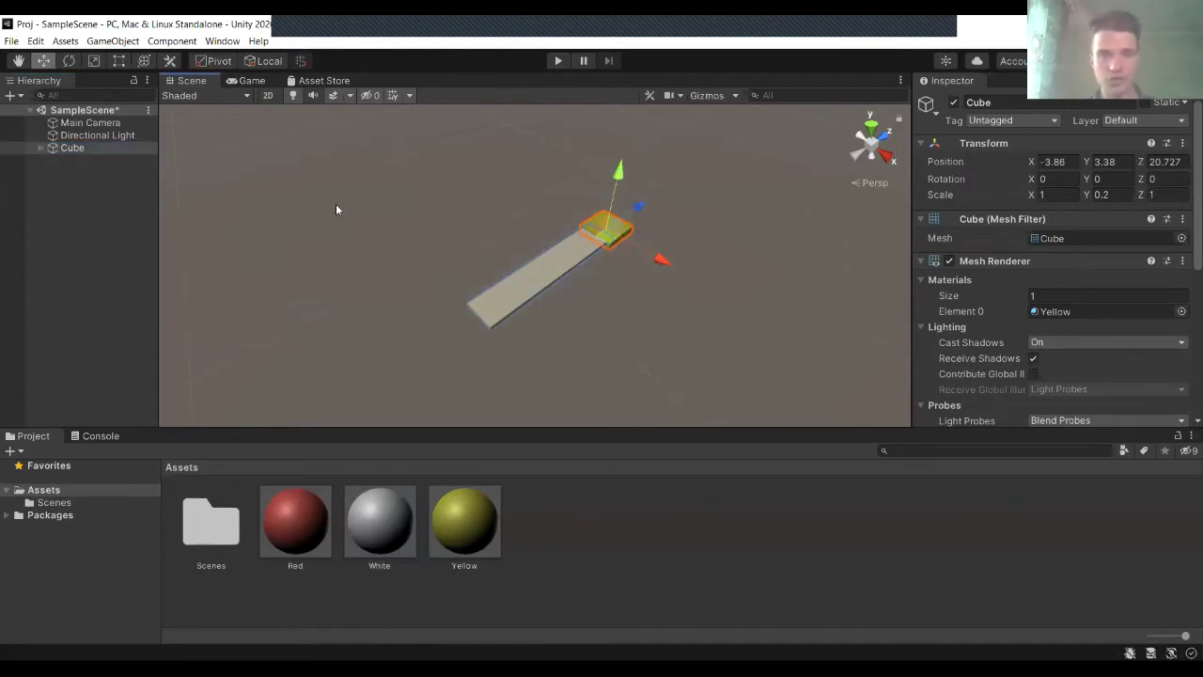
pyautogui.click(336, 206)
pyautogui.moveTo(110, 148); pyautogui.dragTo(128, 160)
pyautogui.moveTo(606, 542); pyautogui.dragTo(606, 542)
# Place three more instances of the Cube prefab in the scene, spread around the original model
pyautogui.moveTo(491, 275); pyautogui.dragTo(314, 537, button='right')
pyautogui.scroll(-2, 386, 281)
pyautogui.moveTo(314, 537); pyautogui.dragTo(471, 314)
pyautogui.moveTo(297, 523); pyautogui.dragTo(490, 393)
pyautogui.moveTo(295, 527); pyautogui.dragTo(691, 311)
pyautogui.moveTo(787, 351); pyautogui.dragTo(821, 373, button='right')
pyautogui.moveTo(806, 320); pyautogui.dragTo(756, 376, button='right')
pyautogui.click(756, 379)
pyautogui.moveTo(650, 321); pyautogui.dragTo(758, 354, button='right')
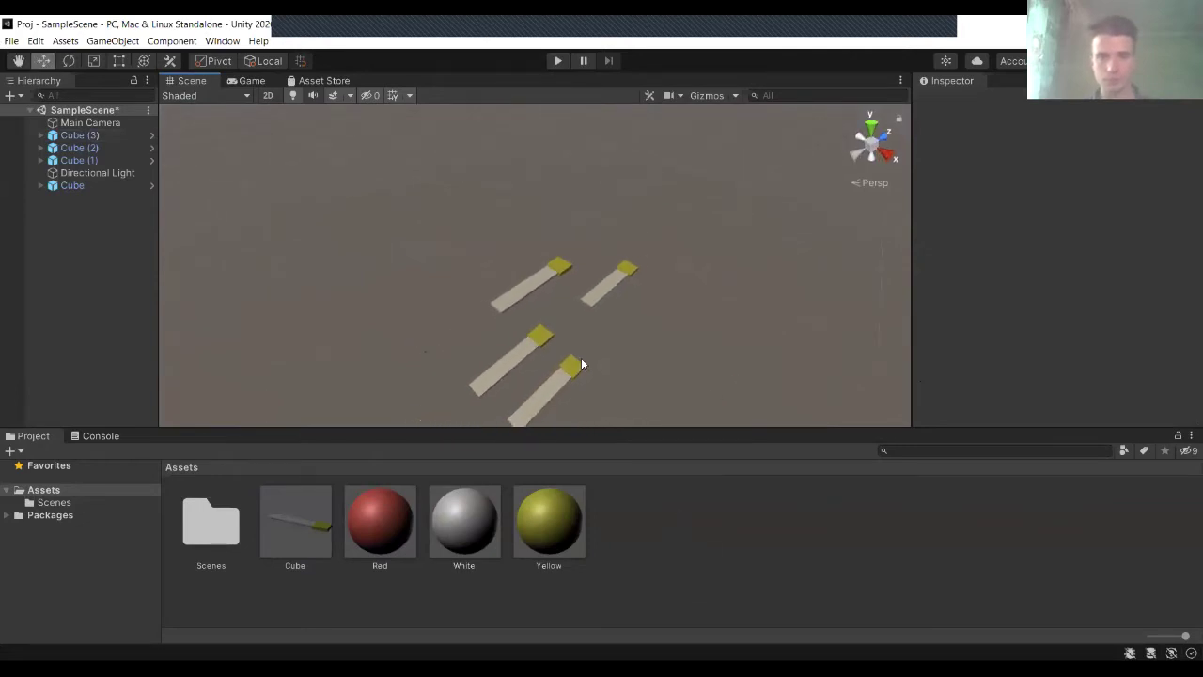
# Add a 3D sphere to the scene
pyautogui.click(127, 42)
pyautogui.moveTo(148, 90)
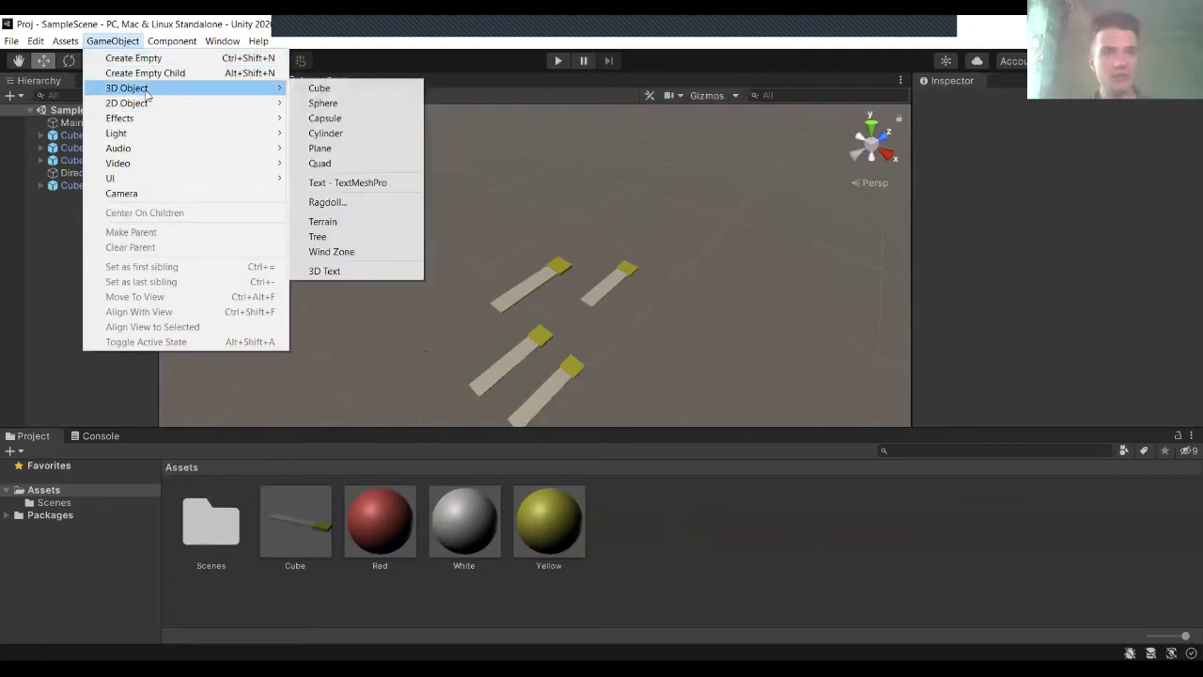
pyautogui.click(334, 105)
pyautogui.scroll(-5, 444, 287)
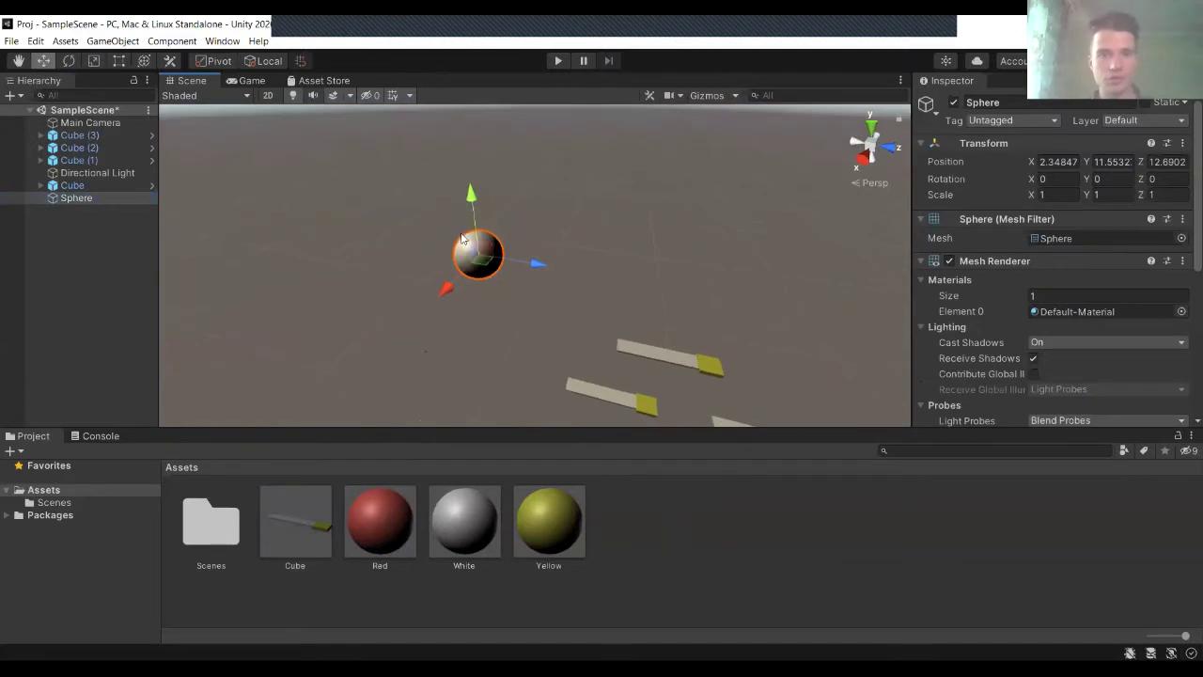
# Move the sphere close to the slab models, at about X -2.1, Y 3.95, Z 14.55
pyautogui.moveTo(443, 286); pyautogui.dragTo(596, 337)
pyautogui.keyDown('alt'); pyautogui.moveTo(613, 315); pyautogui.dragTo(724, 356); pyautogui.keyUp('alt')
pyautogui.scroll(7, 543, 329)
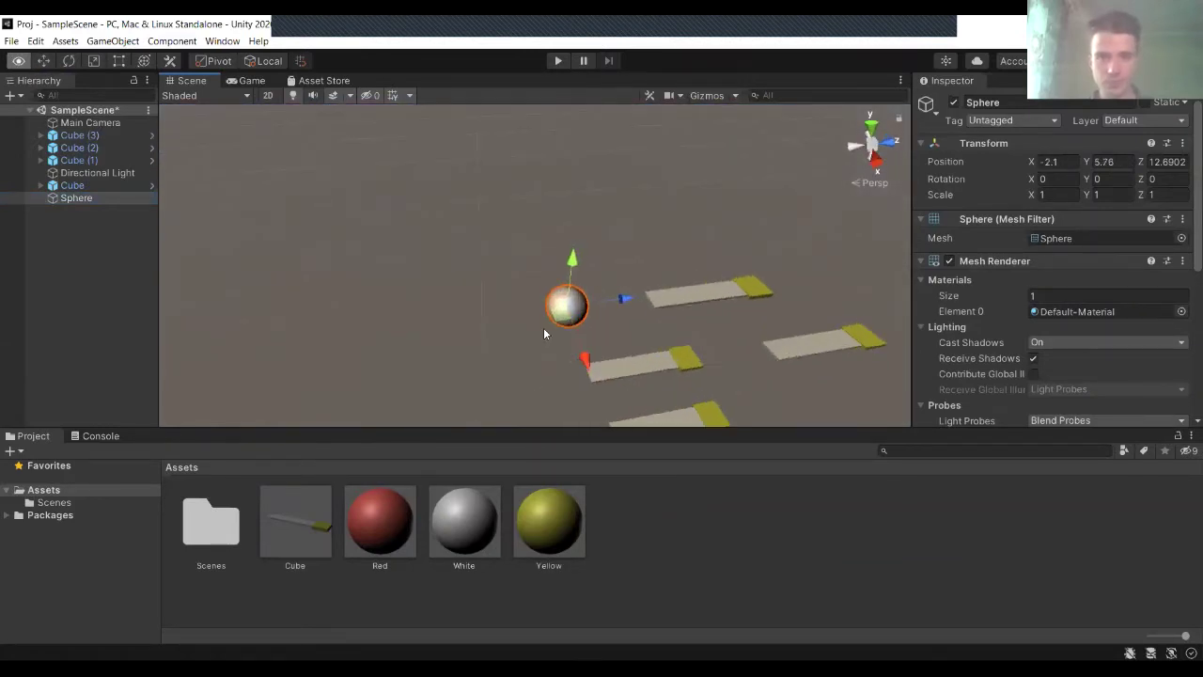
pyautogui.moveTo(543, 330); pyautogui.dragTo(376, 334, button='middle')
pyautogui.moveTo(382, 299); pyautogui.dragTo(594, 385)
pyautogui.keyDown('alt'); pyautogui.moveTo(624, 385); pyautogui.dragTo(851, 383); pyautogui.keyUp('alt')
# Scale the sphere to 0.2 on the X, Y and Z axes and deselect it
pyautogui.click(1061, 194)
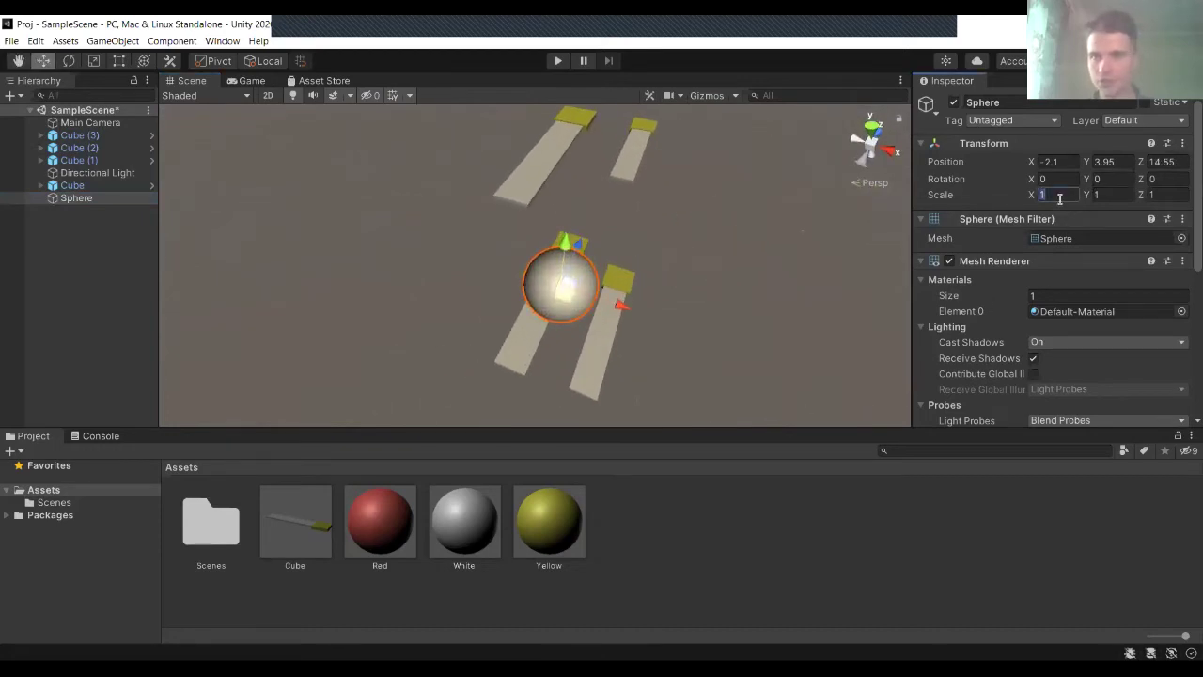
pyautogui.write('0.')
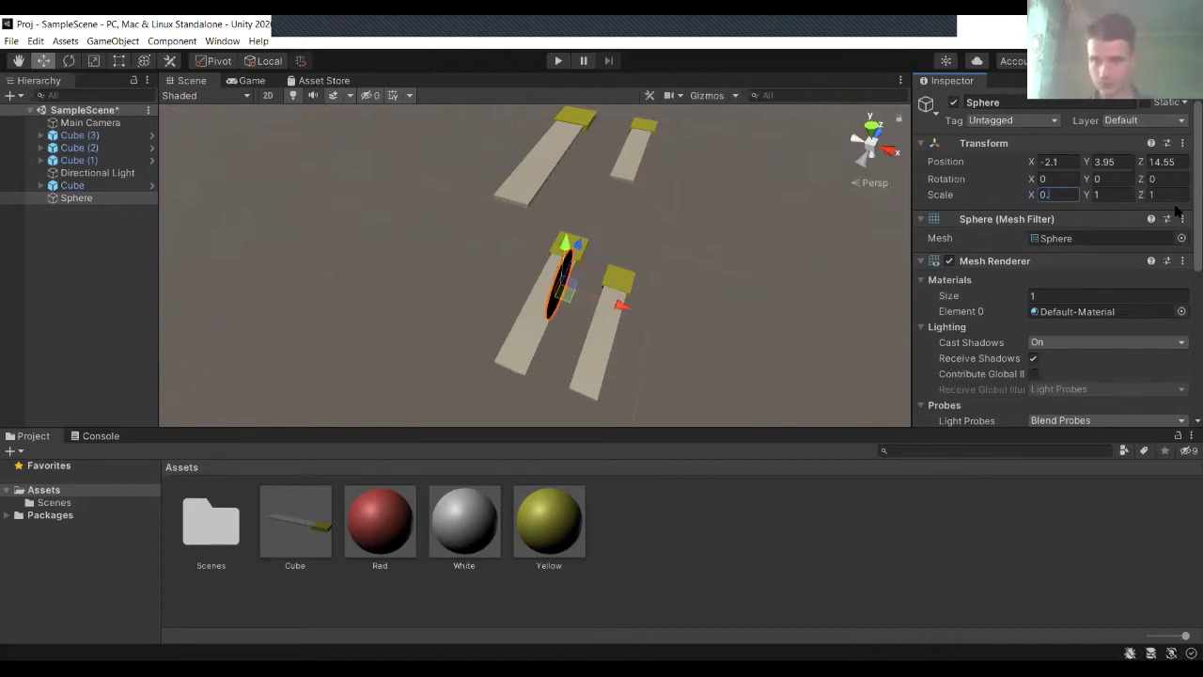
pyautogui.write('2')
pyautogui.press('Tab')
pyautogui.write('0.2')
pyautogui.press('Tab')
pyautogui.write('0.2')
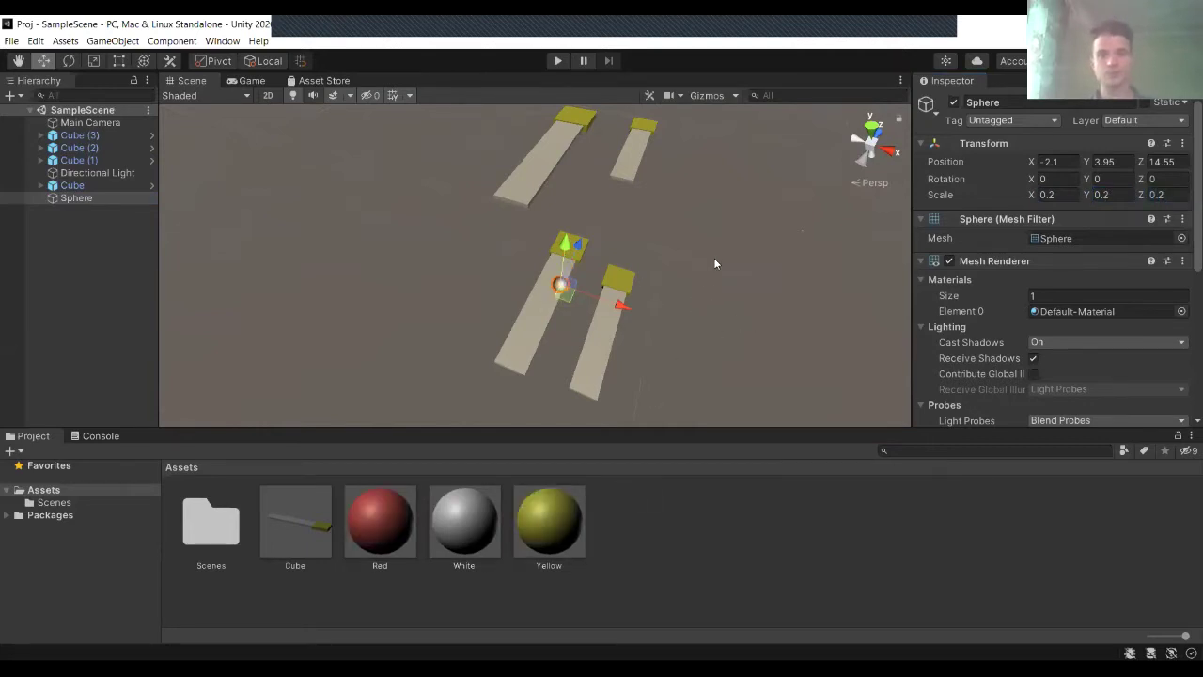
pyautogui.click(759, 345)
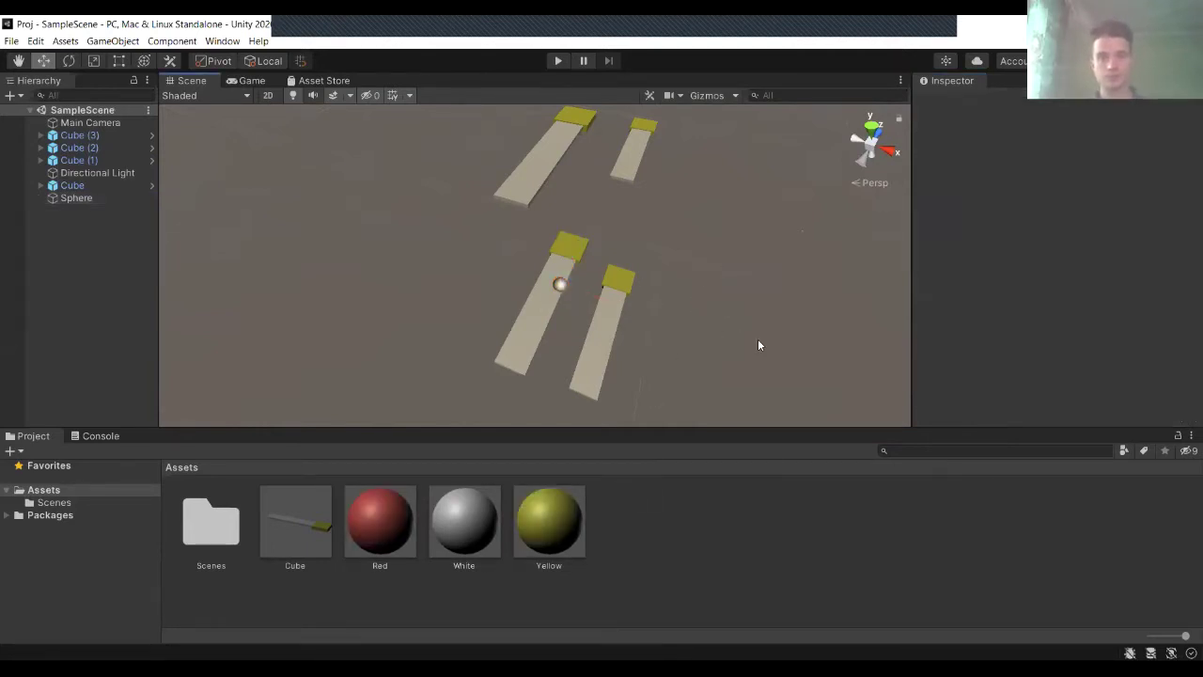
# Reposition the small sphere along its axes to about X -3.48, Y 3.16, Z 15.27
pyautogui.rightClick(647, 526)
pyautogui.click(908, 552)
pyautogui.moveTo(719, 329); pyautogui.dragTo(869, 214, button='right')
pyautogui.press('w')
pyautogui.press('s')
pyautogui.click(554, 168)
pyautogui.press('a')
pyautogui.moveTo(656, 216); pyautogui.dragTo(620, 213)
pyautogui.moveTo(620, 212); pyautogui.dragTo(408, 194, button='right')
pyautogui.press('d')
pyautogui.moveTo(577, 198); pyautogui.dragTo(620, 201)
pyautogui.moveTo(561, 133); pyautogui.dragTo(561, 171)
pyautogui.moveTo(502, 154); pyautogui.dragTo(568, 334, button='right')
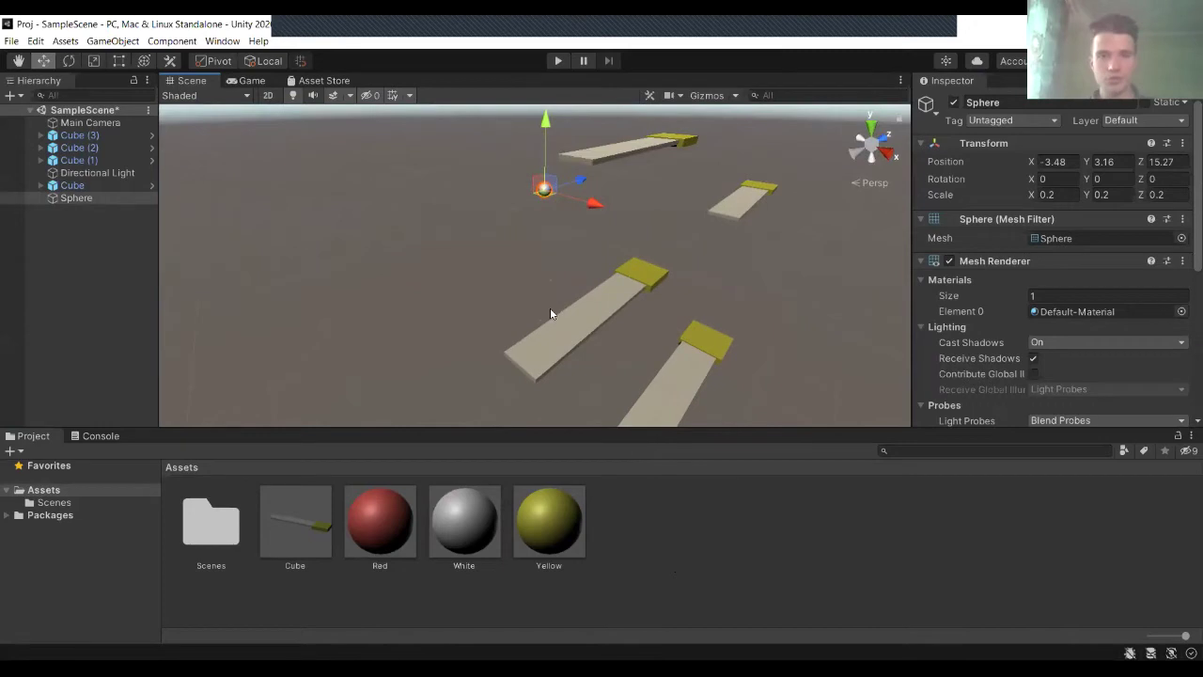
# Lower and shift the sphere onto the white part of one model, at about X -2.873, Y 1.03, Z 16.47
pyautogui.moveTo(487, 134); pyautogui.dragTo(564, 239)
pyautogui.moveTo(461, 231); pyautogui.dragTo(648, 248, button='right')
pyautogui.press('a')
pyautogui.moveTo(611, 196); pyautogui.dragTo(617, 196)
pyautogui.moveTo(616, 196); pyautogui.dragTo(396, 174, button='right')
pyautogui.moveTo(501, 177)
pyautogui.mouseDown()
pyautogui.moveTo(511, 207)
pyautogui.moveTo(512, 194)
pyautogui.mouseUp()
pyautogui.moveTo(562, 203); pyautogui.dragTo(833, 220, button='right')
pyautogui.moveTo(607, 227); pyautogui.dragTo(636, 229)
pyautogui.moveTo(636, 228); pyautogui.dragTo(502, 213, button='right')
pyautogui.moveTo(500, 190); pyautogui.dragTo(529, 171)
pyautogui.moveTo(489, 122); pyautogui.dragTo(505, 229)
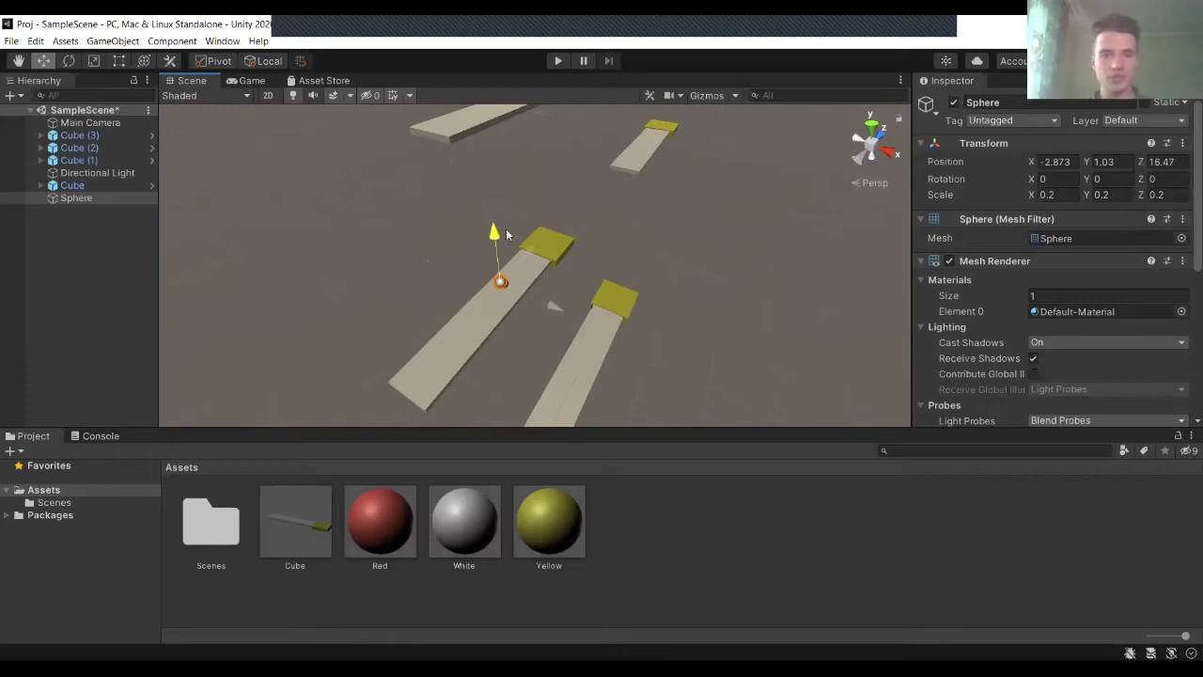
pyautogui.click(640, 381)
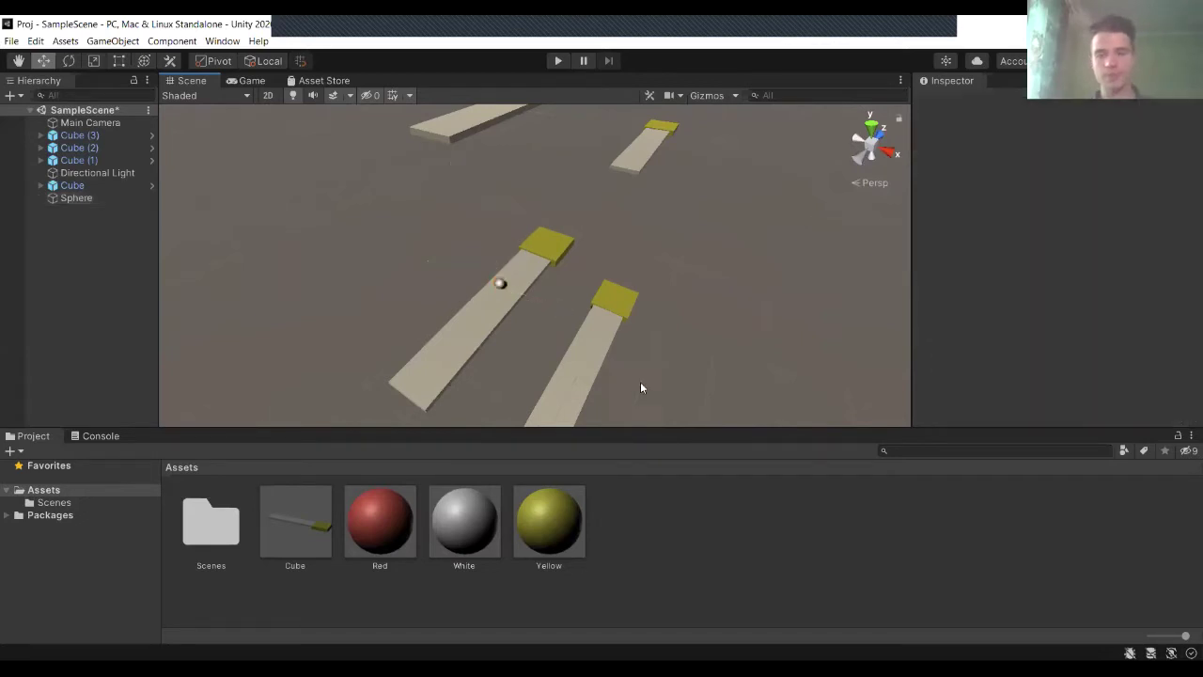
pyautogui.rightClick(697, 562)
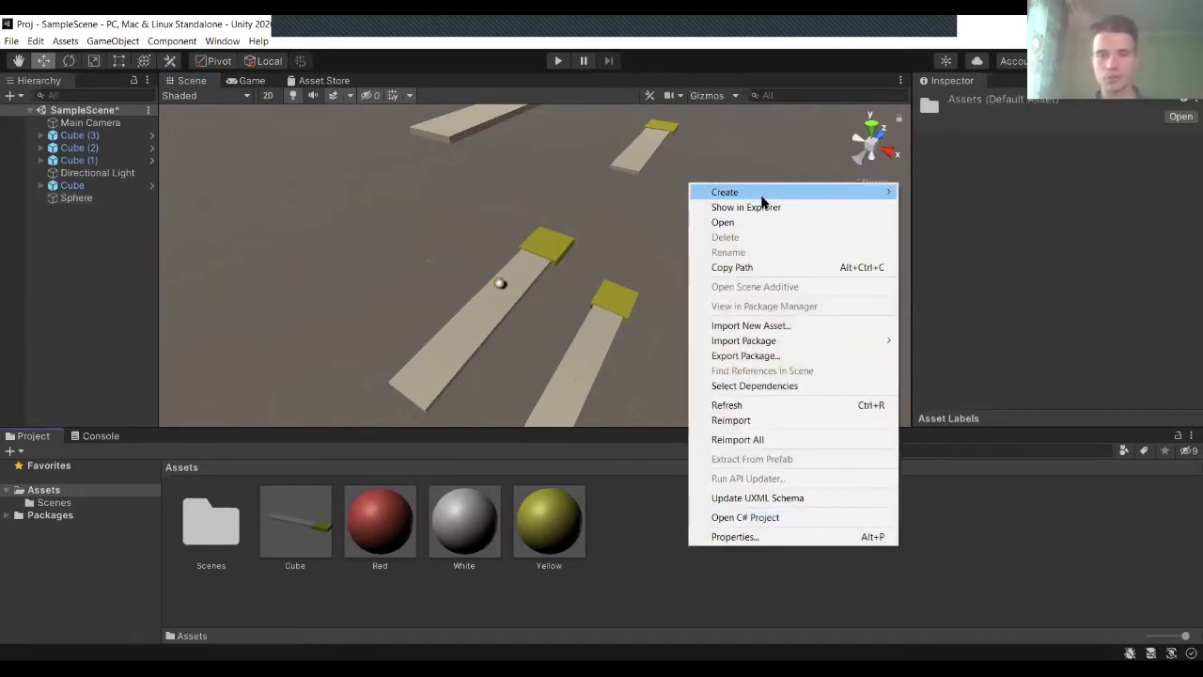
pyautogui.moveTo(762, 192)
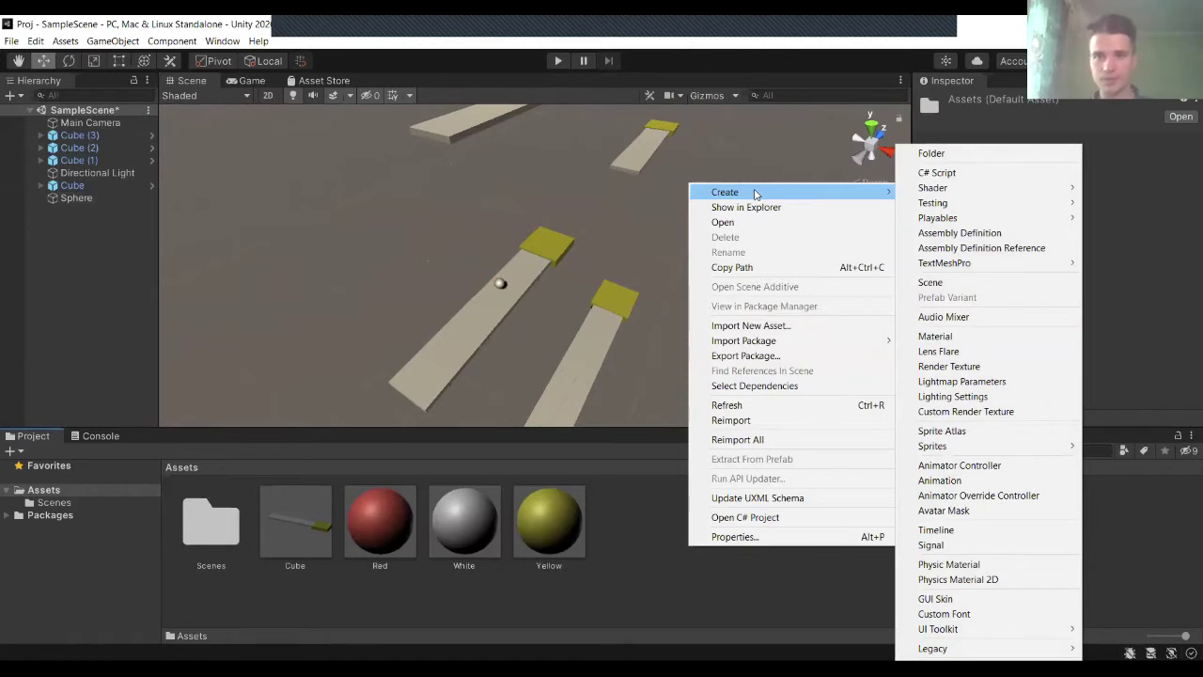
pyautogui.rightClick(654, 535)
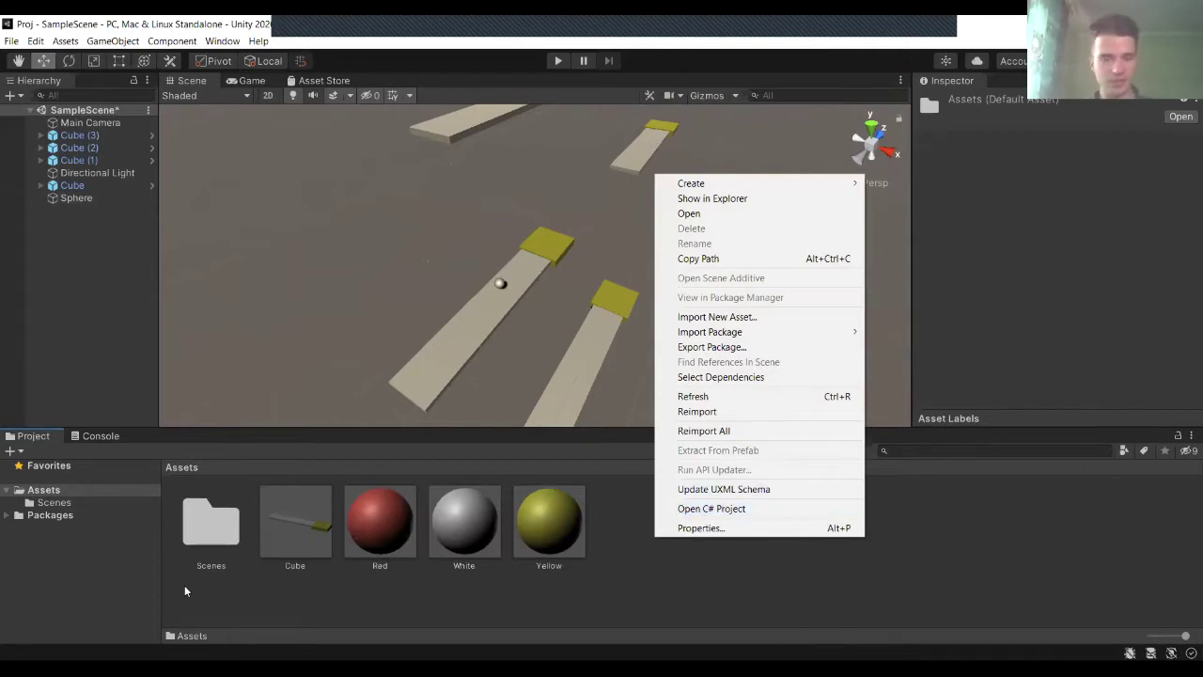
pyautogui.click(666, 588)
# Create a C# script named Reagent in the Assets folder and select it
pyautogui.rightClick(736, 525)
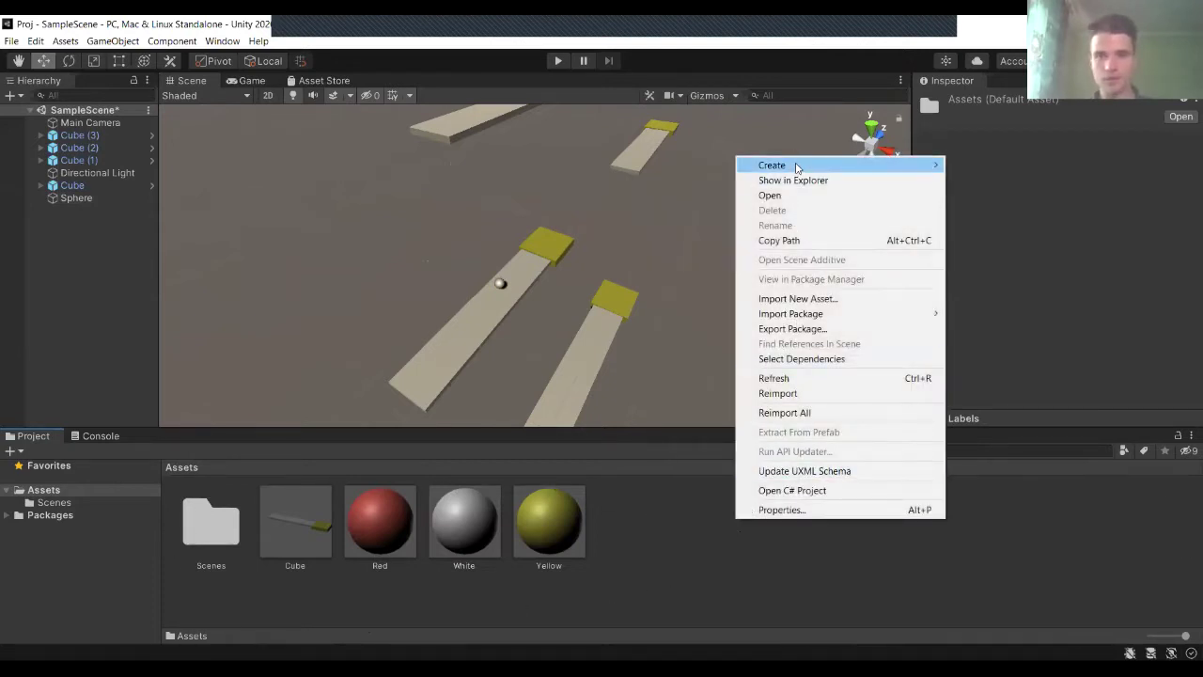
pyautogui.moveTo(795, 168)
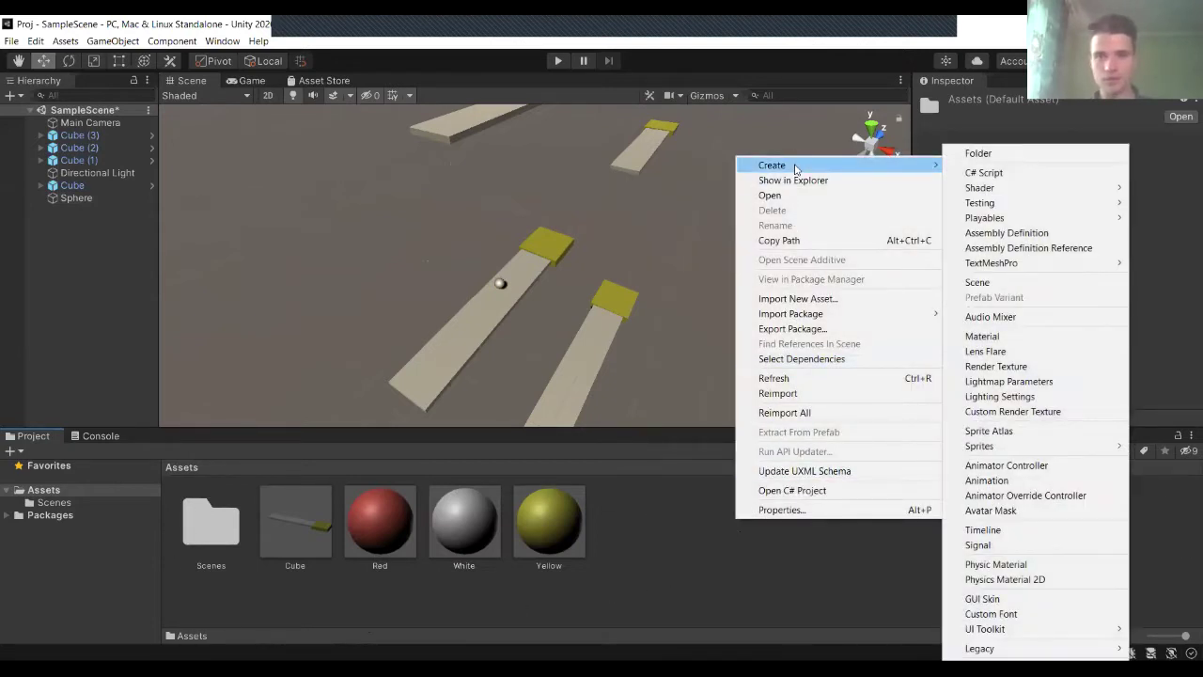
pyautogui.click(1011, 174)
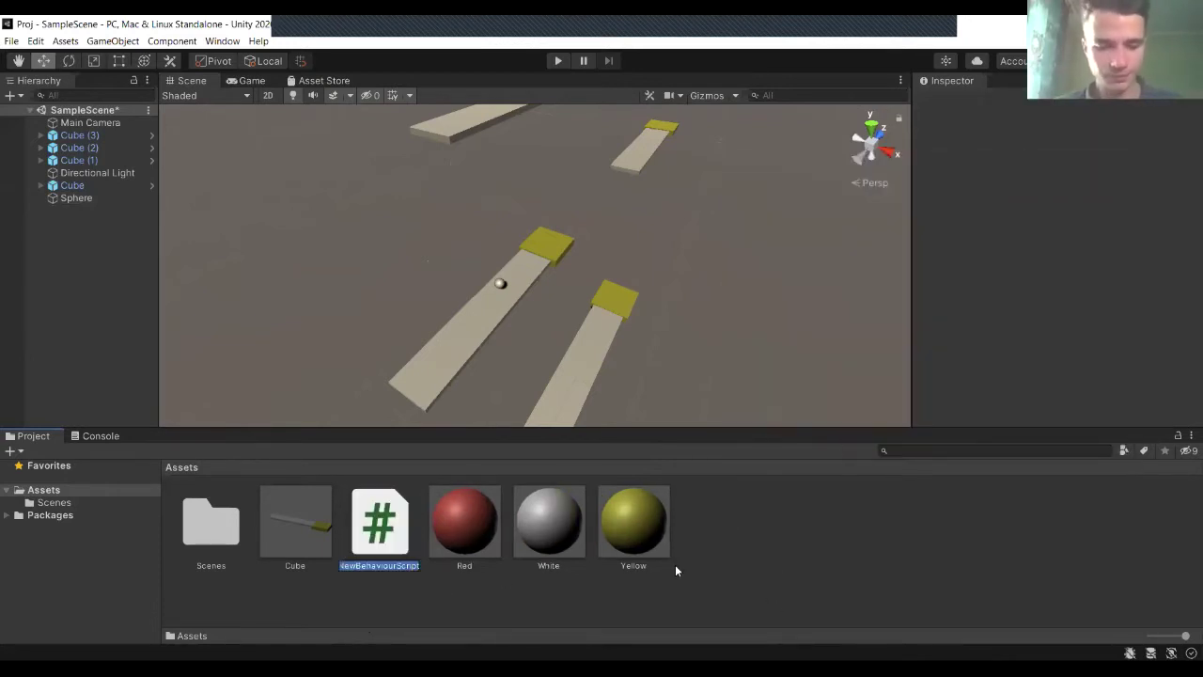
pyautogui.write('R')
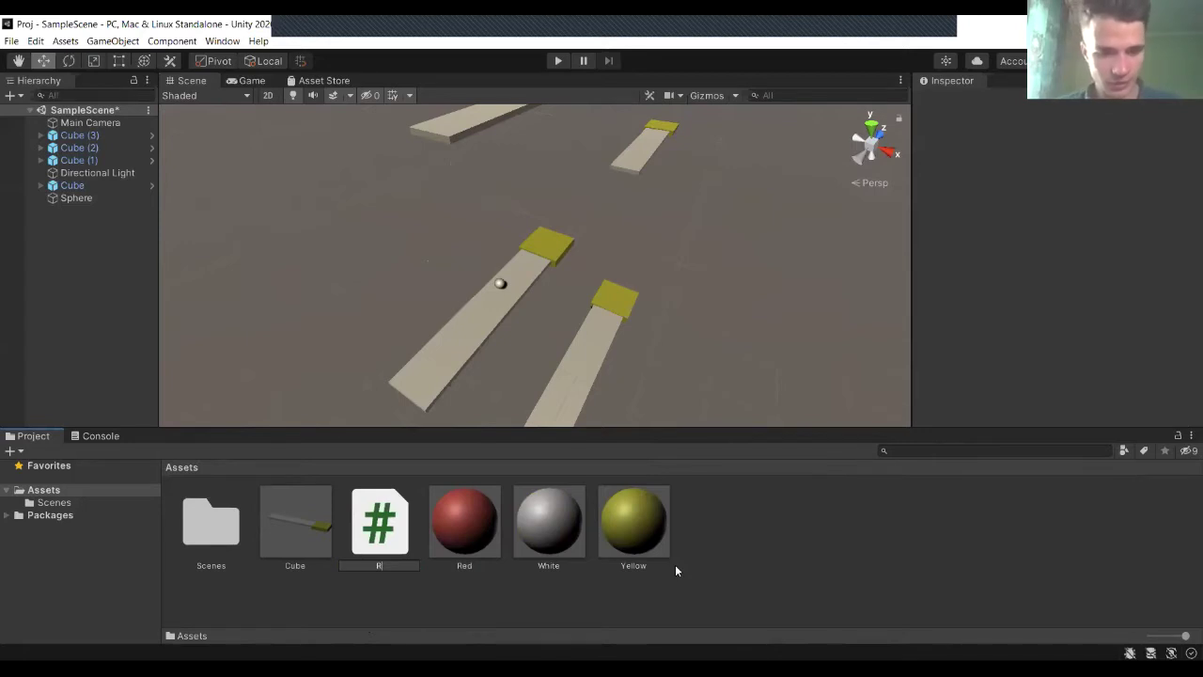
pyautogui.write('ea')
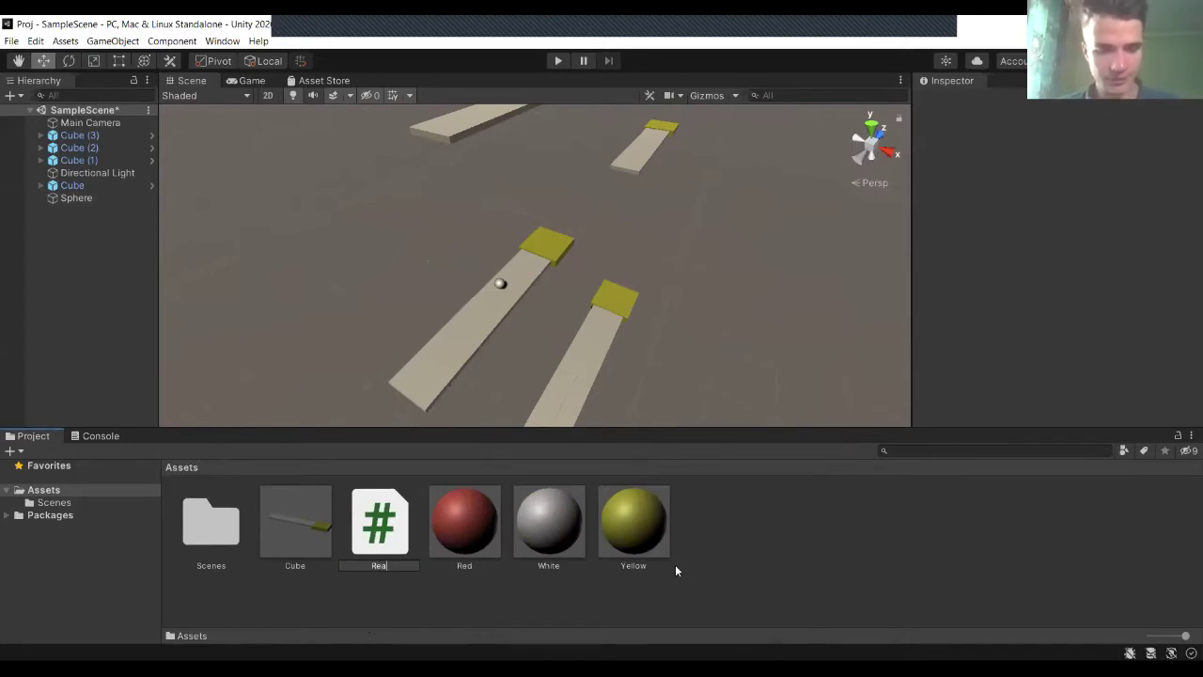
pyautogui.write('gent')
pyautogui.press('Return')
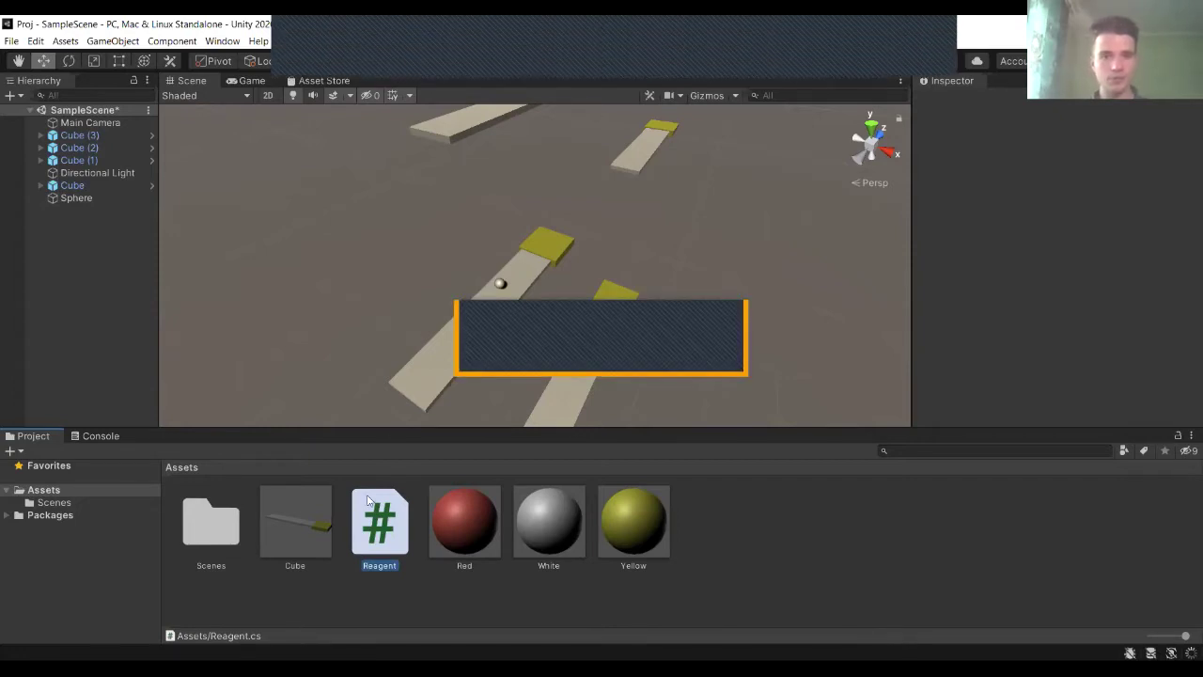
pyautogui.click(381, 567)
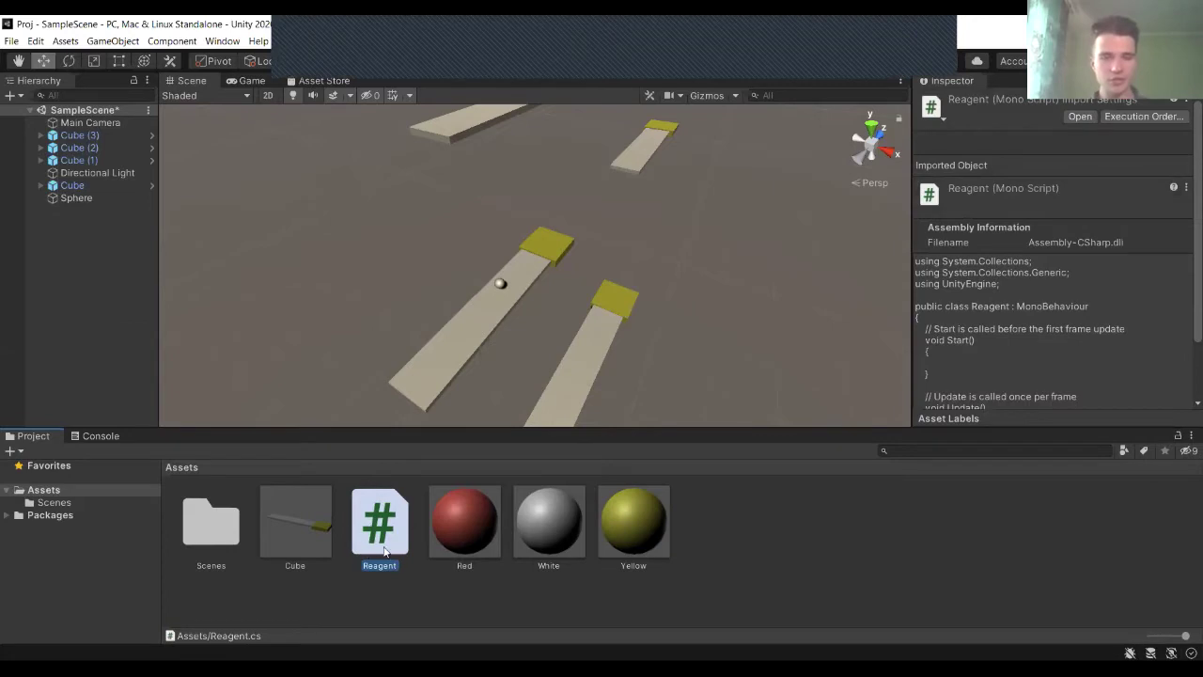
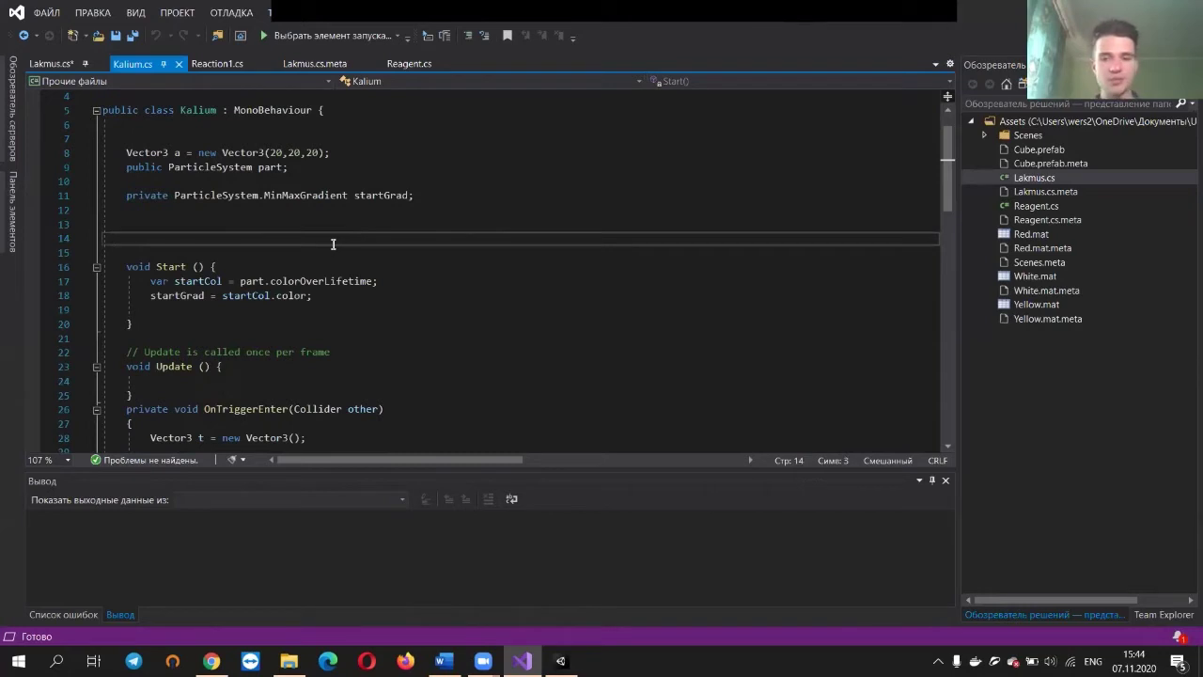
# In Visual Studio, remove the surplus blank lines above the Start method in Kalium.cs and save the file
pyautogui.press('BackSpace')
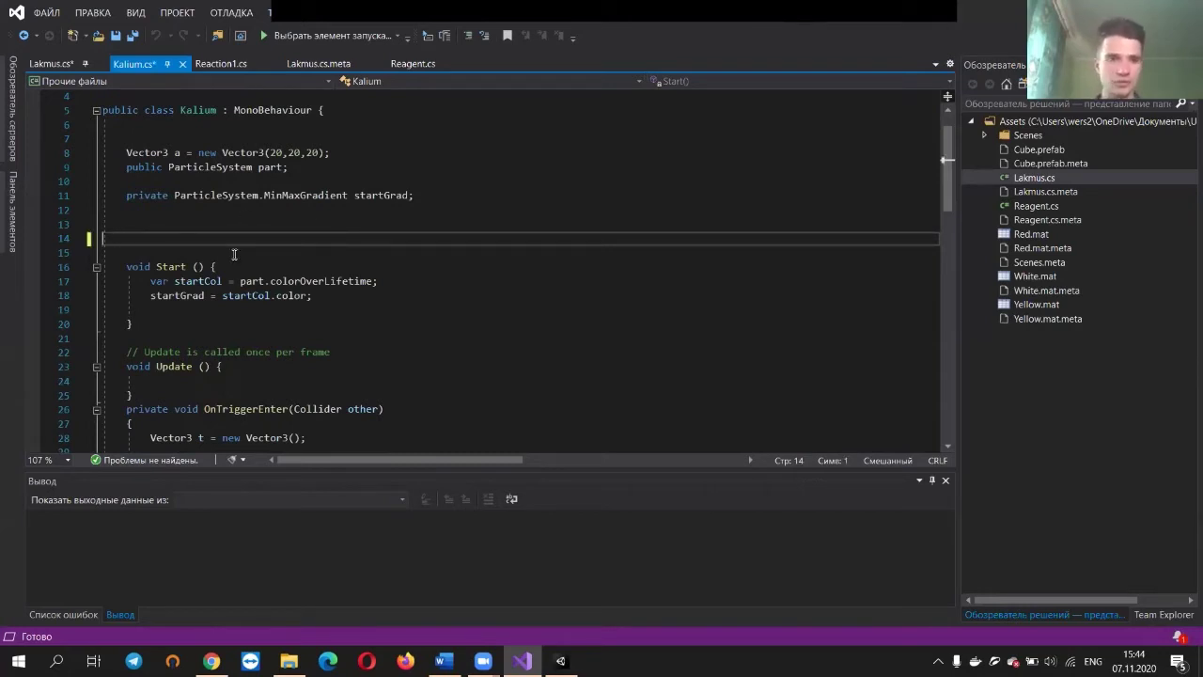
pyautogui.press('BackSpace')
pyautogui.press('BackSpace')
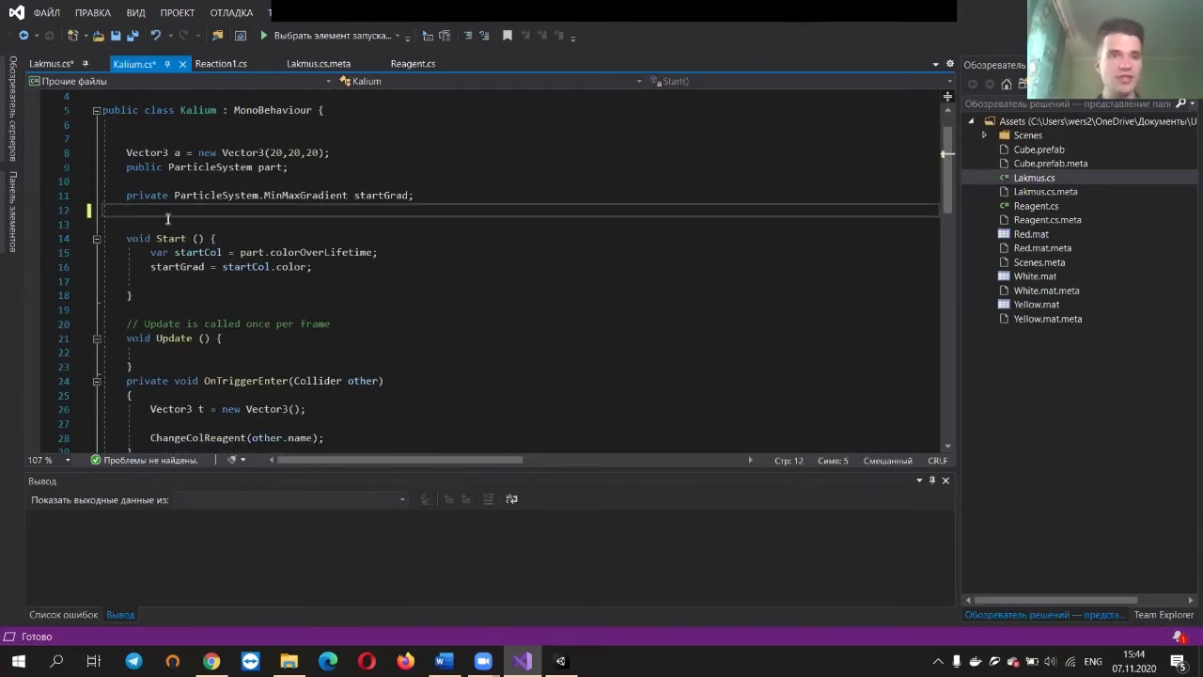
pyautogui.hotkey('ctrl', 's')
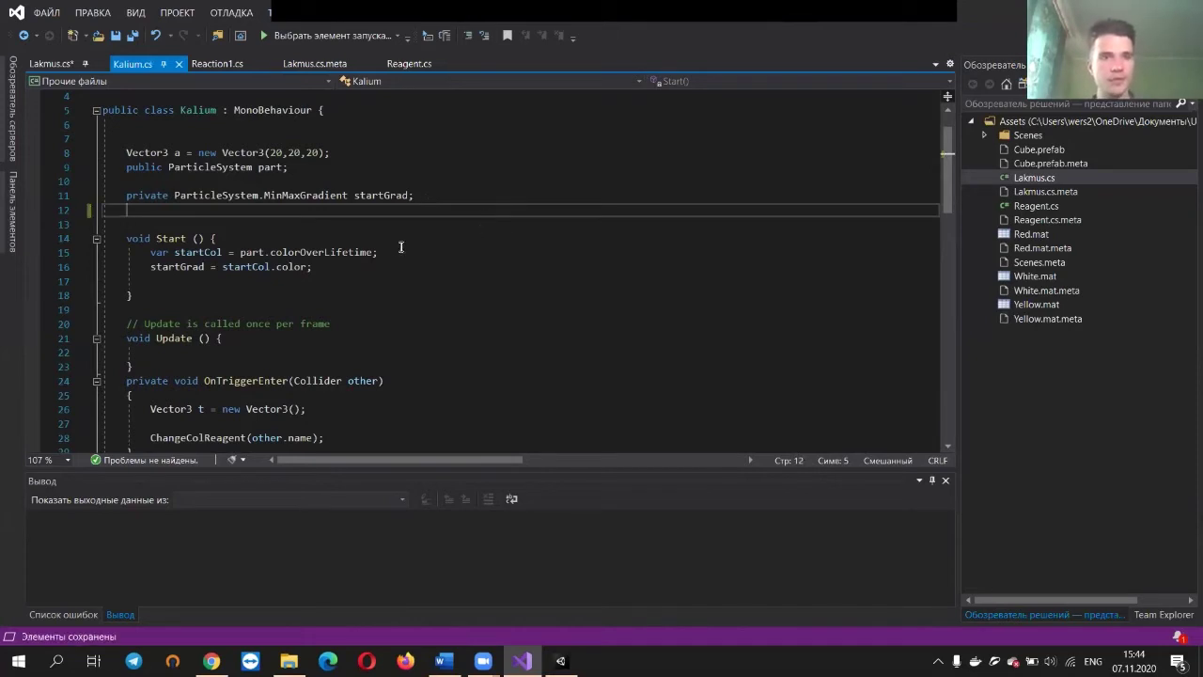
# Review the Kalium.cs script from its field declarations through the Start and Update methods to OnTriggerEnter, OnTriggerExit and ChangeColReagent
pyautogui.click(283, 199)
pyautogui.click(307, 211)
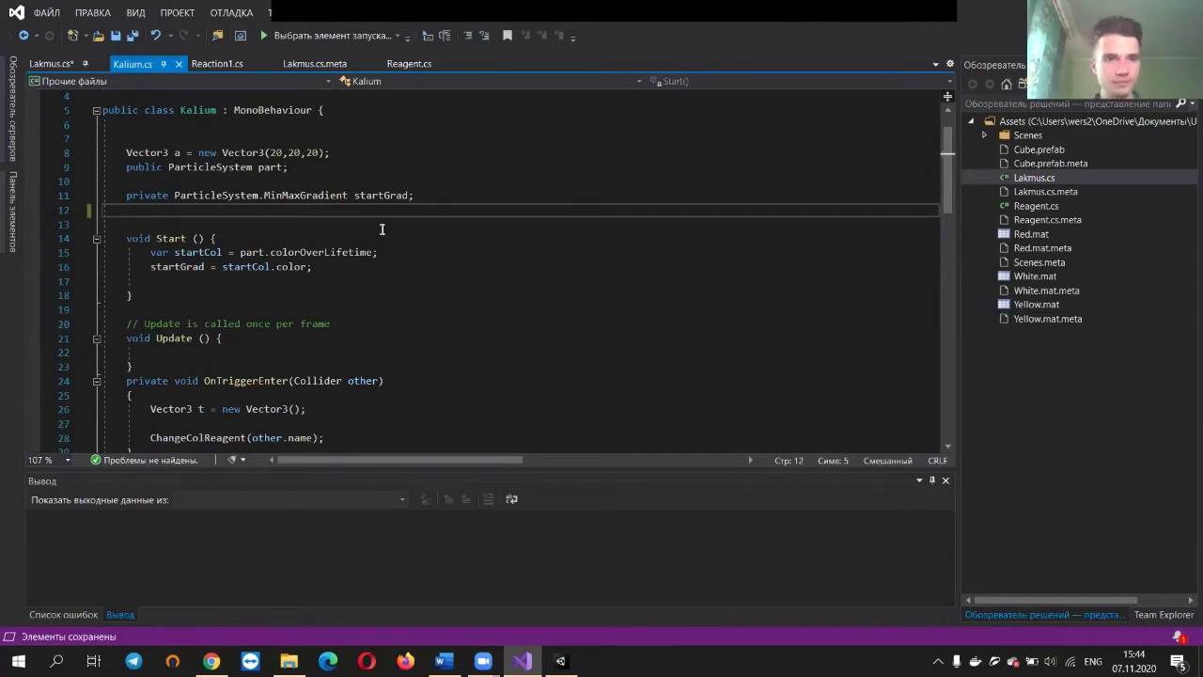
pyautogui.scroll(-2, 381, 229)
pyautogui.scroll(-1, 355, 203)
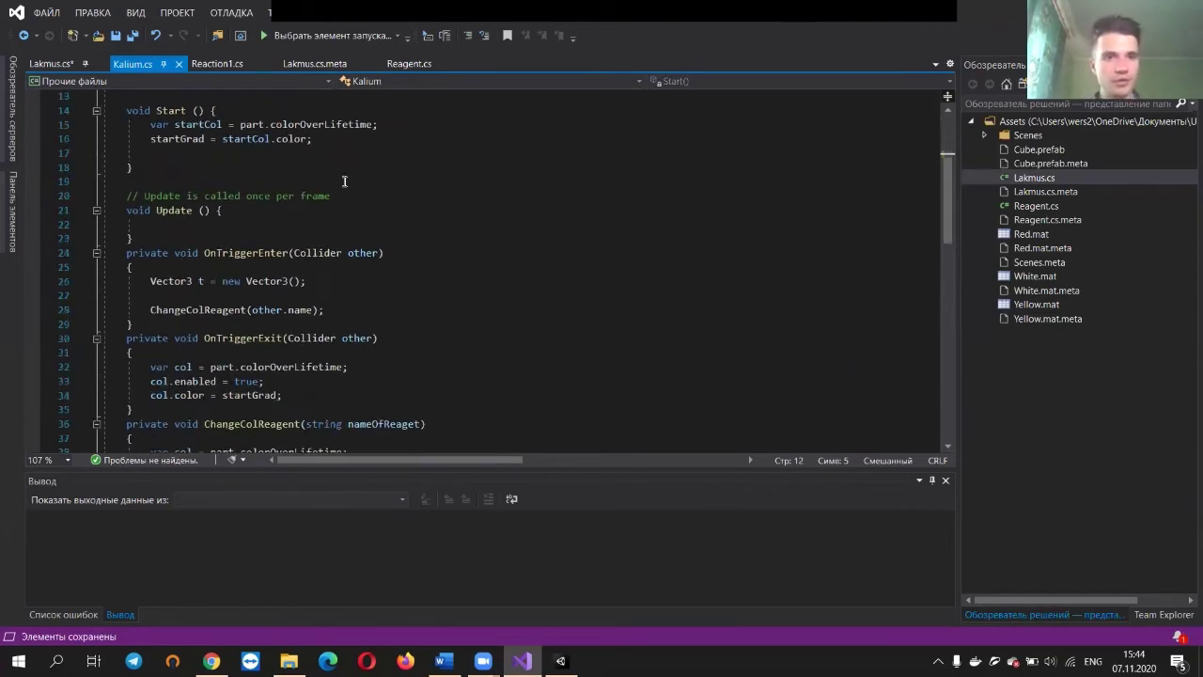
pyautogui.scroll(-2, 205, 192)
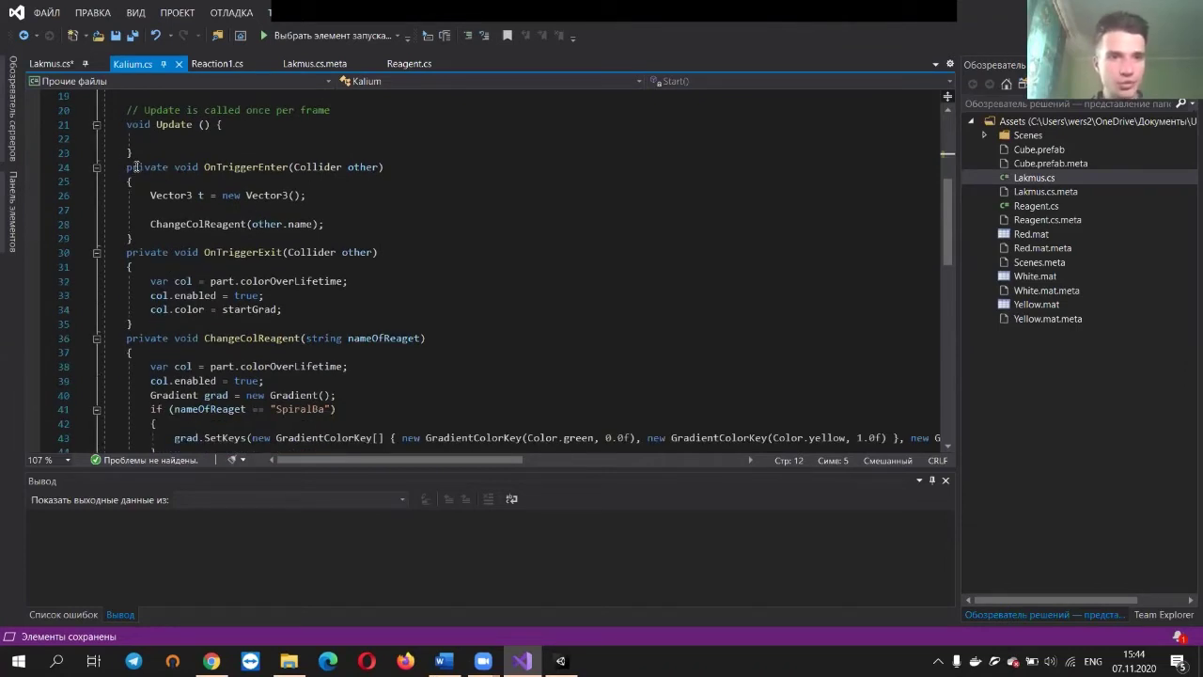
pyautogui.moveTo(128, 167); pyautogui.dragTo(218, 169)
pyautogui.click(221, 168)
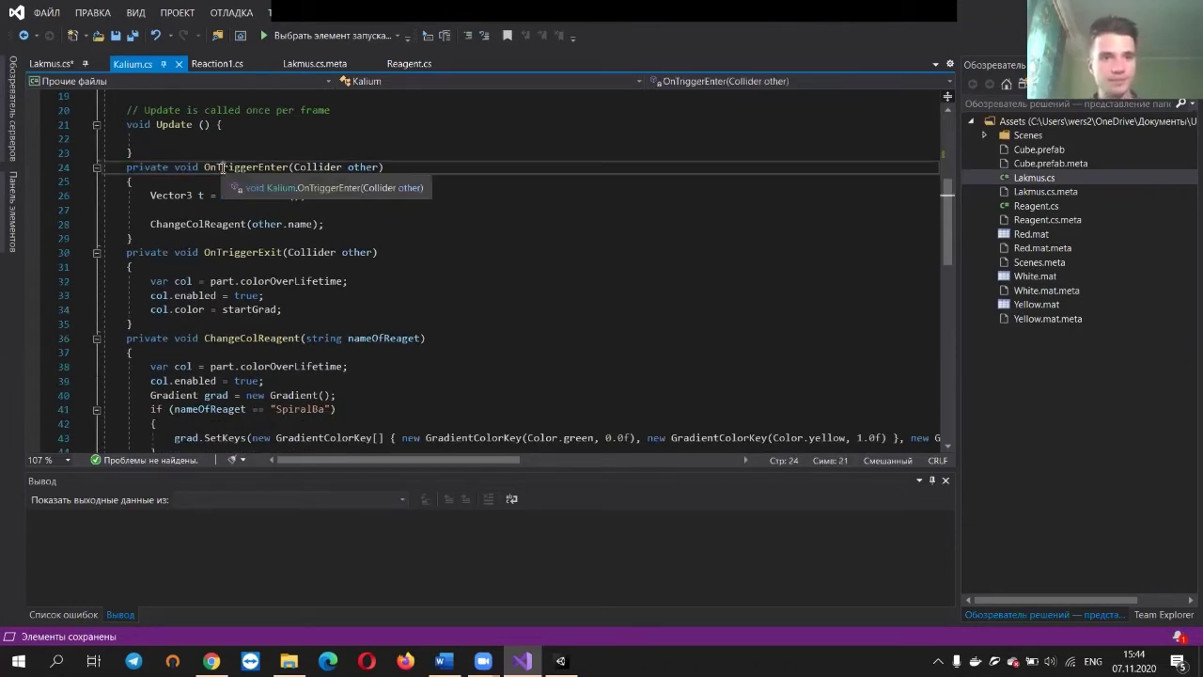
# Switch to the LabaratoryEN project in Unity and accept all recommended SteamVR project settings
pyautogui.hotkey('alt', 'Tab')
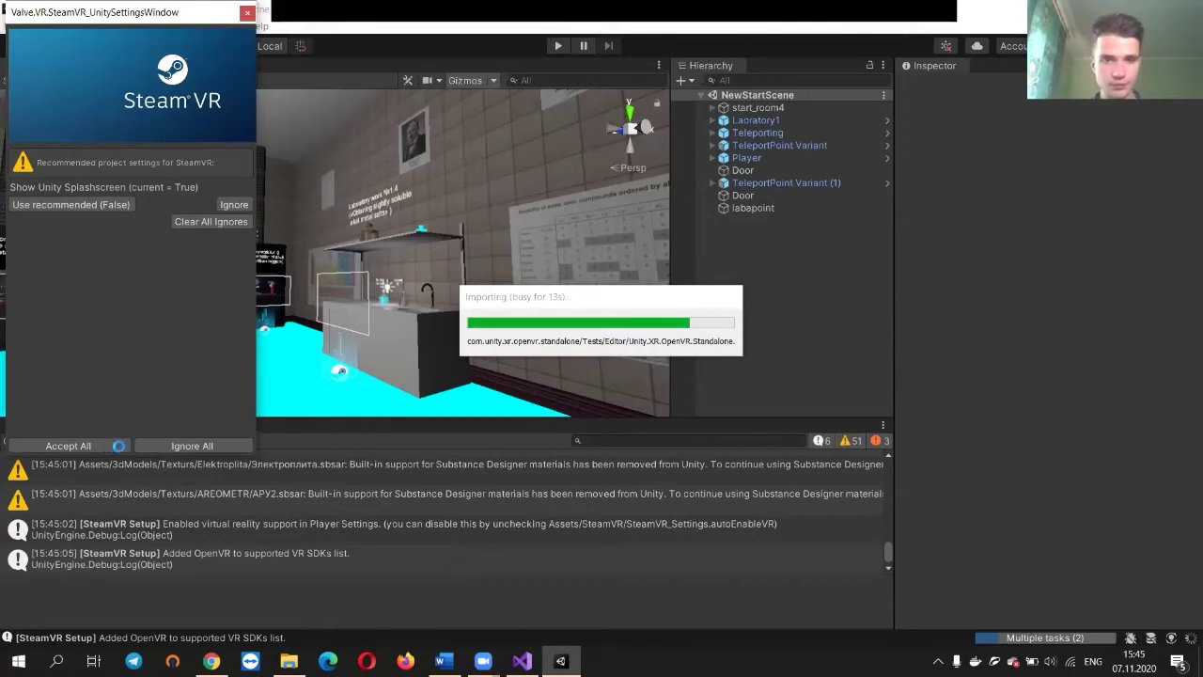
pyautogui.click(722, 360)
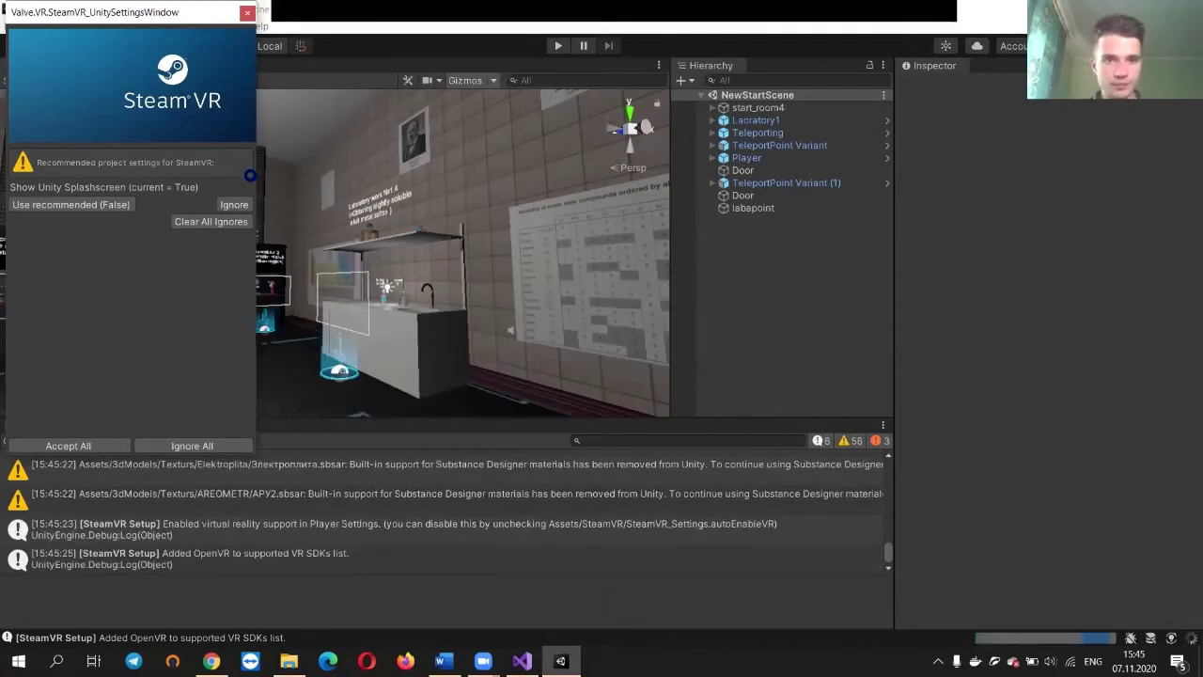
pyautogui.click(100, 449)
pyautogui.click(715, 354)
# Look around the laboratory room in the scene, examining its workstations and teleport points, and select the teleport marker at the Return to menu door
pyautogui.moveTo(458, 172); pyautogui.dragTo(390, 251, button='right')
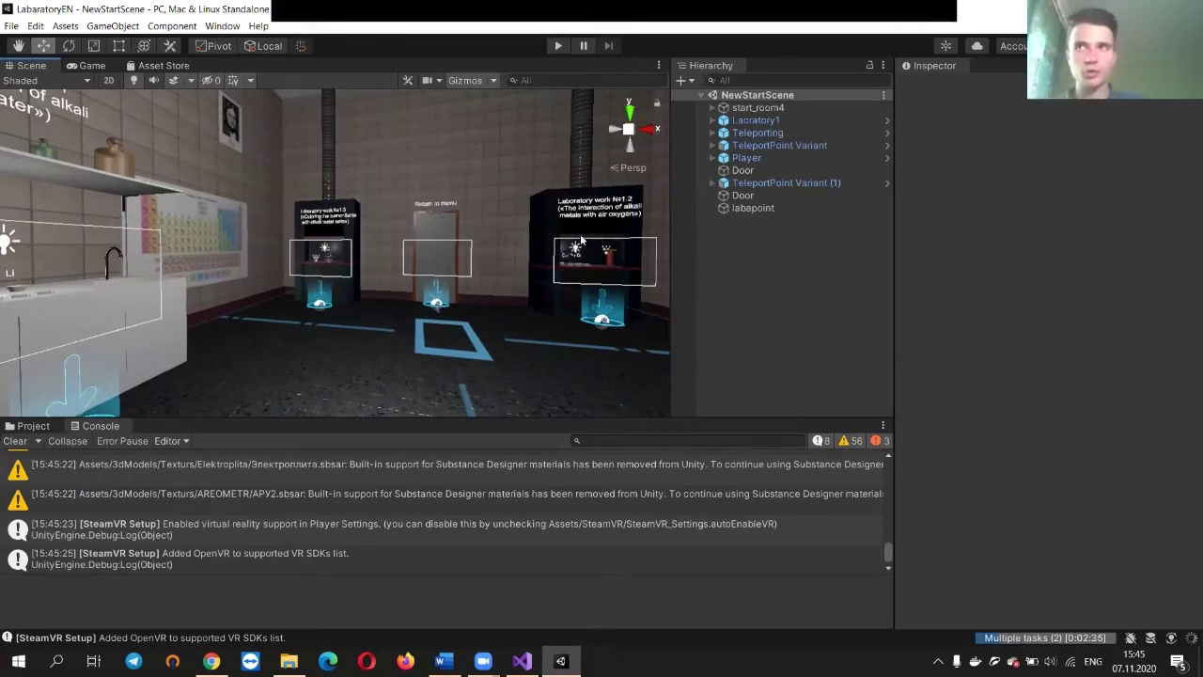
pyautogui.moveTo(422, 211); pyautogui.dragTo(332, 329, button='right')
pyautogui.moveTo(460, 342); pyautogui.dragTo(252, 339, button='right')
pyautogui.click(252, 340)
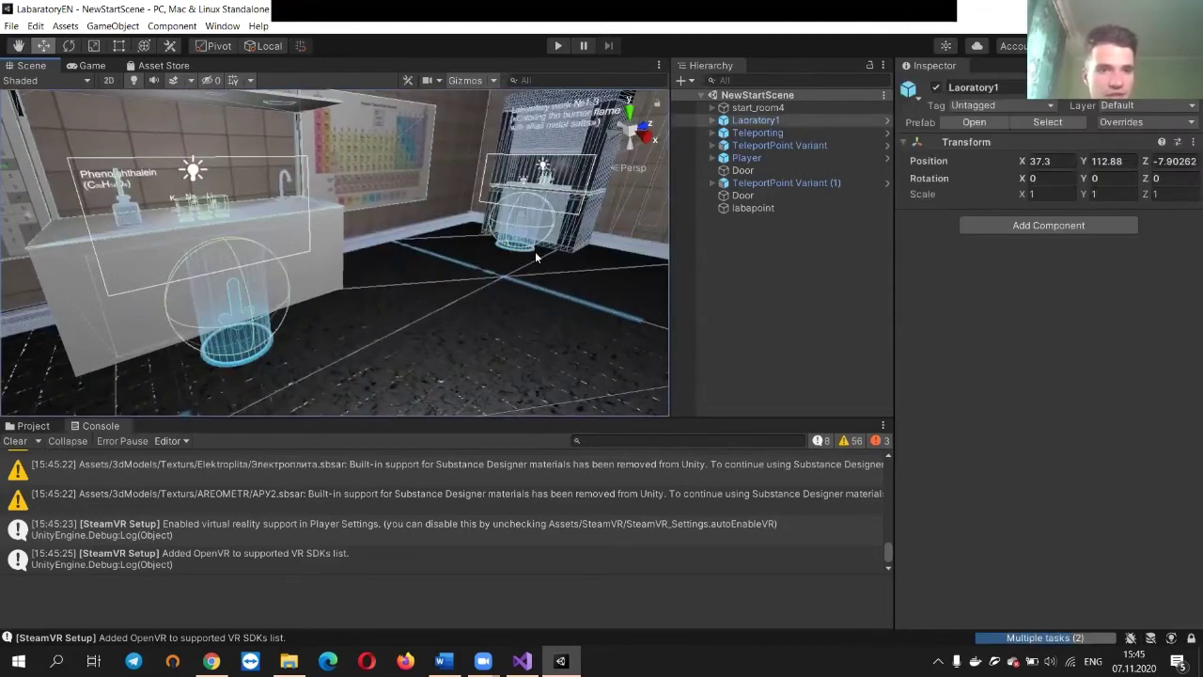
pyautogui.click(536, 256)
pyautogui.click(471, 236)
pyautogui.moveTo(472, 236); pyautogui.dragTo(496, 239, button='right')
pyautogui.click(426, 213)
pyautogui.click(420, 248)
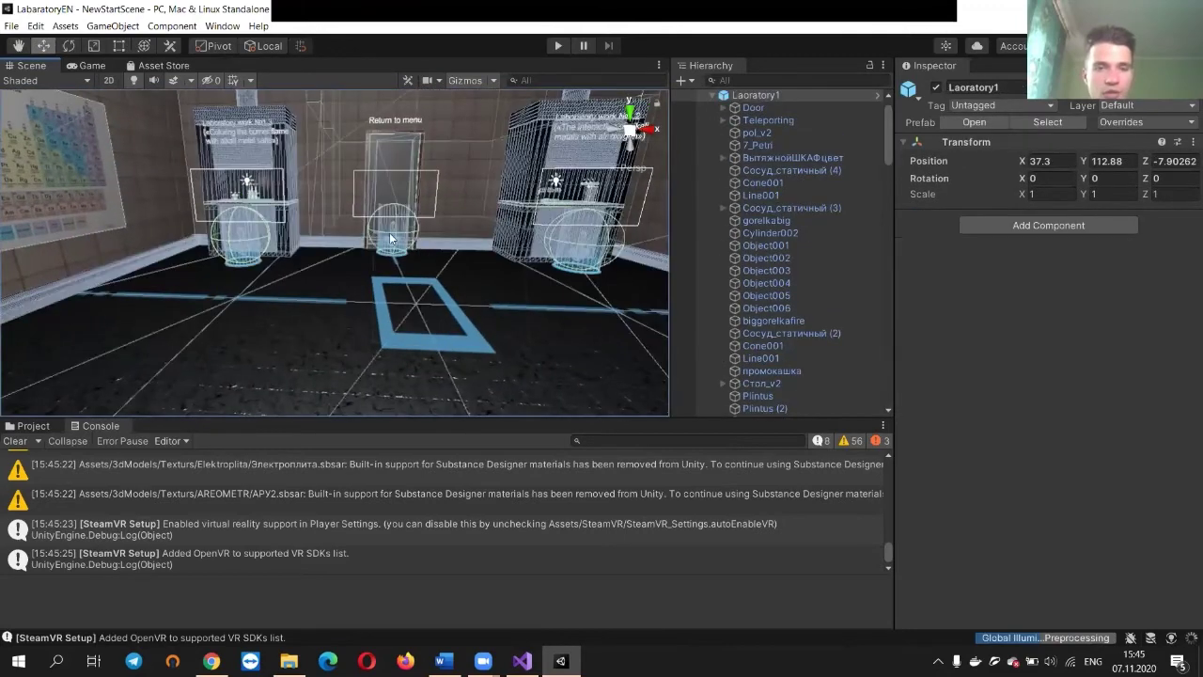
pyautogui.click(390, 238)
pyautogui.moveTo(390, 238); pyautogui.dragTo(489, 277, button='right')
pyautogui.scroll(15, 785, 203)
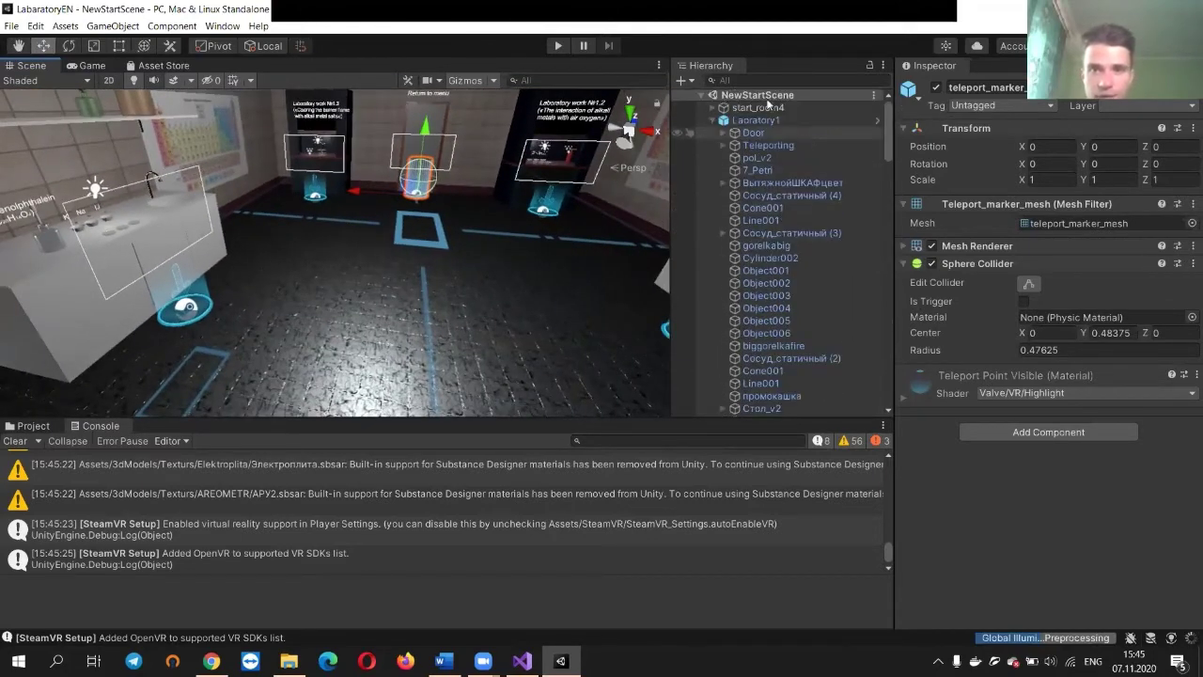
pyautogui.click(774, 81)
pyautogui.write('pla')
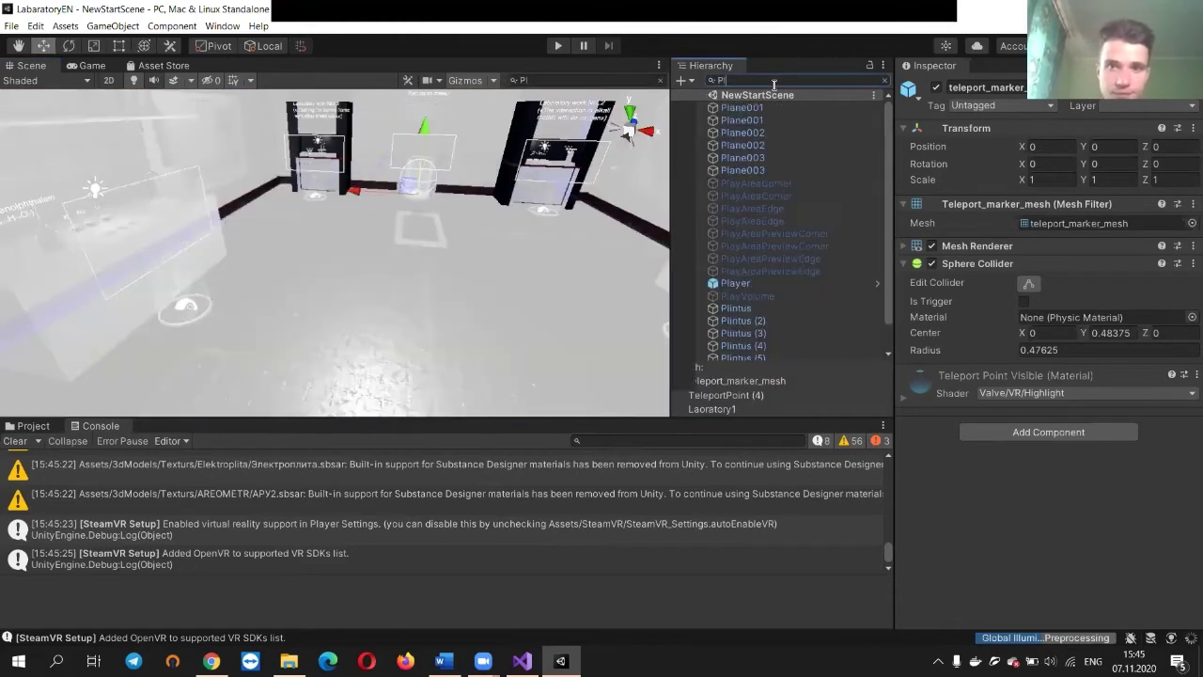
pyautogui.press('BackSpace')
pyautogui.press('BackSpace')
pyautogui.press('BackSpace')
pyautogui.click(696, 440)
pyautogui.write('Player')
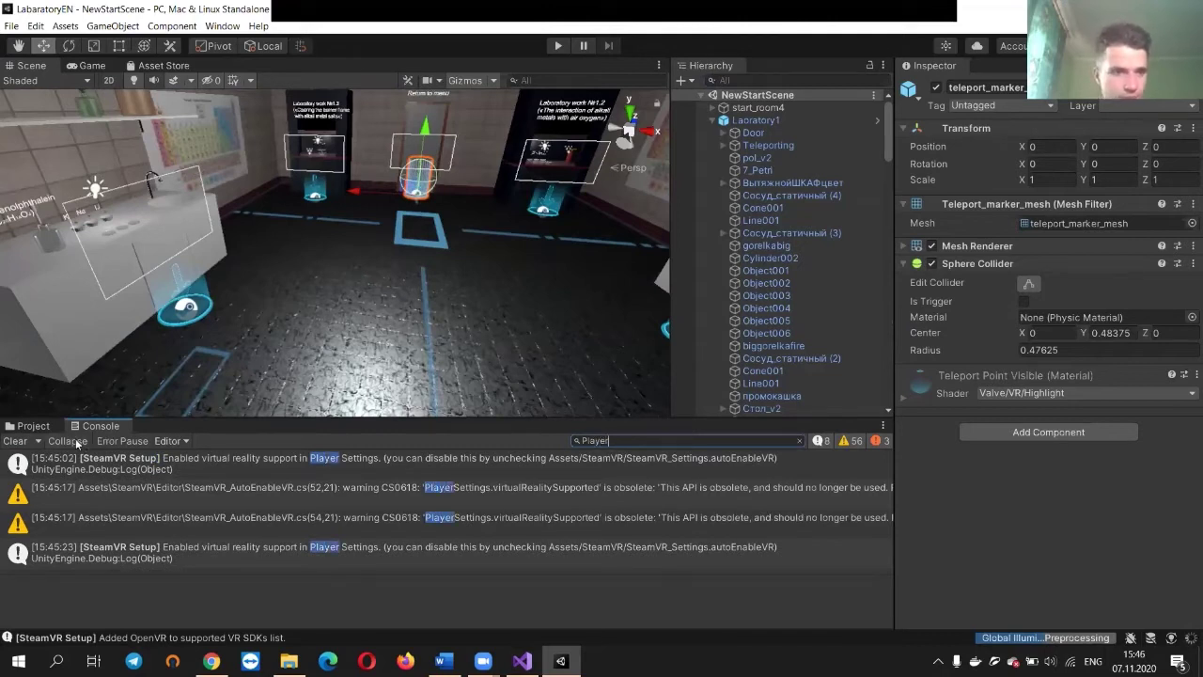
# Search the project assets for "player" and place the Player prefab on the laboratory floor at about X 35.57, Y 1.53, Z 19.53
pyautogui.click(32, 426)
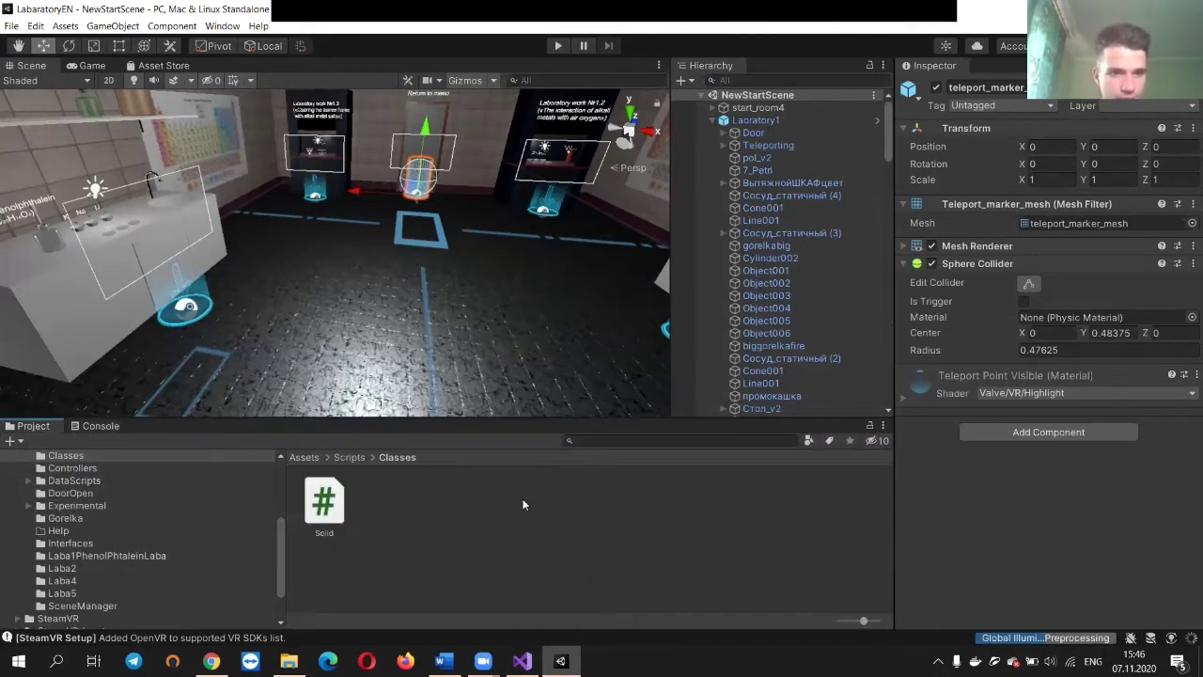
pyautogui.click(607, 435)
pyautogui.write('play')
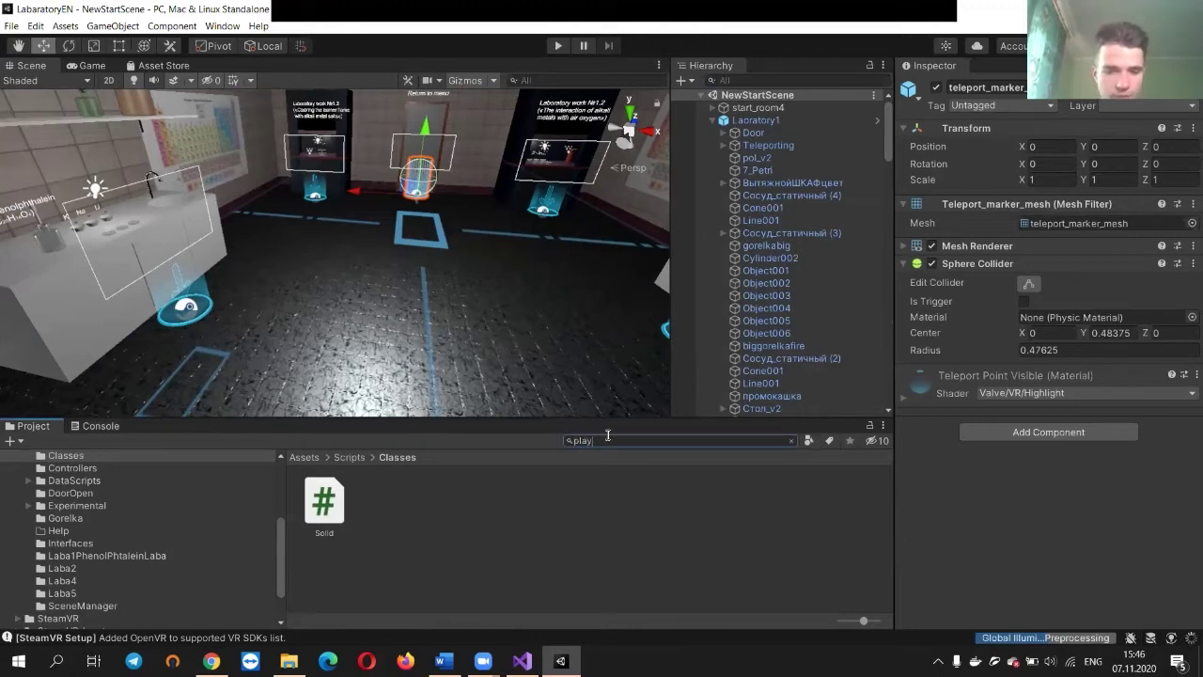
pyautogui.write('er')
pyautogui.moveTo(314, 503); pyautogui.dragTo(427, 336)
pyautogui.moveTo(527, 348); pyautogui.dragTo(611, 310, button='right')
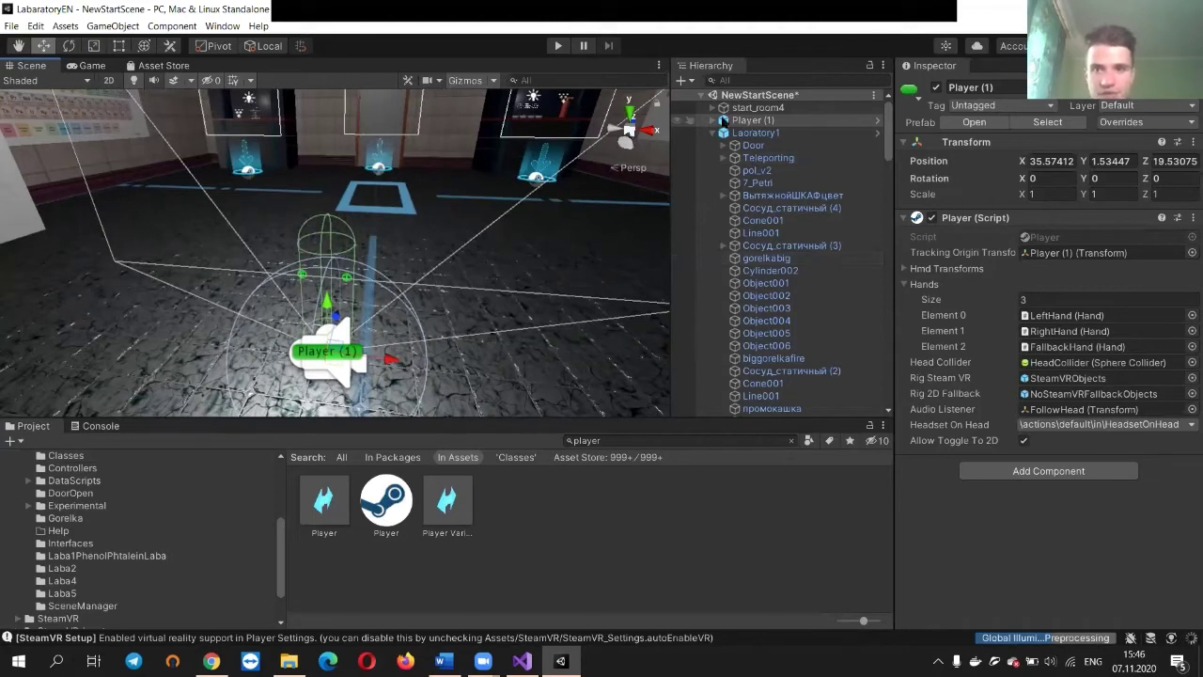
pyautogui.click(712, 133)
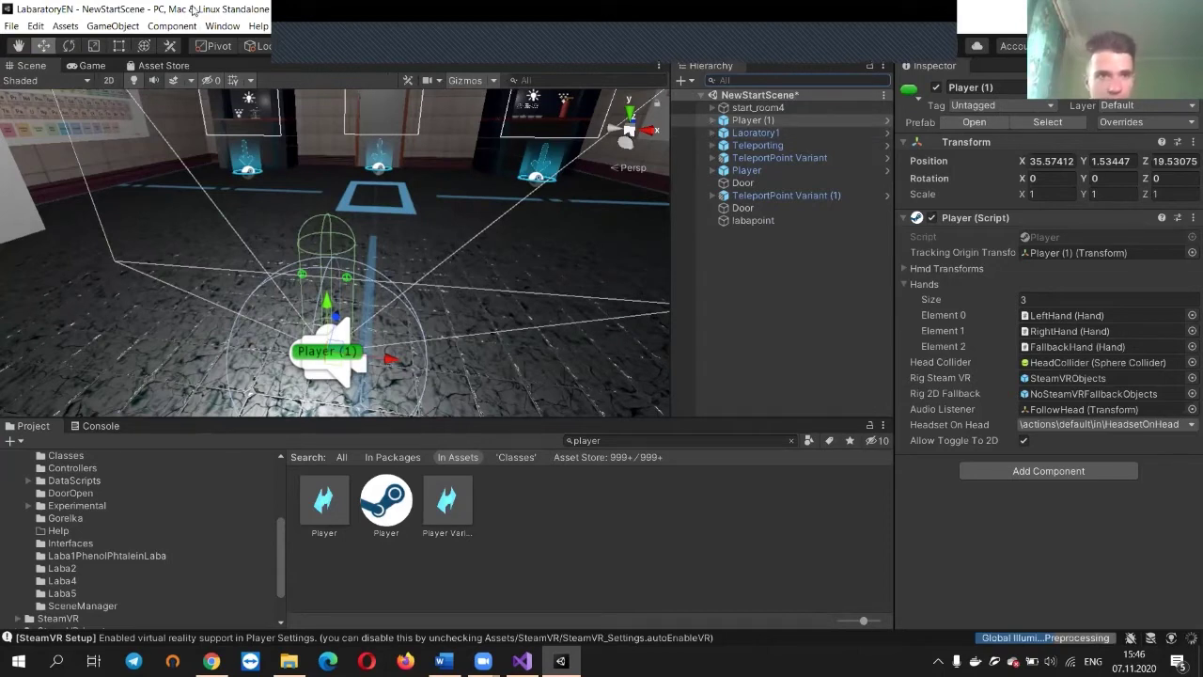
pyautogui.click(766, 377)
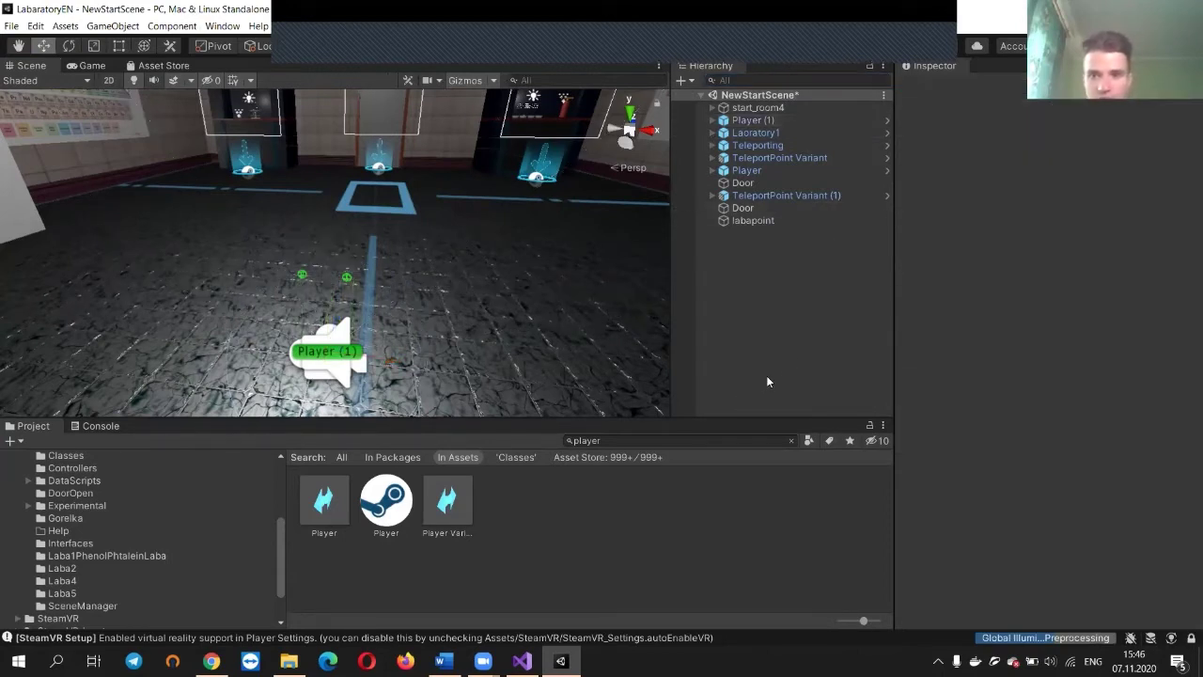
# Select the placed player, run the scene in play mode and accept all recommended SteamVR settings
pyautogui.click(344, 355)
pyautogui.click(556, 45)
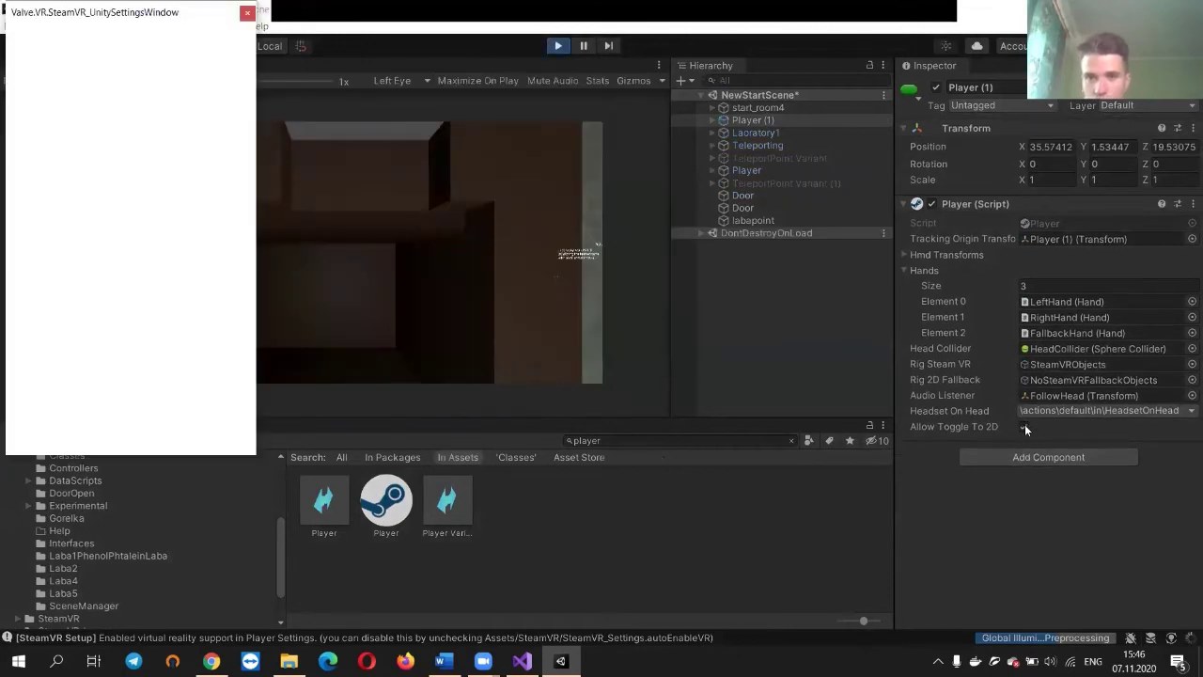
pyautogui.click(122, 444)
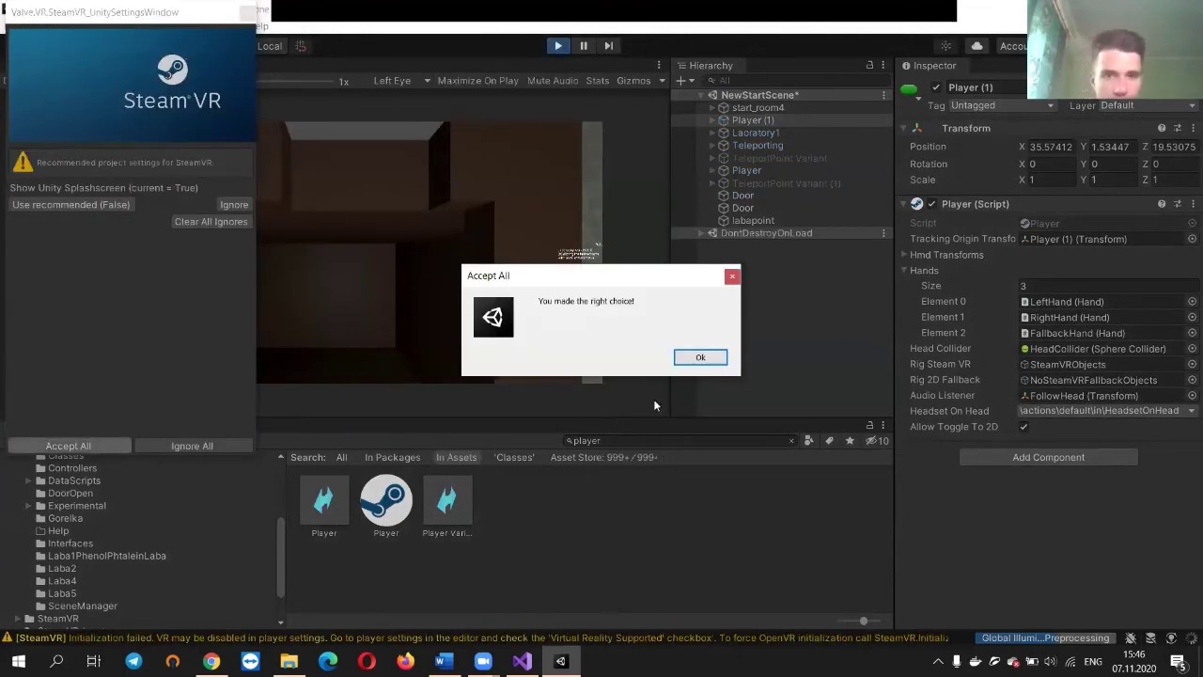
pyautogui.click(679, 362)
# Move through the running laboratory up to the Phenolphthalein bottle on the white bench
pyautogui.moveTo(340, 203)
pyautogui.mouseDown(button='right')
pyautogui.moveTo(473, 255)
pyautogui.moveTo(394, 198)
pyautogui.moveTo(317, 236)
pyautogui.moveTo(227, 228)
pyautogui.moveTo(455, 247)
pyautogui.moveTo(355, 228)
pyautogui.moveTo(323, 253)
pyautogui.moveTo(423, 252)
pyautogui.moveTo(265, 236)
pyautogui.moveTo(382, 228)
pyautogui.moveTo(506, 234)
pyautogui.moveTo(385, 244)
pyautogui.moveTo(508, 243)
pyautogui.moveTo(329, 235)
pyautogui.moveTo(289, 245)
pyautogui.moveTo(301, 234)
pyautogui.moveTo(197, 255)
pyautogui.moveTo(203, 234)
pyautogui.moveTo(242, 235)
pyautogui.mouseUp(button='right')
pyautogui.press('w')
pyautogui.press('w')
pyautogui.press('w')
pyautogui.press('w')
pyautogui.press('w')
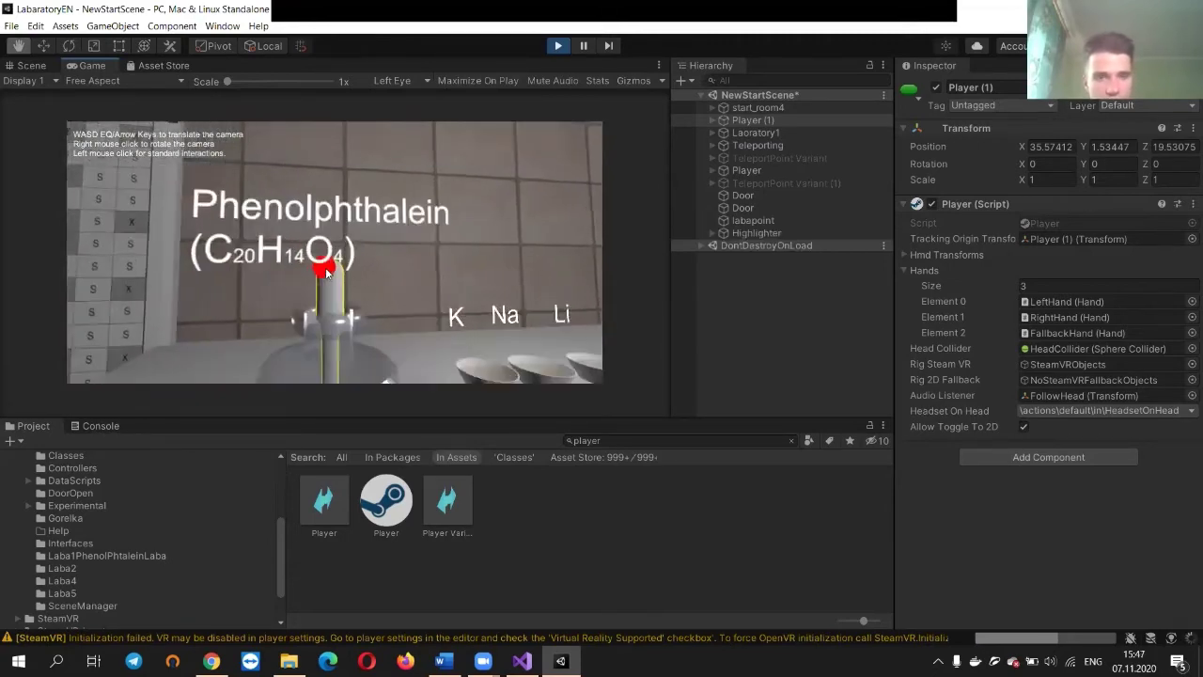
pyautogui.press('s')
# Move over to the fume cupboard with the burner and the stand of Li, Na and K spirals
pyautogui.moveTo(322, 267); pyautogui.dragTo(328, 273, button='right')
pyautogui.moveTo(520, 294)
pyautogui.mouseDown(button='right')
pyautogui.moveTo(559, 303)
pyautogui.moveTo(570, 277)
pyautogui.moveTo(536, 287)
pyautogui.moveTo(553, 294)
pyautogui.moveTo(535, 285)
pyautogui.moveTo(543, 301)
pyautogui.moveTo(478, 295)
pyautogui.moveTo(527, 298)
pyautogui.mouseUp(button='right')
pyautogui.press('w')
pyautogui.press('w')
pyautogui.press('w')
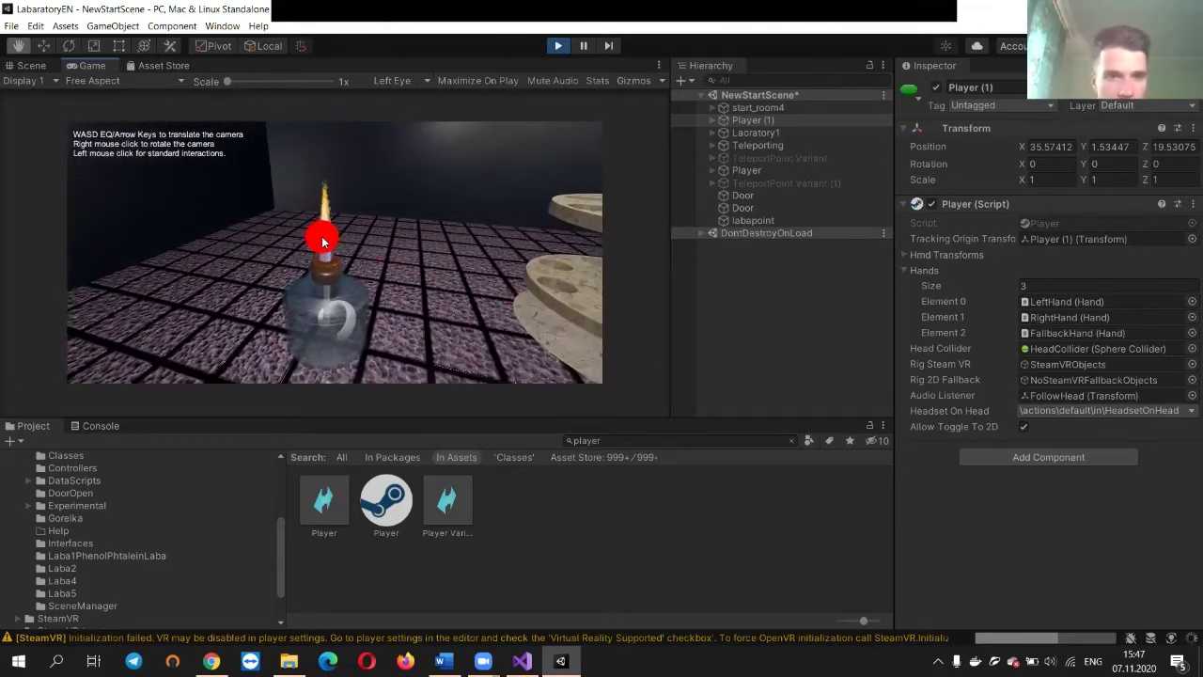
pyautogui.moveTo(395, 278)
pyautogui.mouseDown(button='right')
pyautogui.moveTo(429, 281)
pyautogui.moveTo(341, 272)
pyautogui.moveTo(408, 282)
pyautogui.moveTo(433, 260)
pyautogui.mouseUp(button='right')
pyautogui.press('s')
pyautogui.press('s')
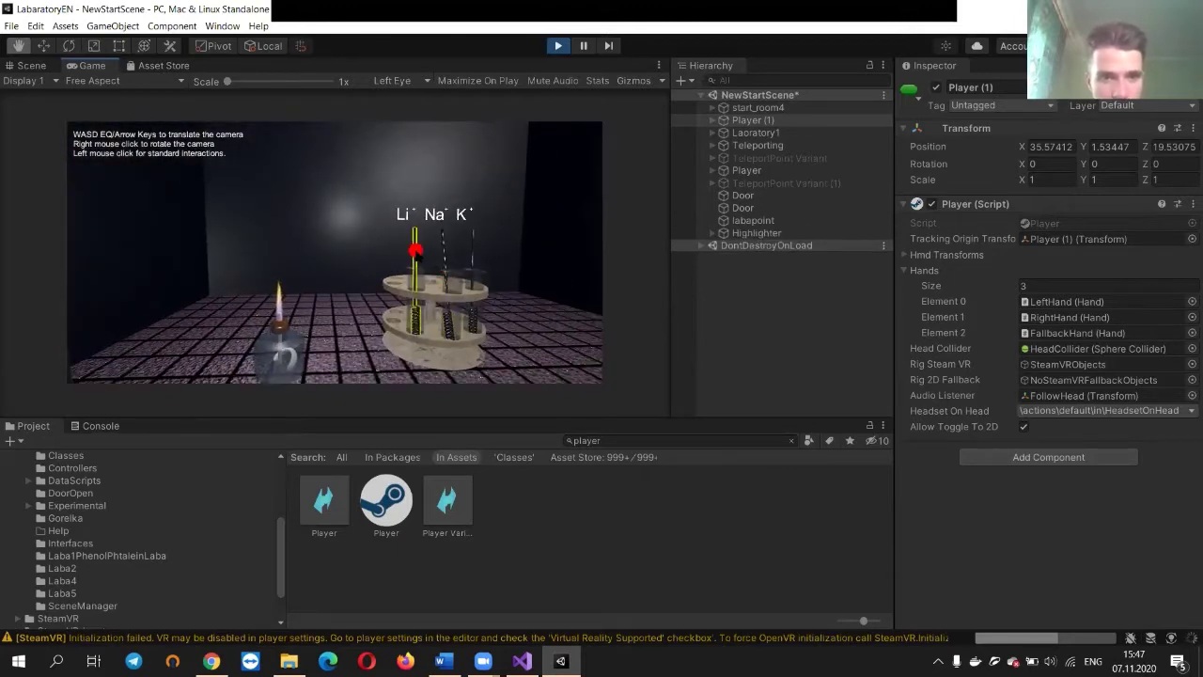
# Take the spiral nearest the Li label from the stand and hold it in the burner flame
pyautogui.moveTo(415, 250)
pyautogui.mouseDown()
pyautogui.moveTo(402, 161)
pyautogui.moveTo(270, 230)
pyautogui.moveTo(291, 225)
pyautogui.mouseUp()
pyautogui.press('w')
pyautogui.press('s')
pyautogui.press('w')
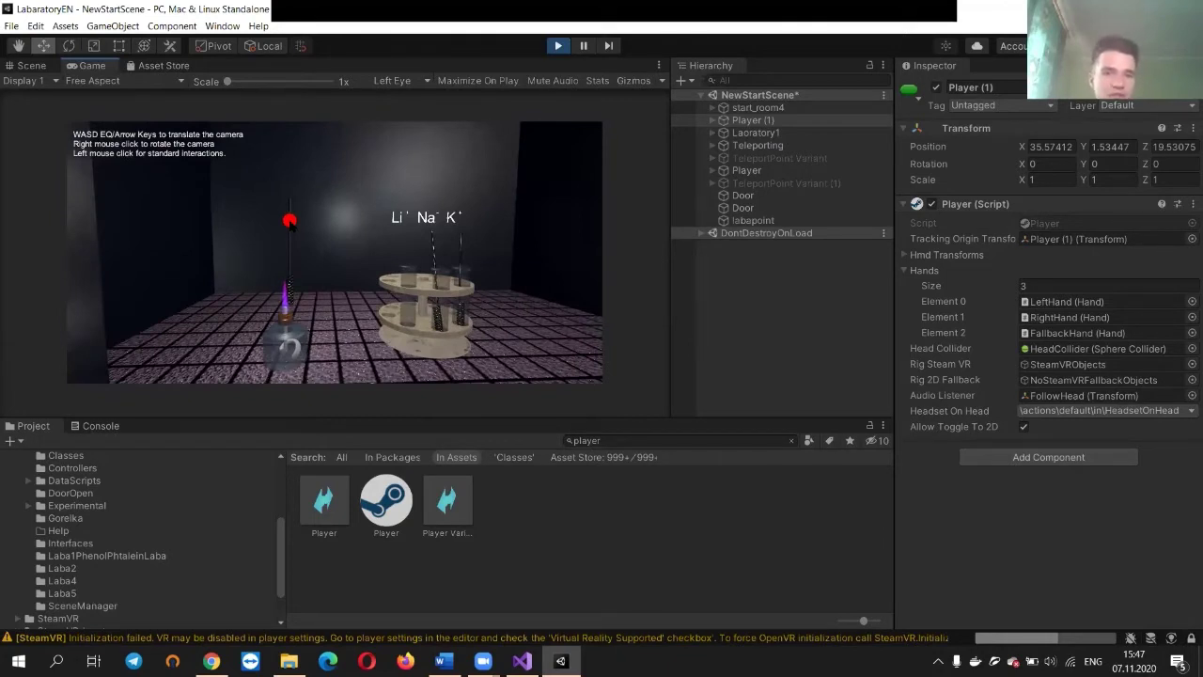
# Release the first spiral, test the remaining spirals from the stand in the burner flame, and let the last one go
pyautogui.moveTo(290, 221); pyautogui.dragTo(416, 184)
pyautogui.click(439, 248)
pyautogui.moveTo(437, 245); pyautogui.dragTo(350, 221)
pyautogui.moveTo(450, 248); pyautogui.dragTo(298, 232)
pyautogui.press('s')
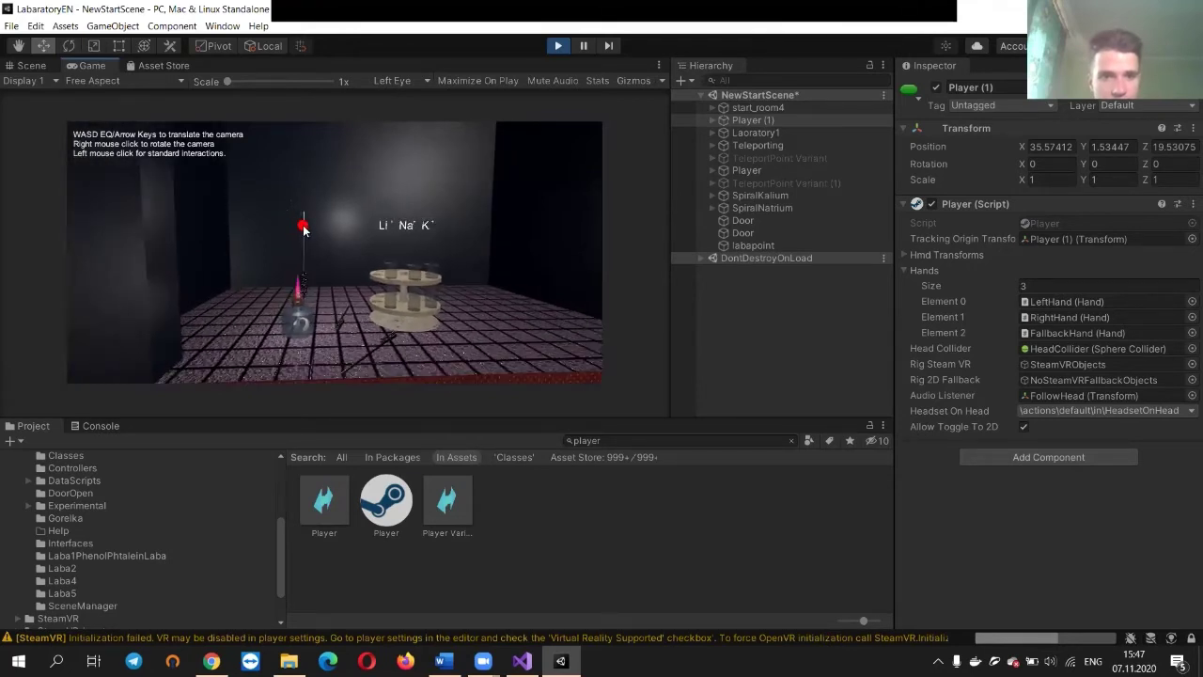
pyautogui.moveTo(304, 228); pyautogui.dragTo(467, 280)
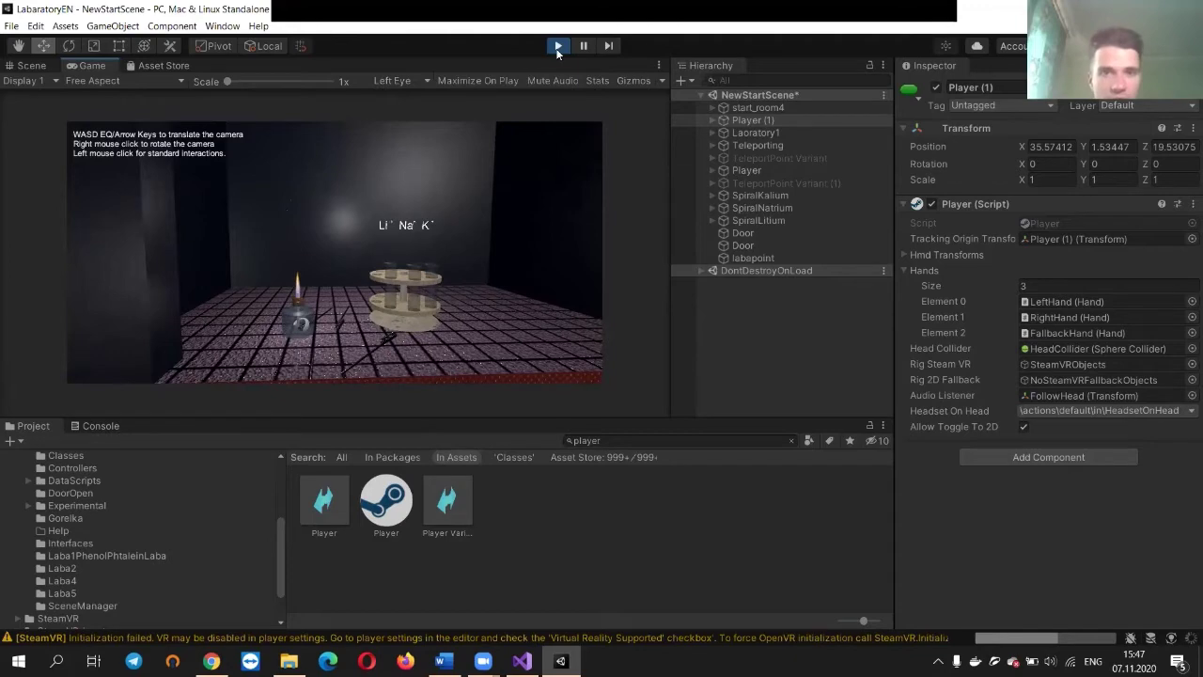
# Switch to Visual Studio and look over Kalium.cs from OnTriggerEnter up to its declarations
pyautogui.click(522, 661)
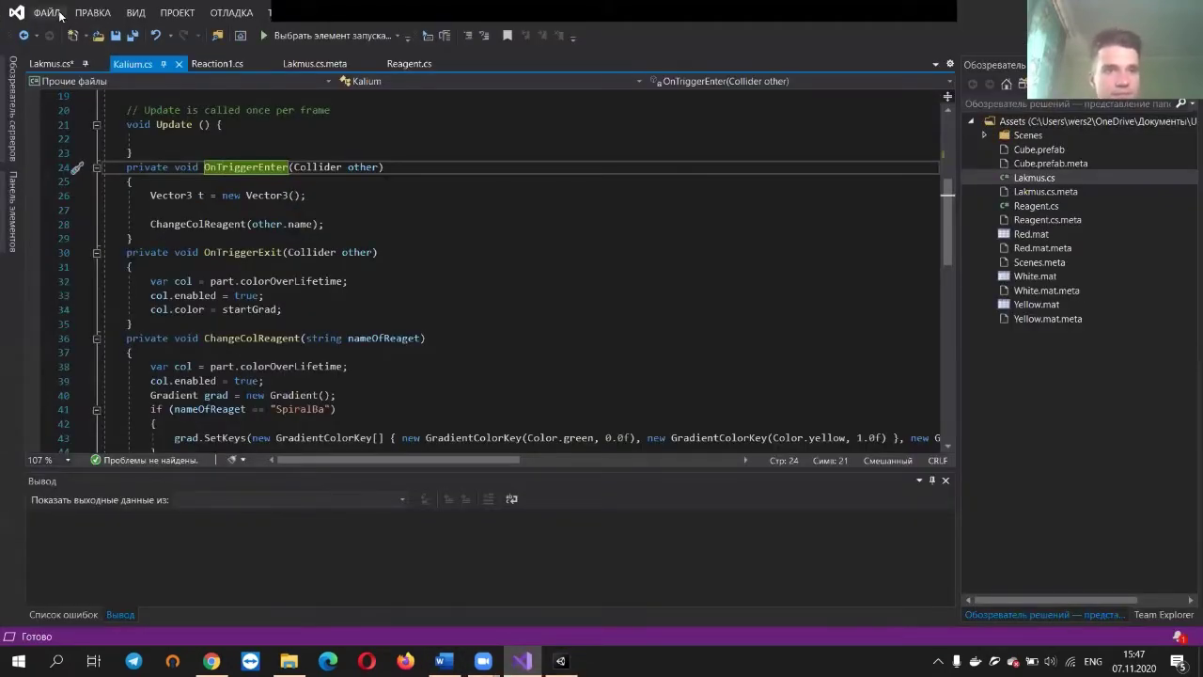
pyautogui.click(302, 137)
pyautogui.scroll(6, 243, 213)
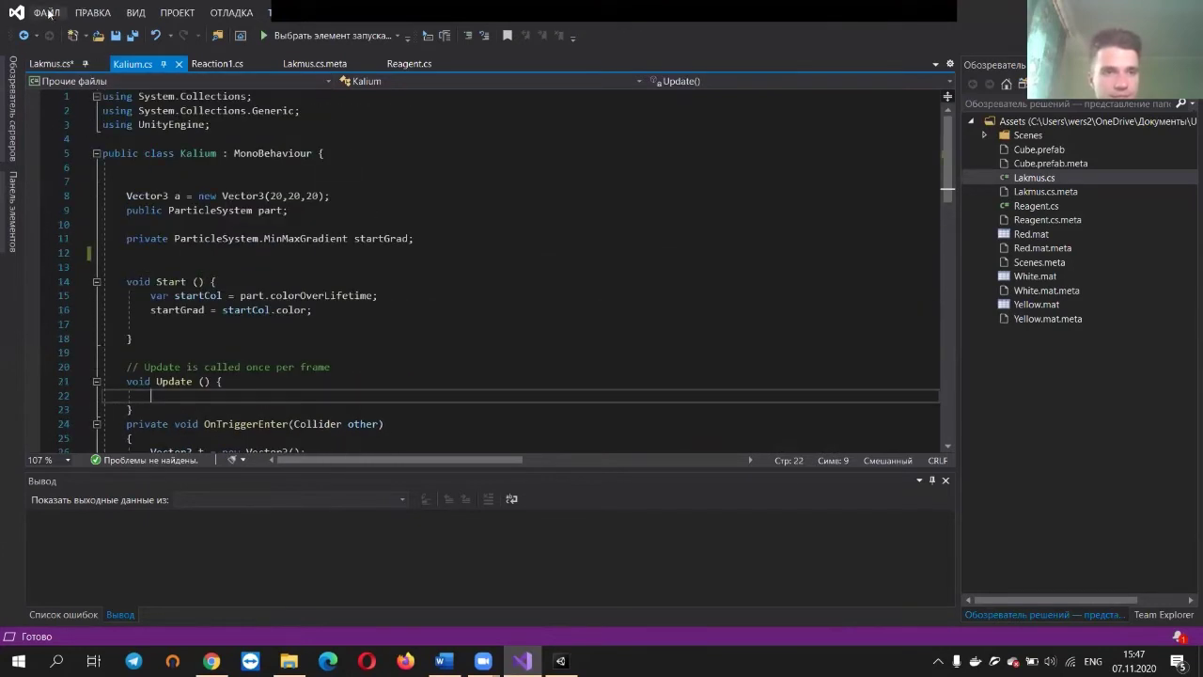
# Return to Unity, stop play mode and select the cylinder of the spiral under the Na label in the scene
pyautogui.hotkey('alt', 'Tab')
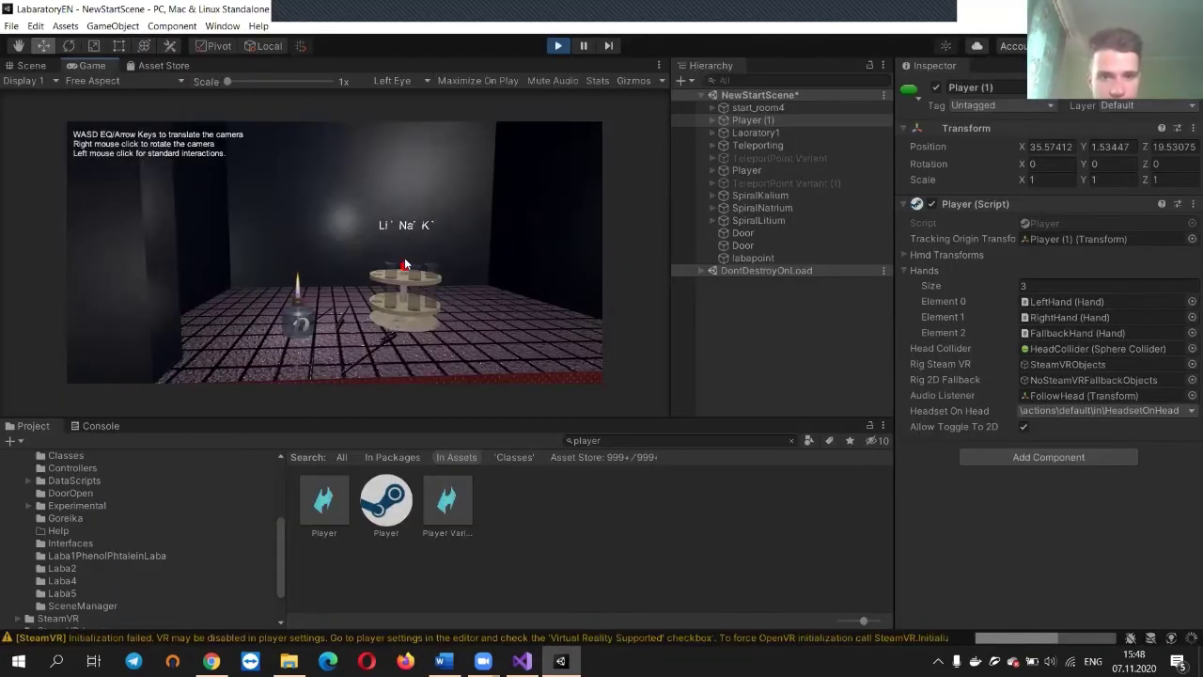
pyautogui.click(556, 45)
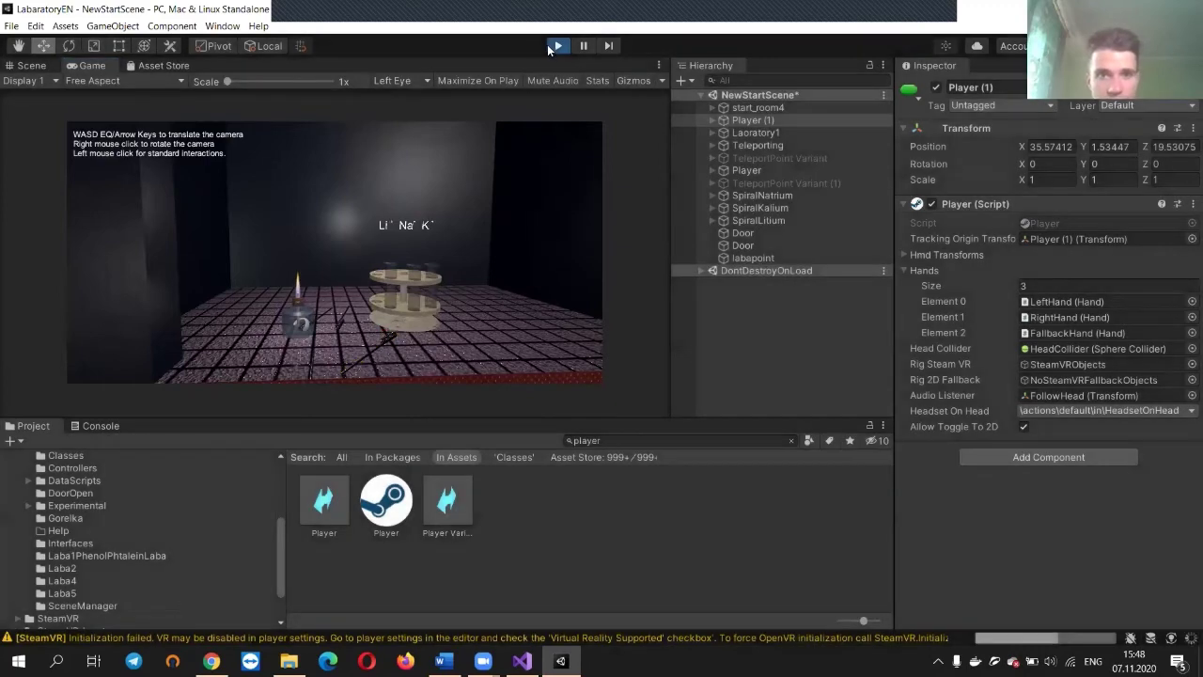
pyautogui.press('w')
pyautogui.moveTo(358, 152)
pyautogui.mouseDown(button='right')
pyautogui.moveTo(287, 154)
pyautogui.moveTo(293, 137)
pyautogui.moveTo(389, 122)
pyautogui.moveTo(376, 136)
pyautogui.mouseUp(button='right')
pyautogui.click(329, 292)
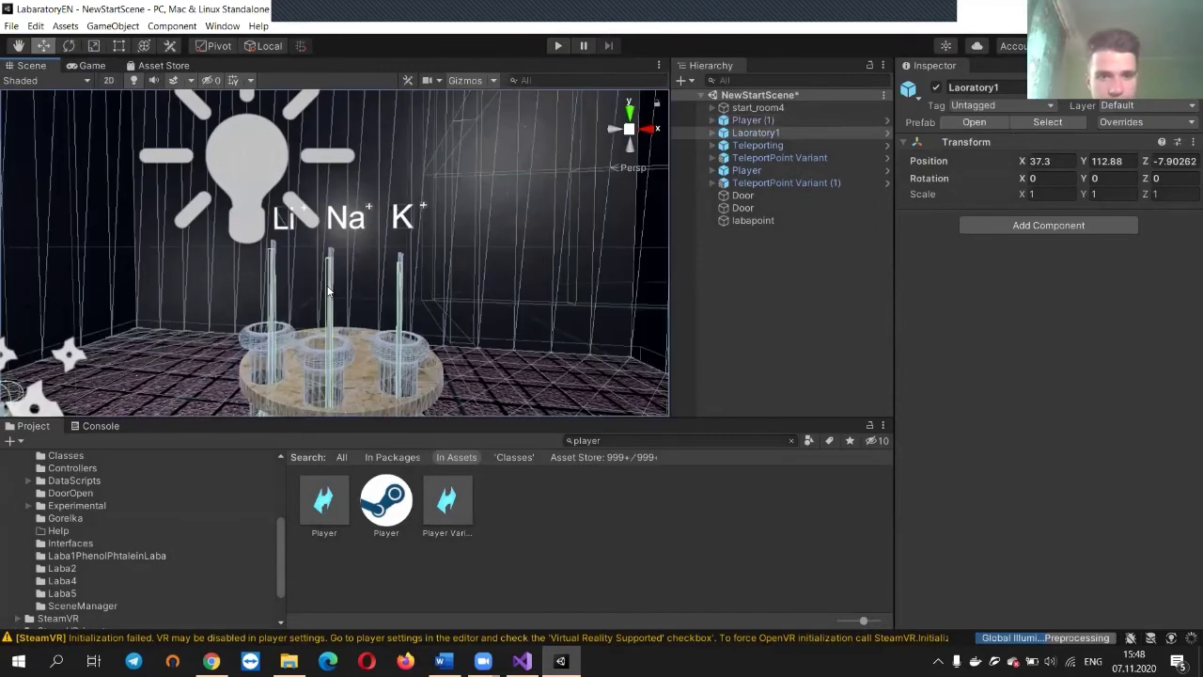
pyautogui.click(328, 292)
pyautogui.click(331, 299)
pyautogui.click(337, 309)
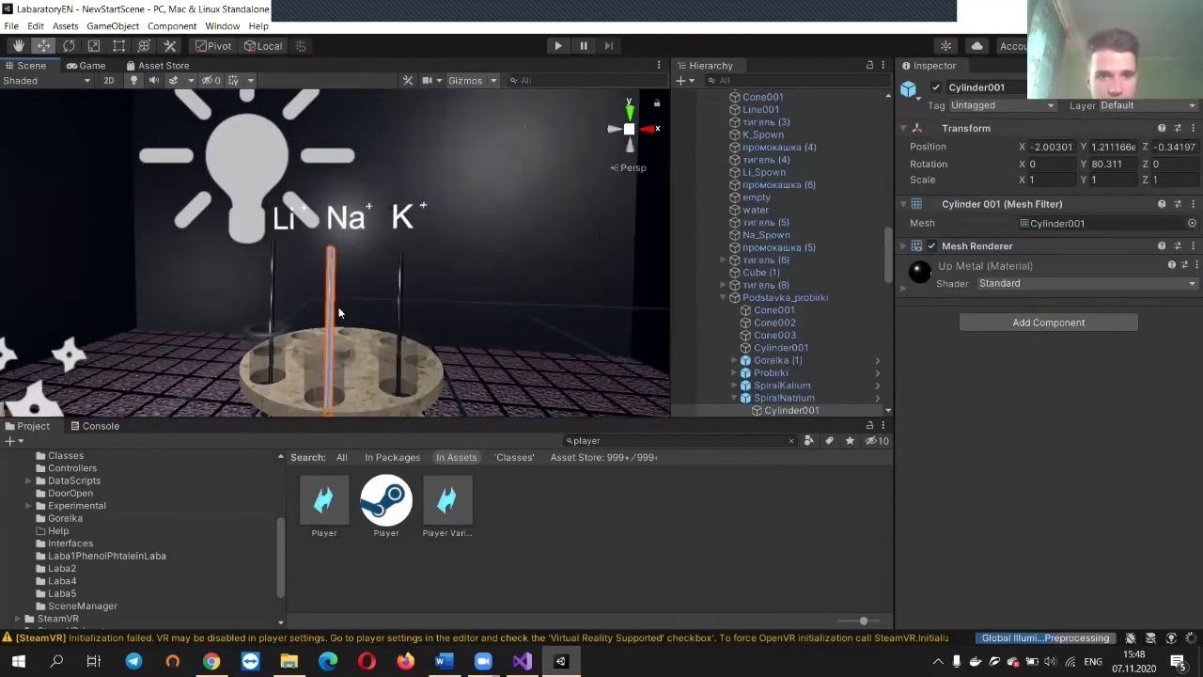
# Select the parent object SpiralNatrium and examine its collider, Throwable and Interactable components
pyautogui.press('s')
pyautogui.moveTo(509, 225); pyautogui.dragTo(555, 234, button='right')
pyautogui.press('w')
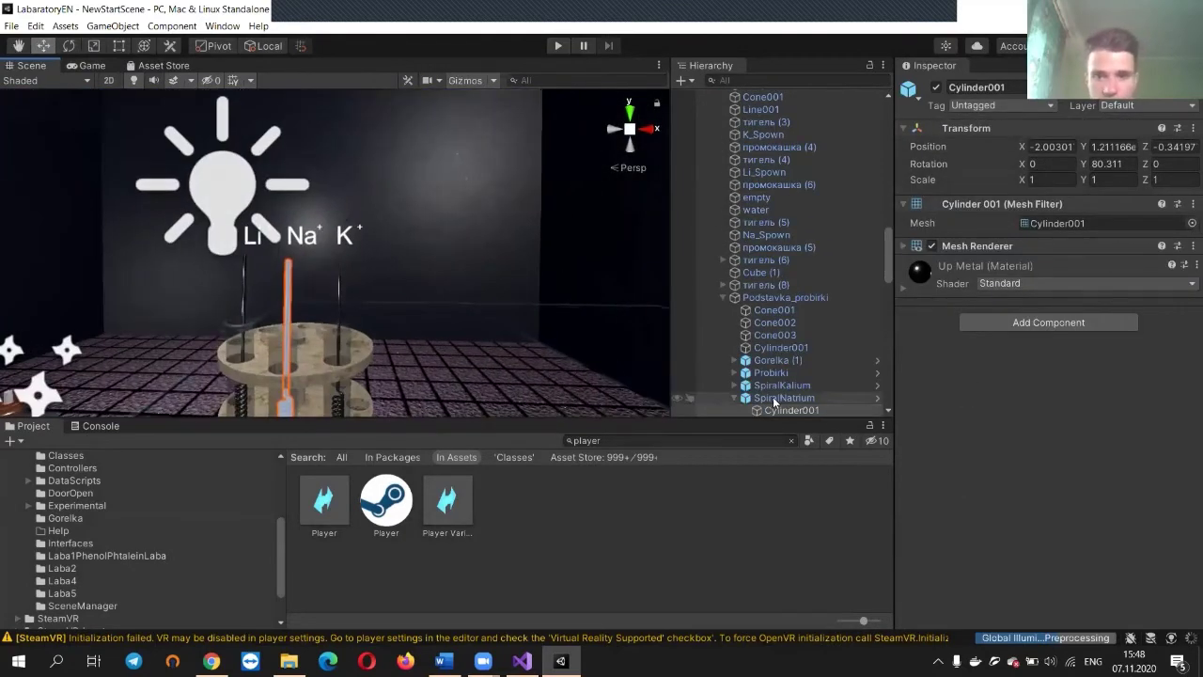
pyautogui.click(774, 399)
pyautogui.scroll(-10, 1016, 420)
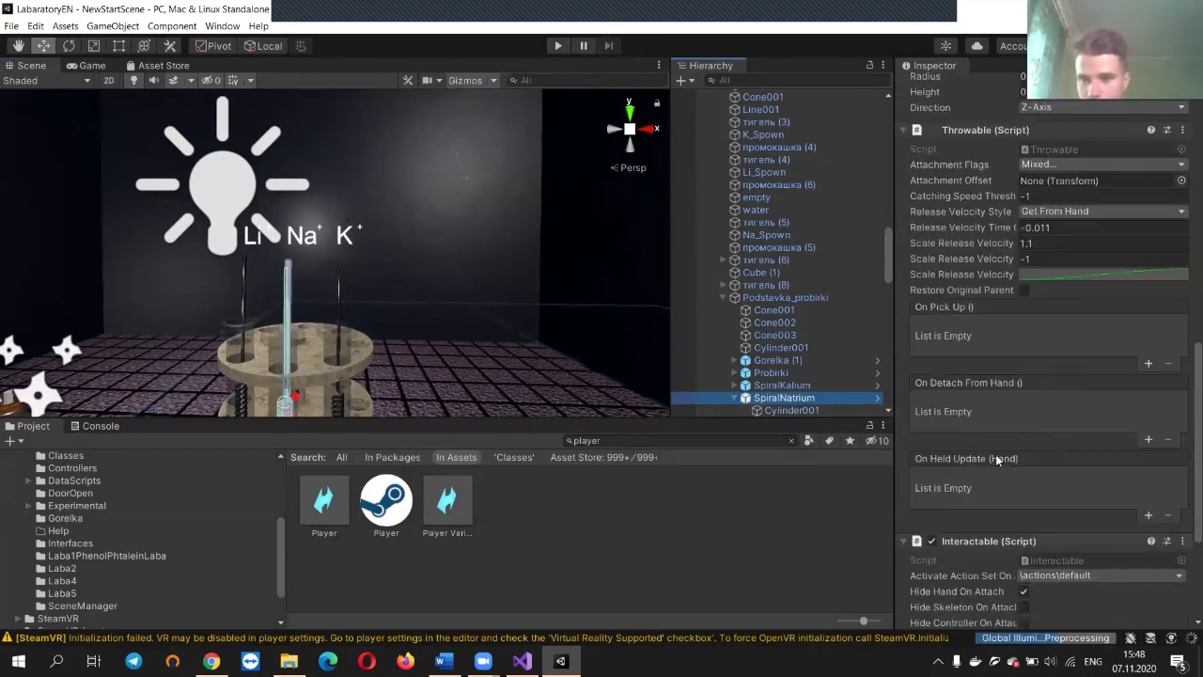
pyautogui.scroll(10, 988, 414)
pyautogui.scroll(-8, 978, 371)
pyautogui.scroll(-8, 968, 356)
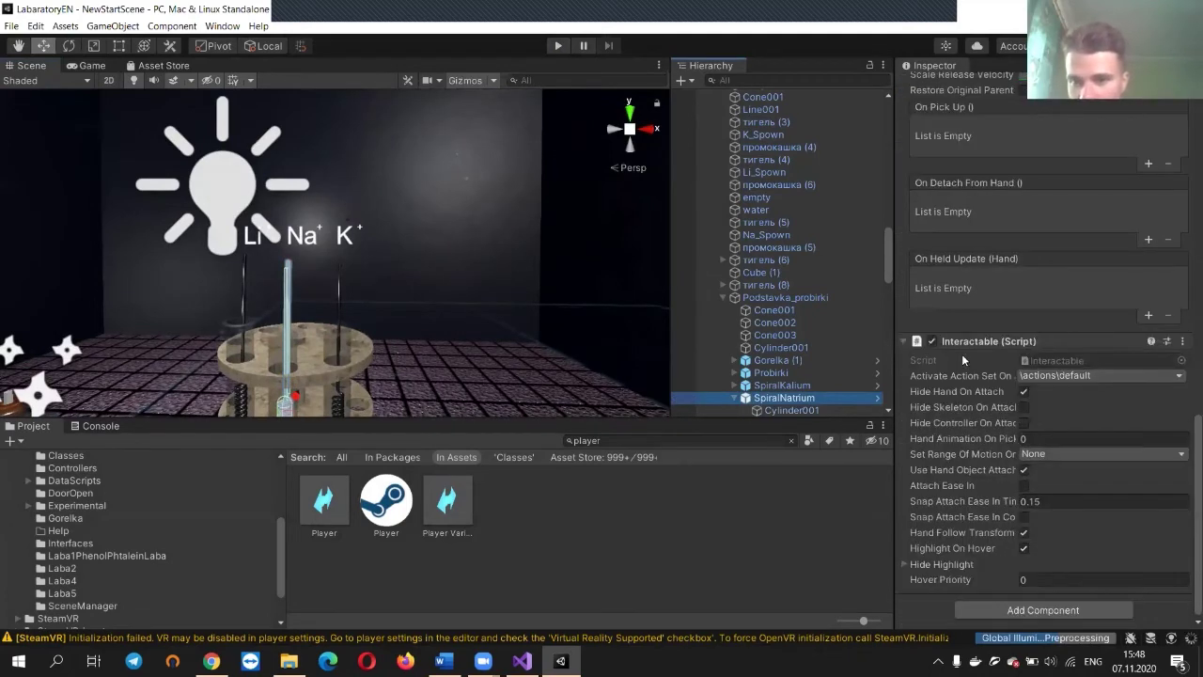
pyautogui.scroll(8, 1006, 419)
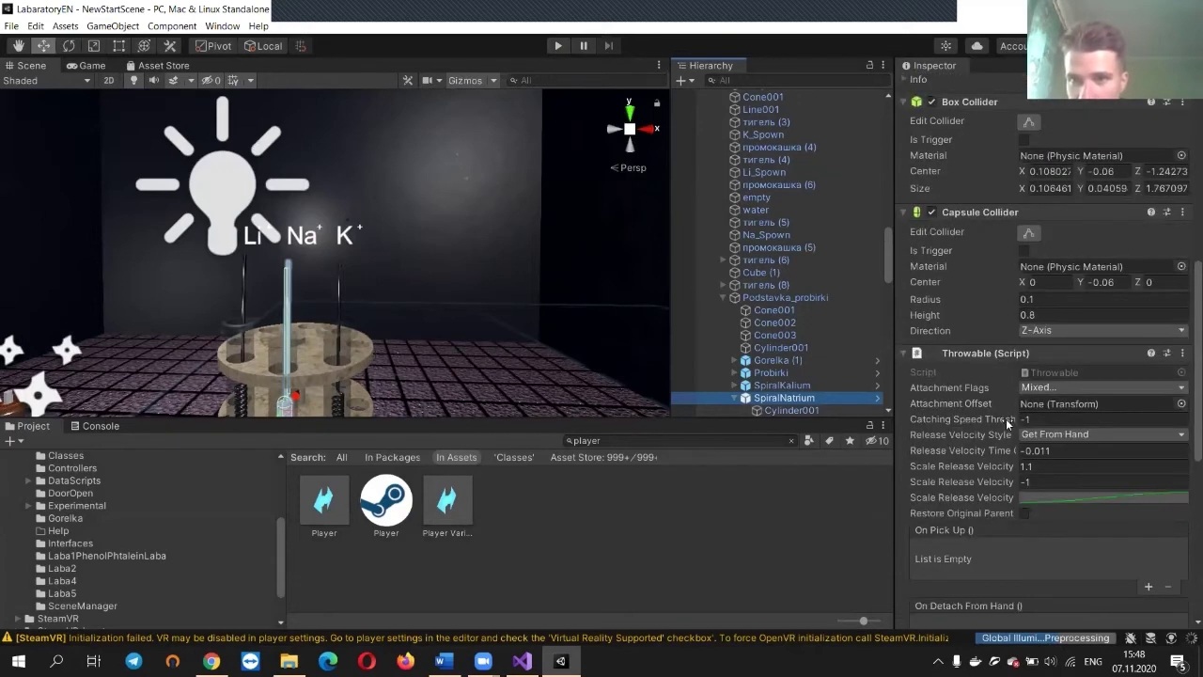
# Highlight the name of the SpiralNatrium object at the head of its properties
pyautogui.scroll(6, 1007, 414)
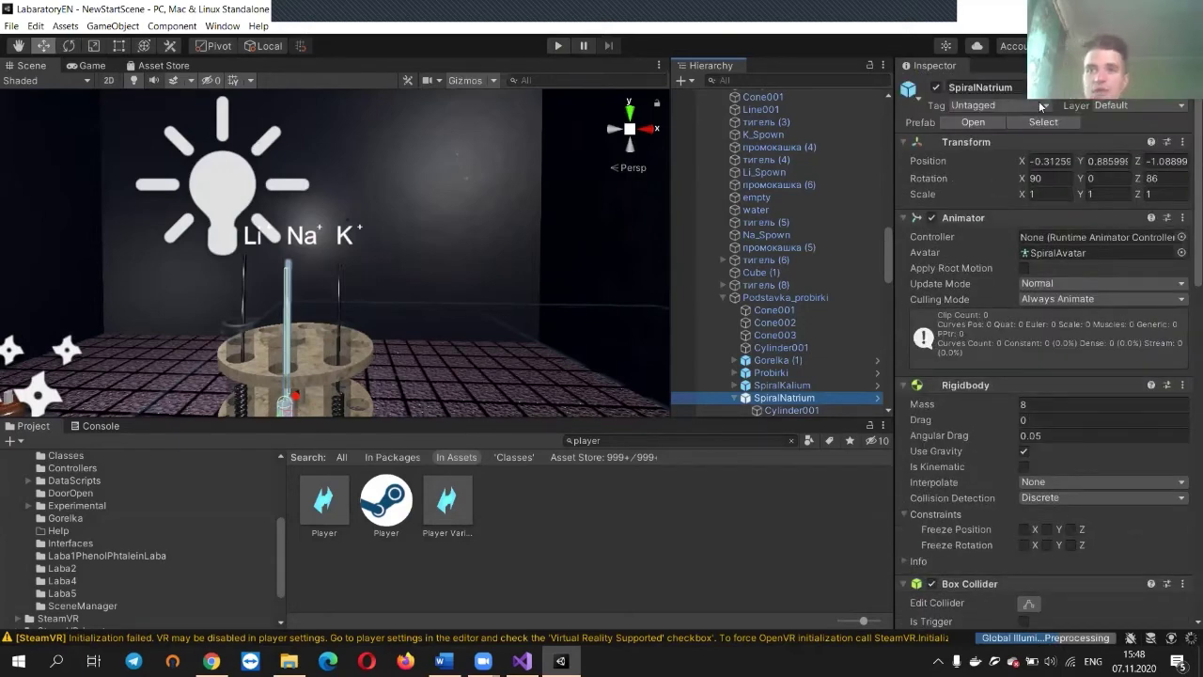
pyautogui.click(981, 88)
pyautogui.click(982, 88)
pyautogui.doubleClick(981, 87)
pyautogui.doubleClick(981, 87)
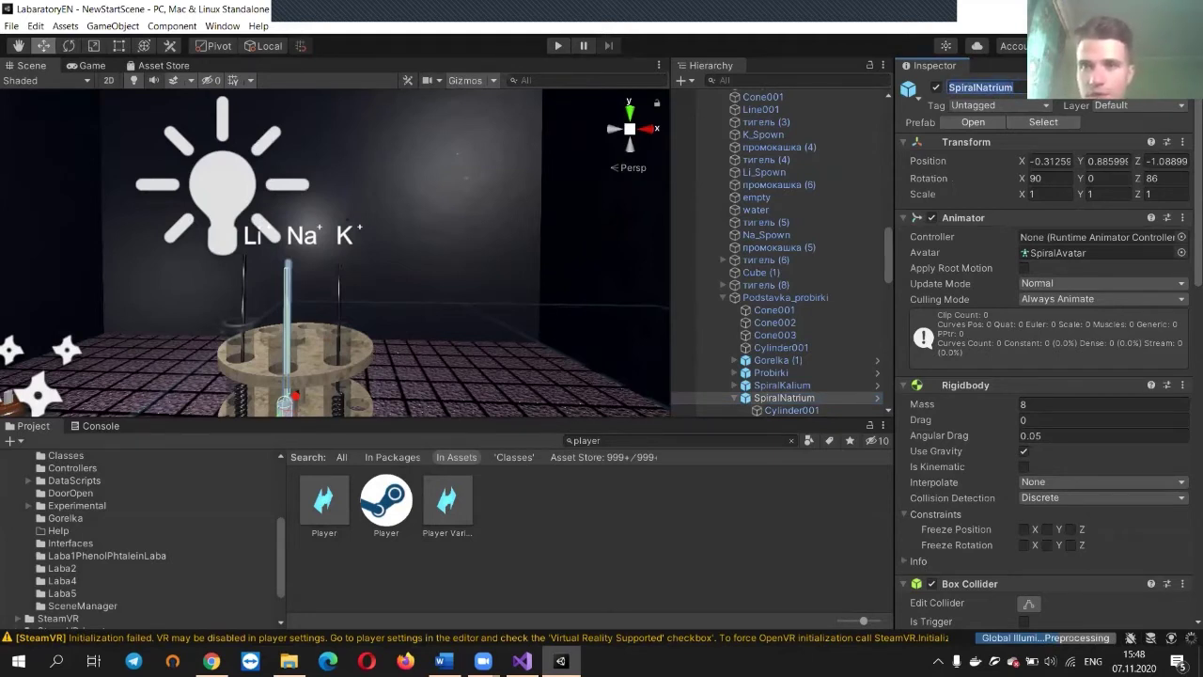
# Examine the stand with the Li, Na and K spirals and the burner beside it from several viewpoints
pyautogui.keyDown('alt'); pyautogui.moveTo(257, 298); pyautogui.dragTo(178, 331); pyautogui.keyUp('alt')
pyautogui.press('w')
pyautogui.moveTo(178, 331); pyautogui.dragTo(158, 329, button='right')
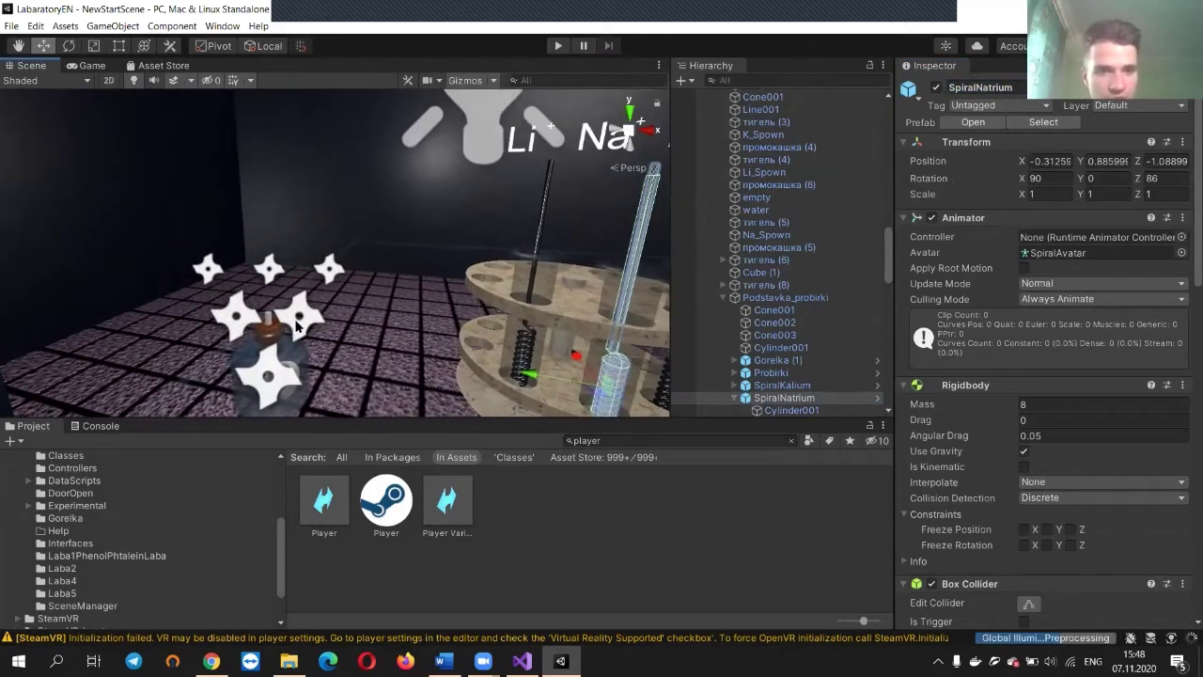
pyautogui.press('s')
pyautogui.moveTo(300, 323); pyautogui.dragTo(294, 320, button='right')
pyautogui.press('w')
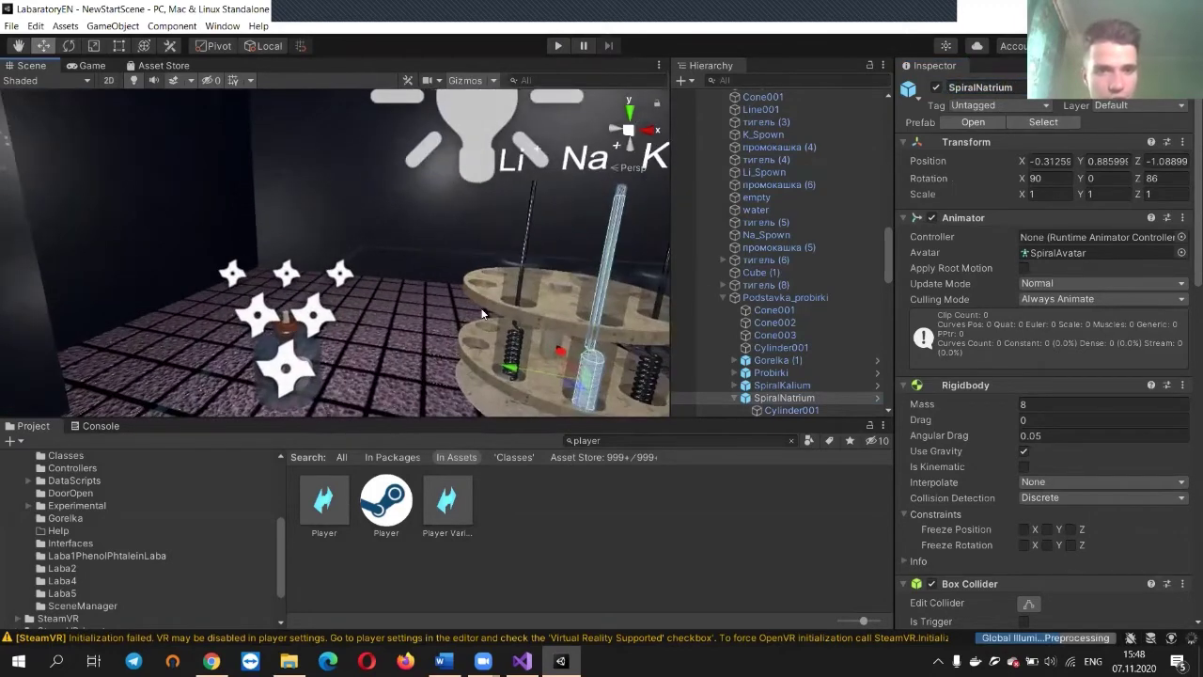
pyautogui.click(1042, 89)
pyautogui.press('s')
pyautogui.moveTo(565, 243); pyautogui.dragTo(595, 228, button='right')
pyautogui.press('w')
pyautogui.press('d')
pyautogui.press('s')
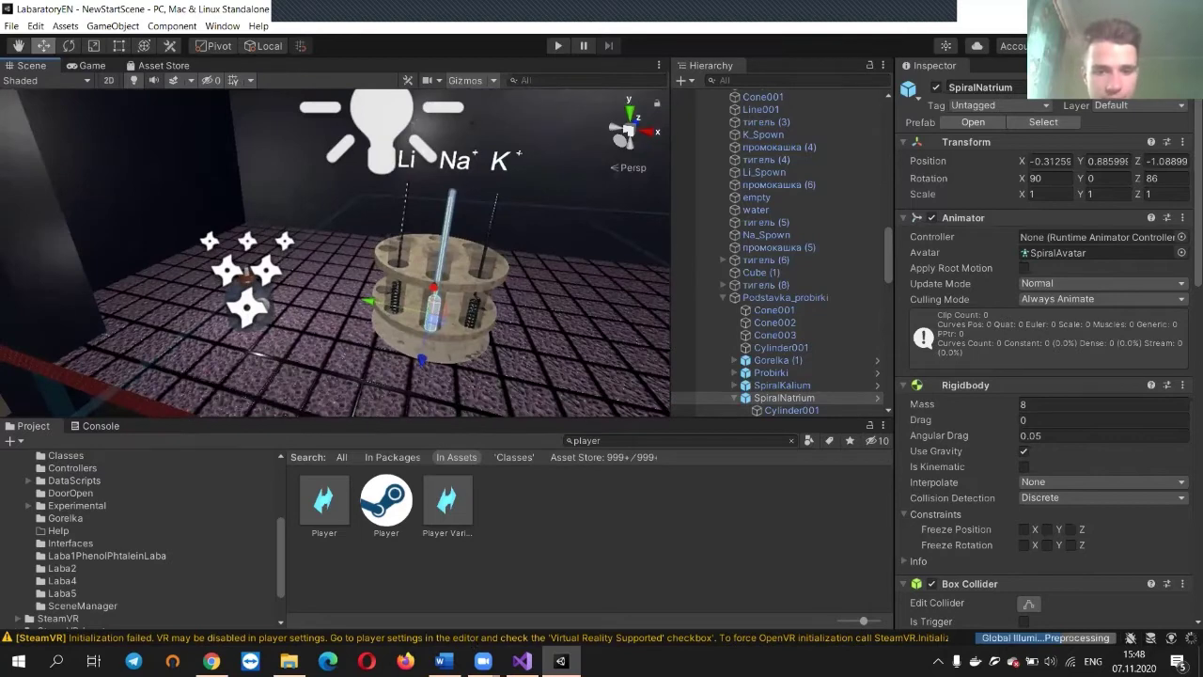
# Switch to Visual Studio and highlight the OnTriggerEnter method and its name in Kalium.cs
pyautogui.hotkey('alt', 'Tab')
pyautogui.scroll(-10, 280, 278)
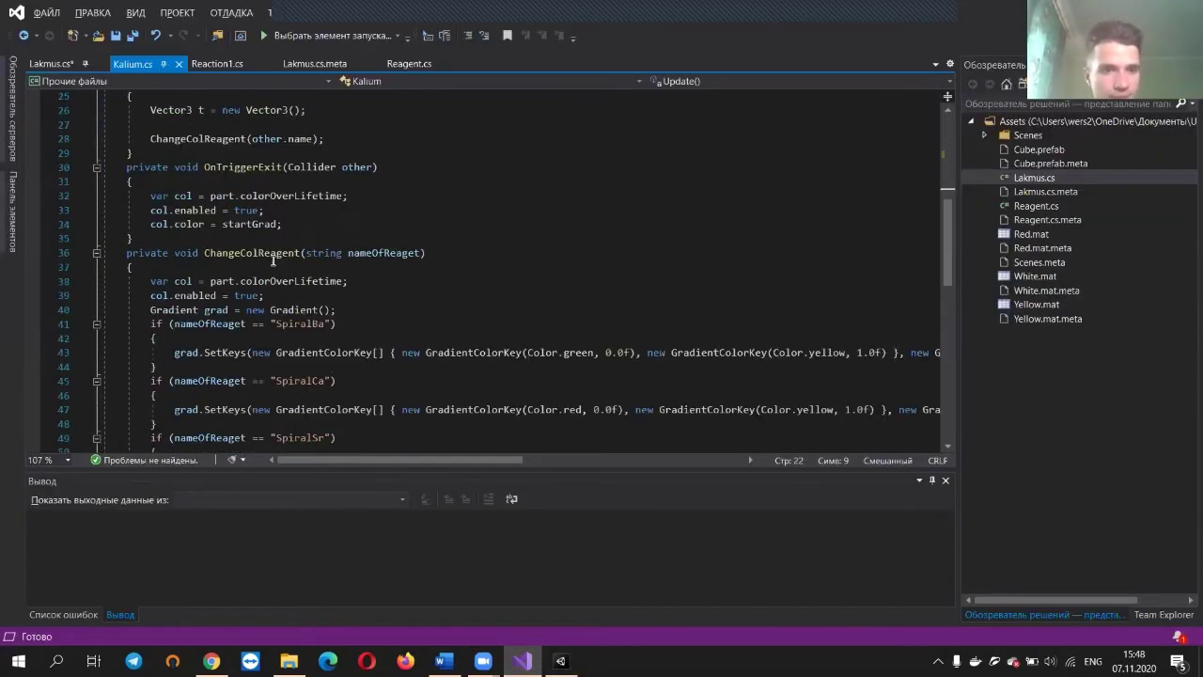
pyautogui.scroll(5, 272, 282)
pyautogui.scroll(-2, 259, 282)
pyautogui.scroll(1, 255, 281)
pyautogui.moveTo(121, 165); pyautogui.dragTo(318, 234)
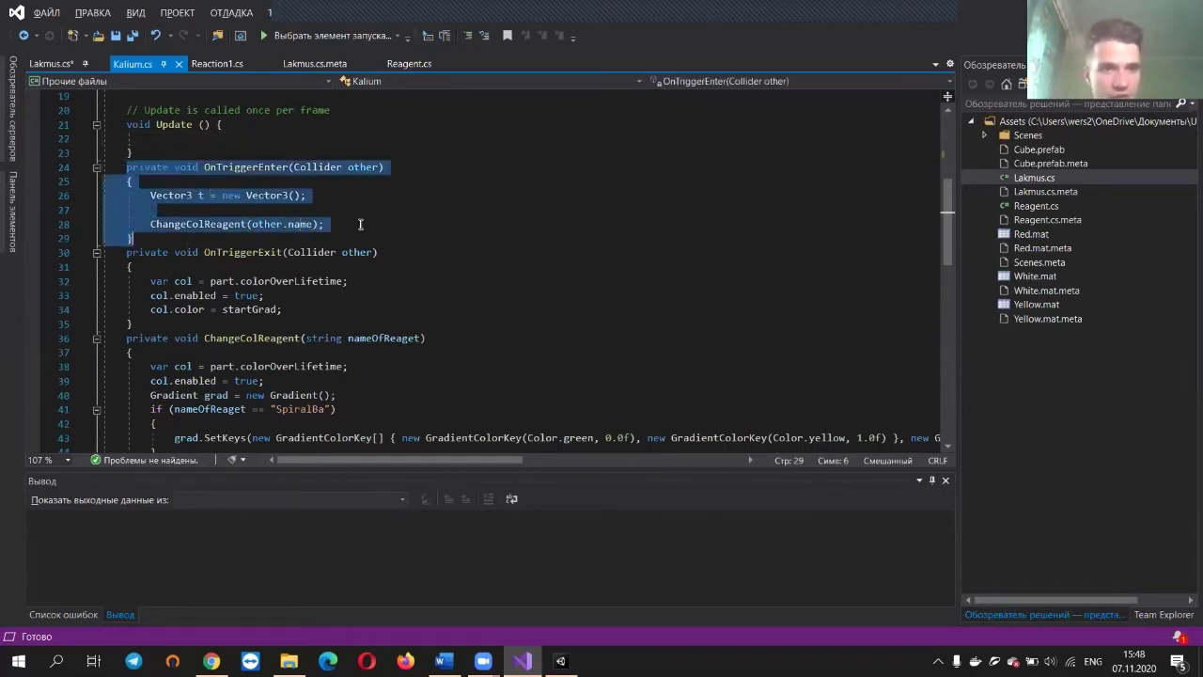
pyautogui.click(360, 224)
pyautogui.doubleClick(215, 166)
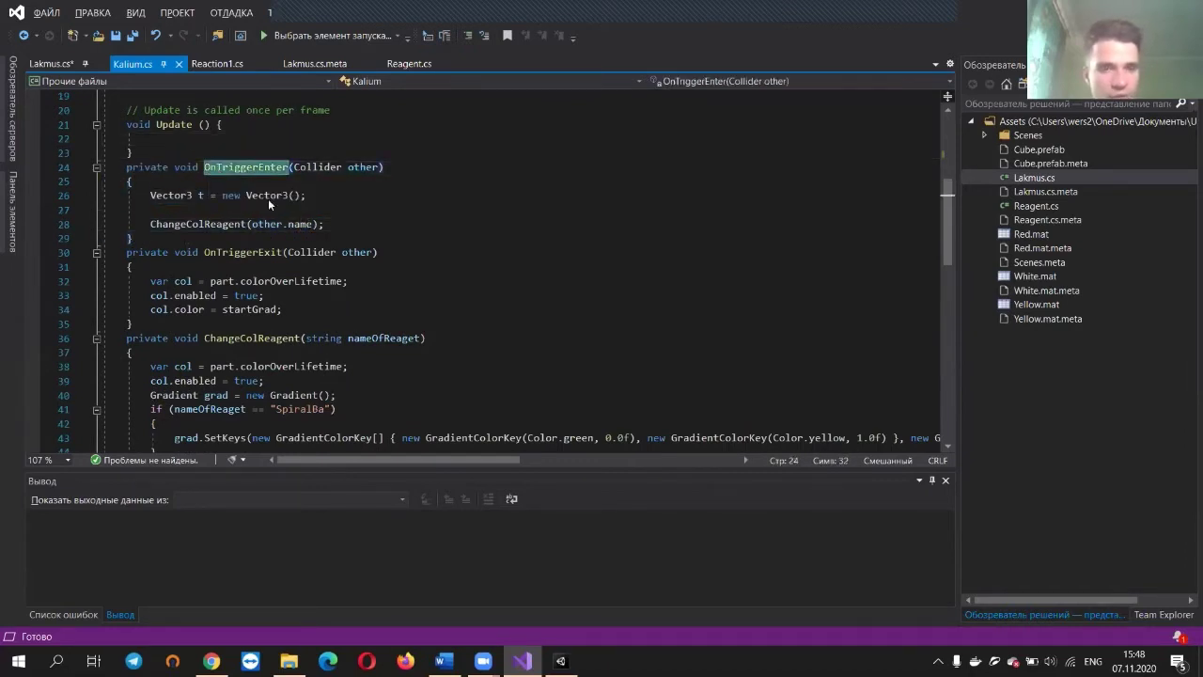
# Return to Unity, select the Laoratory1 object and examine the spherical collider around the burner's wick up close
pyautogui.hotkey('alt', 'Tab')
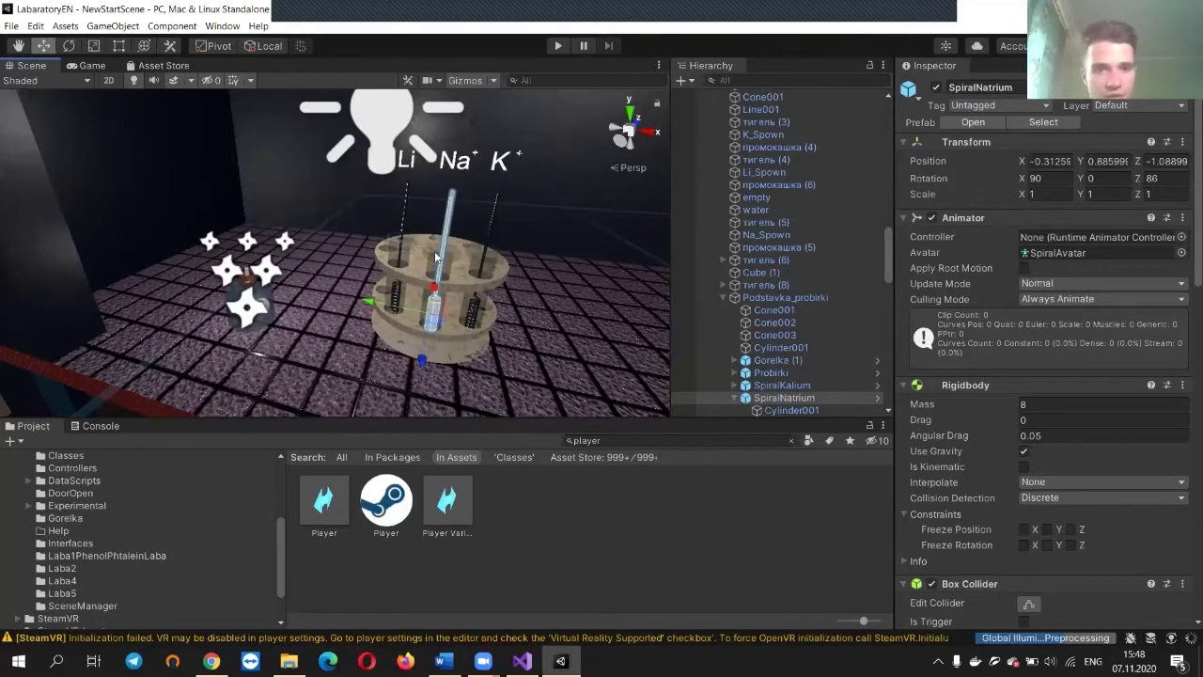
pyautogui.moveTo(286, 269); pyautogui.dragTo(370, 271, button='middle')
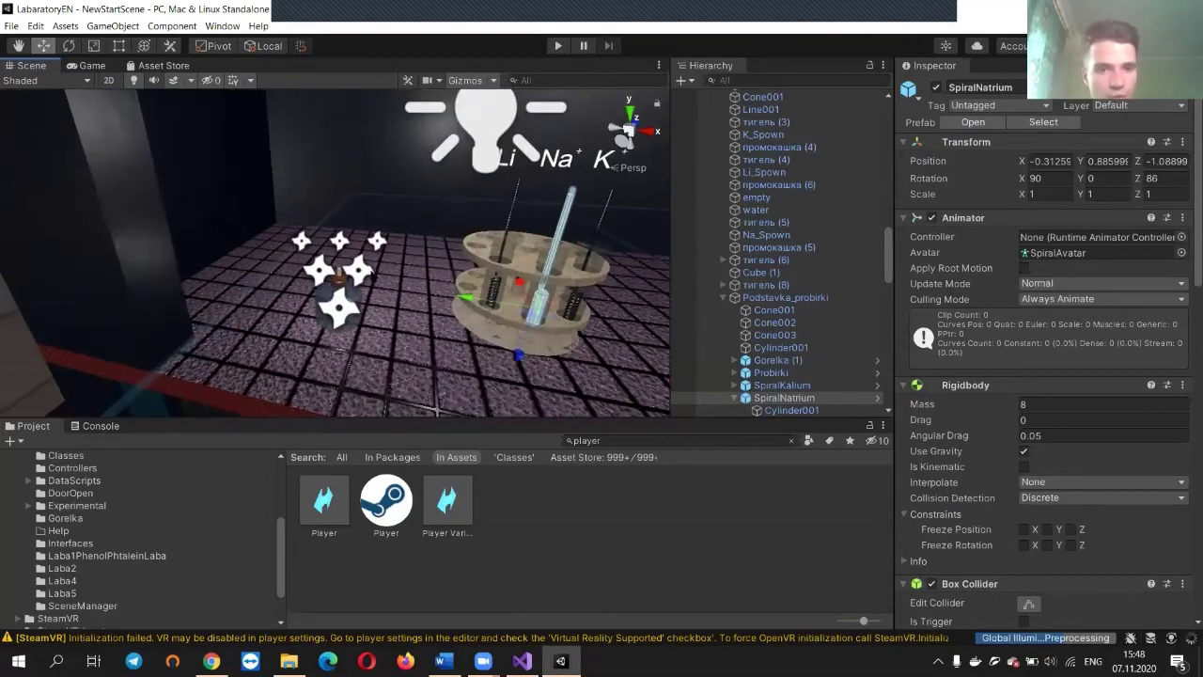
pyautogui.click(370, 271)
pyautogui.moveTo(437, 326); pyautogui.dragTo(283, 267, button='right')
pyautogui.press('w')
pyautogui.press('w')
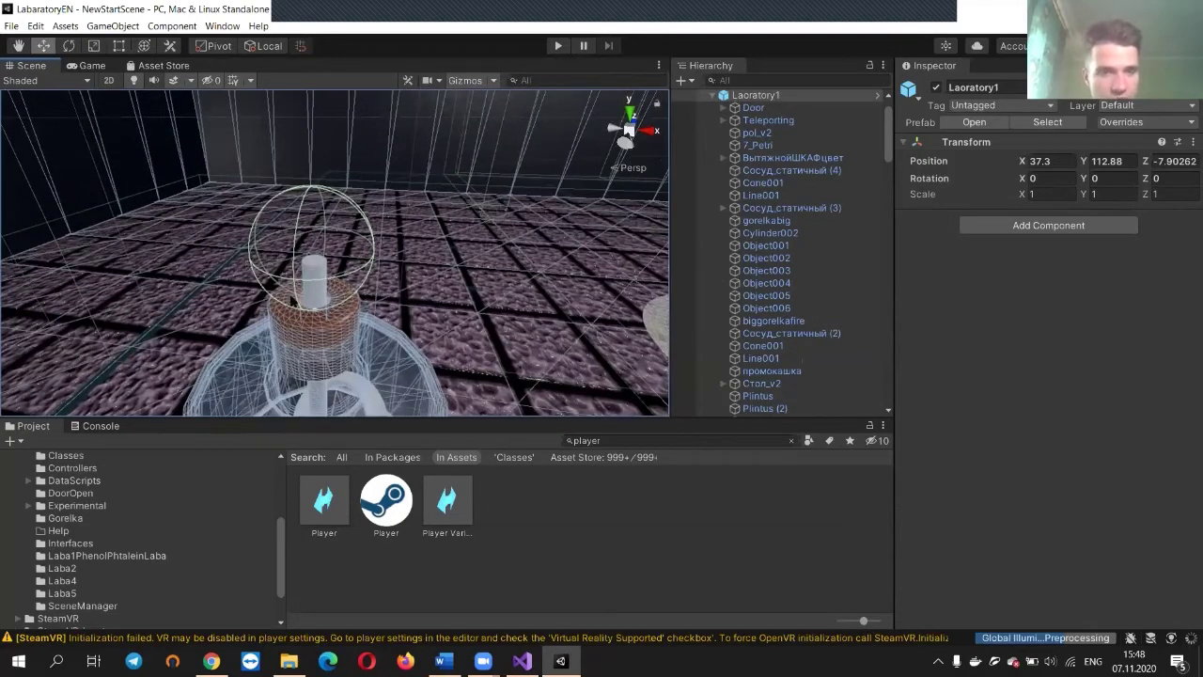
pyautogui.moveTo(542, 223); pyautogui.dragTo(290, 267, button='right')
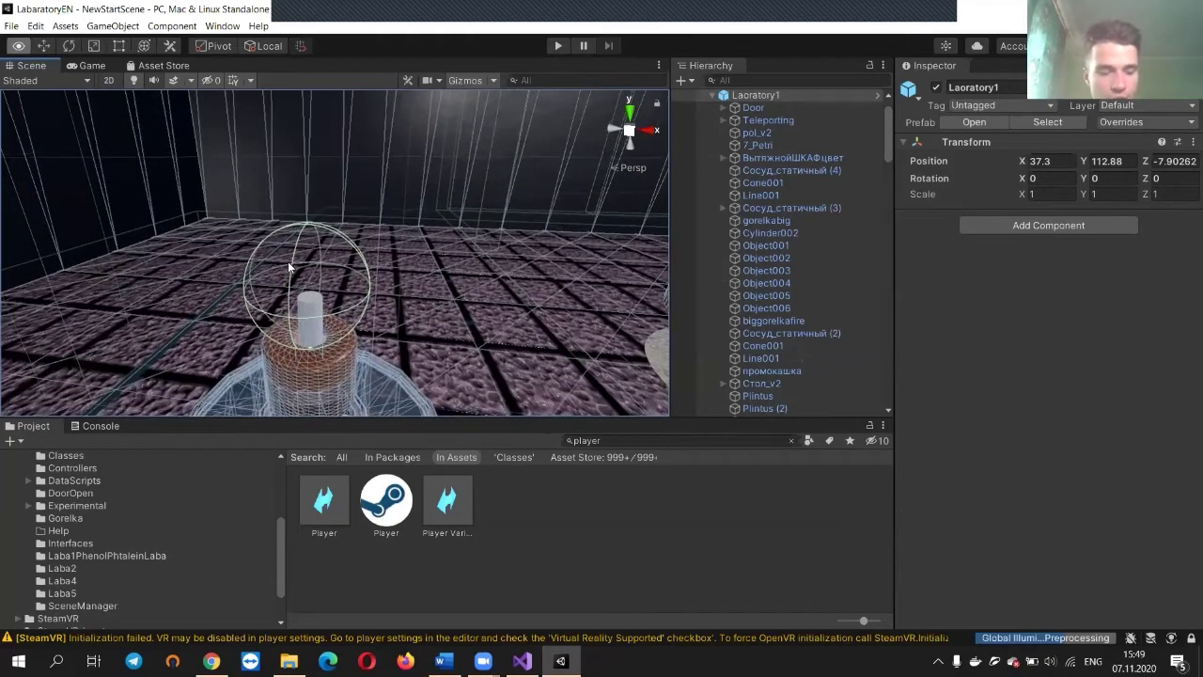
# Switch to Visual Studio and highlight the OnTriggerEnter and OnTriggerExit methods in turn in Kalium.cs
pyautogui.hotkey('alt', 'Tab')
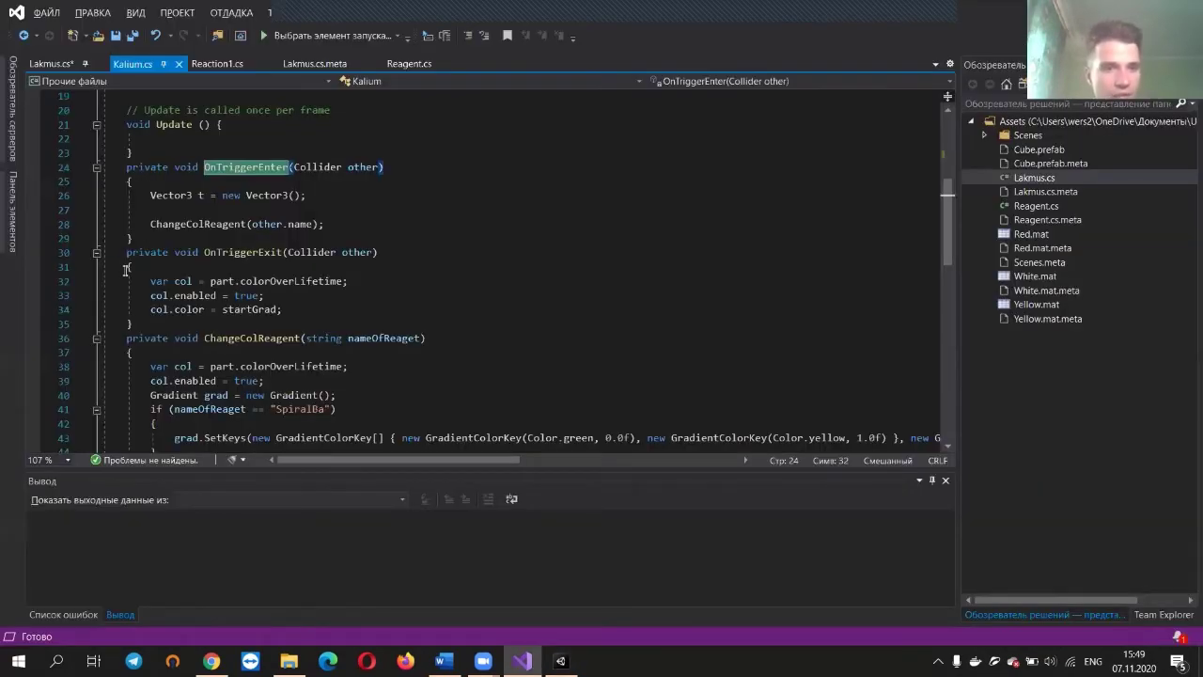
pyautogui.moveTo(126, 251)
pyautogui.mouseDown()
pyautogui.moveTo(132, 268)
pyautogui.moveTo(223, 299)
pyautogui.moveTo(137, 324)
pyautogui.moveTo(266, 295)
pyautogui.mouseUp()
pyautogui.click(188, 198)
pyautogui.moveTo(124, 167); pyautogui.dragTo(323, 229)
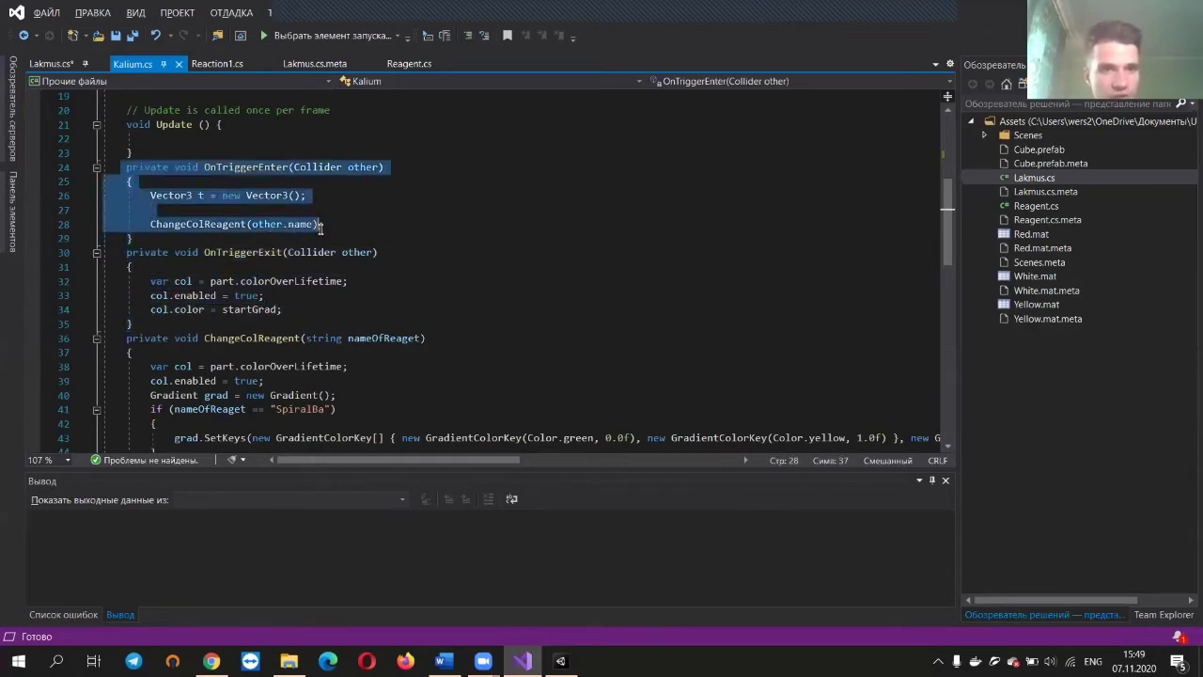
pyautogui.click(132, 265)
pyautogui.moveTo(126, 252); pyautogui.dragTo(282, 321)
pyautogui.click(379, 296)
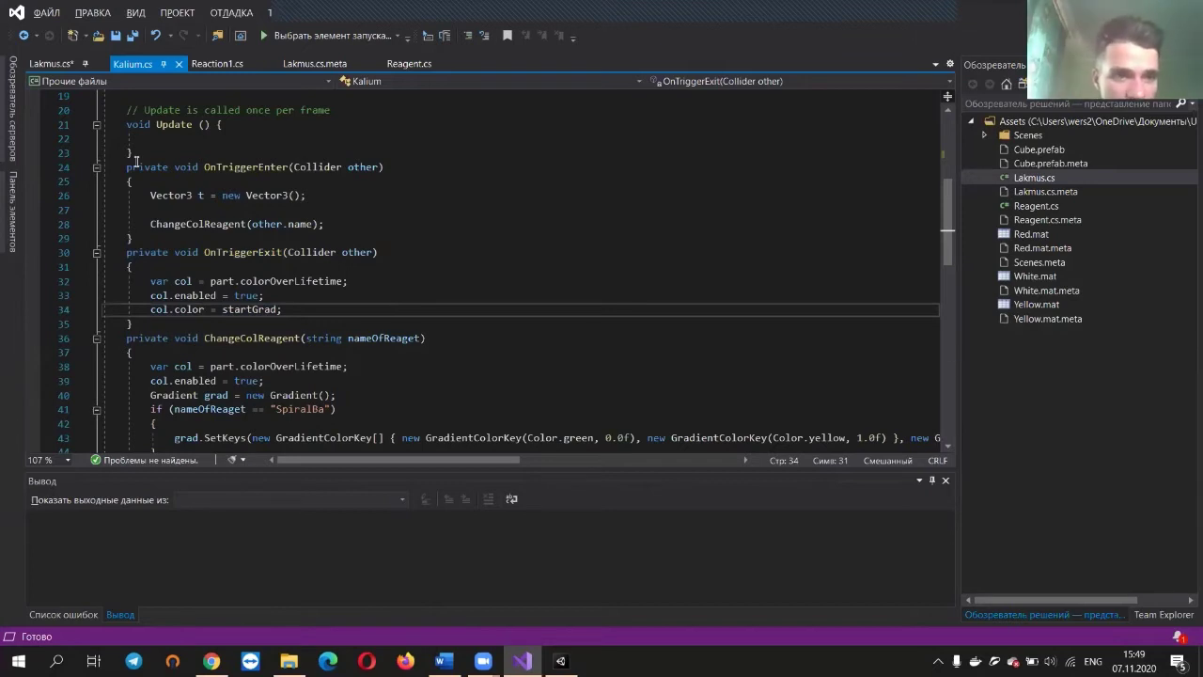
# Highlight the ChangeColReagent call inside OnTriggerEnter, followed by the OnTriggerExit method name
pyautogui.moveTo(229, 214); pyautogui.dragTo(347, 228)
pyautogui.click(329, 226)
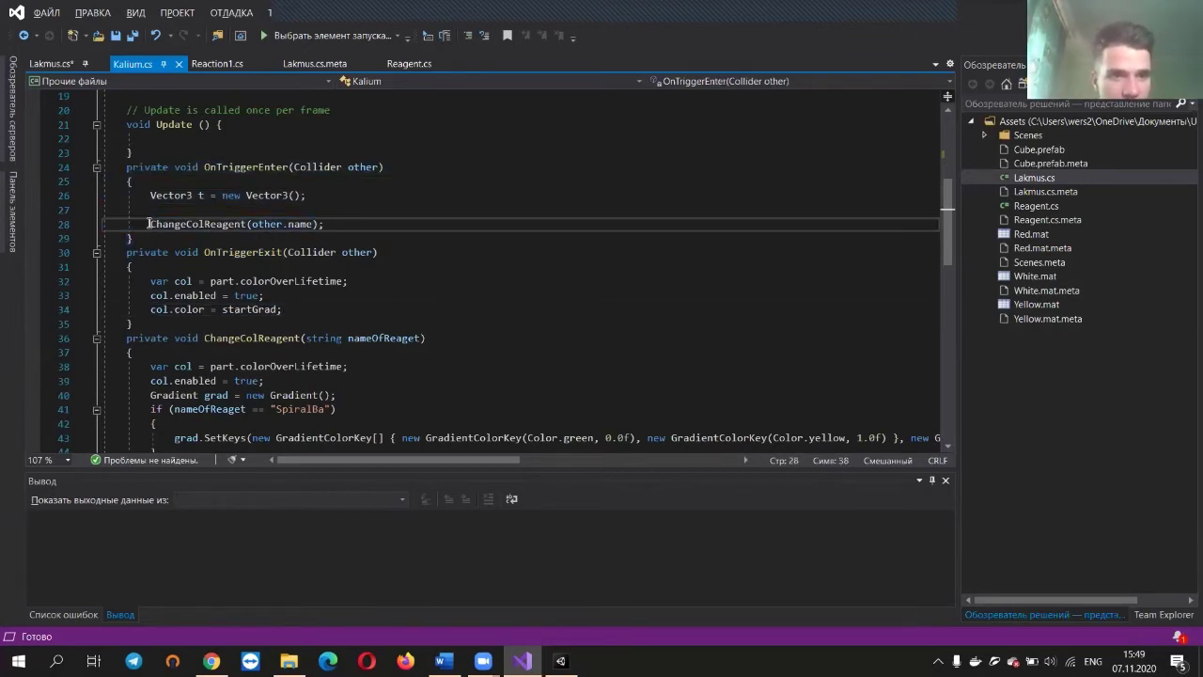
pyautogui.doubleClick(221, 224)
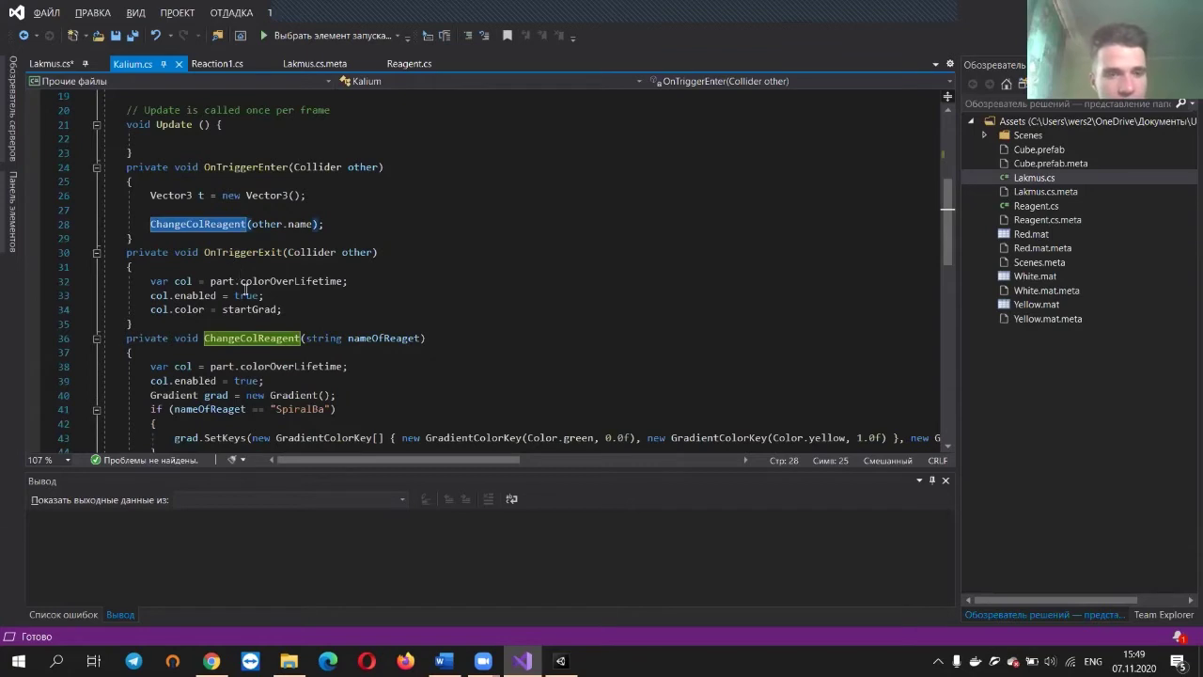
pyautogui.press('Down')
pyautogui.press('Down')
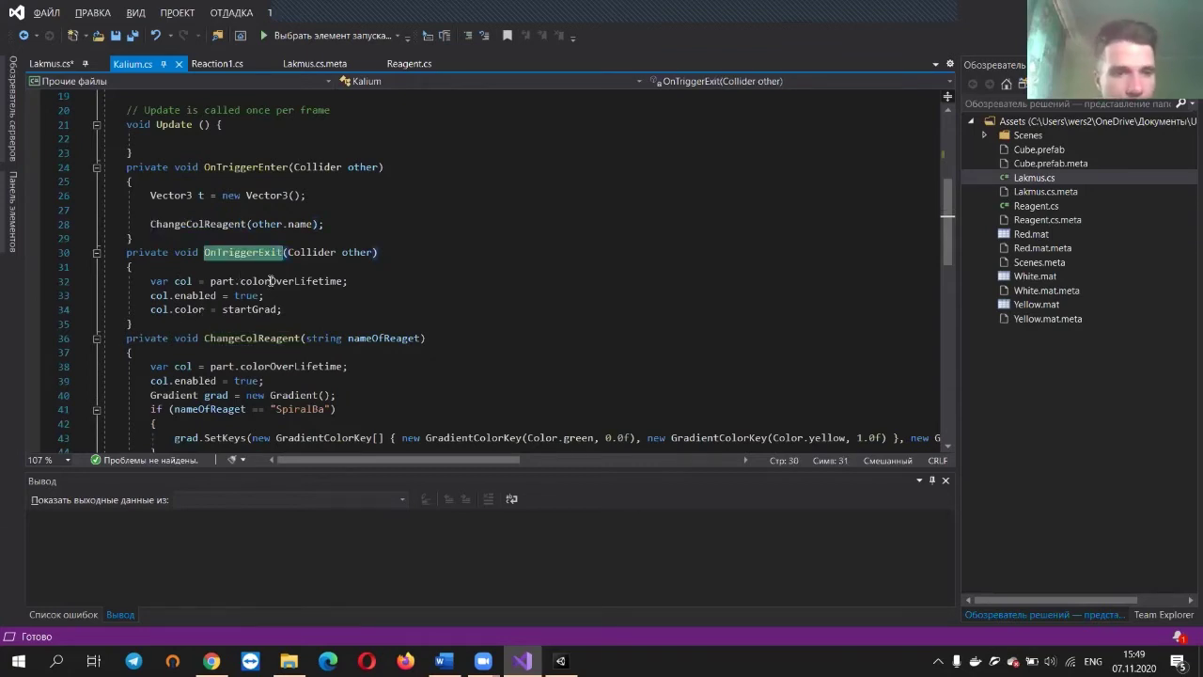
# Look through the spiral name conditions in ChangeColReagent and highlight the other parameter of OnTriggerEnter
pyautogui.scroll(-1, 271, 281)
pyautogui.scroll(-2, 258, 203)
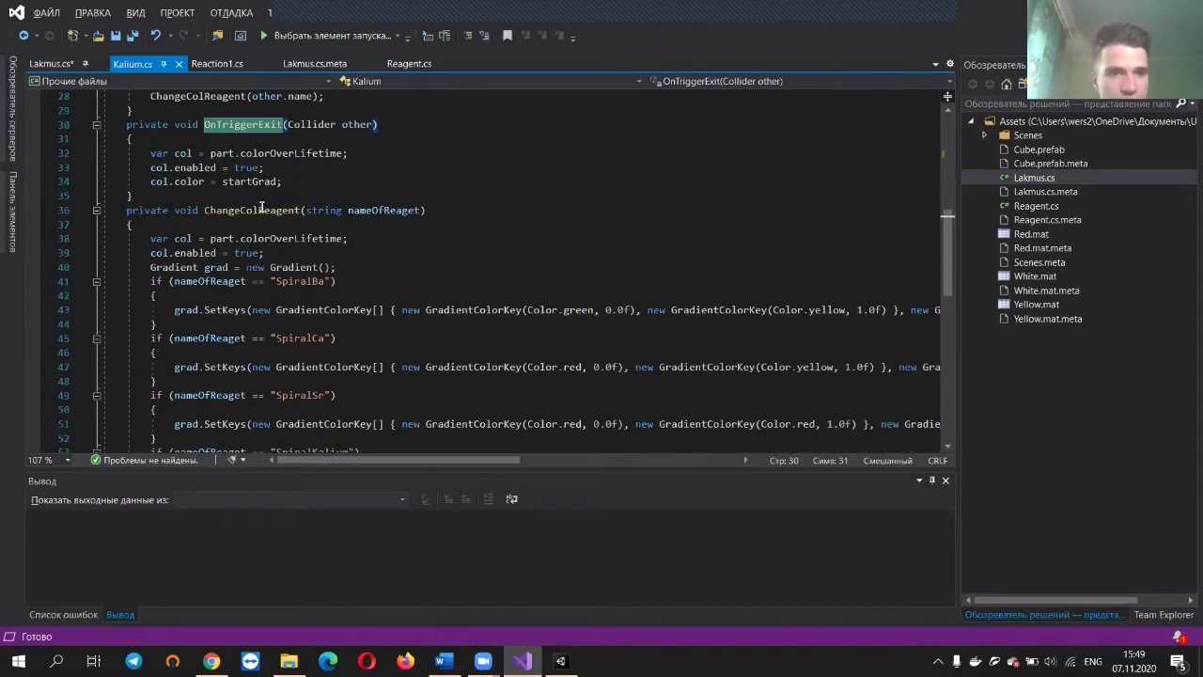
pyautogui.scroll(-2, 298, 216)
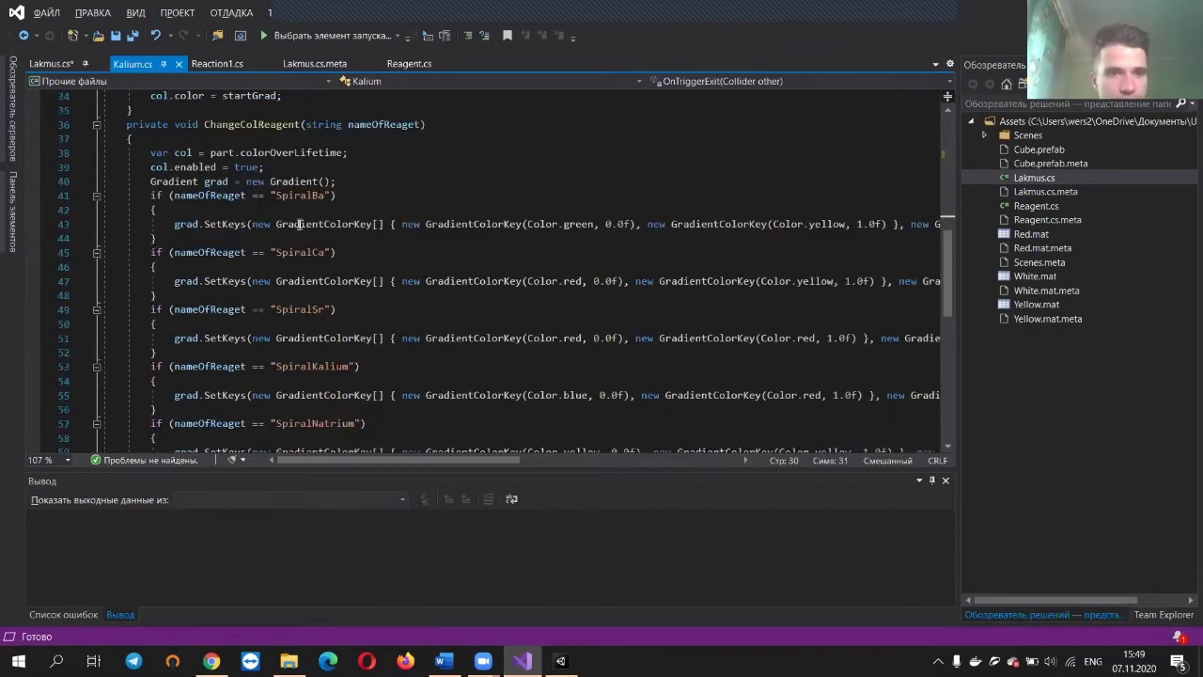
pyautogui.scroll(3, 299, 223)
pyautogui.scroll(2, 257, 231)
pyautogui.click(376, 167)
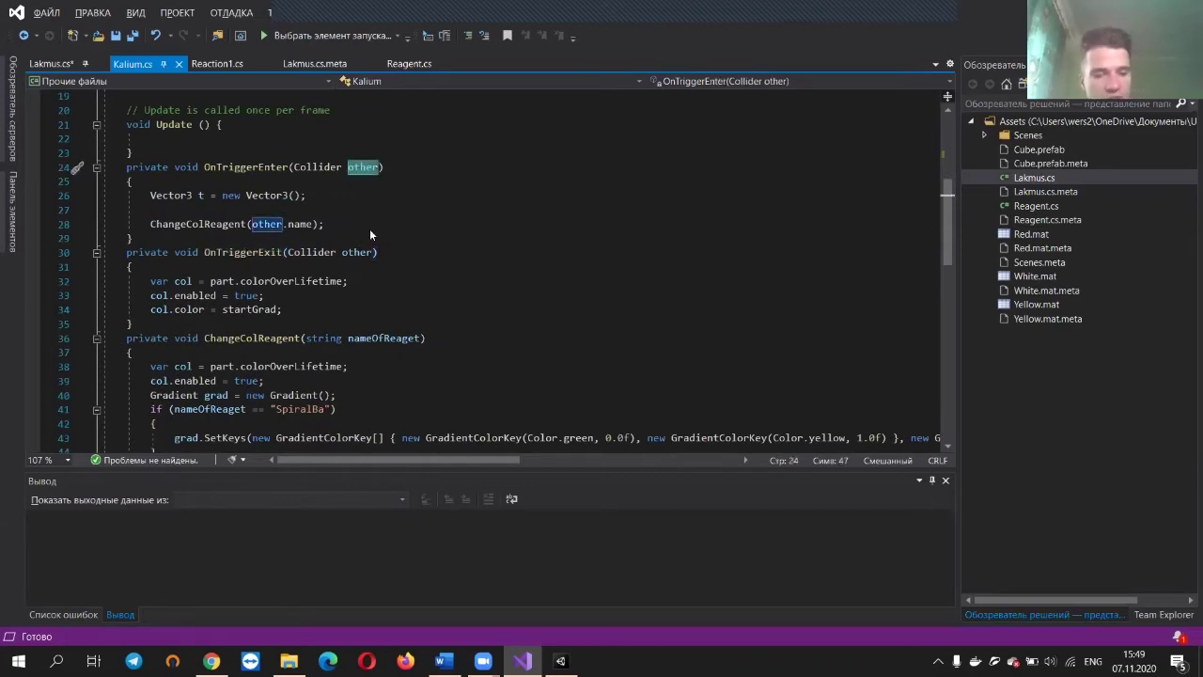
# Switch to Unity and inspect the burner's spherical collider above the wick again
pyautogui.hotkey('alt', 'Tab')
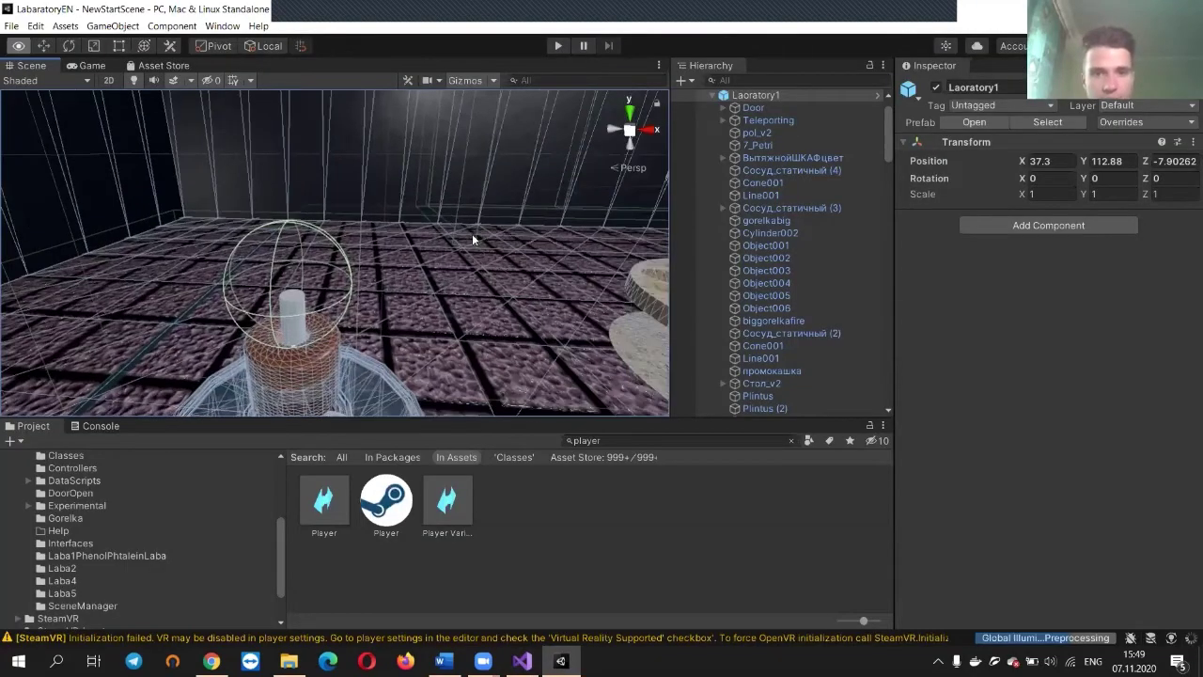
pyautogui.scroll(-5, 472, 235)
pyautogui.scroll(3, 193, 208)
pyautogui.moveTo(193, 208)
pyautogui.mouseDown(button='right')
pyautogui.moveTo(86, 160)
pyautogui.moveTo(212, 201)
pyautogui.mouseUp(button='right')
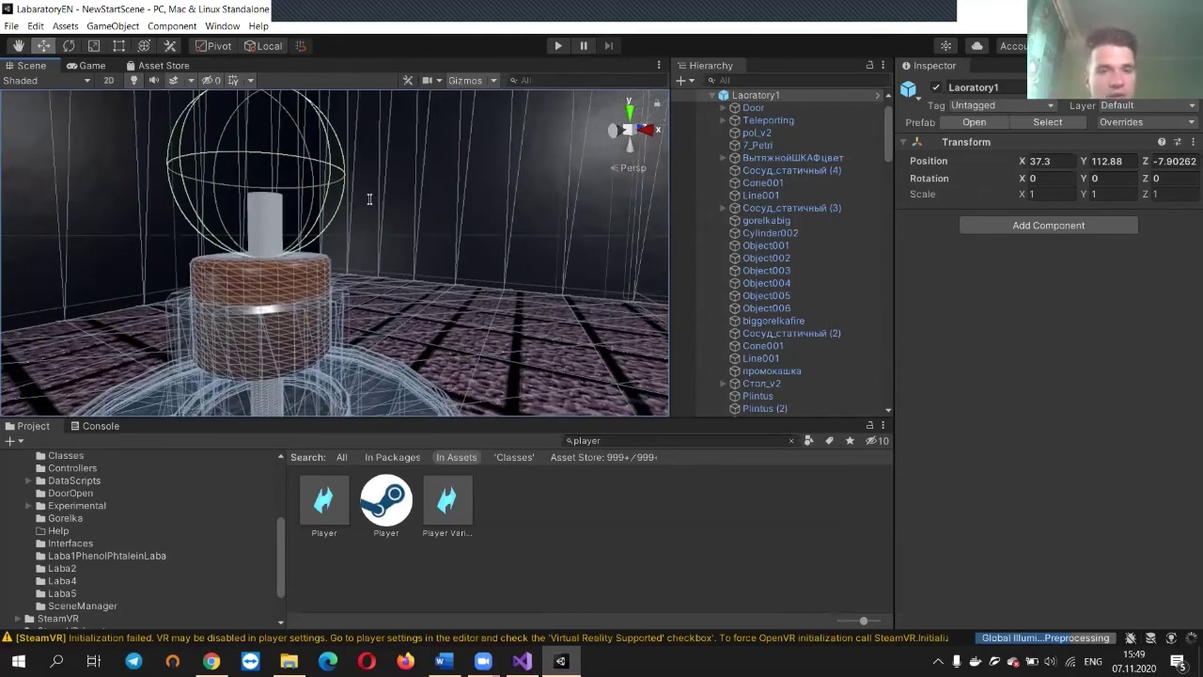
# Go back to Visual Studio and highlight ChangeColReagent and its other.name argument in OnTriggerEnter
pyautogui.hotkey('alt', 'Tab')
pyautogui.press('Up')
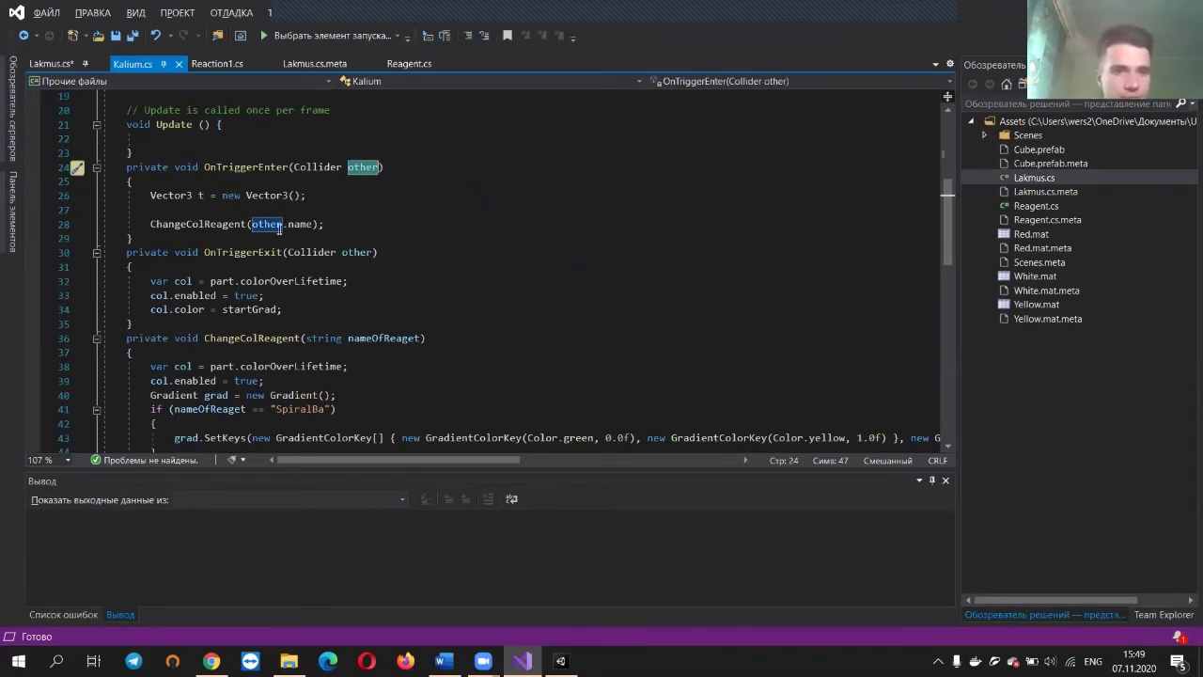
pyautogui.doubleClick(191, 222)
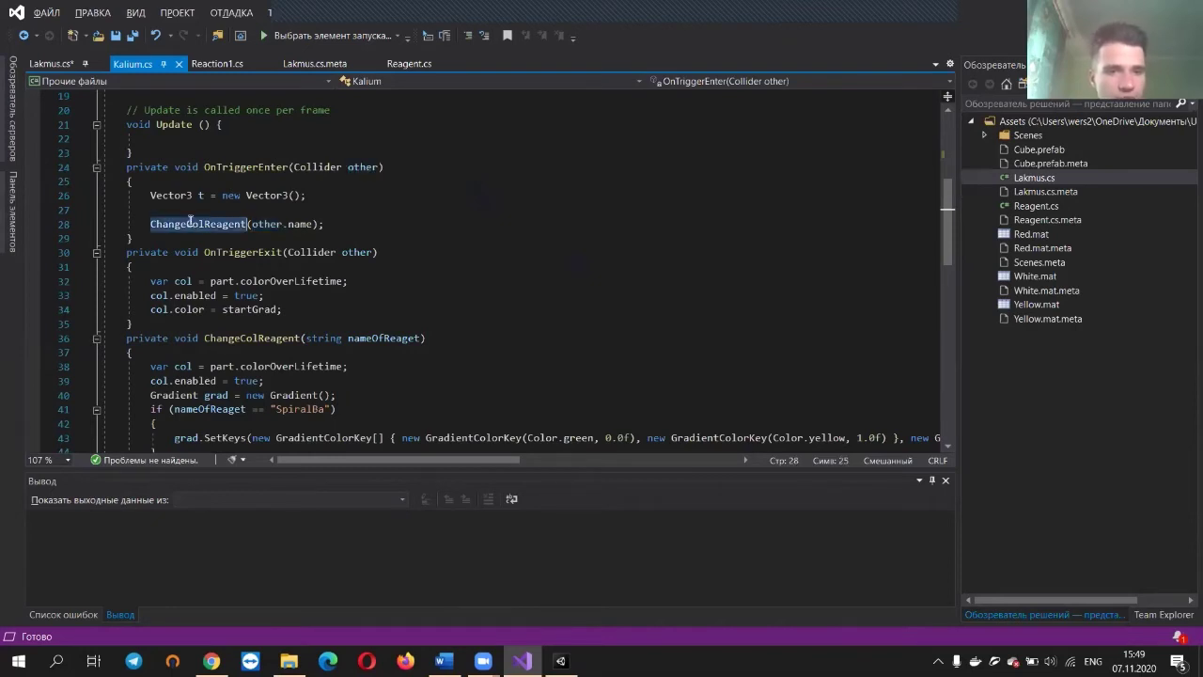
pyautogui.click(211, 223)
pyautogui.hotkey('ctrl', 'w')
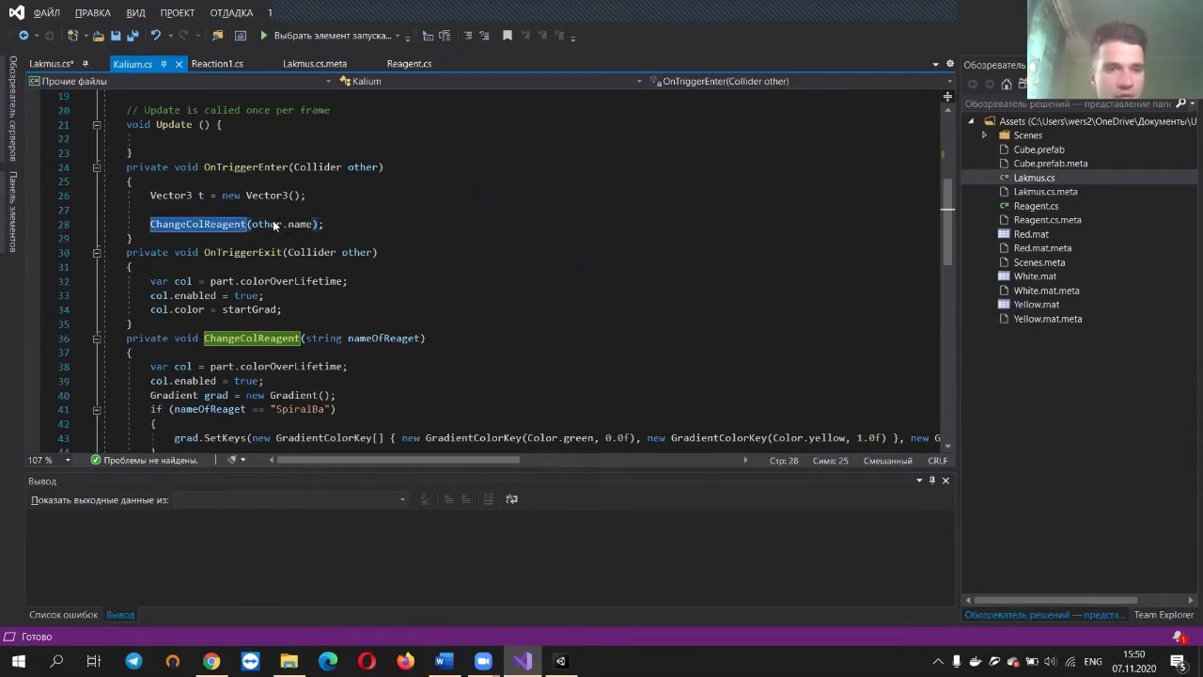
pyautogui.doubleClick(275, 225)
# Return to Unity, select the middle spiral's cylinder in the scene and check the SpiralNatrium, SpiralKalium and SpiralLitium names under Podstavka_probirki
pyautogui.hotkey('alt', 'Tab')
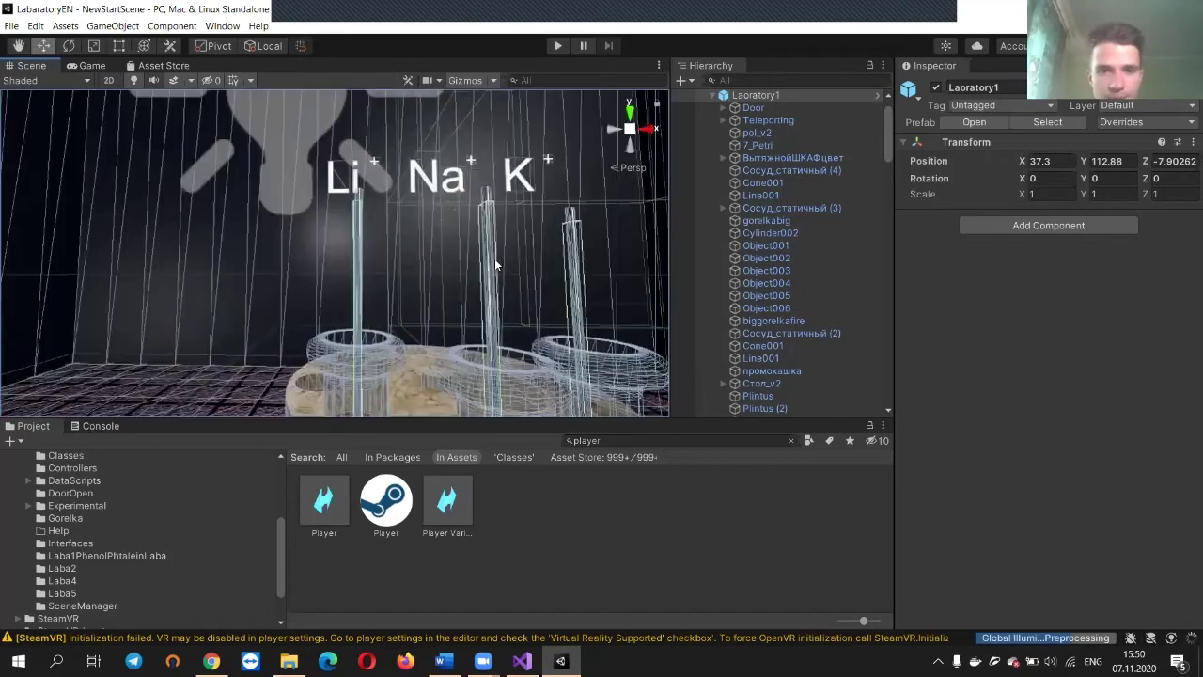
pyautogui.click(489, 274)
pyautogui.click(494, 273)
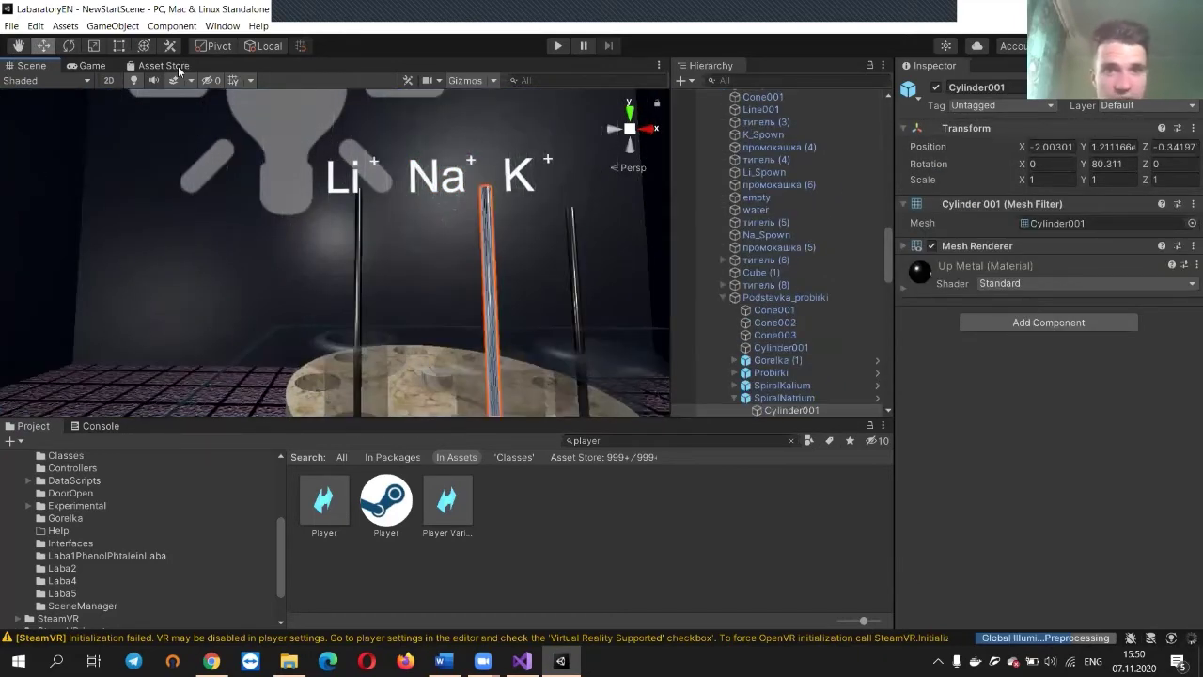
pyautogui.click(796, 400)
pyautogui.click(787, 388)
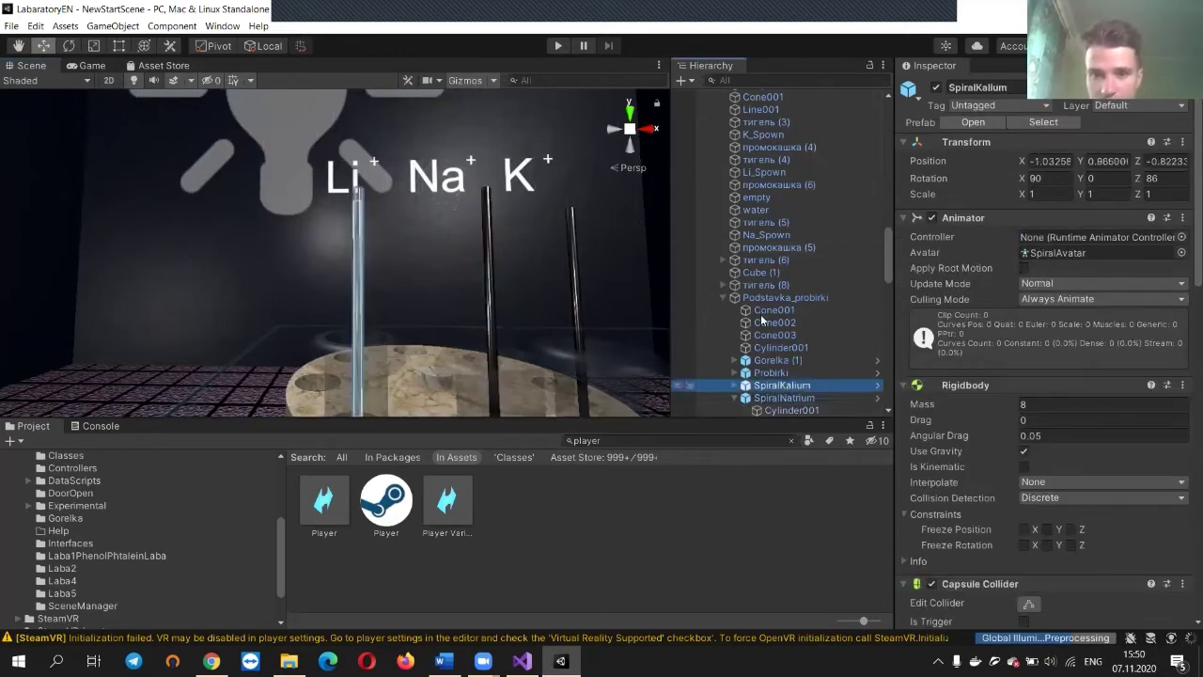
pyautogui.scroll(-2, 762, 319)
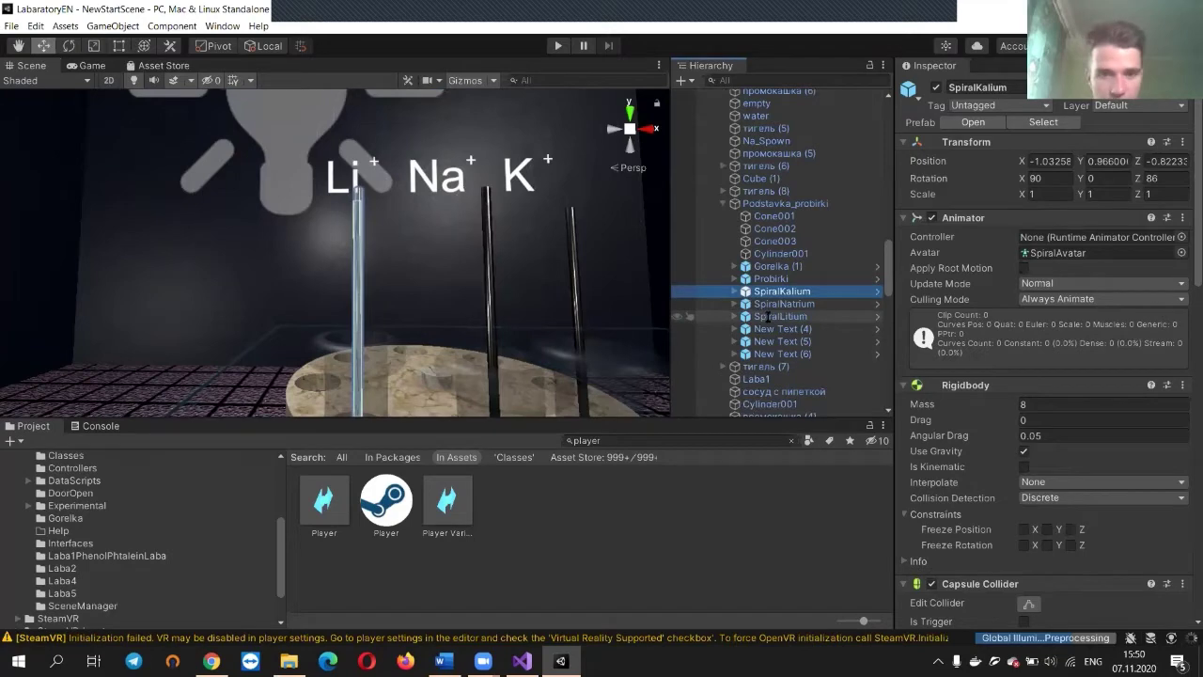
# Switch to Visual Studio and highlight the SpiralKalium, SpiralNatrium and SpiralLitium conditions in the ChangeColReagent method
pyautogui.hotkey('alt', 'Tab')
pyautogui.scroll(-4, 395, 323)
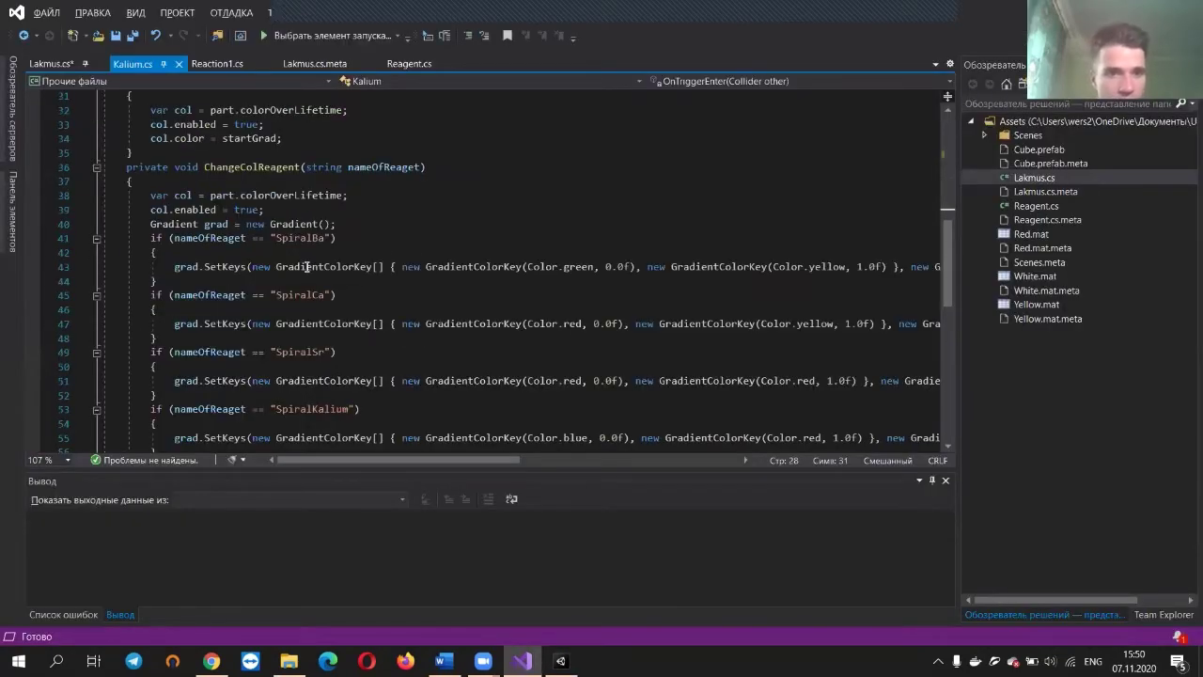
pyautogui.scroll(-3, 311, 268)
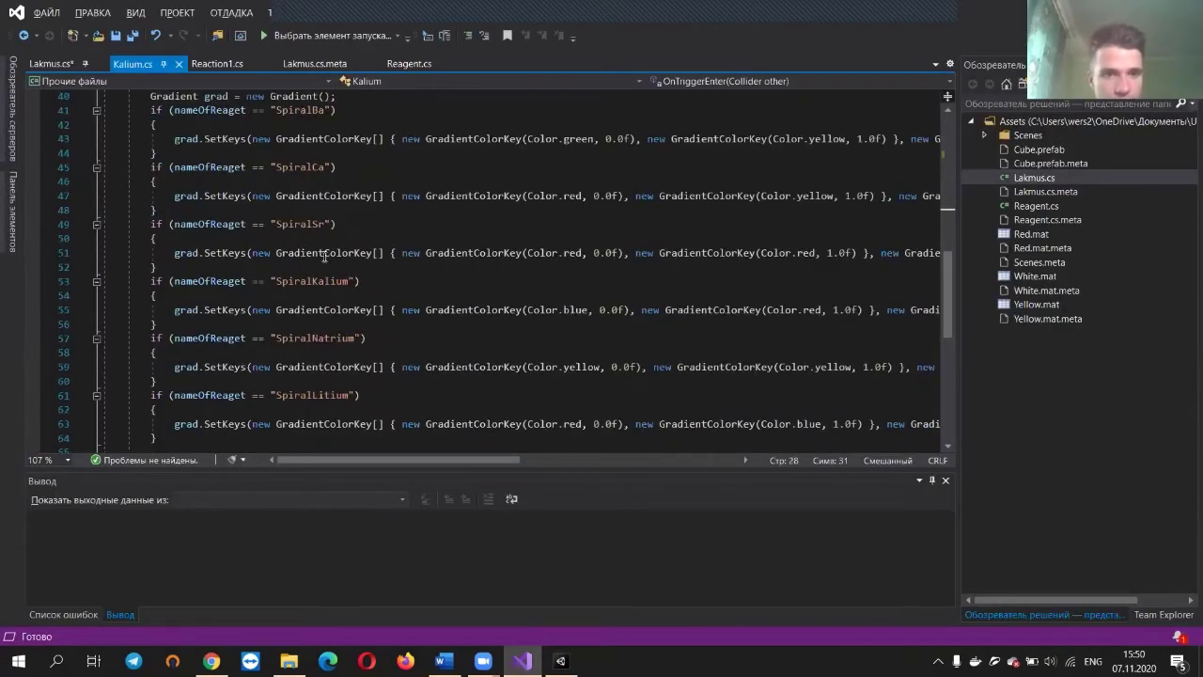
pyautogui.scroll(-2, 325, 256)
pyautogui.scroll(-1, 146, 151)
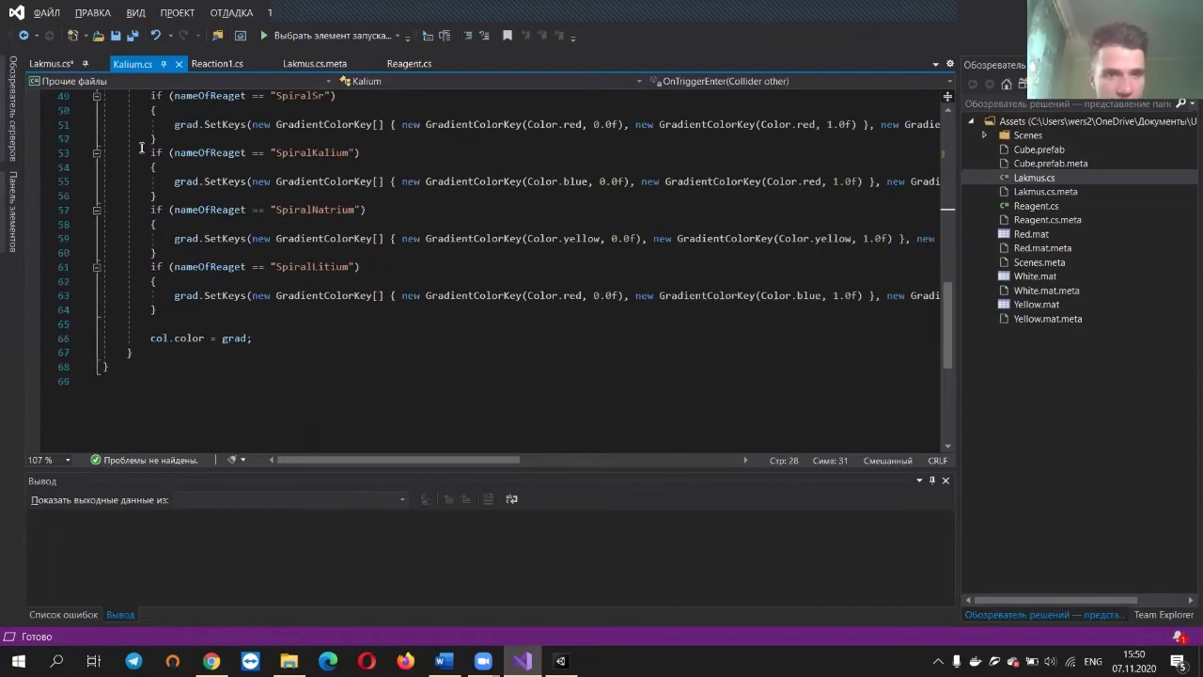
pyautogui.moveTo(152, 151); pyautogui.dragTo(392, 261)
pyautogui.keyDown('shift'); pyautogui.click(442, 309); pyautogui.keyUp('shift')
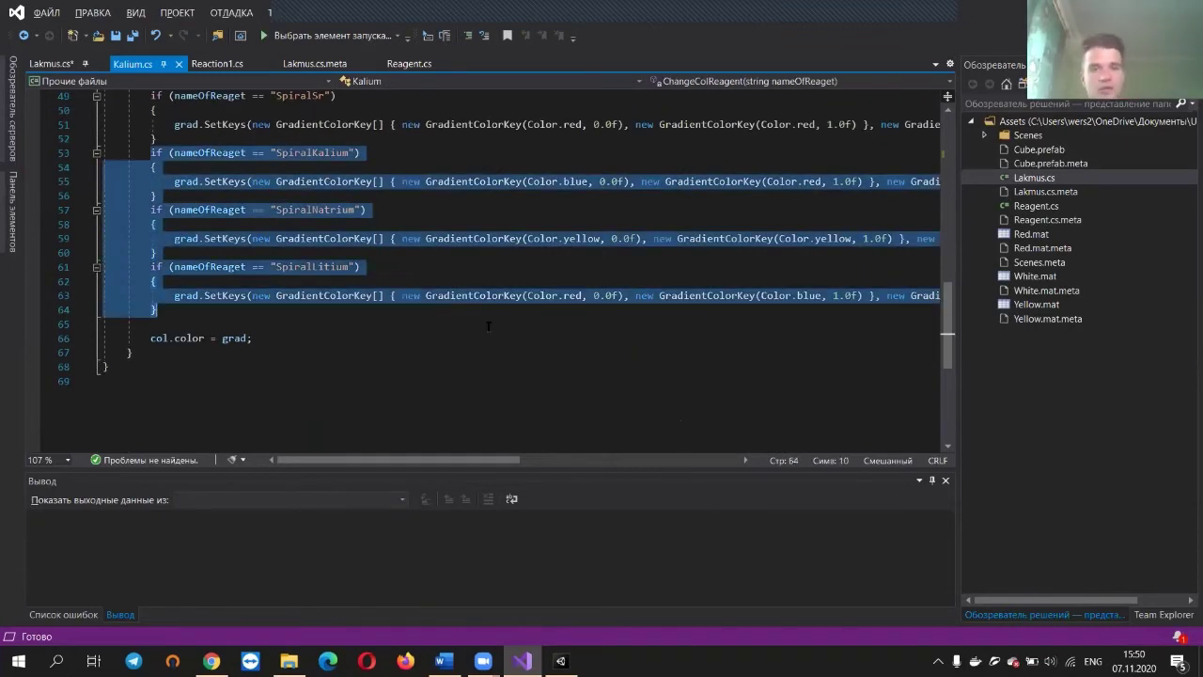
pyautogui.press('Down')
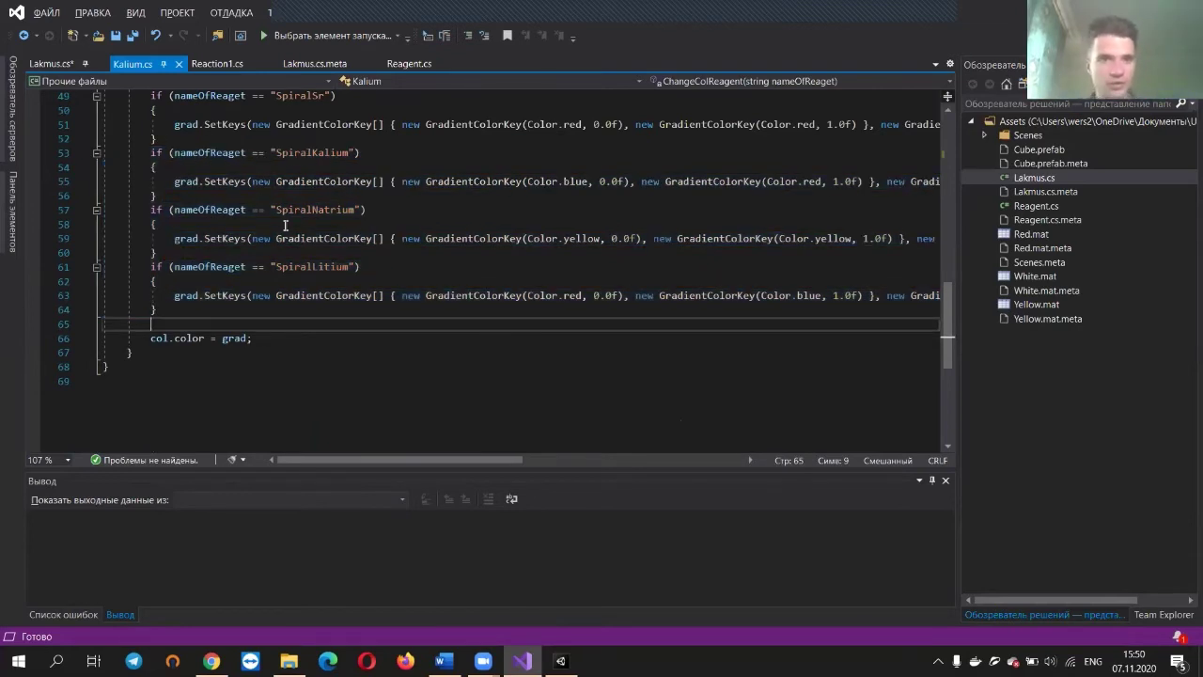
# Highlight the grad.SetKeys call in the SpiralBa condition of ChangeColReagent and review its gradient colour keys
pyautogui.scroll(1, 348, 215)
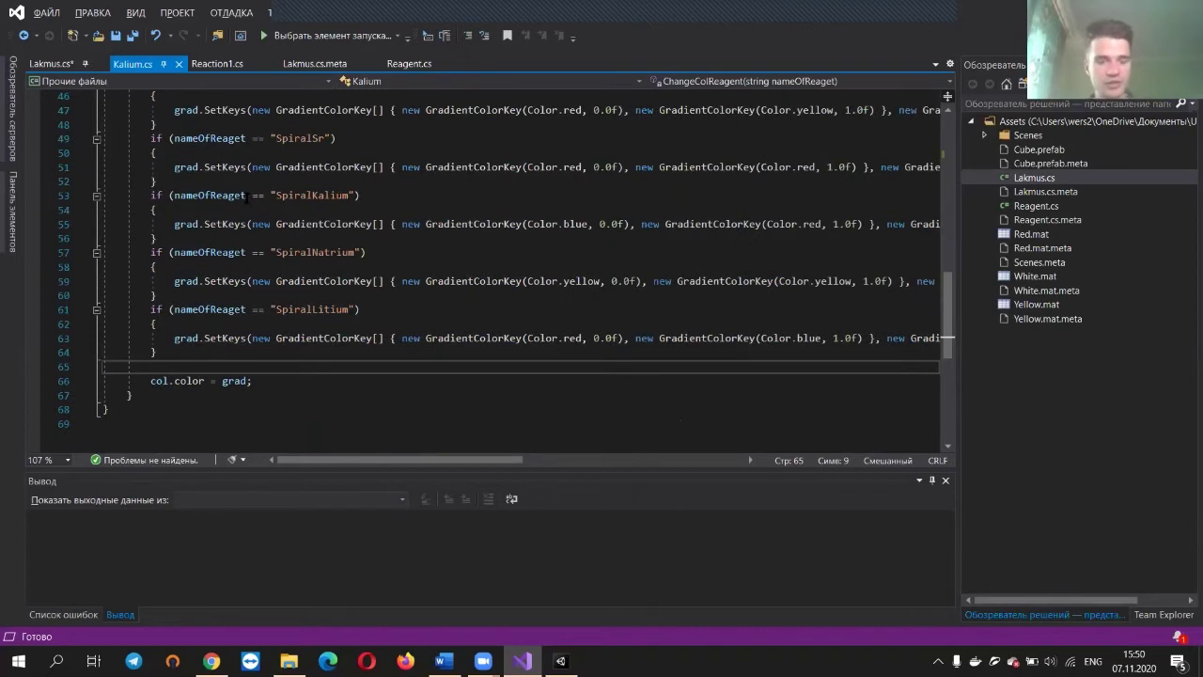
pyautogui.scroll(2, 248, 195)
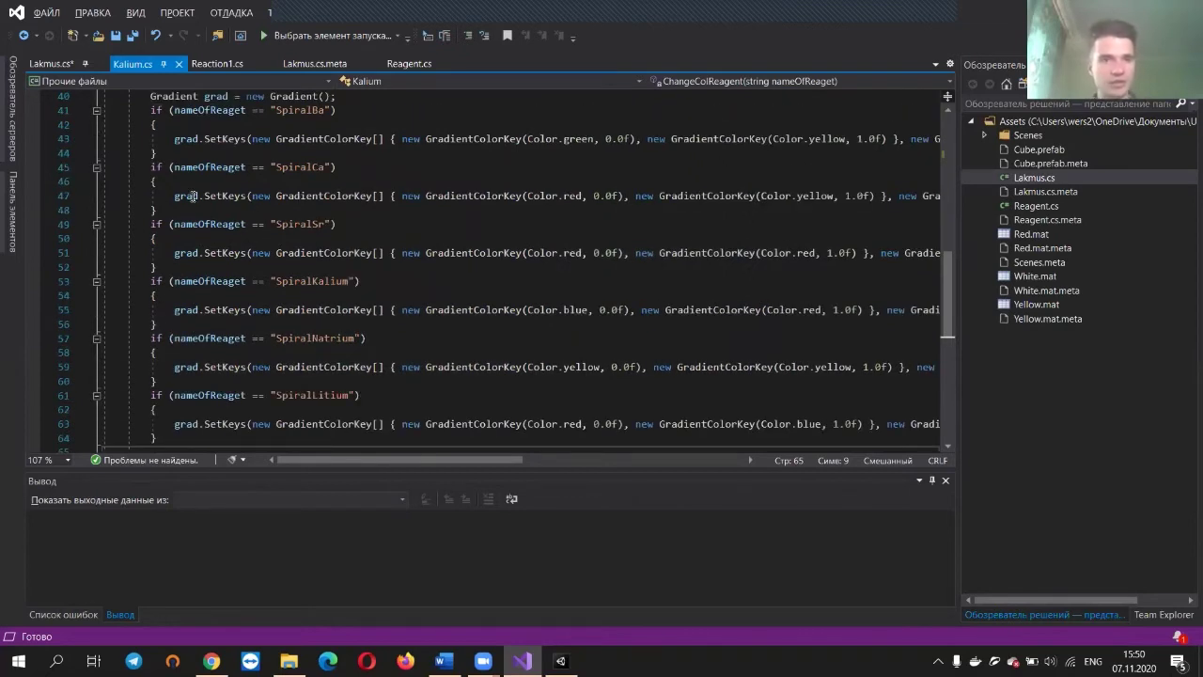
pyautogui.scroll(1, 200, 185)
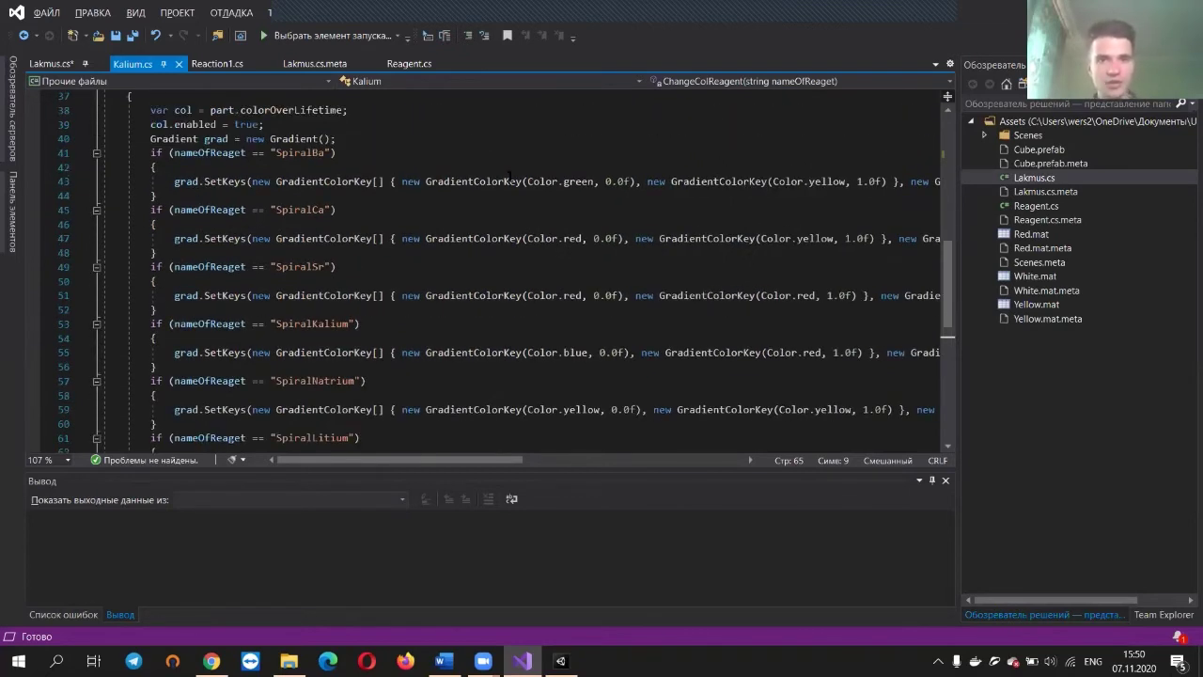
pyautogui.moveTo(174, 182); pyautogui.dragTo(464, 181)
pyautogui.click(773, 181)
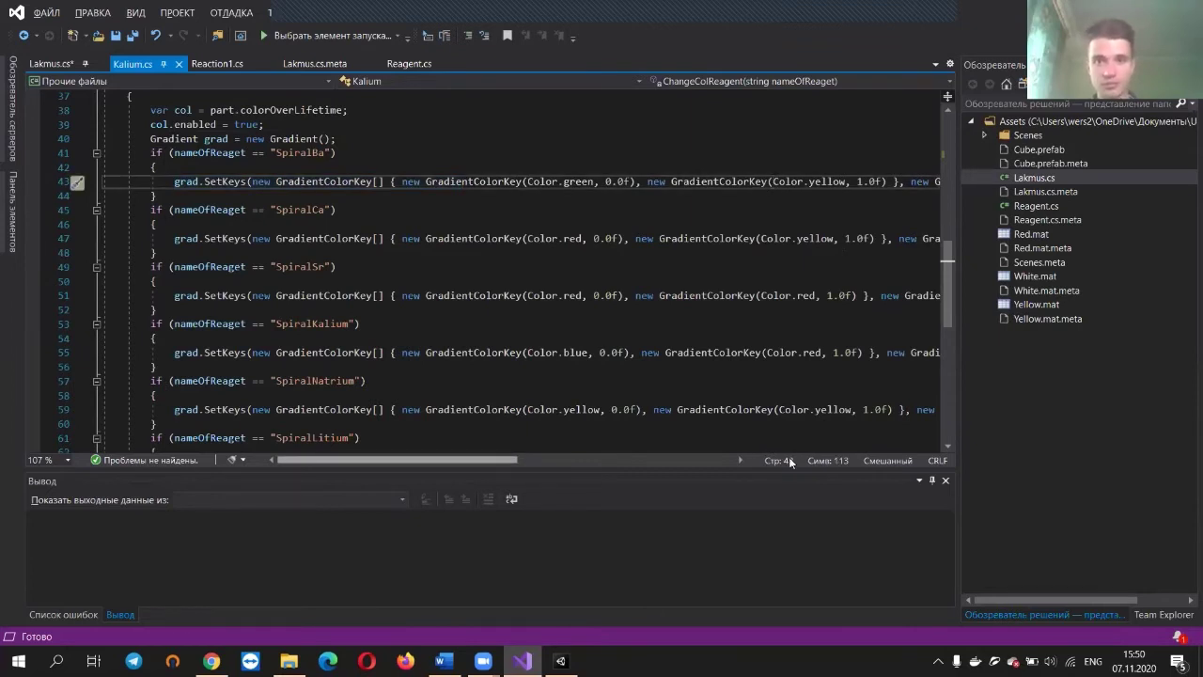
pyautogui.hscroll(5, 422, 444)
pyautogui.hscroll(-5, 422, 444)
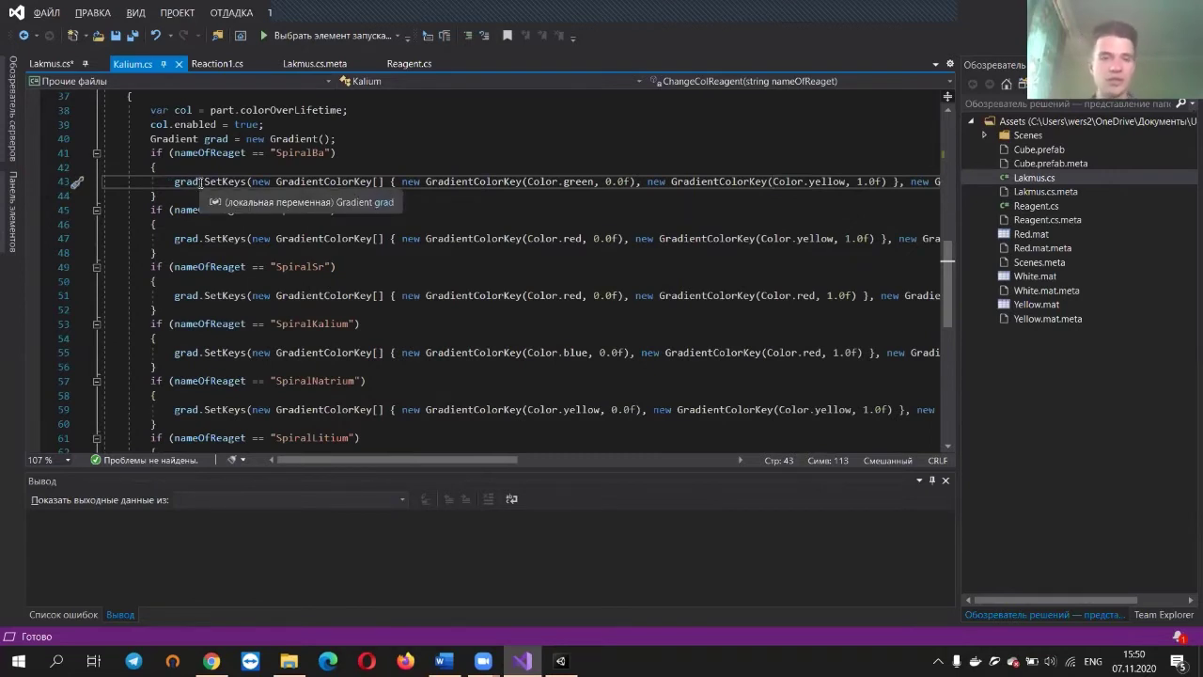
# Switch to Unity and examine the burner next to the stand holding the Li, Na and K spirals
pyautogui.hotkey('alt', 'Tab')
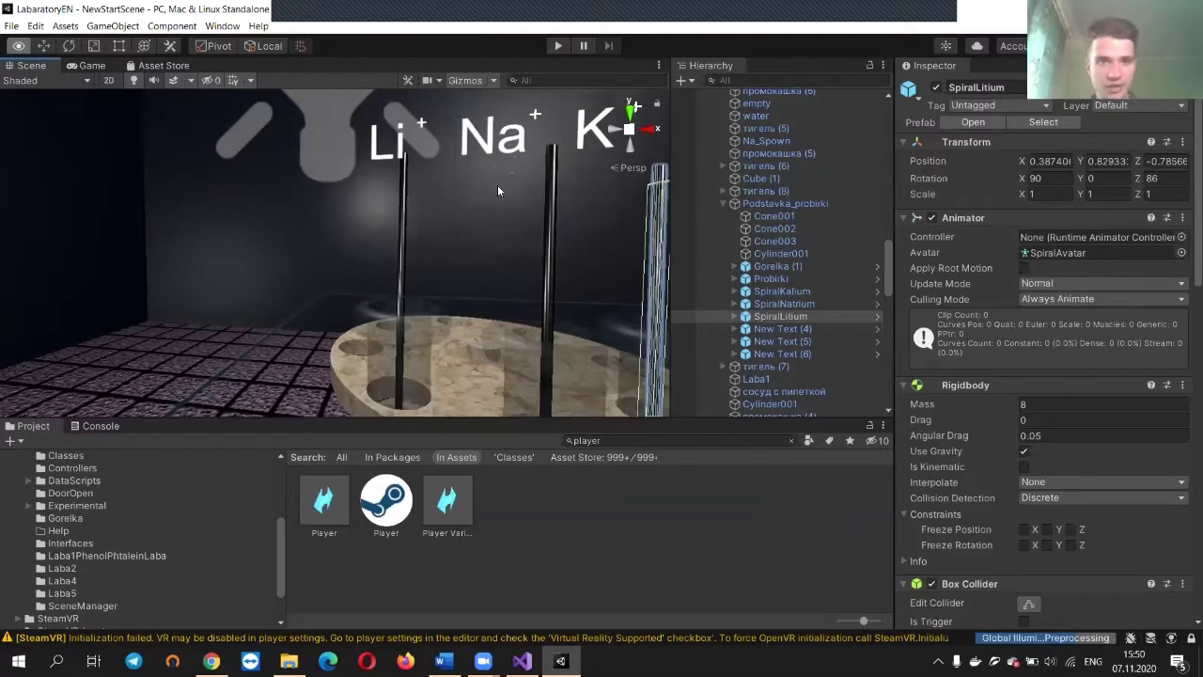
pyautogui.moveTo(453, 280); pyautogui.dragTo(498, 184, button='right')
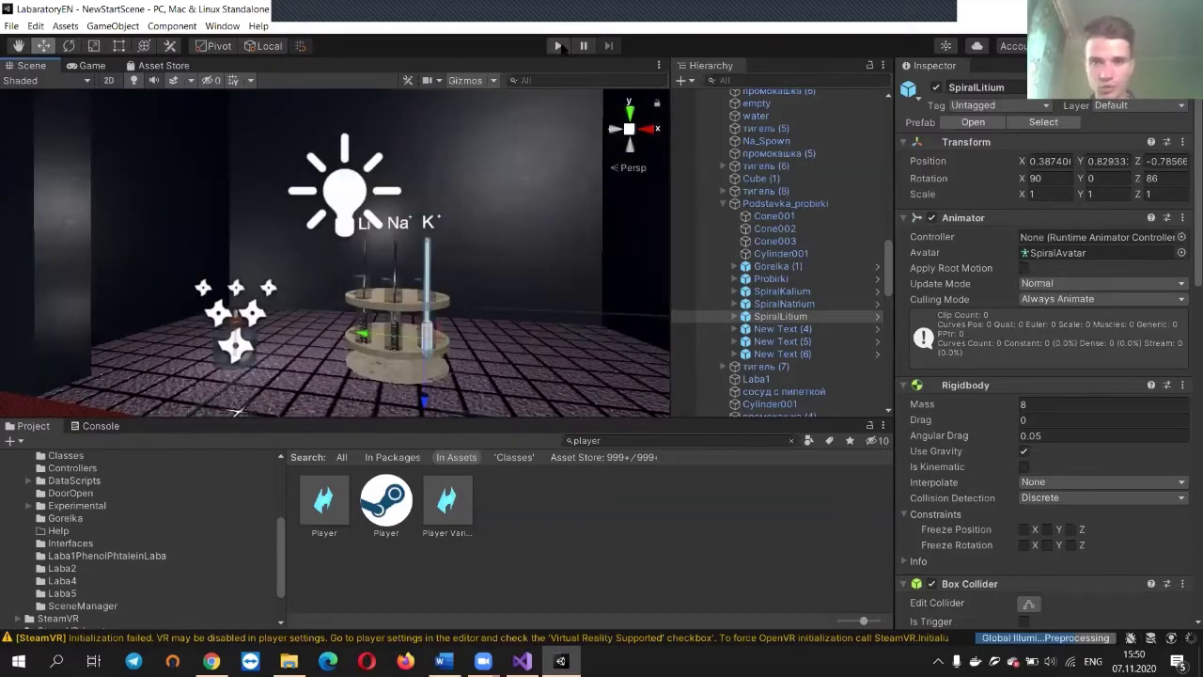
pyautogui.moveTo(380, 172); pyautogui.dragTo(393, 223, button='right')
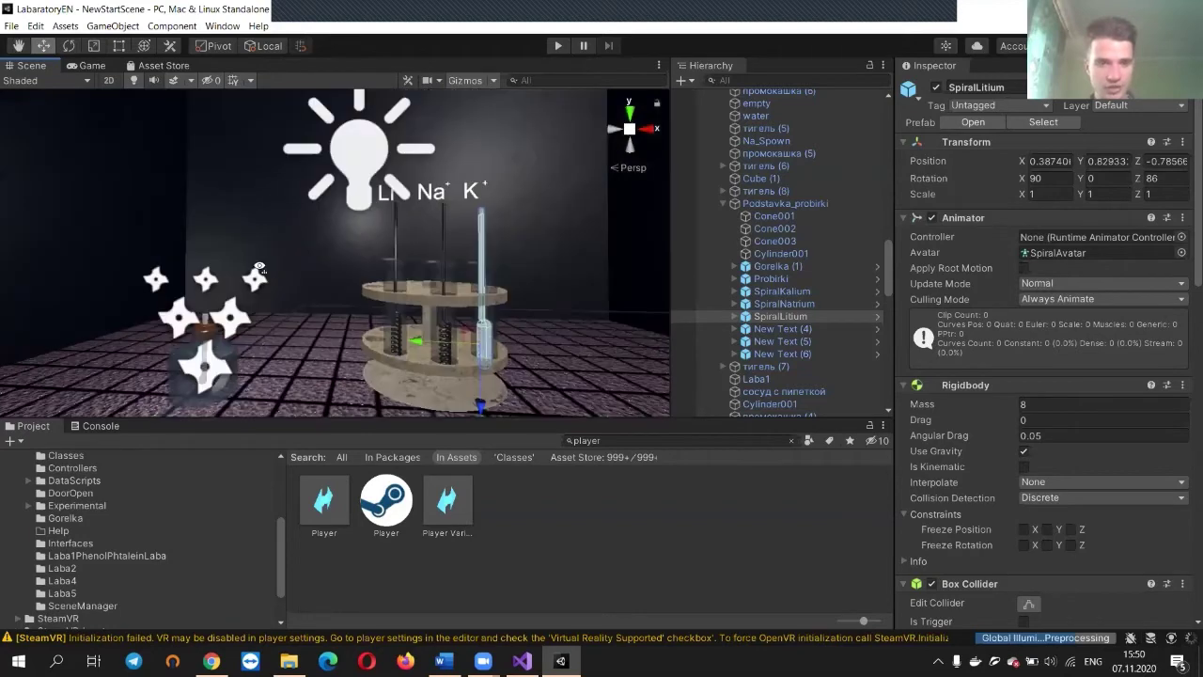
pyautogui.keyDown('alt'); pyautogui.moveTo(259, 268); pyautogui.dragTo(280, 286); pyautogui.keyUp('alt')
pyautogui.moveTo(280, 286); pyautogui.dragTo(367, 280, button='right')
pyautogui.scroll(-3, 366, 278)
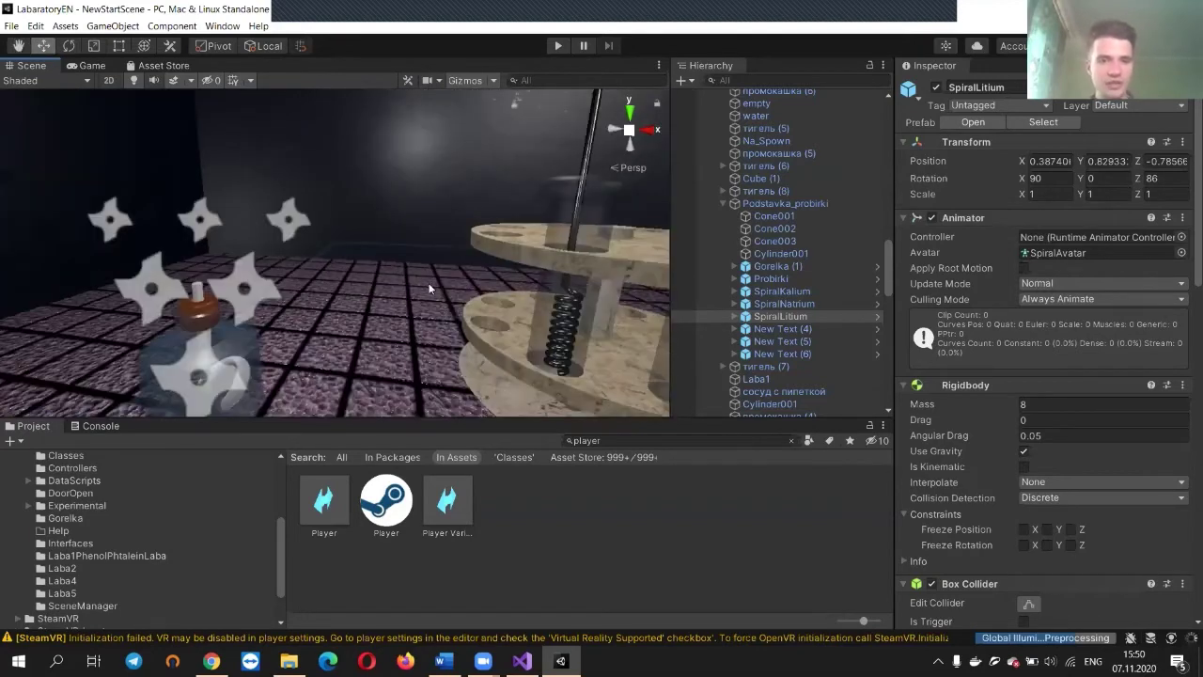
pyautogui.scroll(-3, 430, 284)
pyautogui.click(389, 254)
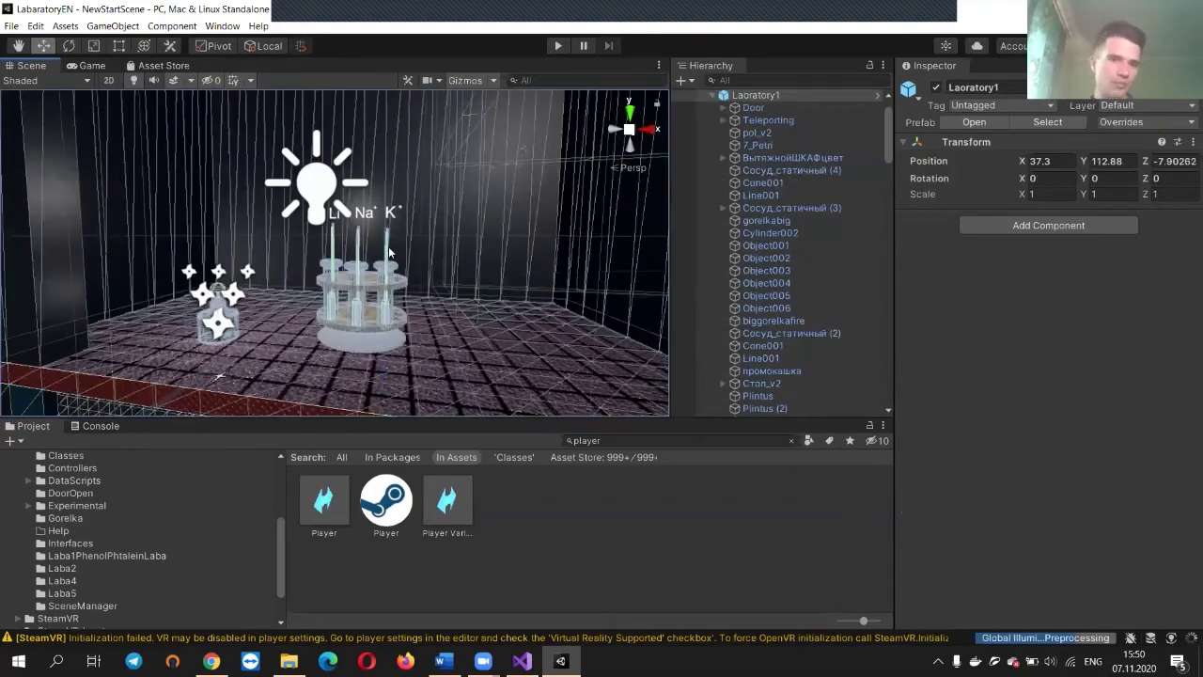
pyautogui.click(389, 247)
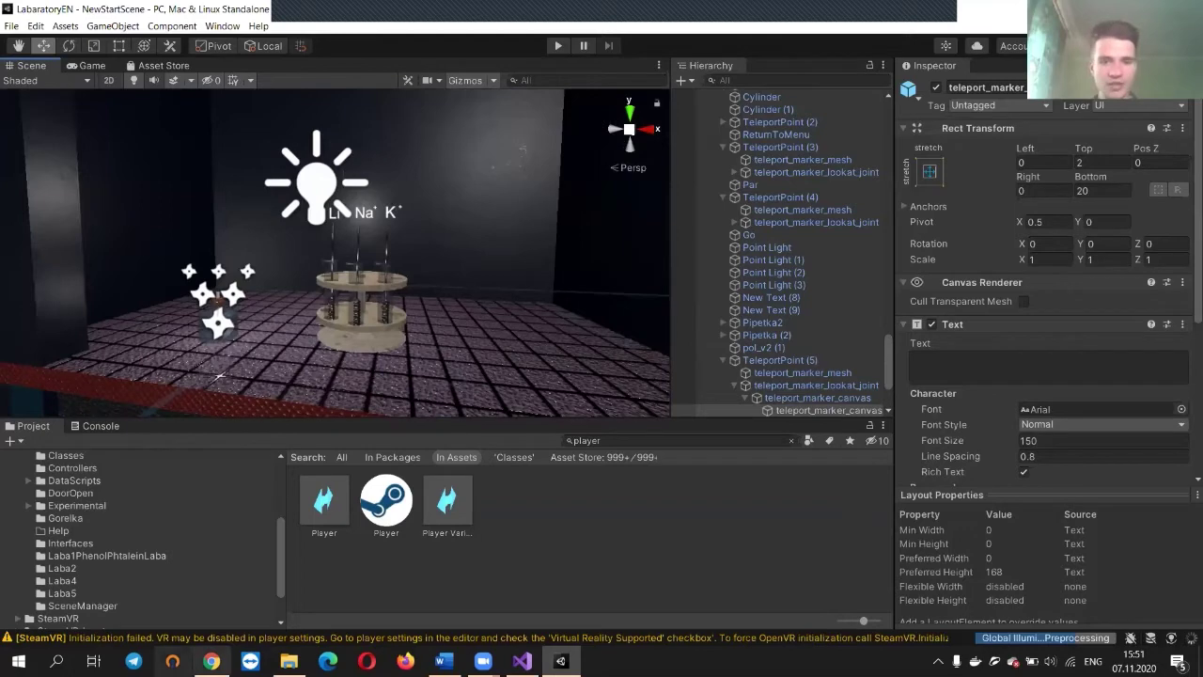
# Return to Visual Studio and highlight the grad variable and its Gradient type in ChangeColReagent
pyautogui.click(212, 661)
pyautogui.click(521, 661)
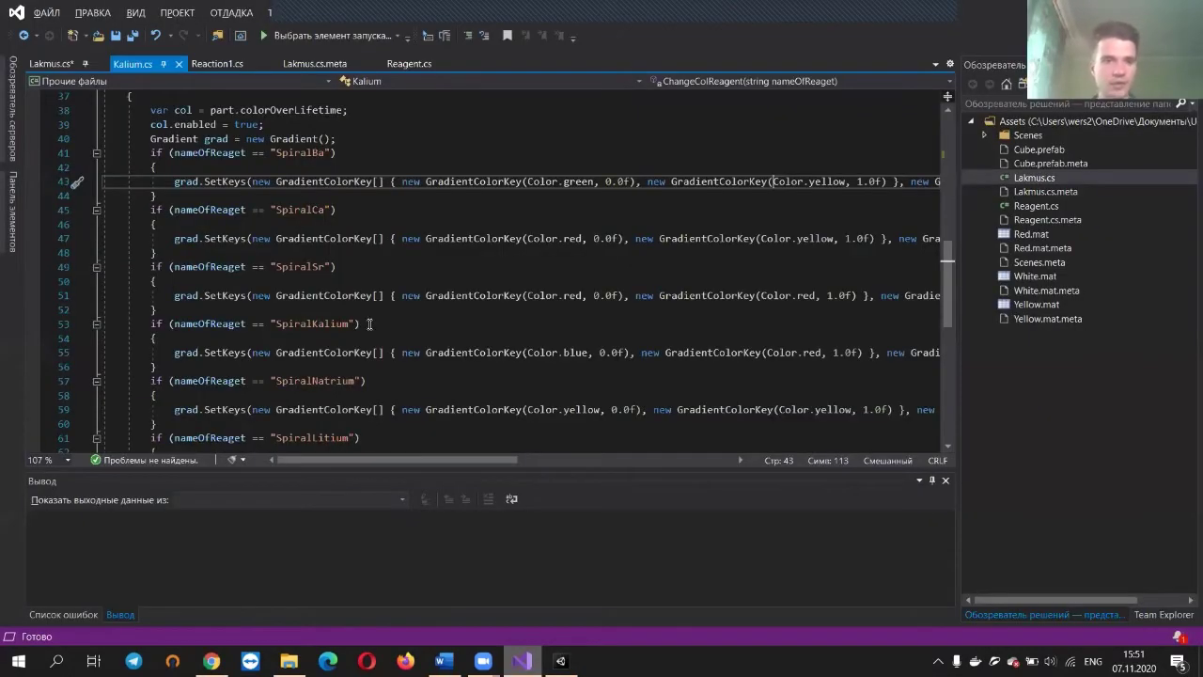
pyautogui.scroll(-2, 369, 324)
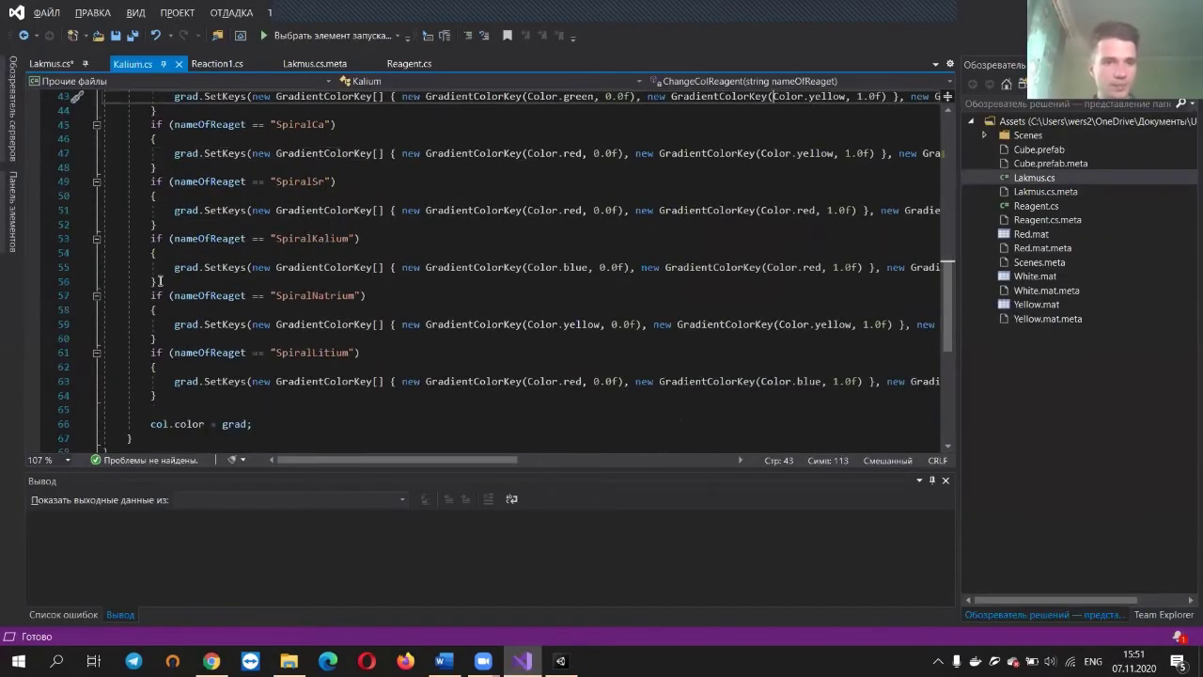
pyautogui.scroll(2, 201, 279)
pyautogui.doubleClick(187, 239)
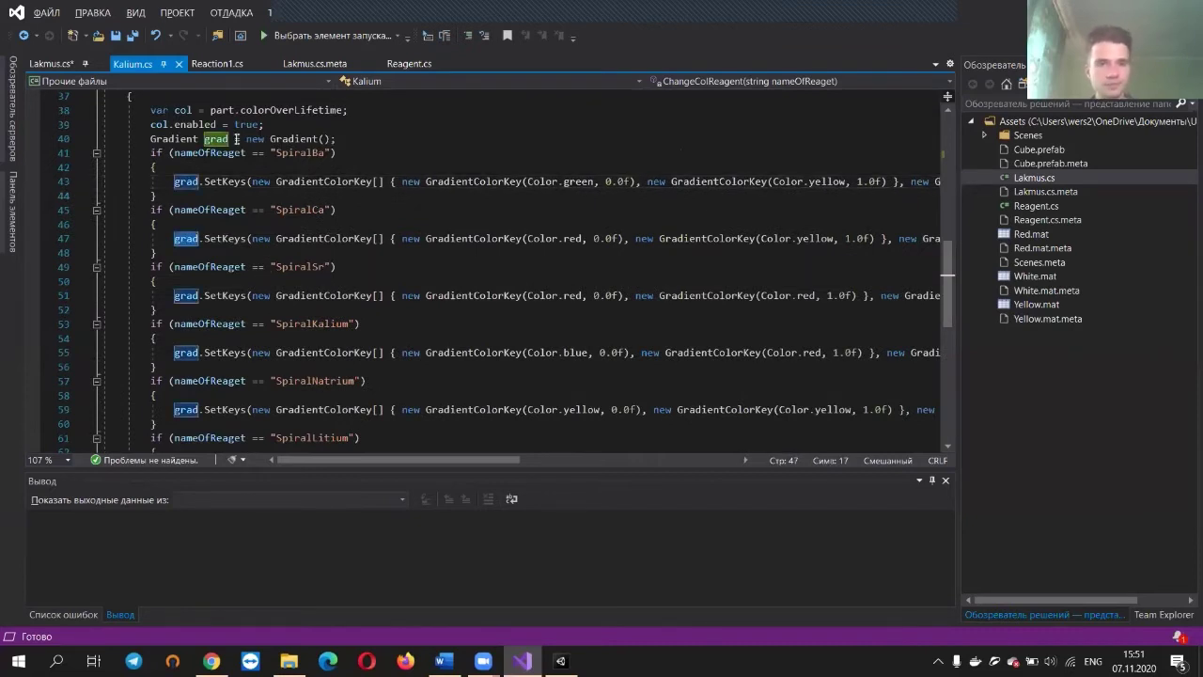
pyautogui.scroll(1, 211, 317)
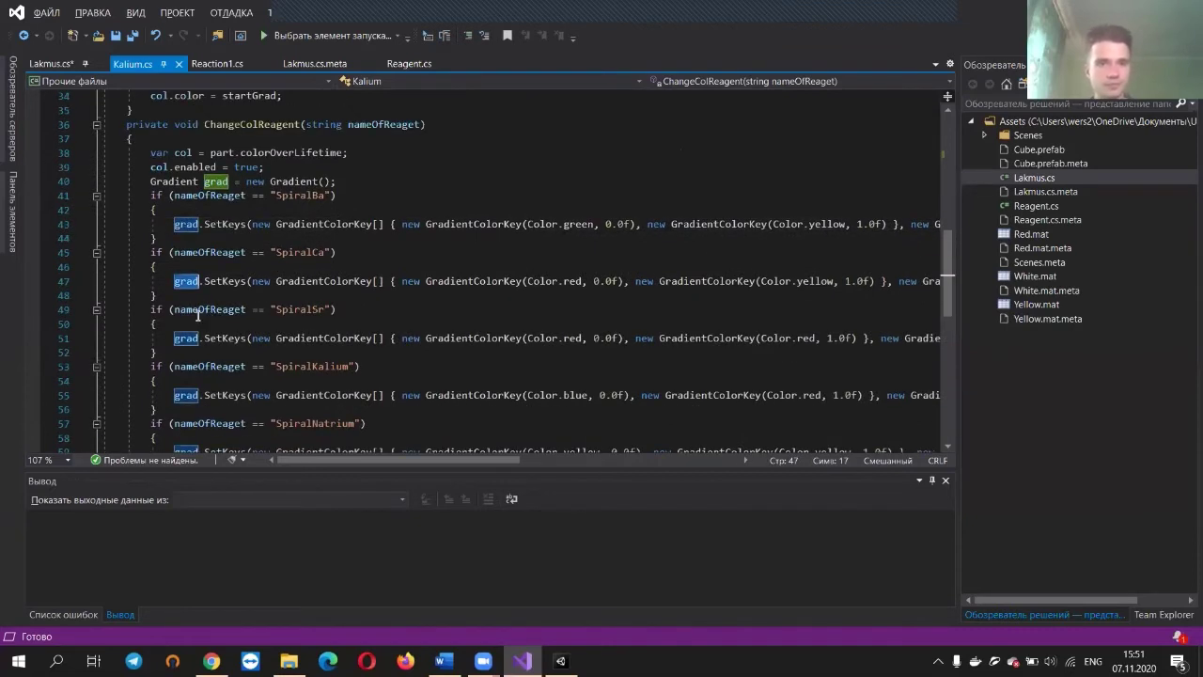
pyautogui.scroll(2, 197, 315)
pyautogui.doubleClick(202, 271)
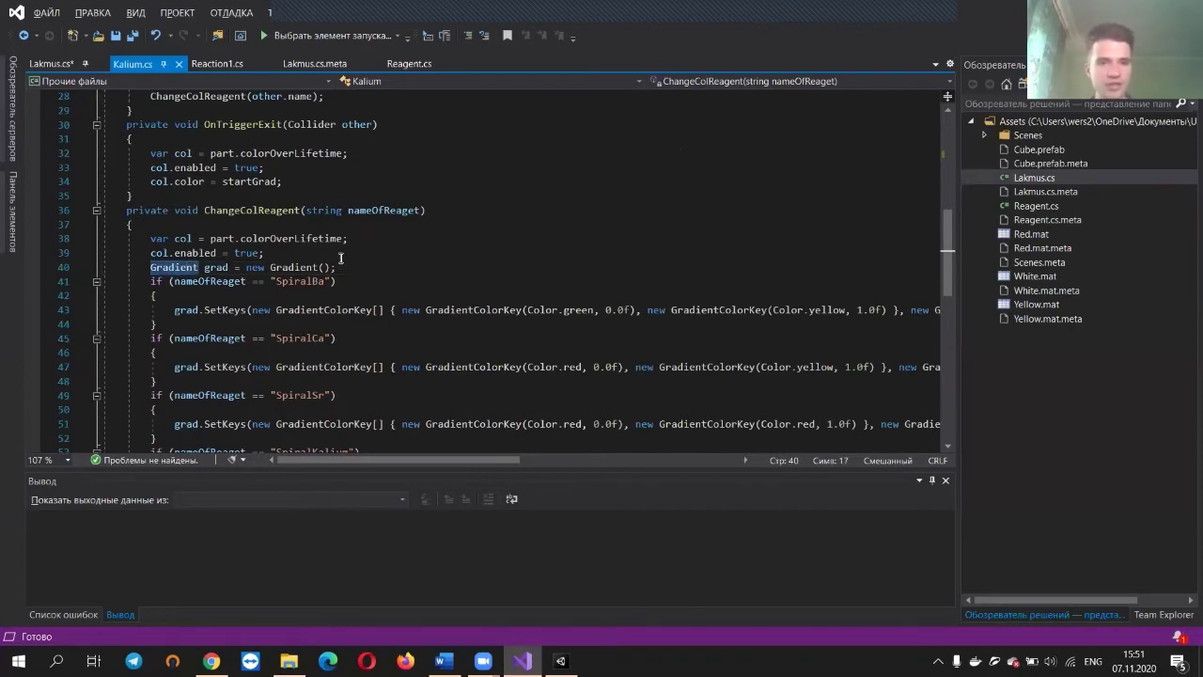
# Highlight the UnityEngine namespace among the using directives of Kalium.cs, then return to the ChangeColReagent method
pyautogui.scroll(4, 340, 258)
pyautogui.scroll(5, 327, 251)
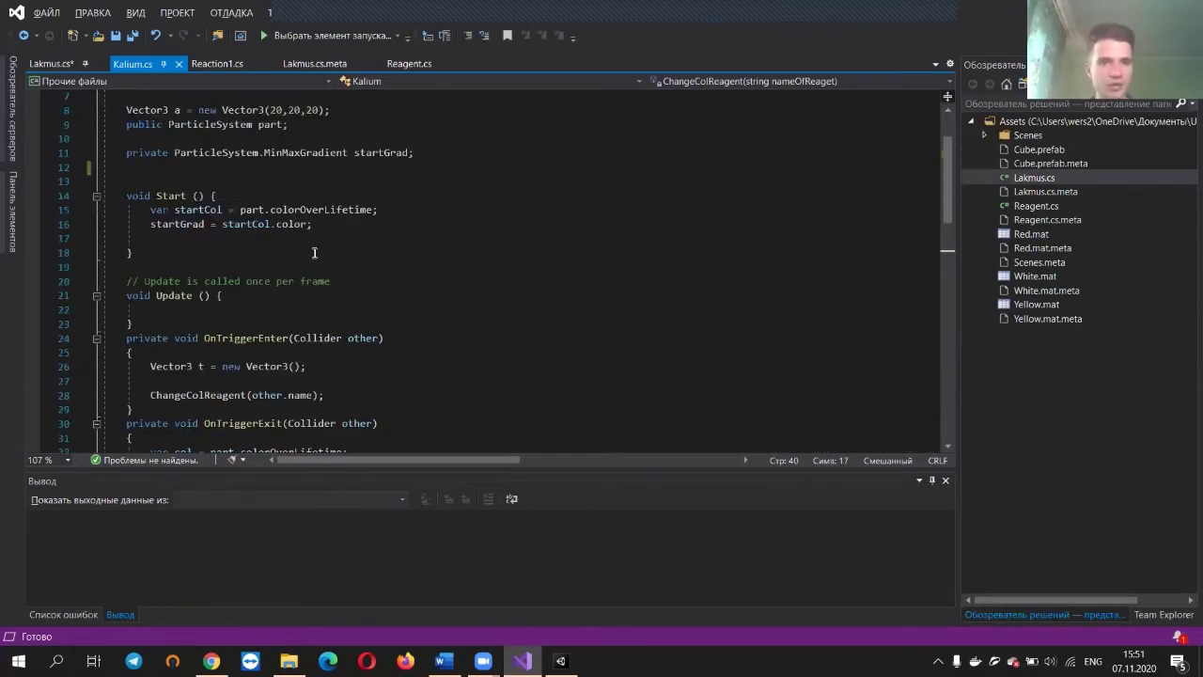
pyautogui.doubleClick(145, 125)
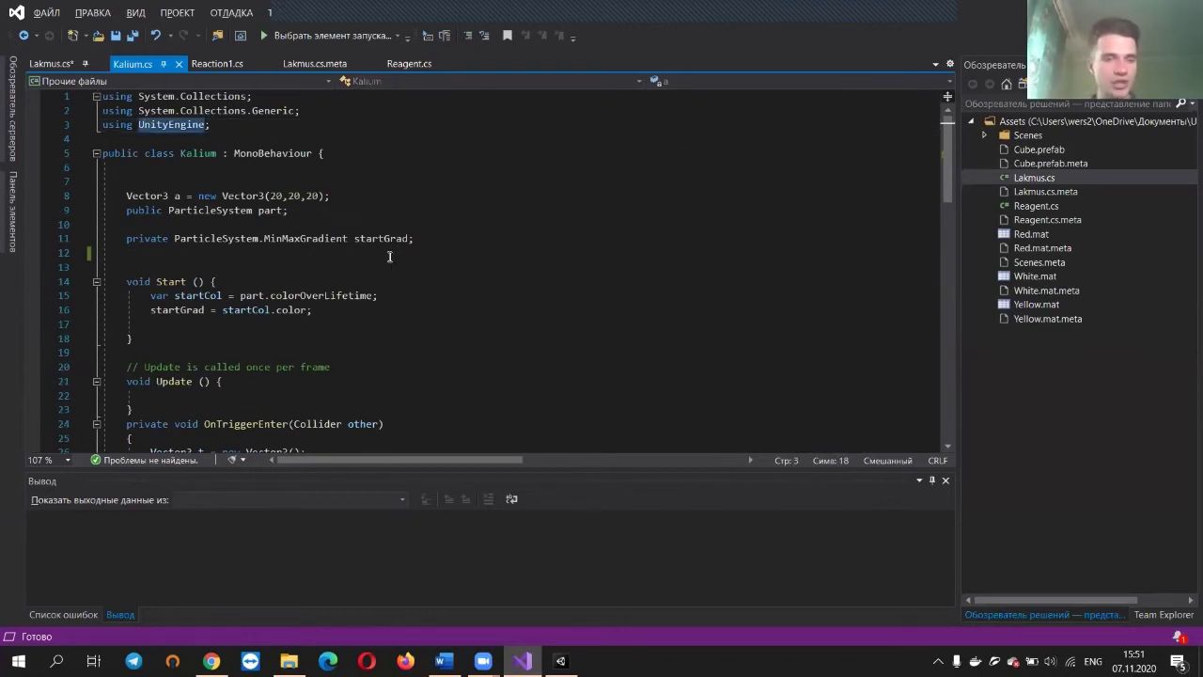
pyautogui.scroll(-11, 395, 258)
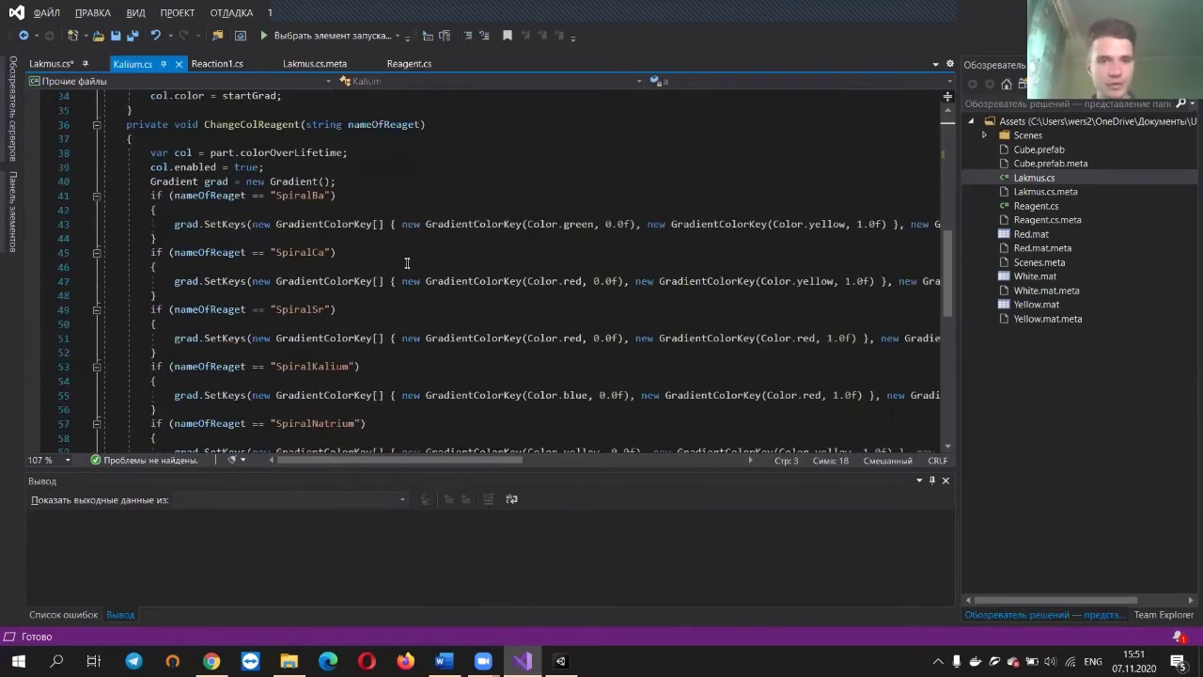
# Switch to Unity and view the spiral stand and burner up close in the scene
pyautogui.hotkey('alt', 'Tab')
pyautogui.hotkey('alt', 'Tab')
pyautogui.press('Tab')
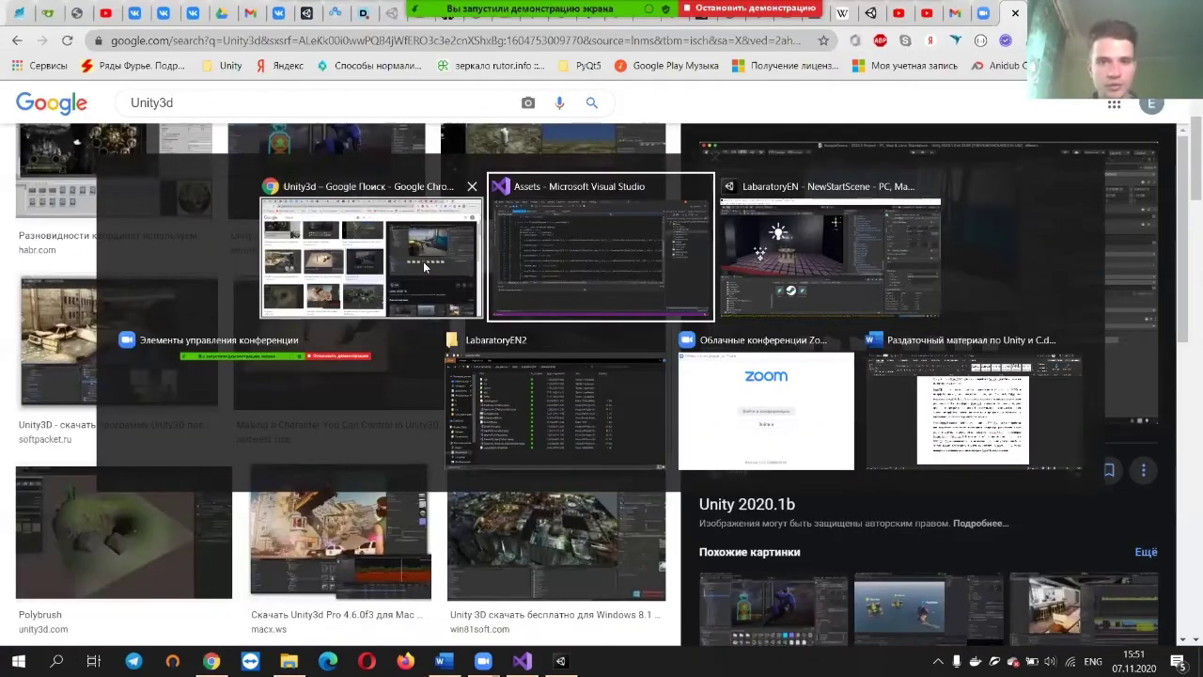
pyautogui.scroll(3, 449, 280)
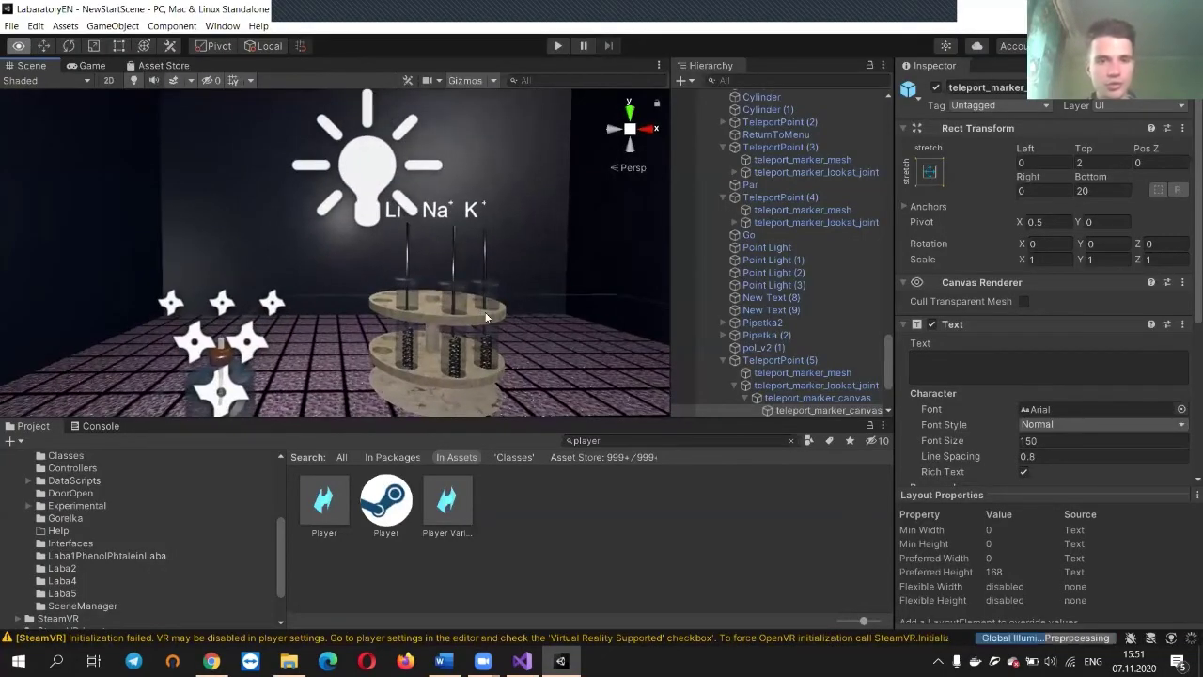
pyautogui.scroll(2, 470, 313)
pyautogui.scroll(3, 417, 304)
pyautogui.moveTo(416, 304); pyautogui.dragTo(685, 291, button='right')
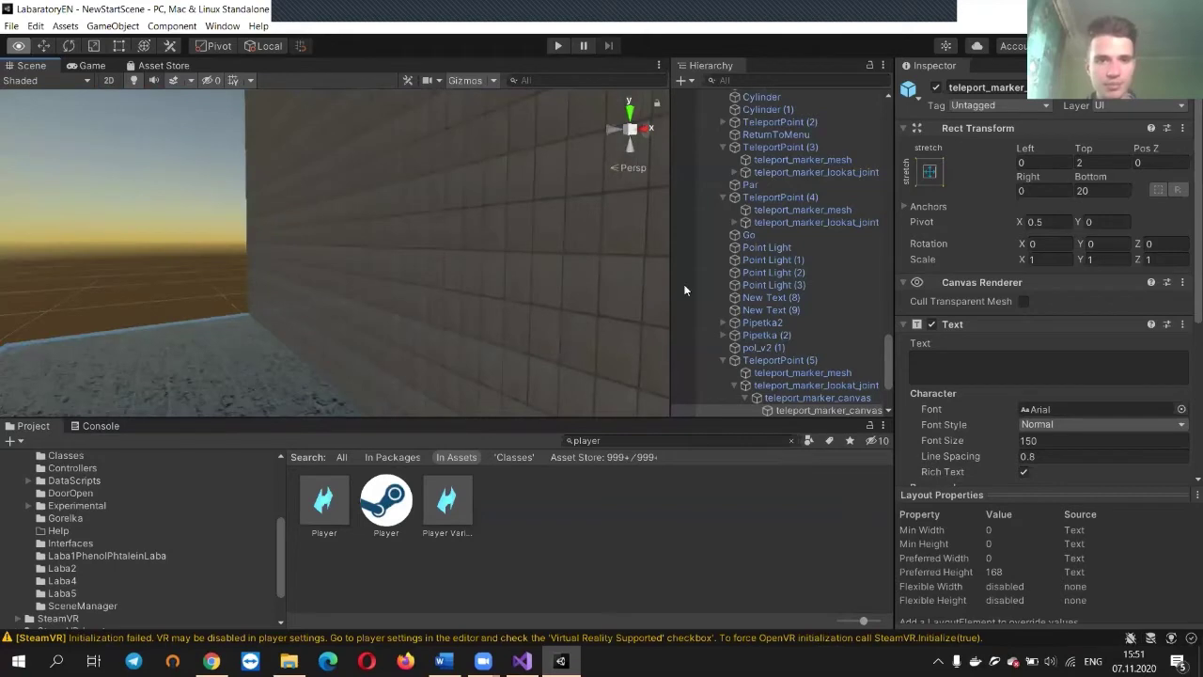
pyautogui.press('f')
pyautogui.moveTo(1043, 277); pyautogui.dragTo(414, 278, button='right')
pyautogui.press('w')
# Select the Laoratory1 model through the Li and K spirals in the scene and inspect the stand
pyautogui.click(401, 277)
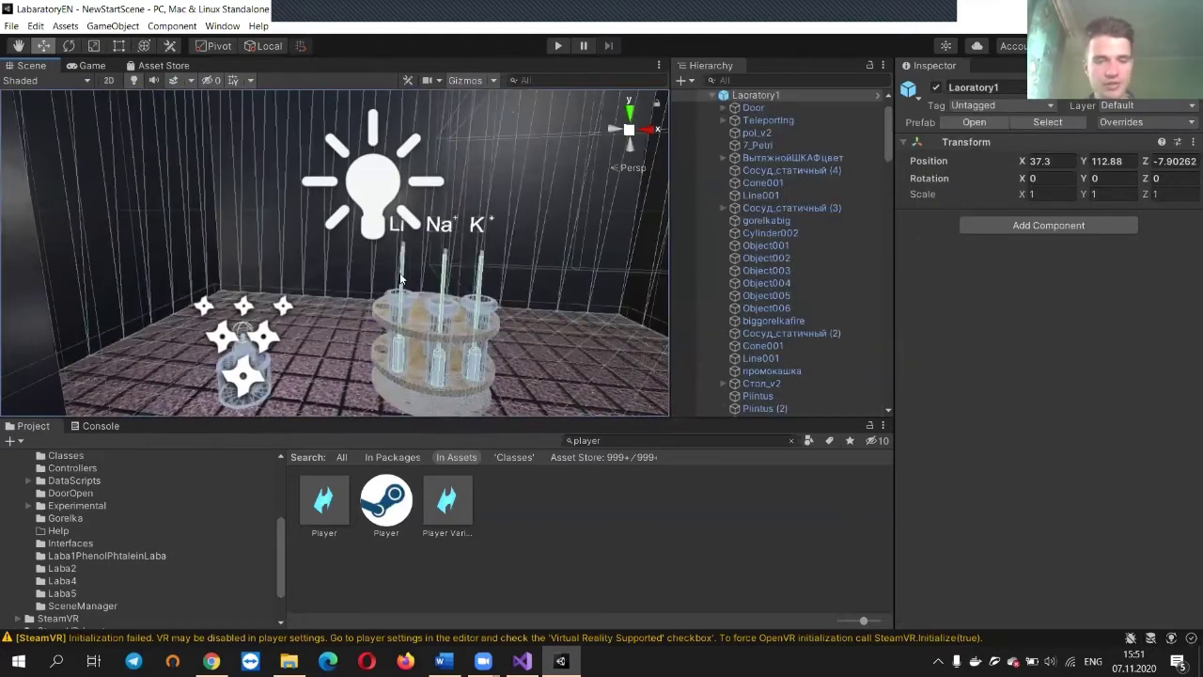
pyautogui.click(402, 273)
pyautogui.press('w')
pyautogui.moveTo(402, 274); pyautogui.dragTo(408, 237, button='right')
pyautogui.click(489, 270)
pyautogui.click(488, 270)
pyautogui.press('s')
pyautogui.press('w')
pyautogui.click(417, 280)
pyautogui.press('w')
pyautogui.keyDown('alt'); pyautogui.moveTo(408, 242); pyautogui.dragTo(426, 254); pyautogui.keyUp('alt')
# Go back to Visual Studio and highlight the OnTriggerEnter body, its other parameter and the other.name argument
pyautogui.hotkey('alt', 'Tab')
pyautogui.hotkey('alt', 'Tab')
pyautogui.hotkey('alt', 'Tab')
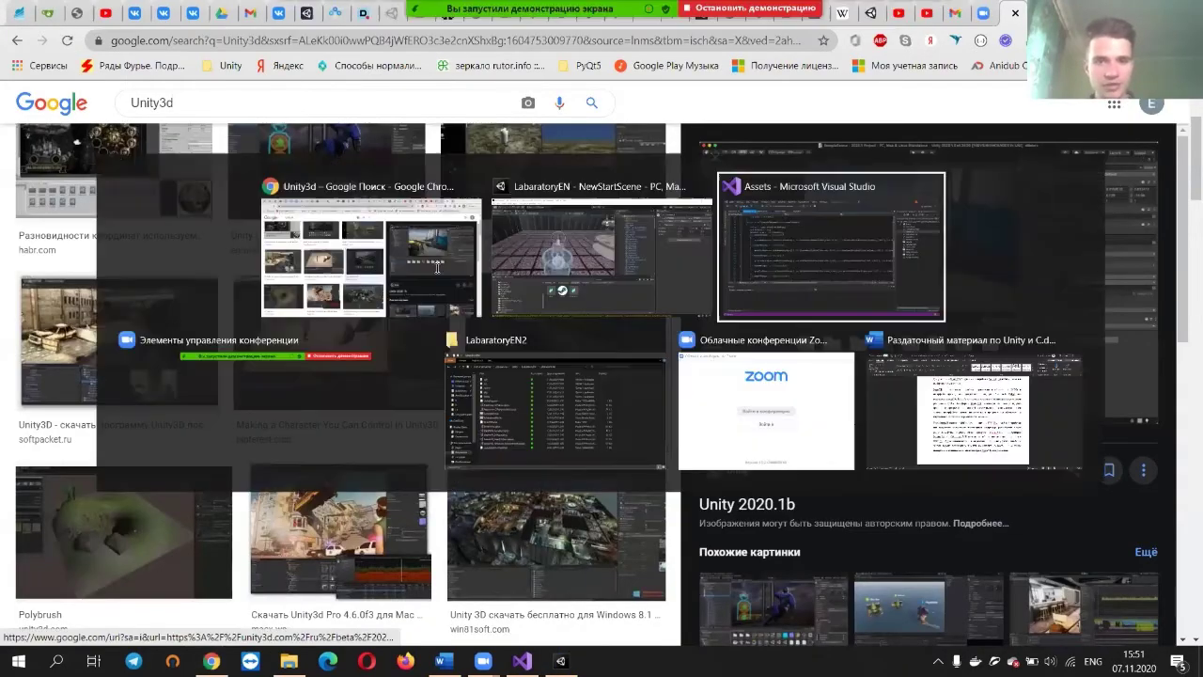
pyautogui.scroll(2, 258, 212)
pyautogui.scroll(3, 259, 213)
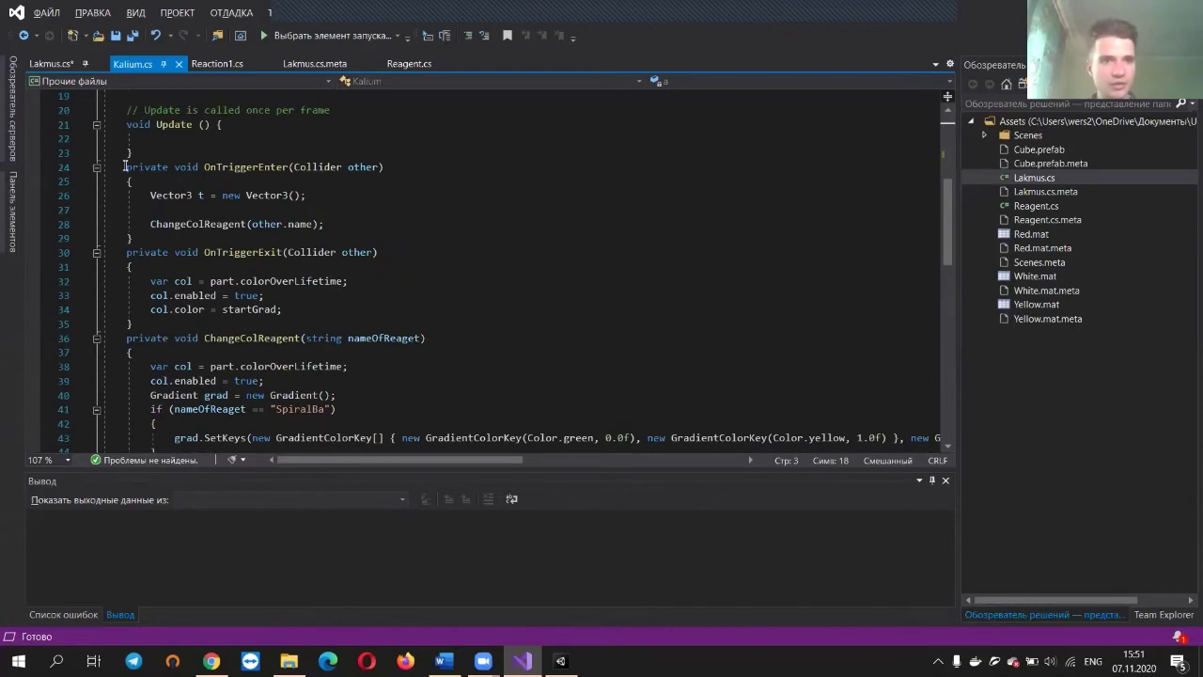
pyautogui.moveTo(184, 194); pyautogui.dragTo(296, 227)
pyautogui.click(329, 225)
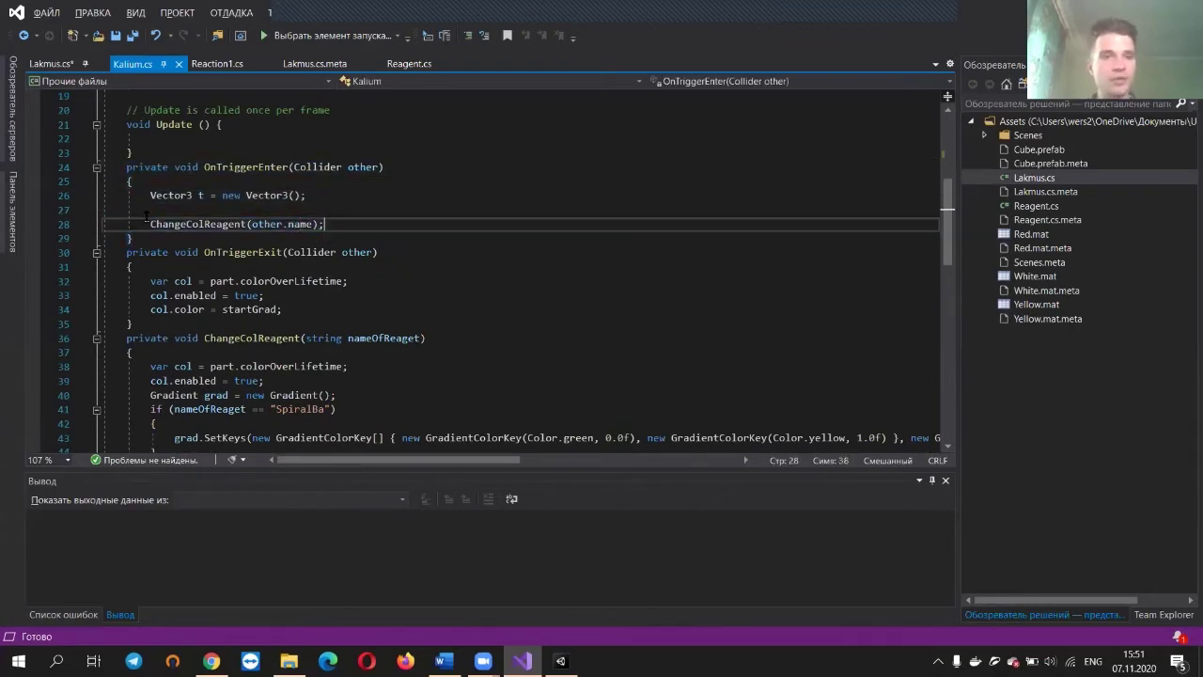
pyautogui.doubleClick(366, 169)
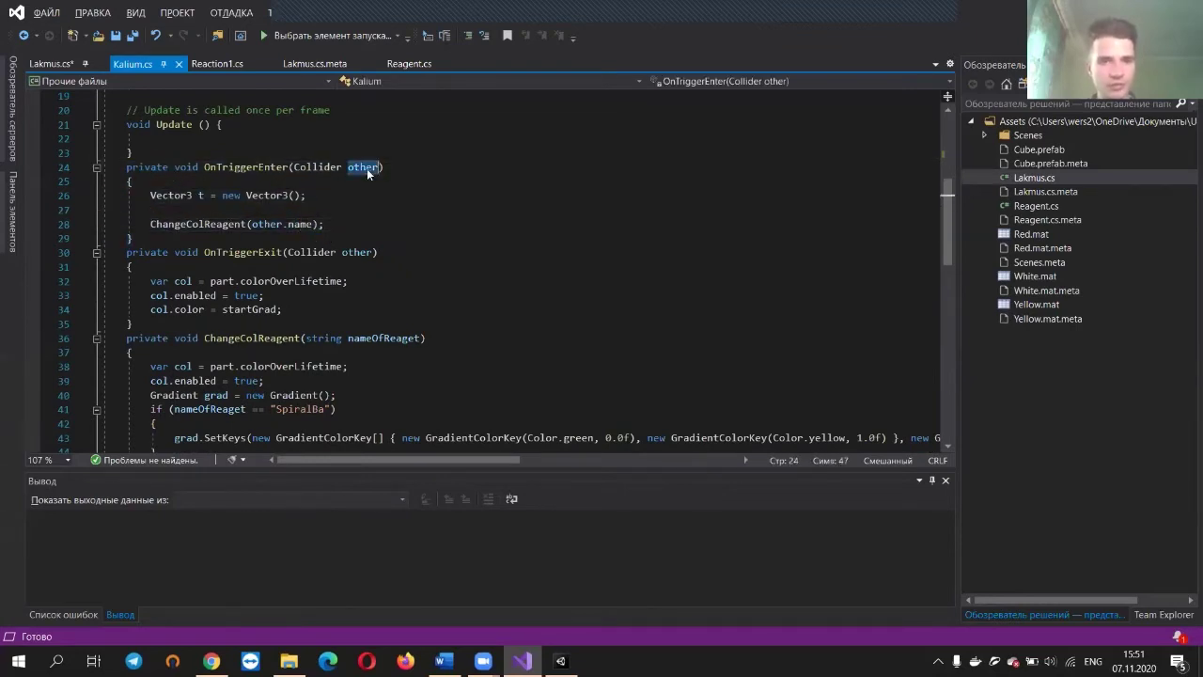
pyautogui.click(165, 222)
pyautogui.click(248, 224)
pyautogui.click(293, 224)
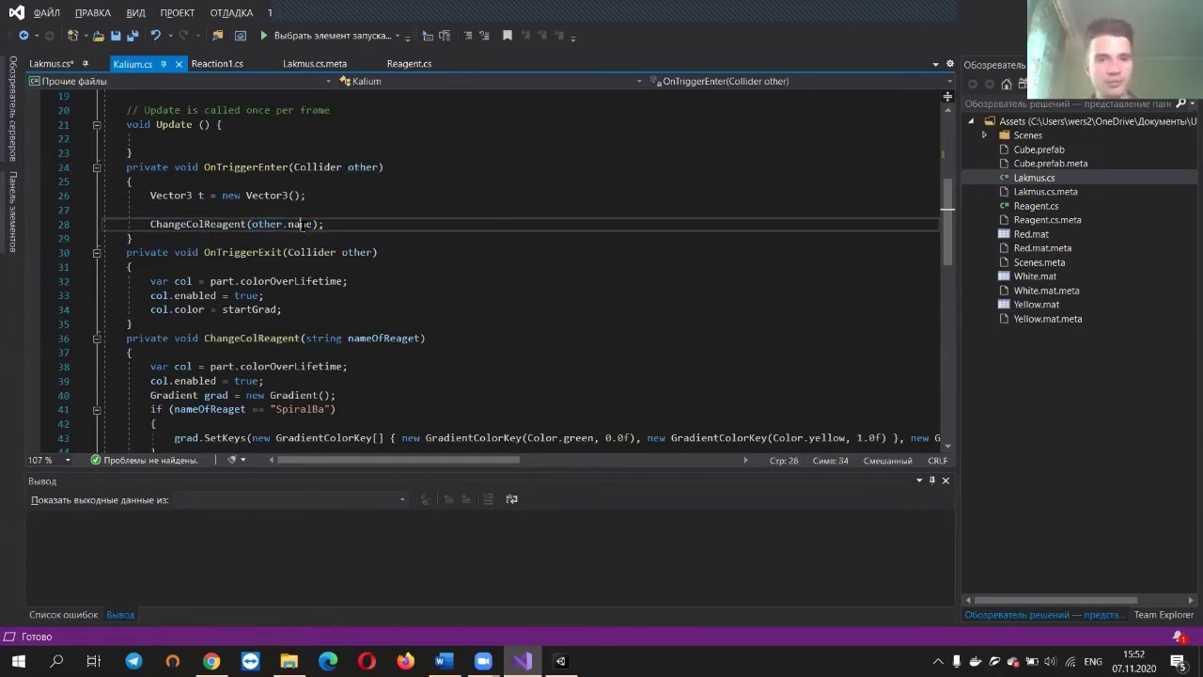
# Highlight the ChangeColReagent method name, the SpiralKalium condition and its grad.SetKeys line with the blue and red colour keys
pyautogui.scroll(-3, 260, 225)
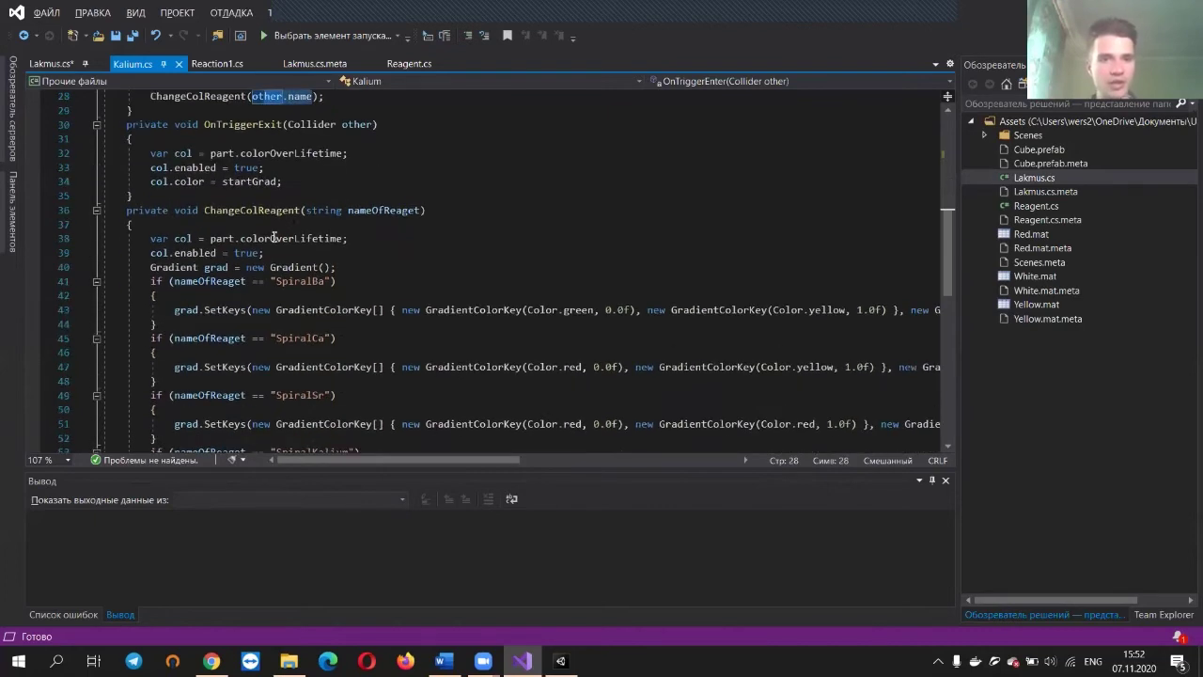
pyautogui.scroll(-2, 222, 240)
pyautogui.moveTo(205, 125); pyautogui.dragTo(296, 127)
pyautogui.scroll(-3, 259, 238)
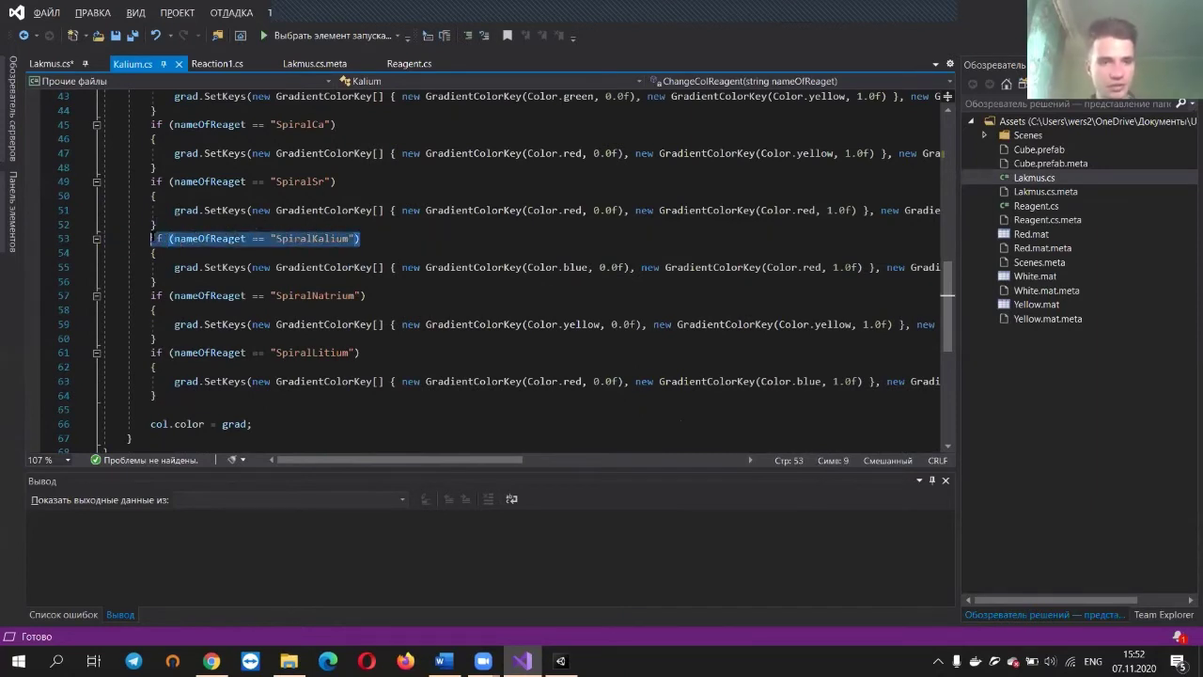
pyautogui.click(404, 235)
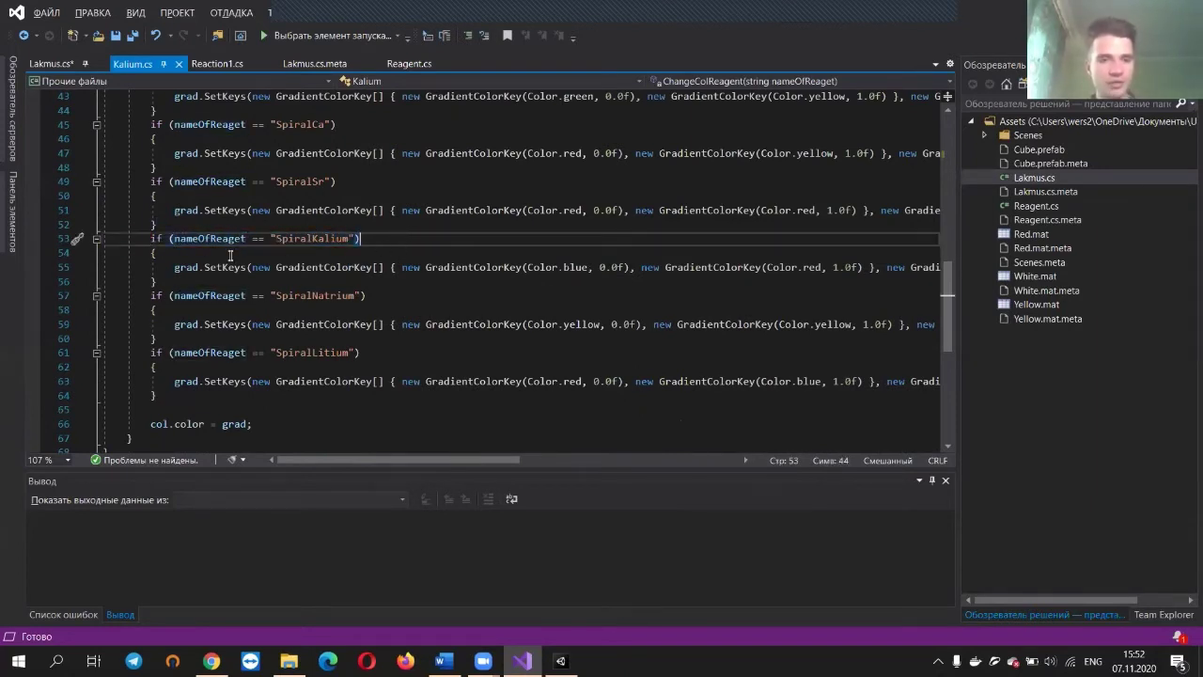
pyautogui.moveTo(170, 264); pyautogui.dragTo(472, 275)
pyautogui.moveTo(866, 278); pyautogui.dragTo(815, 267)
pyautogui.click(813, 267)
pyautogui.hscroll(-10, 490, 440)
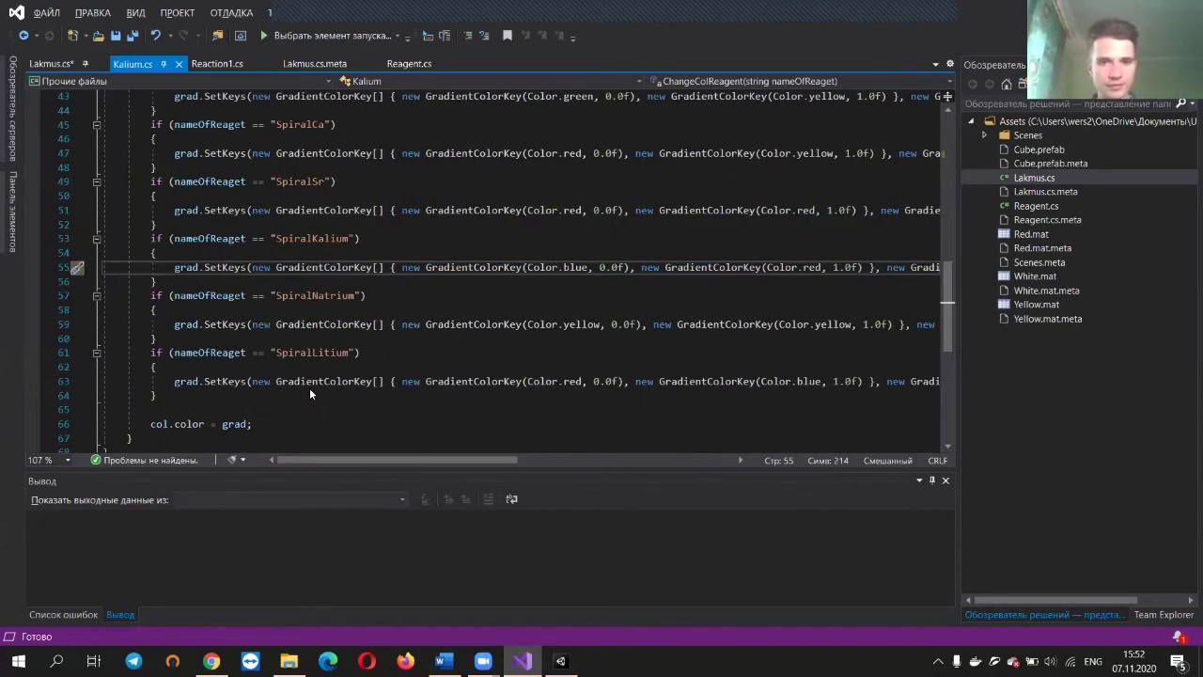
# Switch to Unity and look over the burner and spiral stand in the scene once more
pyautogui.hotkey('alt', 'Tab')
pyautogui.hotkey('alt', 'Tab')
pyautogui.moveTo(415, 251); pyautogui.dragTo(474, 275, button='right')
pyautogui.scroll(-6, 449, 191)
pyautogui.scroll(4, 465, 223)
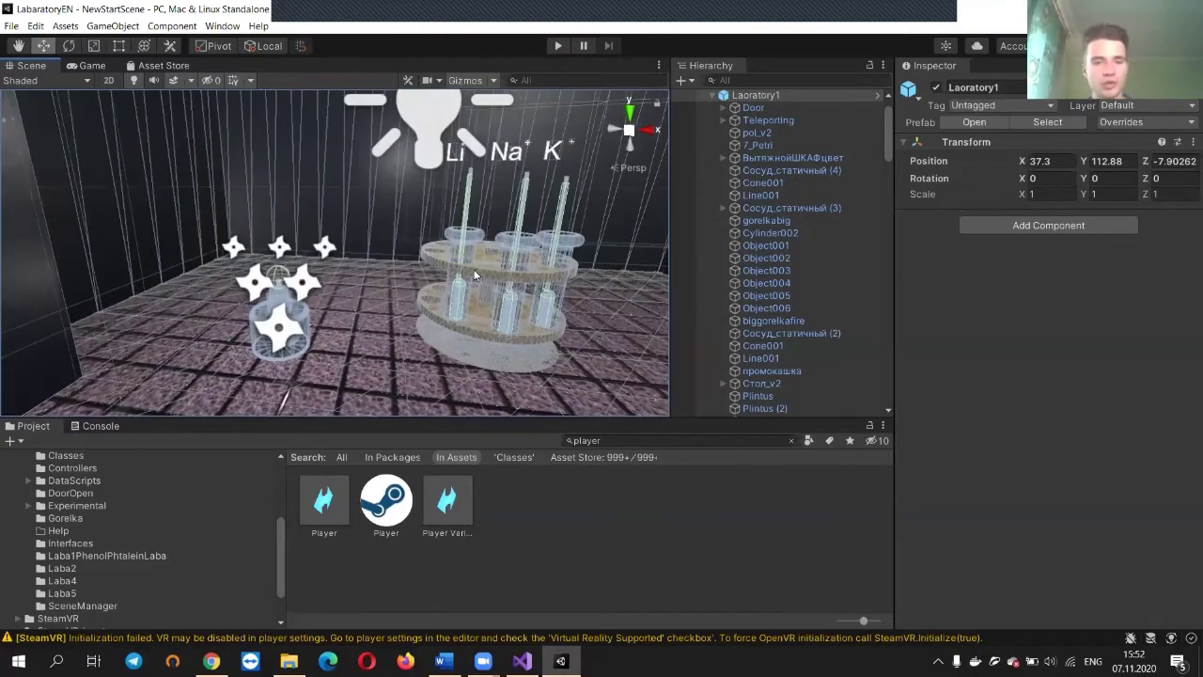
pyautogui.moveTo(425, 227); pyautogui.dragTo(569, 69, button='right')
# Start Play mode and accept all recommended SteamVR project settings
pyautogui.click(558, 46)
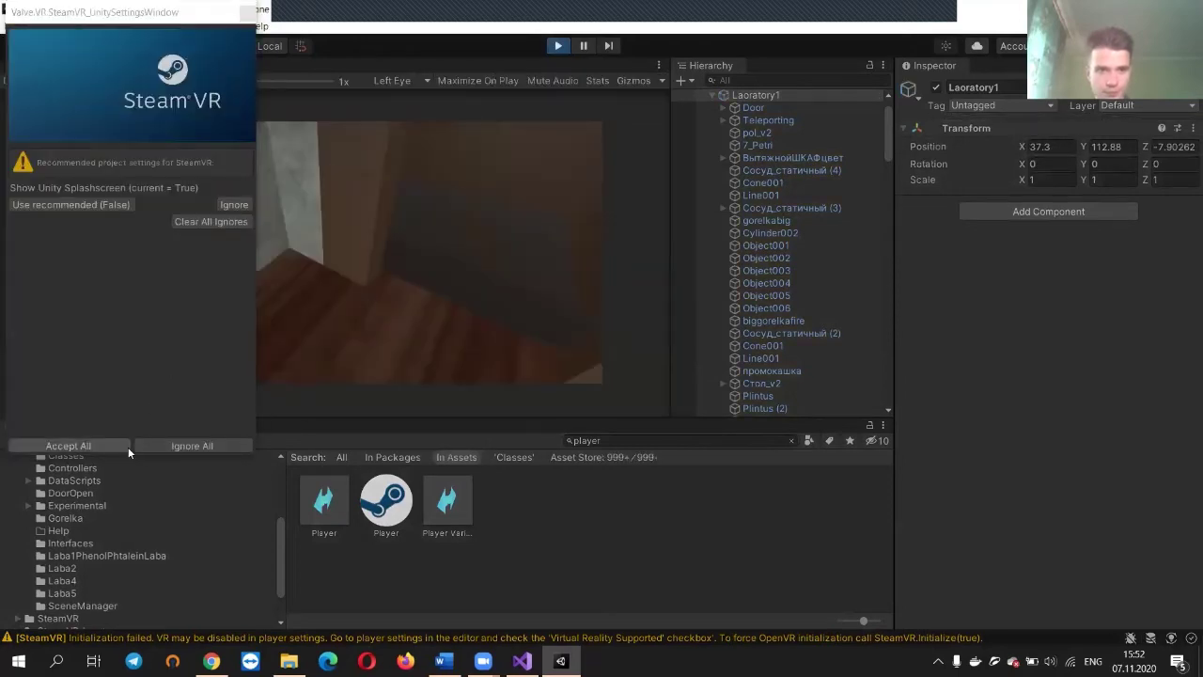
pyautogui.click(68, 445)
pyautogui.click(706, 361)
# Walk through the running laboratory to the table with the phenolphthalein bottle and the K, Na and Li crucibles
pyautogui.moveTo(554, 306); pyautogui.dragTo(5, 294, button='right')
pyautogui.press('w')
pyautogui.press('w')
pyautogui.press('w')
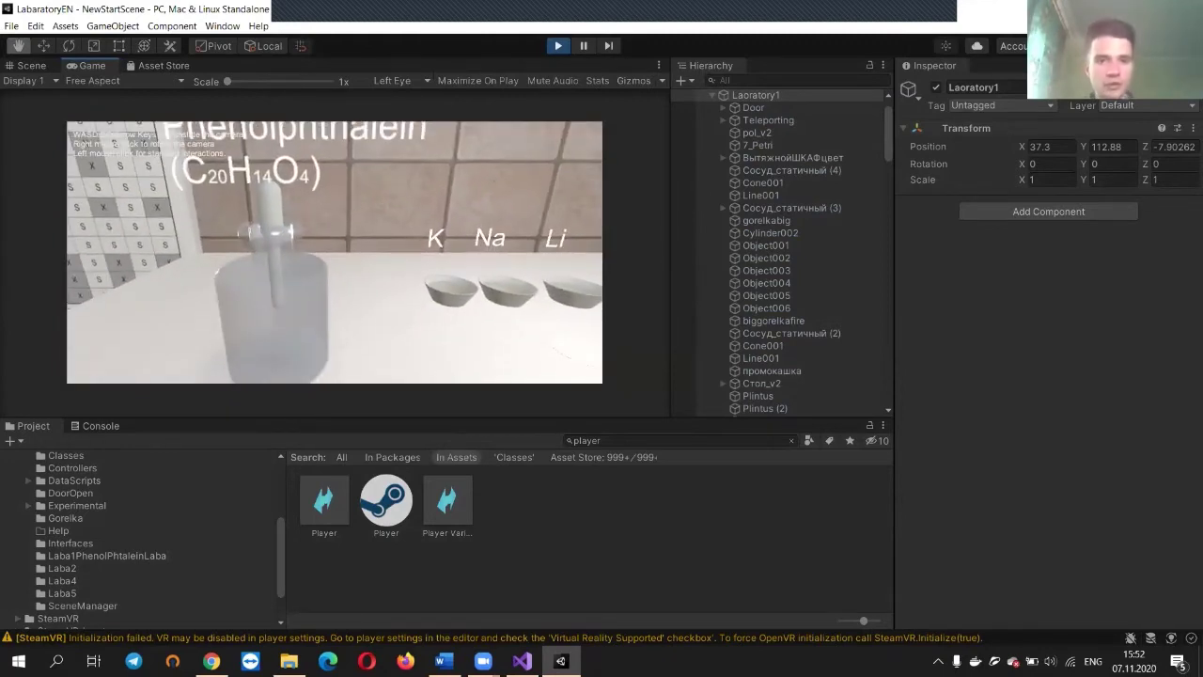
# Step back from the laboratory table in the running scene and maximize the Game view
pyautogui.press('s')
pyautogui.moveTo(436, 267); pyautogui.dragTo(420, 228, button='right')
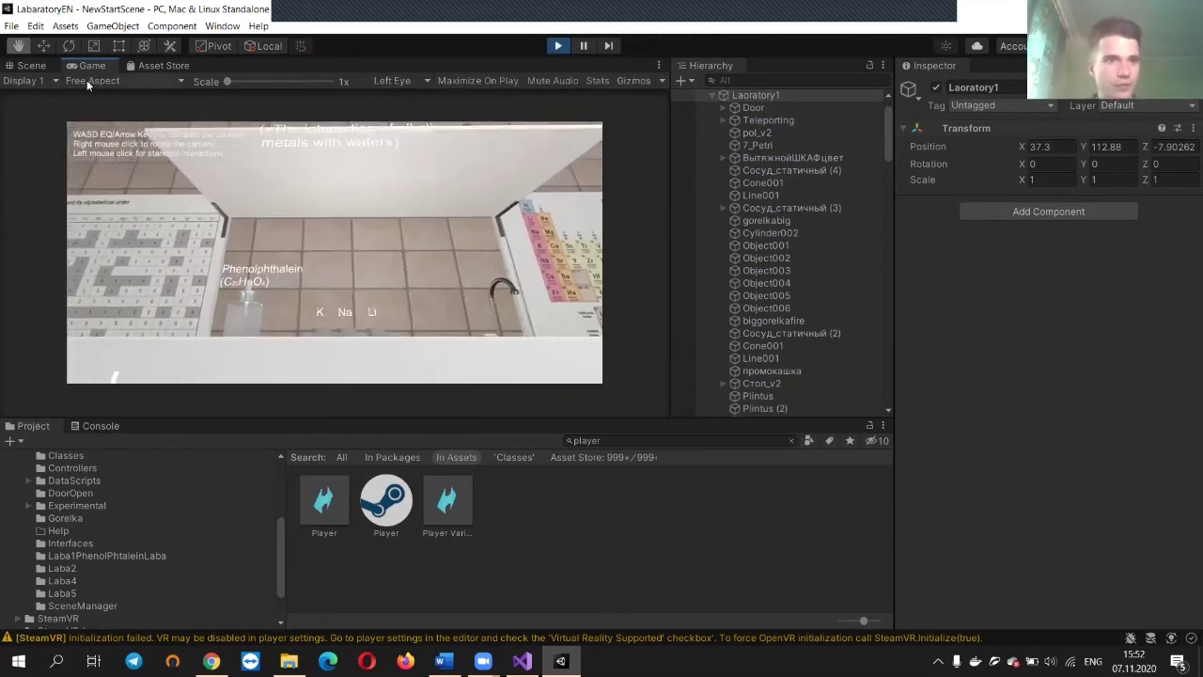
pyautogui.click(661, 70)
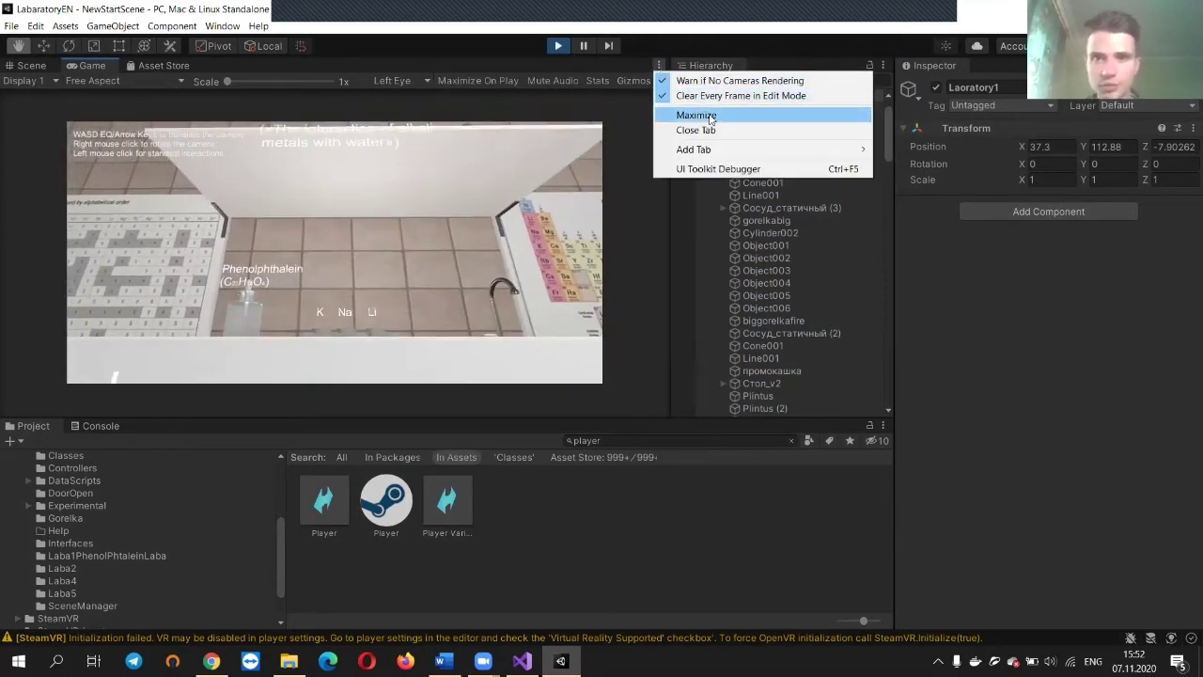
pyautogui.click(696, 115)
# Walk back up to the table with the phenolphthalein bottle, the K, Na and Li crucibles and the Petri dishes
pyautogui.moveTo(579, 189); pyautogui.dragTo(546, 199, button='right')
pyautogui.press('w')
pyautogui.press('q')
pyautogui.press('w')
pyautogui.moveTo(584, 235); pyautogui.dragTo(555, 294, button='right')
pyautogui.press('s')
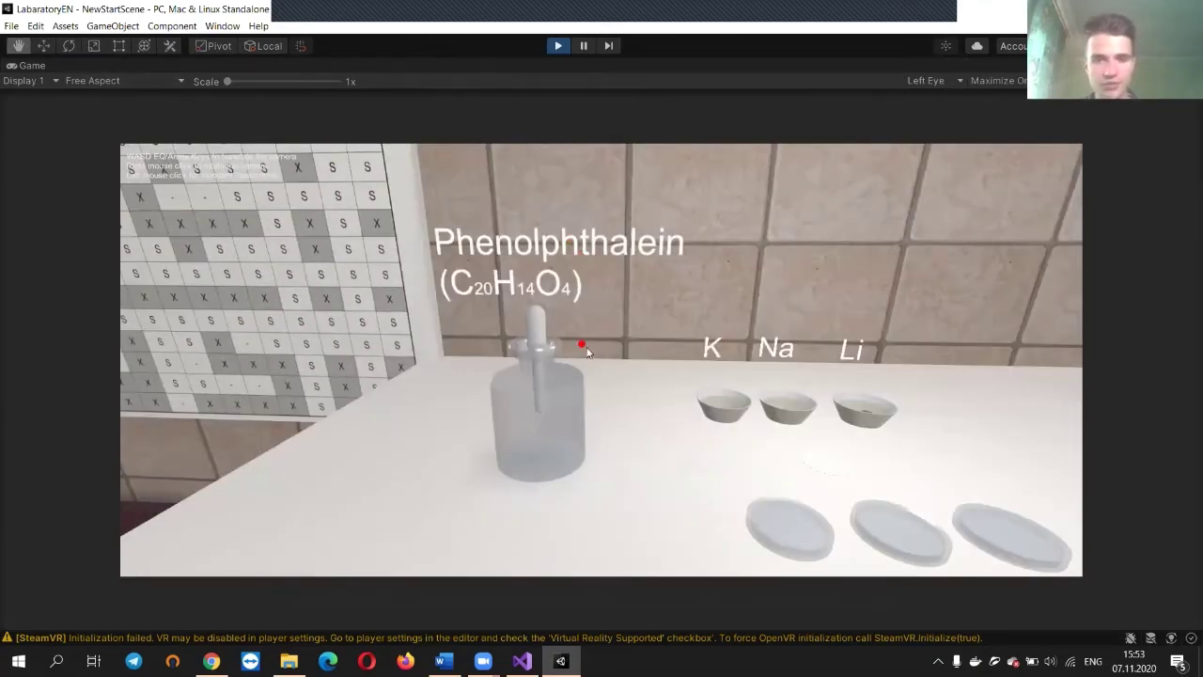
# Grab the pipette, lift it out of the phenolphthalein bottle and put it back
pyautogui.press('d')
pyautogui.moveTo(486, 251); pyautogui.dragTo(625, 330)
pyautogui.press('w')
pyautogui.press('s')
pyautogui.press('w')
pyautogui.moveTo(687, 374); pyautogui.dragTo(561, 263)
pyautogui.press('d')
pyautogui.press('d')
pyautogui.press('a')
pyautogui.press('w')
pyautogui.press('s')
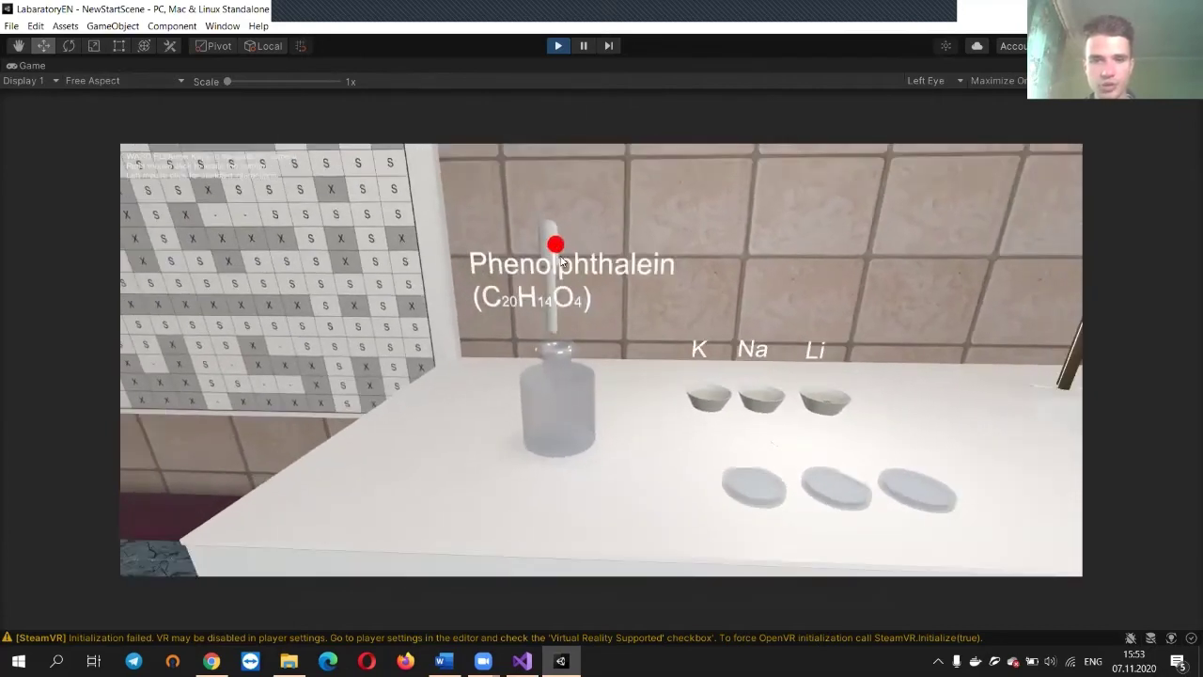
pyautogui.press('w')
pyautogui.moveTo(562, 349); pyautogui.dragTo(559, 265)
pyautogui.press('s')
pyautogui.press('w')
# Examine the three Petri dishes and the metal pieces inside the K, Na and Li crucibles up close
pyautogui.moveTo(639, 325)
pyautogui.mouseDown(button='right')
pyautogui.moveTo(680, 360)
pyautogui.moveTo(649, 343)
pyautogui.mouseUp(button='right')
pyautogui.press('w')
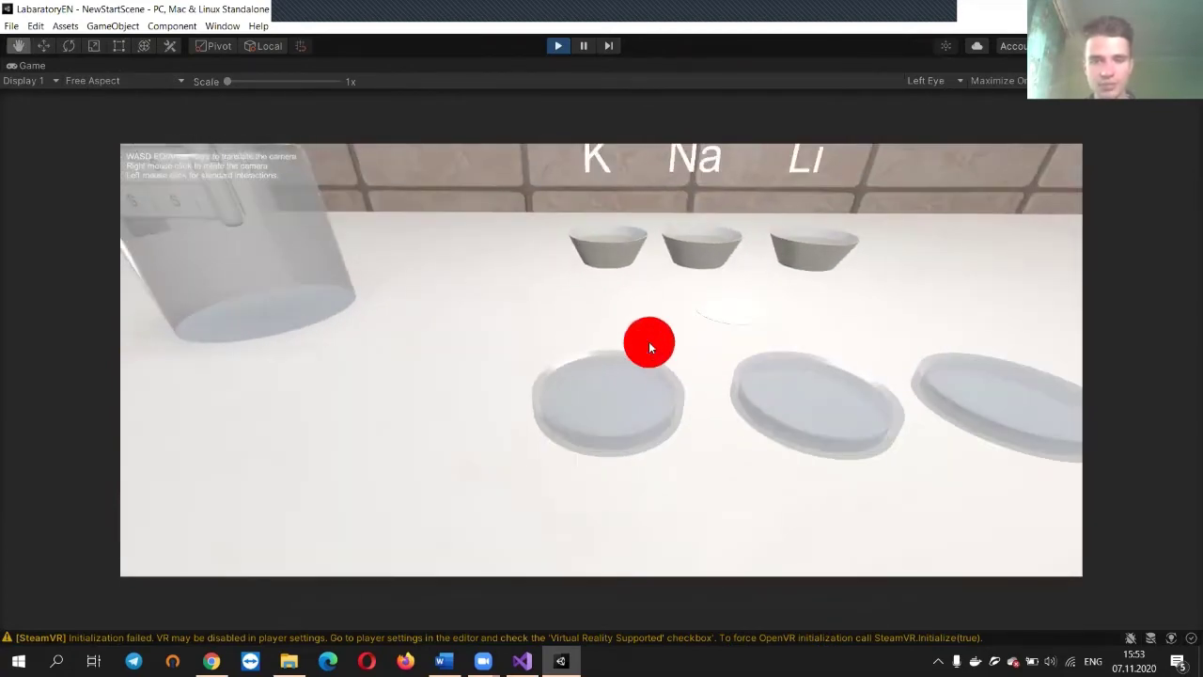
pyautogui.press('d')
pyautogui.moveTo(870, 402); pyautogui.dragTo(799, 399, button='right')
pyautogui.press('s')
pyautogui.moveTo(701, 405); pyautogui.dragTo(714, 373, button='right')
pyautogui.press('w')
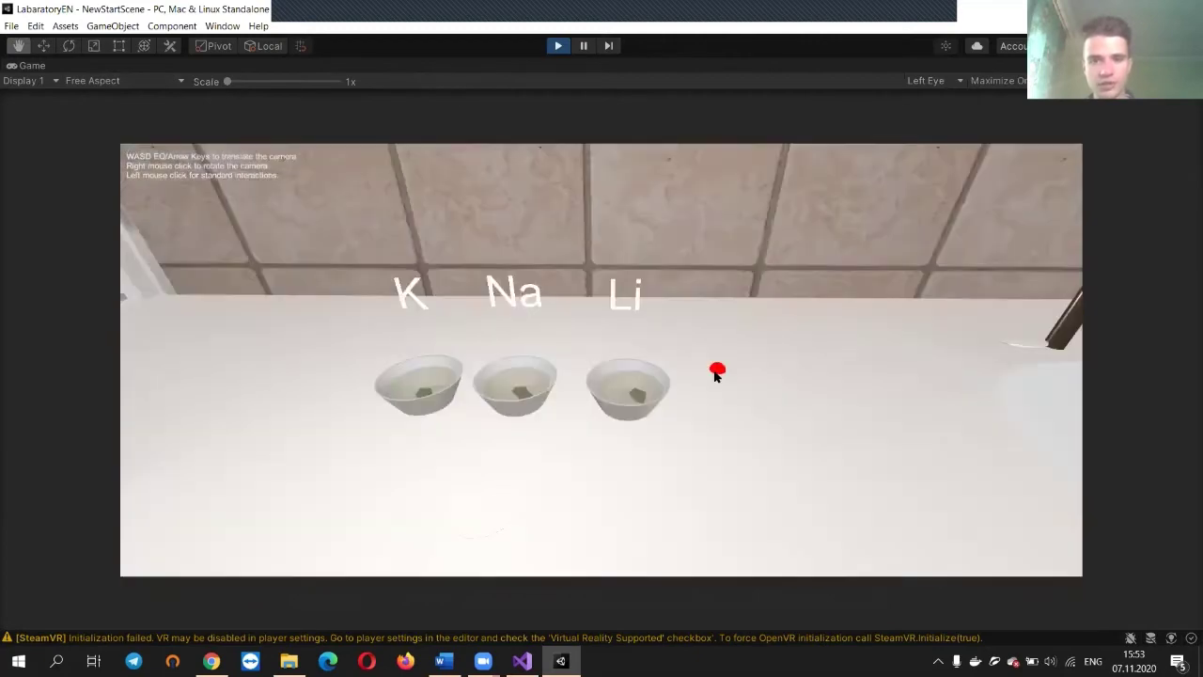
# Pick up the potassium piece from the K crucible and drop it into the first Petri dish
pyautogui.press('a')
pyautogui.moveTo(812, 385); pyautogui.dragTo(846, 392, button='right')
pyautogui.press('s')
pyautogui.moveTo(588, 423); pyautogui.dragTo(690, 428, button='right')
pyautogui.press('d')
pyautogui.press('s')
pyautogui.press('d')
pyautogui.press('s')
pyautogui.press('s')
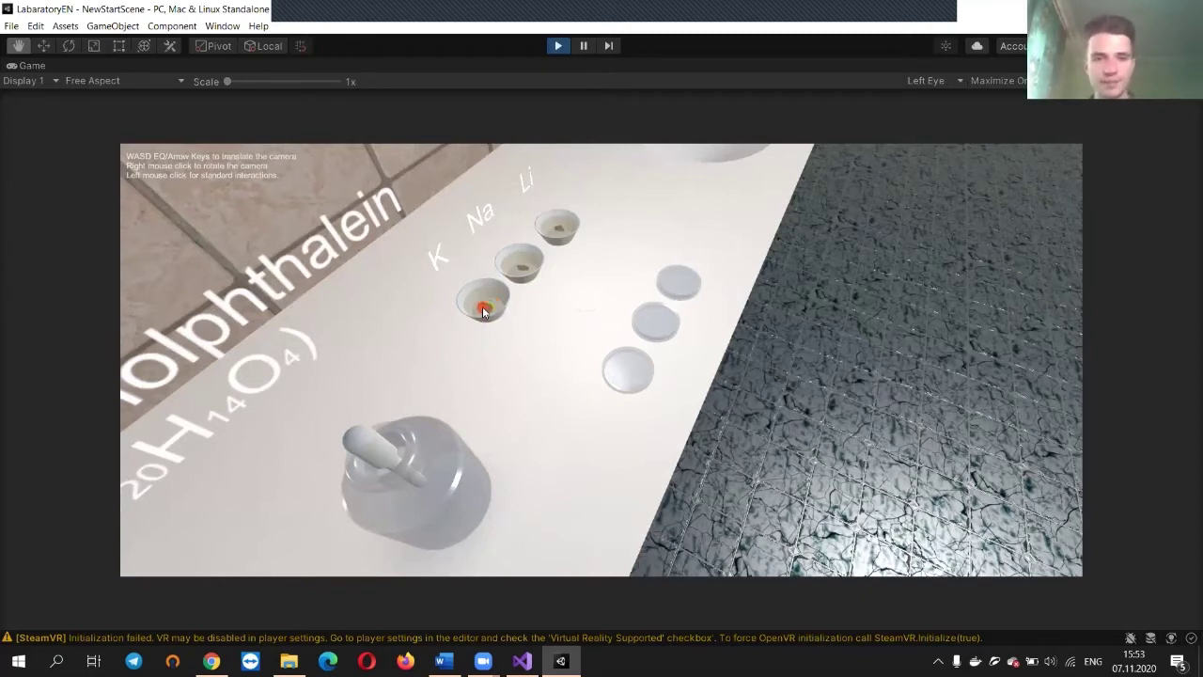
pyautogui.moveTo(613, 339); pyautogui.dragTo(549, 327, button='right')
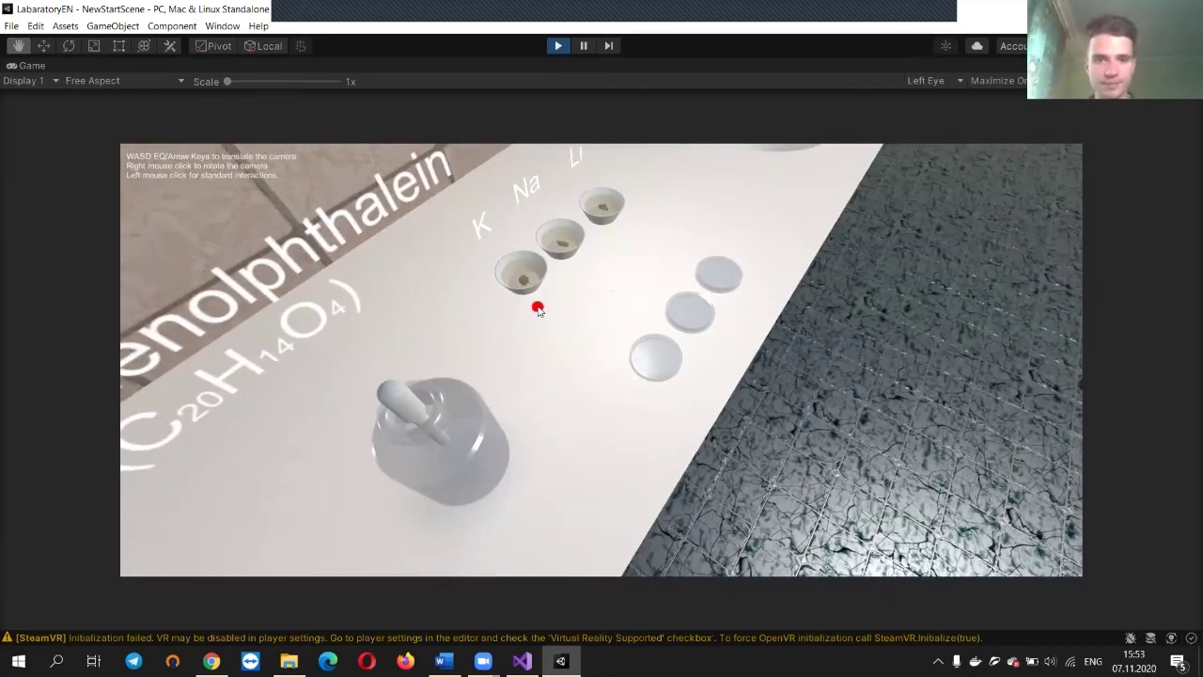
pyautogui.press('w')
pyautogui.press('s')
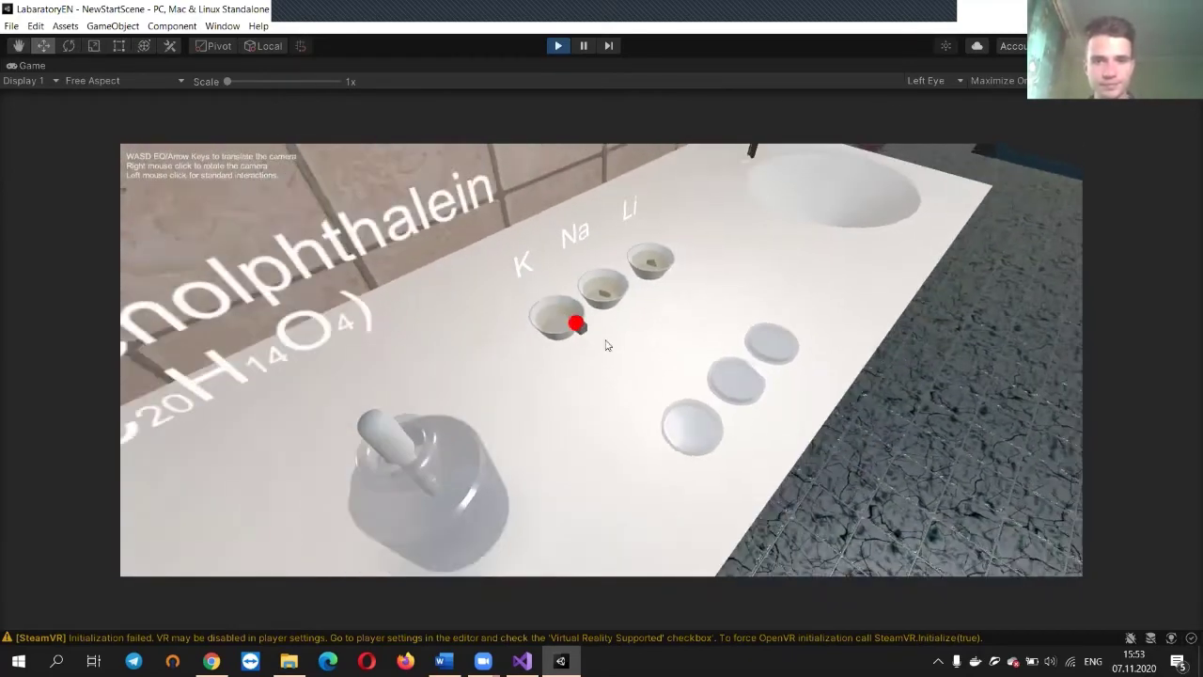
pyautogui.press('s')
# Examine the solution colour in the first Petri dish from close up and from a distance
pyautogui.moveTo(757, 393); pyautogui.dragTo(585, 395, button='right')
pyautogui.press('d')
pyautogui.press('w')
pyautogui.press('q')
pyautogui.press('s')
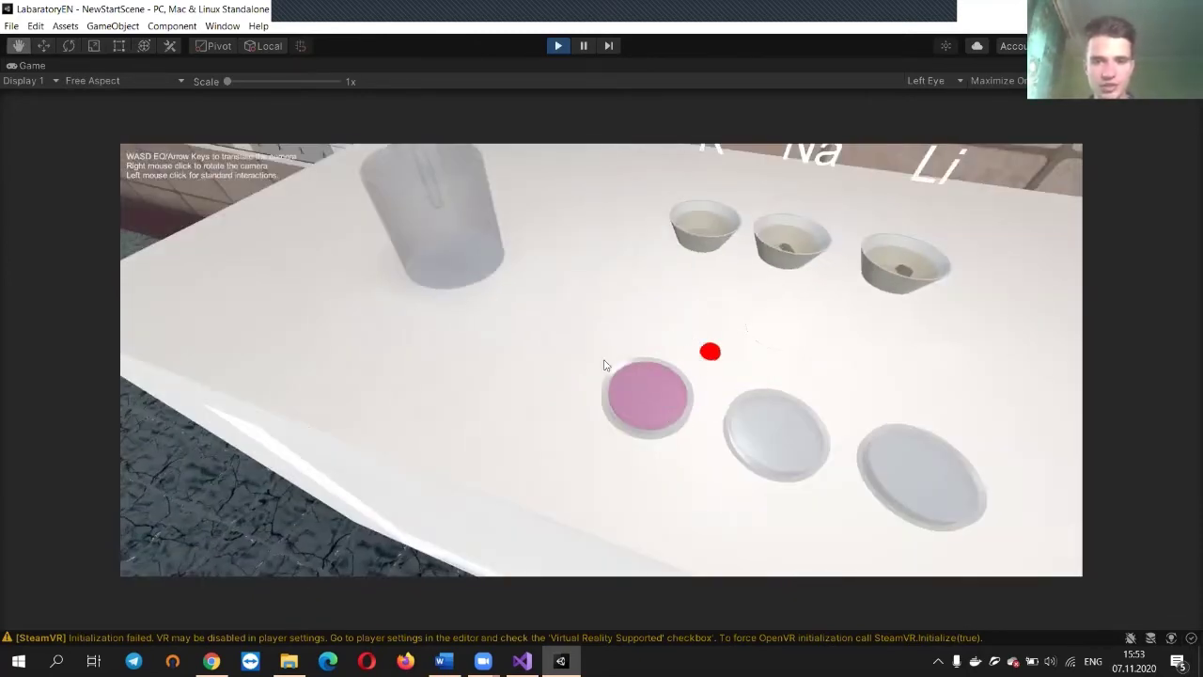
pyautogui.press('w')
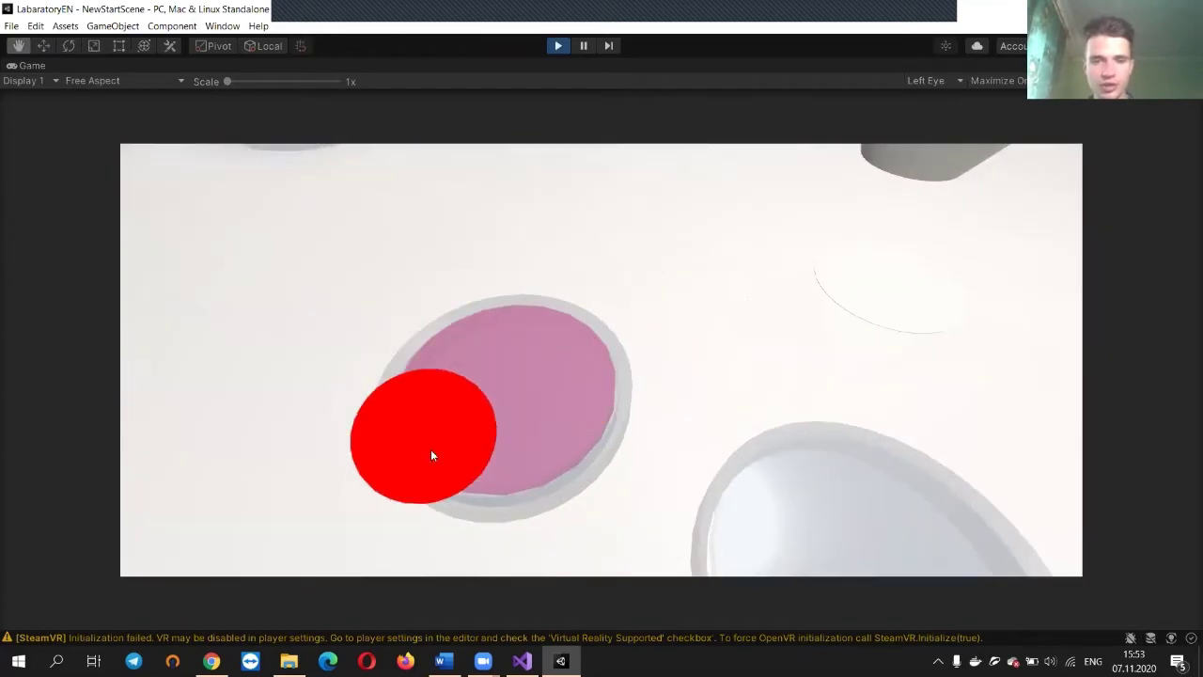
pyautogui.press('s')
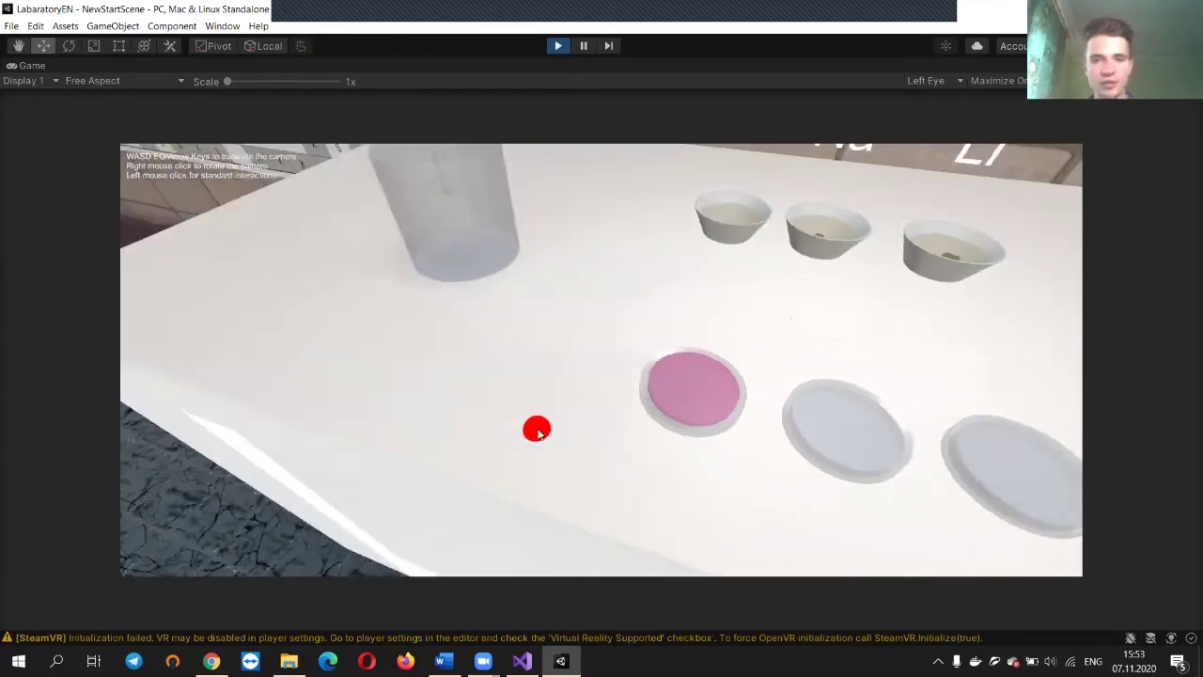
pyautogui.press('d')
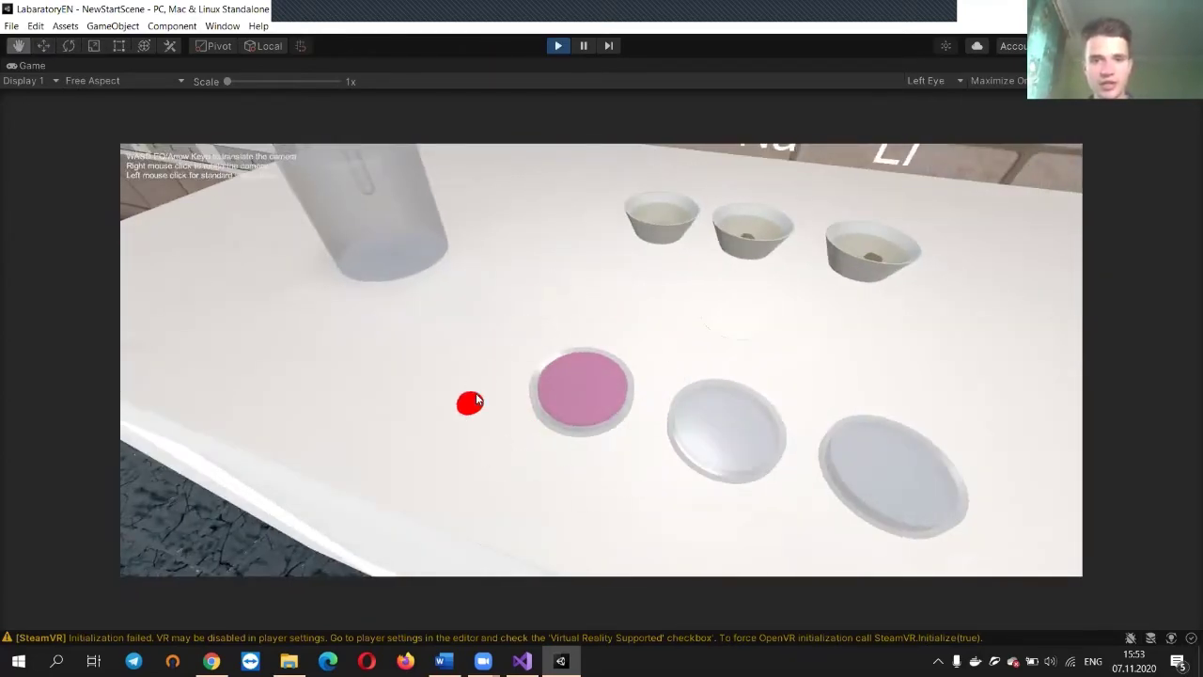
# Pick up the sodium piece from the Na crucible and drop it into the second Petri dish
pyautogui.moveTo(664, 308); pyautogui.dragTo(623, 293, button='right')
pyautogui.press('s')
pyautogui.press('w')
pyautogui.press('s')
pyautogui.press('w')
pyautogui.press('s')
pyautogui.moveTo(658, 307); pyautogui.dragTo(637, 299)
pyautogui.press('s')
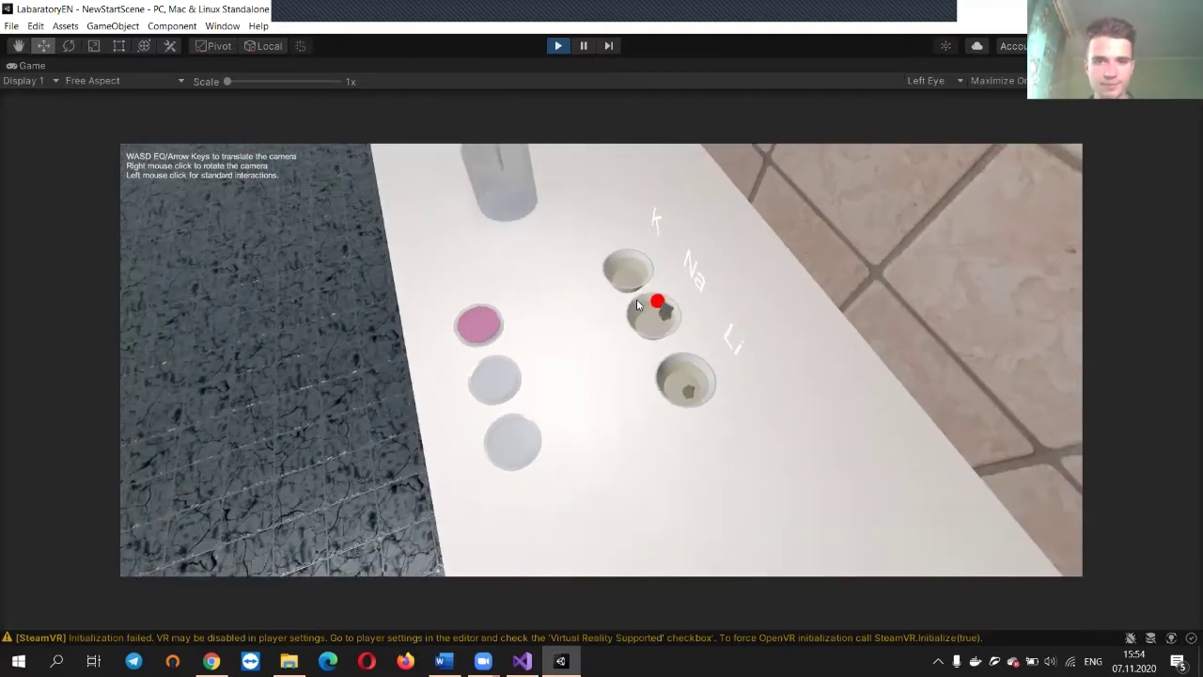
pyautogui.moveTo(561, 346); pyautogui.dragTo(748, 330, button='right')
pyautogui.press('w')
pyautogui.press('s')
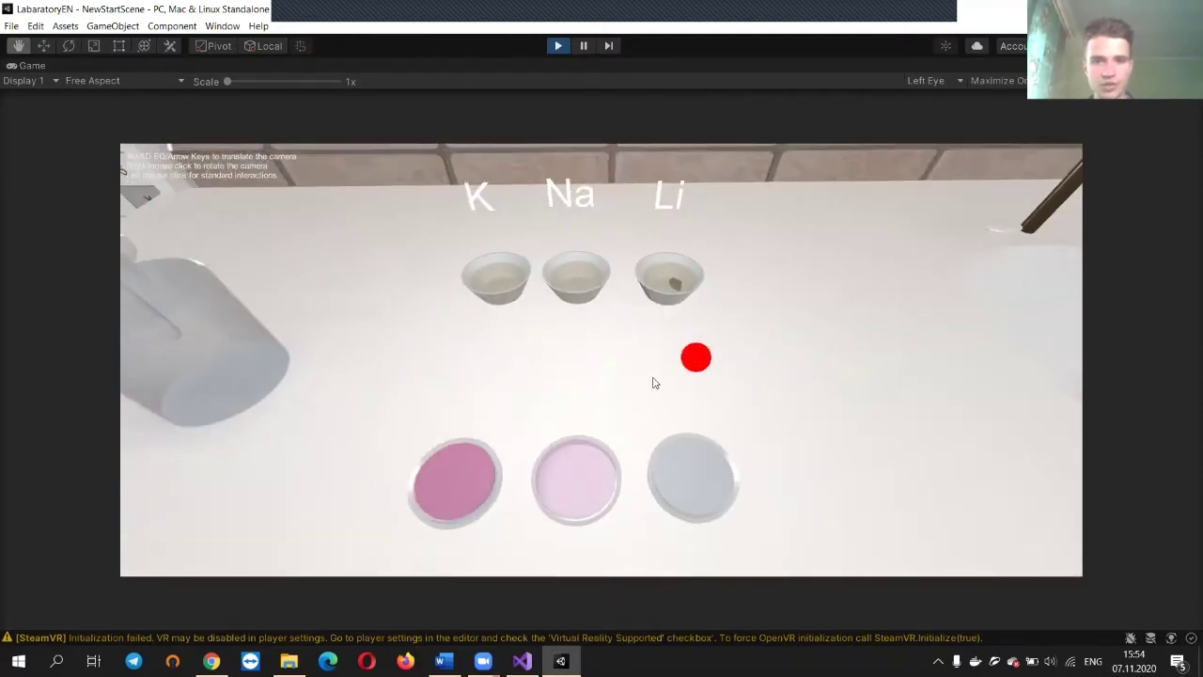
# Drop the lithium piece from the Li crucible into the third Petri dish and view all three dishes from the front
pyautogui.press('s')
pyautogui.moveTo(606, 470)
pyautogui.mouseDown(button='right')
pyautogui.moveTo(544, 470)
pyautogui.moveTo(589, 443)
pyautogui.moveTo(620, 465)
pyautogui.moveTo(588, 424)
pyautogui.moveTo(553, 441)
pyautogui.moveTo(413, 434)
pyautogui.mouseUp(button='right')
pyautogui.press('w')
pyautogui.press('d')
pyautogui.press('s')
pyautogui.moveTo(529, 432); pyautogui.dragTo(480, 438, button='right')
pyautogui.press('w')
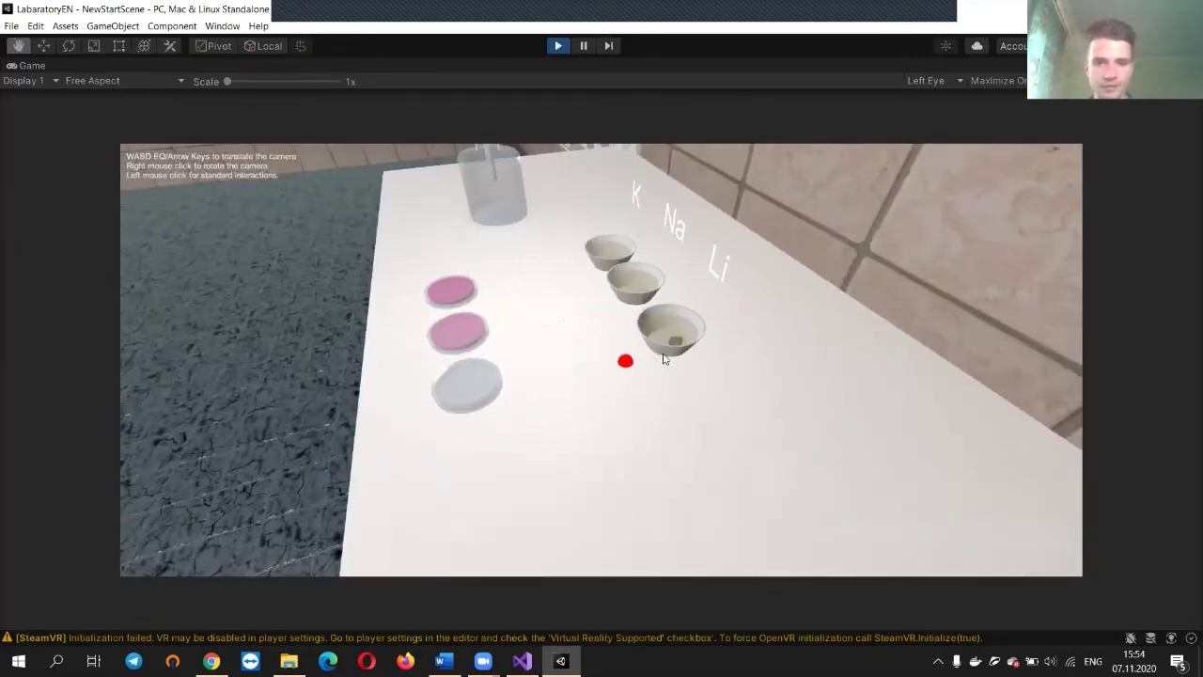
pyautogui.moveTo(668, 336)
pyautogui.mouseDown(button='right')
pyautogui.moveTo(583, 357)
pyautogui.moveTo(687, 367)
pyautogui.moveTo(720, 325)
pyautogui.moveTo(800, 314)
pyautogui.moveTo(832, 285)
pyautogui.moveTo(662, 128)
pyautogui.moveTo(885, 386)
pyautogui.moveTo(867, 317)
pyautogui.moveTo(781, 315)
pyautogui.moveTo(801, 295)
pyautogui.moveTo(818, 304)
pyautogui.moveTo(765, 247)
pyautogui.moveTo(804, 279)
pyautogui.moveTo(704, 250)
pyautogui.moveTo(542, 346)
pyautogui.moveTo(615, 397)
pyautogui.moveTo(625, 378)
pyautogui.moveTo(790, 414)
pyautogui.moveTo(649, 340)
pyautogui.moveTo(502, 408)
pyautogui.moveTo(626, 357)
pyautogui.moveTo(677, 379)
pyautogui.moveTo(552, 584)
pyautogui.mouseUp(button='right')
pyautogui.press('w')
pyautogui.press('q')
pyautogui.press('d')
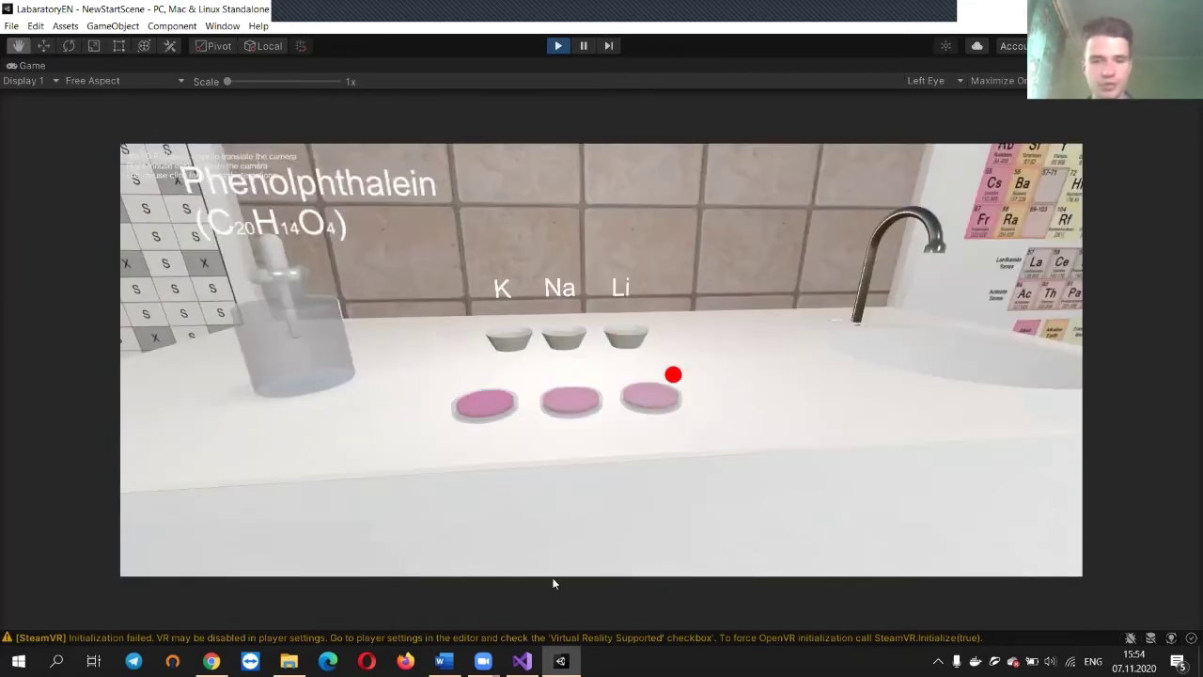
pyautogui.moveTo(618, 517); pyautogui.dragTo(625, 417, button='right')
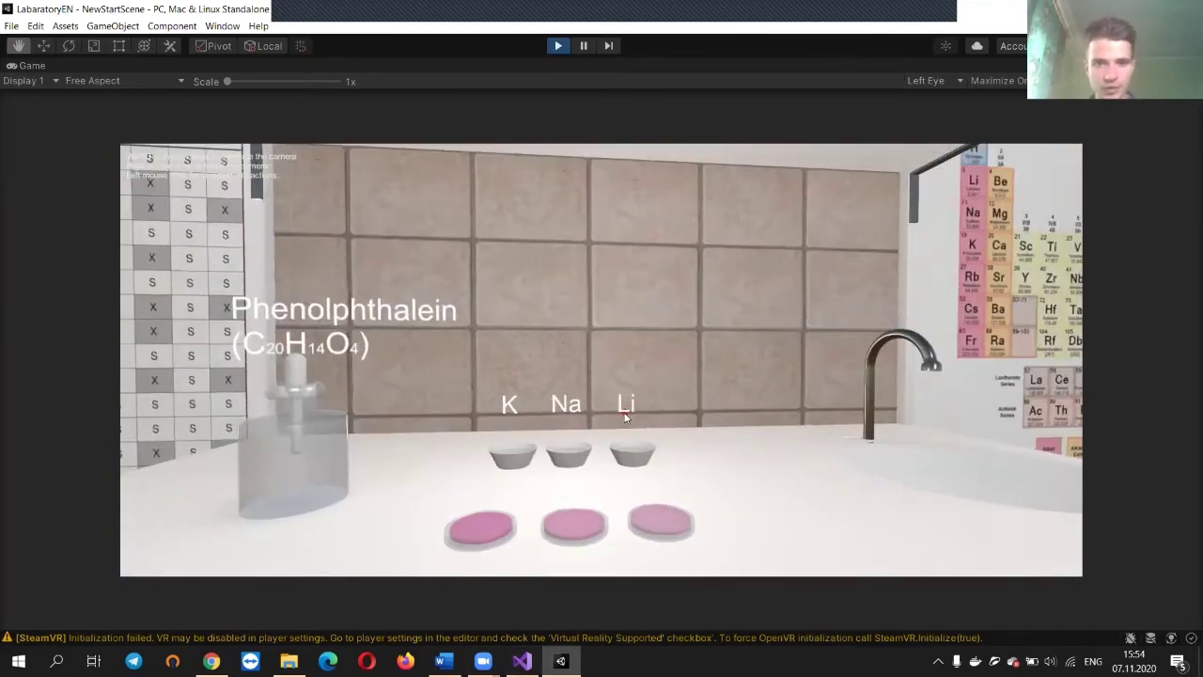
# Stop Play mode and select the water object in the first Petri dish in front of the K crucible
pyautogui.click(557, 49)
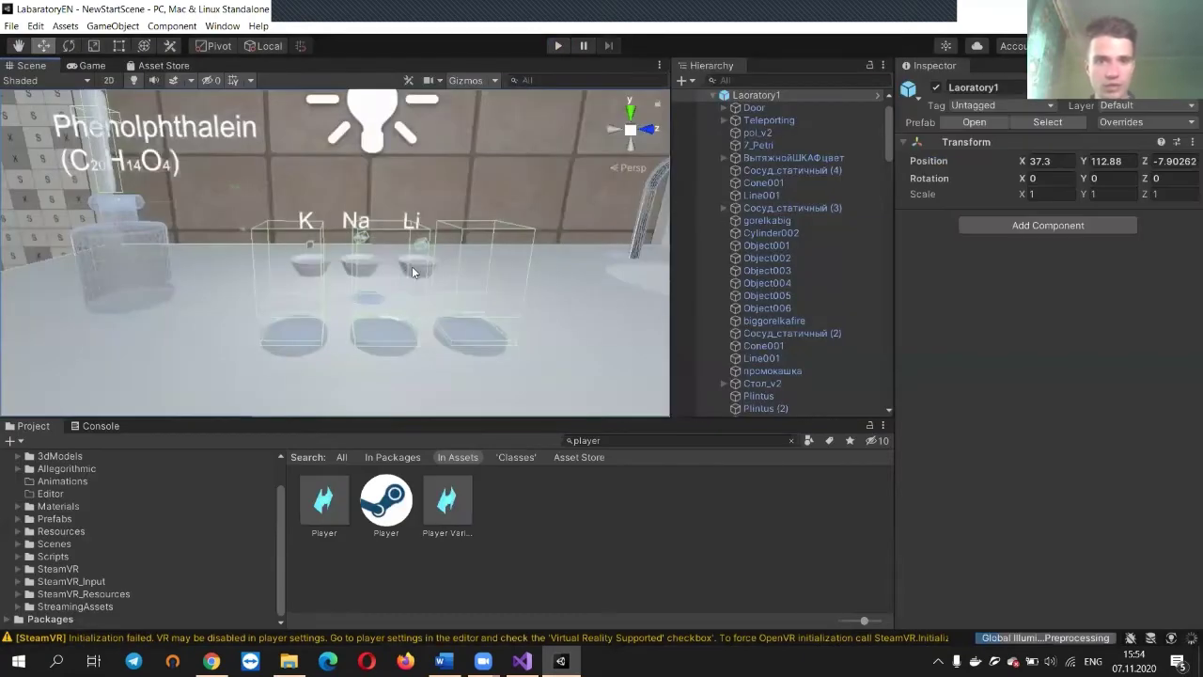
pyautogui.moveTo(520, 314); pyautogui.dragTo(489, 302, button='right')
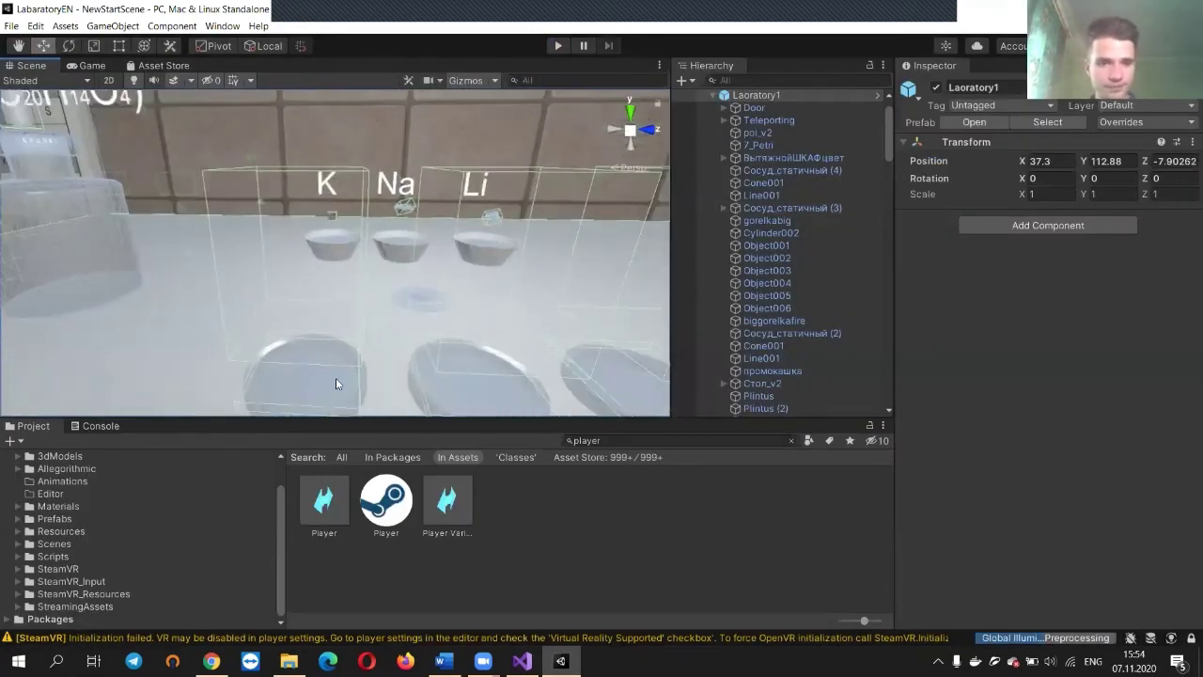
pyautogui.click(336, 378)
# Locate the water's Reaction3 script among the project assets and switch to Visual Studio
pyautogui.click(1070, 410)
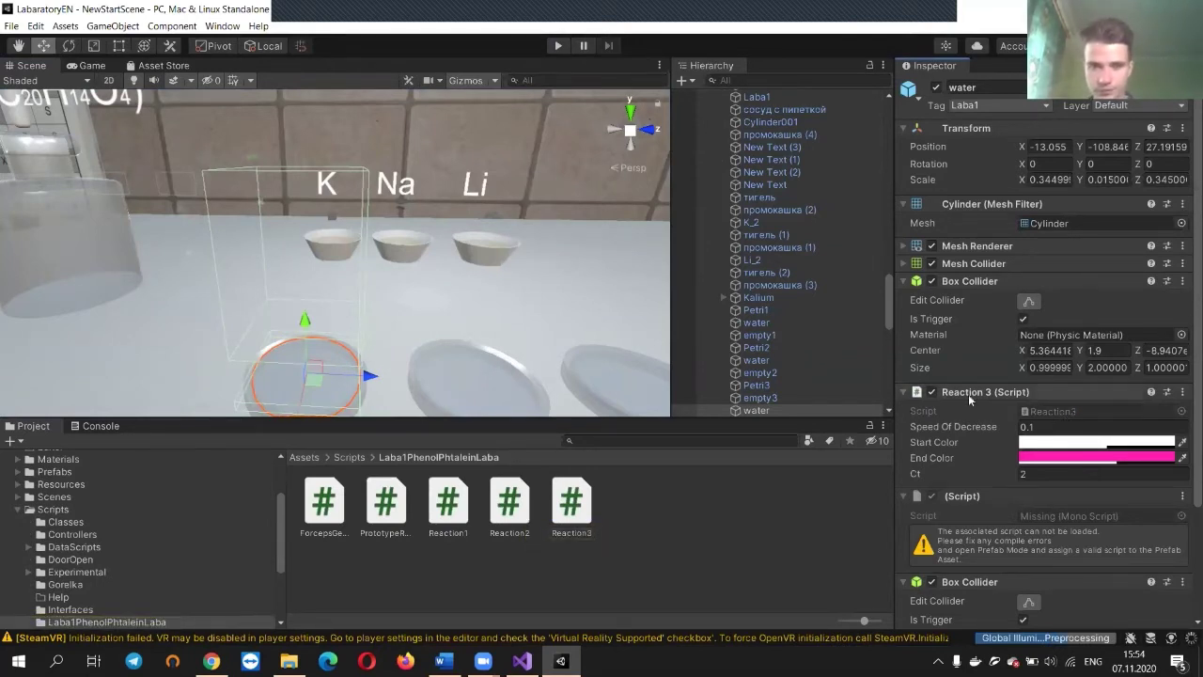
pyautogui.click(1060, 413)
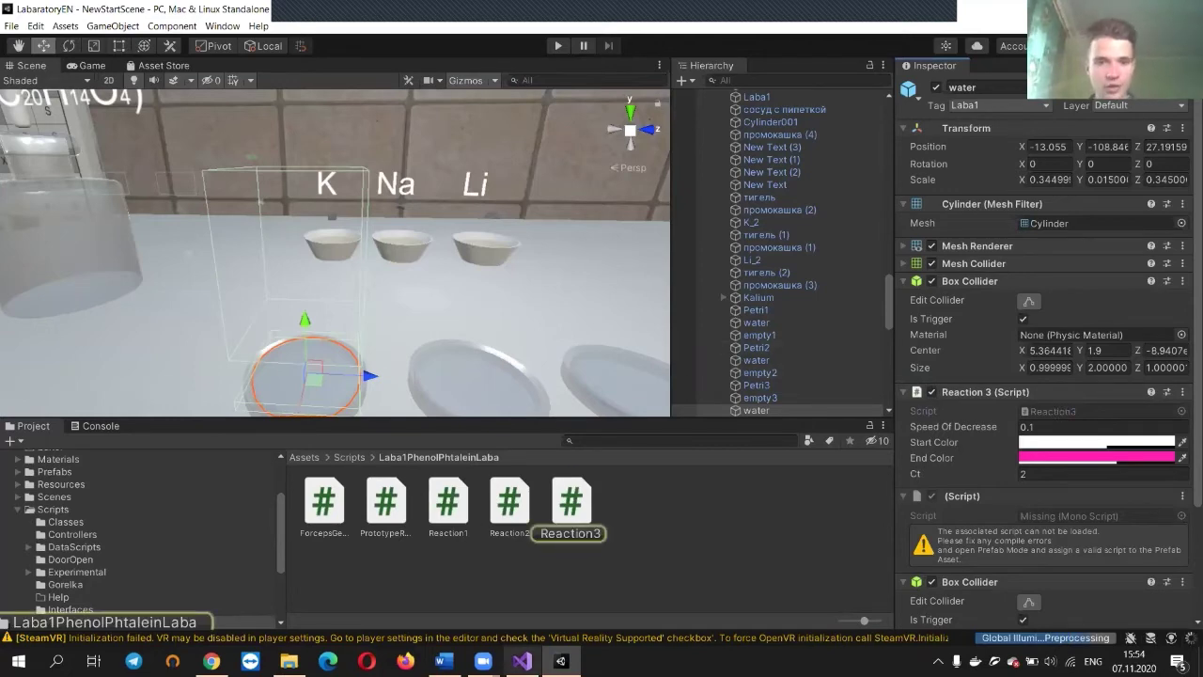
pyautogui.click(522, 661)
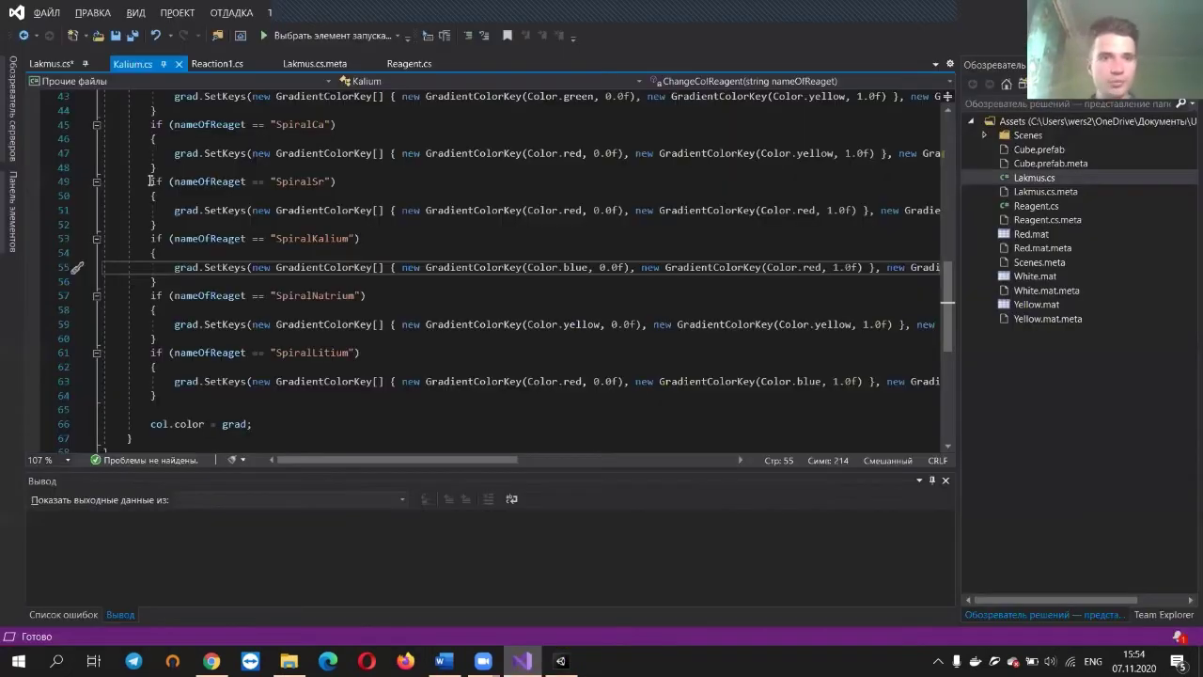
pyautogui.click(41, 13)
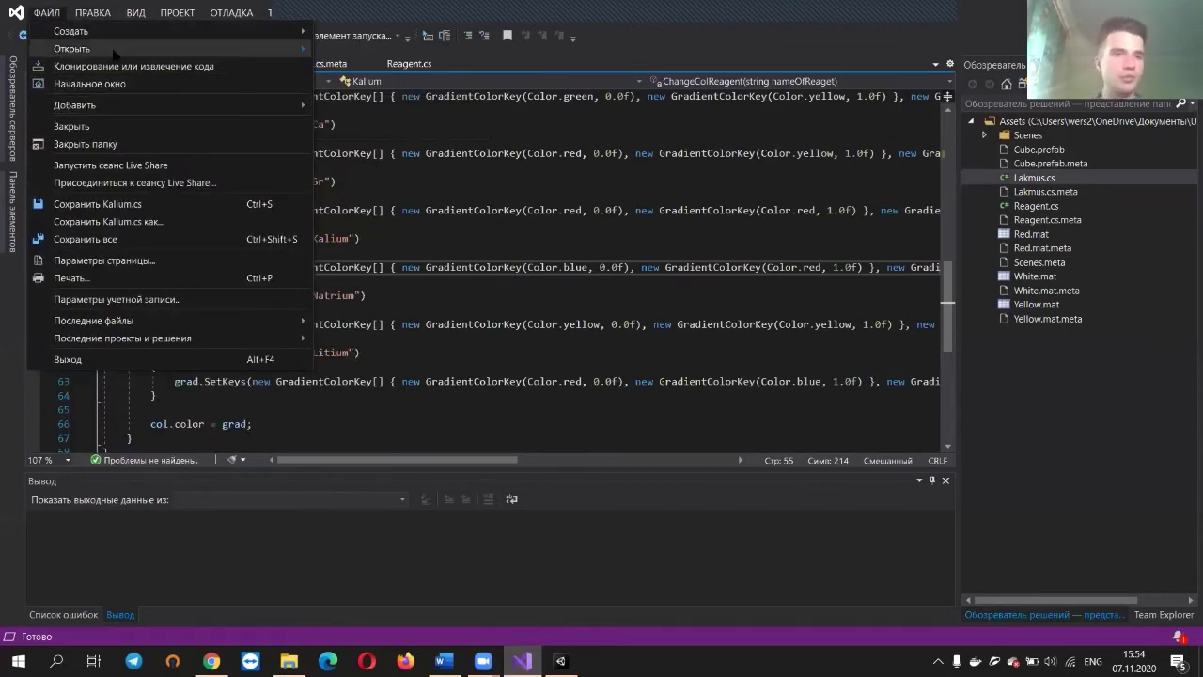
pyautogui.moveTo(113, 56)
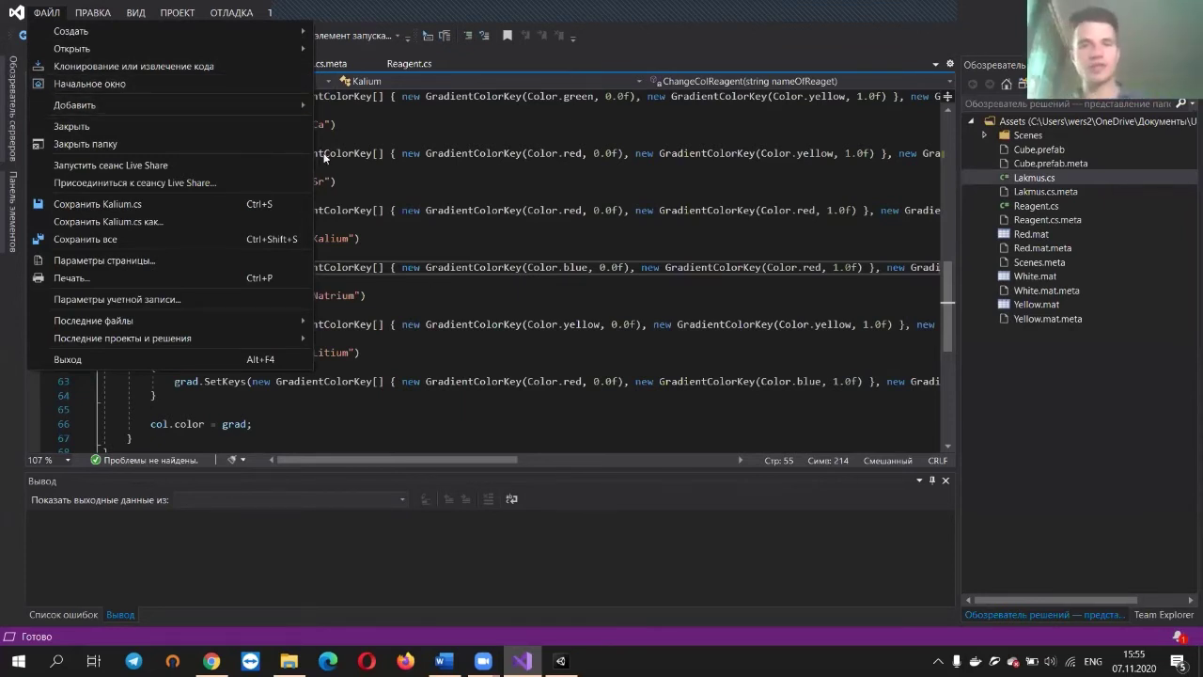
pyautogui.moveTo(191, 46)
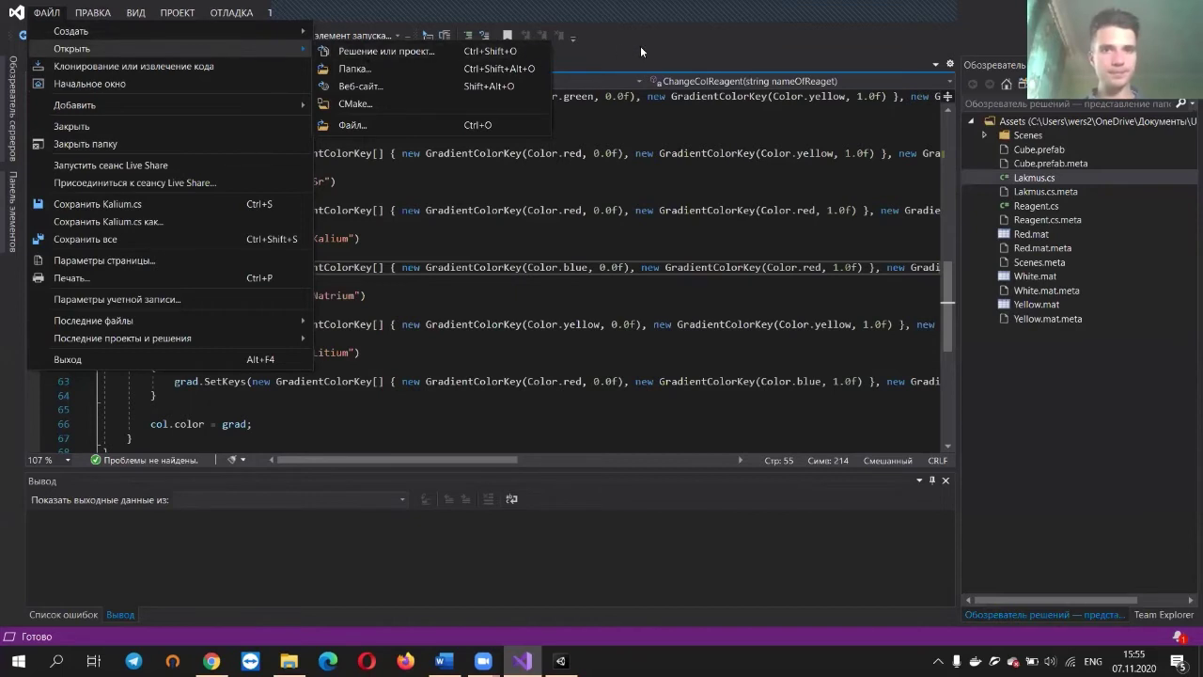
pyautogui.click(680, 58)
# Show the Reaction1.cs script and look through its fields and Start method
pyautogui.click(216, 63)
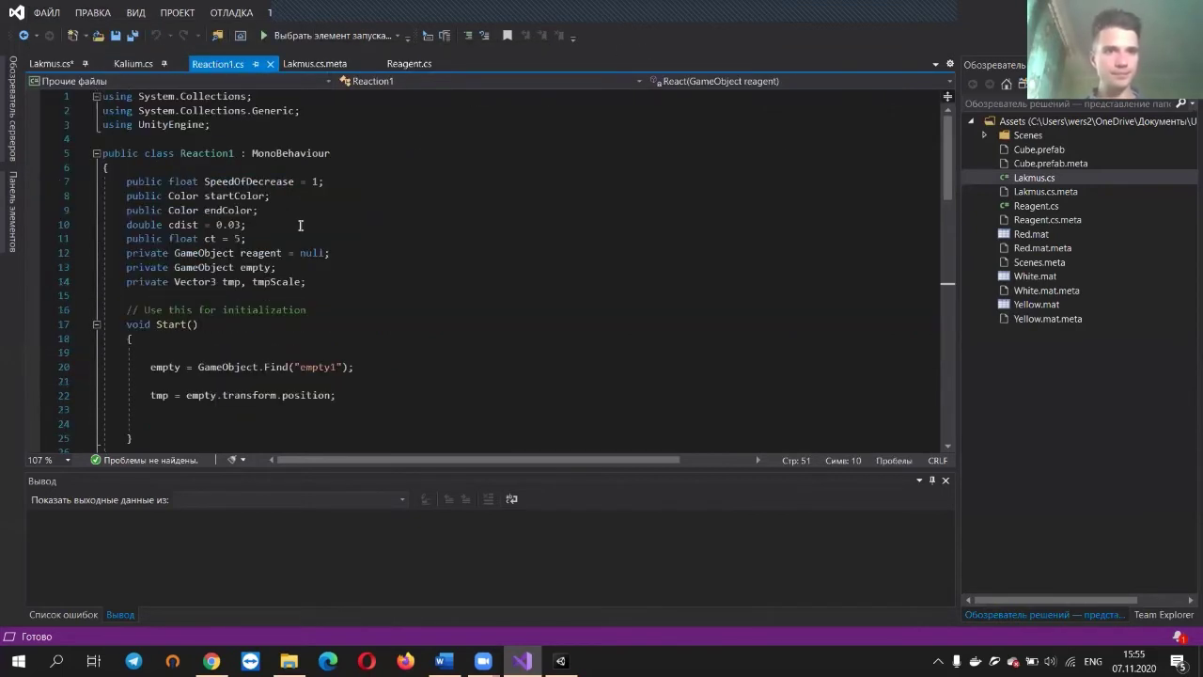
pyautogui.scroll(-1, 300, 225)
pyautogui.scroll(-3, 300, 225)
pyautogui.scroll(4, 300, 224)
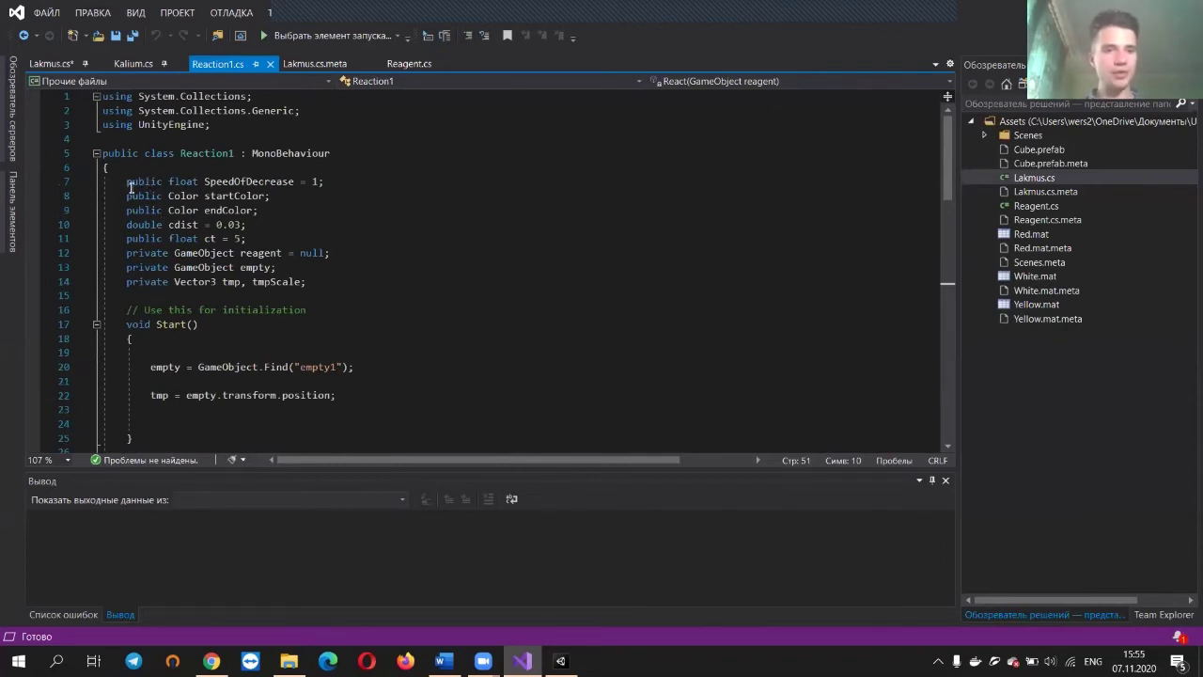
# Highlight the public float SpeedOfDecrease field in the Reaction1 class
pyautogui.moveTo(127, 180); pyautogui.dragTo(267, 182)
pyautogui.click(294, 183)
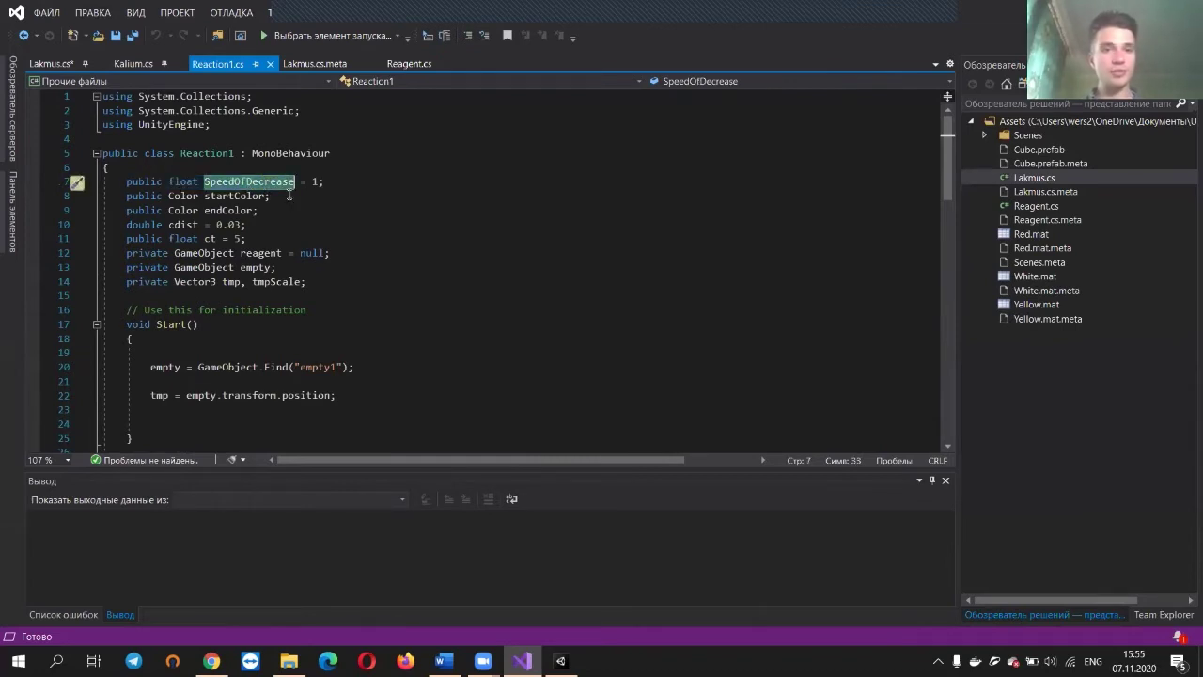
pyautogui.click(295, 199)
pyautogui.click(326, 184)
pyautogui.moveTo(320, 182); pyautogui.dragTo(206, 181)
pyautogui.click(294, 181)
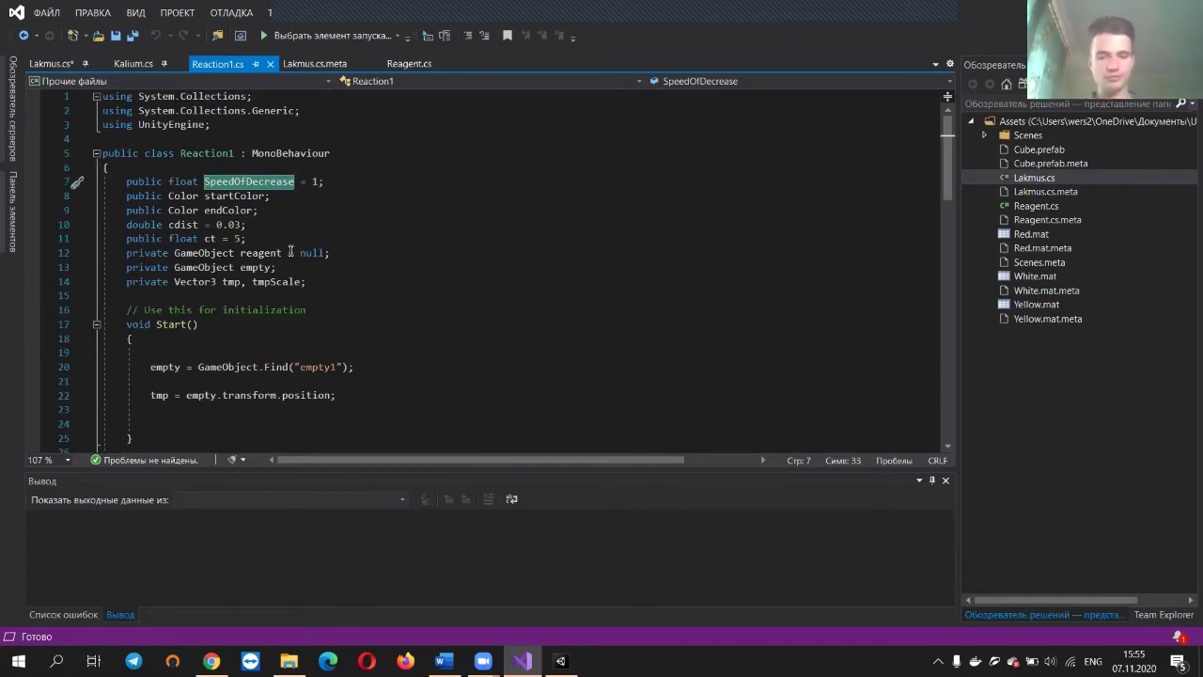
# Highlight the startColor and endColor field names in the Reaction1 class and switch back to Unity
pyautogui.click(242, 196)
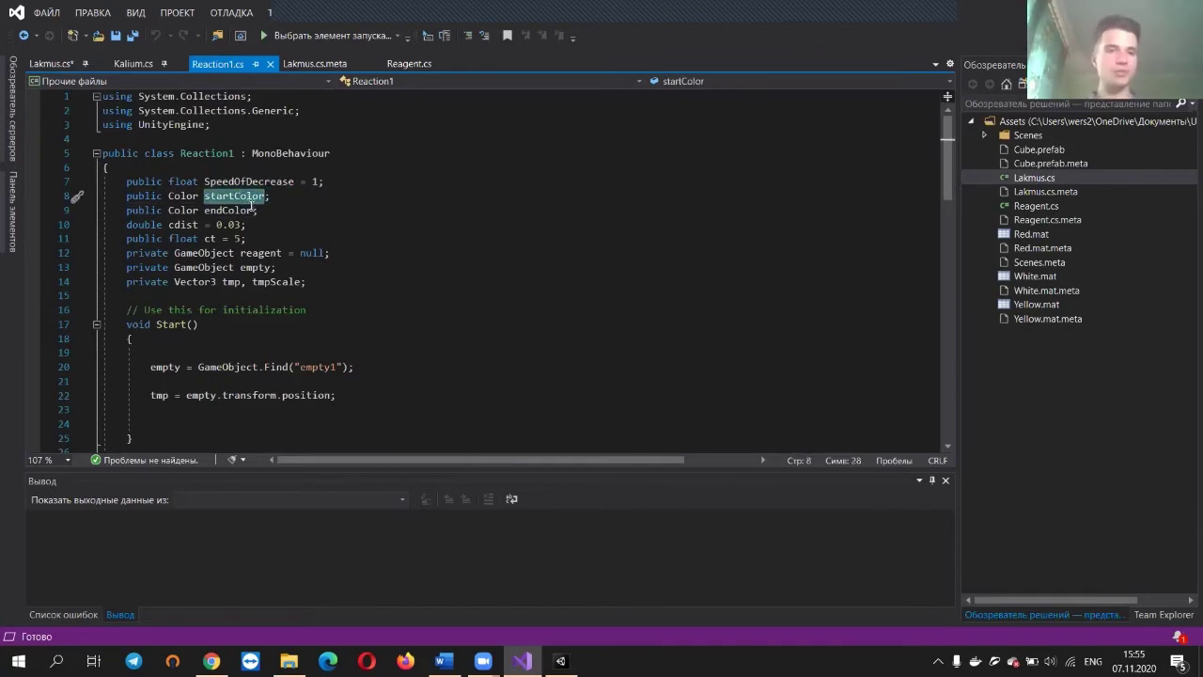
pyautogui.click(156, 199)
pyautogui.click(197, 198)
pyautogui.click(240, 197)
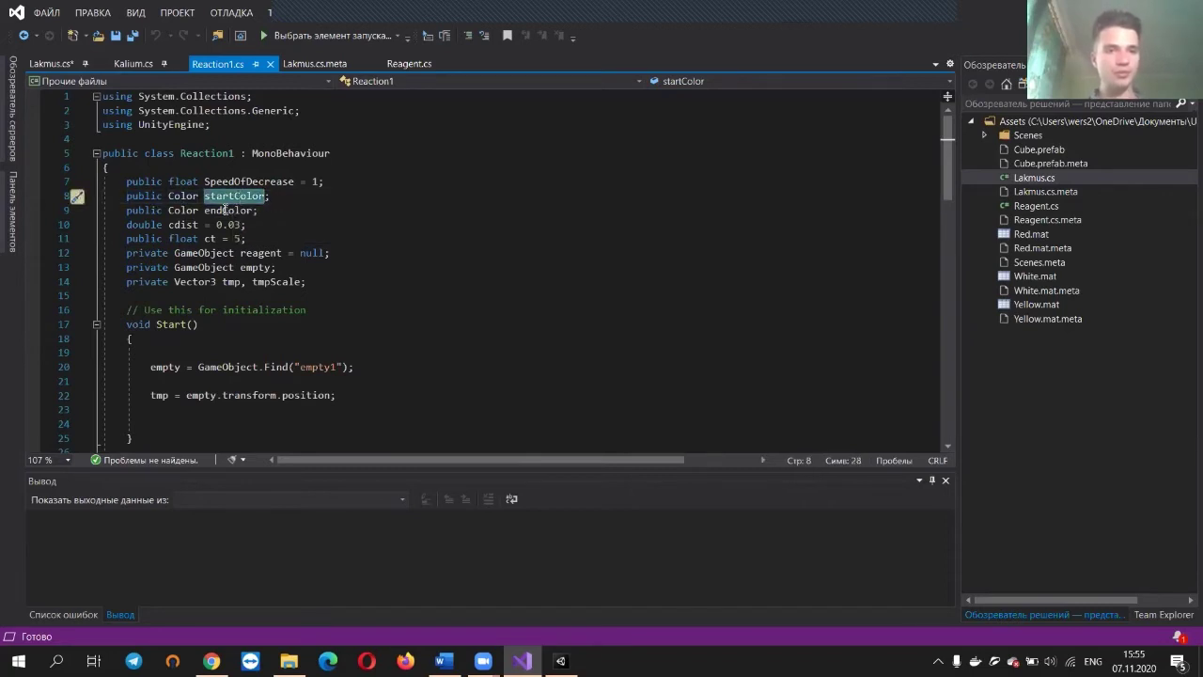
pyautogui.click(203, 195)
pyautogui.moveTo(203, 195); pyautogui.dragTo(265, 196)
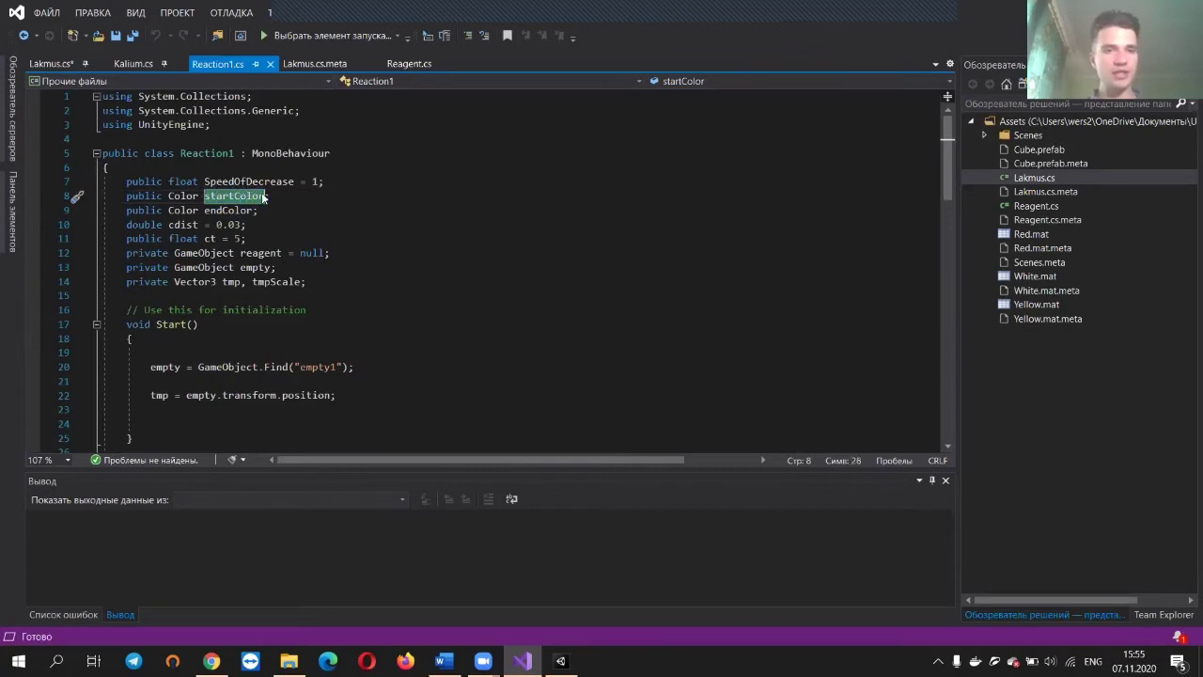
pyautogui.doubleClick(230, 210)
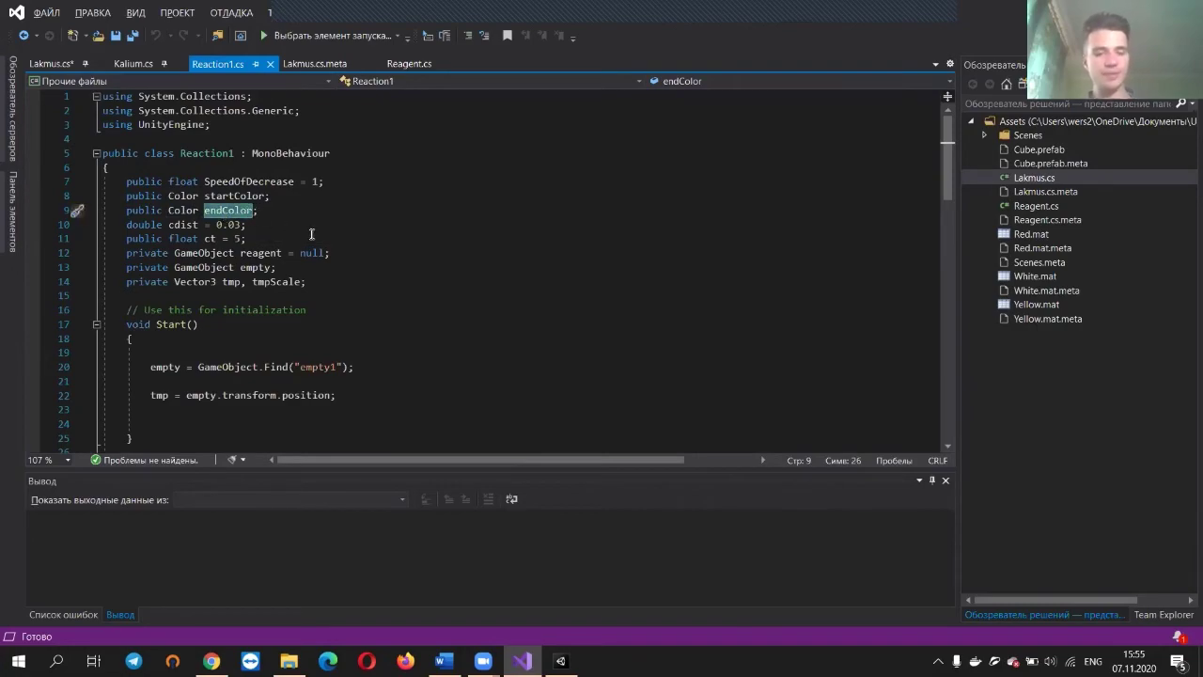
pyautogui.hotkey('alt', 'Tab')
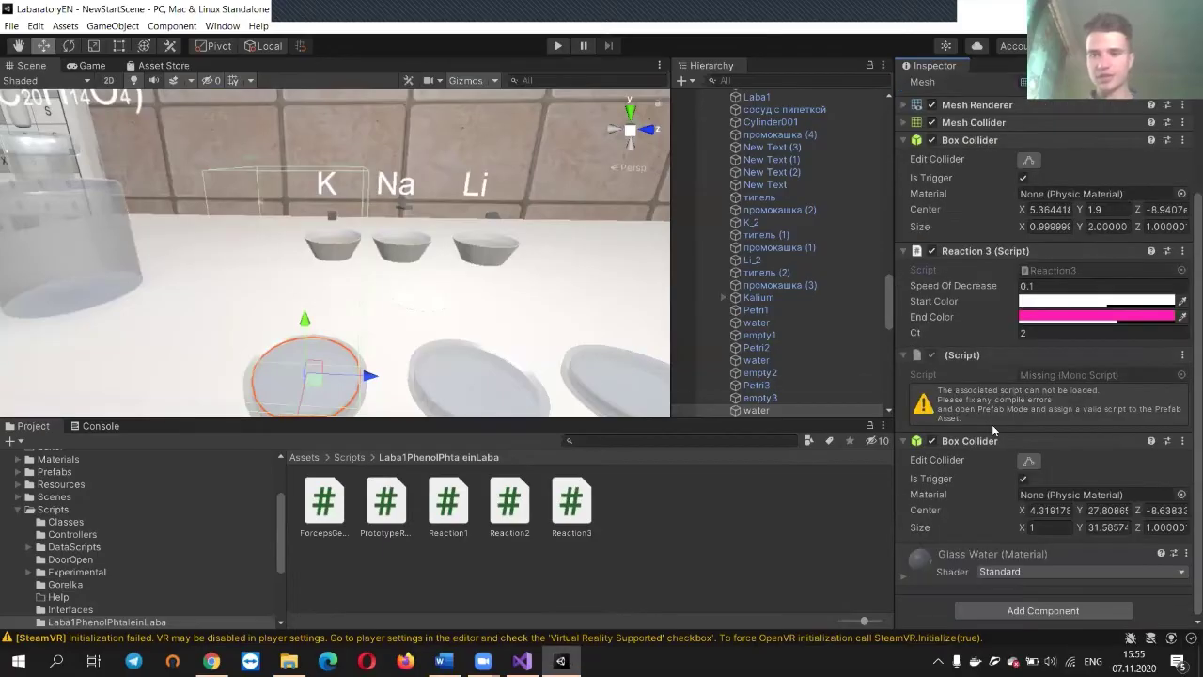
# Select the water in the middle Petri dish and in the dish nearest Li to show their Reaction scripts
pyautogui.moveTo(502, 346); pyautogui.dragTo(492, 361, button='right')
pyautogui.click(491, 360)
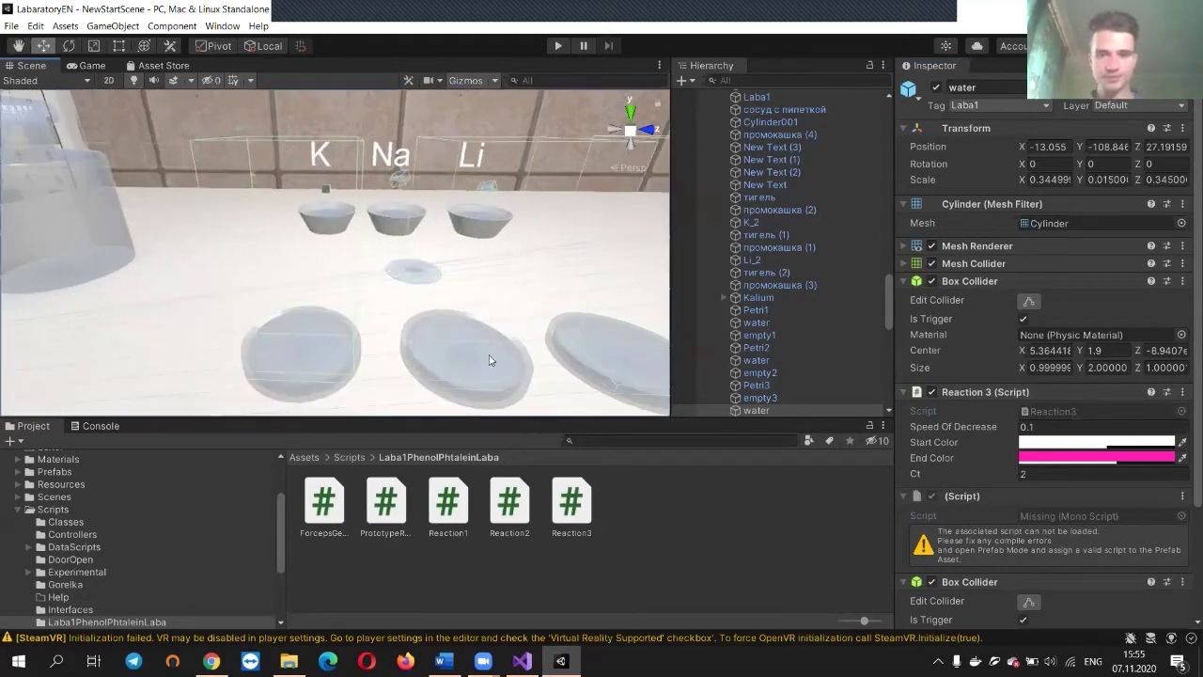
pyautogui.moveTo(545, 309); pyautogui.dragTo(553, 306, button='right')
pyautogui.keyDown('alt'); pyautogui.moveTo(553, 306); pyautogui.dragTo(255, 314); pyautogui.keyUp('alt')
pyautogui.click(254, 314)
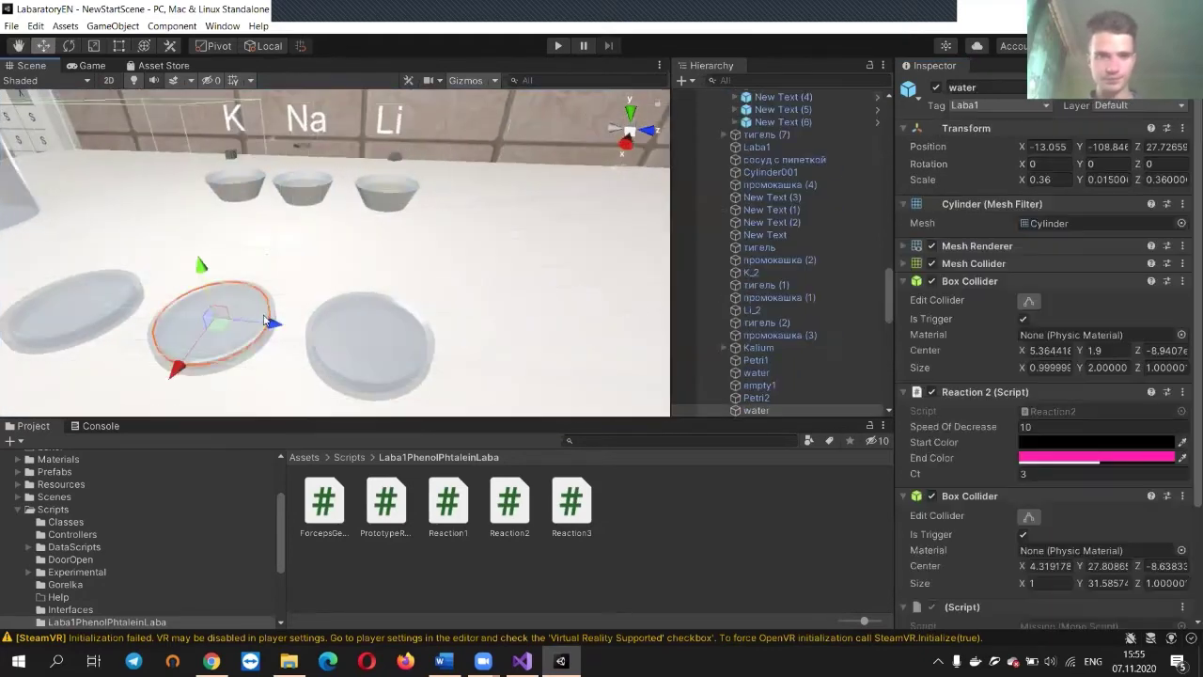
pyautogui.click(380, 352)
pyautogui.click(381, 352)
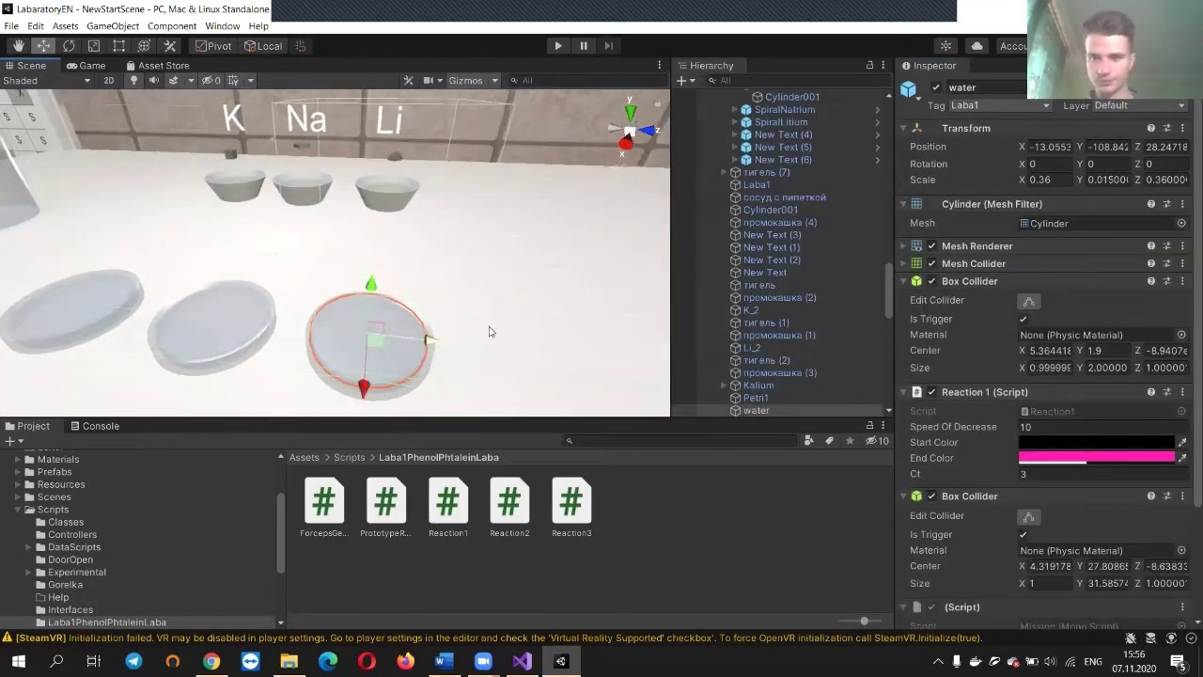
# Zoom in on the Petri dish nearest Li and reselect its water to show the Reaction 1 component's fields
pyautogui.scroll(-3, 577, 339)
pyautogui.hotkey('ctrl', 'f')
pyautogui.scroll(5, 508, 310)
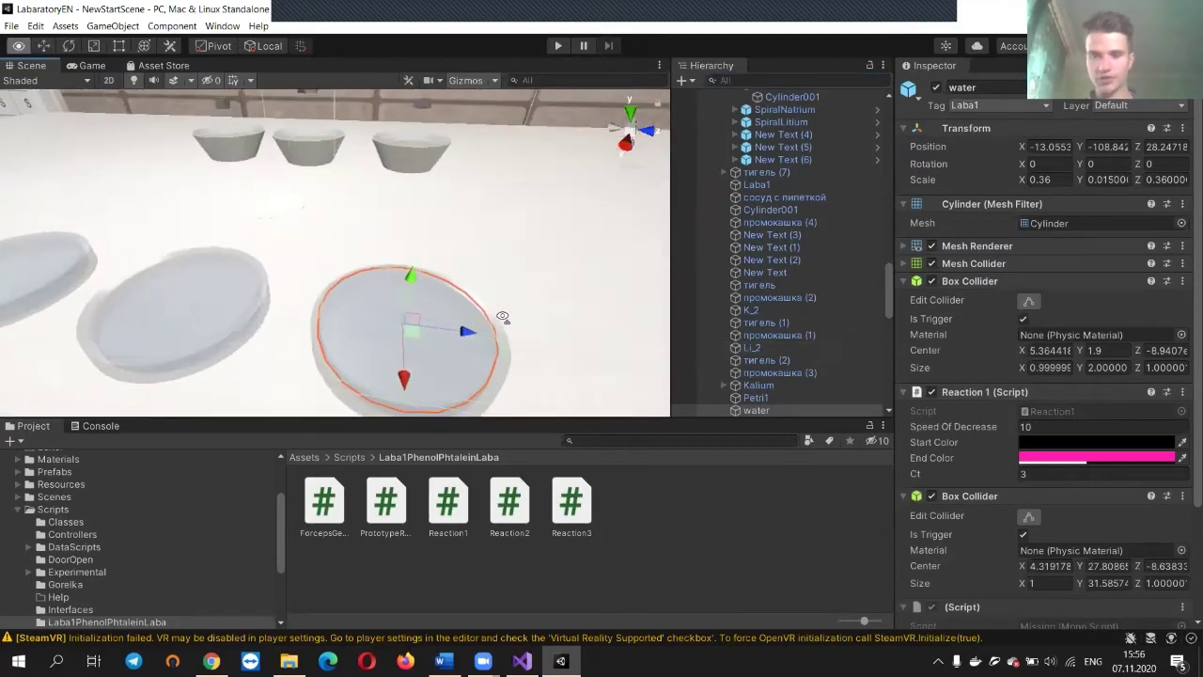
pyautogui.click(734, 373)
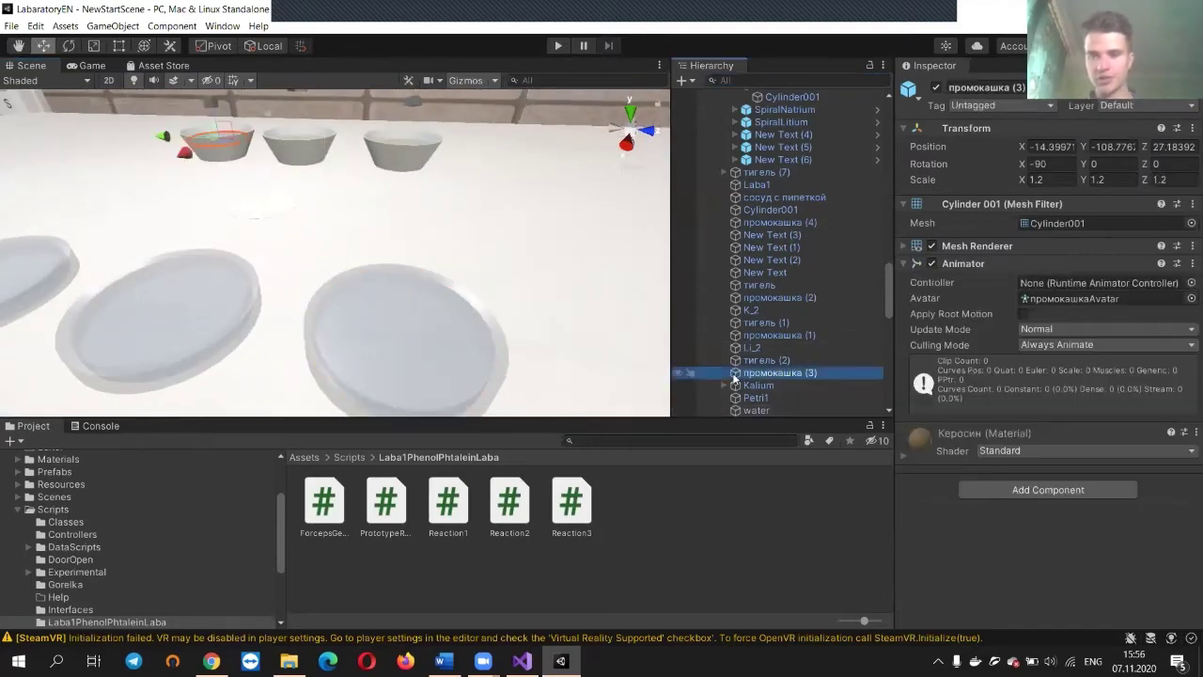
pyautogui.click(440, 341)
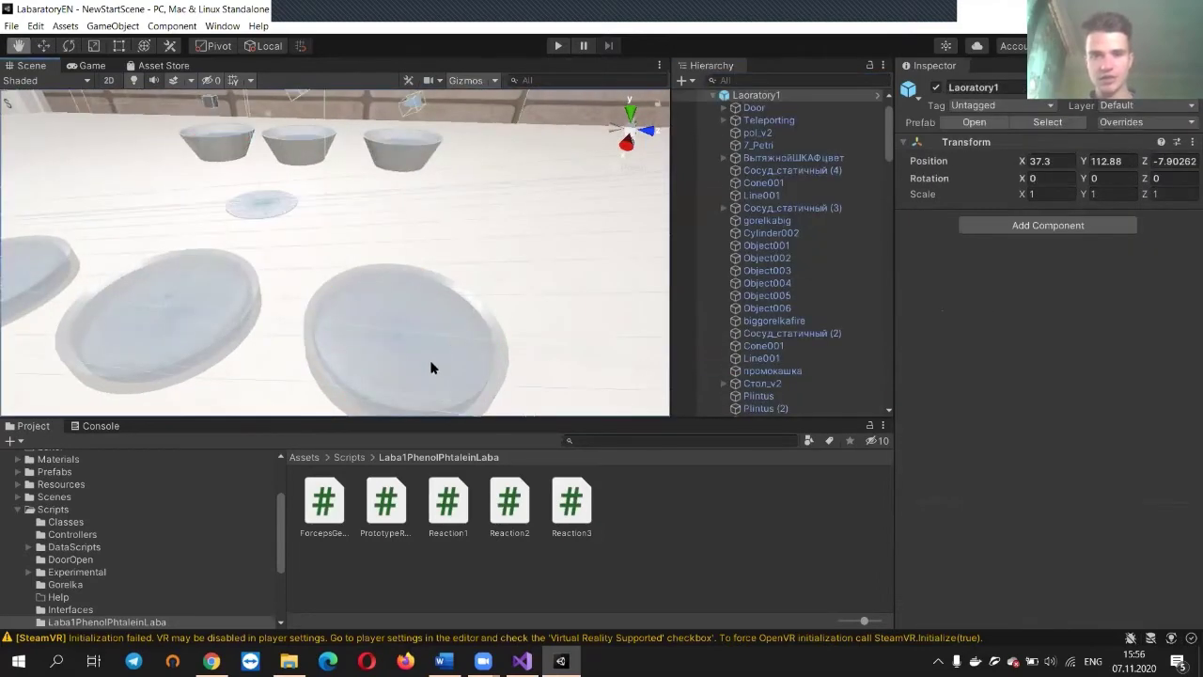
pyautogui.click(449, 368)
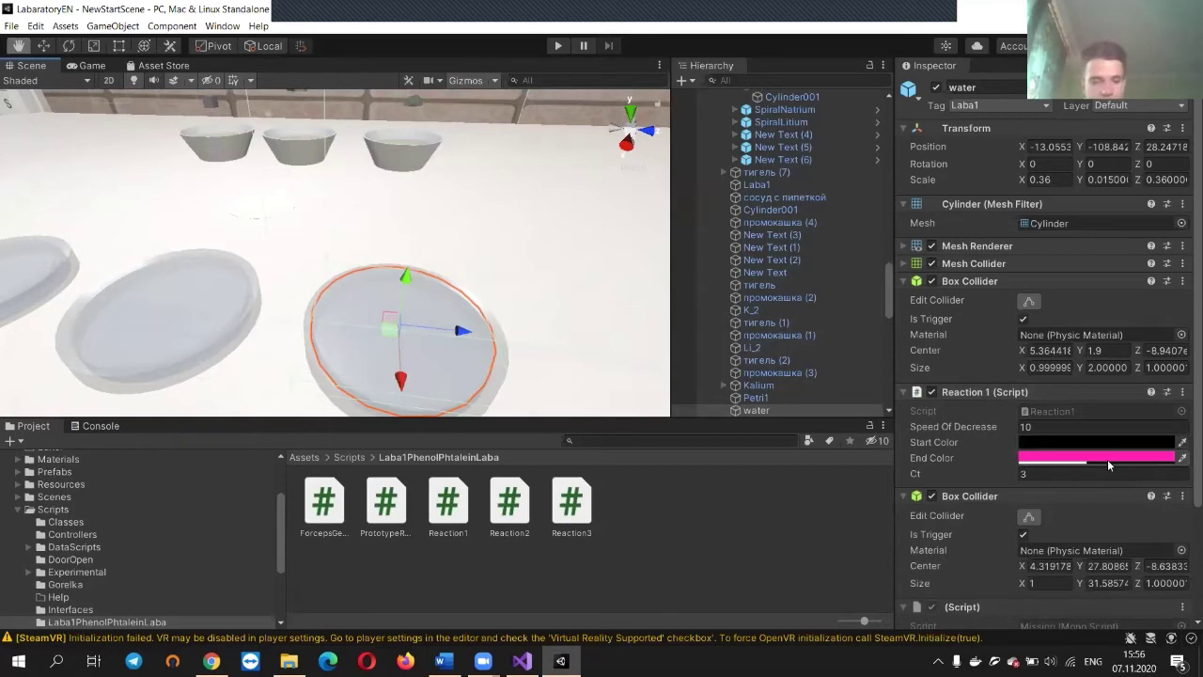
# Switch to Visual Studio and highlight the Color type of startColor and endColor and the UnityEngine namespace in Reaction1.cs
pyautogui.hotkey('alt', 'Tab')
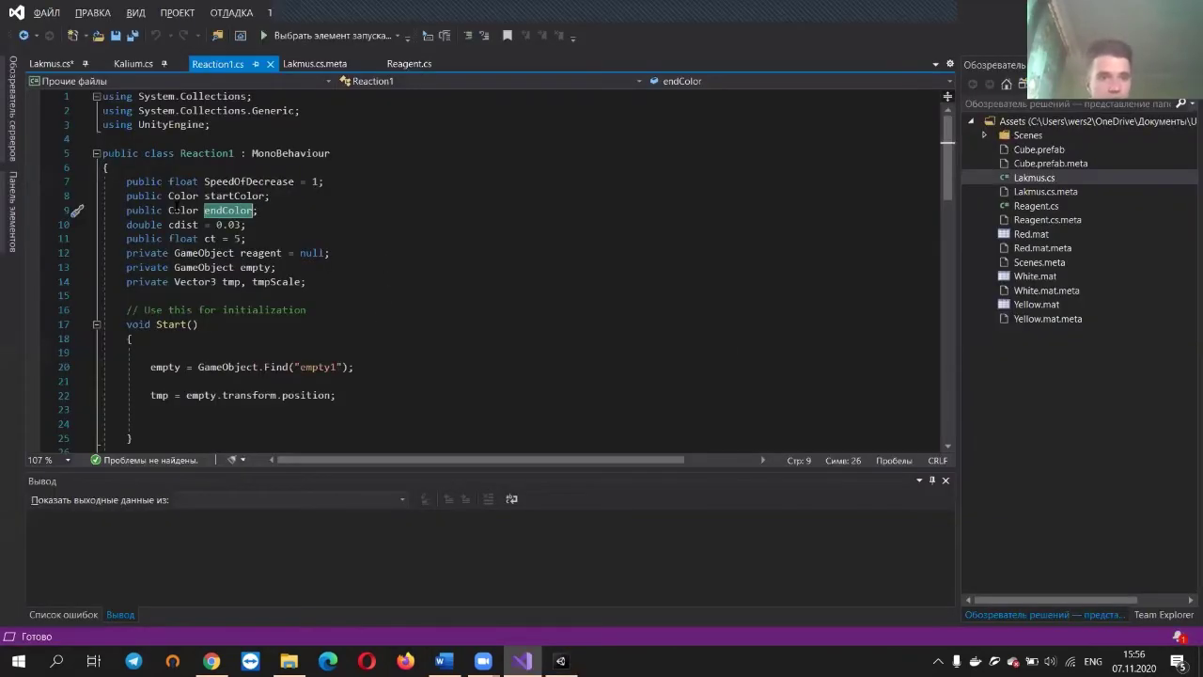
pyautogui.click(197, 210)
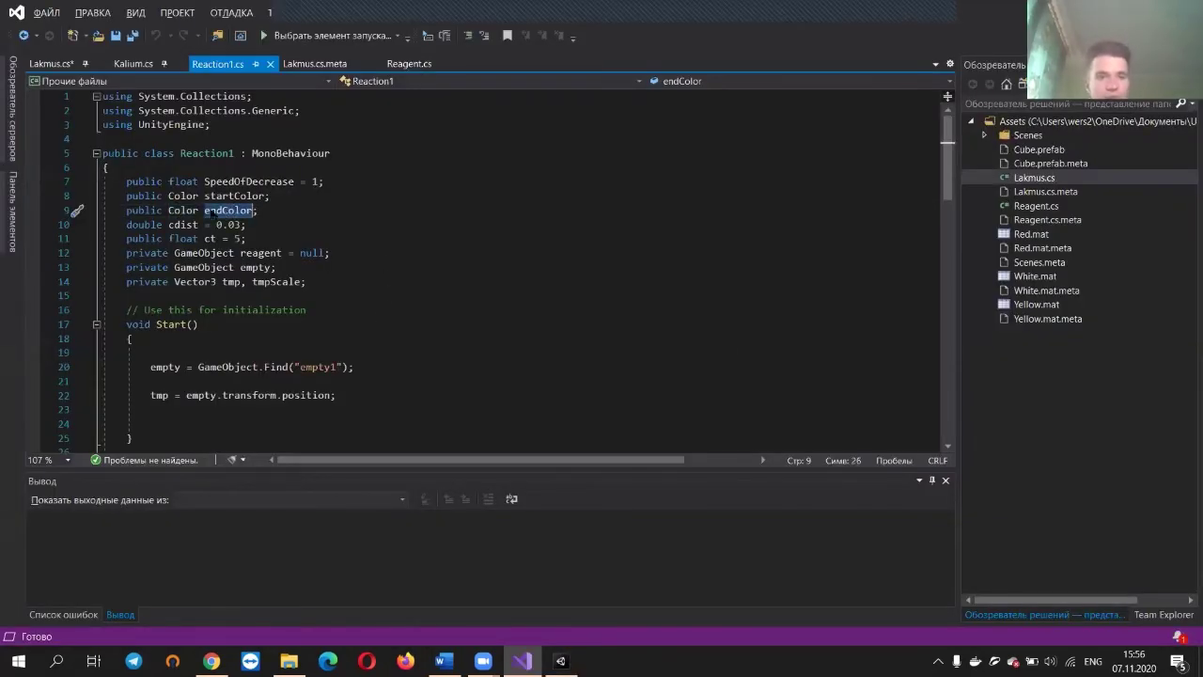
pyautogui.click(186, 195)
pyautogui.click(183, 210)
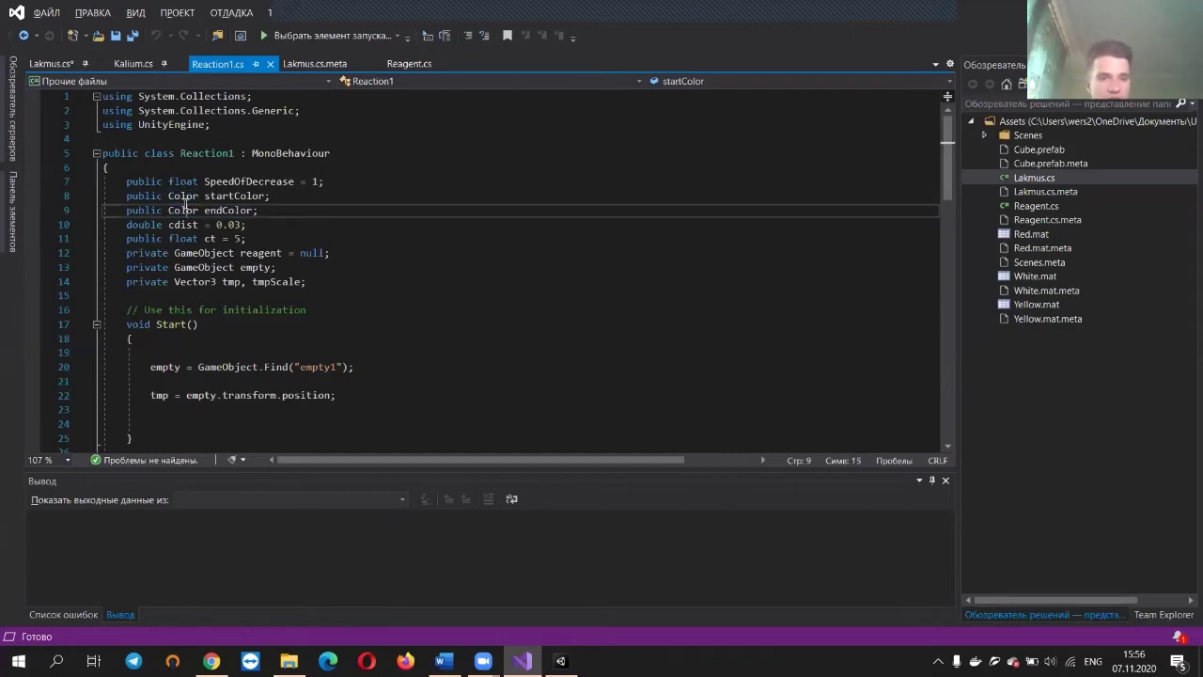
pyautogui.click(186, 196)
pyautogui.click(182, 208)
pyautogui.click(184, 195)
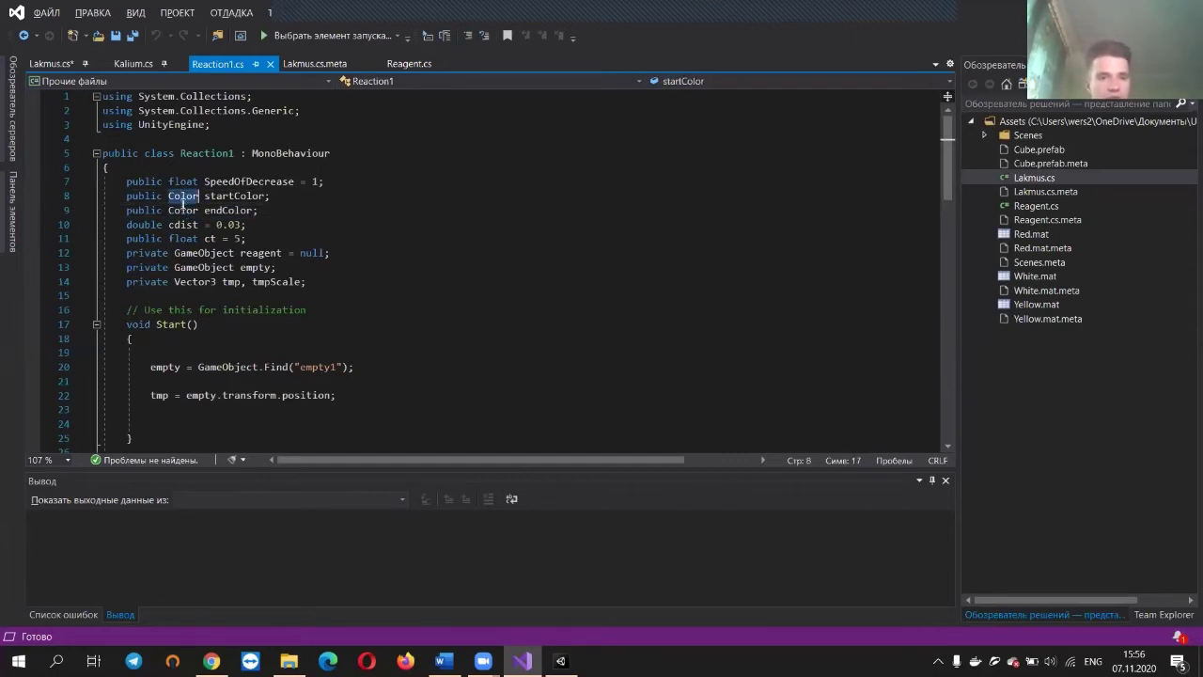
pyautogui.click(189, 124)
pyautogui.doubleClick(189, 124)
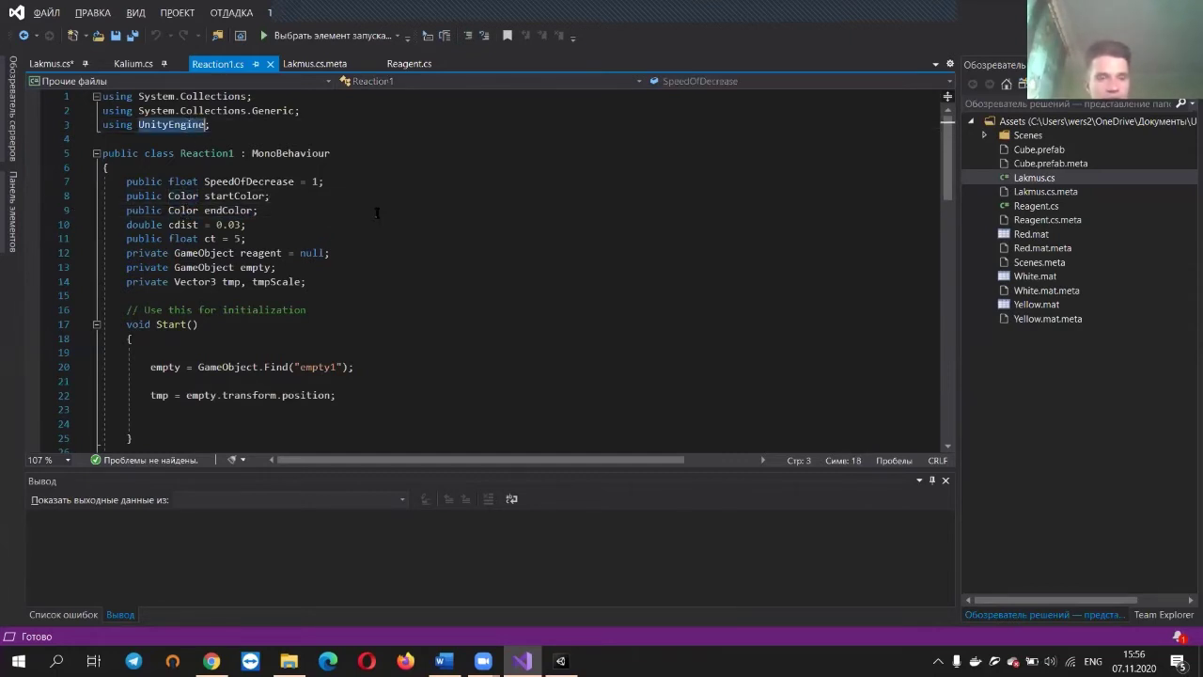
# Check the water's End Color field in Unity and highlight the matching endColor field in Visual Studio
pyautogui.hotkey('alt', 'Tab')
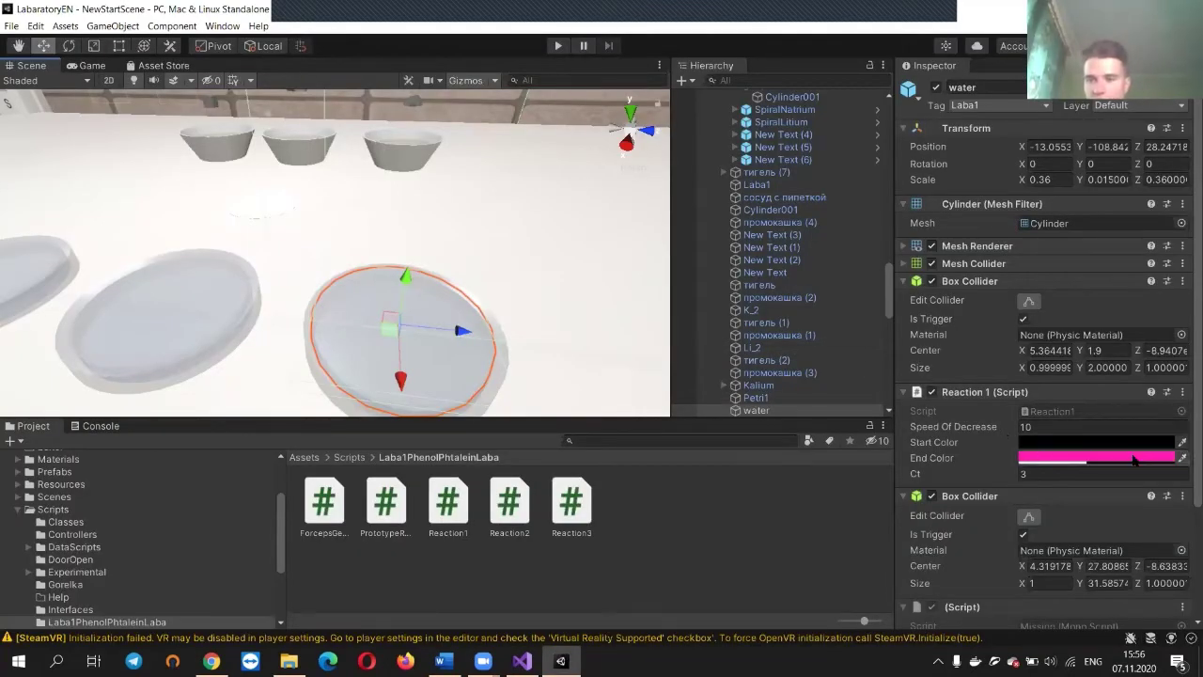
pyautogui.hotkey('alt', 'Tab')
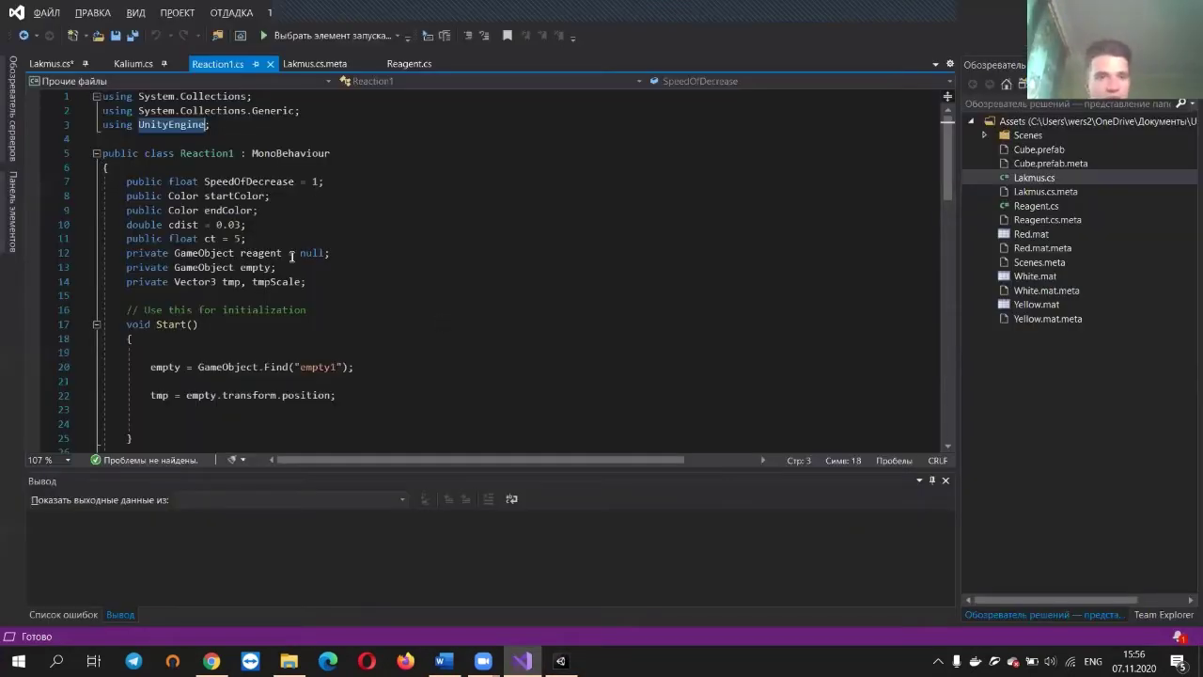
pyautogui.doubleClick(191, 209)
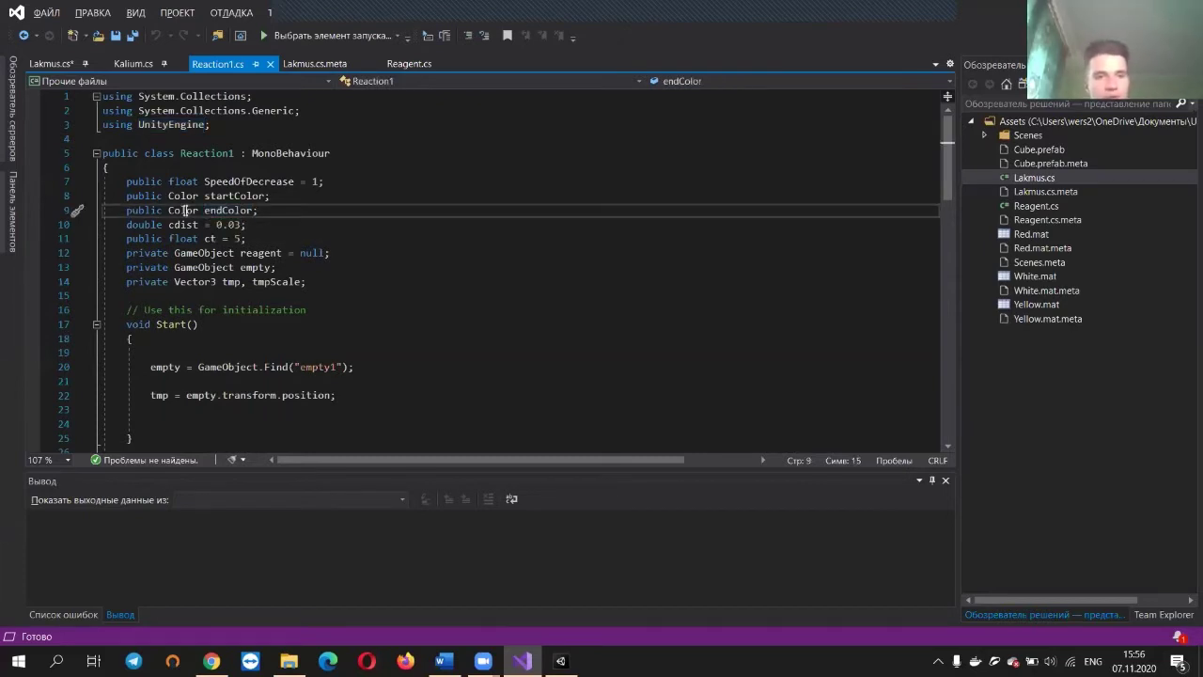
pyautogui.doubleClick(247, 211)
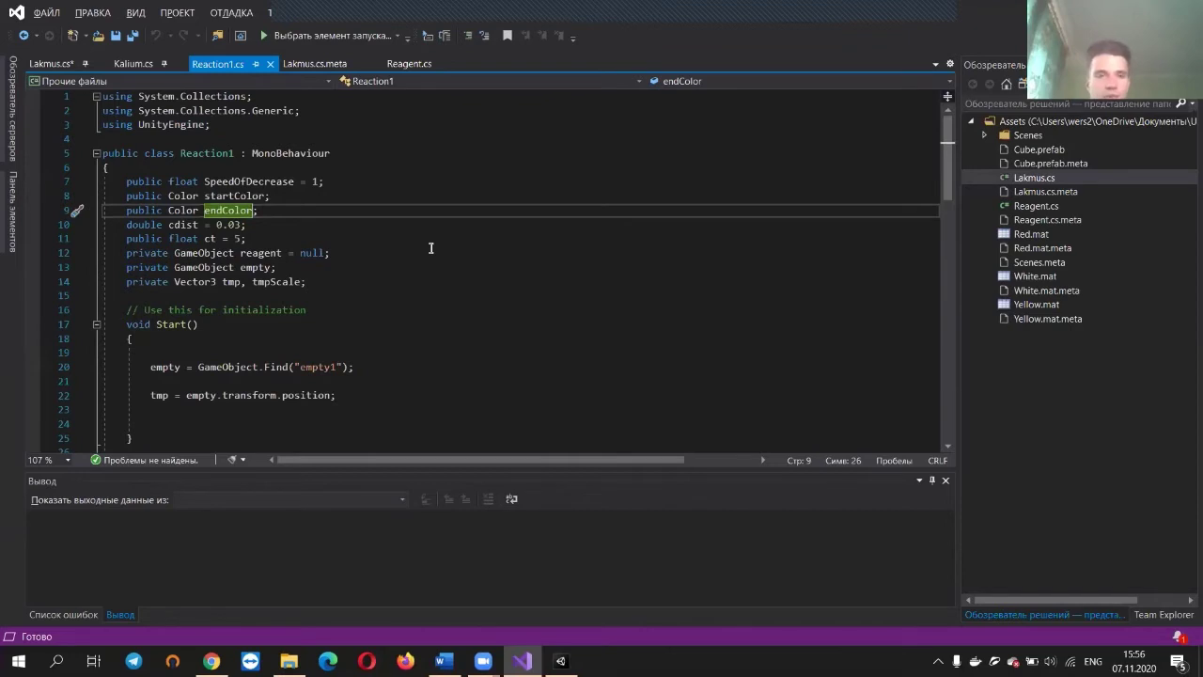
# Point out the startColor and endColor declaration lines in the Reaction1 class
pyautogui.click(230, 195)
pyautogui.click(318, 210)
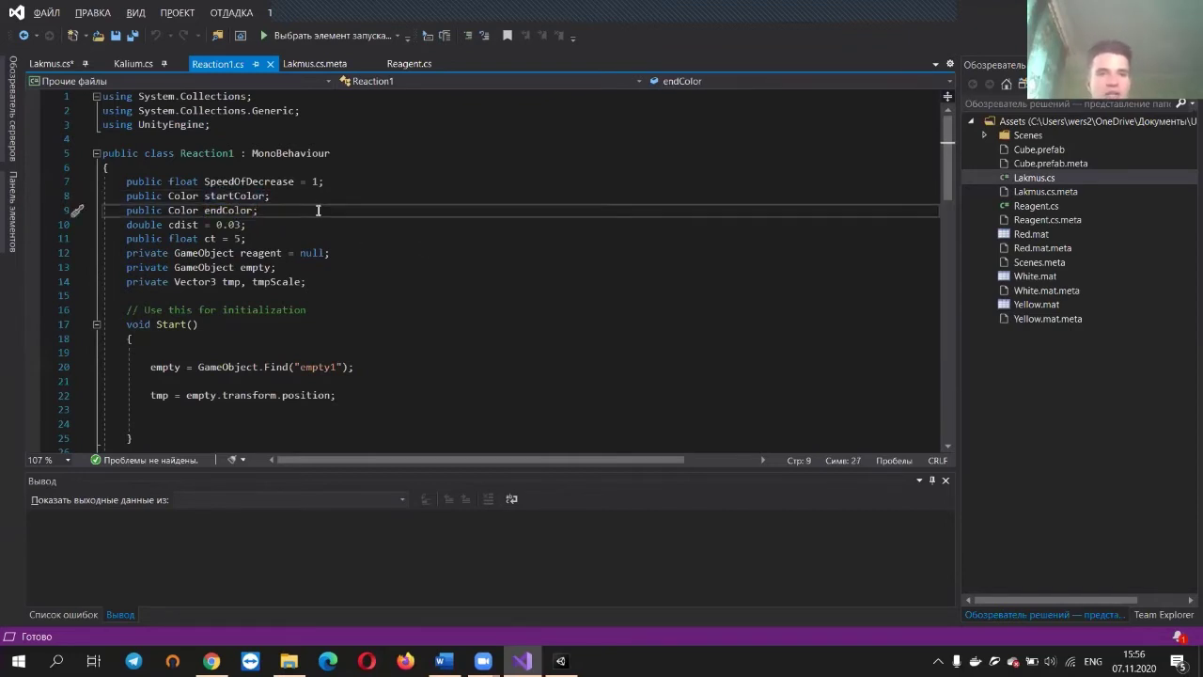
pyautogui.click(247, 228)
pyautogui.click(289, 211)
pyautogui.click(301, 203)
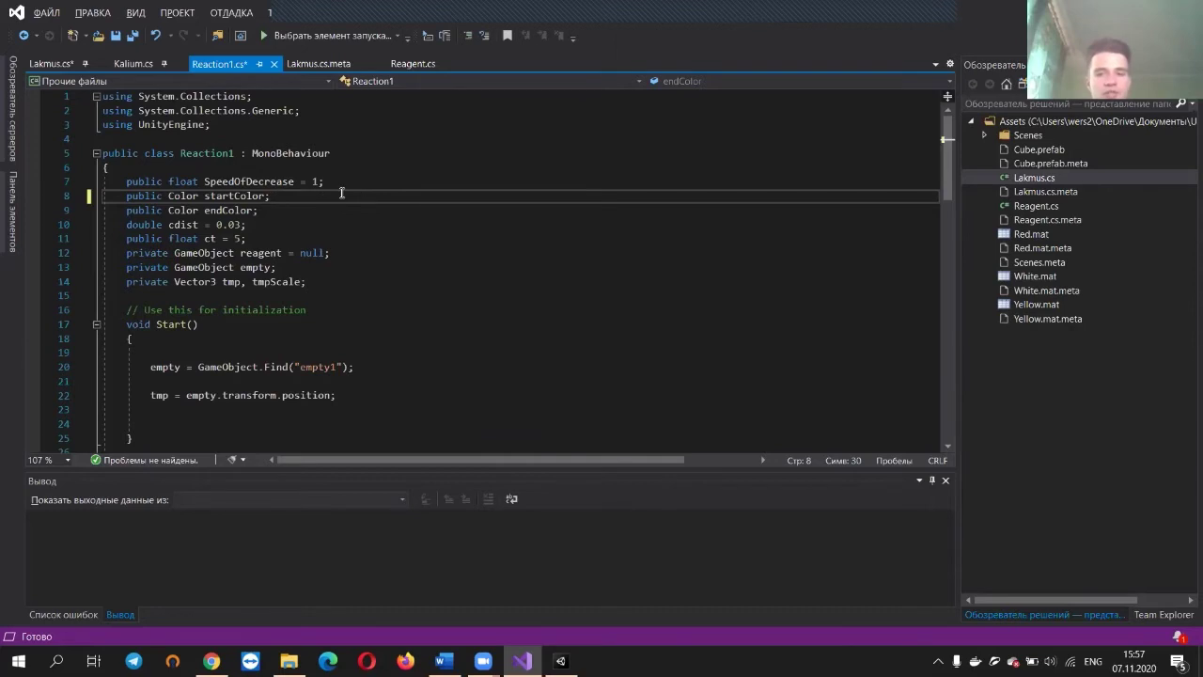
pyautogui.click(298, 207)
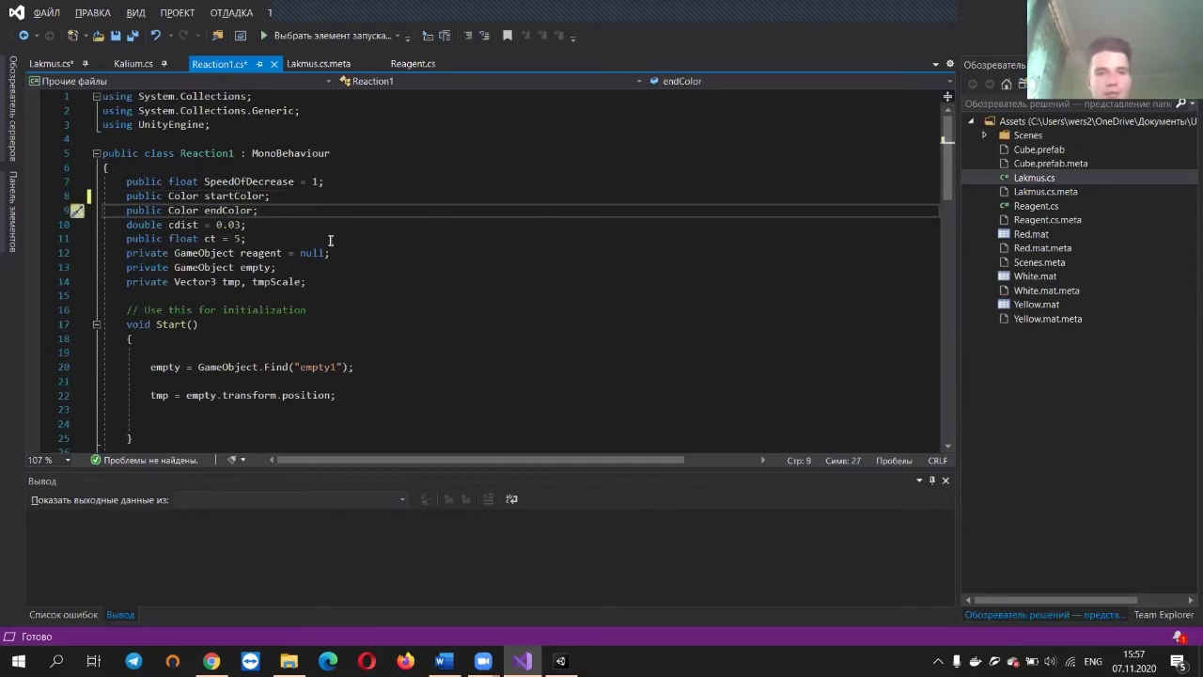
# Switch to Unity and set the alpha of the water's Reaction 1 End Color to 104
pyautogui.hotkey('alt', 'Tab')
pyautogui.moveTo(567, 293); pyautogui.dragTo(611, 322, button='right')
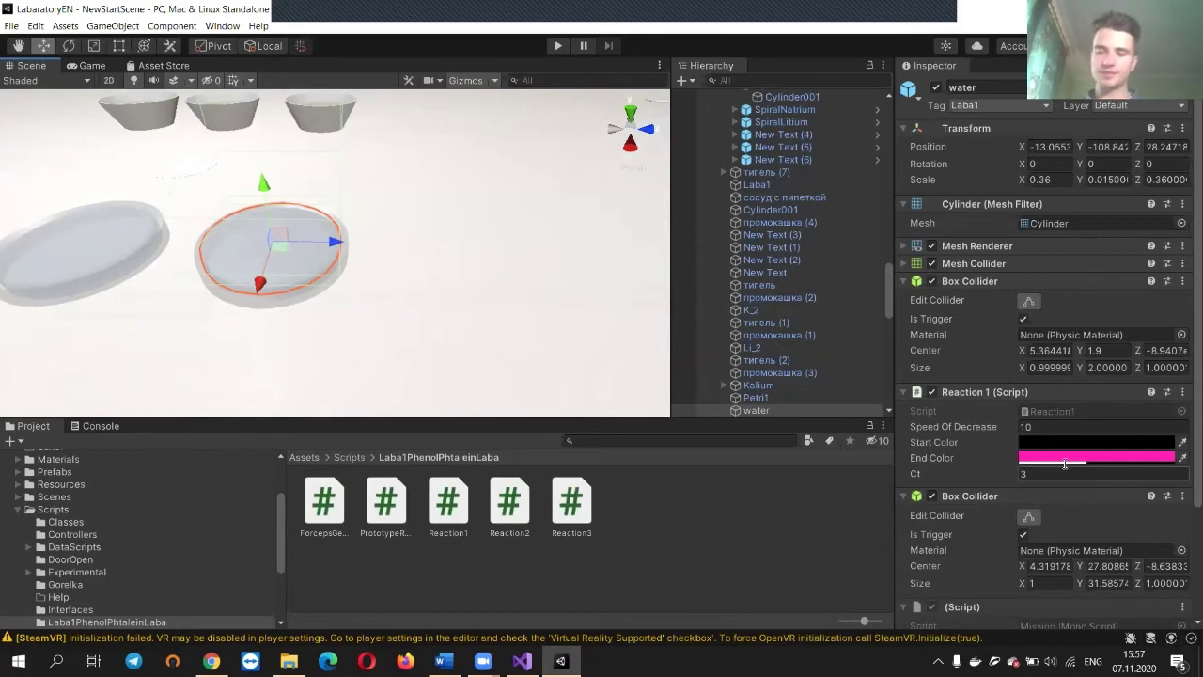
pyautogui.press('a')
pyautogui.moveTo(414, 286); pyautogui.dragTo(530, 217, button='right')
pyautogui.keyDown('alt'); pyautogui.moveTo(529, 217); pyautogui.dragTo(413, 273); pyautogui.keyUp('alt')
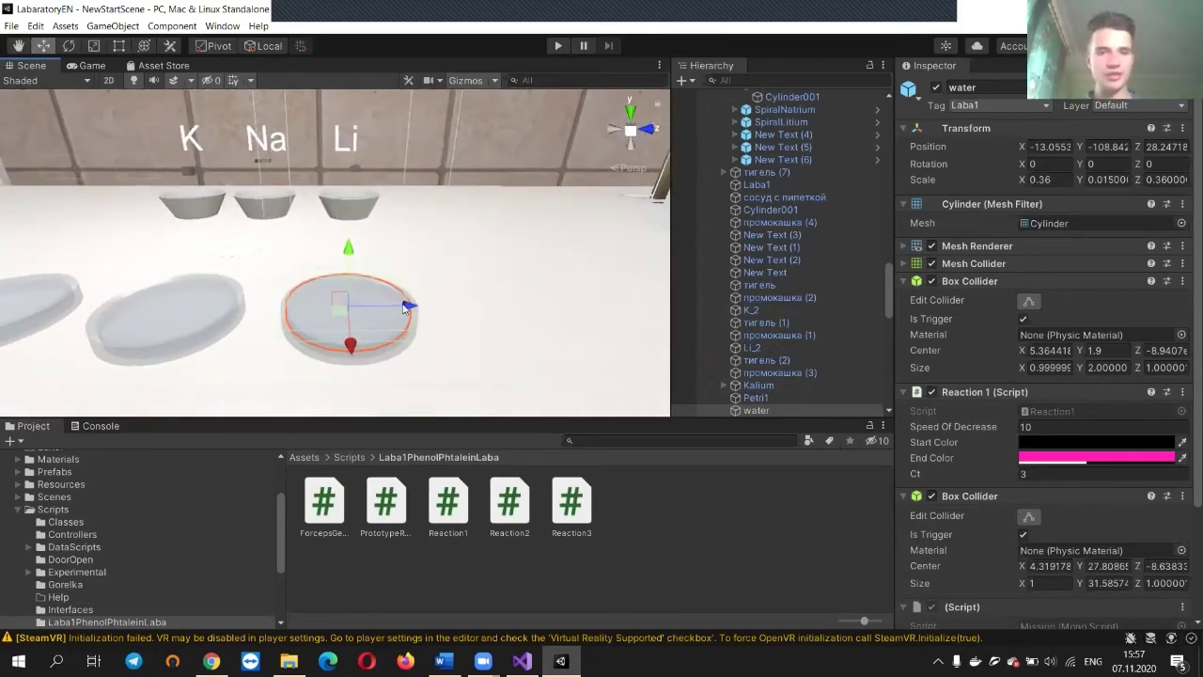
pyautogui.keyDown('alt'); pyautogui.moveTo(508, 282); pyautogui.dragTo(481, 297); pyautogui.keyUp('alt')
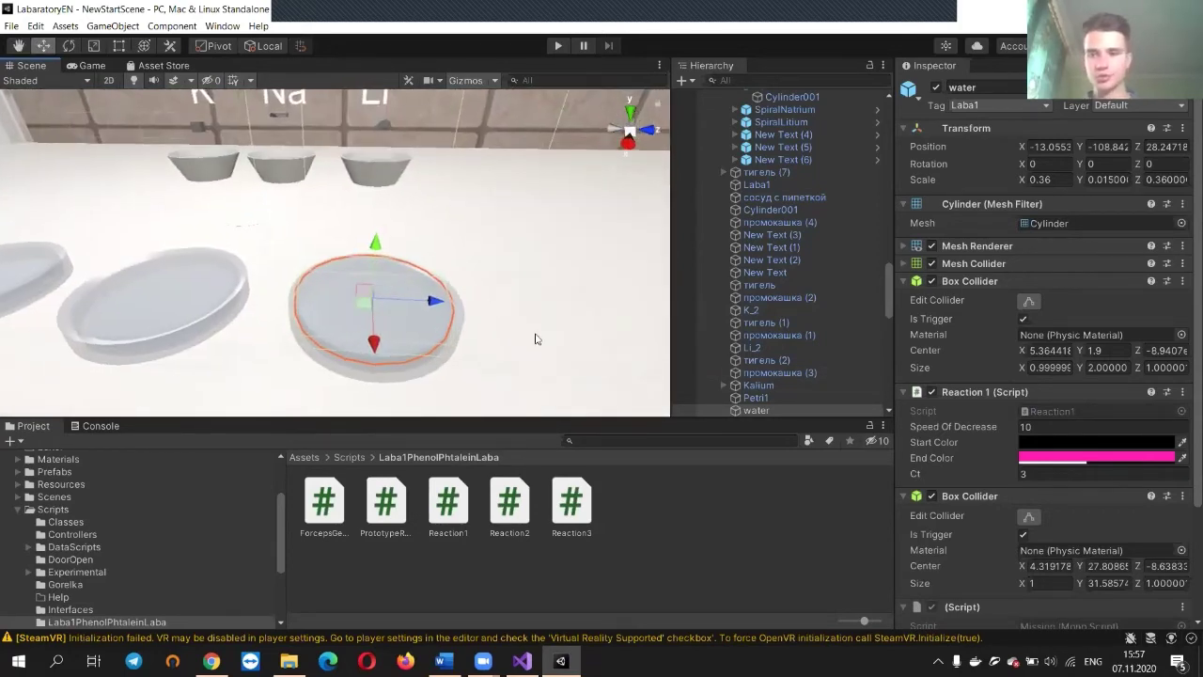
pyautogui.click(1100, 459)
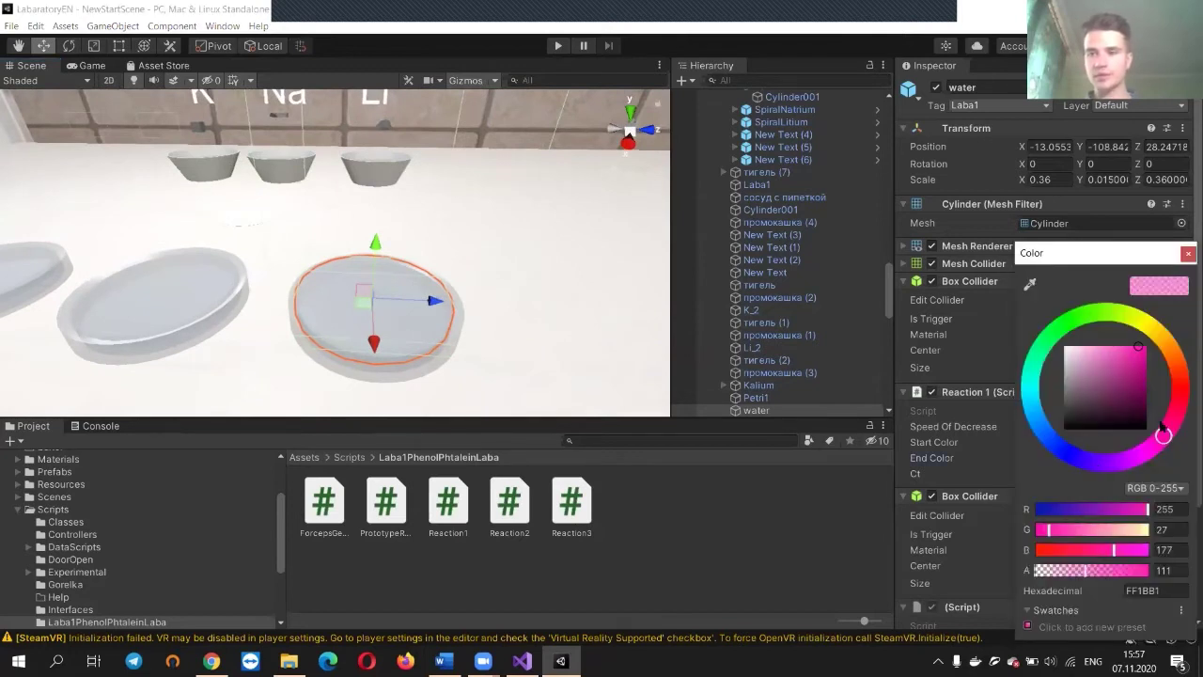
pyautogui.click(1085, 570)
pyautogui.moveTo(1085, 570); pyautogui.dragTo(1083, 575)
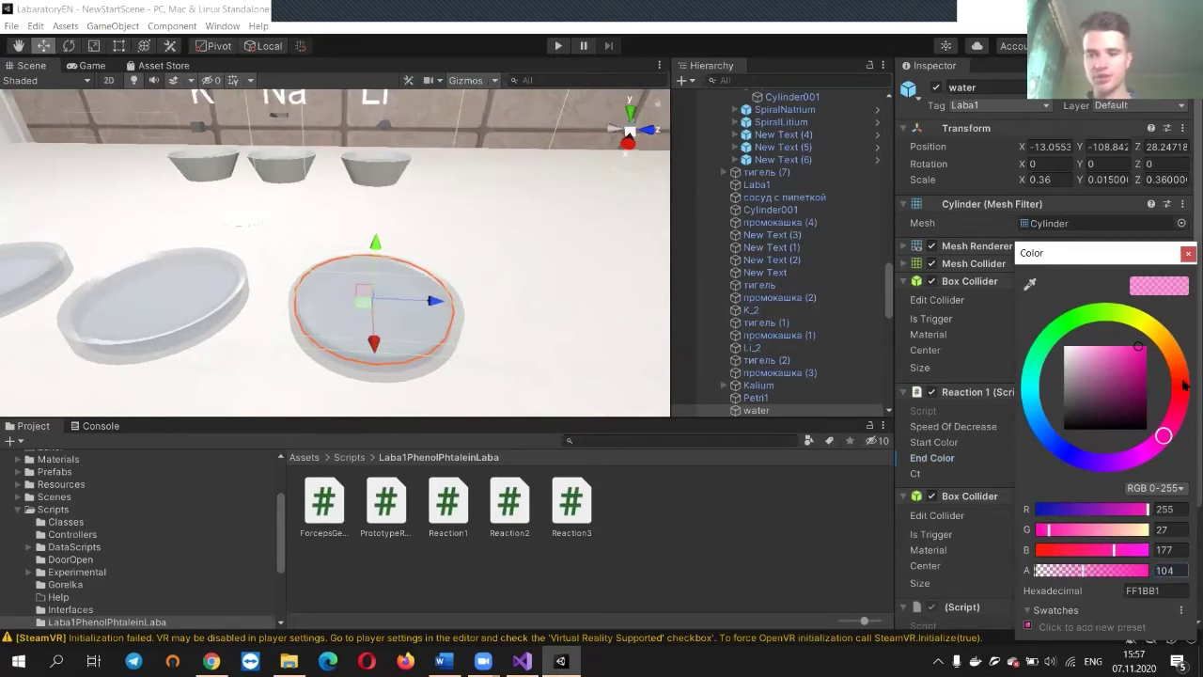
pyautogui.click(1188, 254)
# Look over the metal crucibles and water dishes, then switch to Visual Studio and find Reaction1's OnTriggerEnter method
pyautogui.moveTo(470, 209); pyautogui.dragTo(521, 172, button='right')
pyautogui.scroll(3, 360, 225)
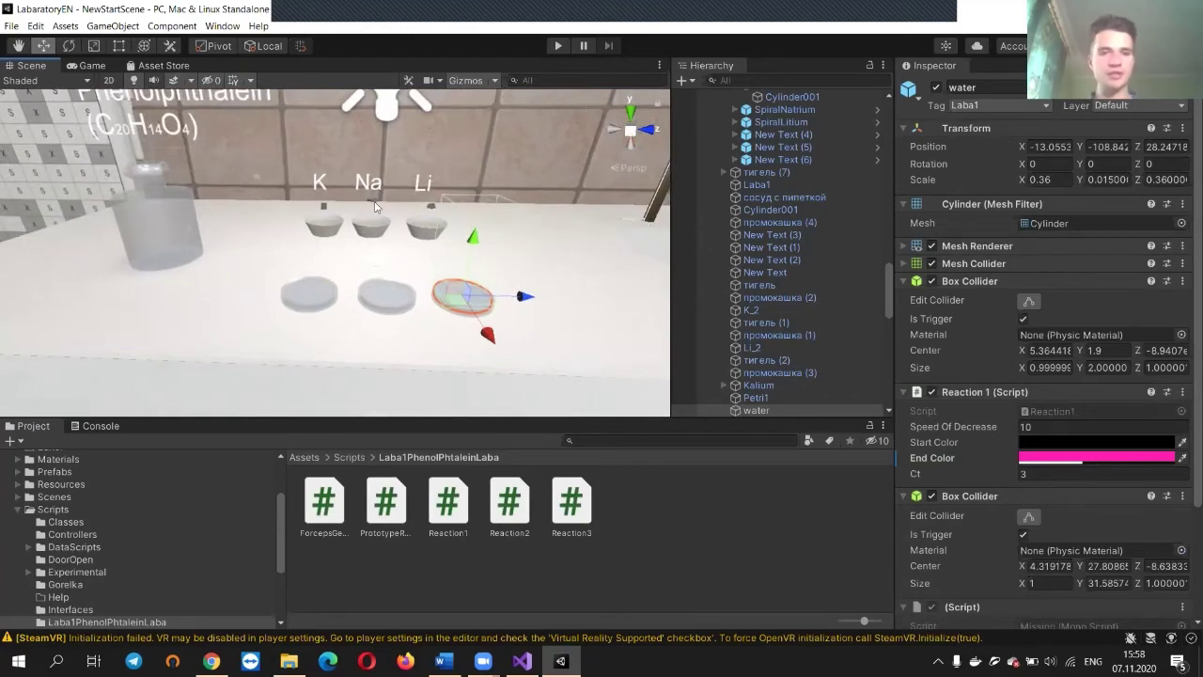
pyautogui.press('w')
pyautogui.moveTo(534, 245); pyautogui.dragTo(507, 251, button='right')
pyautogui.press('d')
pyautogui.hotkey('alt', 'Tab')
pyautogui.scroll(-5, 333, 226)
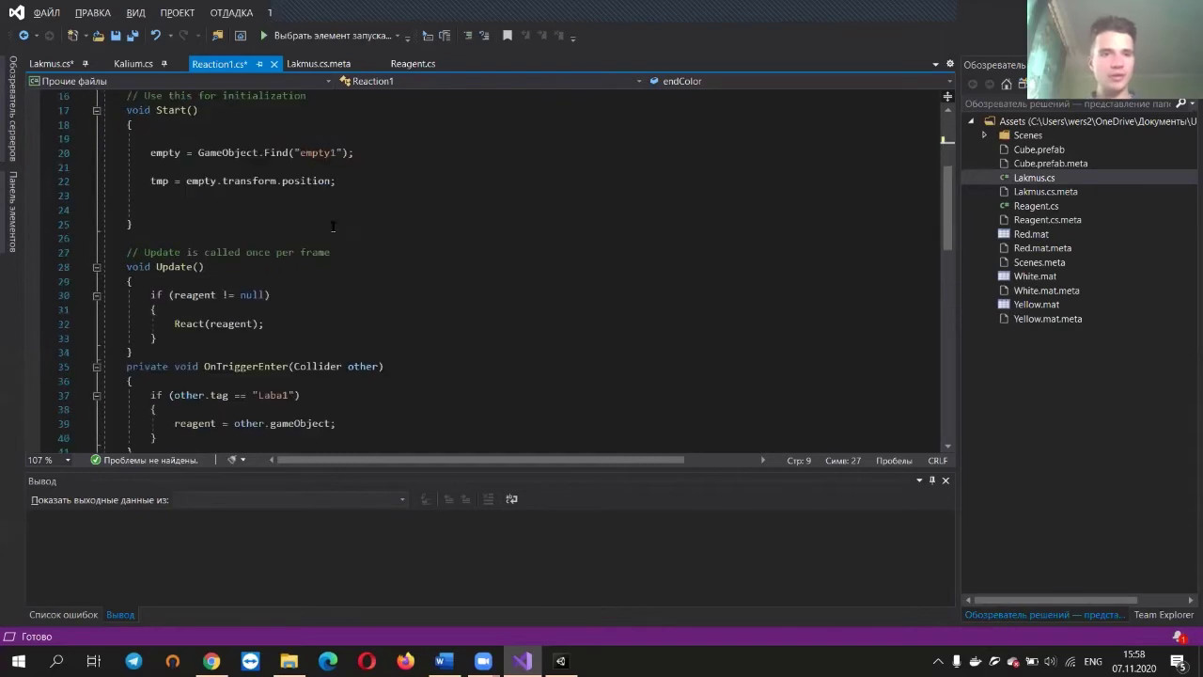
pyautogui.scroll(-5, 337, 231)
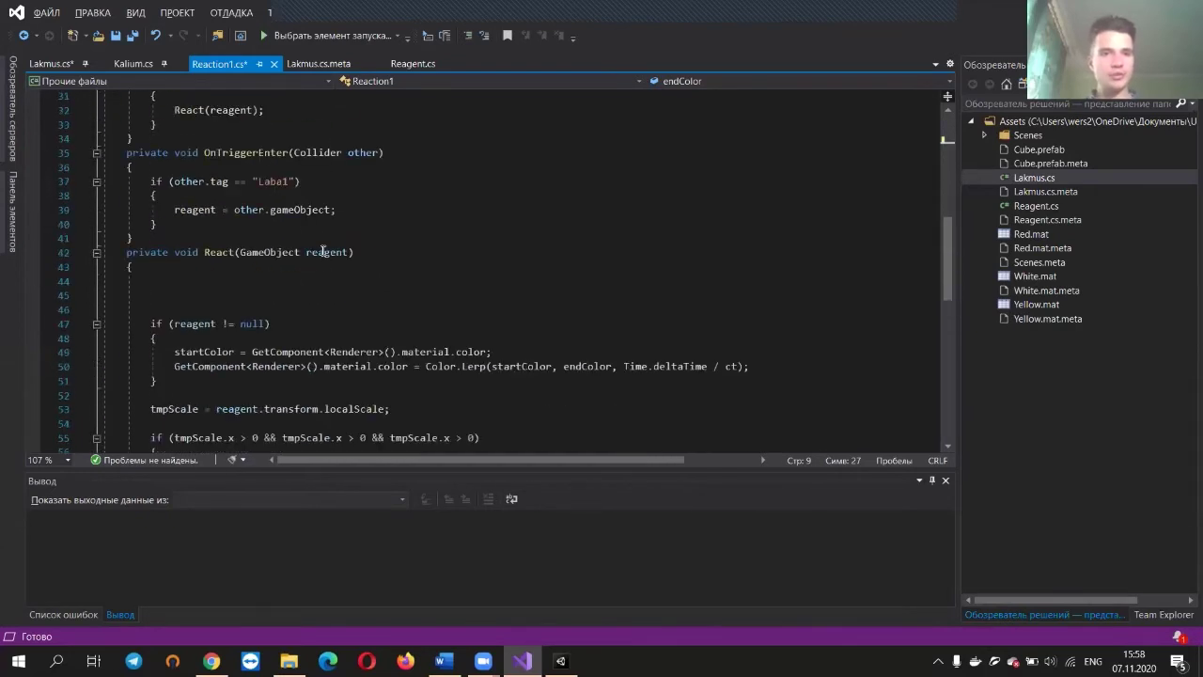
# Highlight the whole OnTriggerEnter method and its name in the Reaction1 class
pyautogui.moveTo(126, 153); pyautogui.dragTo(250, 236)
pyautogui.click(188, 226)
pyautogui.moveTo(147, 212); pyautogui.dragTo(108, 201)
pyautogui.click(162, 227)
pyautogui.moveTo(141, 239); pyautogui.dragTo(126, 153)
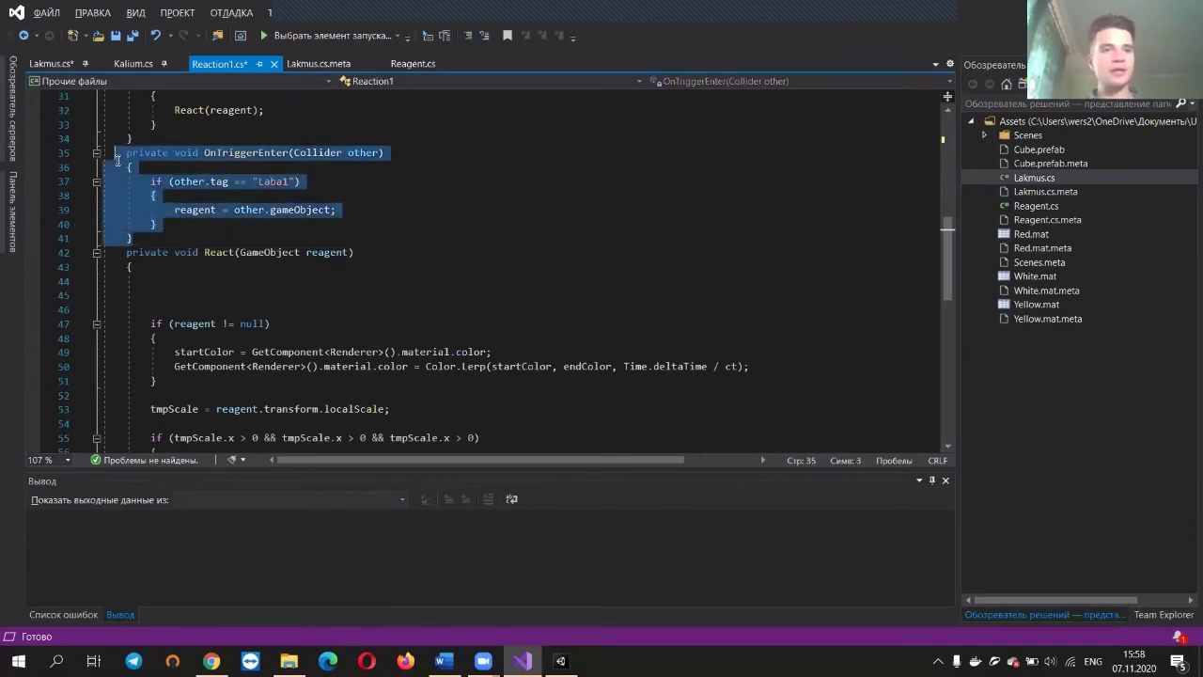
pyautogui.click(127, 152)
pyautogui.click(119, 152)
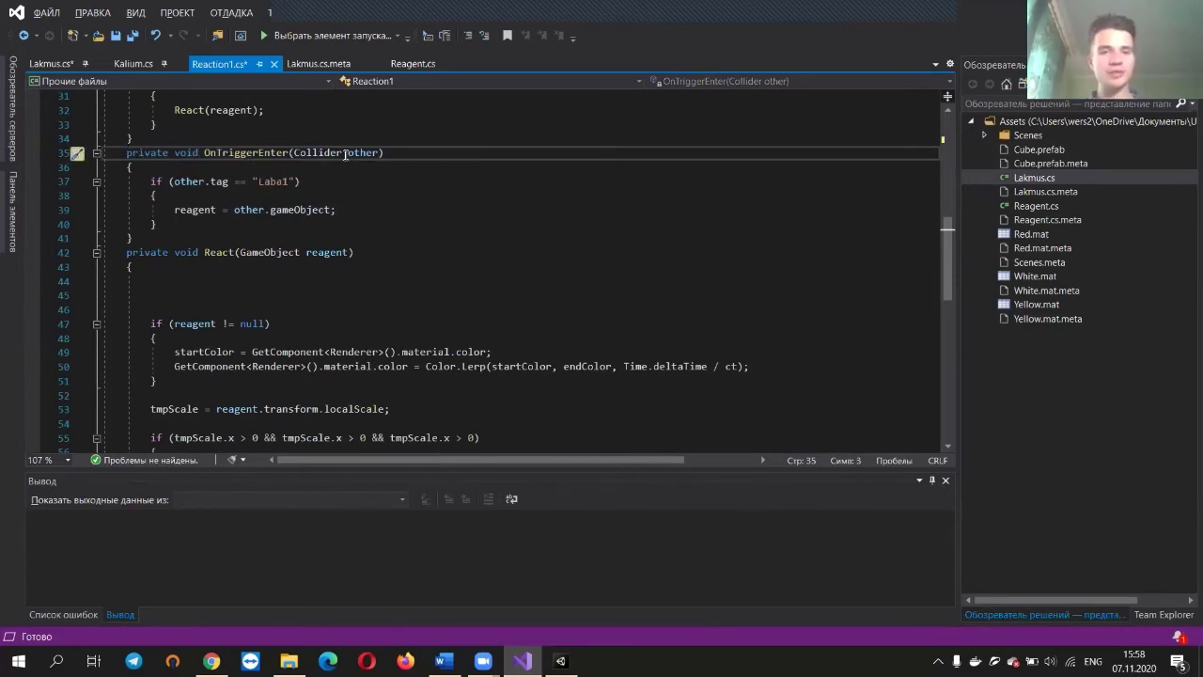
pyautogui.doubleClick(264, 152)
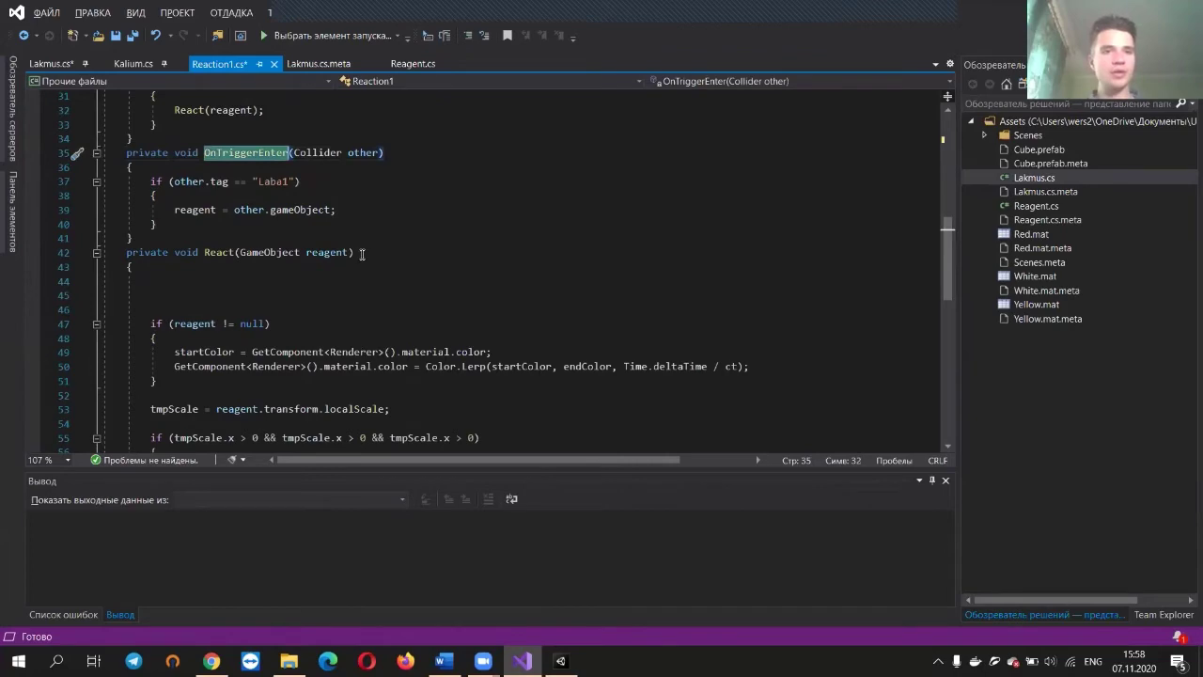
# Switch to Unity and examine the trigger Box Collider above the selected water from the side
pyautogui.hotkey('alt', 'Tab')
pyautogui.keyDown('alt'); pyautogui.moveTo(497, 269); pyautogui.dragTo(419, 270); pyautogui.keyUp('alt')
pyautogui.moveTo(419, 270); pyautogui.dragTo(438, 201, button='right')
pyautogui.moveTo(294, 186); pyautogui.dragTo(500, 162, button='right')
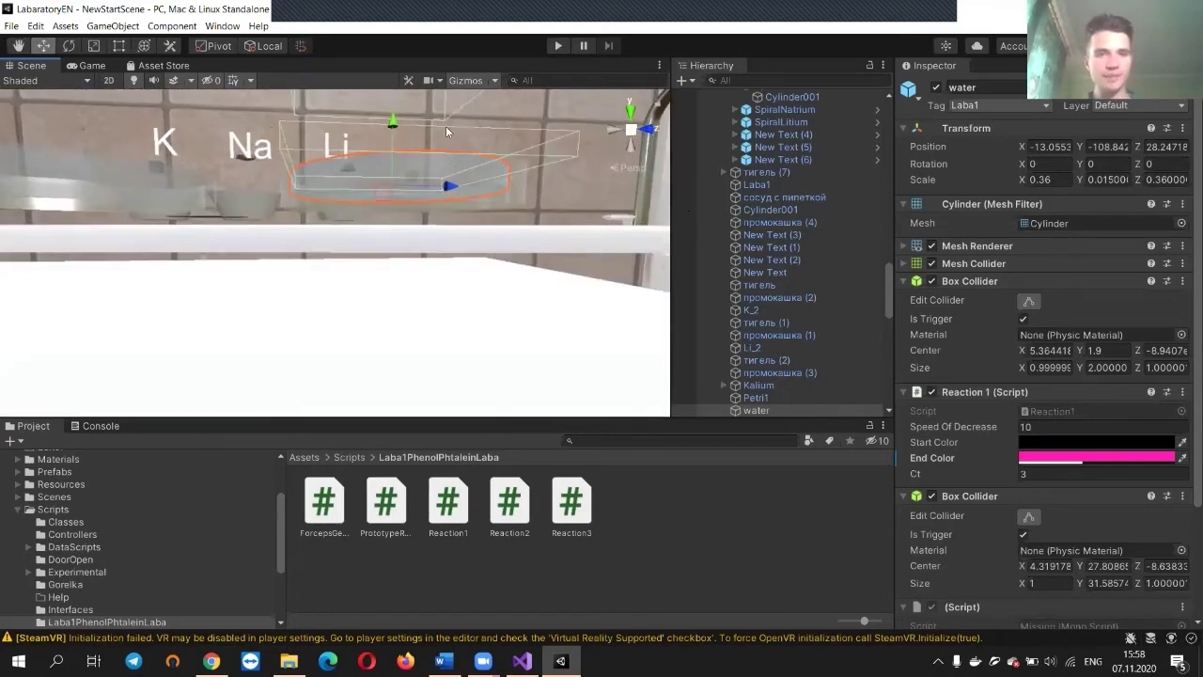
pyautogui.moveTo(476, 136); pyautogui.dragTo(465, 172, button='right')
# Switch to Visual Studio and look through the Update, OnTriggerEnter and React methods of Reaction1.cs
pyautogui.hotkey('alt', 'Tab')
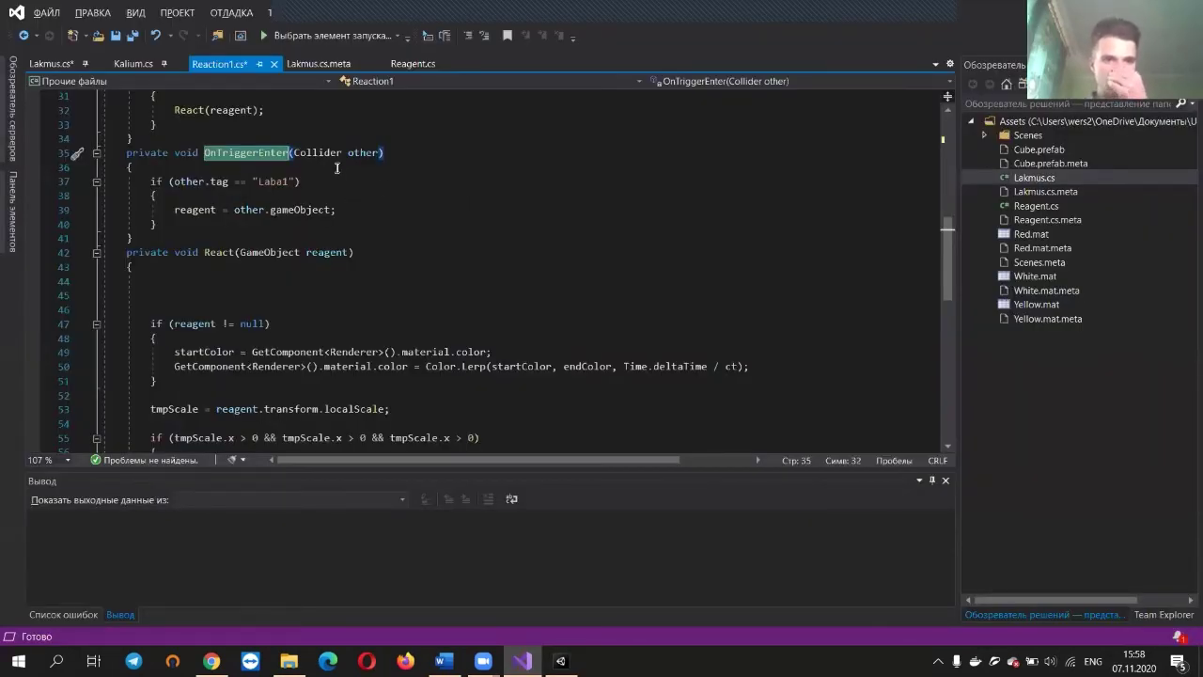
pyautogui.scroll(-1, 336, 167)
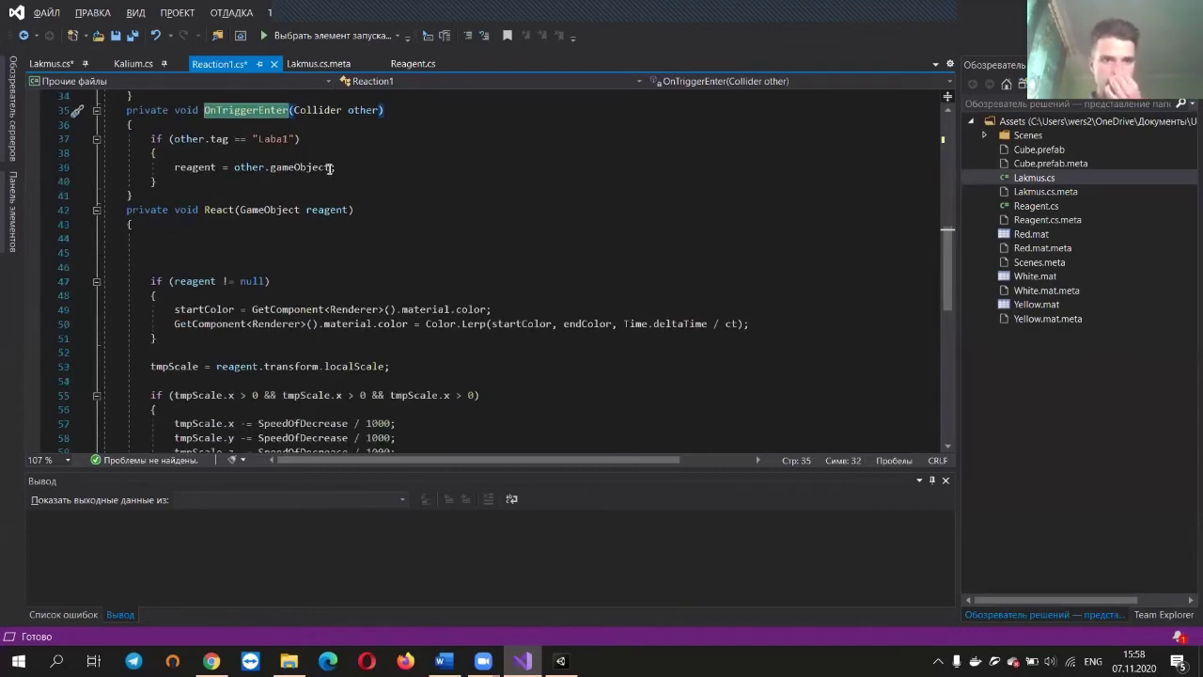
pyautogui.scroll(3, 330, 167)
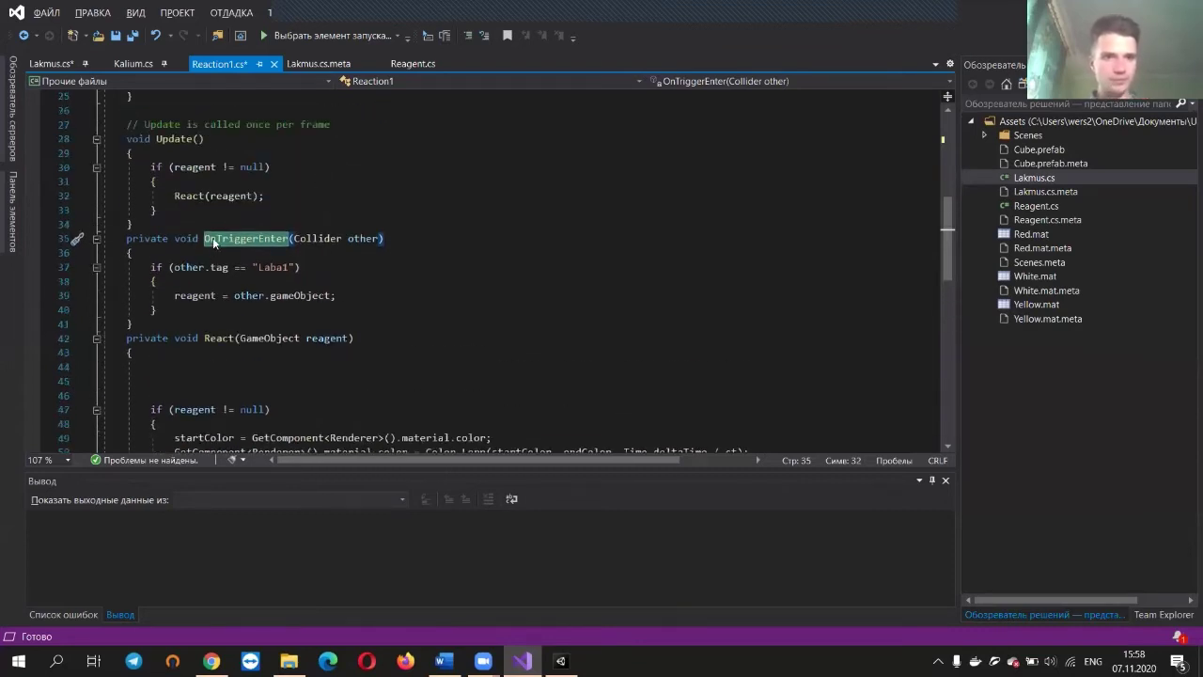
pyautogui.scroll(-2, 280, 249)
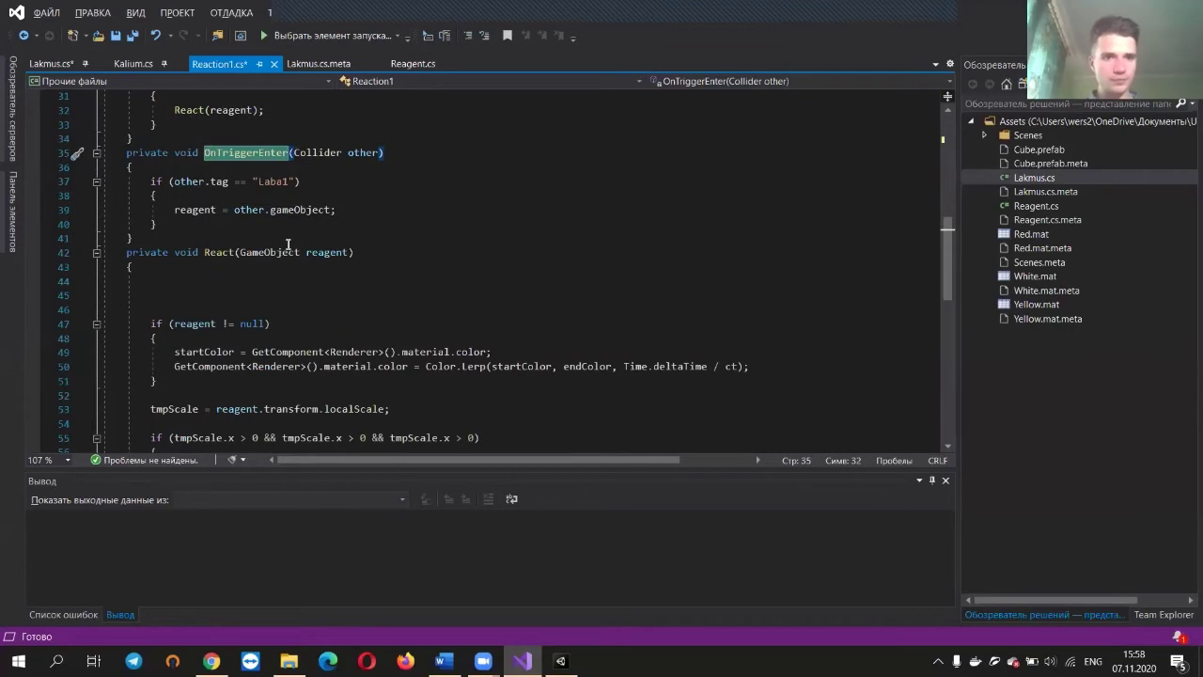
# Find the React method in Reaction1.cs and highlight startColor and the GetComponent<Renderer>().material.color expression assigned to it
pyautogui.scroll(-1, 247, 227)
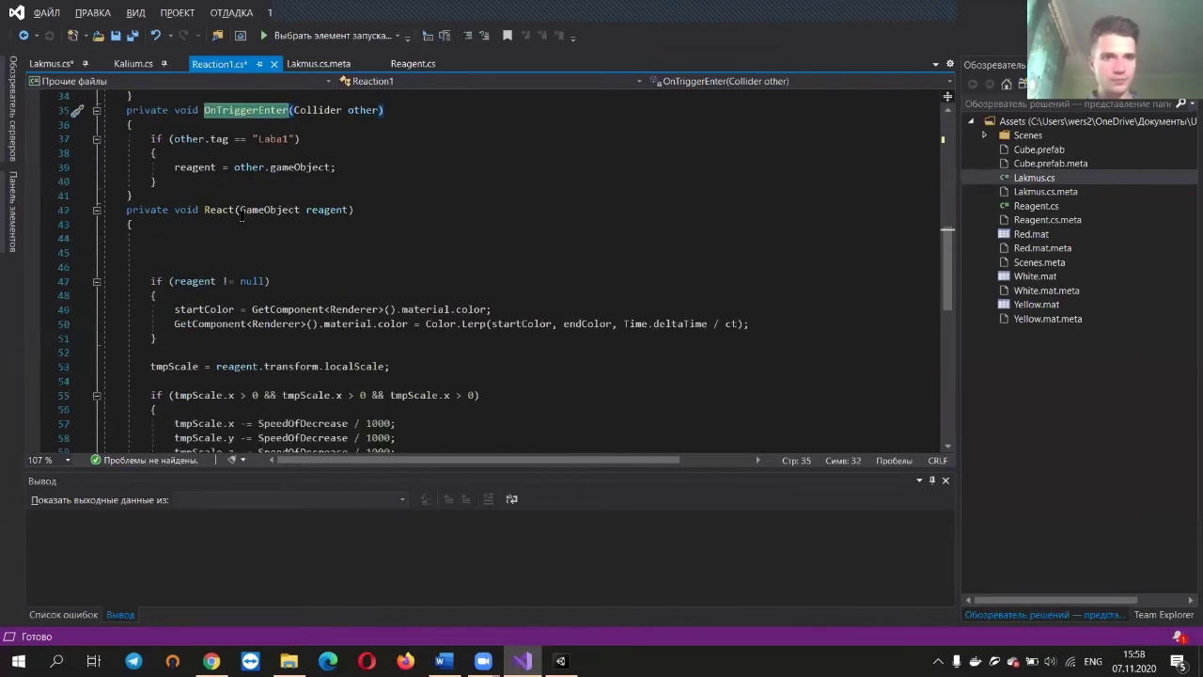
pyautogui.scroll(-1, 267, 212)
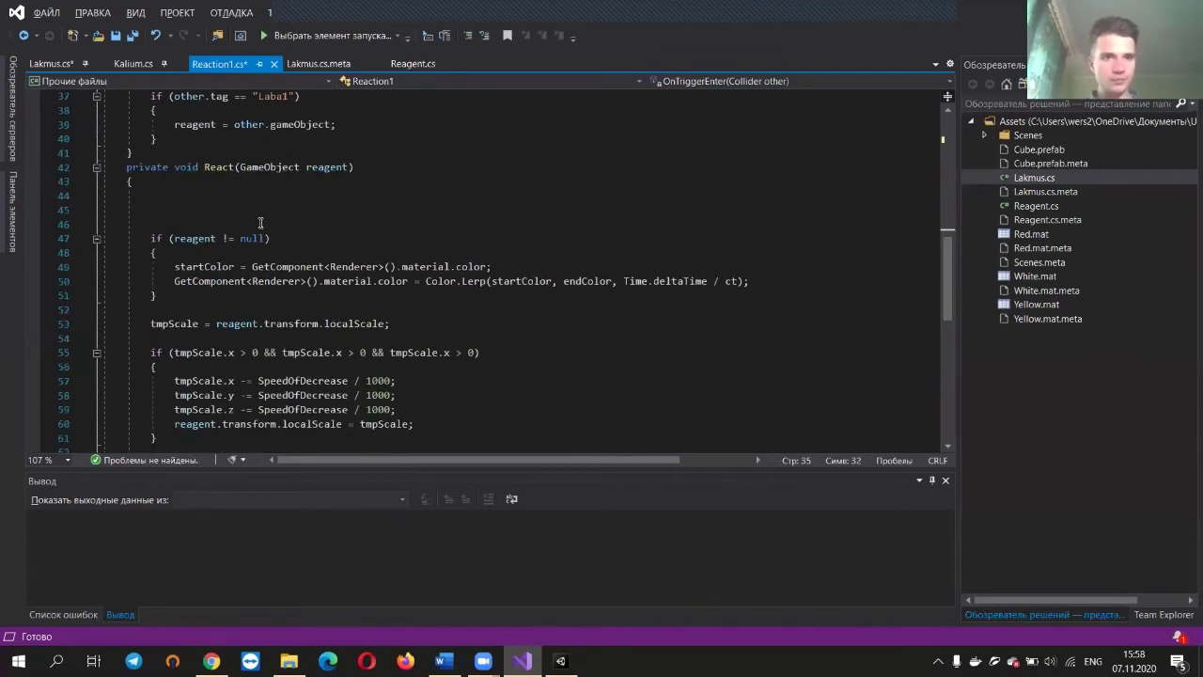
pyautogui.scroll(-3, 261, 223)
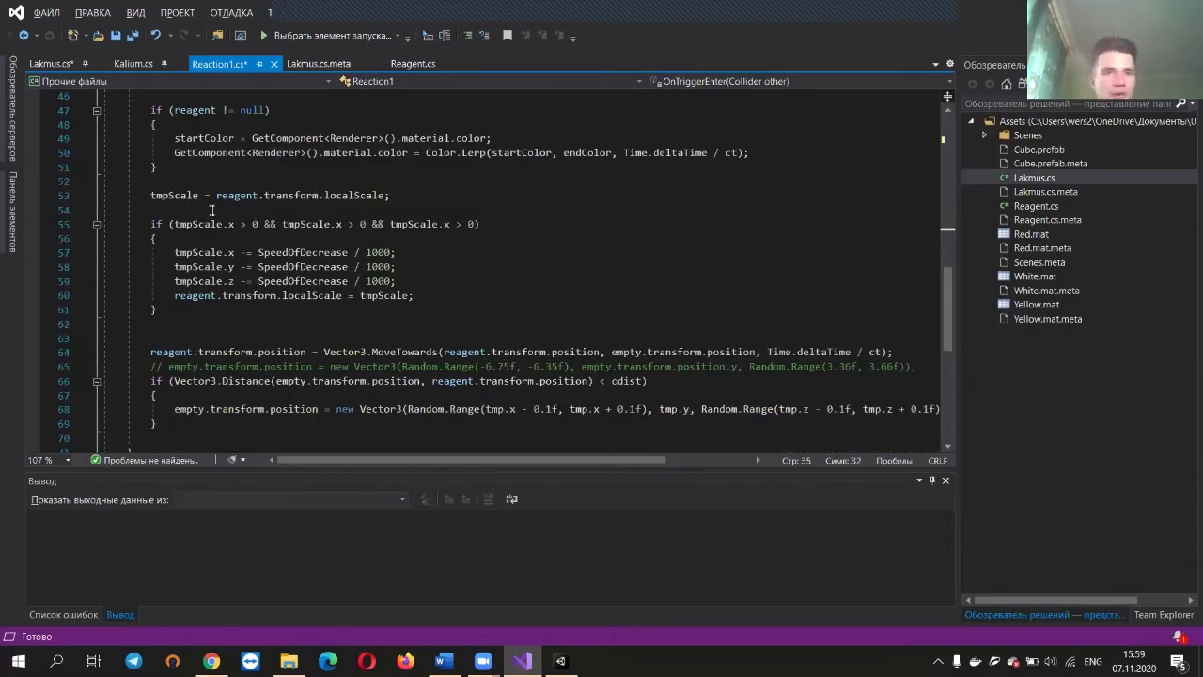
pyautogui.scroll(1, 212, 210)
pyautogui.moveTo(175, 181); pyautogui.dragTo(234, 182)
pyautogui.click(252, 181)
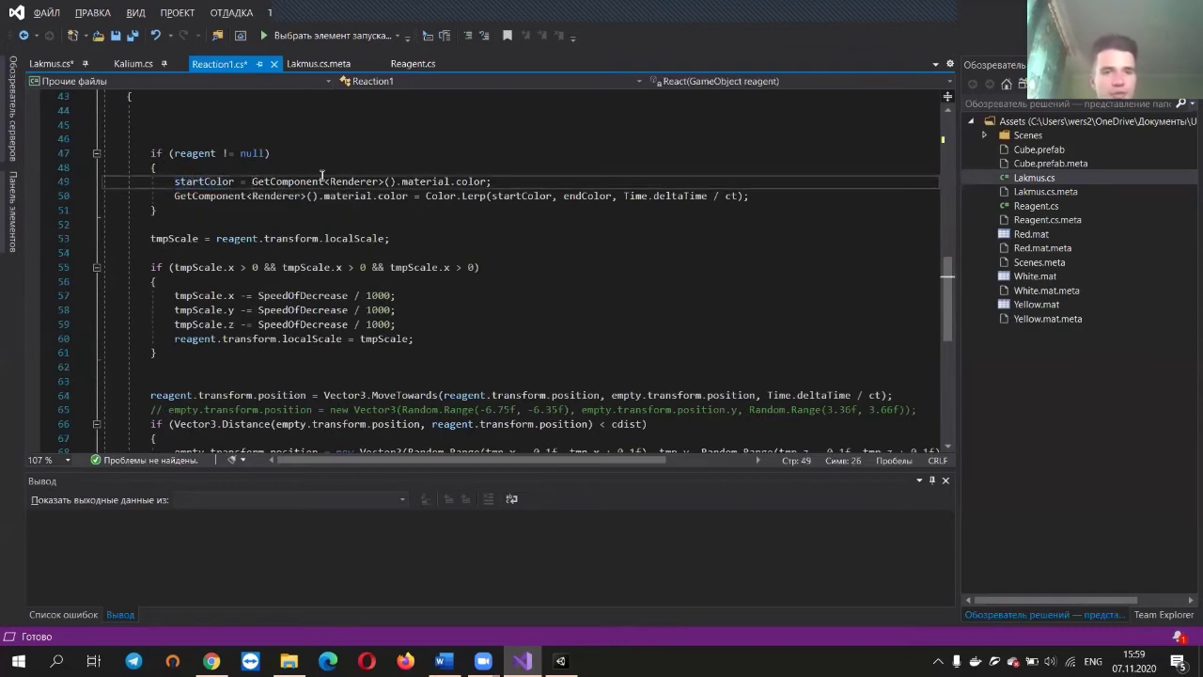
pyautogui.moveTo(175, 181); pyautogui.dragTo(220, 181)
pyautogui.doubleClick(220, 181)
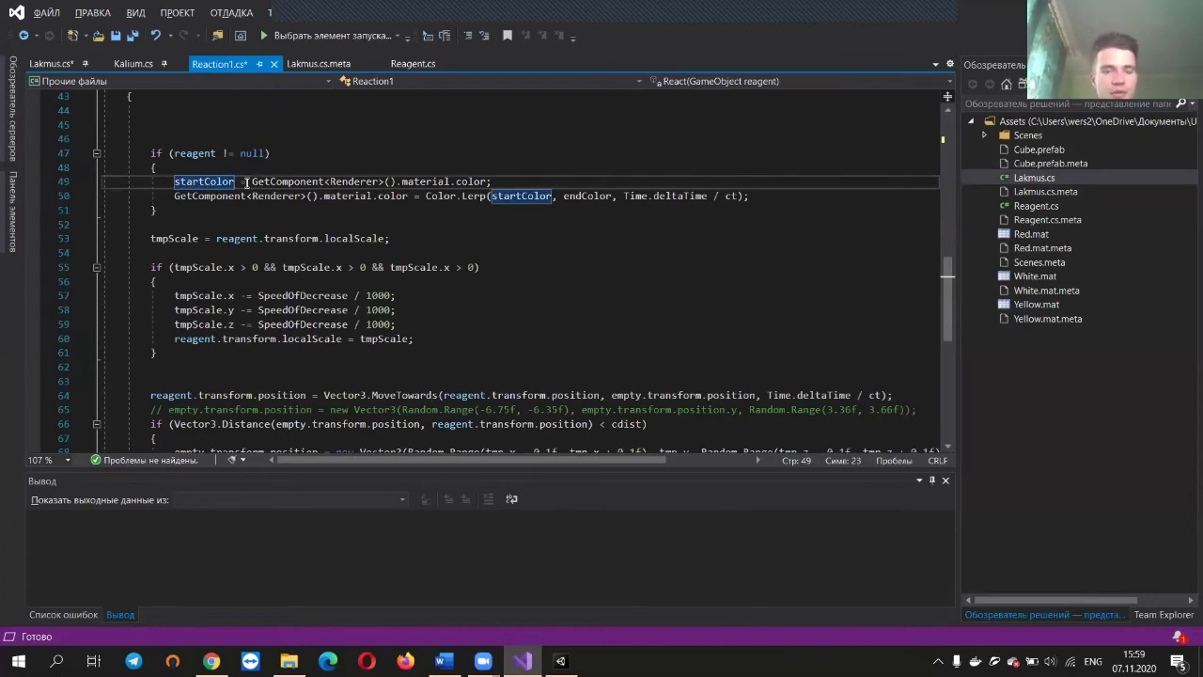
pyautogui.doubleClick(270, 185)
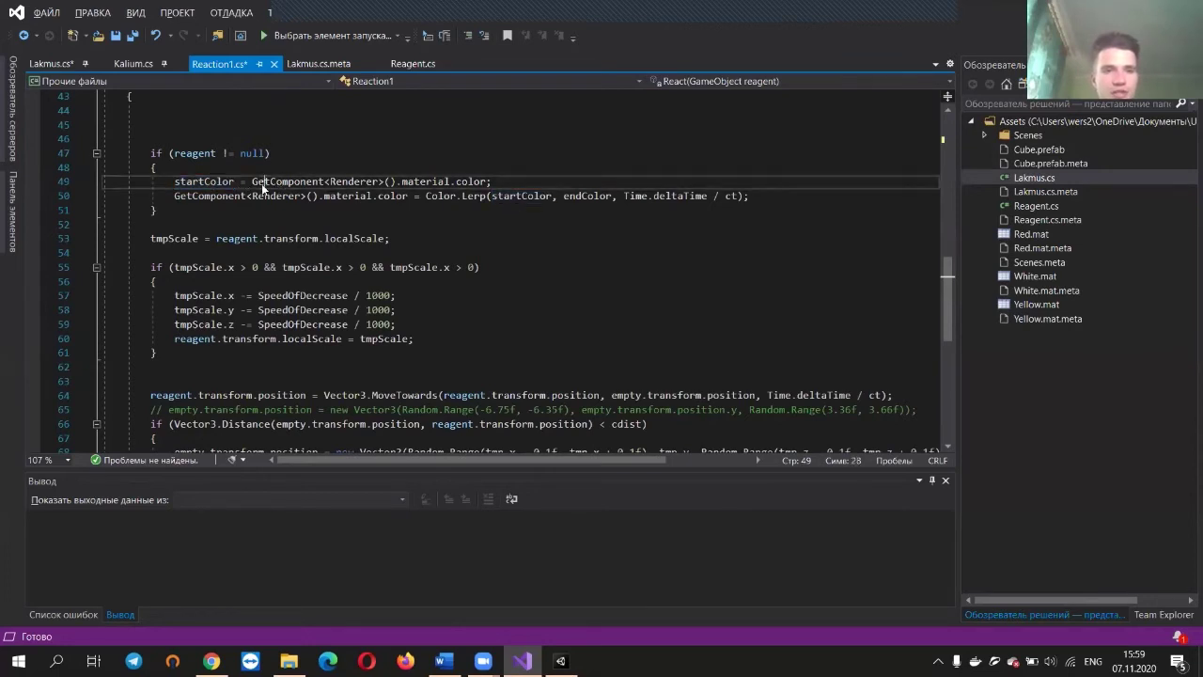
pyautogui.click(471, 184)
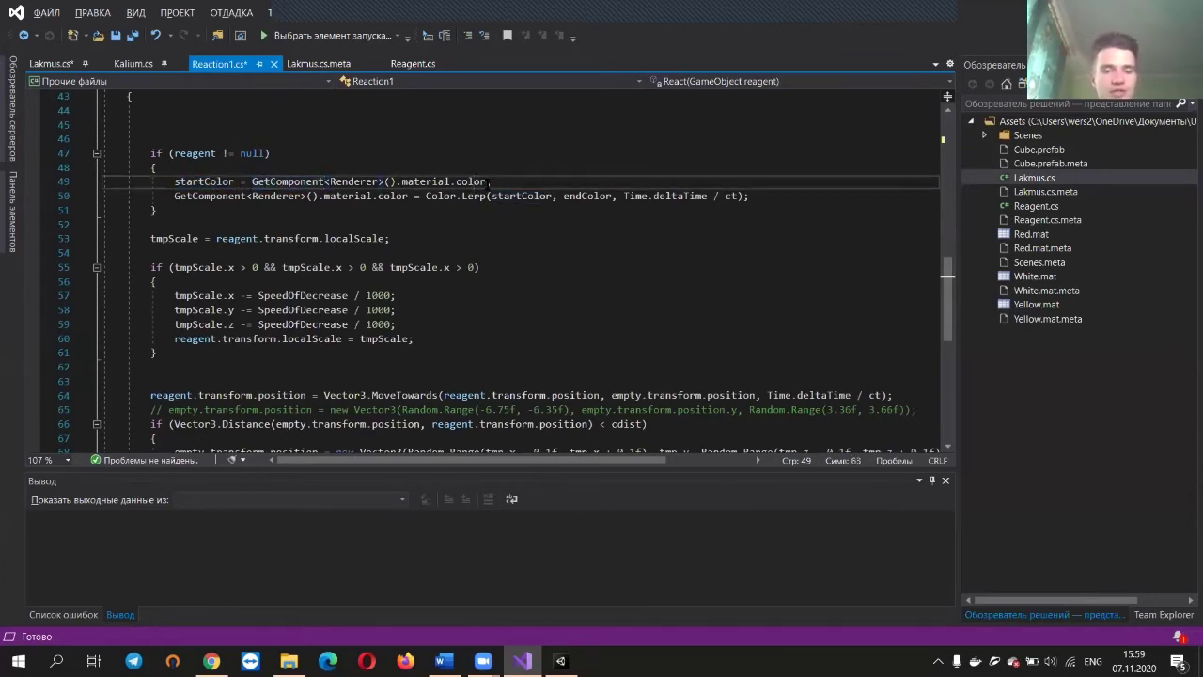
pyautogui.moveTo(486, 182); pyautogui.dragTo(255, 182)
pyautogui.click(253, 181)
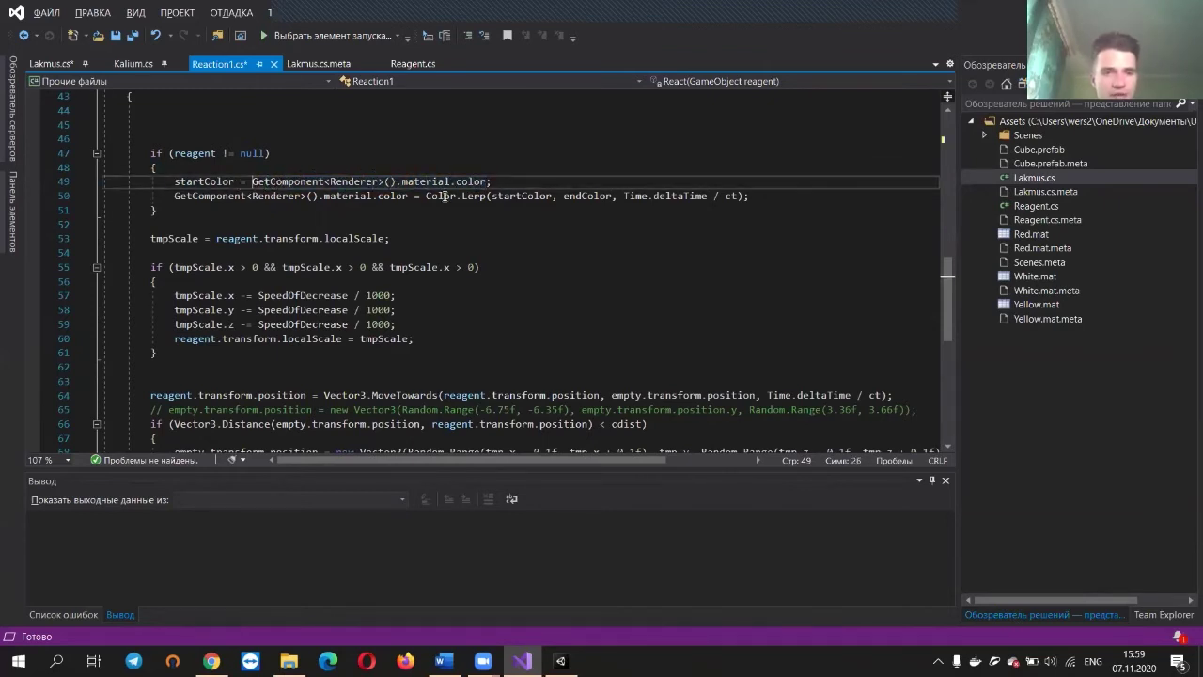
# Check the water object in Unity, then return to Visual Studio and highlight the material colour assignment and its Lerp call
pyautogui.hotkey('alt', 'Tab')
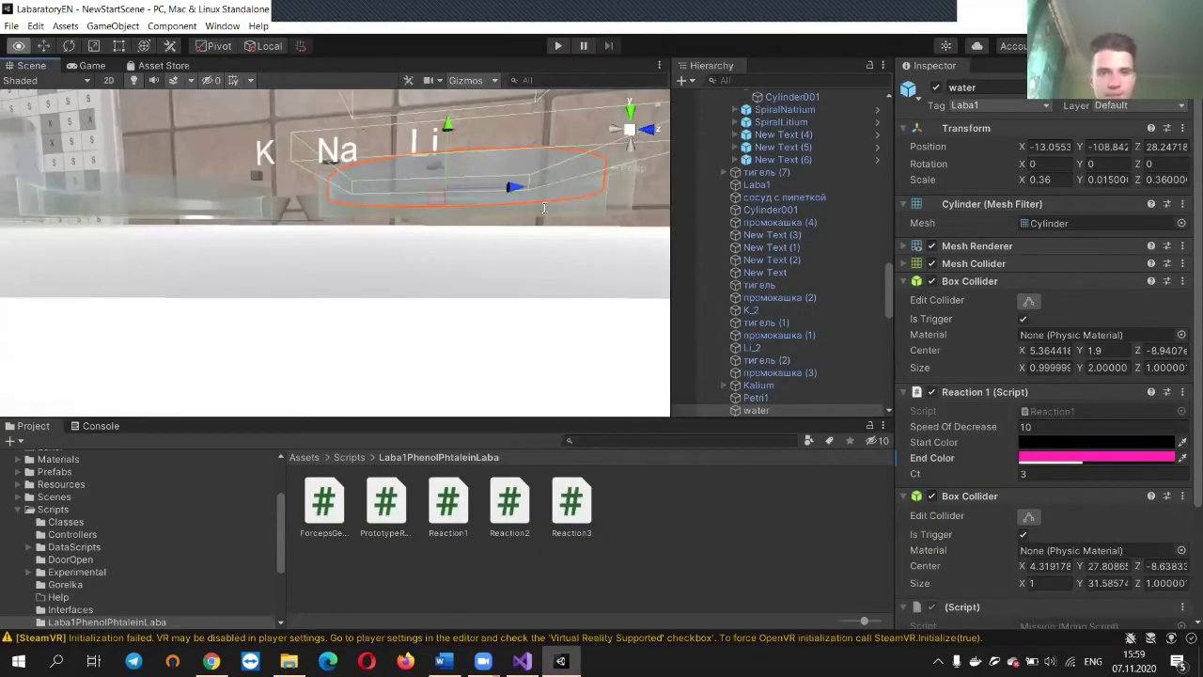
pyautogui.hotkey('alt', 'Tab')
pyautogui.click(257, 195)
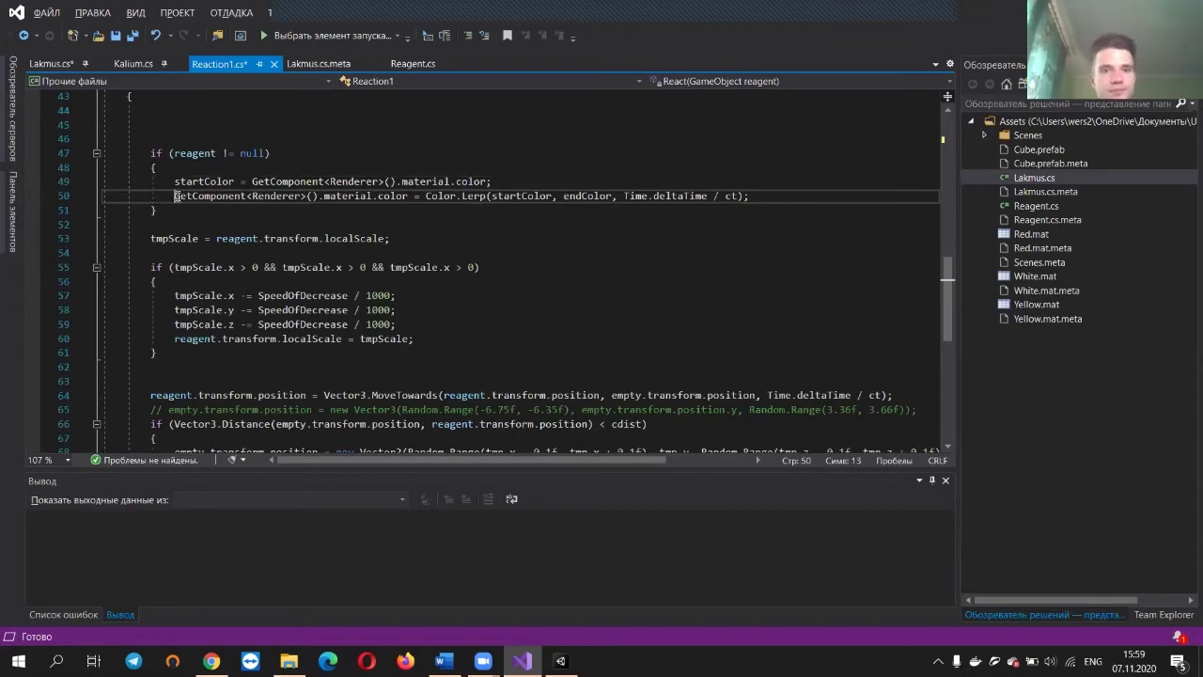
pyautogui.moveTo(172, 196); pyautogui.dragTo(402, 198)
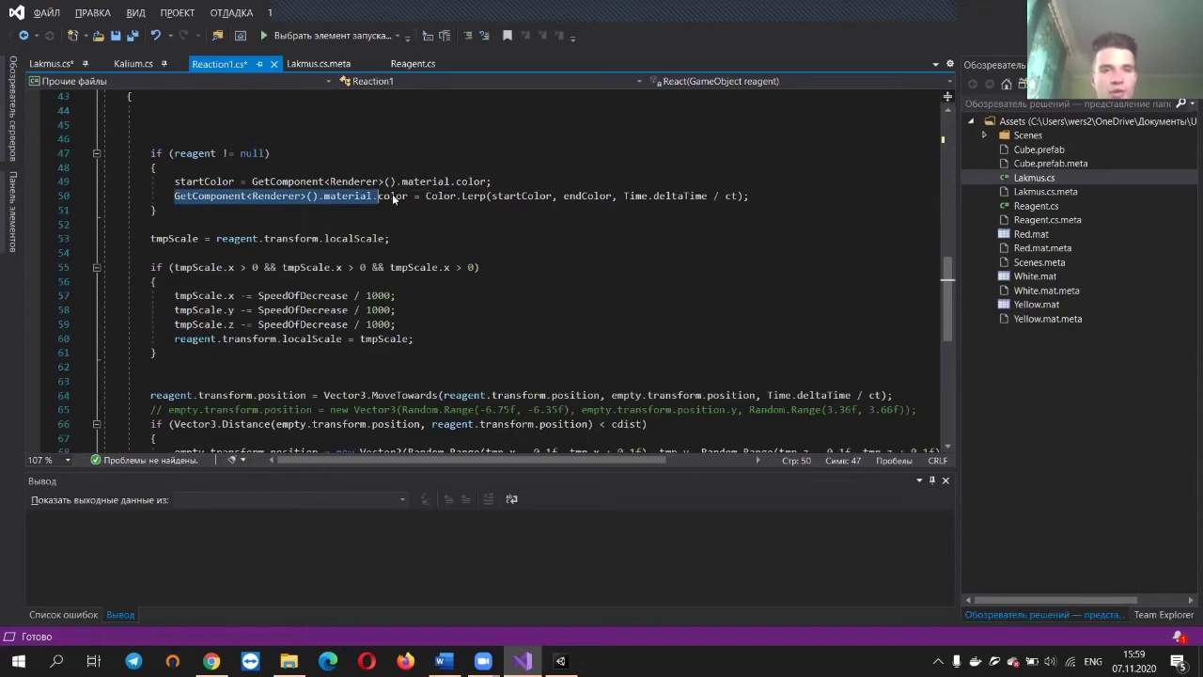
pyautogui.click(442, 199)
pyautogui.doubleClick(476, 200)
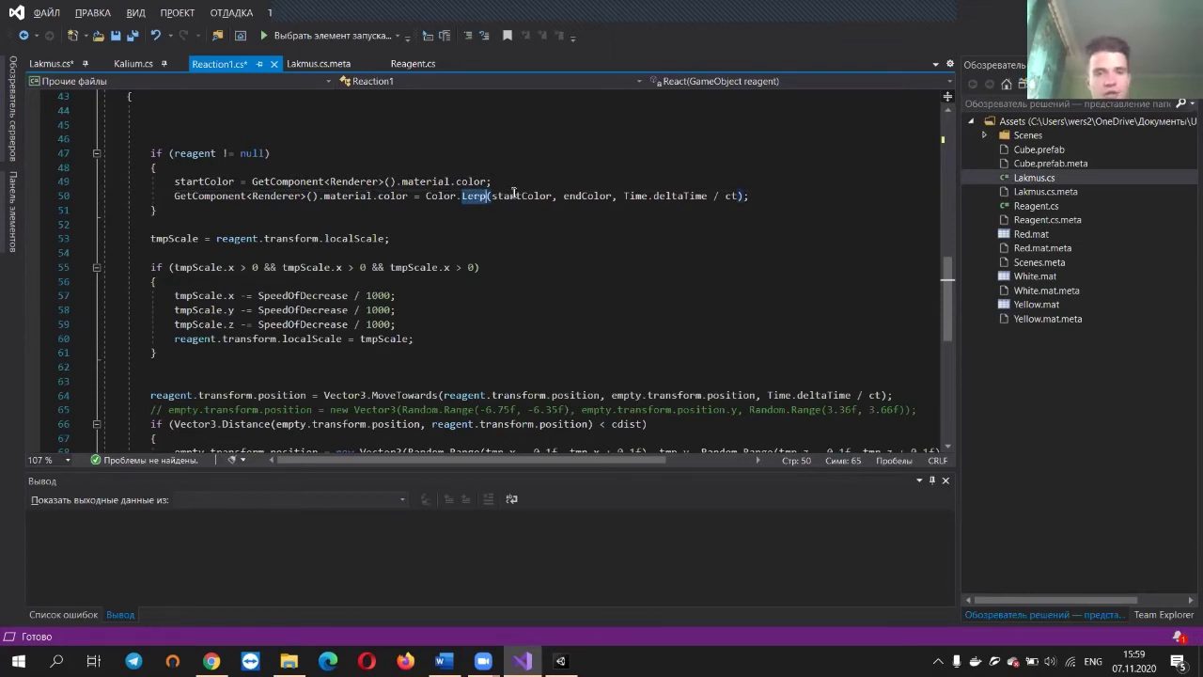
# Review the field declarations in Reaction1, then highlight the startColor, endColor and Time.deltaTime / ct arguments of Color.Lerp
pyautogui.scroll(5, 484, 201)
pyautogui.scroll(7, 355, 192)
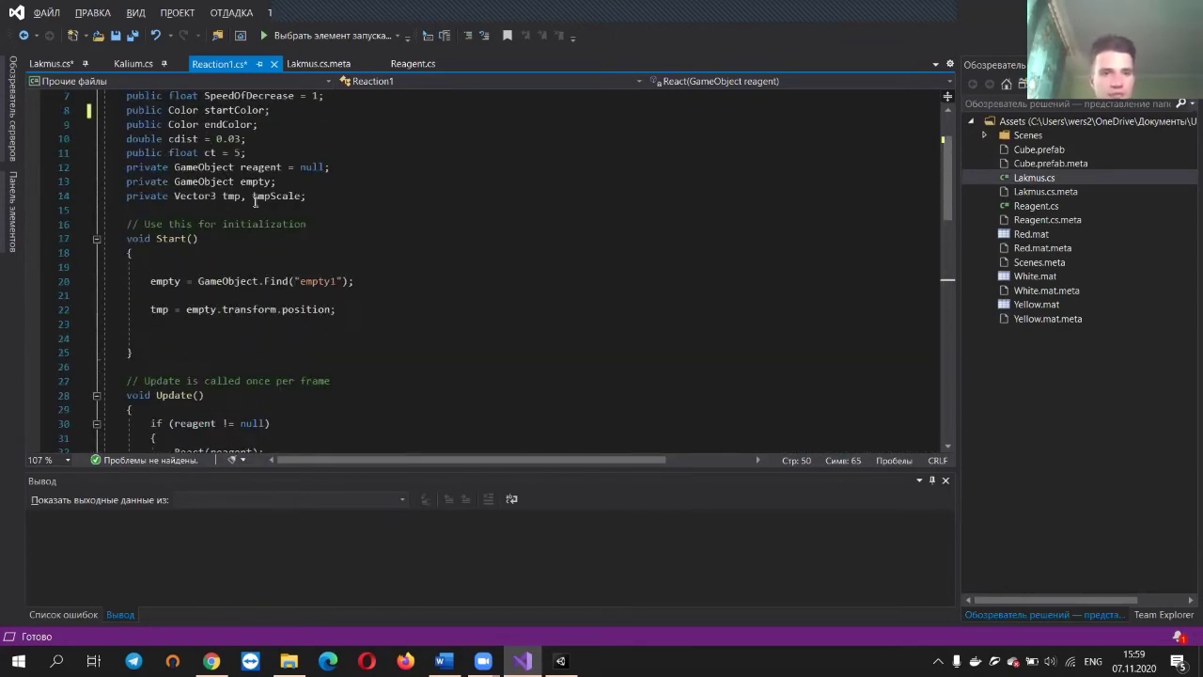
pyautogui.scroll(2, 254, 201)
pyautogui.scroll(-15, 344, 196)
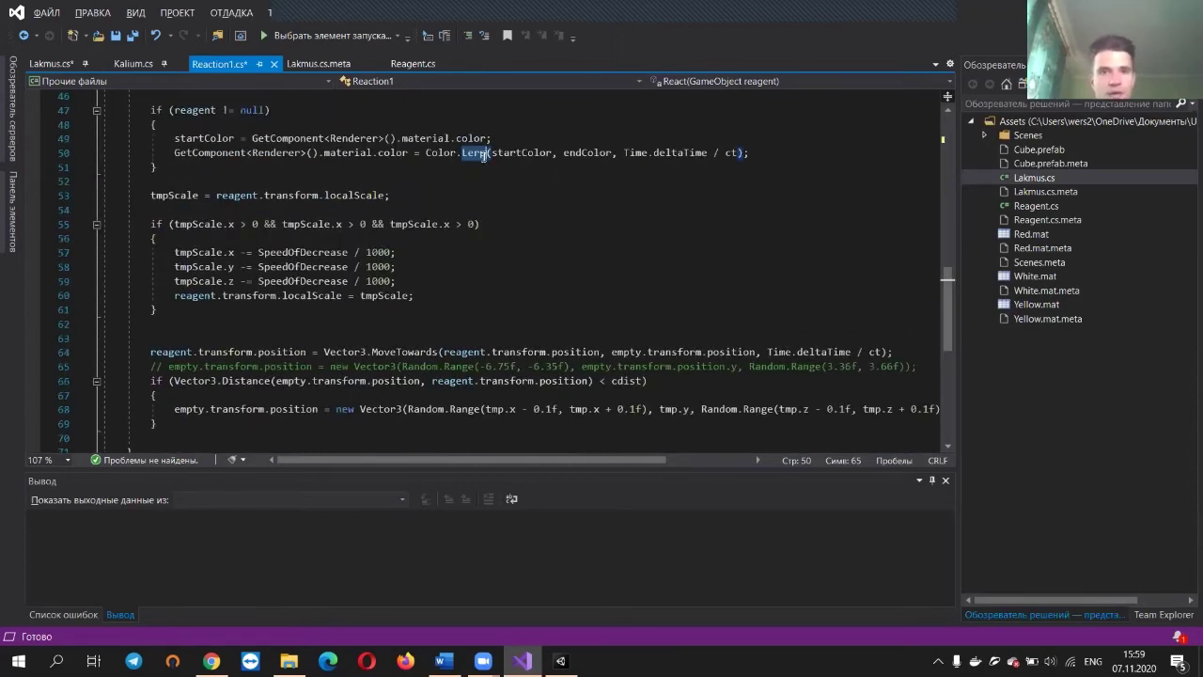
pyautogui.scroll(1, 545, 178)
pyautogui.click(548, 193)
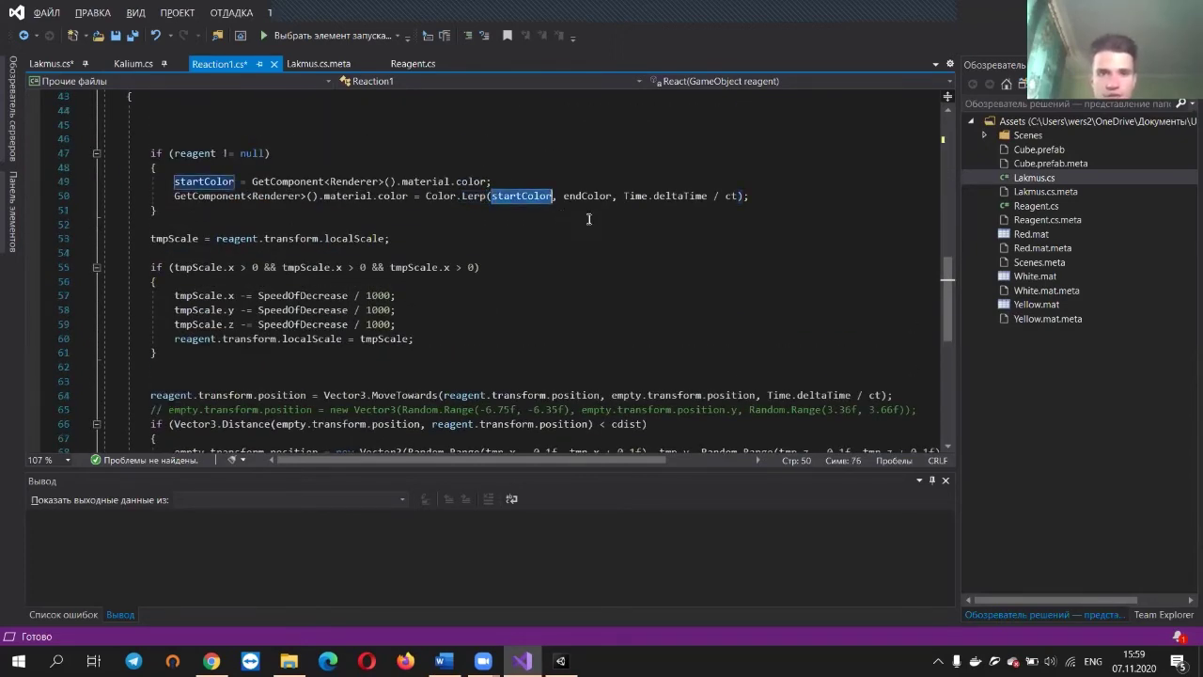
pyautogui.click(588, 195)
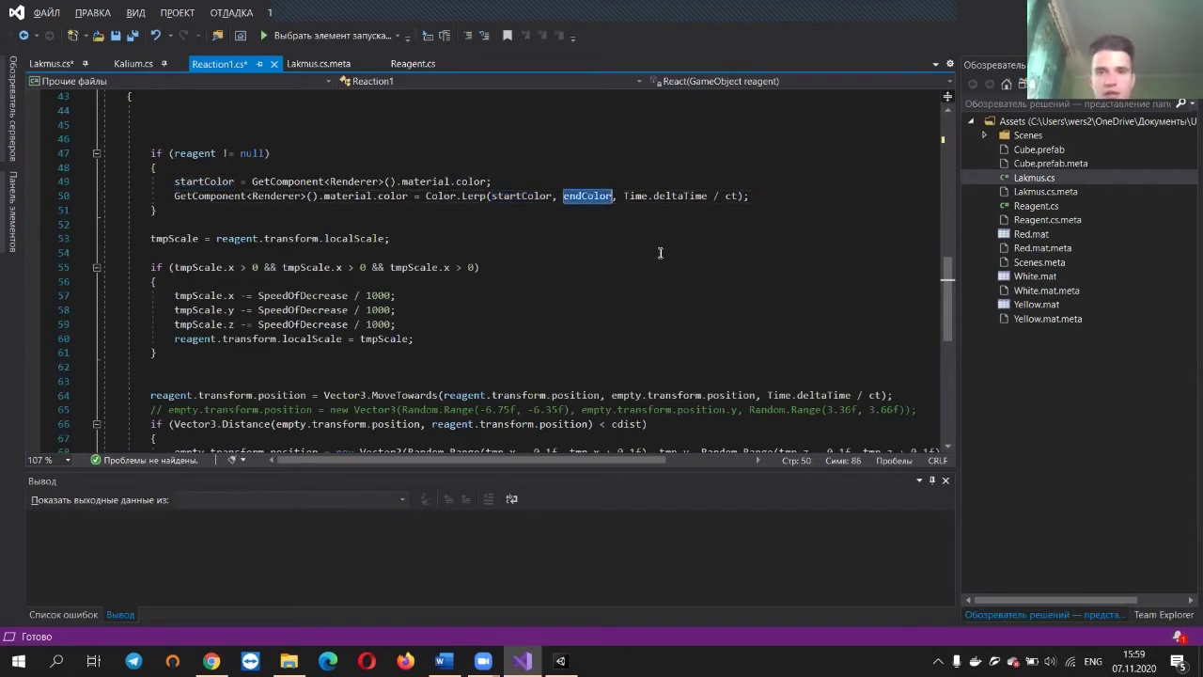
pyautogui.moveTo(622, 195); pyautogui.dragTo(730, 195)
pyautogui.click(756, 195)
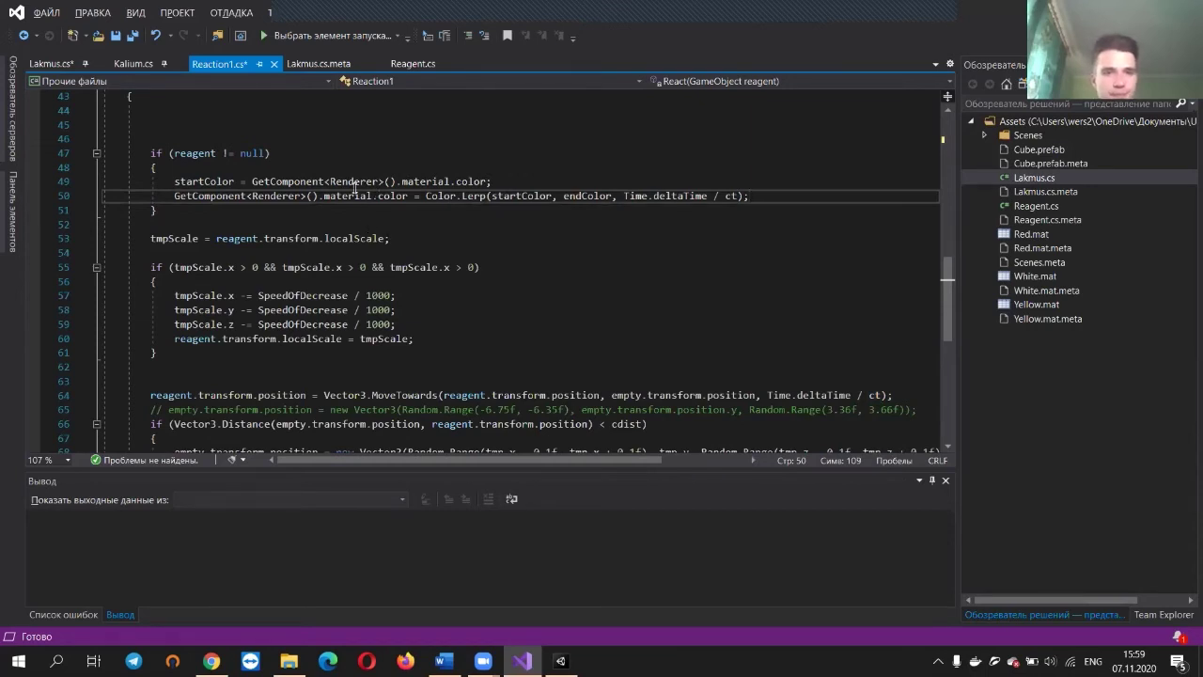
# Highlight the whole if (reagent != null) colour-change block in the React method
pyautogui.scroll(-3, 353, 185)
pyautogui.scroll(2, 282, 155)
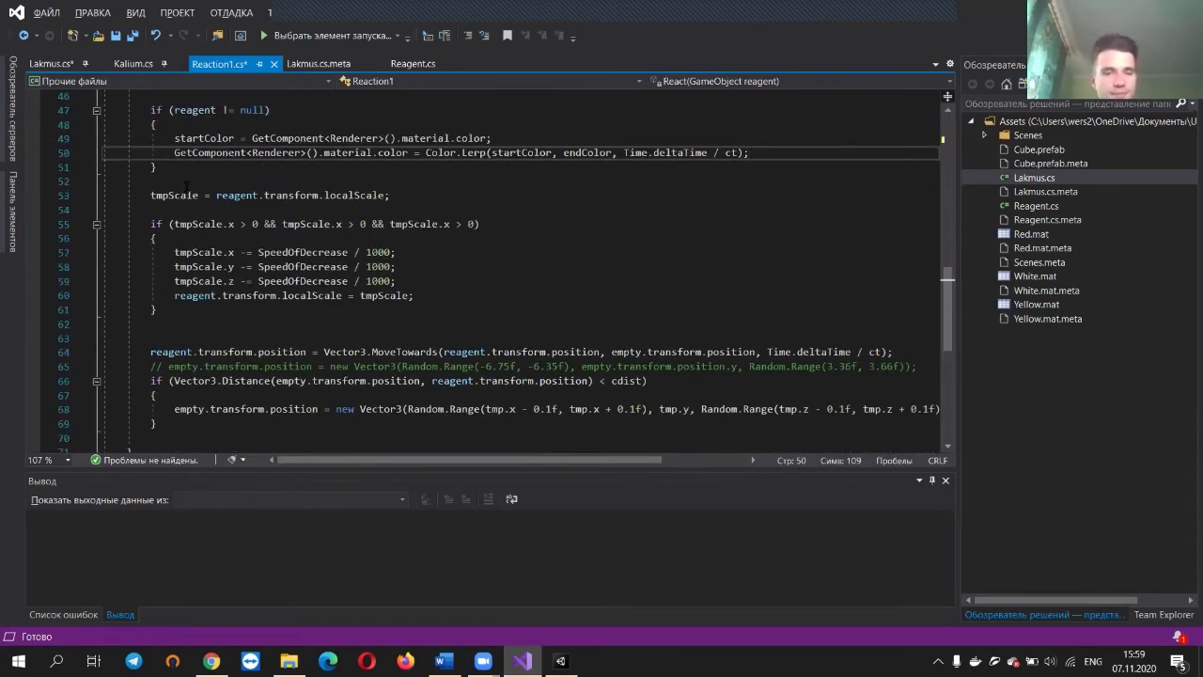
pyautogui.scroll(1, 186, 186)
pyautogui.moveTo(152, 152); pyautogui.dragTo(251, 205)
pyautogui.click(250, 205)
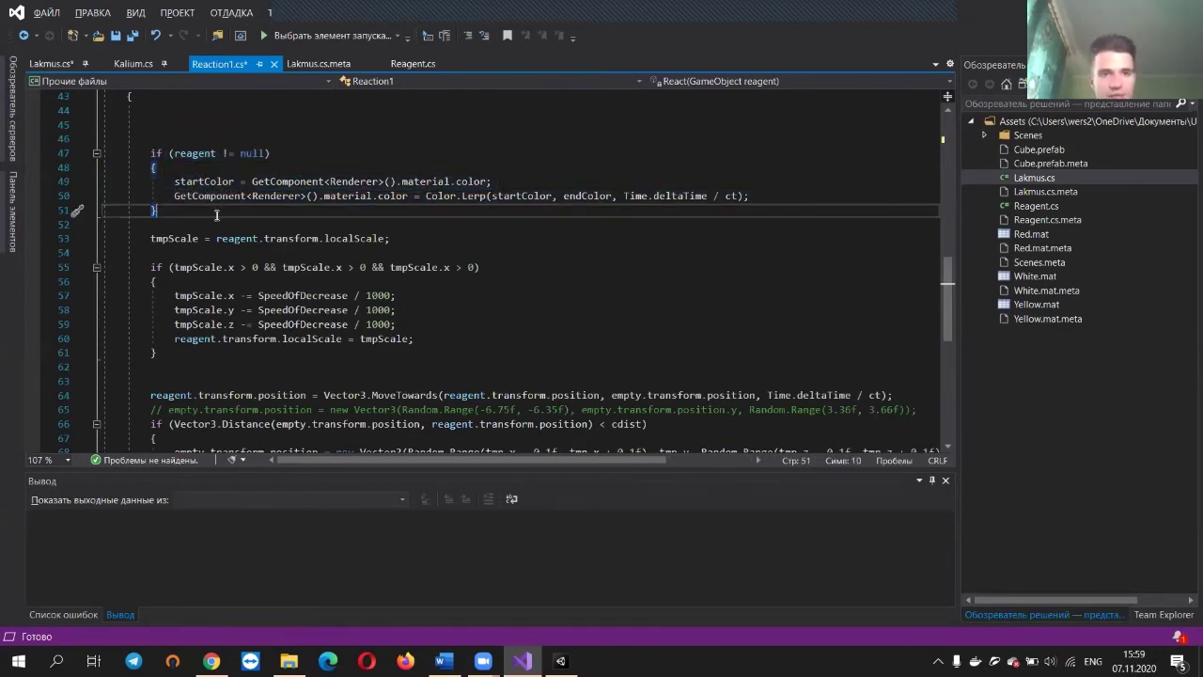
pyautogui.moveTo(193, 215); pyautogui.dragTo(151, 153)
pyautogui.click(170, 183)
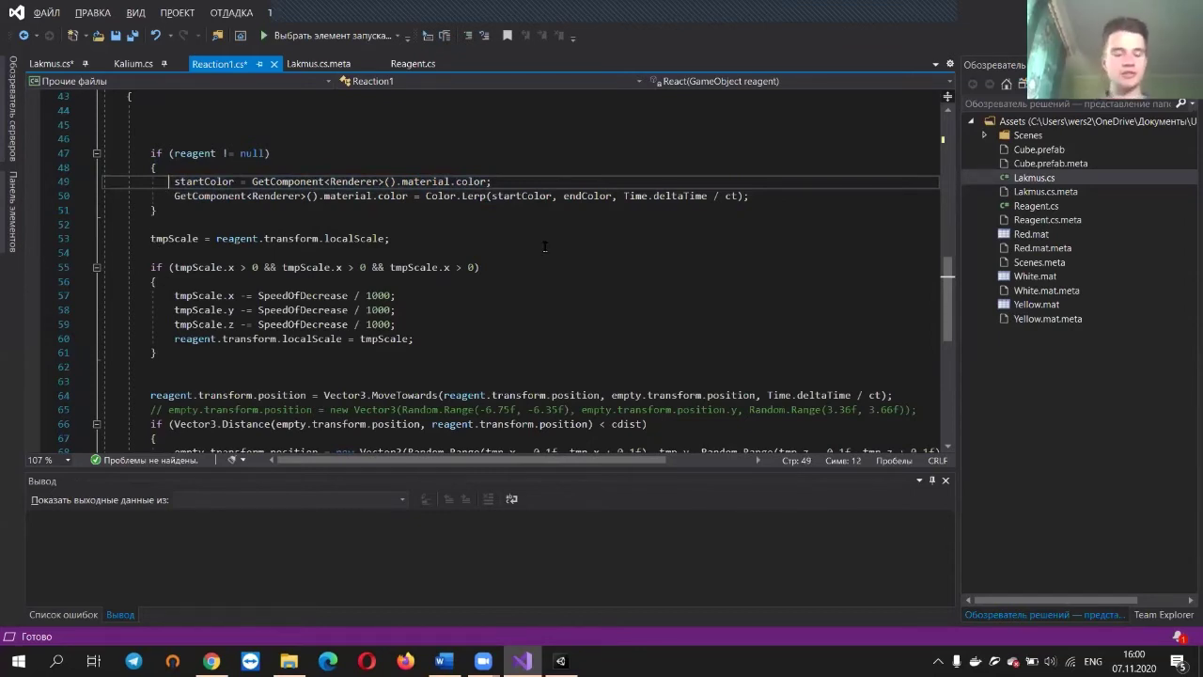
# Highlight the tmpScale variable and the if block that reduces its x, y and z by SpeedOfDecrease / 1000
pyautogui.doubleClick(163, 237)
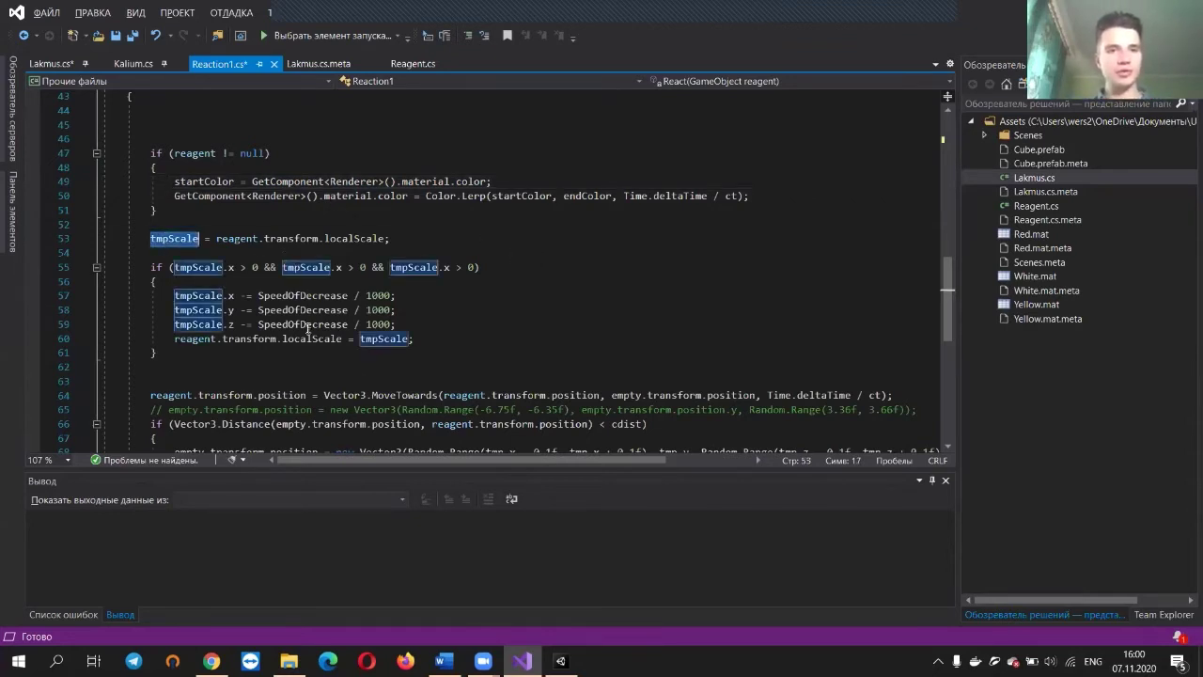
pyautogui.moveTo(401, 364); pyautogui.dragTo(142, 267)
pyautogui.click(468, 307)
pyautogui.moveTo(194, 355); pyautogui.dragTo(182, 338)
pyautogui.click(217, 352)
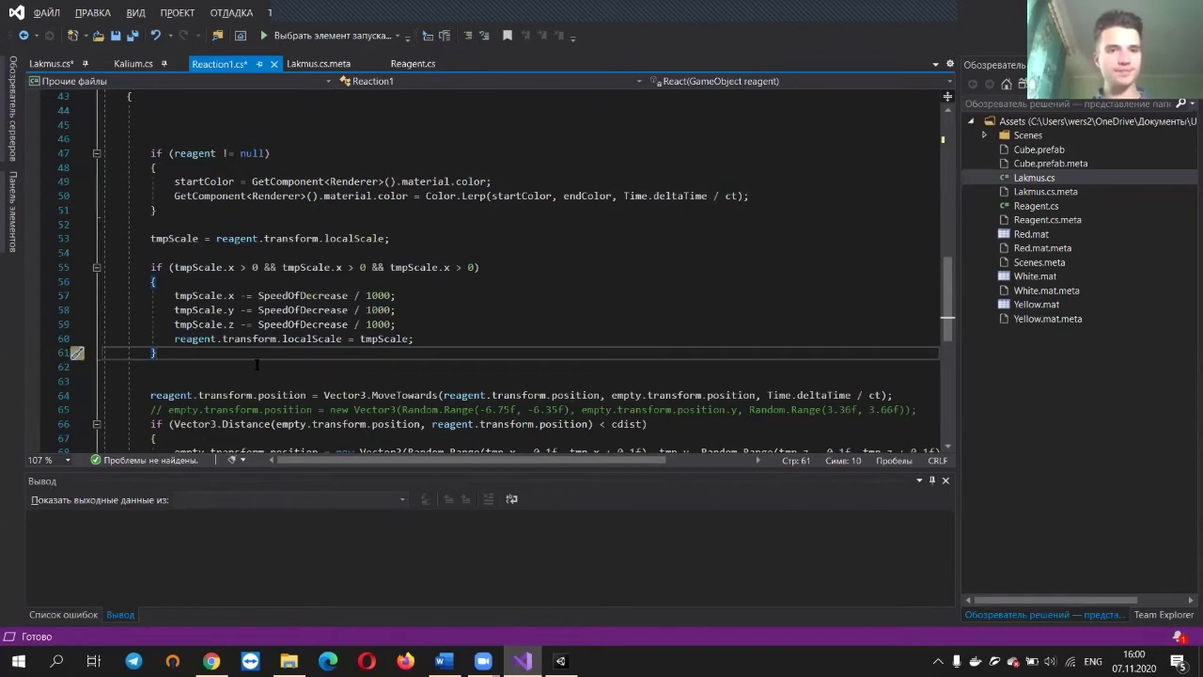
# Highlight reagent in the tmpScale assignment, check the water's Transform in Unity, and return to localScale in Visual Studio
pyautogui.doubleClick(242, 239)
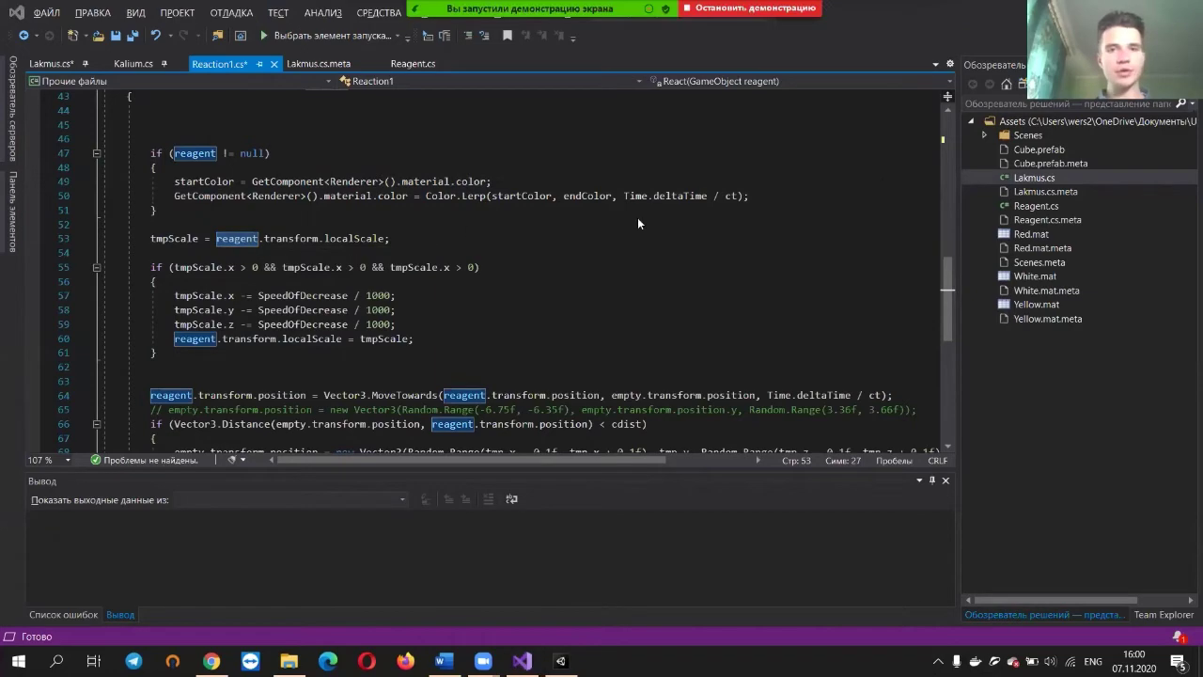
pyautogui.hotkey('alt', 'Tab')
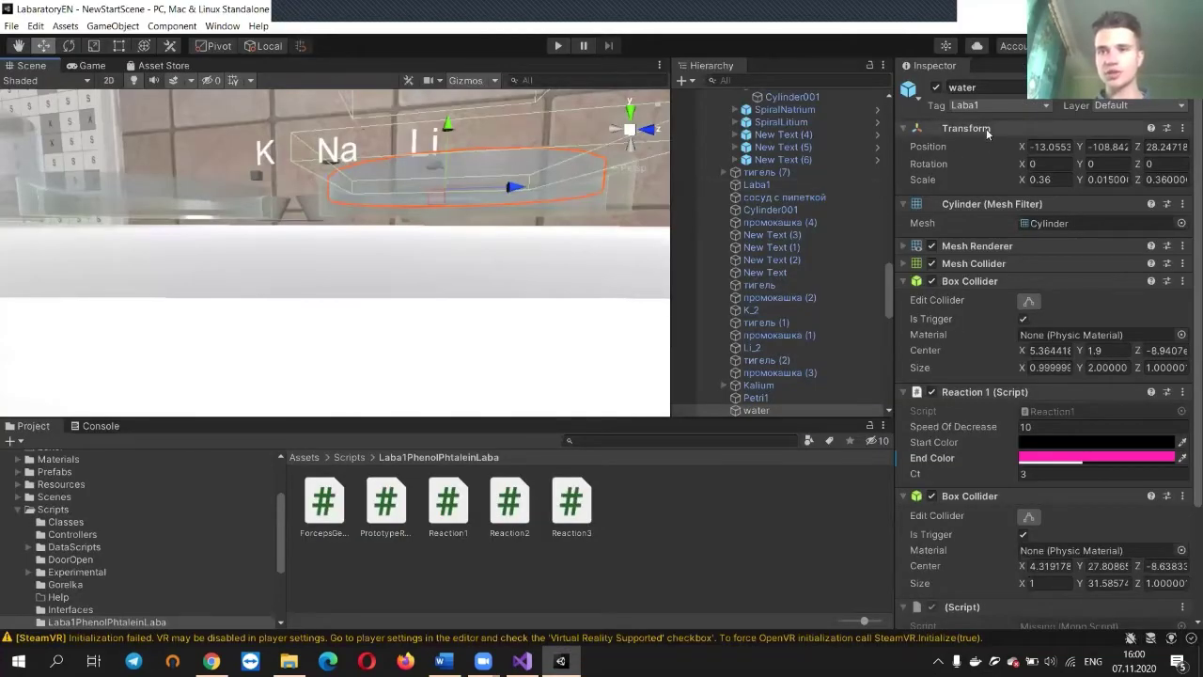
pyautogui.hotkey('alt', 'Tab')
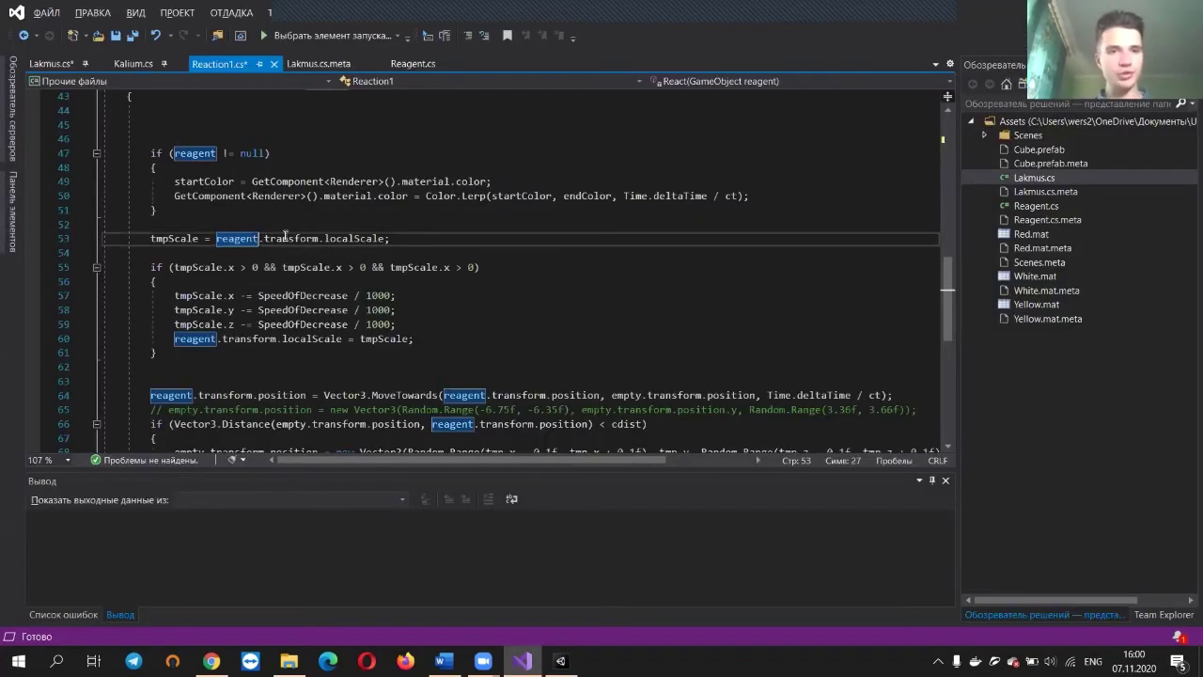
pyautogui.click(324, 239)
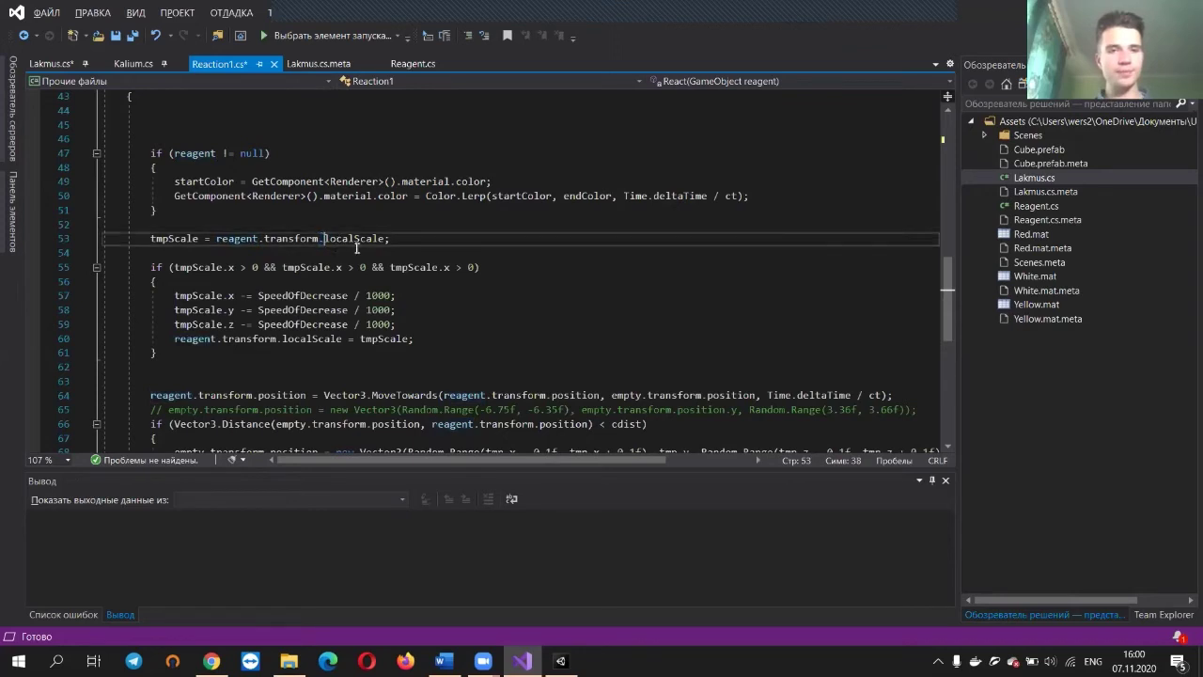
# Compare the localScale code and the tmpScale condition in Reaction1.cs with the water object's Transform scale in Unity
pyautogui.hotkey('alt', 'Tab')
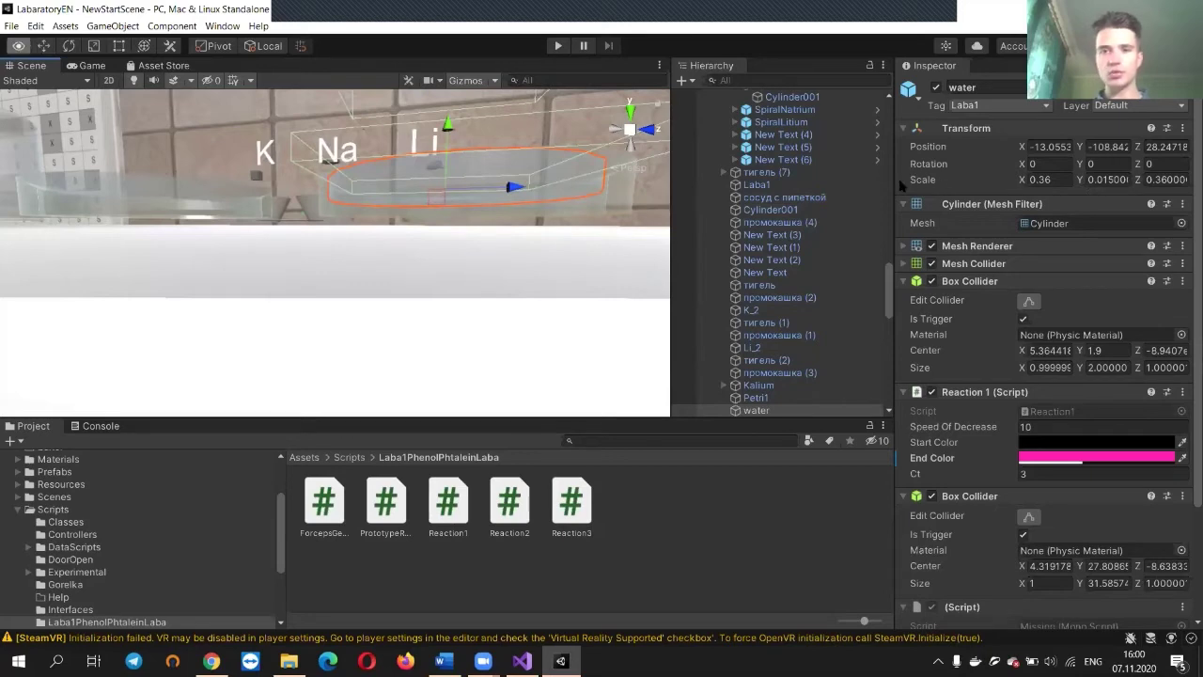
pyautogui.hotkey('alt', 'Tab')
pyautogui.hotkey('alt', 'Tab')
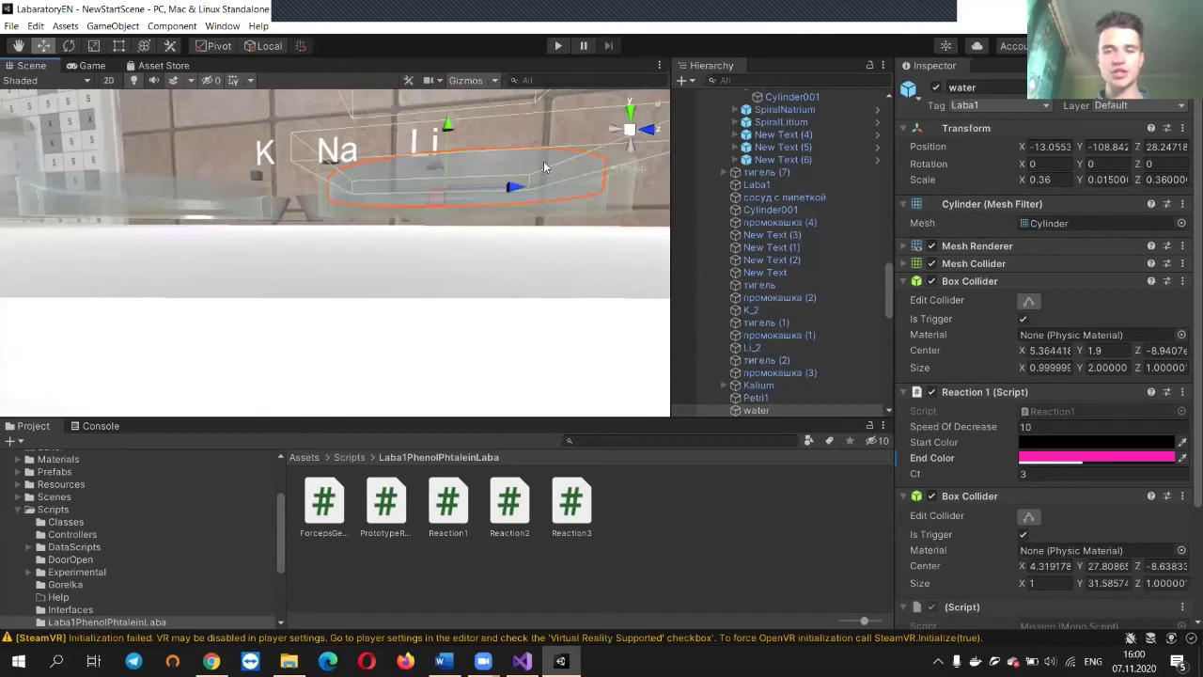
pyautogui.hotkey('alt', 'Tab')
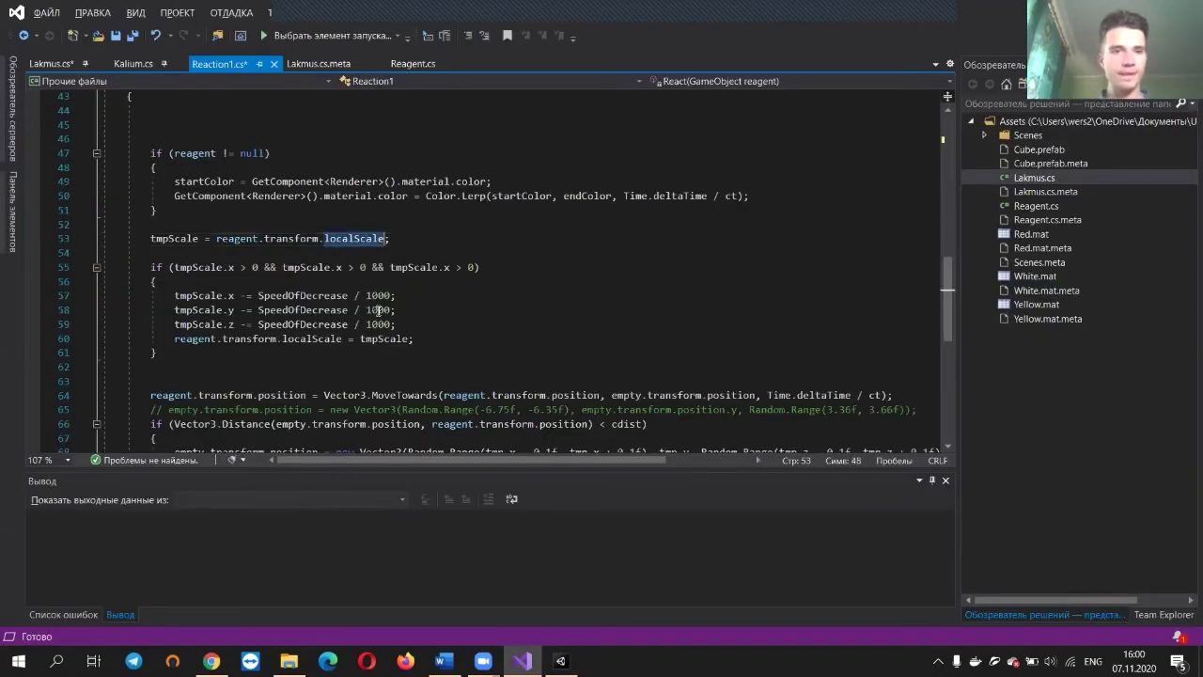
pyautogui.click(397, 244)
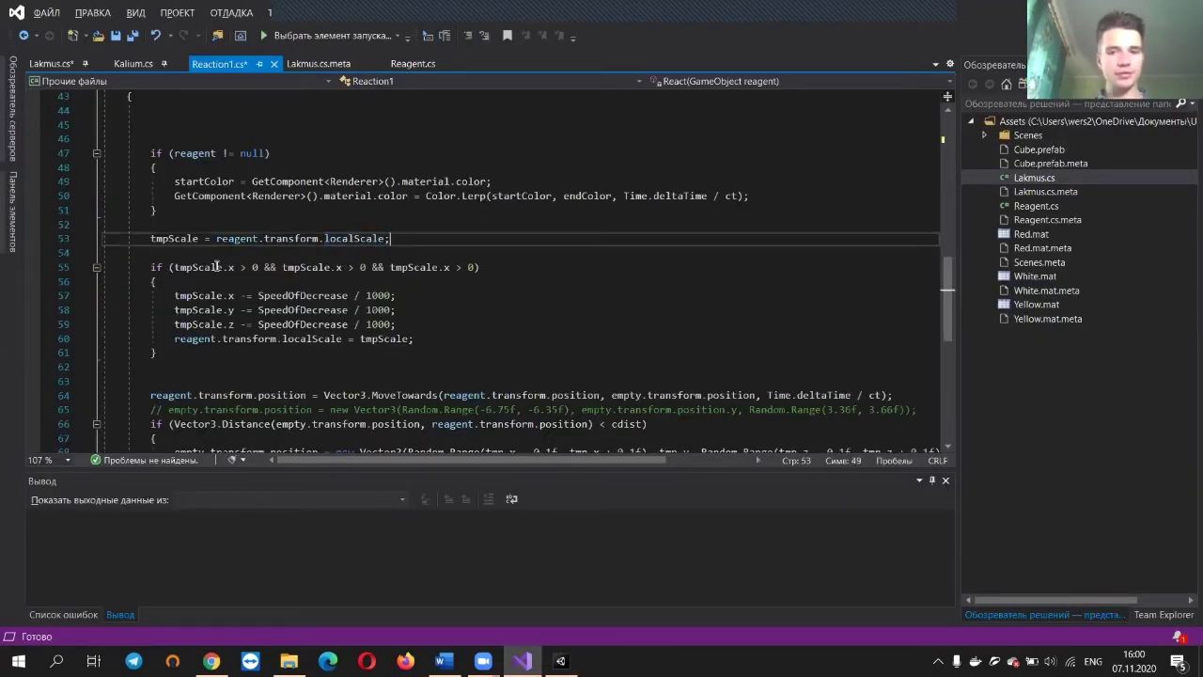
pyautogui.scroll(-1, 217, 267)
pyautogui.scroll(-1, 173, 214)
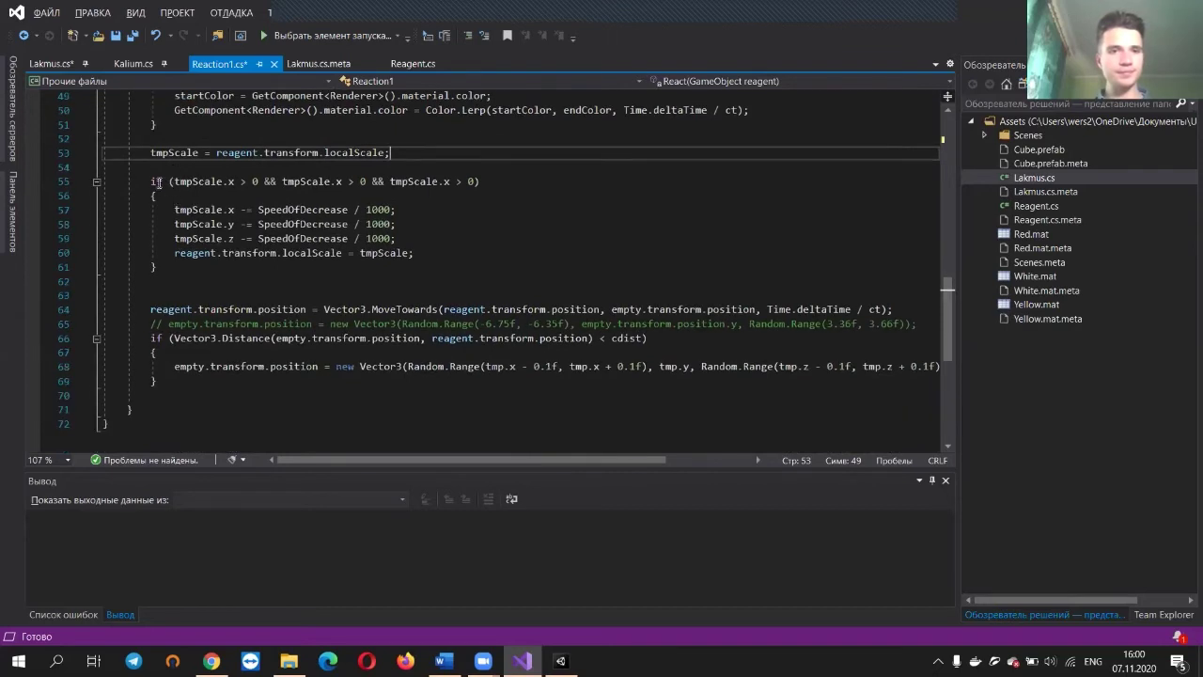
pyautogui.moveTo(149, 182); pyautogui.dragTo(287, 256)
pyautogui.click(287, 255)
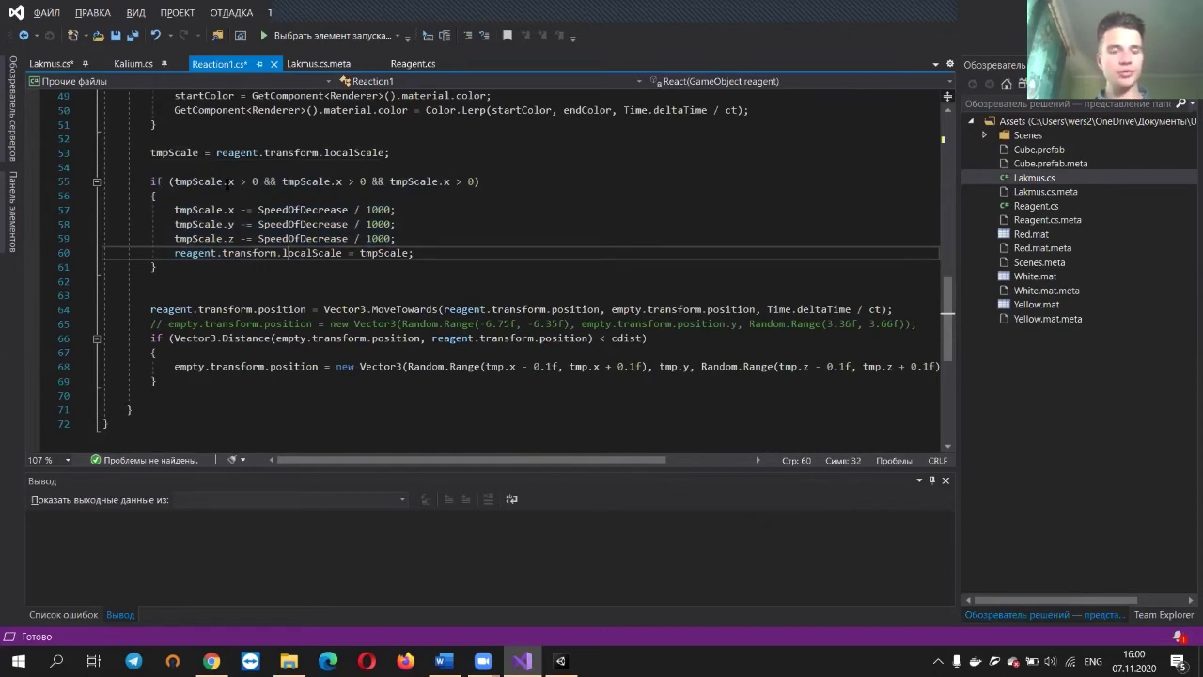
pyautogui.scroll(-1, 232, 187)
pyautogui.scroll(1, 231, 151)
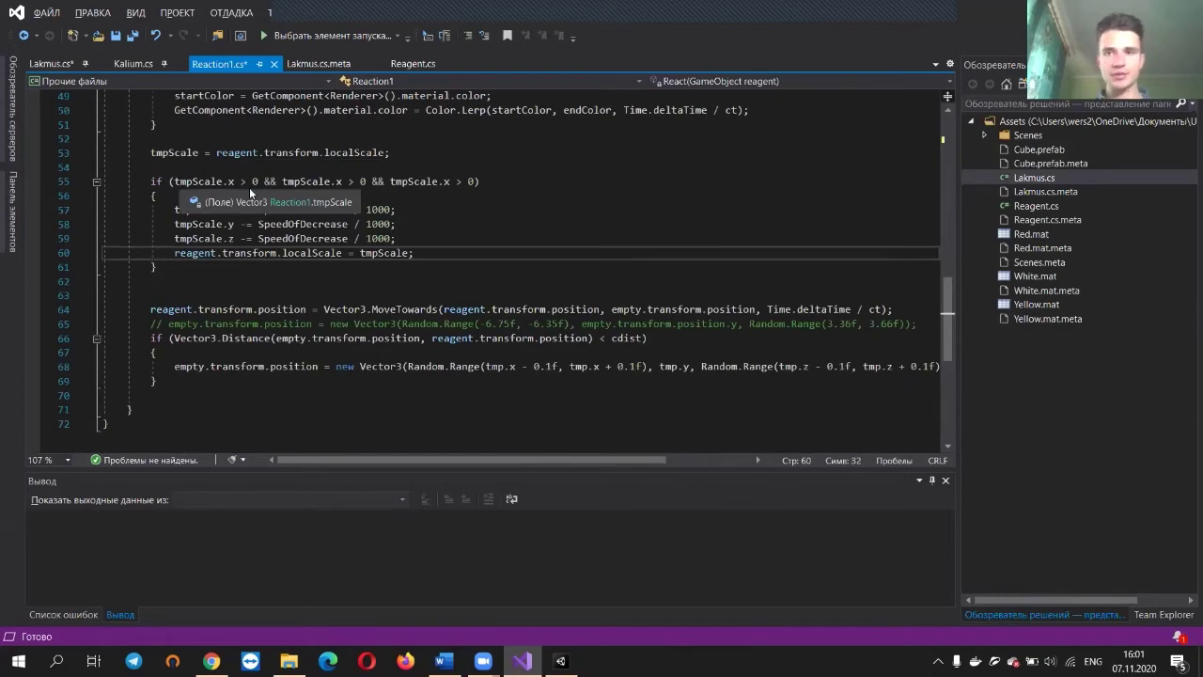
pyautogui.hotkey('alt', 'Tab')
pyautogui.click(1044, 179)
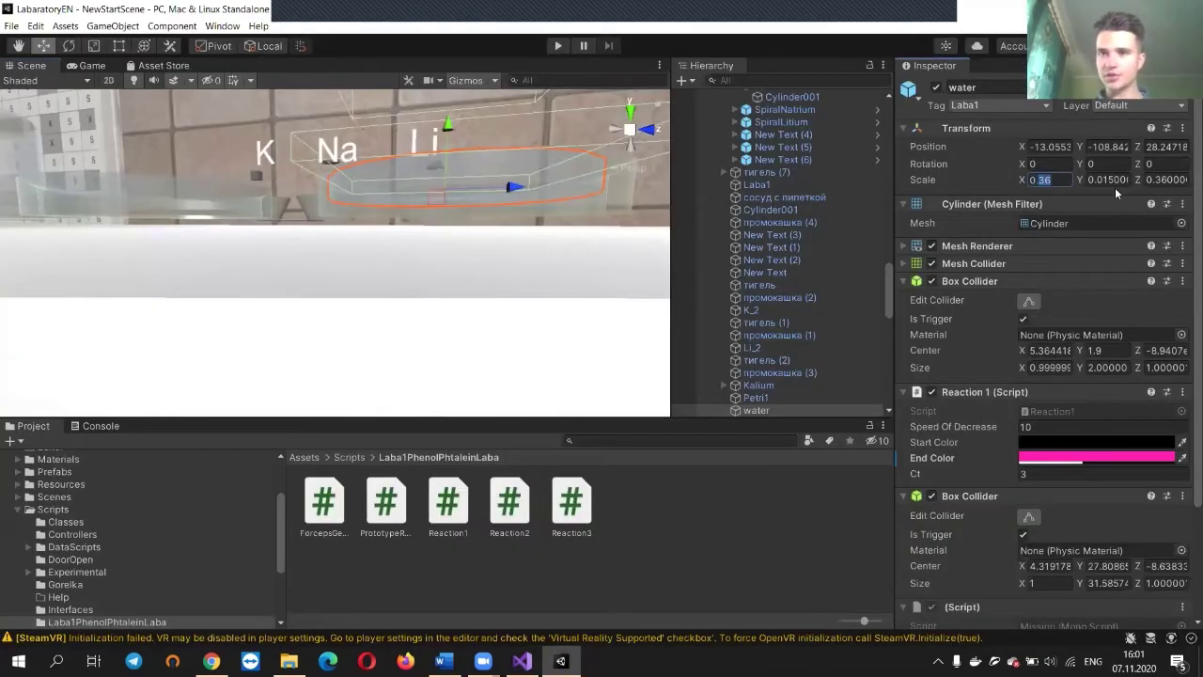
pyautogui.hotkey('alt', 'Tab')
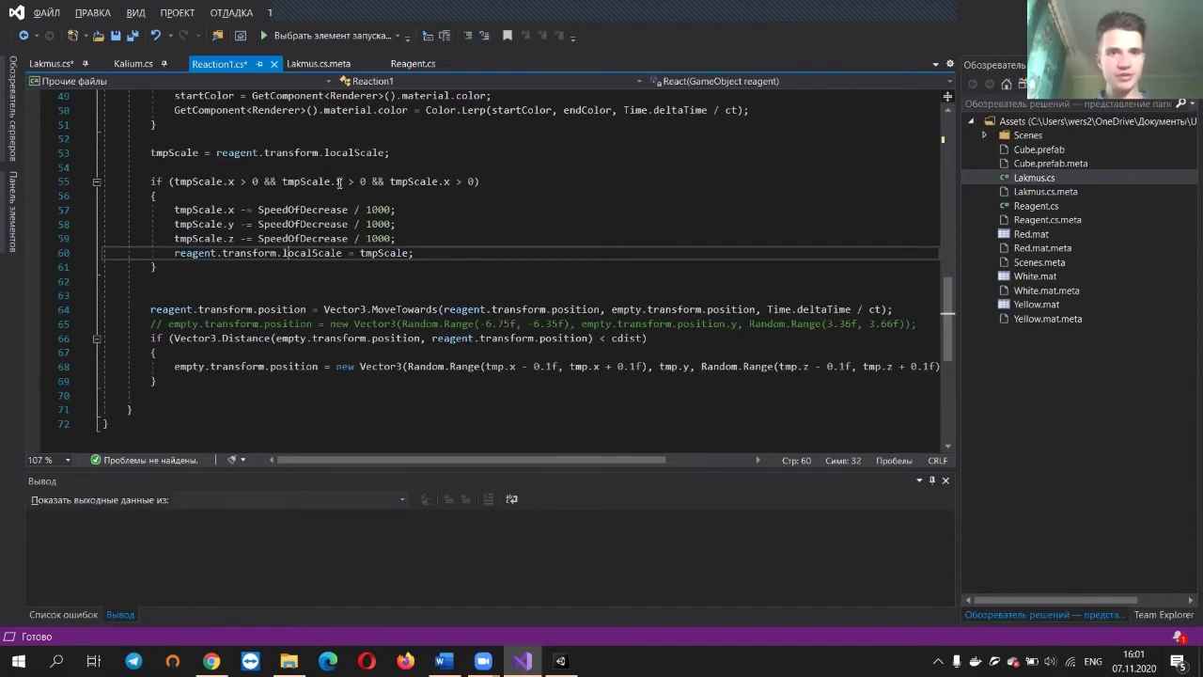
# Examine the tmpScale greater-than-zero condition and the three lines subtracting SpeedOfDecrease / 1000 in Reaction1.cs
pyautogui.scroll(-2, 317, 203)
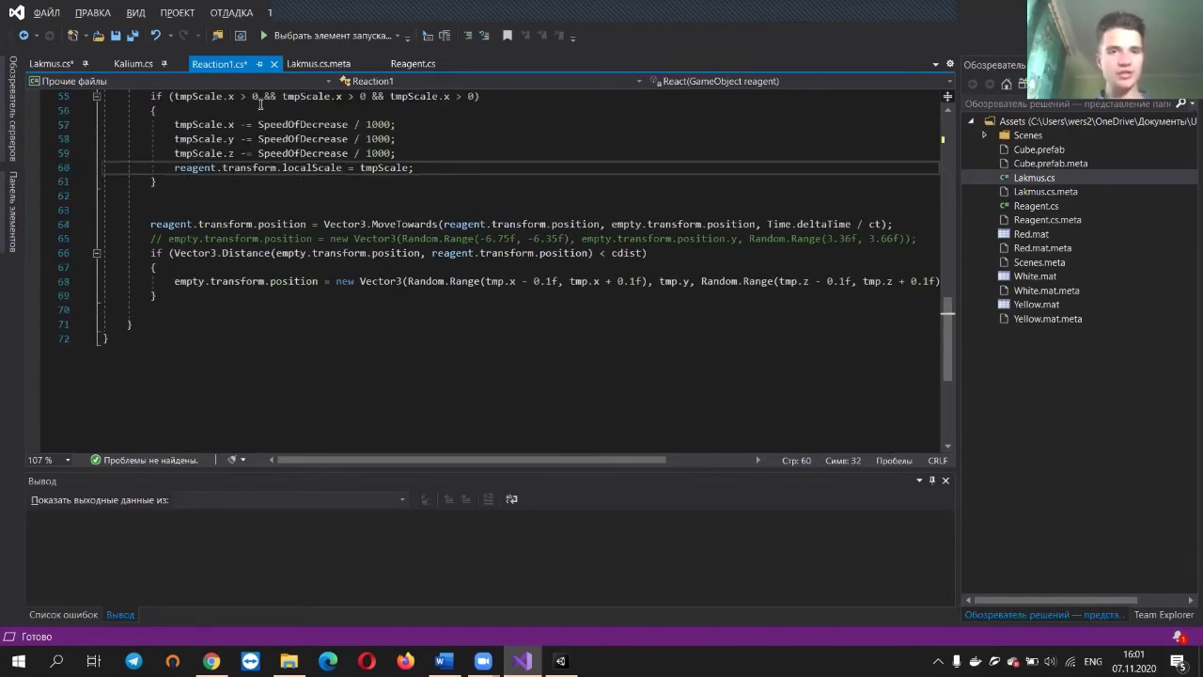
pyautogui.scroll(2, 254, 104)
pyautogui.click(234, 182)
pyautogui.doubleClick(265, 181)
pyautogui.click(261, 182)
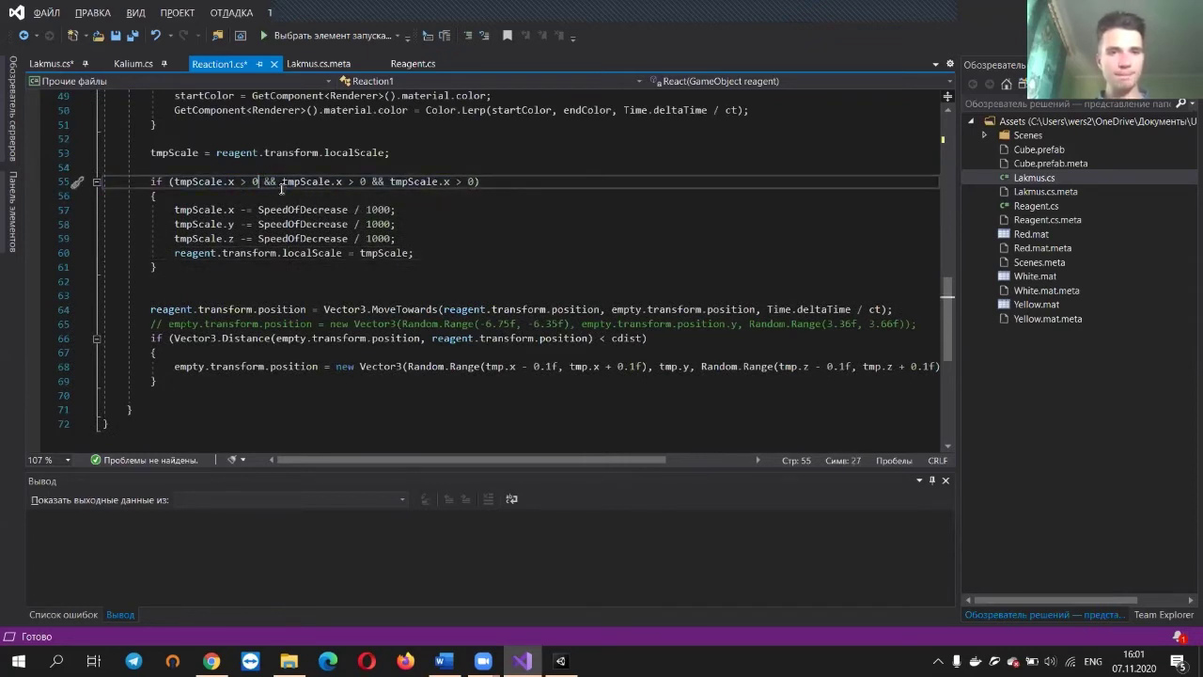
pyautogui.scroll(-2, 287, 184)
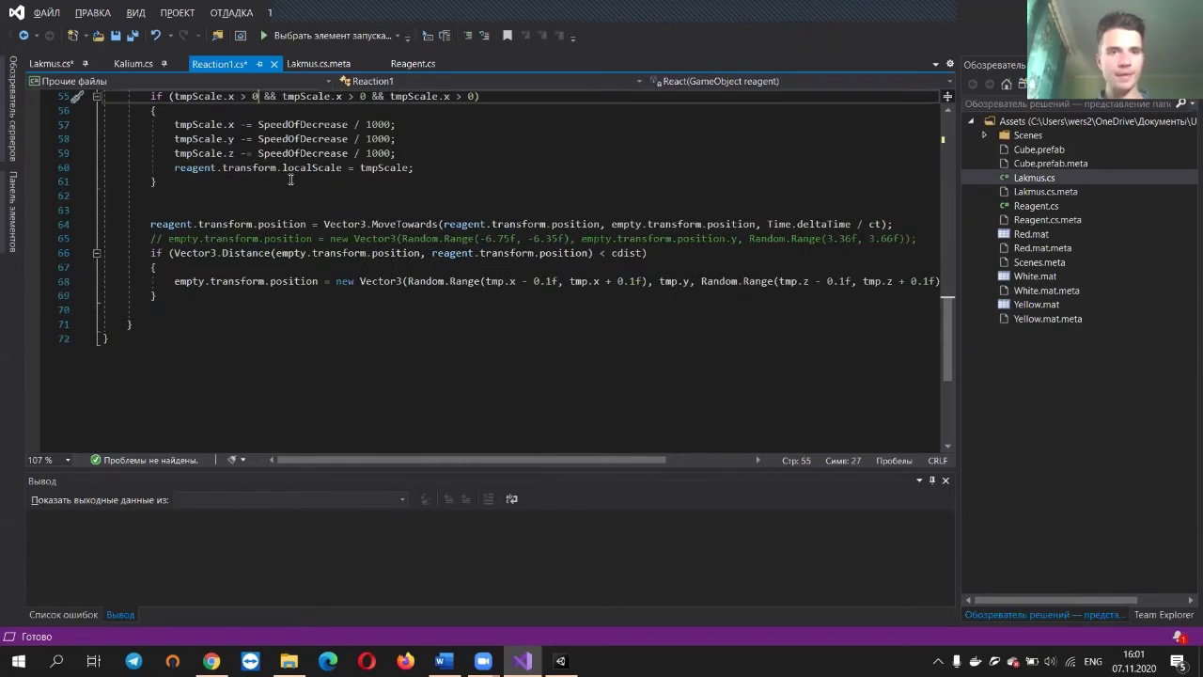
pyautogui.scroll(-1, 291, 179)
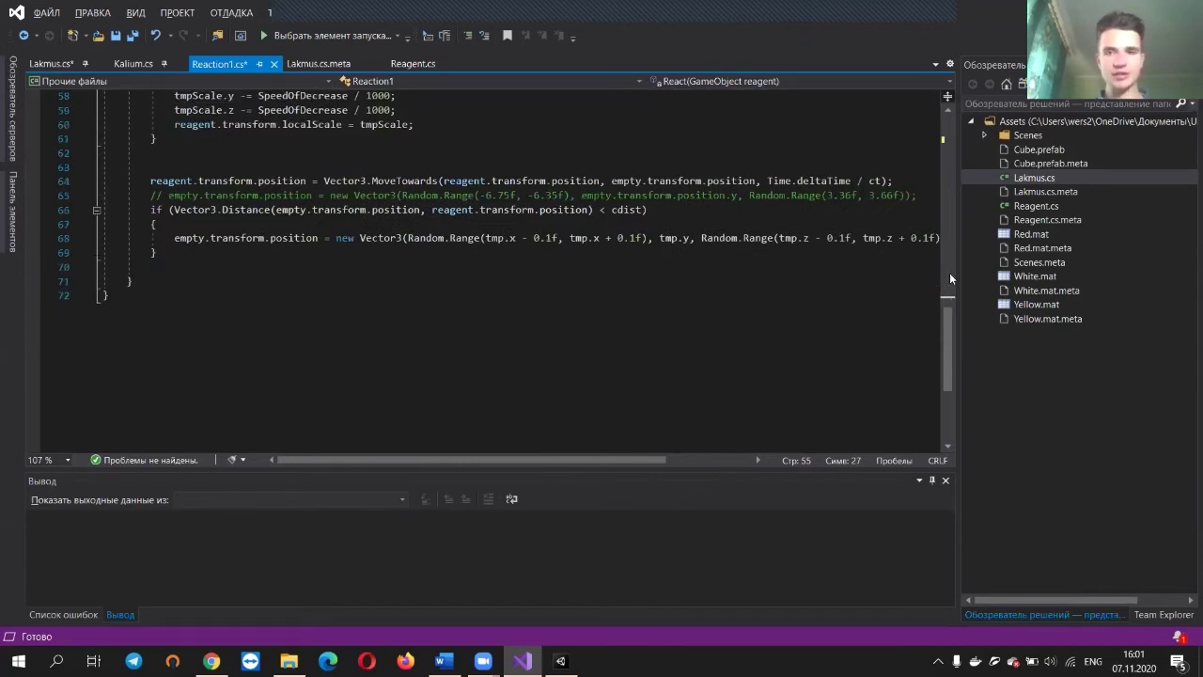
pyautogui.moveTo(948, 316); pyautogui.dragTo(948, 313)
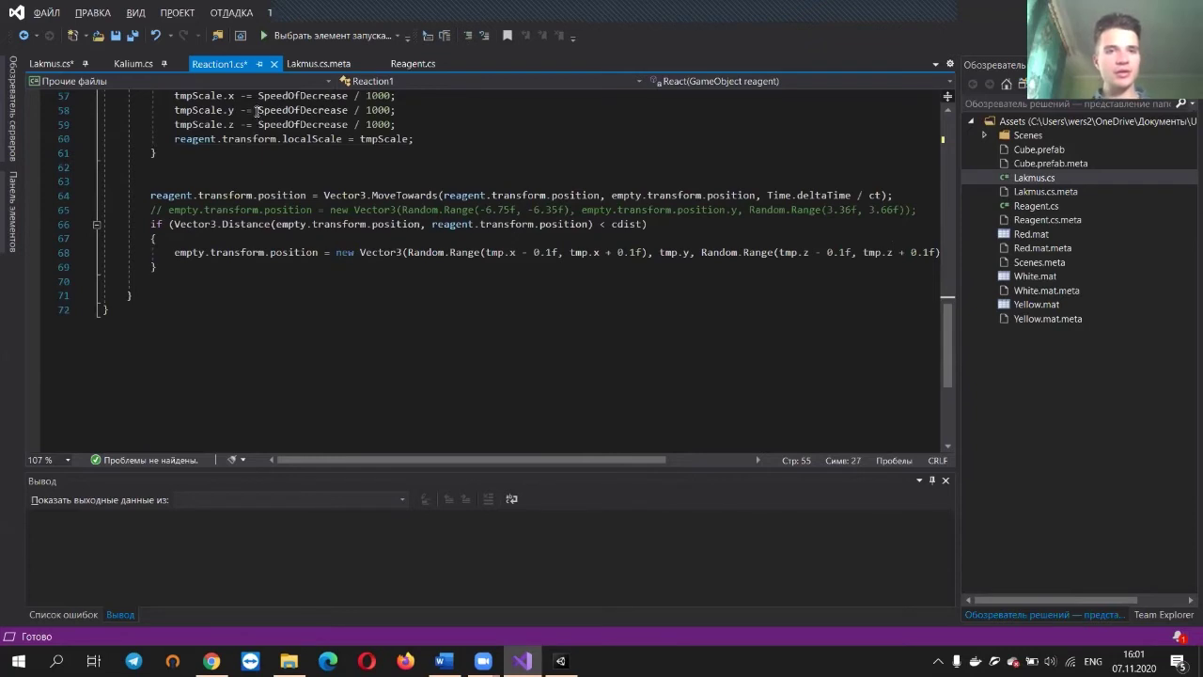
pyautogui.scroll(1, 441, 171)
pyautogui.scroll(-1, 428, 171)
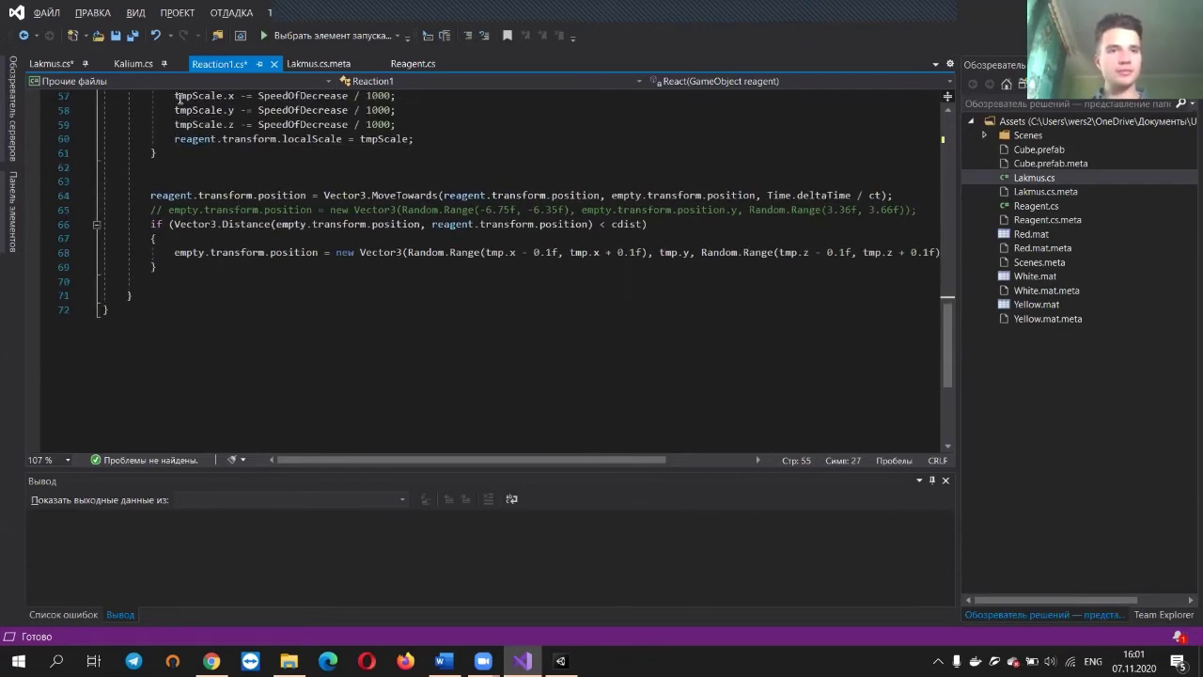
pyautogui.moveTo(102, 96); pyautogui.dragTo(399, 125)
pyautogui.click(407, 125)
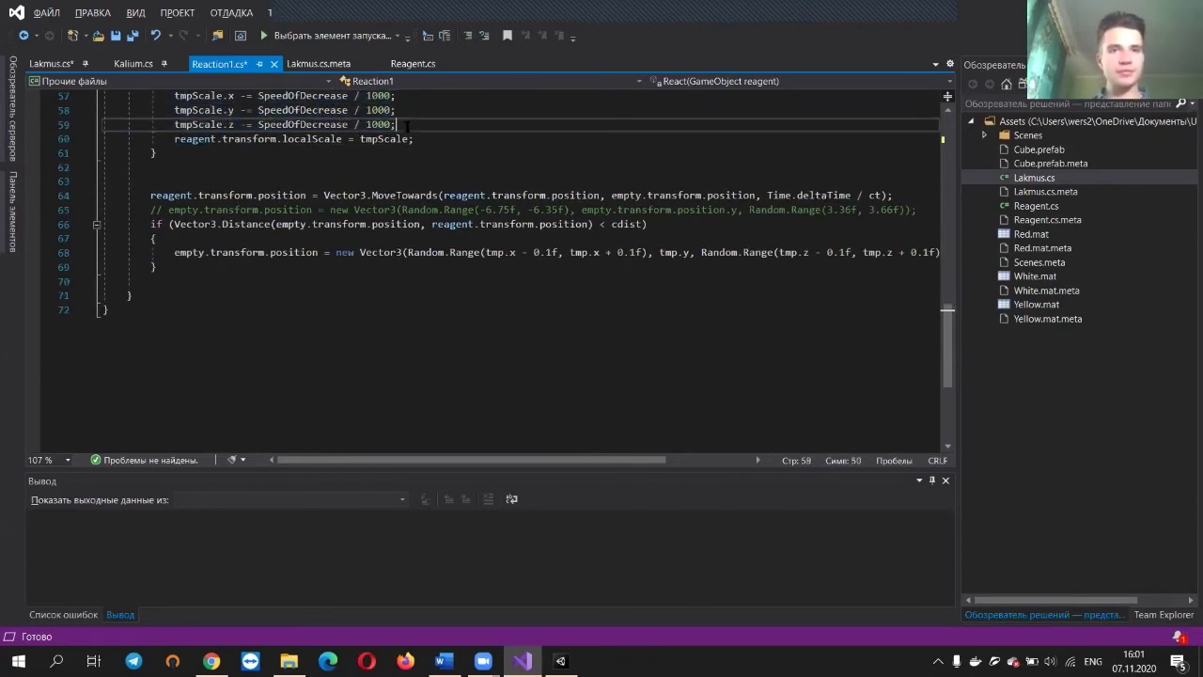
pyautogui.scroll(1, 327, 178)
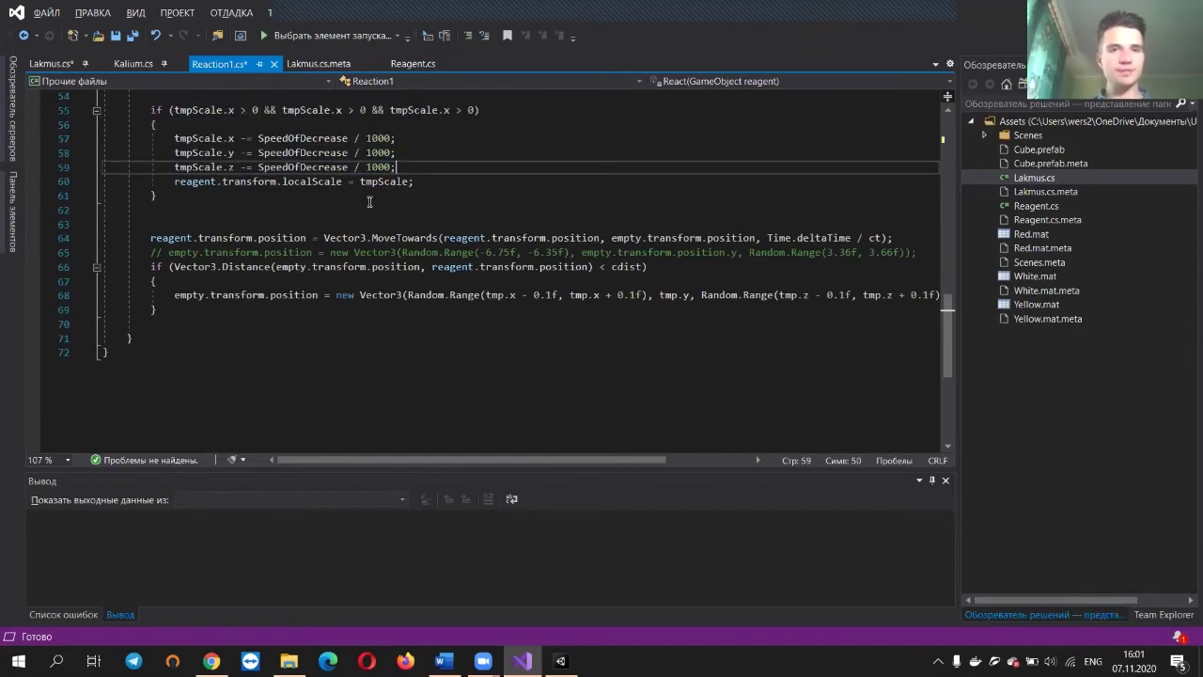
pyautogui.scroll(-1, 355, 183)
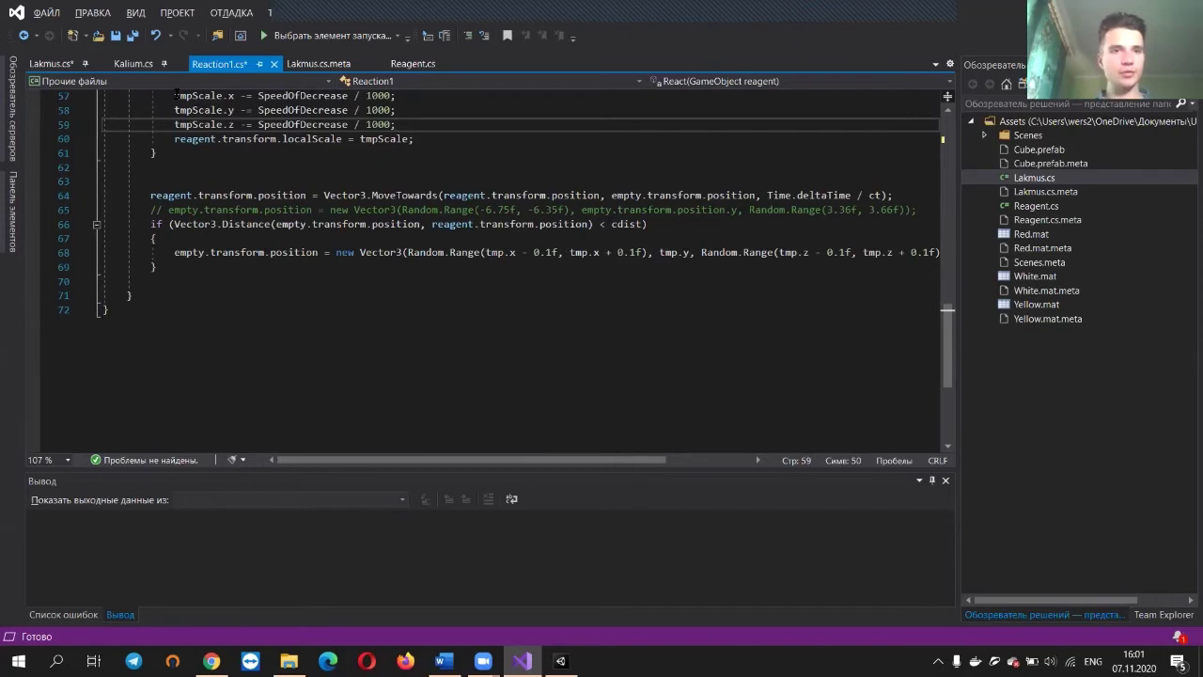
pyautogui.click(244, 96)
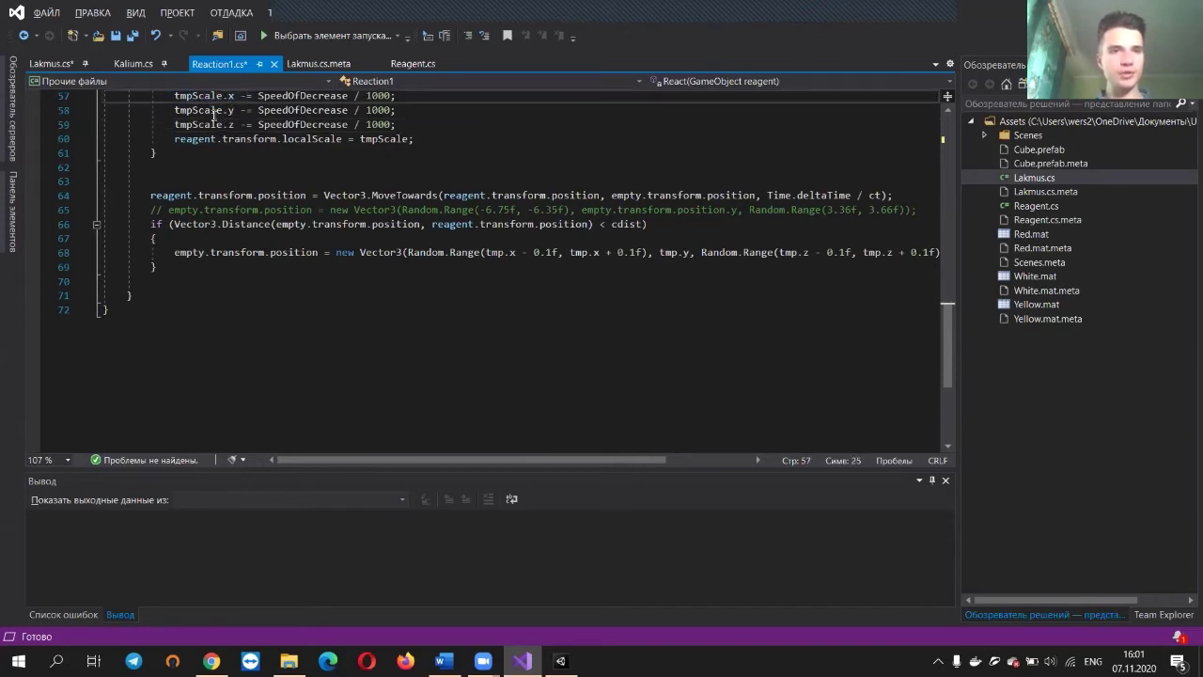
pyautogui.moveTo(238, 97); pyautogui.dragTo(254, 99)
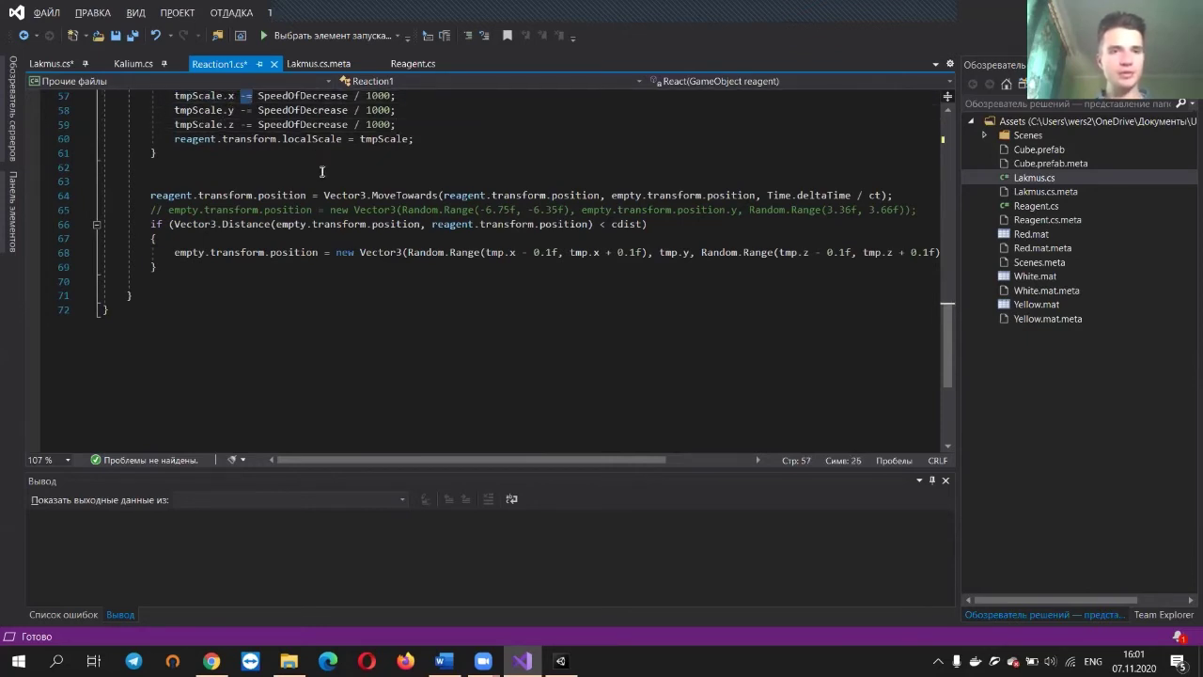
# Examine the Vector3.MoveTowards line that moves the reagent, its position argument, and the Vector3.Distance check below it
pyautogui.click(151, 196)
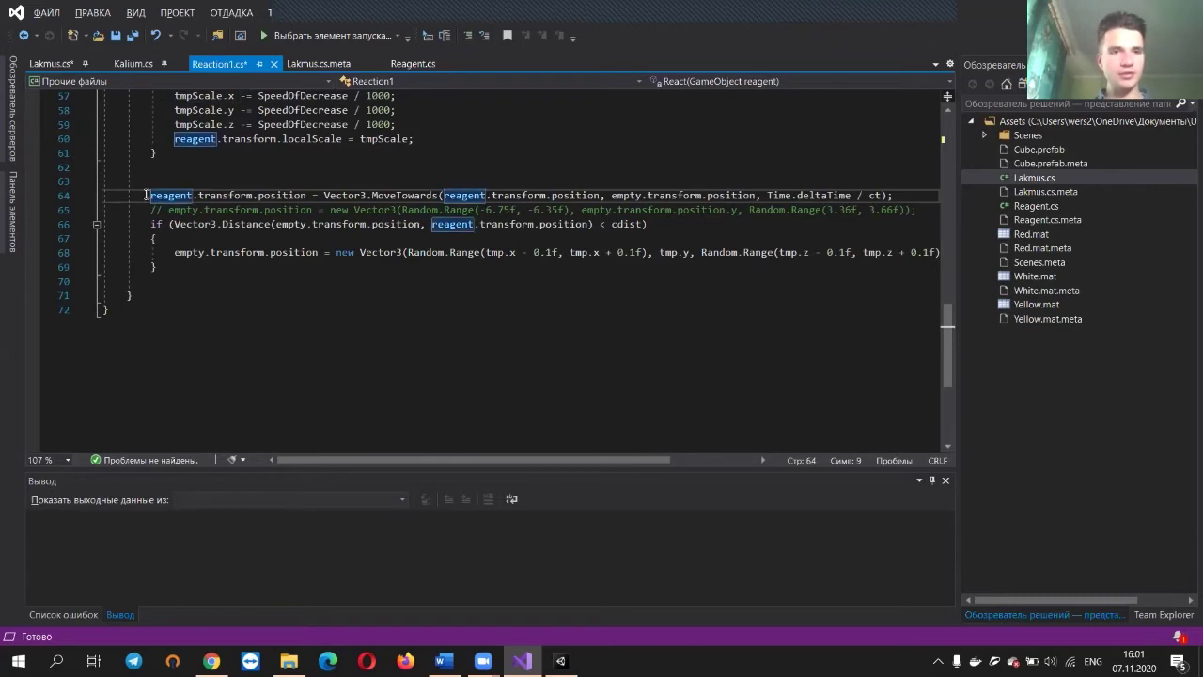
pyautogui.click(155, 196)
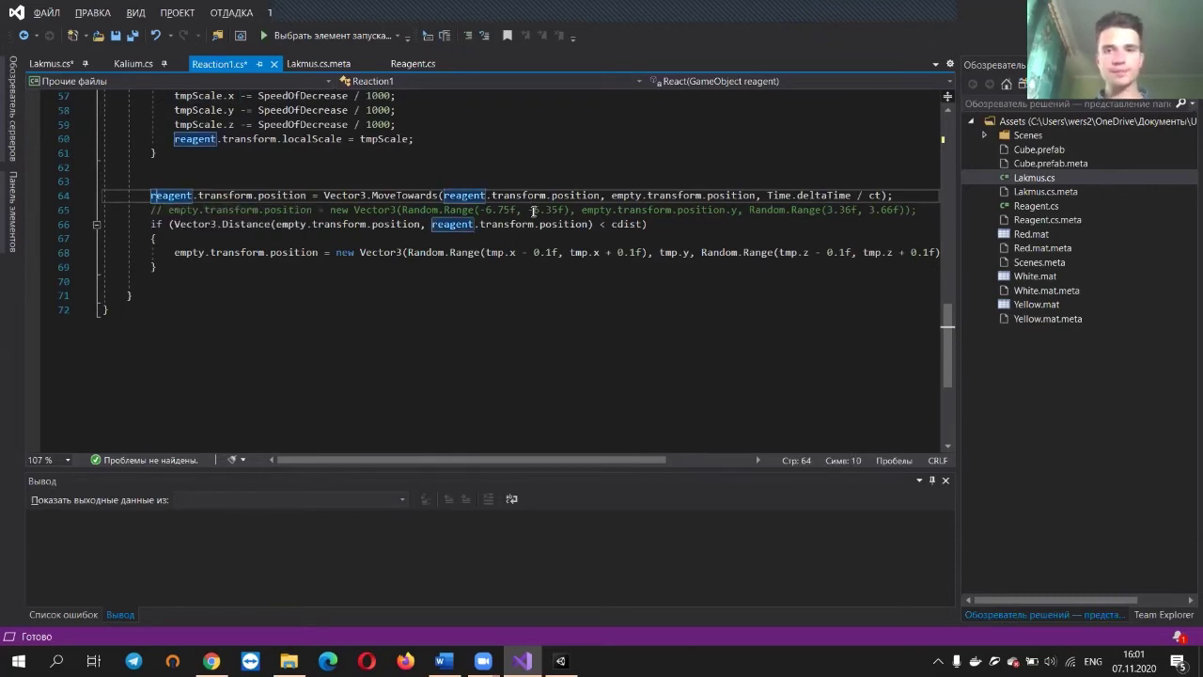
pyautogui.click(744, 223)
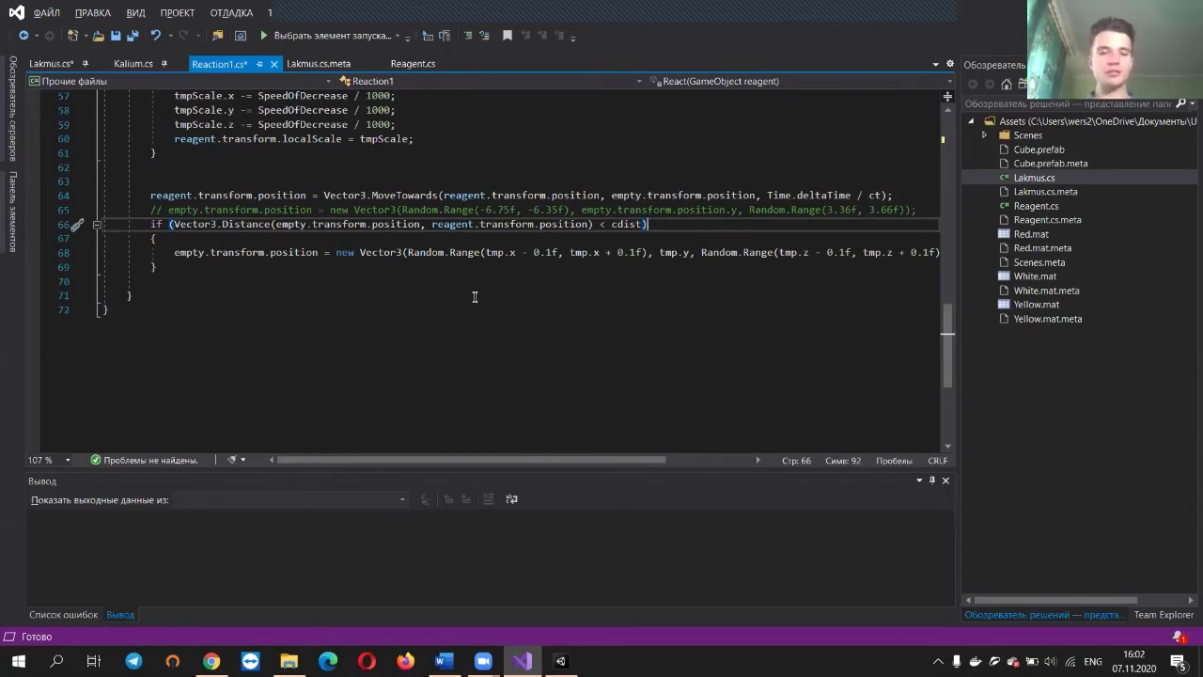
pyautogui.doubleClick(402, 196)
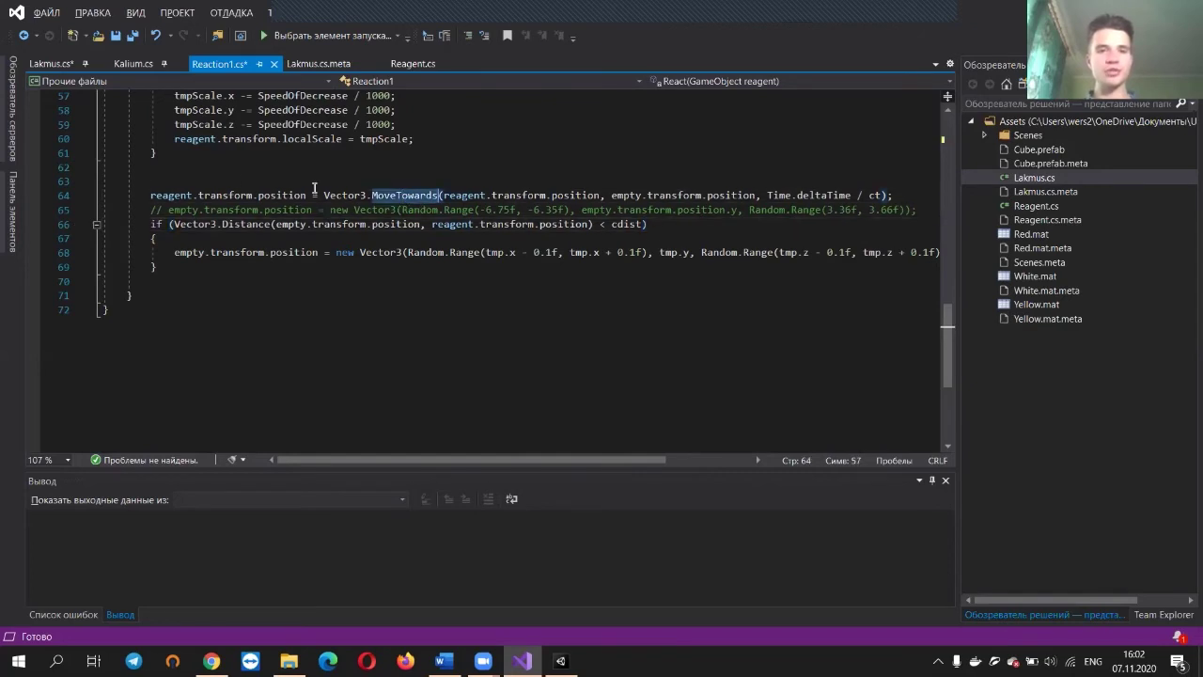
pyautogui.click(188, 195)
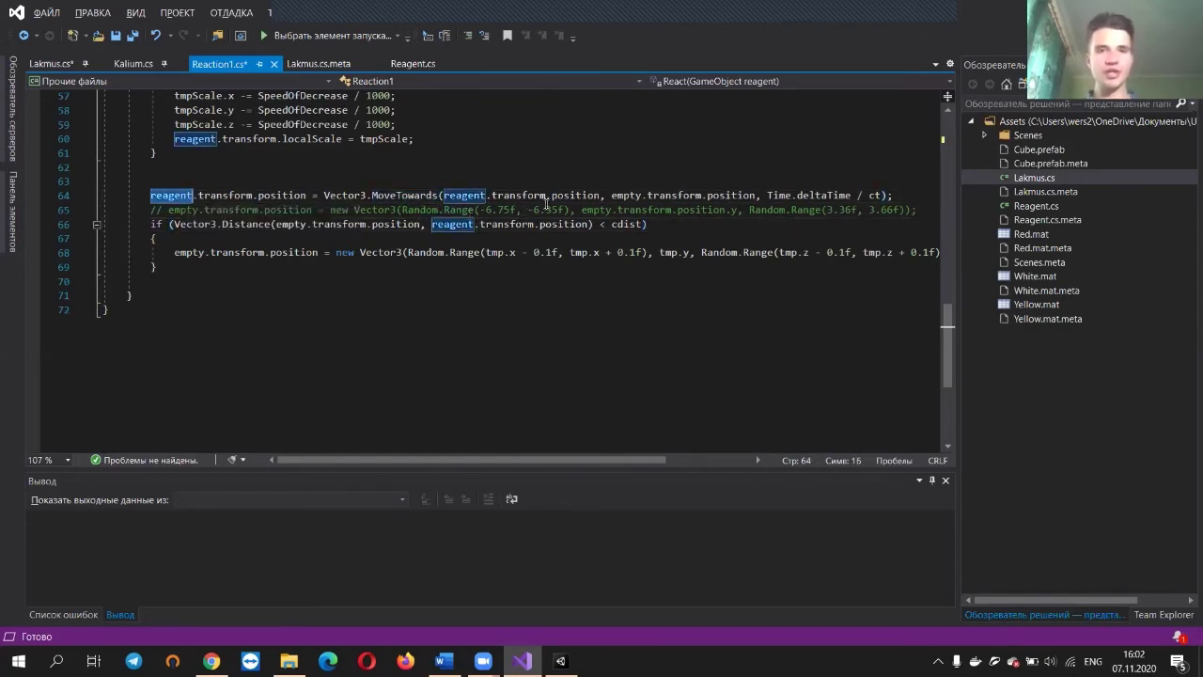
pyautogui.doubleClick(514, 196)
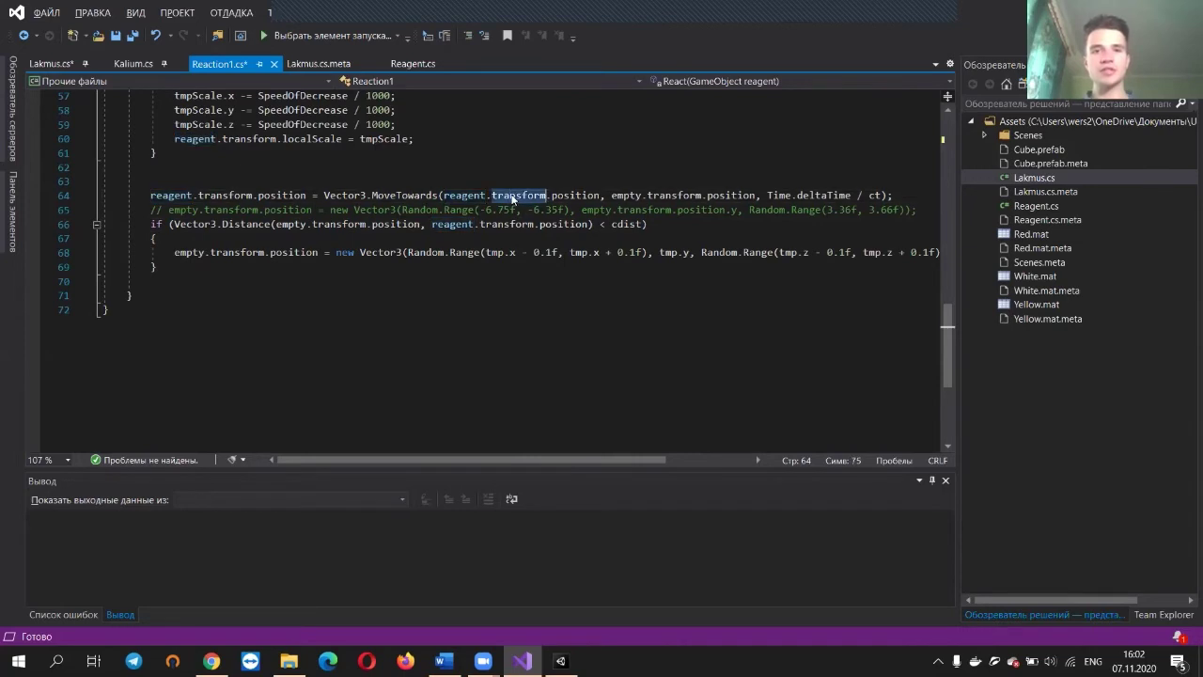
pyautogui.doubleClick(572, 197)
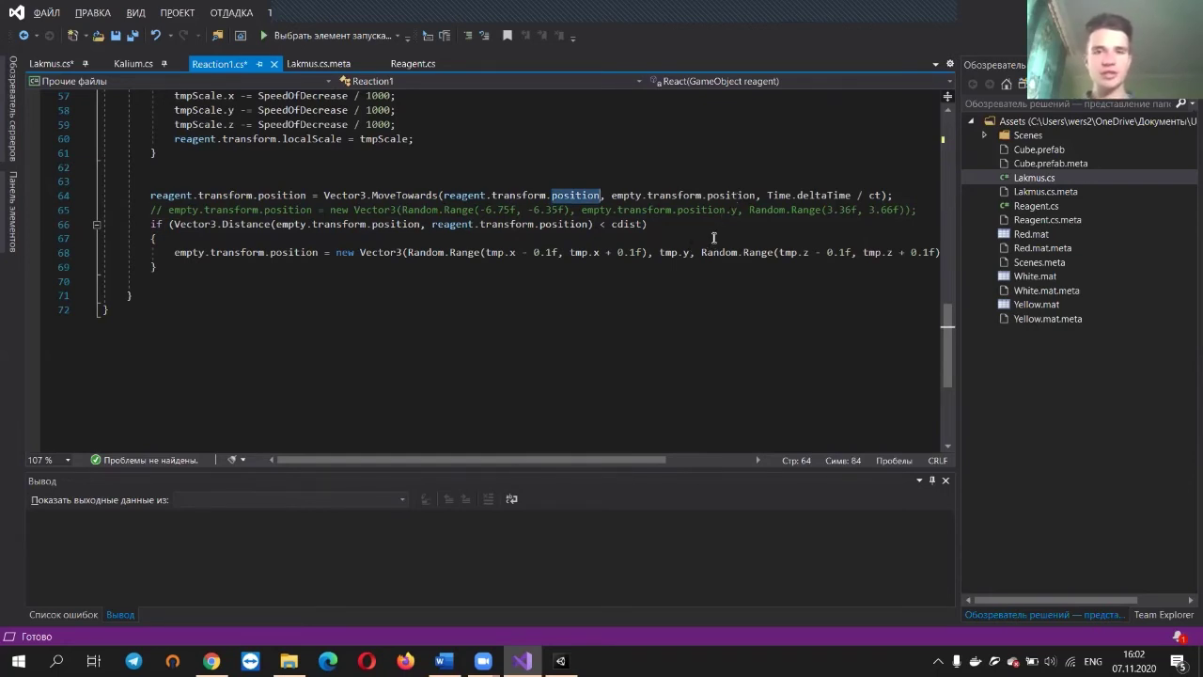
# Switch to Unity and survey the laboratory scene from the water dish out to the whole room
pyautogui.hotkey('alt', 'Tab')
pyautogui.hotkey('alt', 'Tab')
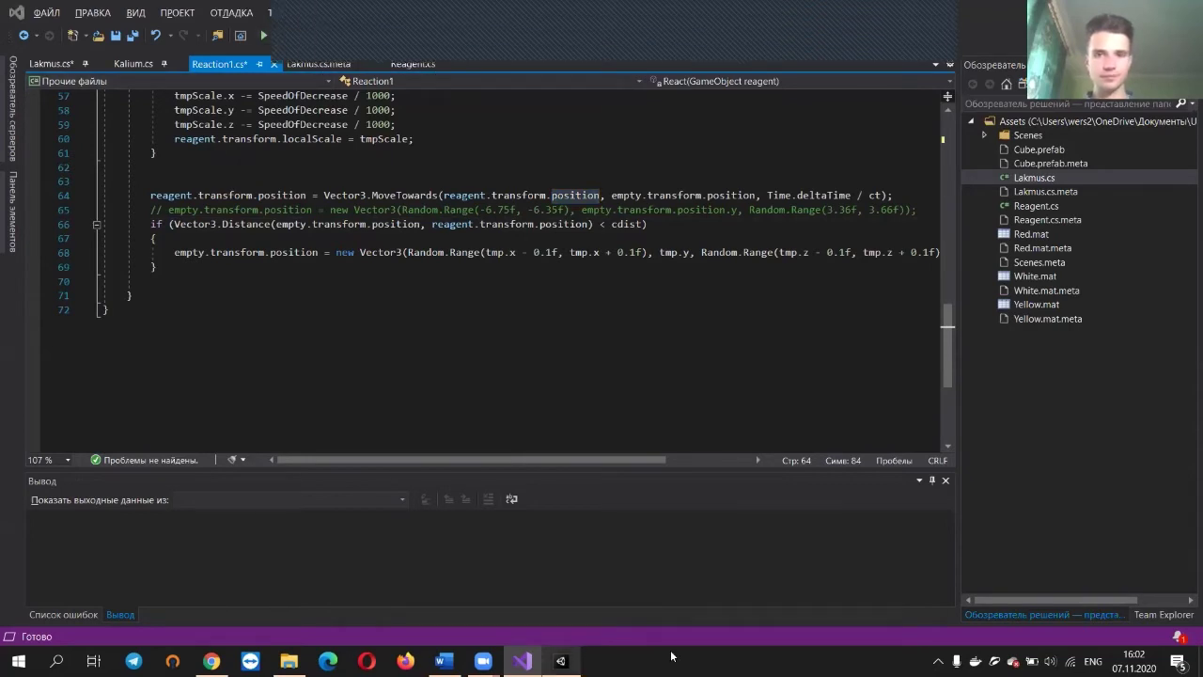
pyautogui.hotkey('alt', 'Tab')
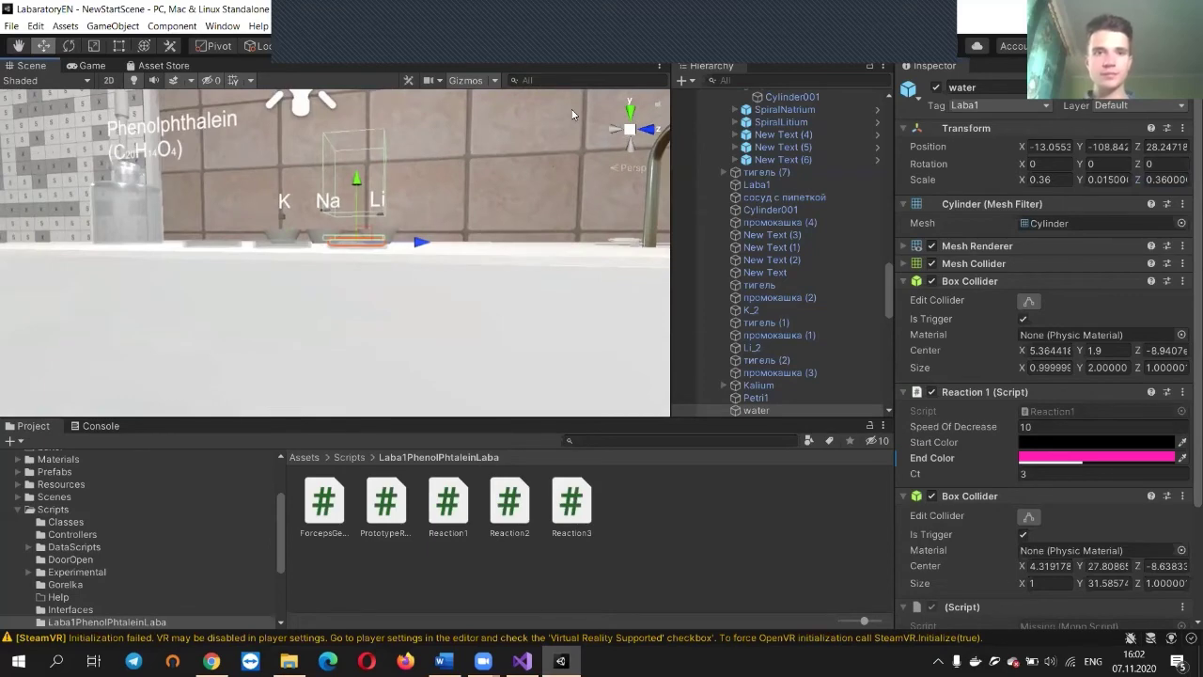
pyautogui.moveTo(467, 95); pyautogui.dragTo(567, 241, button='right')
pyautogui.press('s')
pyautogui.moveTo(462, 182); pyautogui.dragTo(532, 171, button='right')
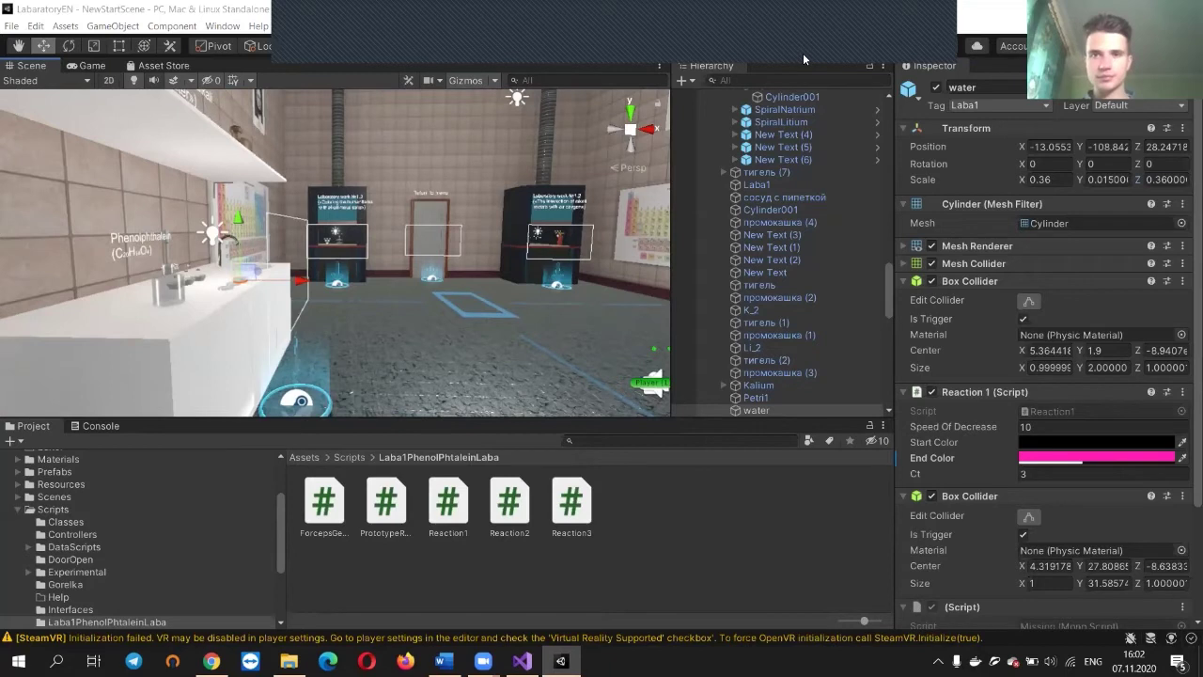
# Create a new Unity project named MyVr from the 3D template
pyautogui.click(11, 25)
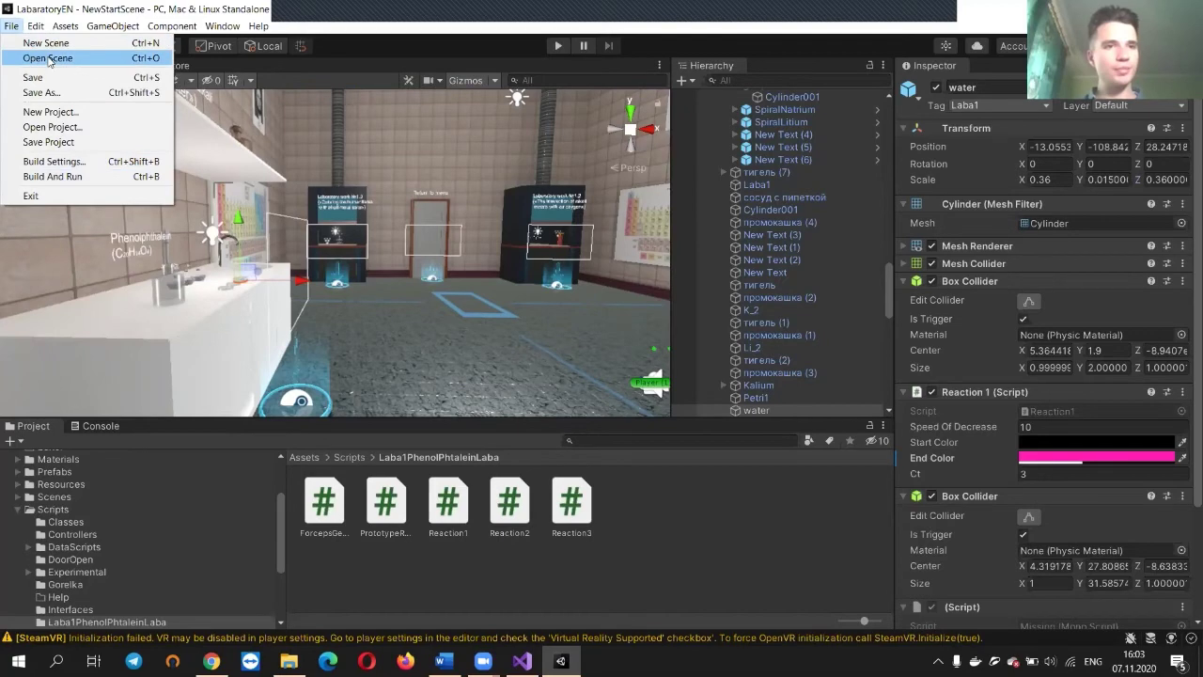
pyautogui.click(51, 111)
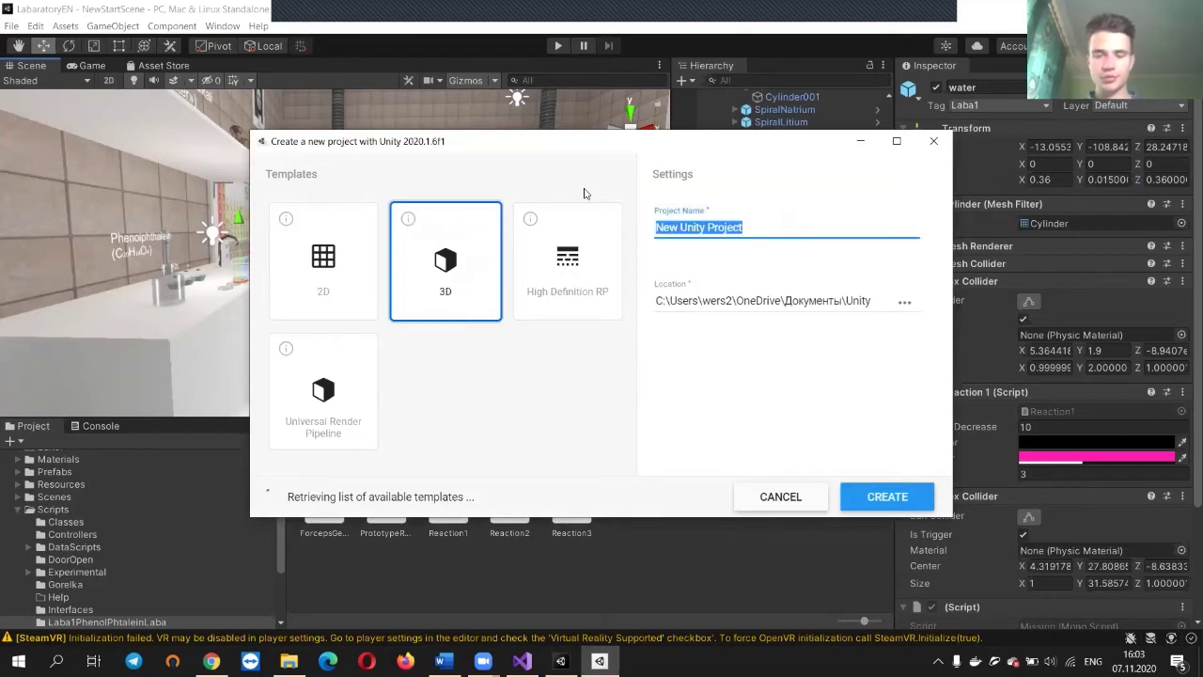
pyautogui.write('My')
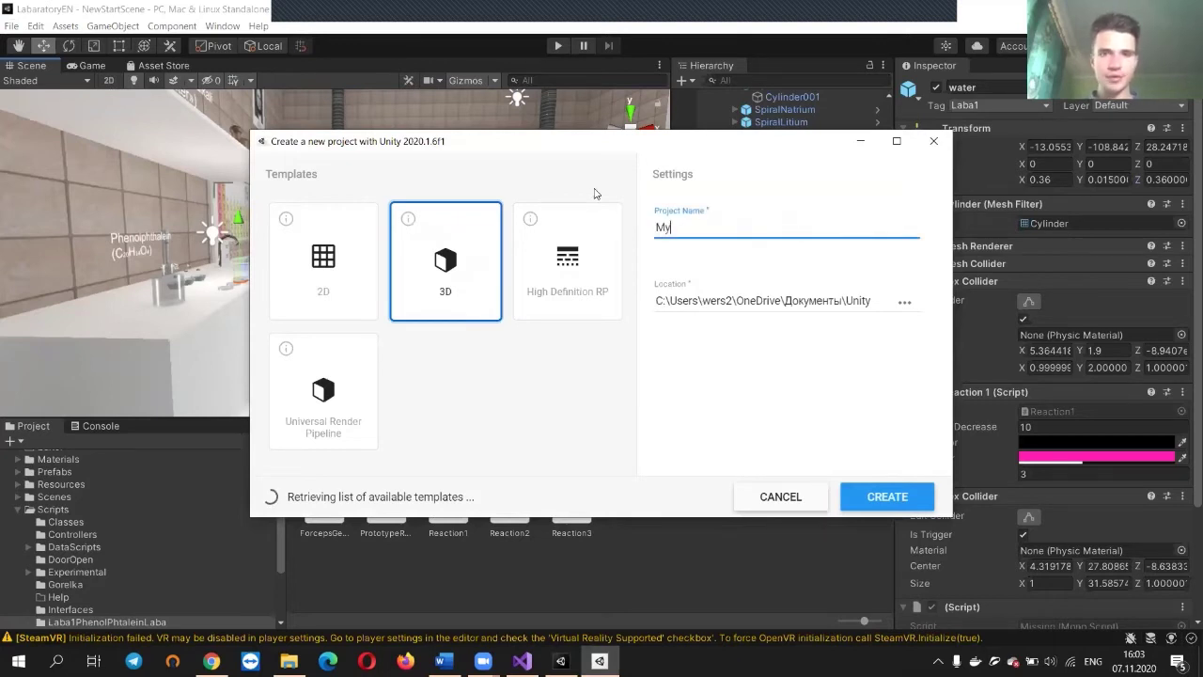
pyautogui.write('Vr')
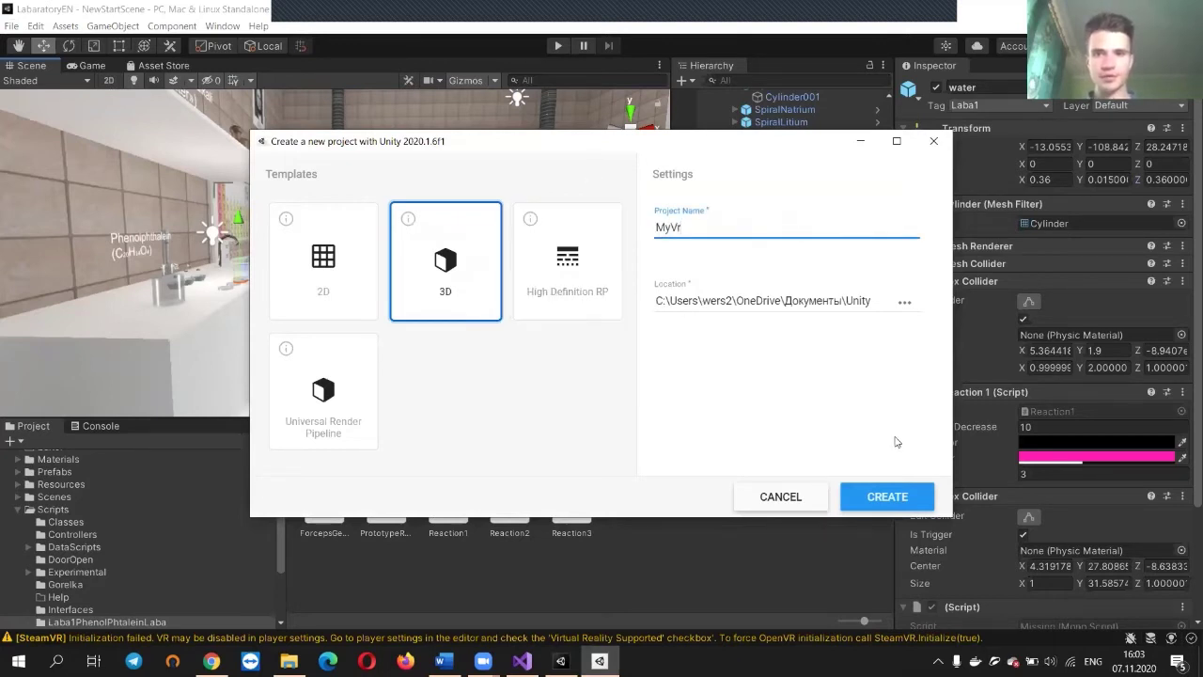
pyautogui.click(900, 498)
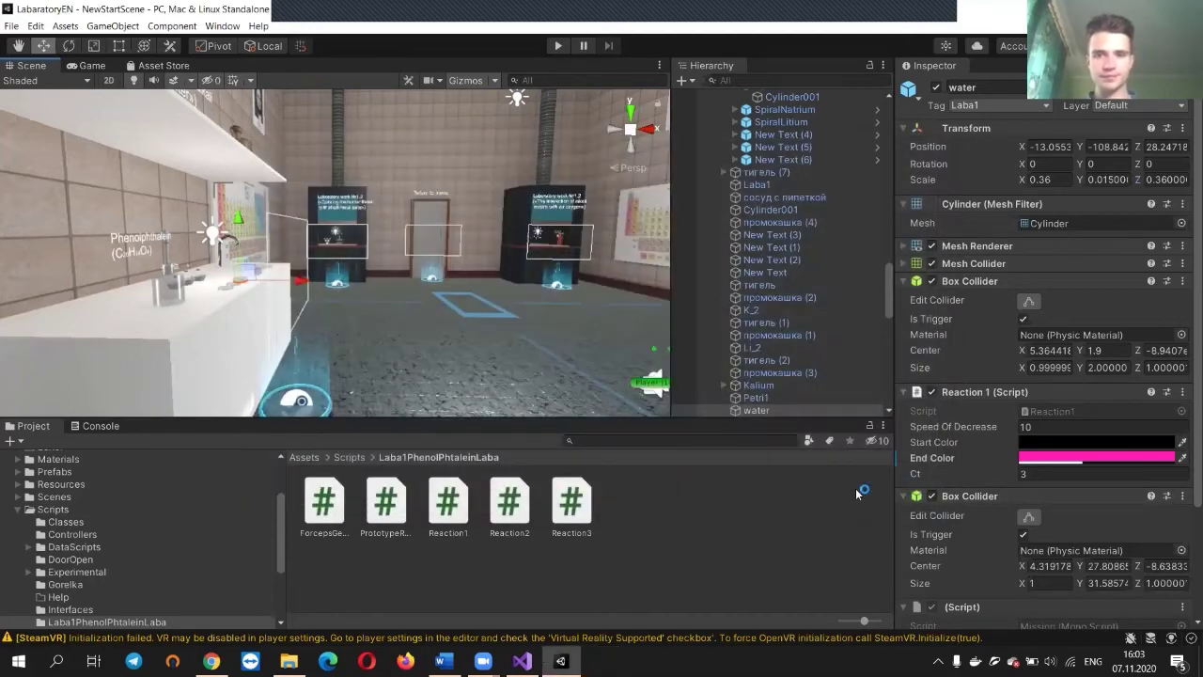
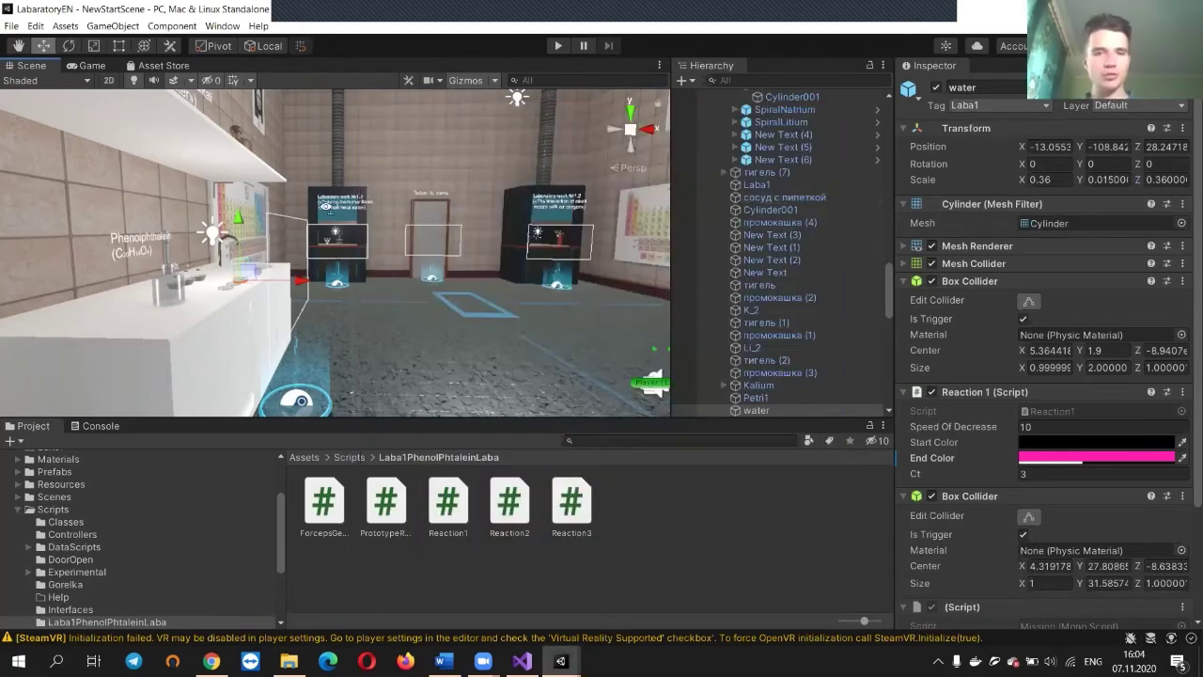
# Examine the Metal Li, Metal K and Metal Na dishes and the crucibles on the laboratory bench in the scene
pyautogui.moveTo(322, 204); pyautogui.dragTo(392, 227, button='right')
pyautogui.press('w')
pyautogui.press('w')
pyautogui.press('w')
pyautogui.press('s')
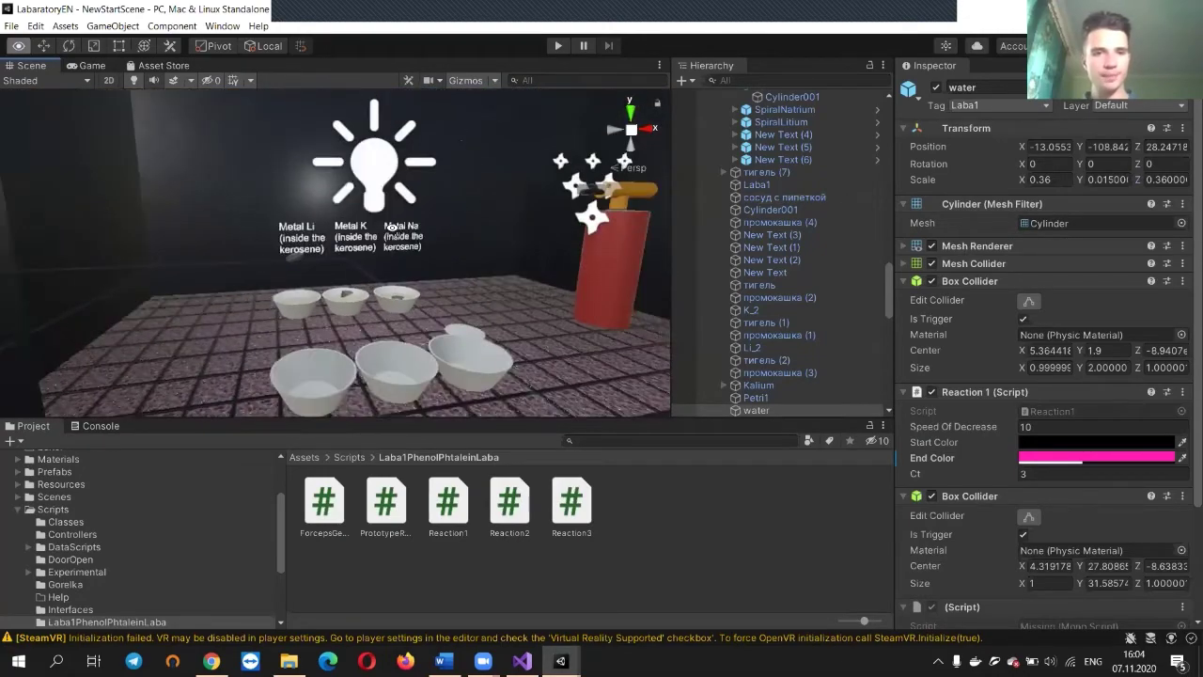
pyautogui.scroll(5, 392, 226)
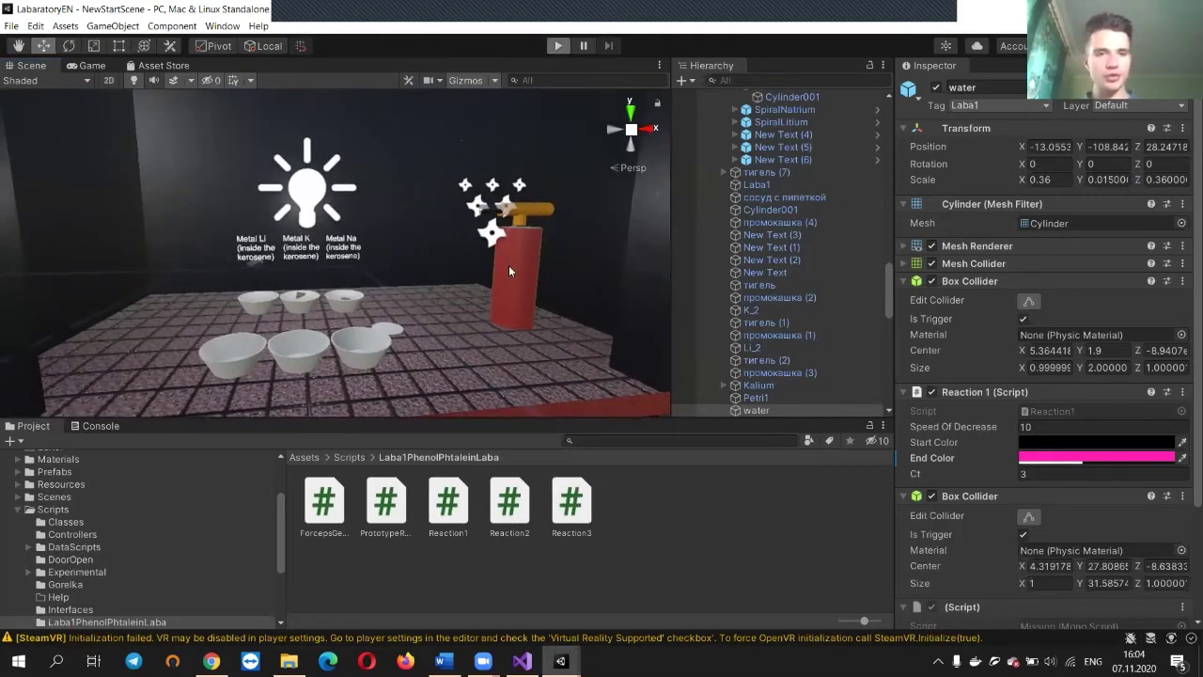
# Run the scene in Play mode and walk through the laboratory to the Laboratory work №2 cabinet beside the periodic table
pyautogui.hotkey('ctrl', 'p')
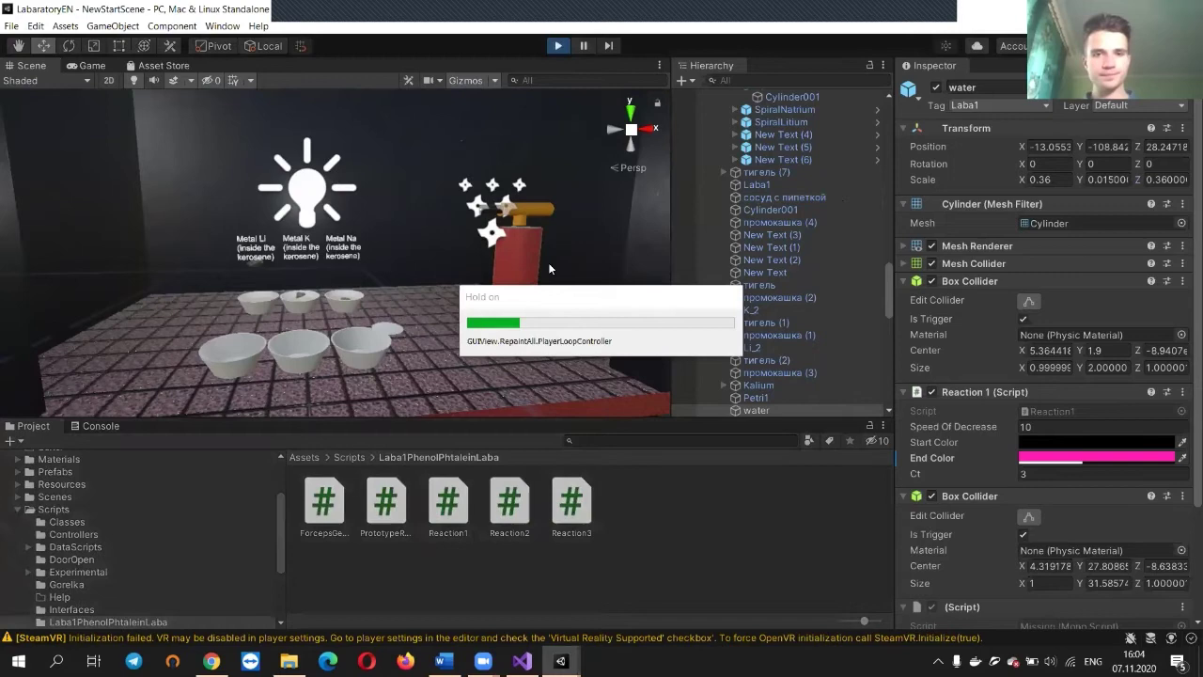
pyautogui.click(55, 444)
pyautogui.click(700, 356)
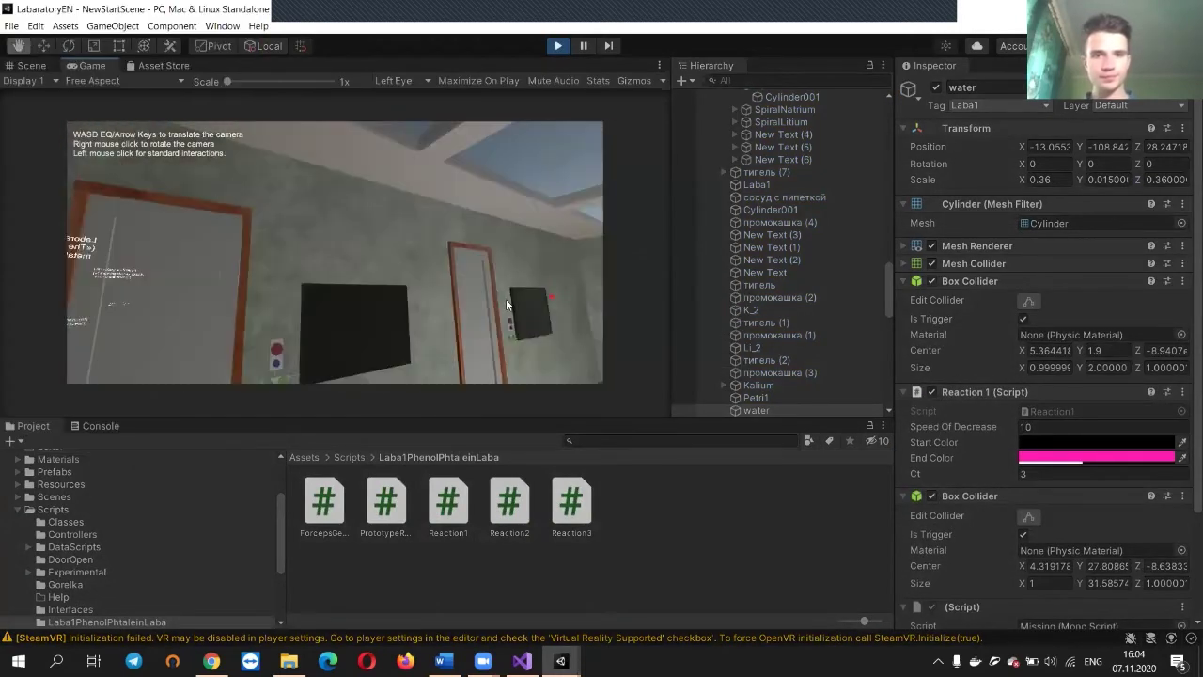
pyautogui.press('w')
pyautogui.moveTo(489, 304); pyautogui.dragTo(490, 311, button='right')
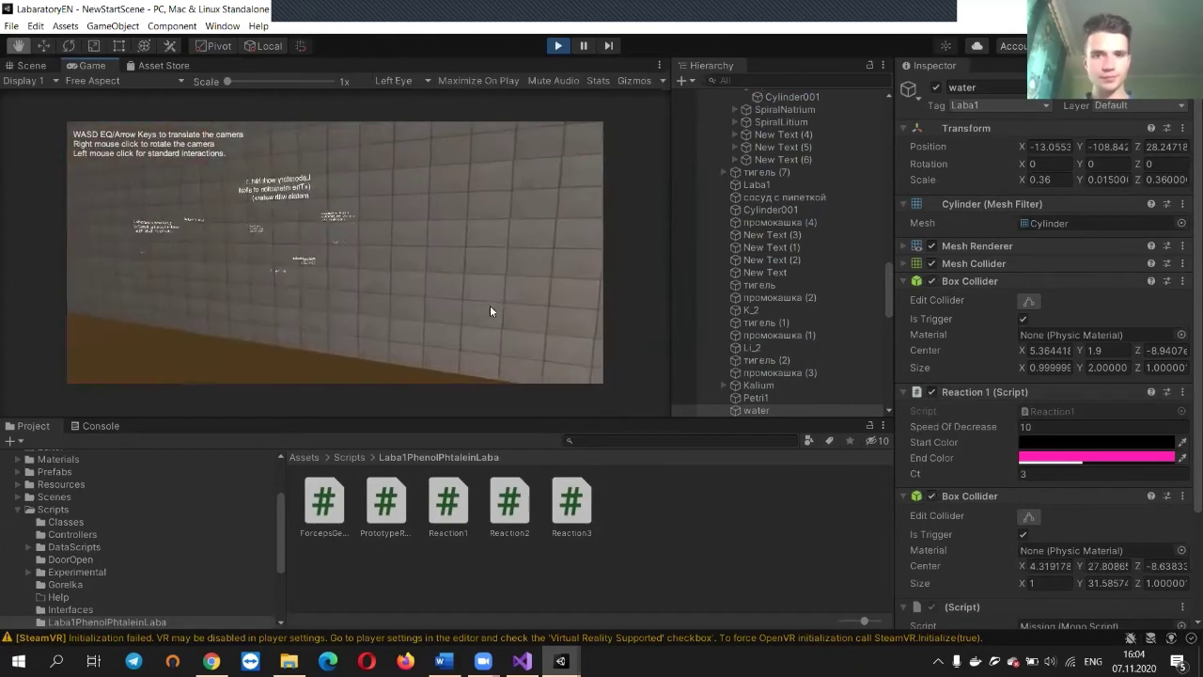
pyautogui.press('w')
pyautogui.click(490, 304)
pyautogui.press('w')
pyautogui.moveTo(489, 309); pyautogui.dragTo(442, 308, button='right')
pyautogui.press('w')
pyautogui.press('w')
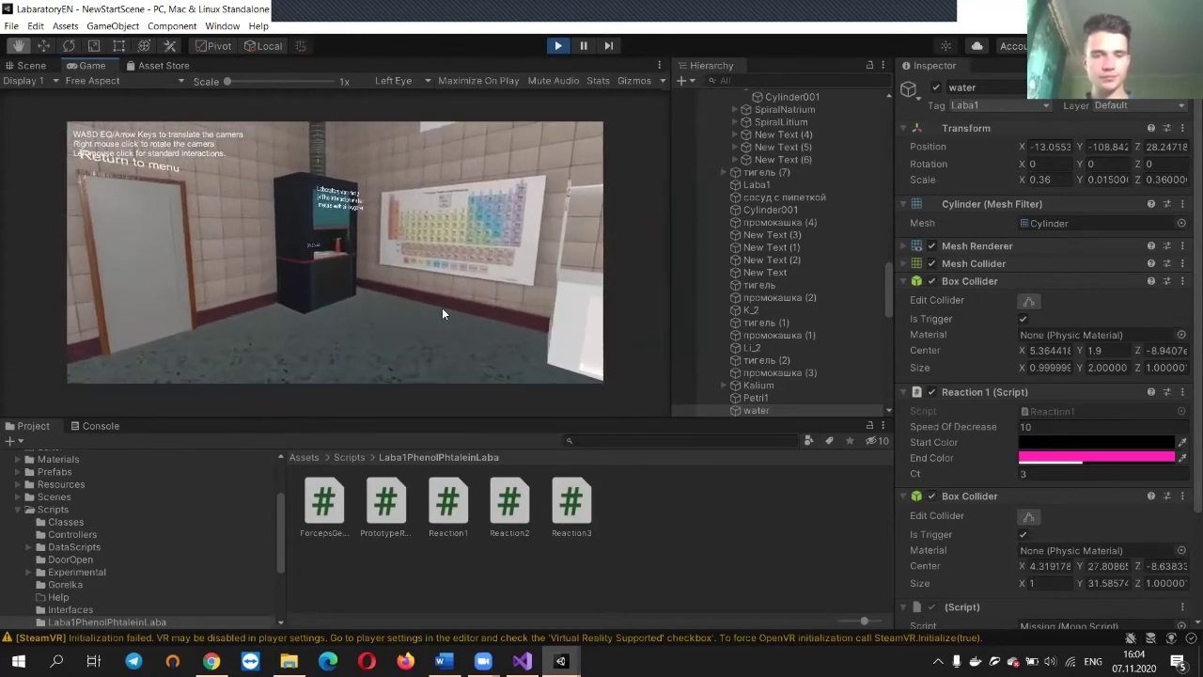
pyautogui.press('w')
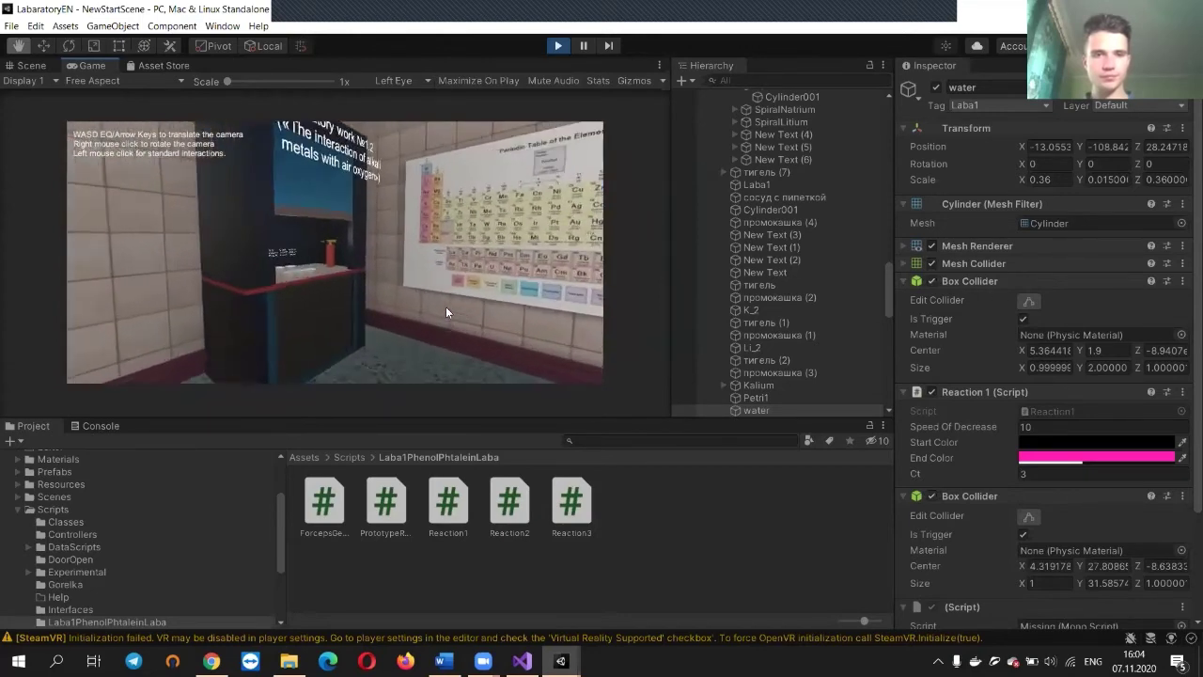
pyautogui.press('w')
# Approach the bench in the cabinet and try to carry the metal piece from the Metal Li dish to the small white dish
pyautogui.moveTo(447, 309); pyautogui.dragTo(383, 329, button='right')
pyautogui.press('s')
pyautogui.press('s')
pyautogui.press('w')
pyautogui.moveTo(376, 338)
pyautogui.mouseDown(button='right')
pyautogui.moveTo(435, 367)
pyautogui.moveTo(529, 378)
pyautogui.moveTo(375, 310)
pyautogui.moveTo(375, 328)
pyautogui.mouseUp(button='right')
pyautogui.press('w')
pyautogui.press('s')
pyautogui.moveTo(329, 266)
pyautogui.mouseDown()
pyautogui.moveTo(350, 242)
pyautogui.moveTo(336, 263)
pyautogui.mouseUp()
pyautogui.press('s')
pyautogui.press('w')
pyautogui.press('w')
pyautogui.press('w')
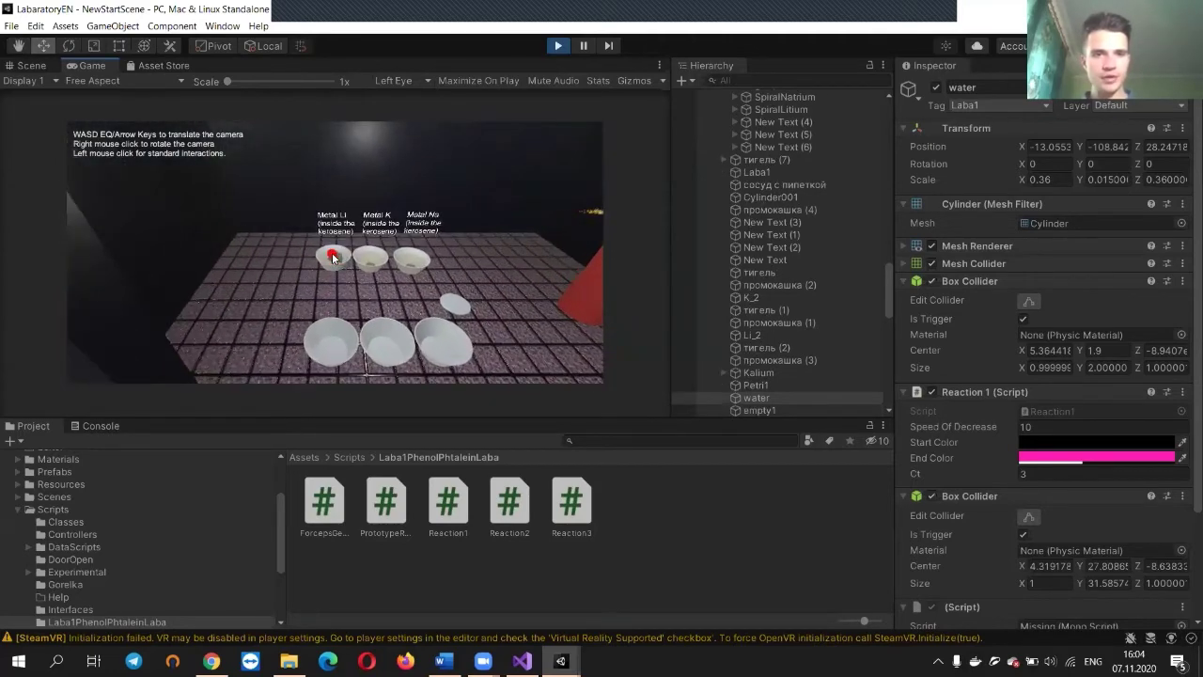
pyautogui.press('s')
pyautogui.press('s')
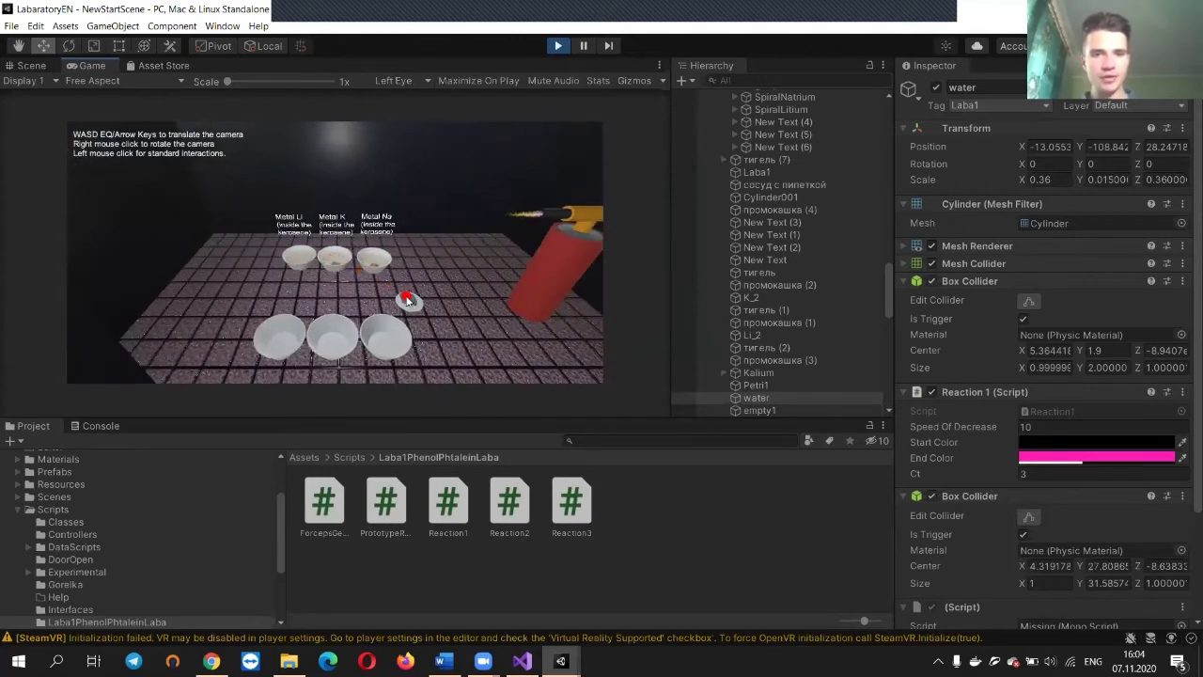
# Carry the metal piece from the Metal K dish onto the small white dish
pyautogui.moveTo(445, 323); pyautogui.dragTo(403, 294, button='right')
pyautogui.press('d')
pyautogui.press('q')
pyautogui.press('w')
pyautogui.press('s')
pyautogui.press('s')
pyautogui.press('w')
pyautogui.moveTo(363, 255); pyautogui.dragTo(492, 294)
pyautogui.press('s')
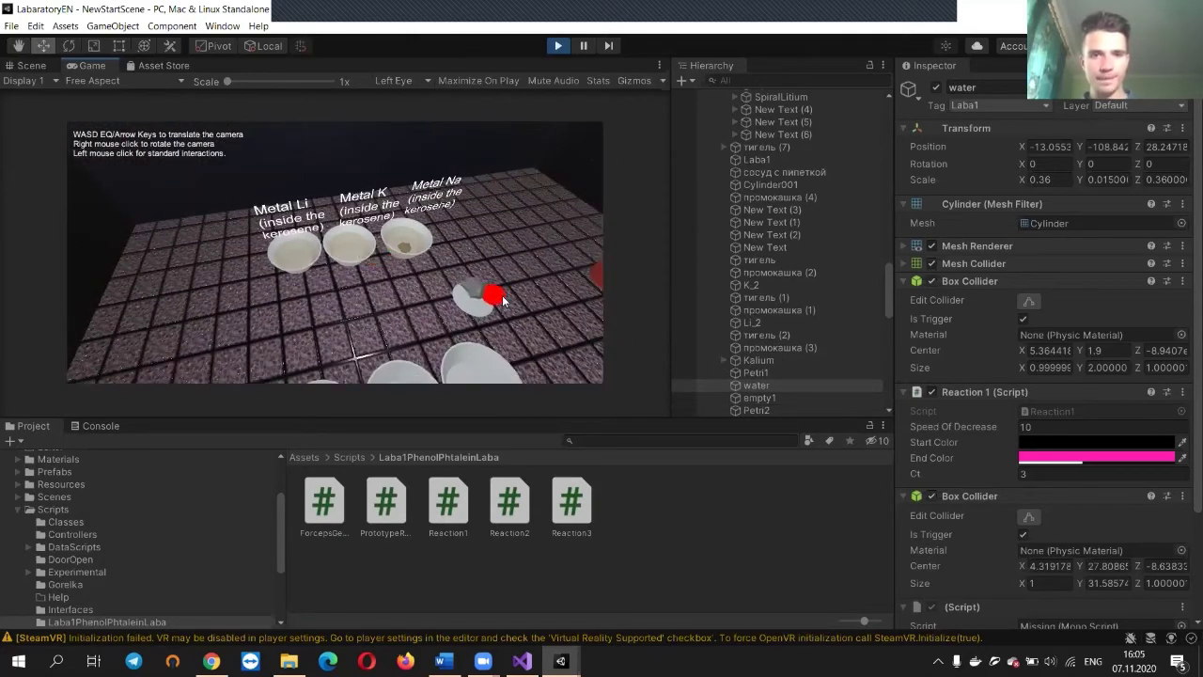
# Move the metal piece from the small white dish into the middle one of the three empty crucibles
pyautogui.press('q')
pyautogui.press('w')
pyautogui.moveTo(390, 292); pyautogui.dragTo(448, 259)
pyautogui.press('s')
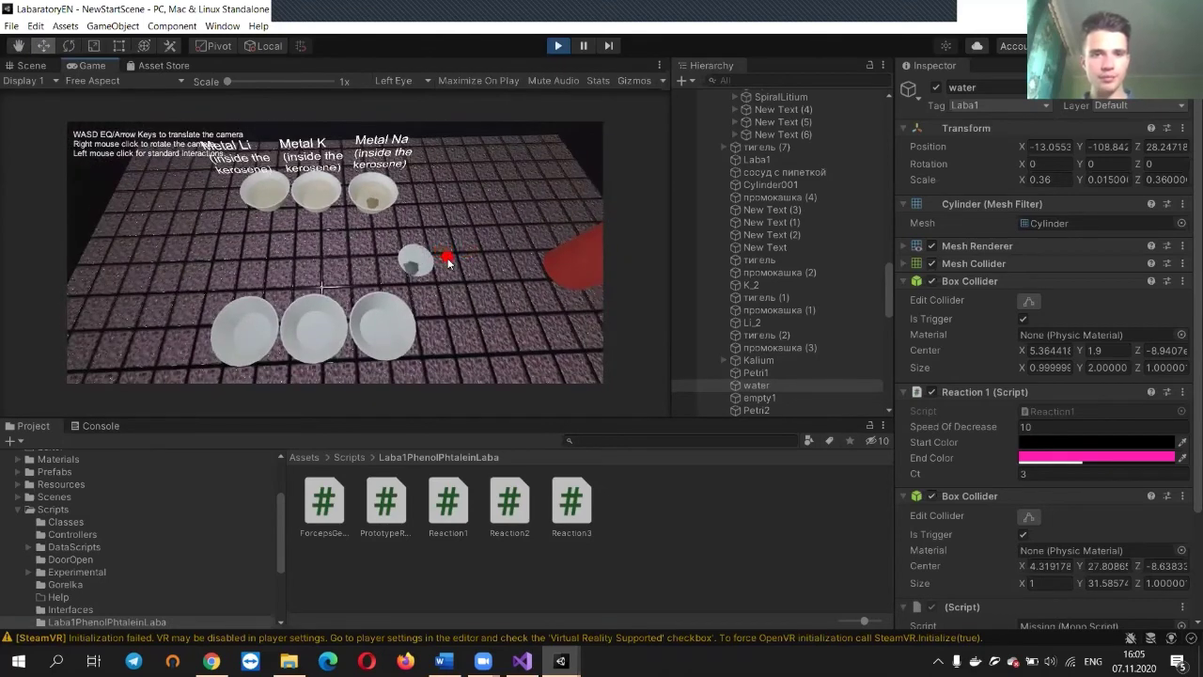
pyautogui.press('s')
pyautogui.press('a')
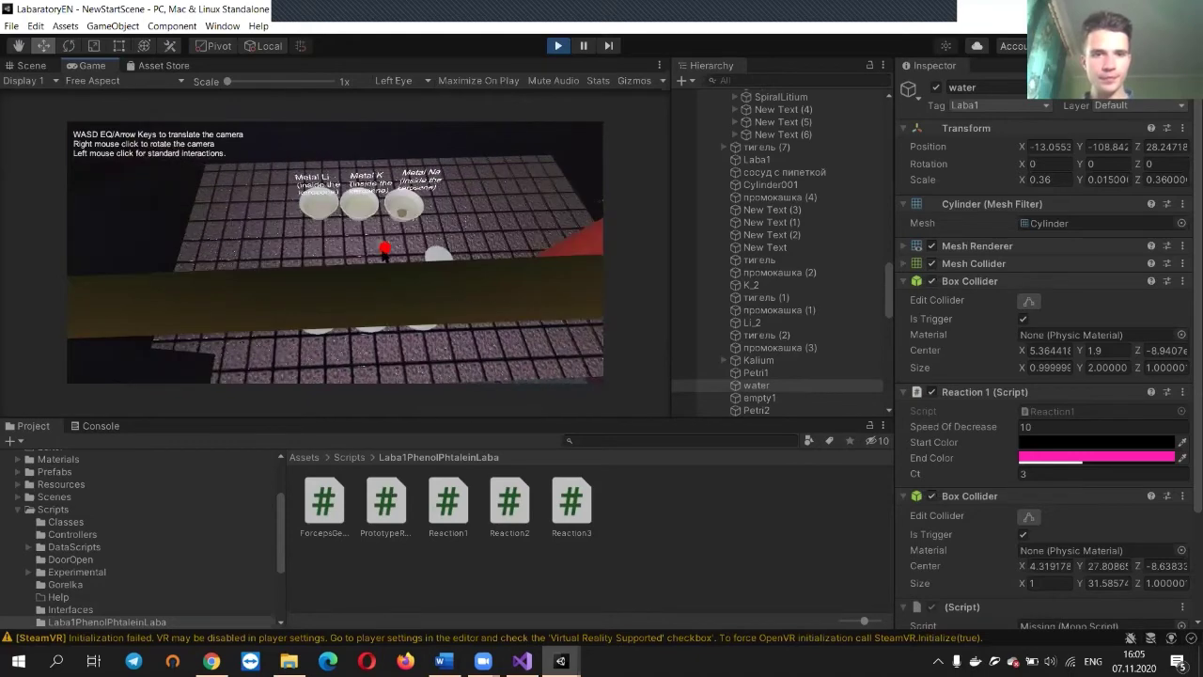
pyautogui.press('w')
pyautogui.moveTo(373, 254); pyautogui.dragTo(507, 274, button='right')
pyautogui.moveTo(303, 290); pyautogui.dragTo(380, 228)
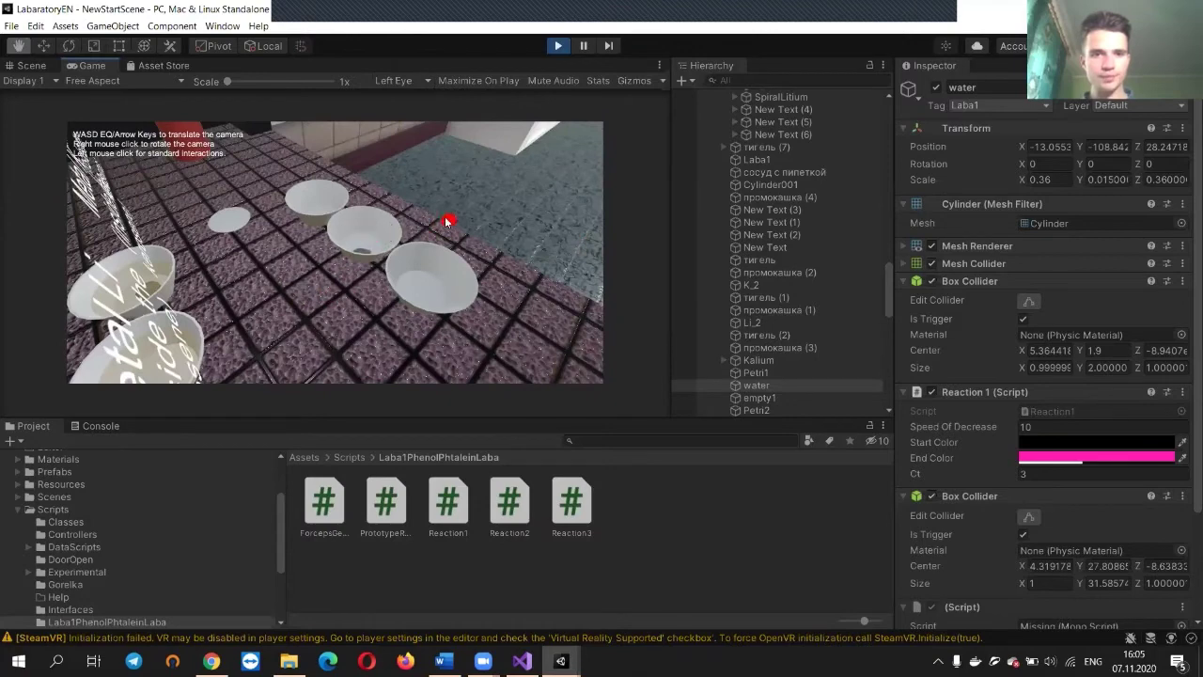
pyautogui.moveTo(448, 220)
pyautogui.mouseDown(button='right')
pyautogui.moveTo(368, 220)
pyautogui.moveTo(337, 243)
pyautogui.moveTo(340, 255)
pyautogui.mouseUp(button='right')
pyautogui.moveTo(416, 240); pyautogui.dragTo(435, 234)
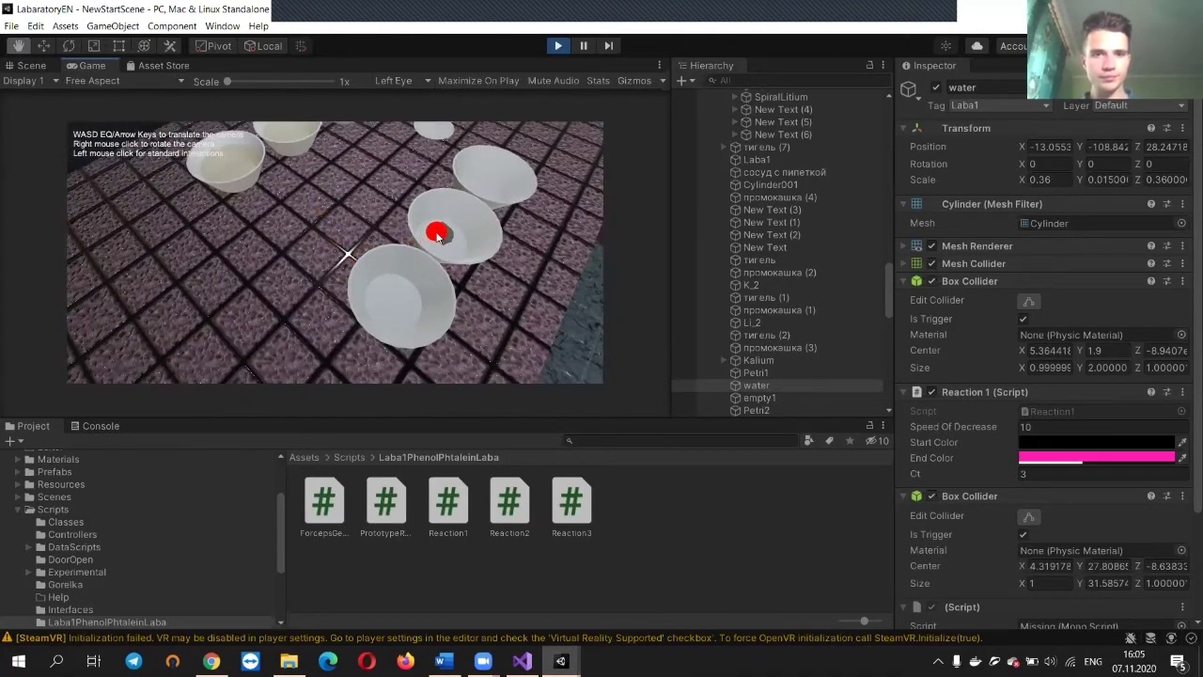
# Take the flame from the red gas burner to the metal piece in the middle crucible and burn it
pyautogui.moveTo(480, 188); pyautogui.dragTo(532, 252, button='right')
pyautogui.press('s')
pyautogui.press('w')
pyautogui.press('w')
pyautogui.press('q')
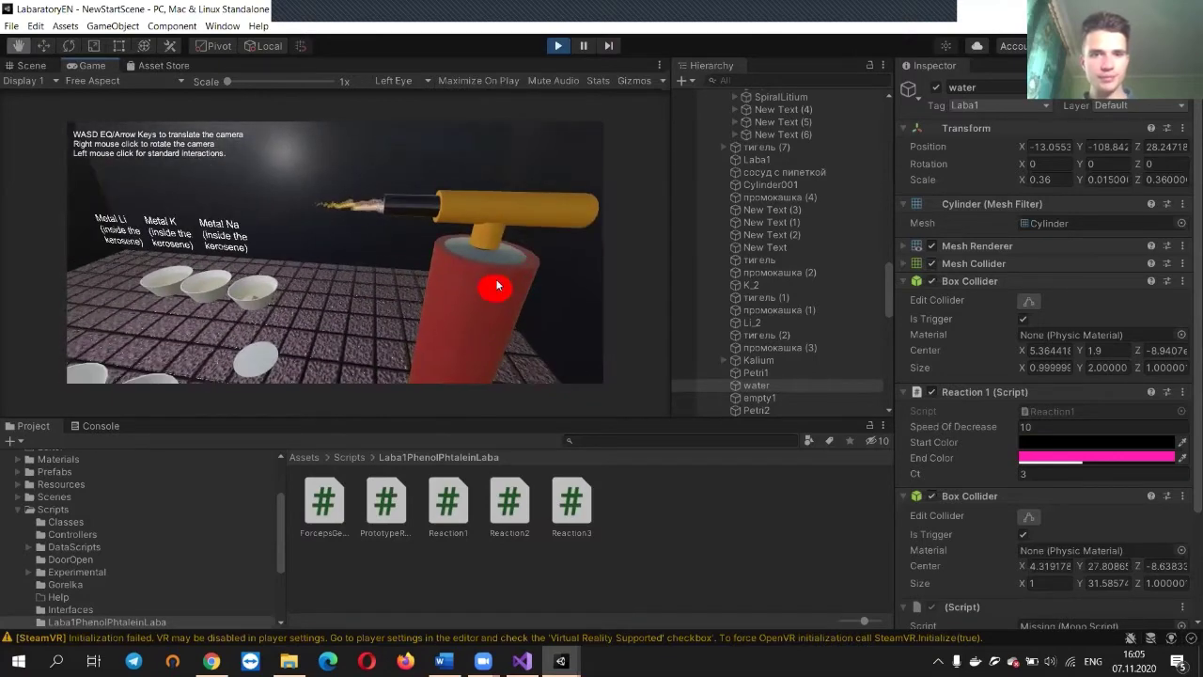
pyautogui.press('s')
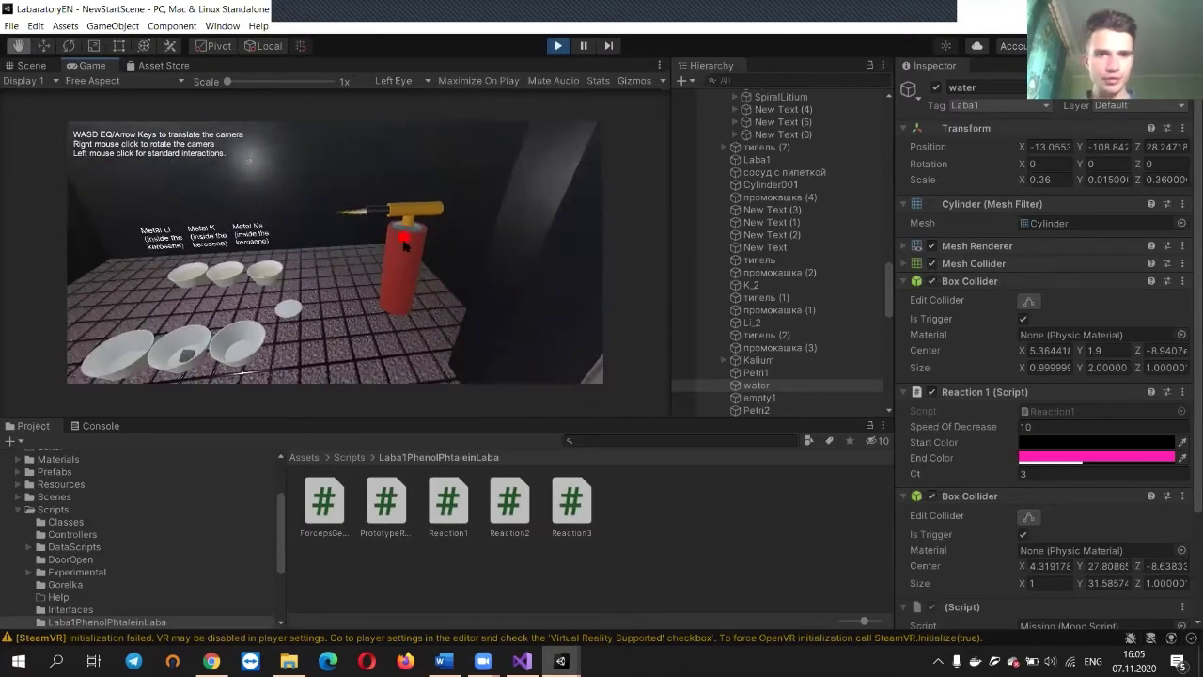
pyautogui.moveTo(319, 305)
pyautogui.mouseDown(button='right')
pyautogui.moveTo(272, 326)
pyautogui.moveTo(306, 284)
pyautogui.moveTo(302, 315)
pyautogui.mouseUp(button='right')
pyautogui.press('w')
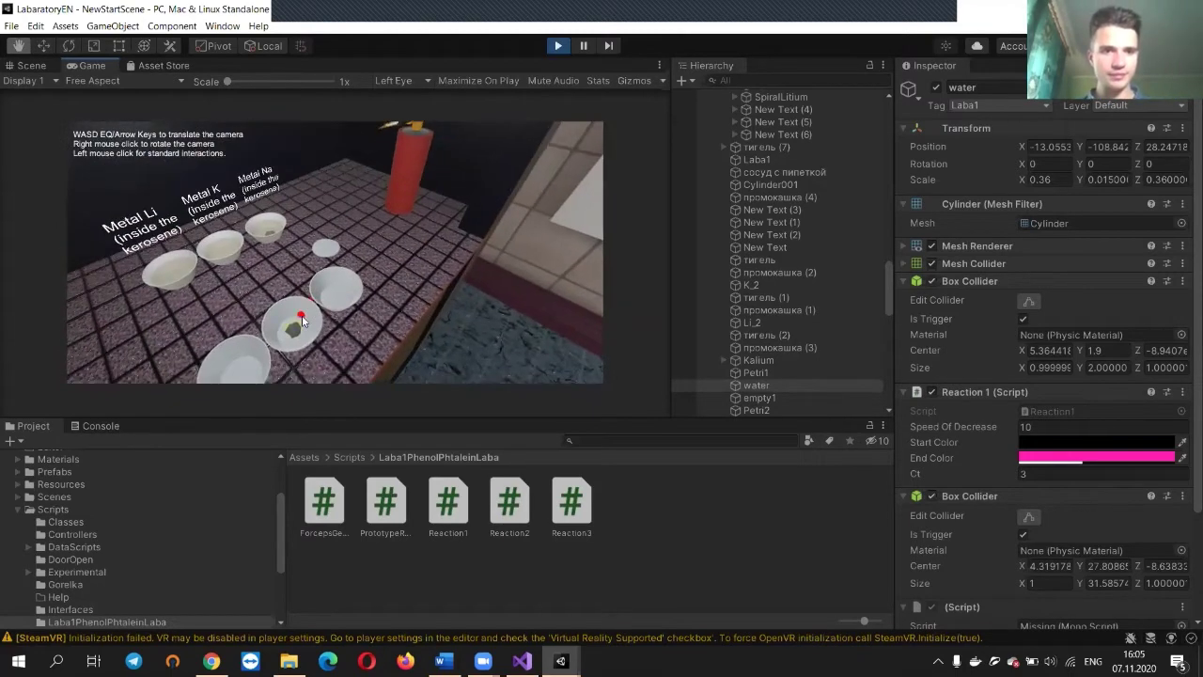
pyautogui.press('w')
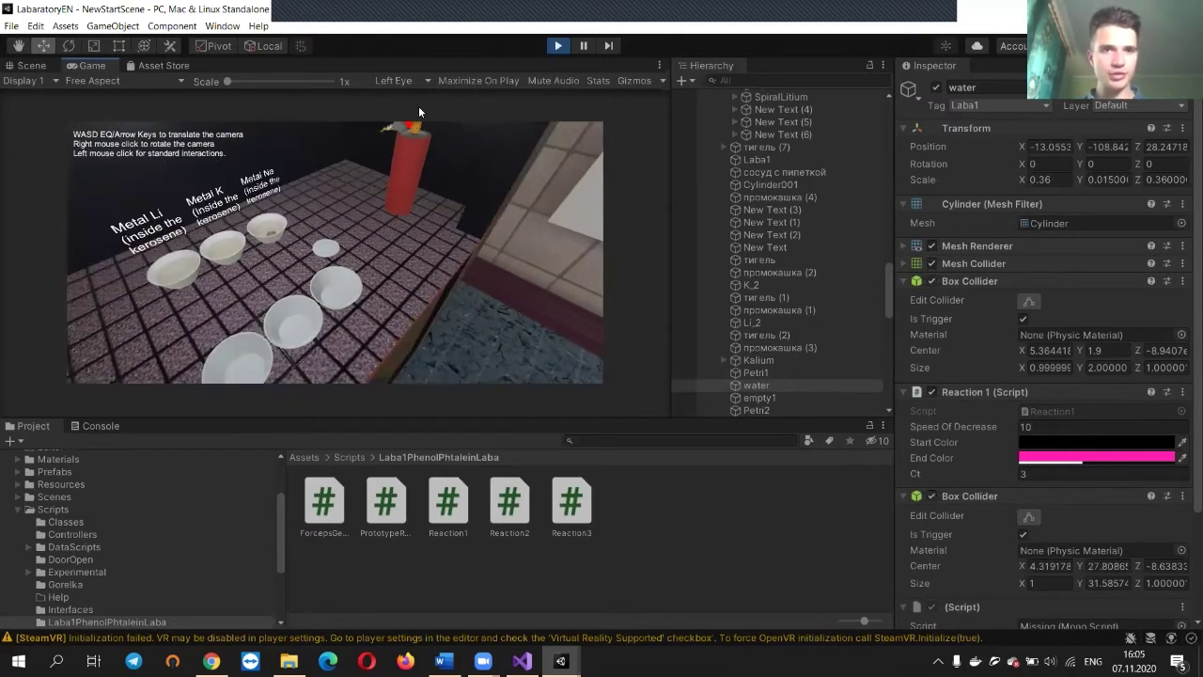
# Point out the red burner and the Metal K dish on the bench
pyautogui.press('s')
pyautogui.press('w')
pyautogui.press('s')
pyautogui.press('w')
pyautogui.press('s')
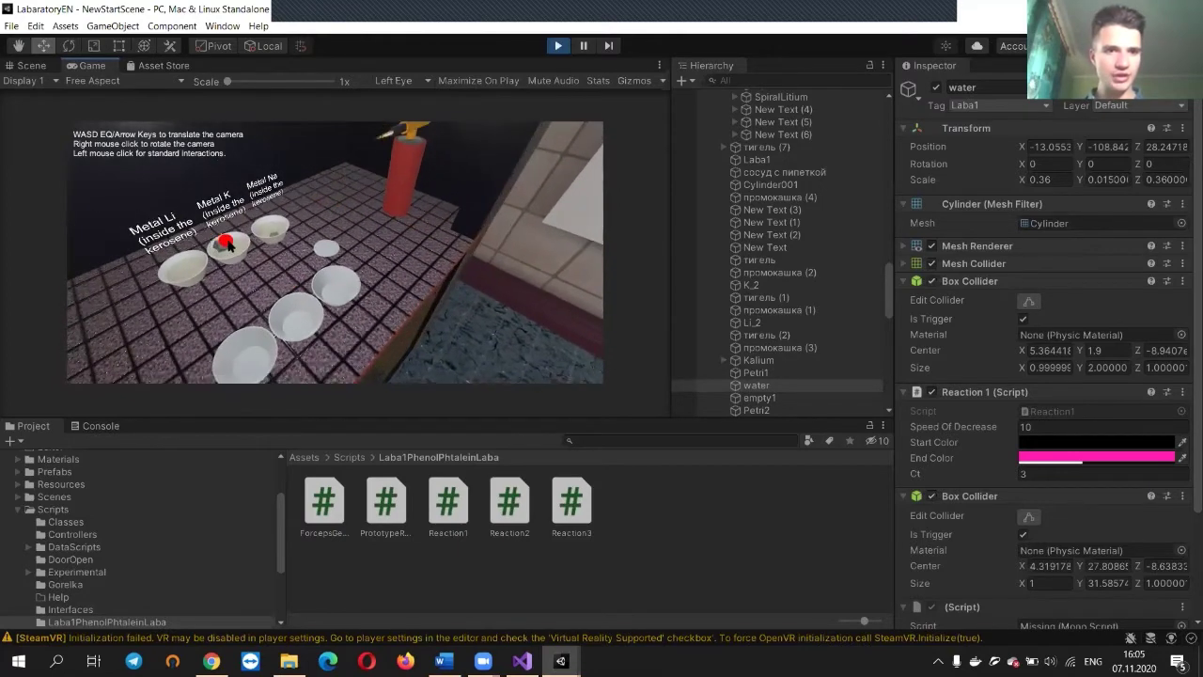
# Switch to the MyVr project and open the Package Manager
pyautogui.moveTo(561, 661)
pyautogui.click(648, 564)
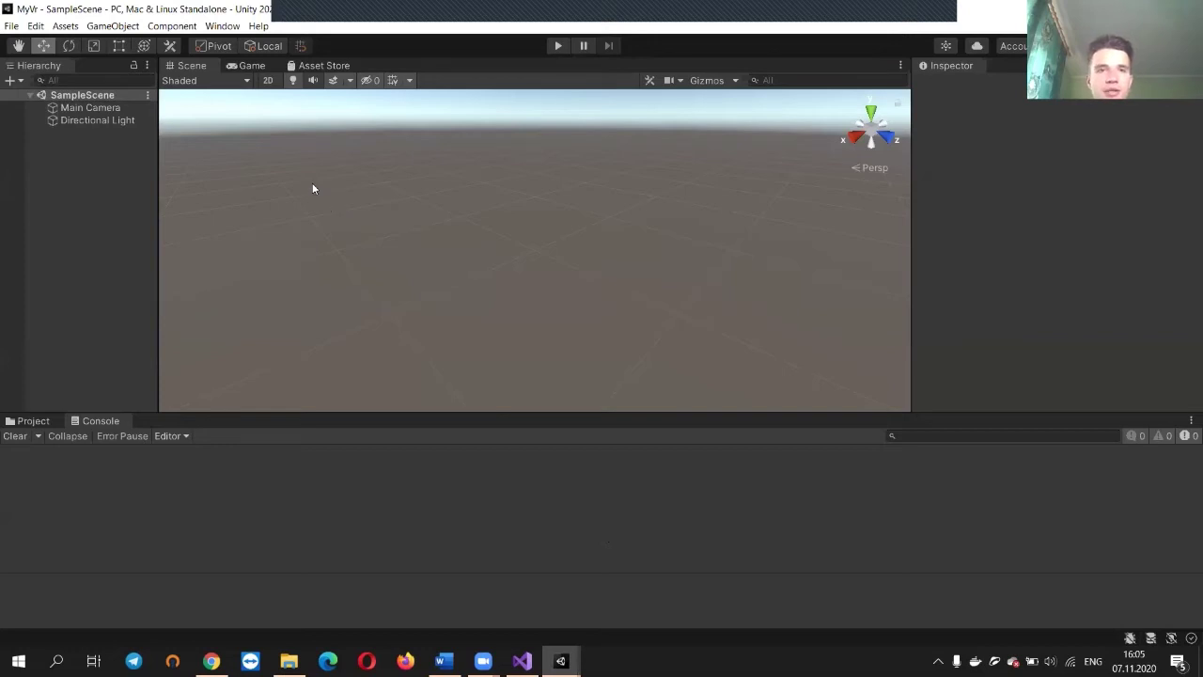
pyautogui.click(221, 26)
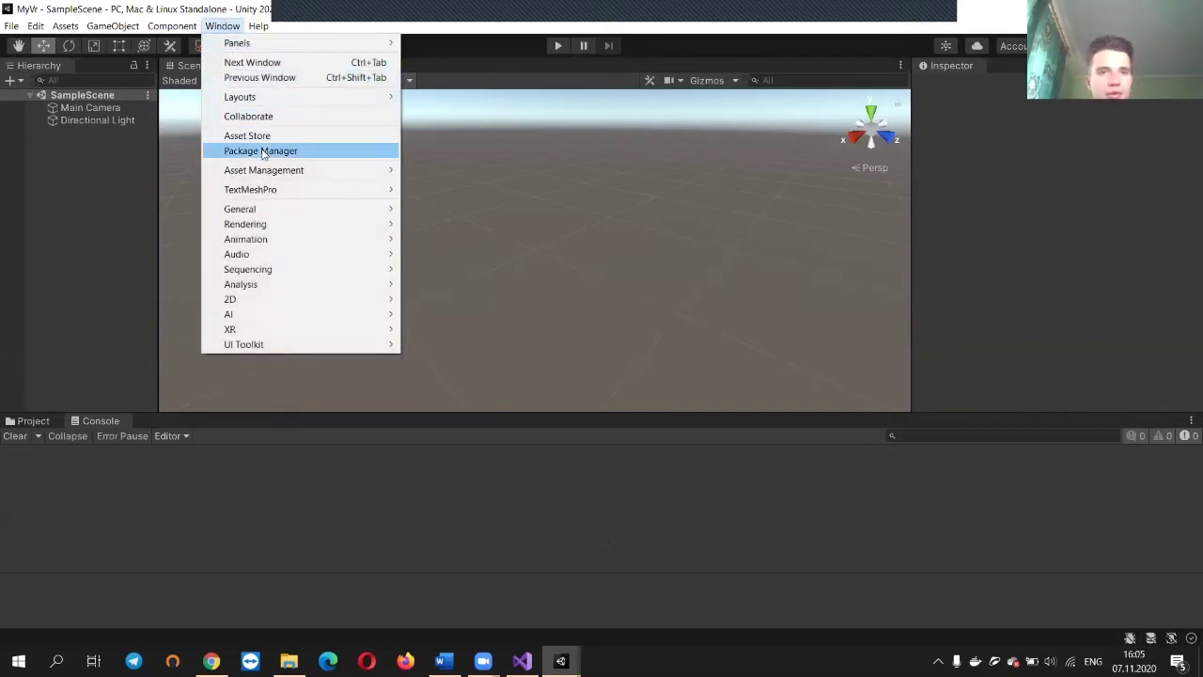
pyautogui.click(223, 28)
pyautogui.click(223, 28)
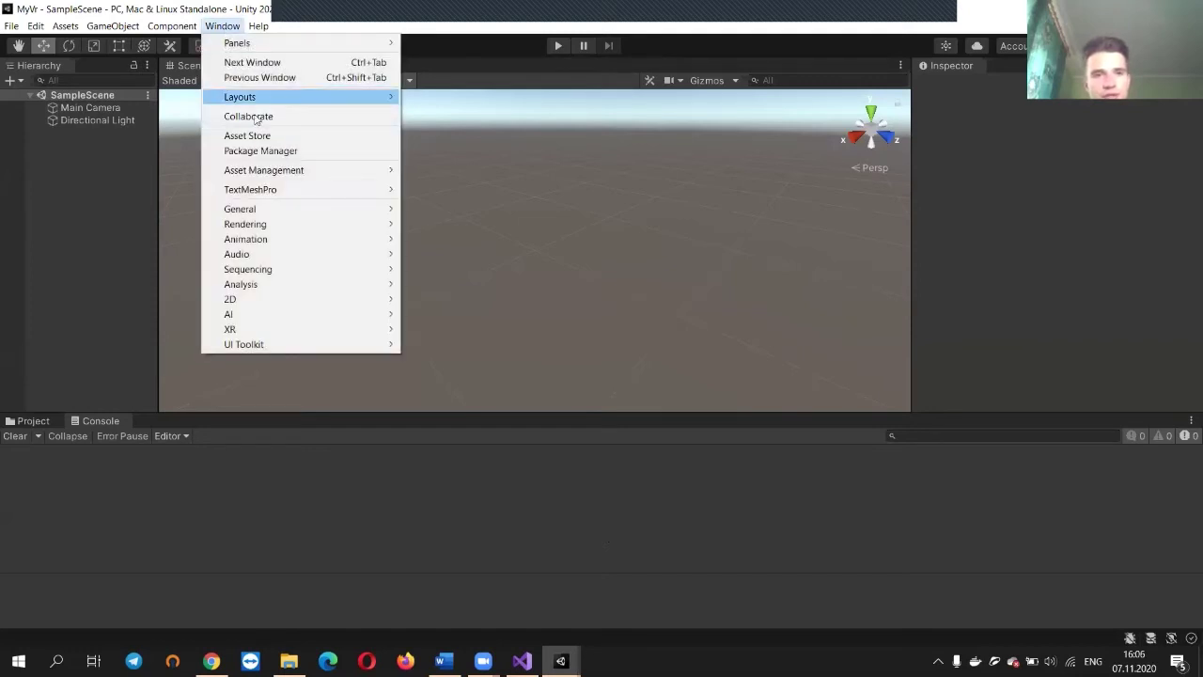
pyautogui.click(269, 154)
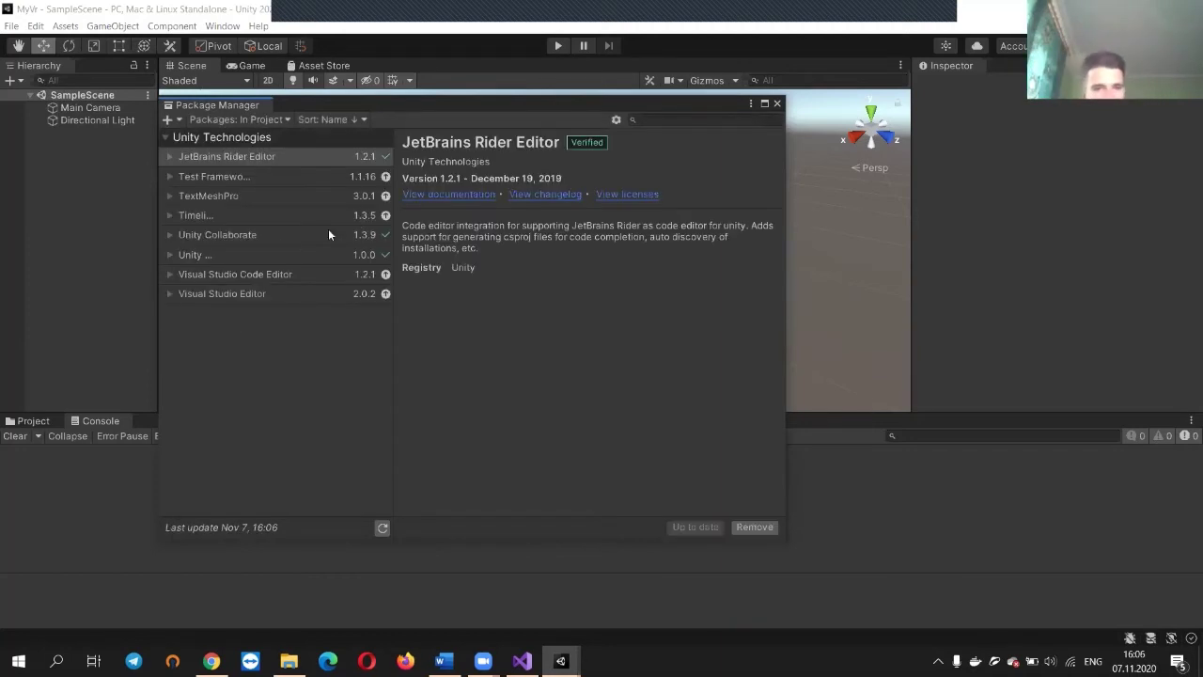
# List the built-in packages, view the VR module's details, and close the Package Manager
pyautogui.click(242, 121)
pyautogui.click(249, 190)
pyautogui.scroll(-5, 272, 195)
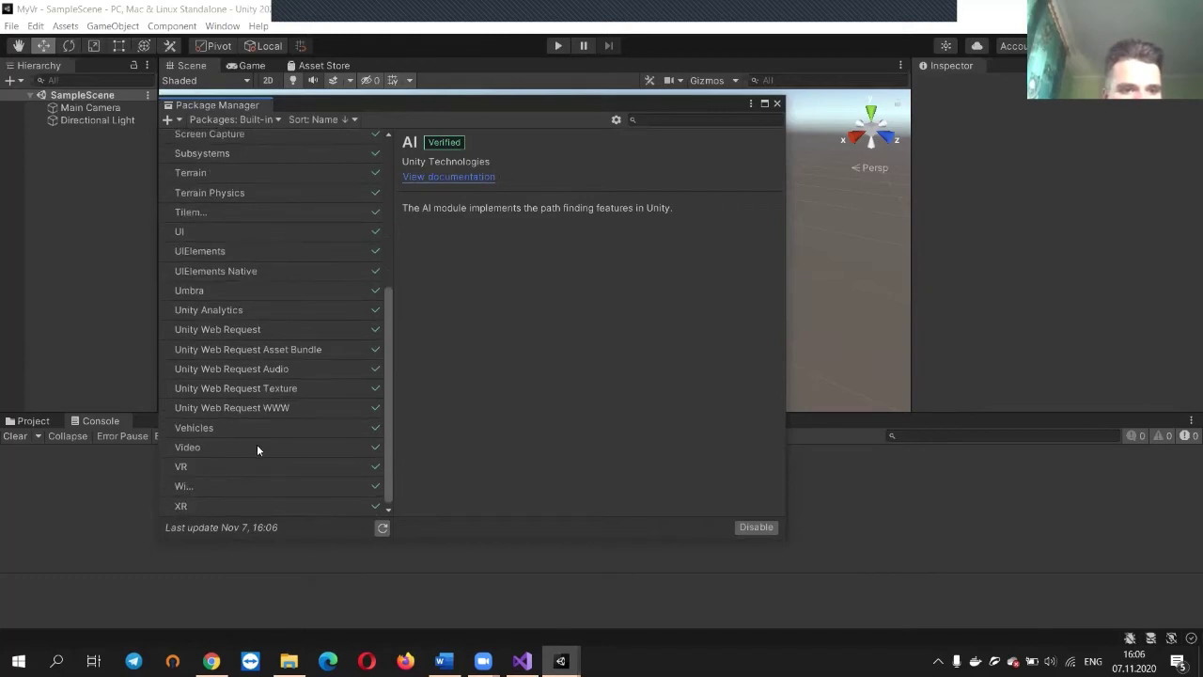
pyautogui.click(250, 465)
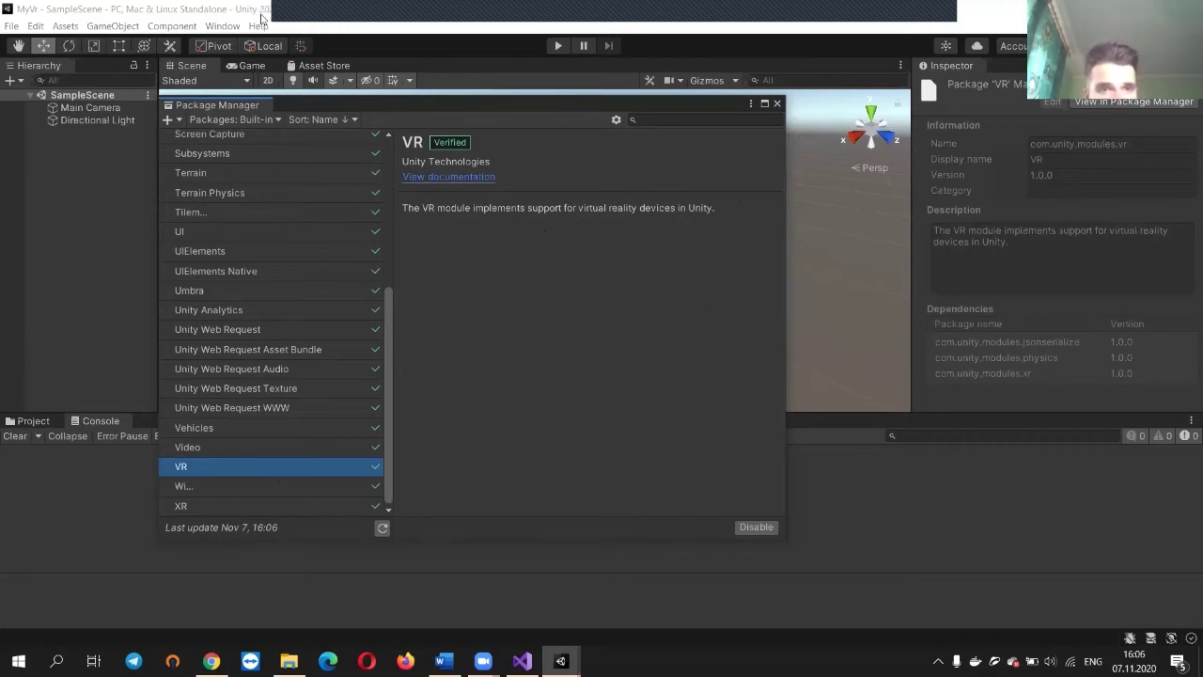
pyautogui.click(777, 103)
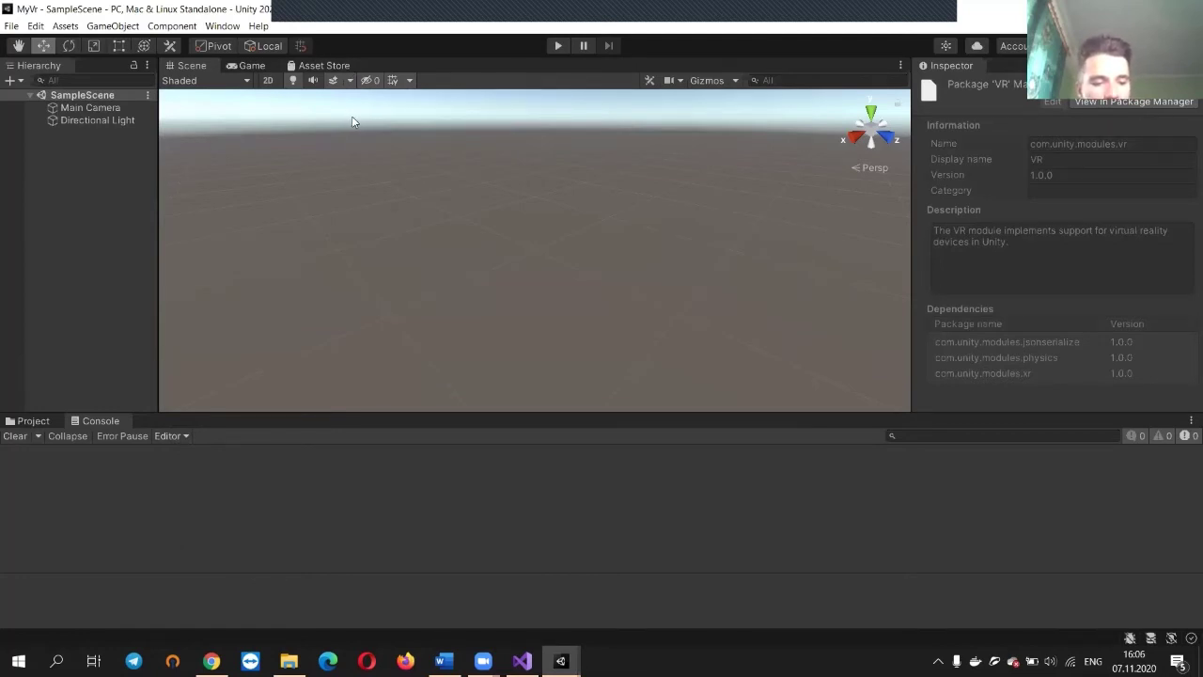
# Open the Asset Store page and read its instructions on visiting the website and importing assets
pyautogui.click(313, 66)
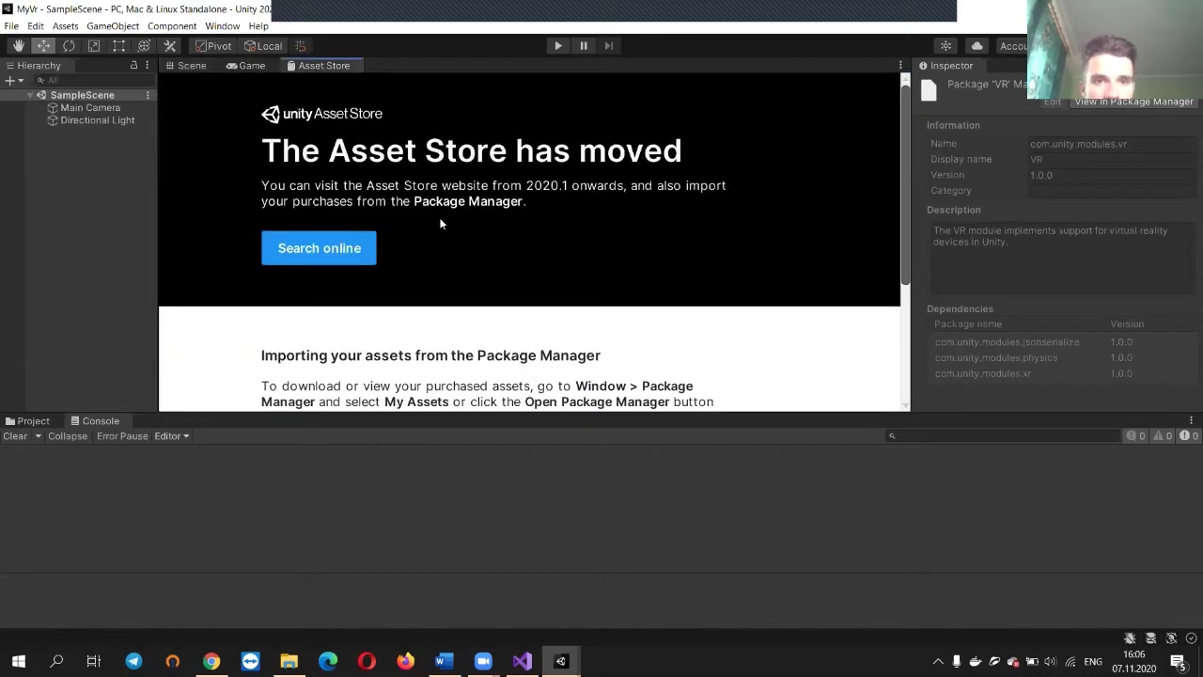
pyautogui.scroll(-3, 434, 198)
pyautogui.scroll(3, 414, 205)
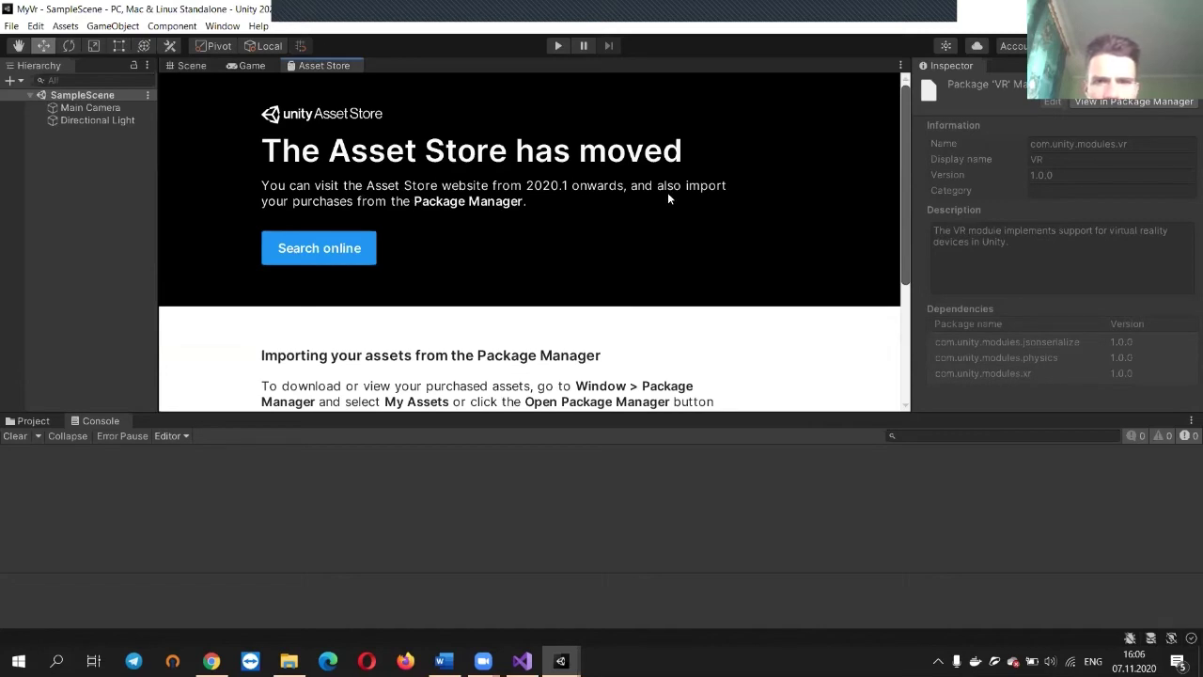
pyautogui.scroll(-2, 452, 208)
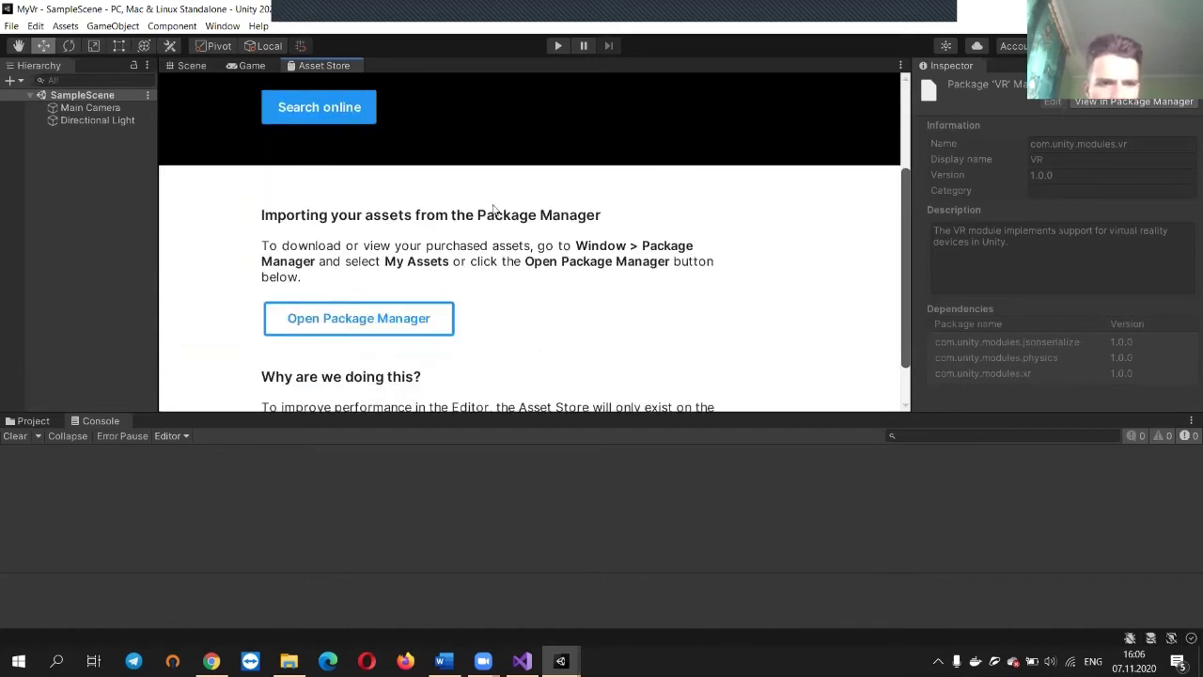
pyautogui.scroll(-1, 493, 206)
pyautogui.scroll(3, 486, 207)
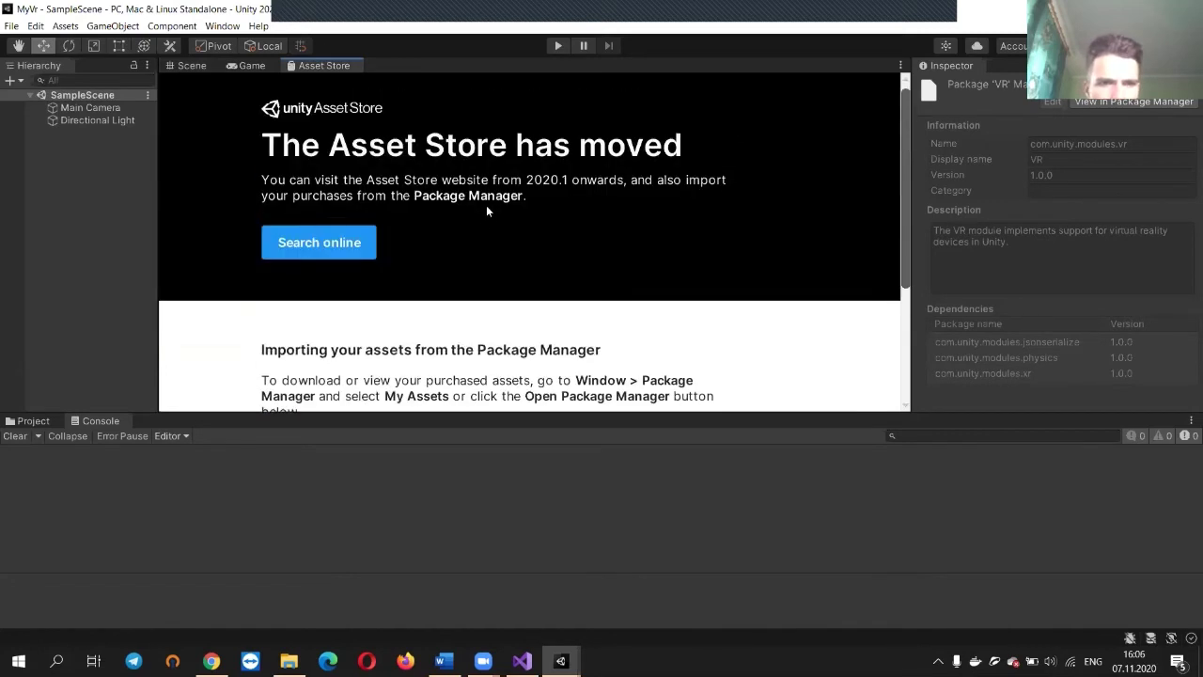
# Try to open the Asset Store website online, cancel the proxy authentication, and close the browser
pyautogui.click(337, 247)
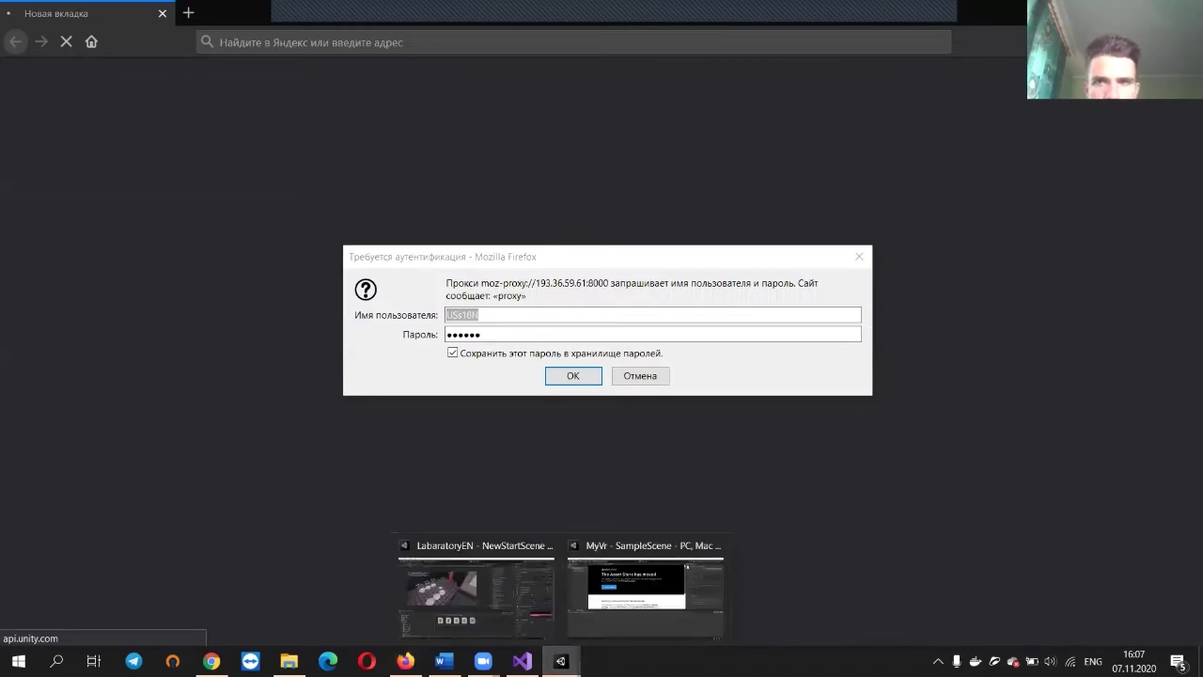
pyautogui.click(651, 378)
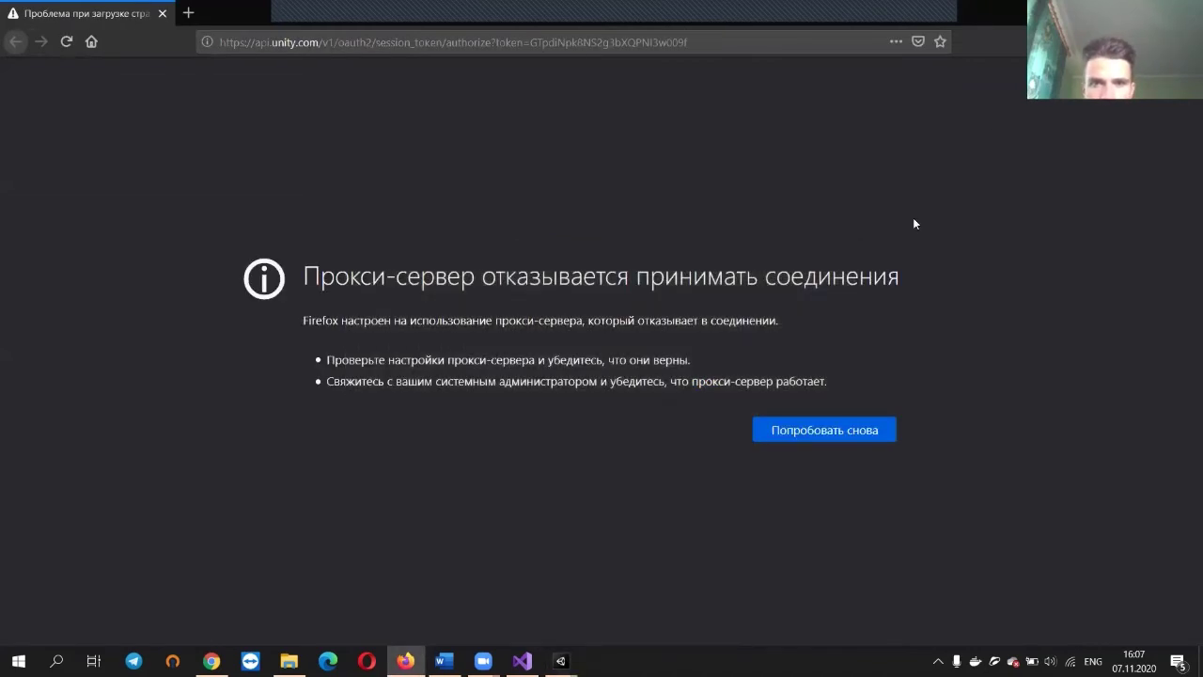
pyautogui.click(1185, 12)
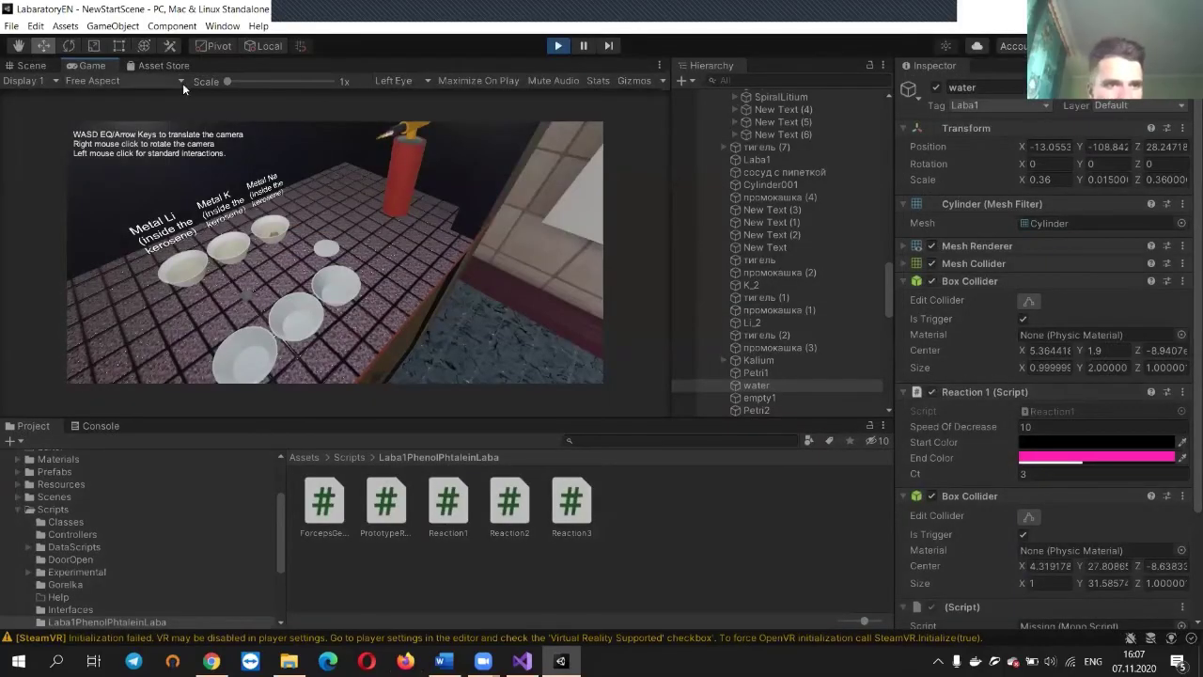
pyautogui.click(12, 26)
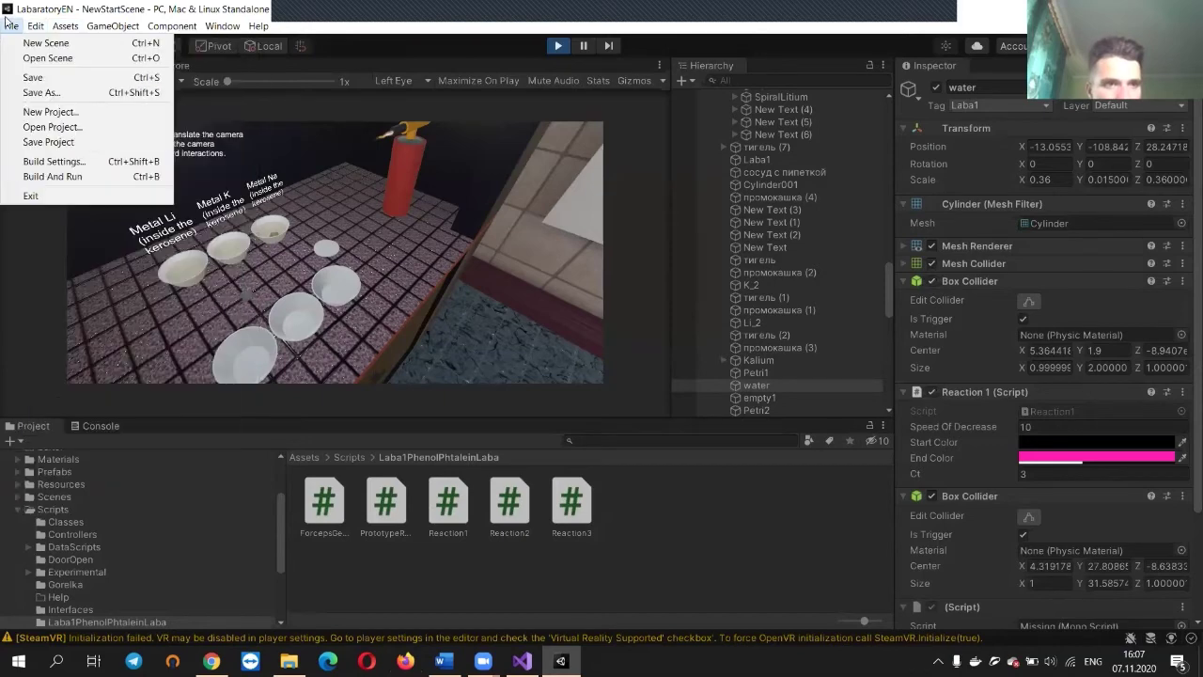
pyautogui.press('Left')
pyautogui.press('Escape')
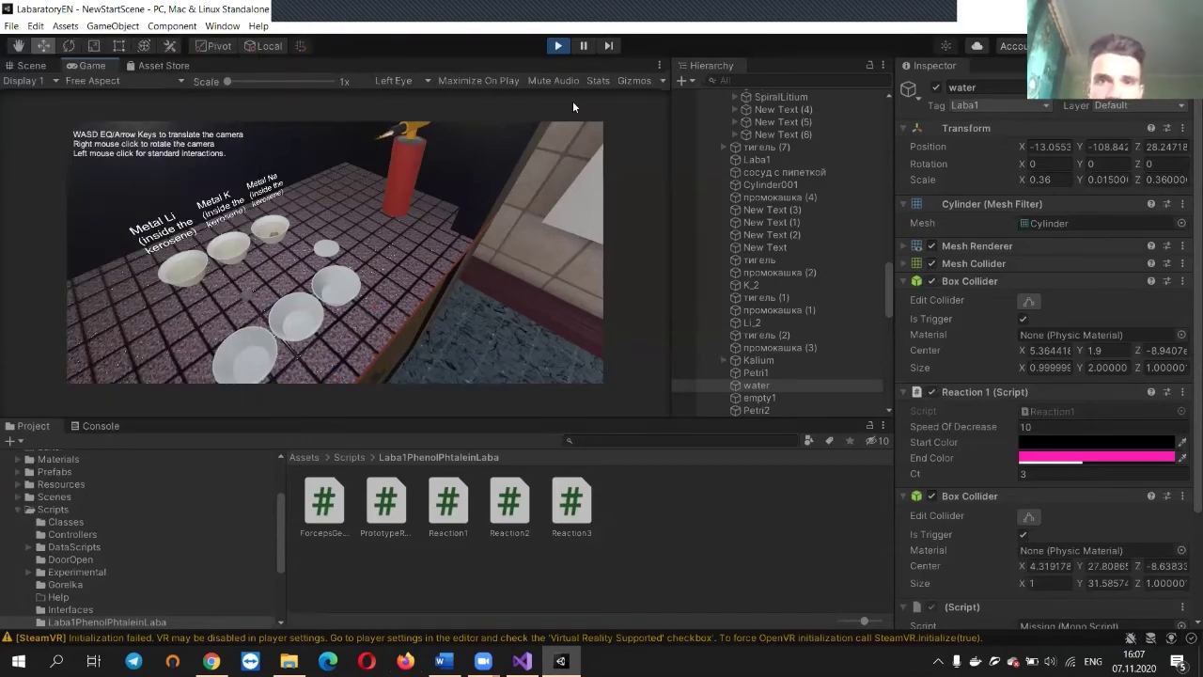
# Show the lab table in the Scene view and collapse the Scripts folder in the project tree
pyautogui.click(31, 66)
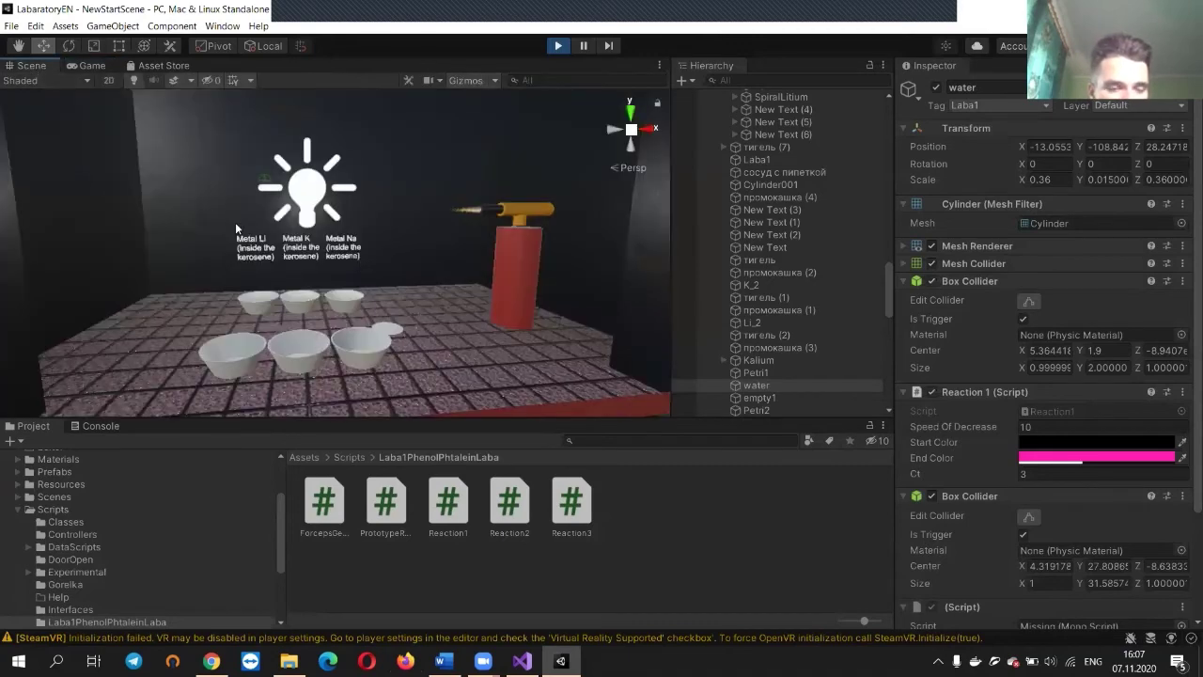
pyautogui.click(28, 509)
pyautogui.click(18, 510)
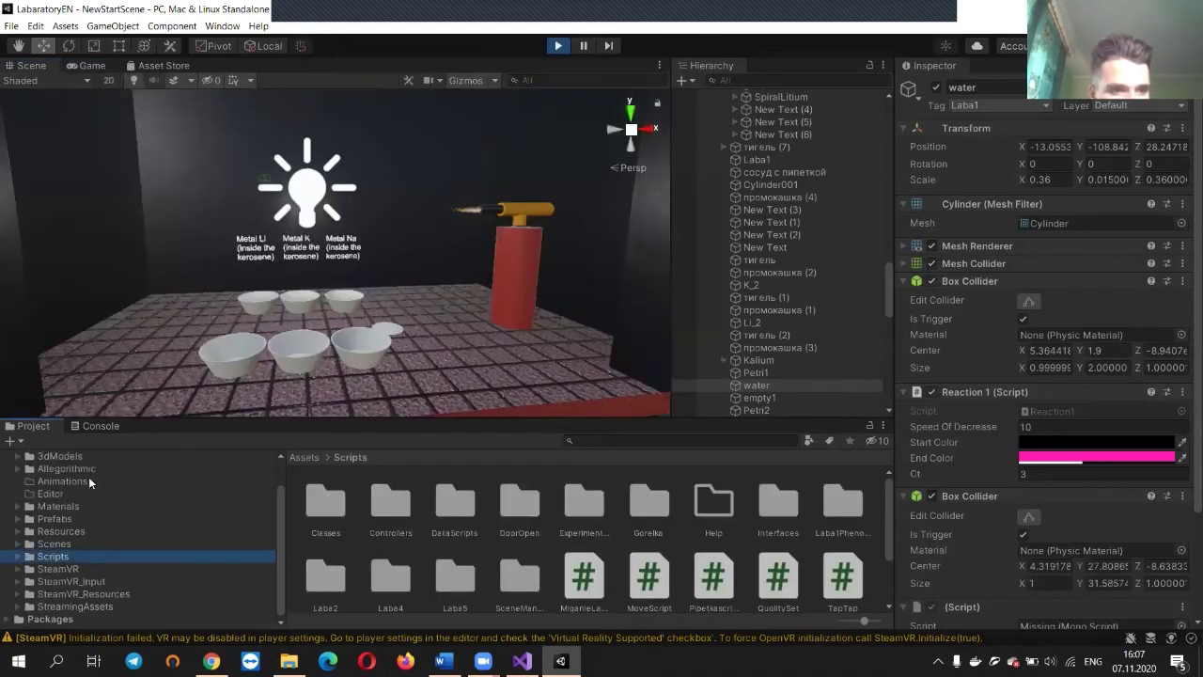
# Review the Asset Store page's notes on searching online and importing assets from the Package Manager
pyautogui.click(145, 65)
pyautogui.scroll(-4, 418, 168)
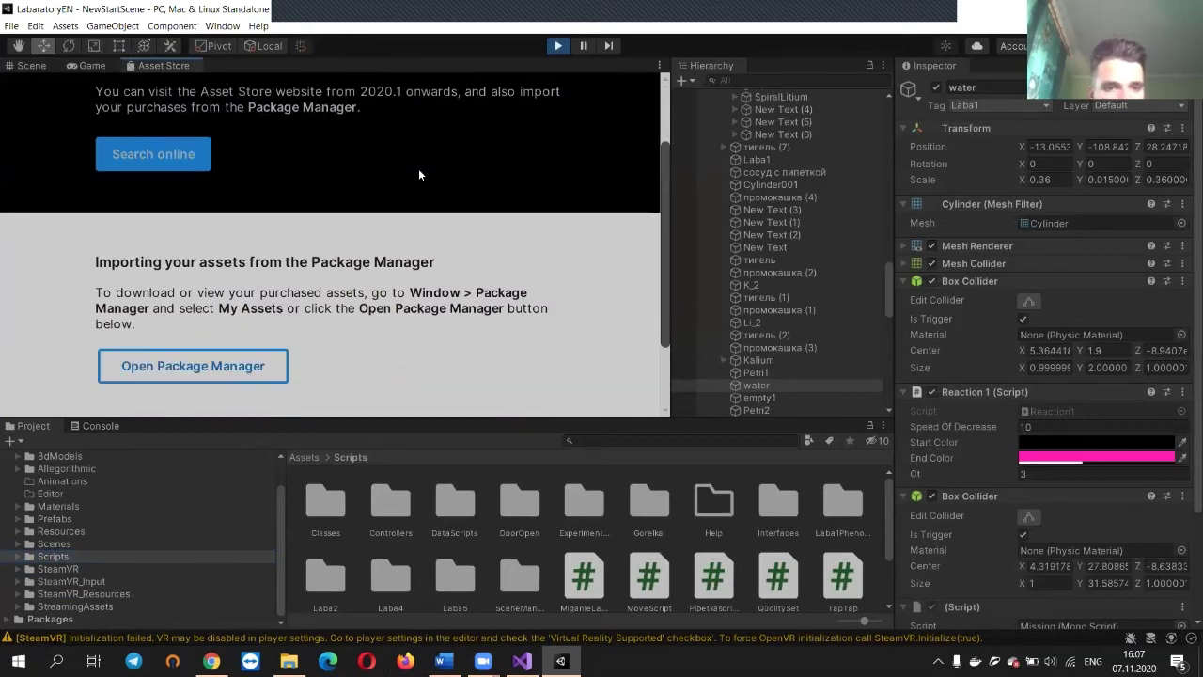
pyautogui.scroll(4, 419, 165)
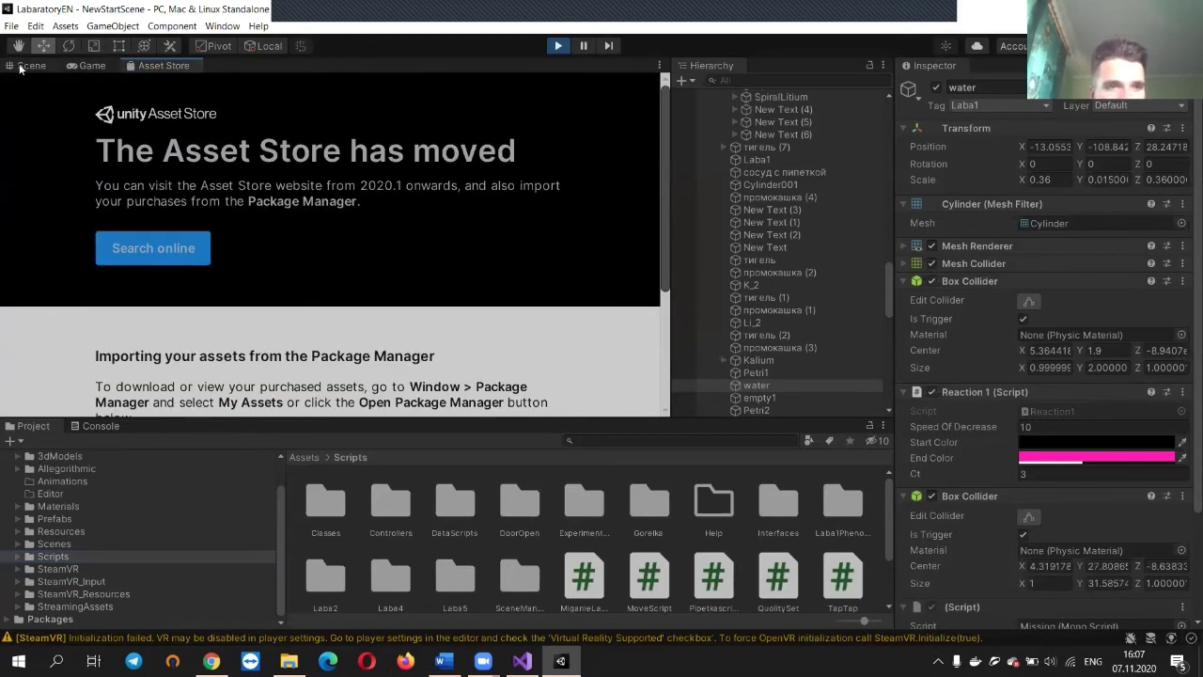
# Return to the running Game view and rotate the camera away from the lab table toward the chalkboard and ceiling
pyautogui.click(71, 66)
pyautogui.click(42, 66)
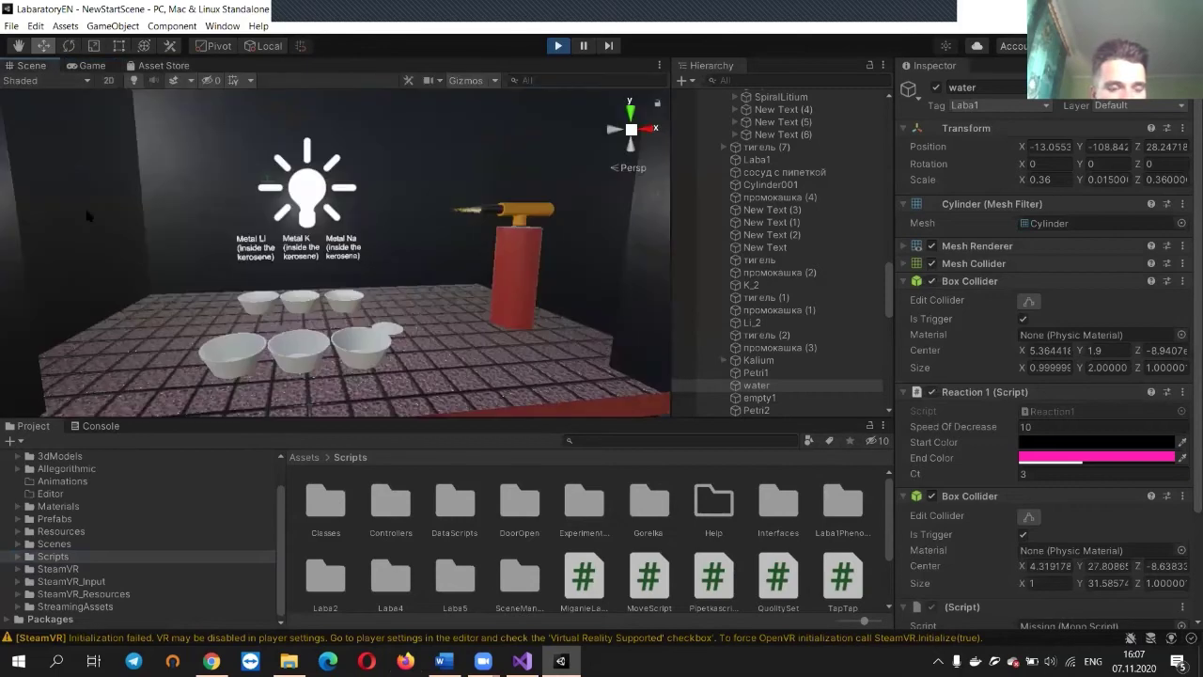
pyautogui.click(89, 66)
pyautogui.moveTo(408, 221); pyautogui.dragTo(476, 308, button='right')
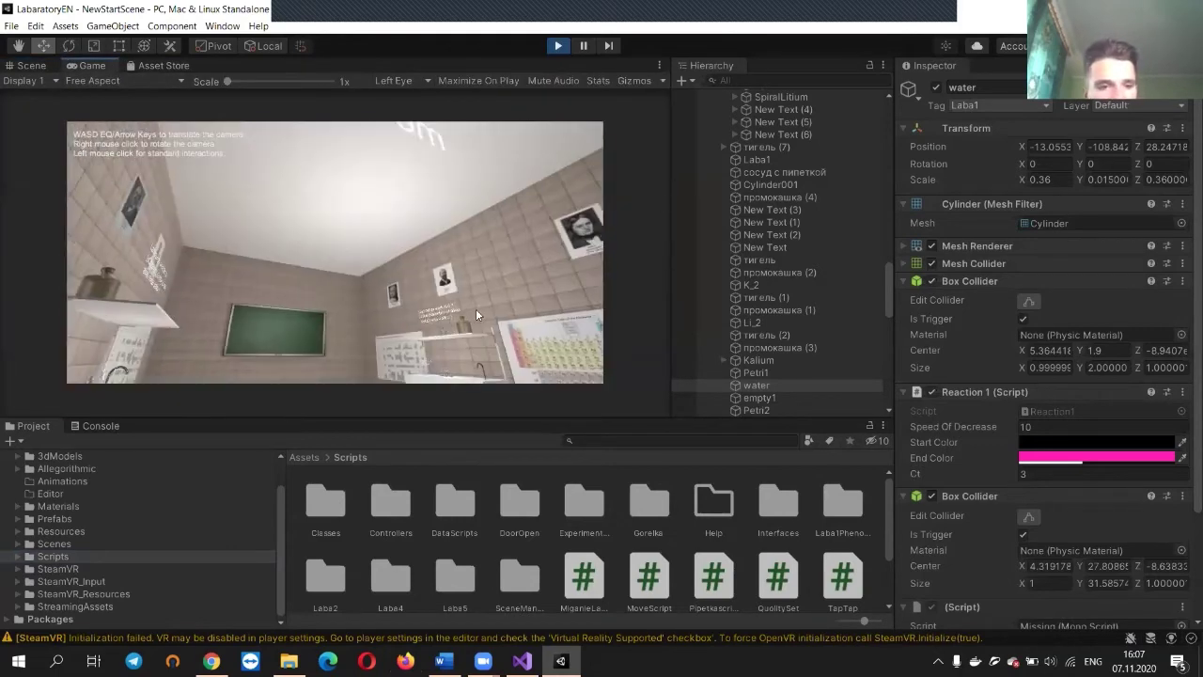
# Select the SteamVR, SteamVR_Input and SteamVR_Resources folders together in the project assets
pyautogui.click(58, 570)
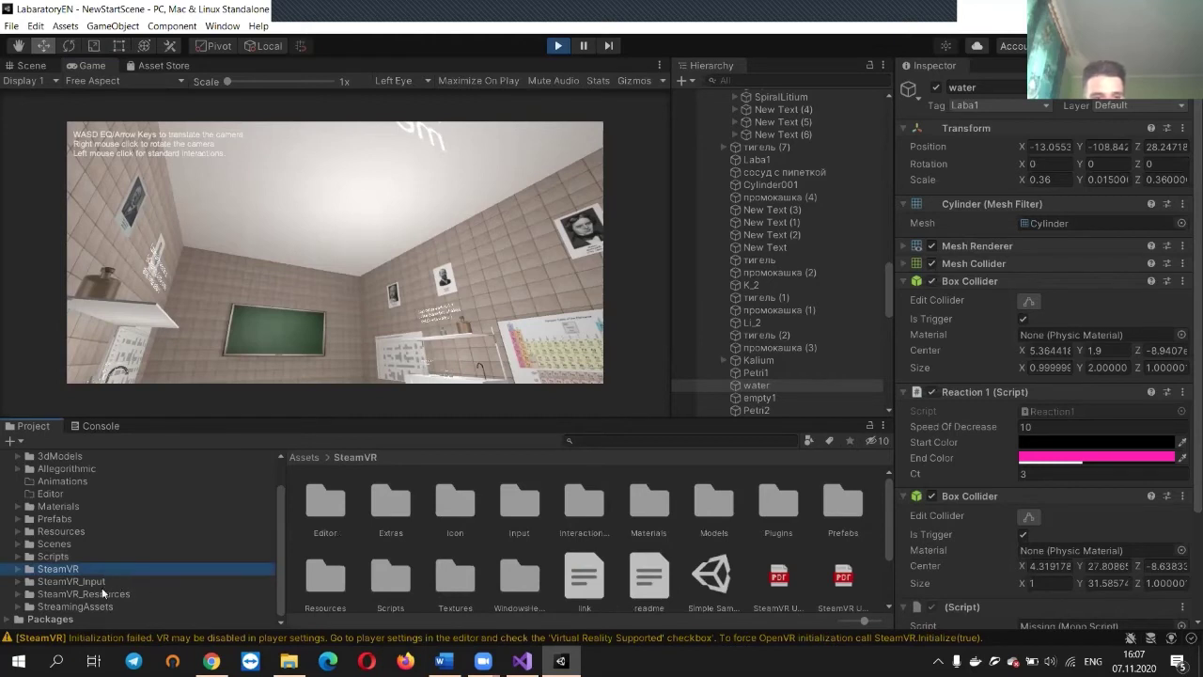
pyautogui.keyDown('ctrl'); pyautogui.click(84, 581); pyautogui.keyUp('ctrl')
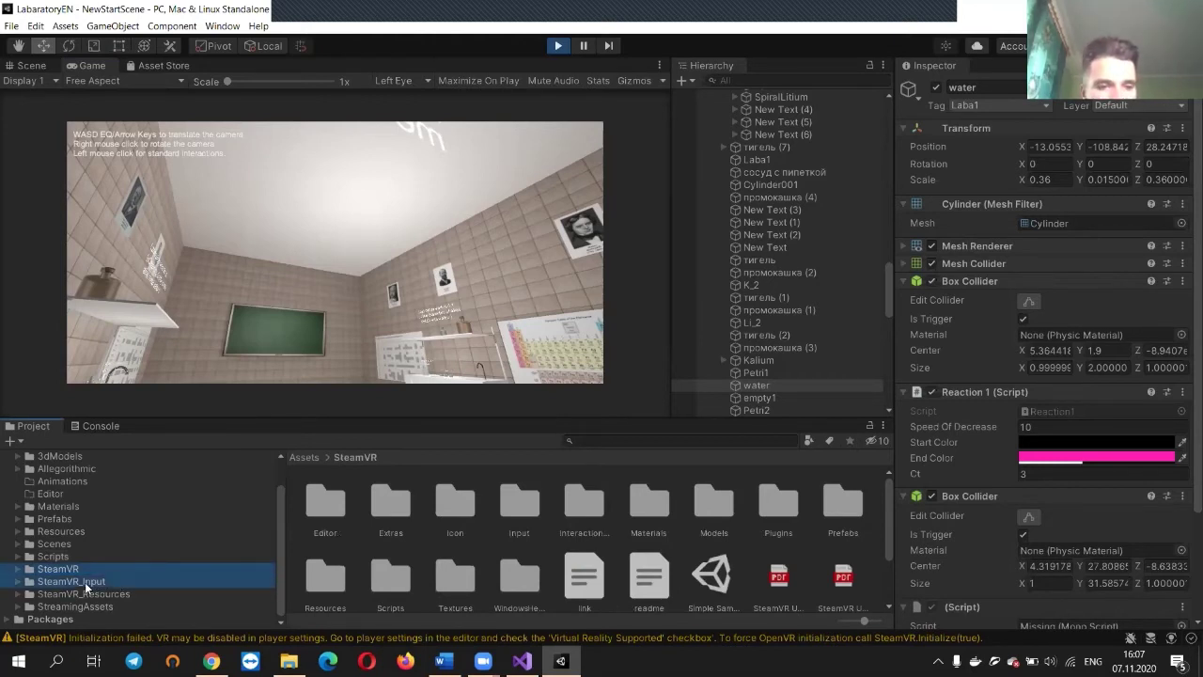
pyautogui.keyDown('ctrl'); pyautogui.click(84, 594); pyautogui.keyUp('ctrl')
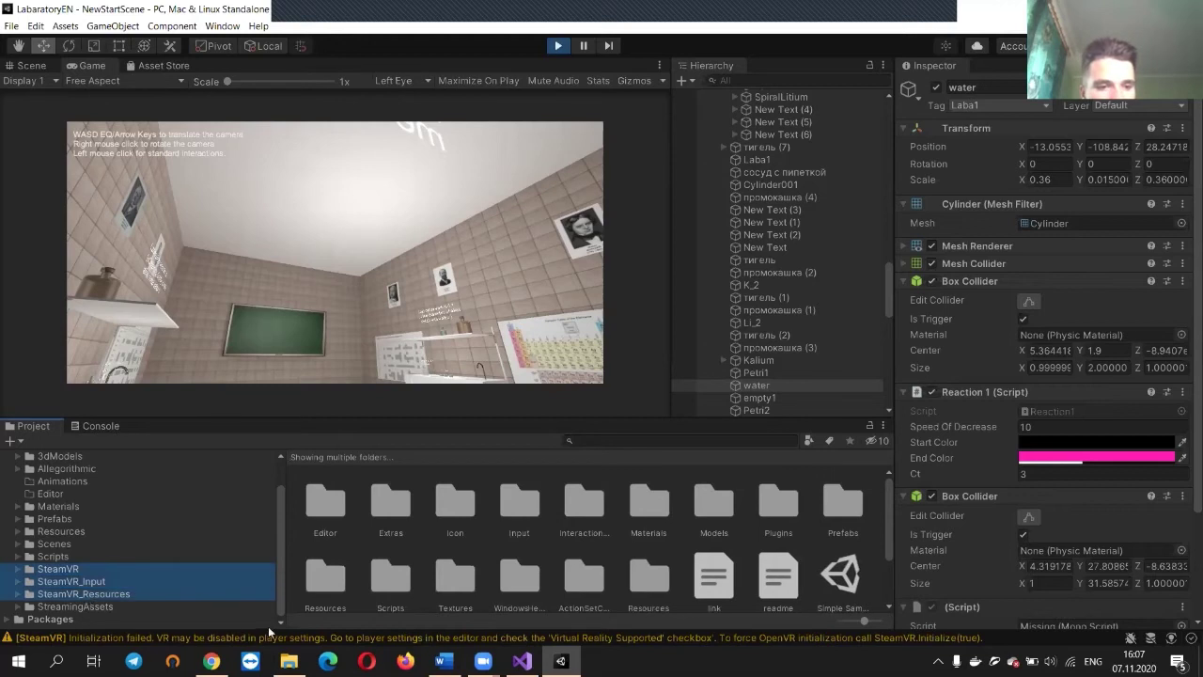
# Open the SteamVR Unity Plugin - Input System PDF from the SteamVR folder, view its first page and close it
pyautogui.click(117, 571)
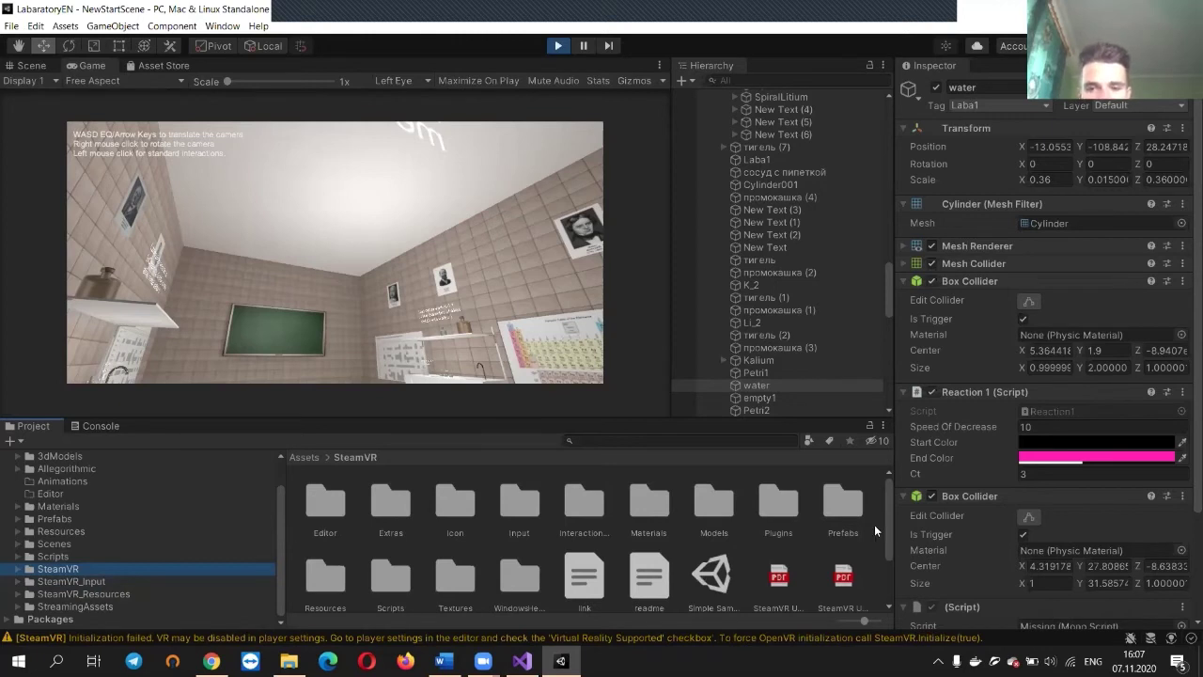
pyautogui.scroll(-2, 725, 526)
pyautogui.click(779, 508)
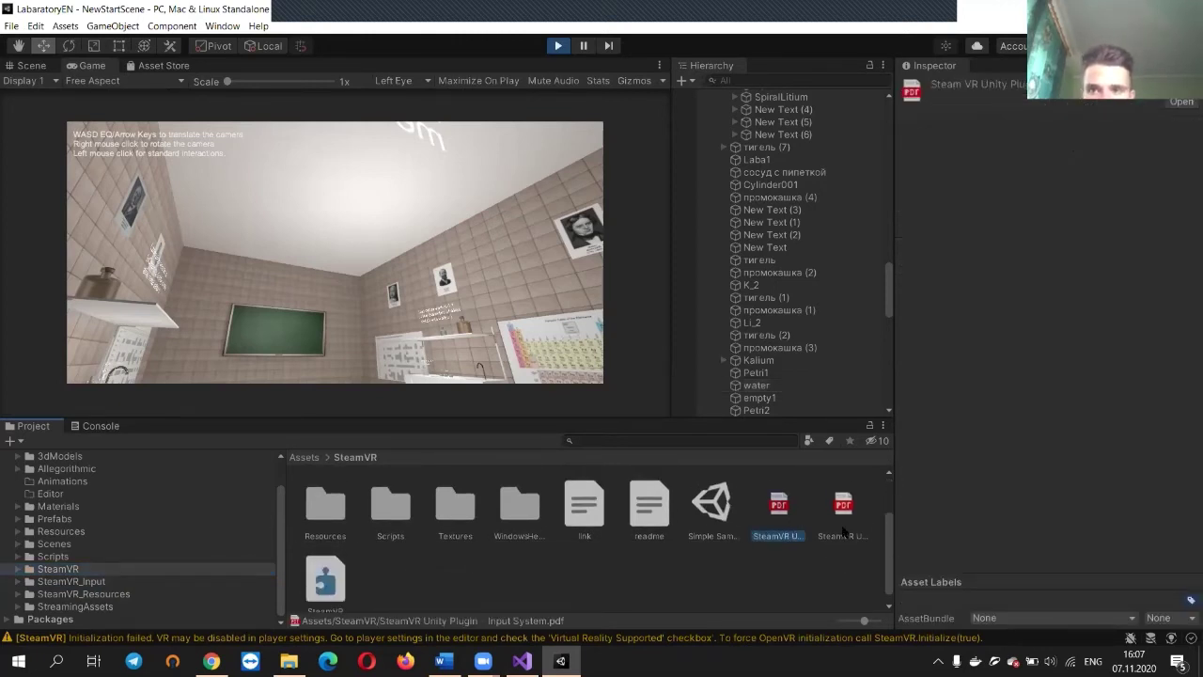
pyautogui.click(844, 513)
pyautogui.doubleClick(784, 514)
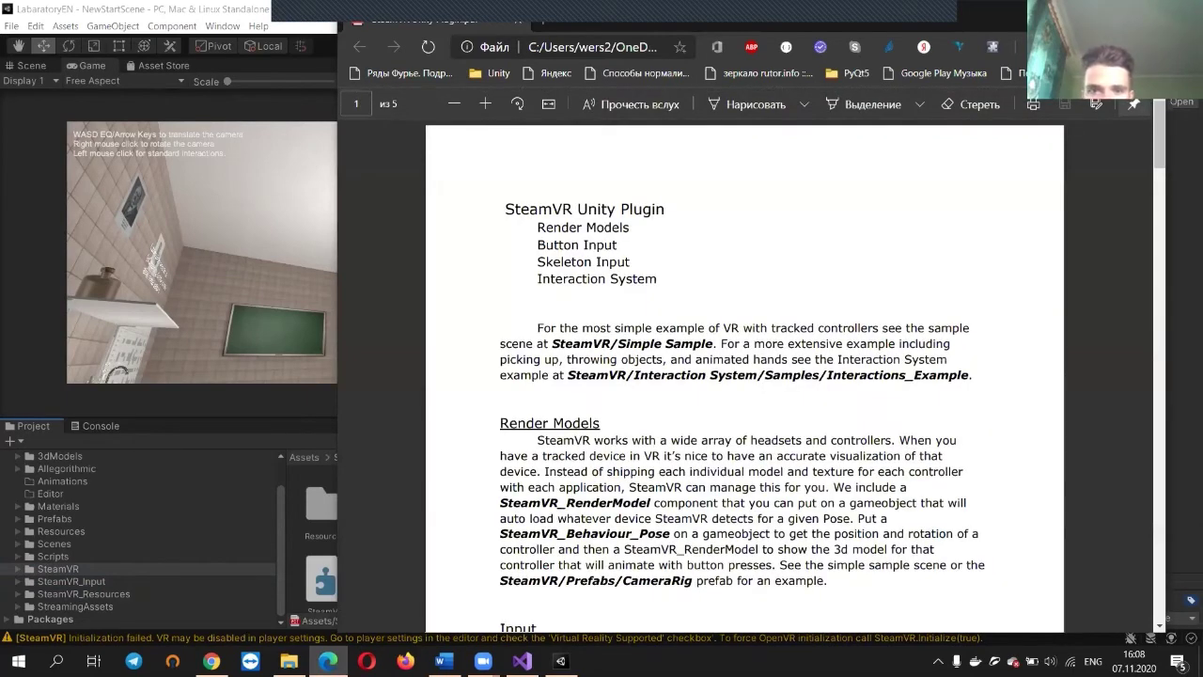
pyautogui.click(1147, 16)
# Open the Prefabs folder inside SteamVR and look through its camera, controller and hand prefabs
pyautogui.scroll(2, 588, 532)
pyautogui.scroll(-1, 566, 524)
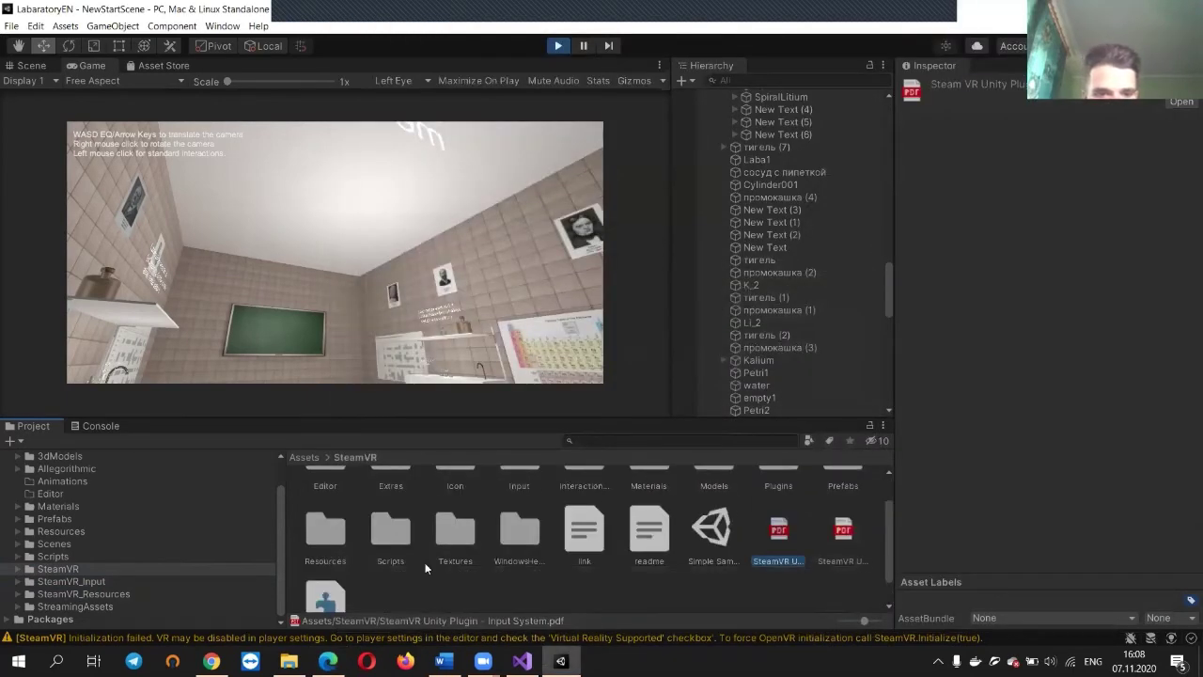
pyautogui.scroll(1, 354, 536)
pyautogui.scroll(-1, 362, 539)
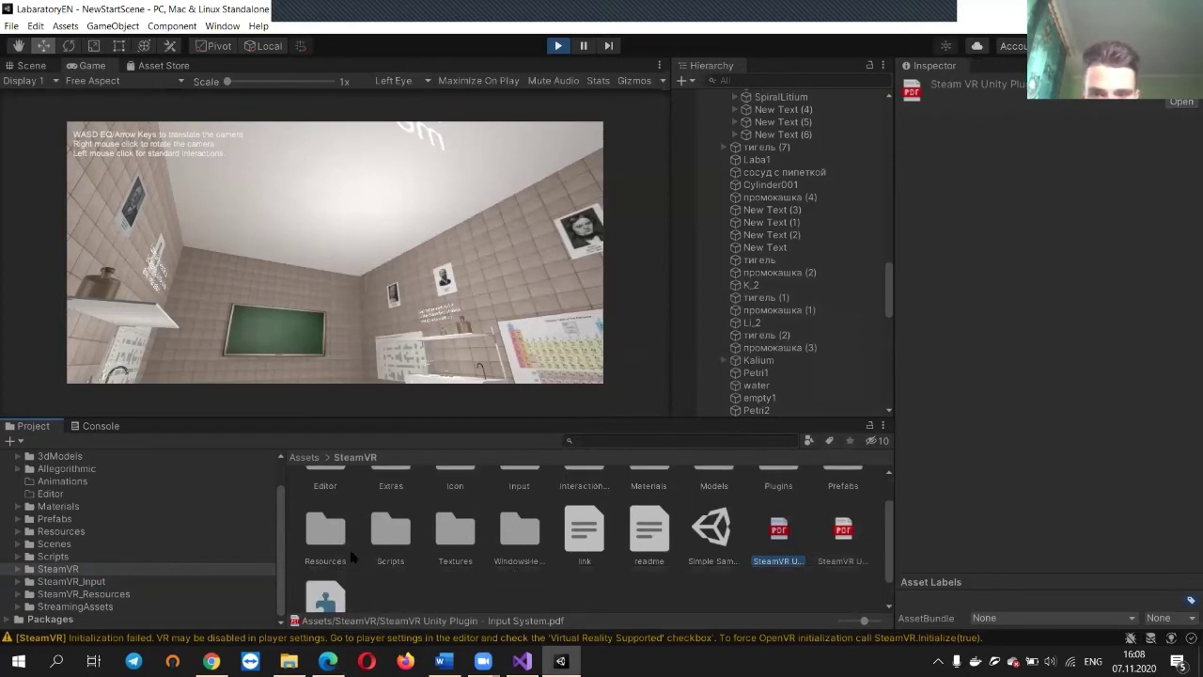
pyautogui.scroll(1, 834, 511)
pyautogui.doubleClick(834, 510)
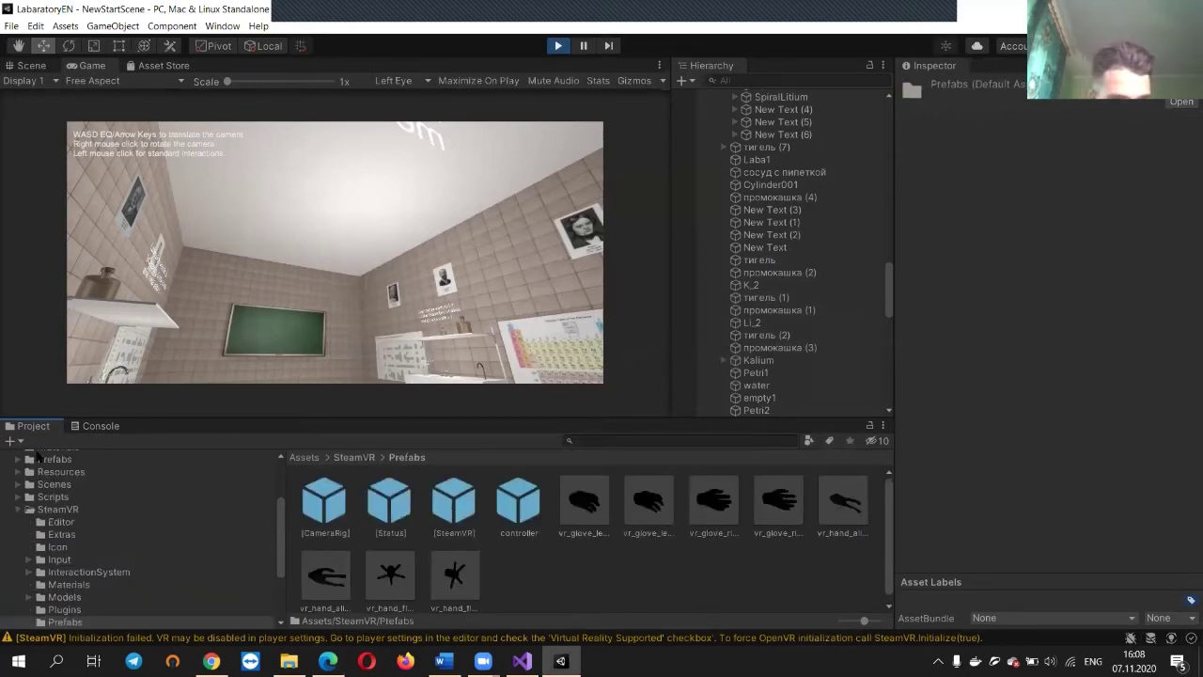
pyautogui.scroll(-2, 113, 601)
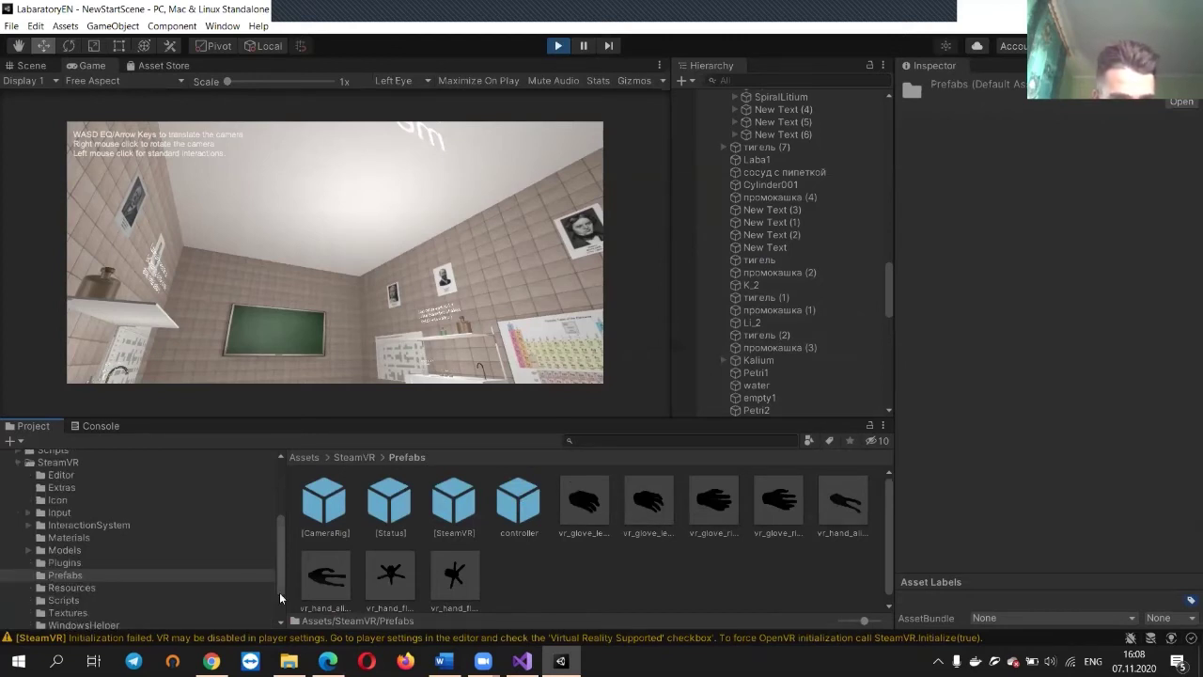
pyautogui.click(590, 590)
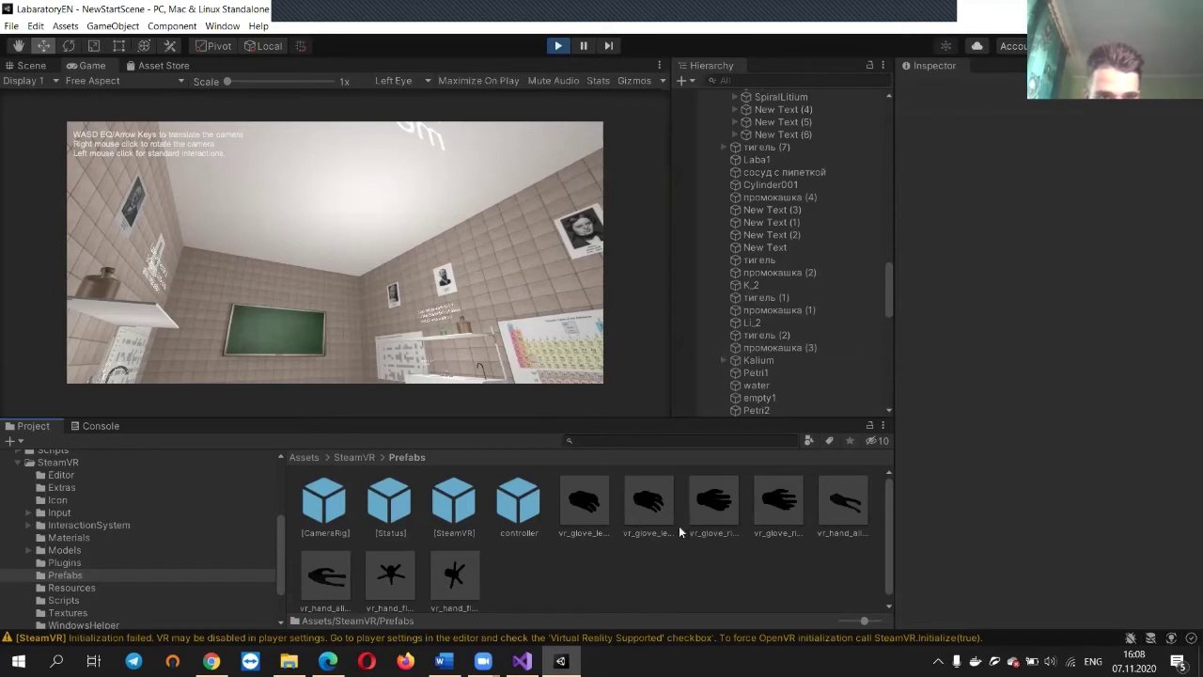
pyautogui.scroll(-2, 125, 558)
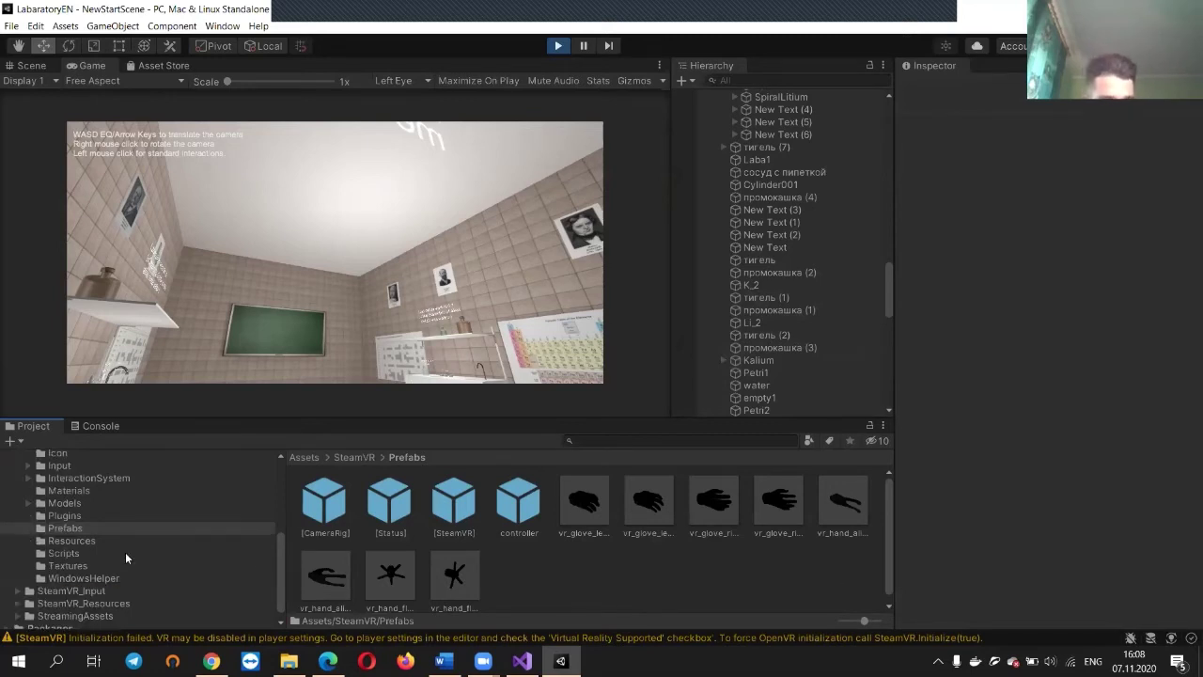
# Inspect the [SteamVR] and [CameraRig] prefabs, and look around the classroom with the game camera
pyautogui.click(455, 502)
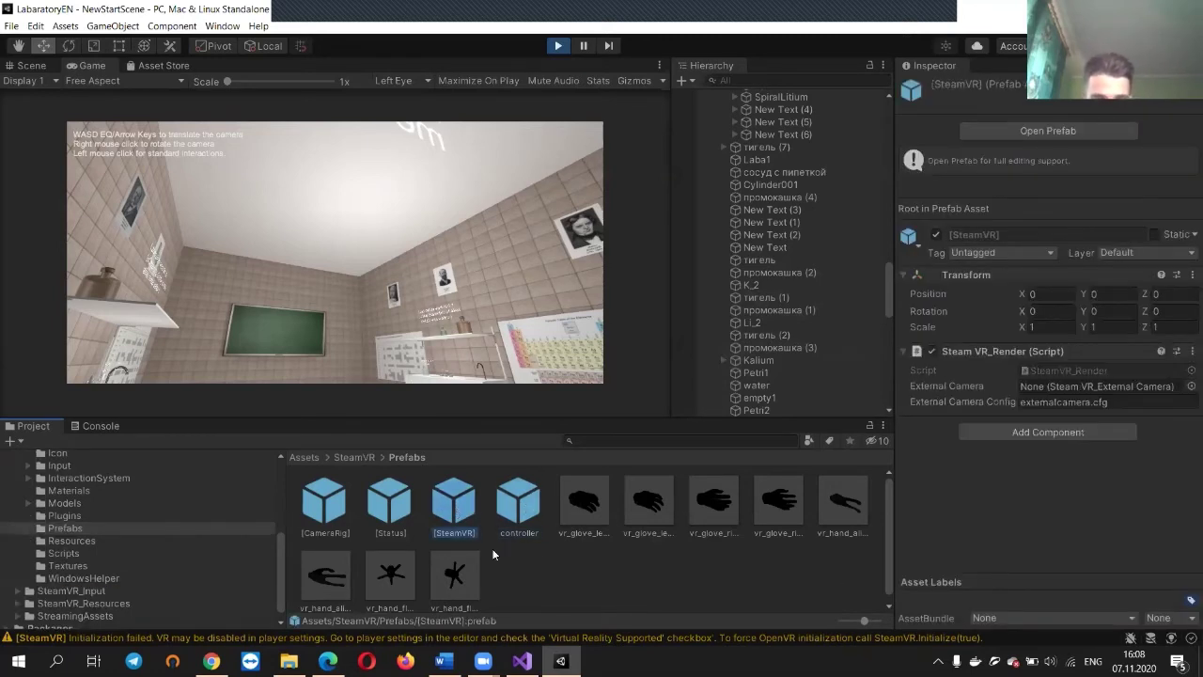
pyautogui.click(327, 508)
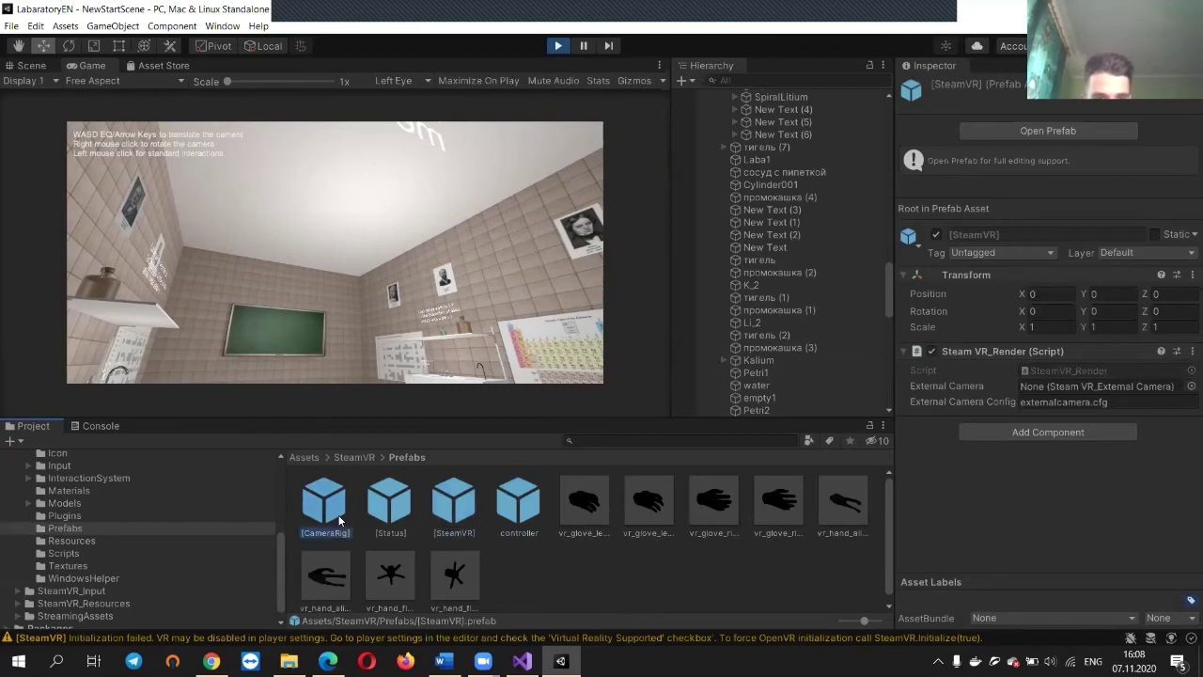
pyautogui.click(550, 575)
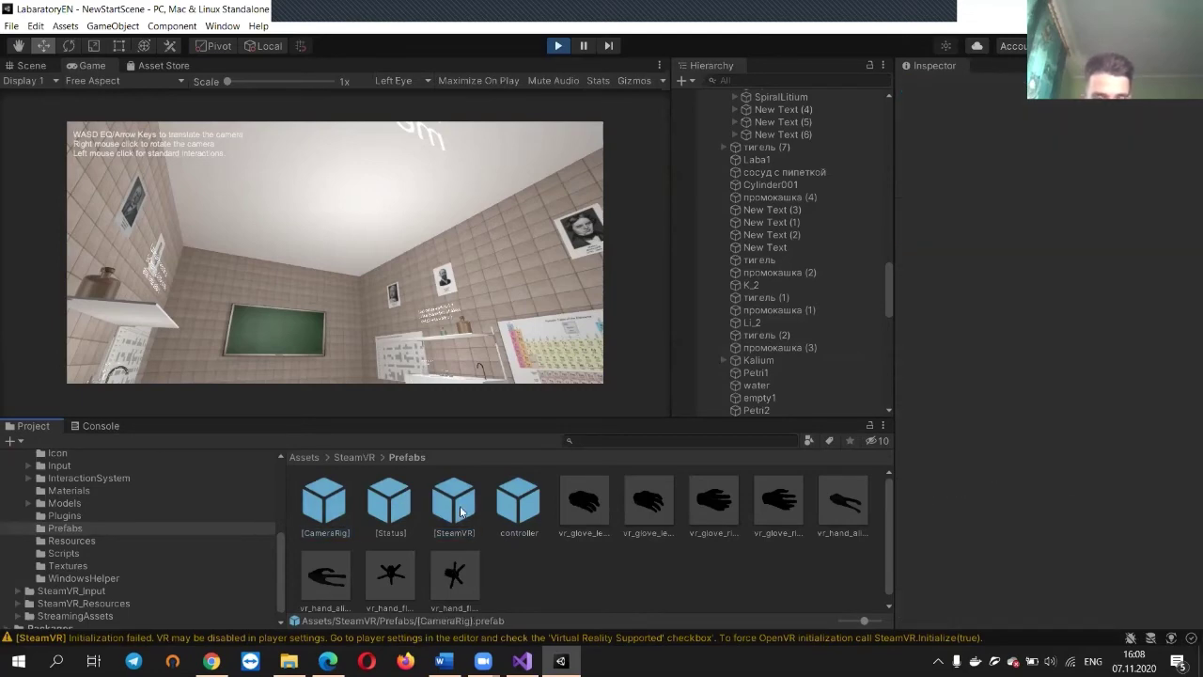
pyautogui.moveTo(481, 378); pyautogui.dragTo(437, 242, button='right')
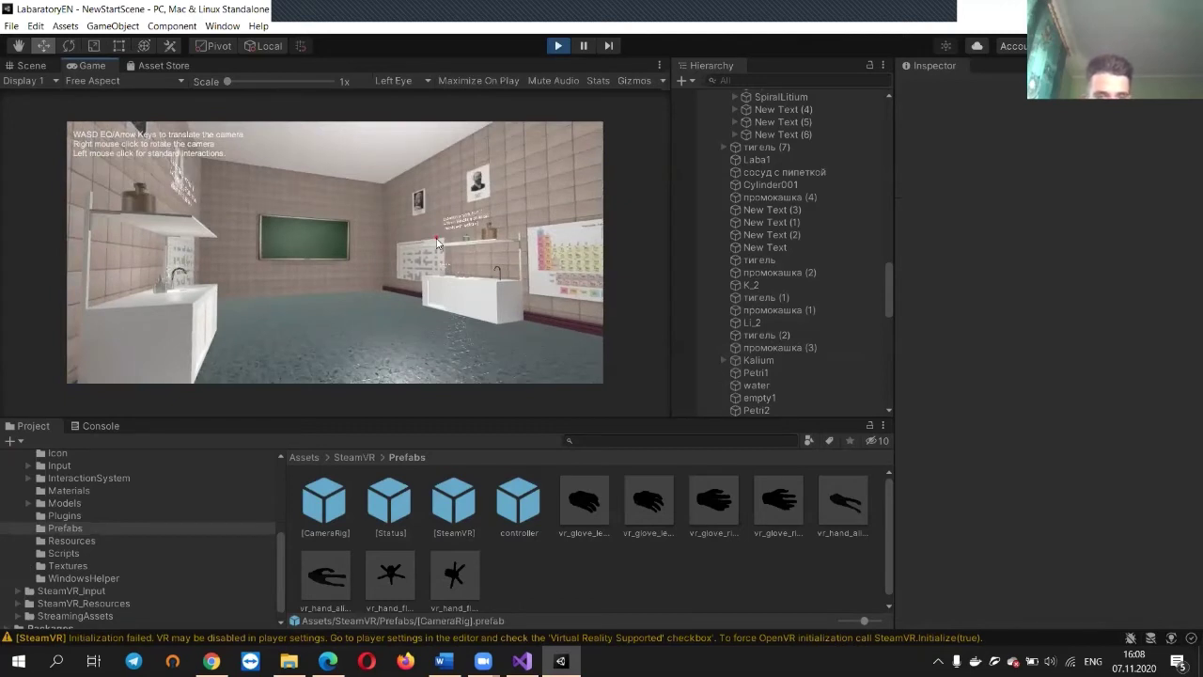
pyautogui.moveTo(314, 195); pyautogui.dragTo(354, 204, button='right')
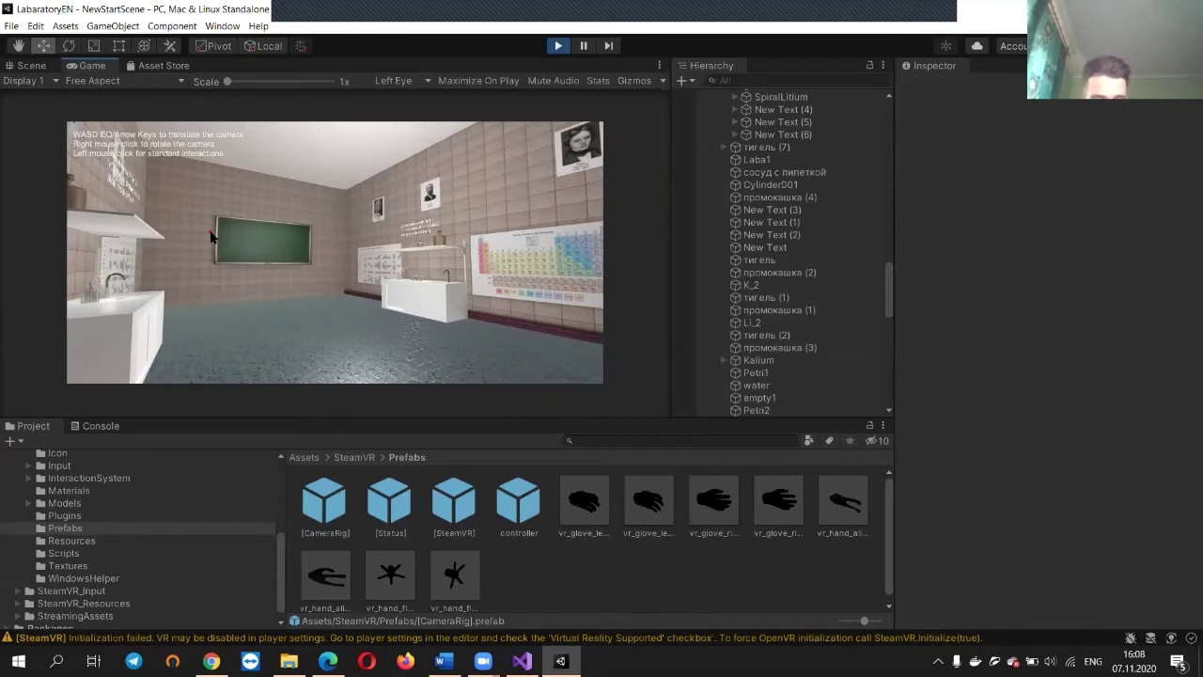
# Review the contents of the main SteamVR folder and its Resources subfolder
pyautogui.click(87, 541)
pyautogui.scroll(2, 73, 528)
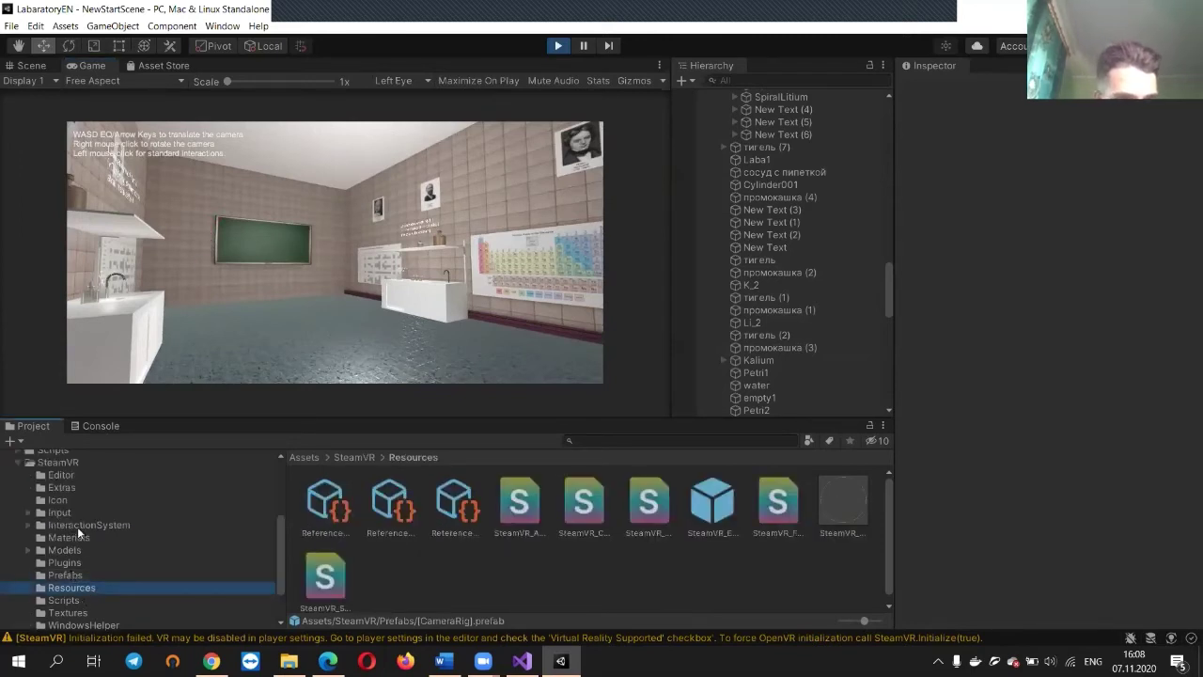
pyautogui.click(58, 463)
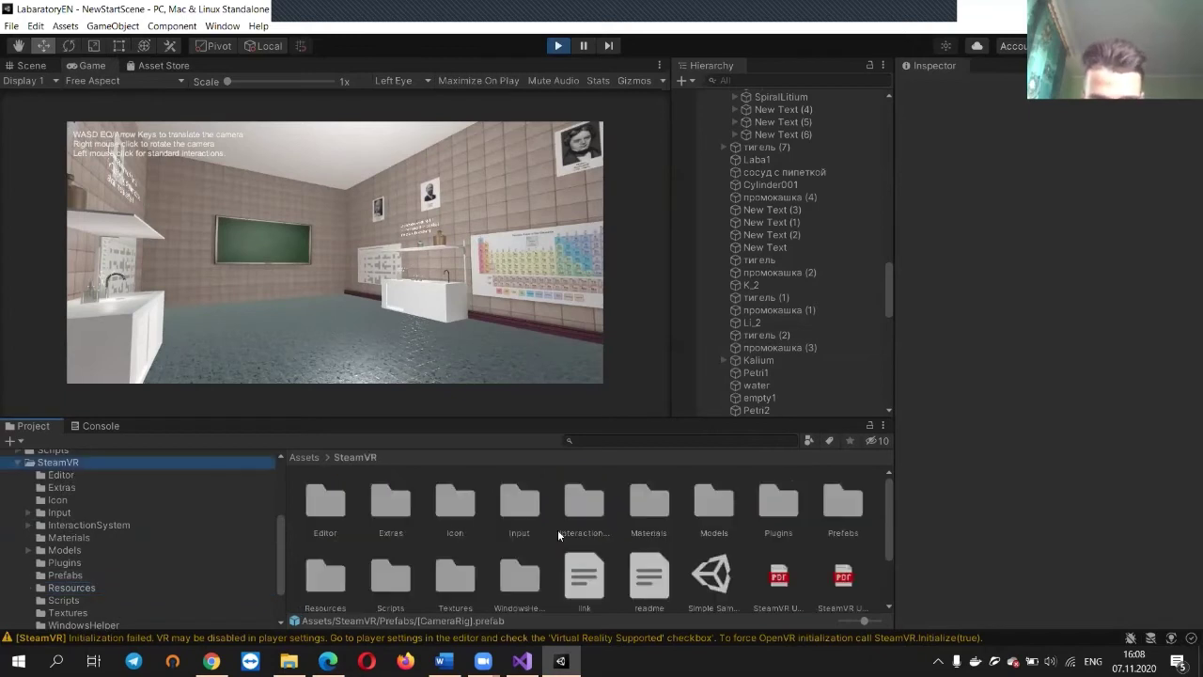
pyautogui.scroll(-1, 564, 533)
pyautogui.scroll(1, 543, 513)
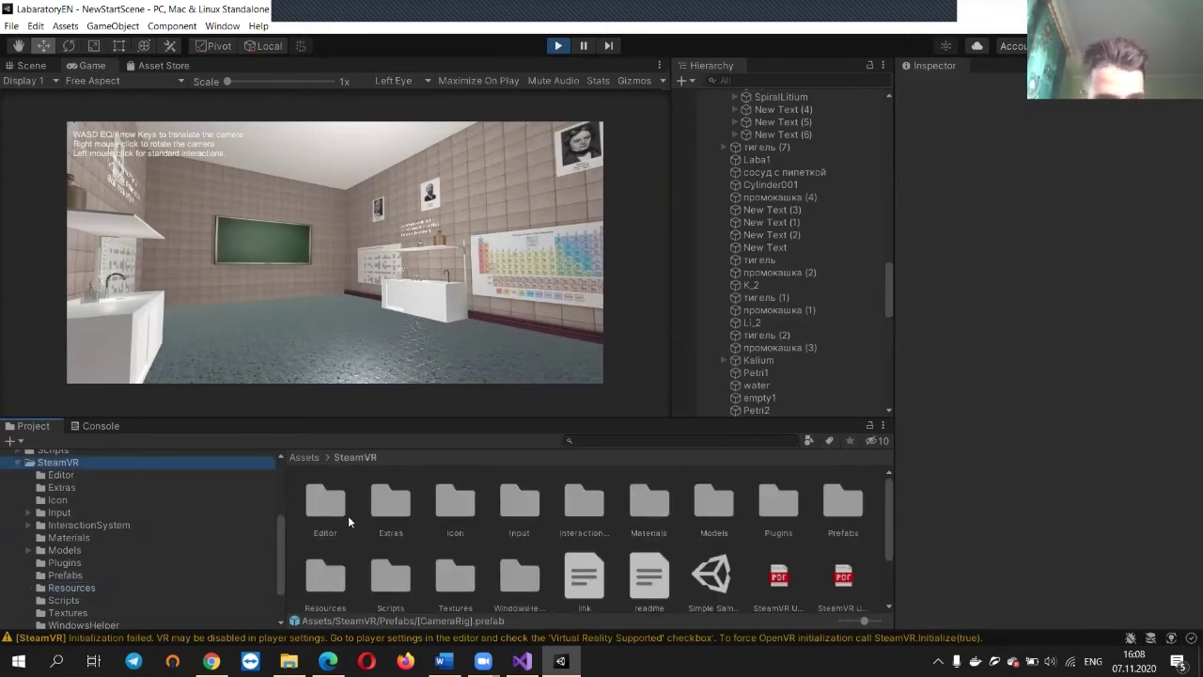
pyautogui.scroll(-1, 476, 540)
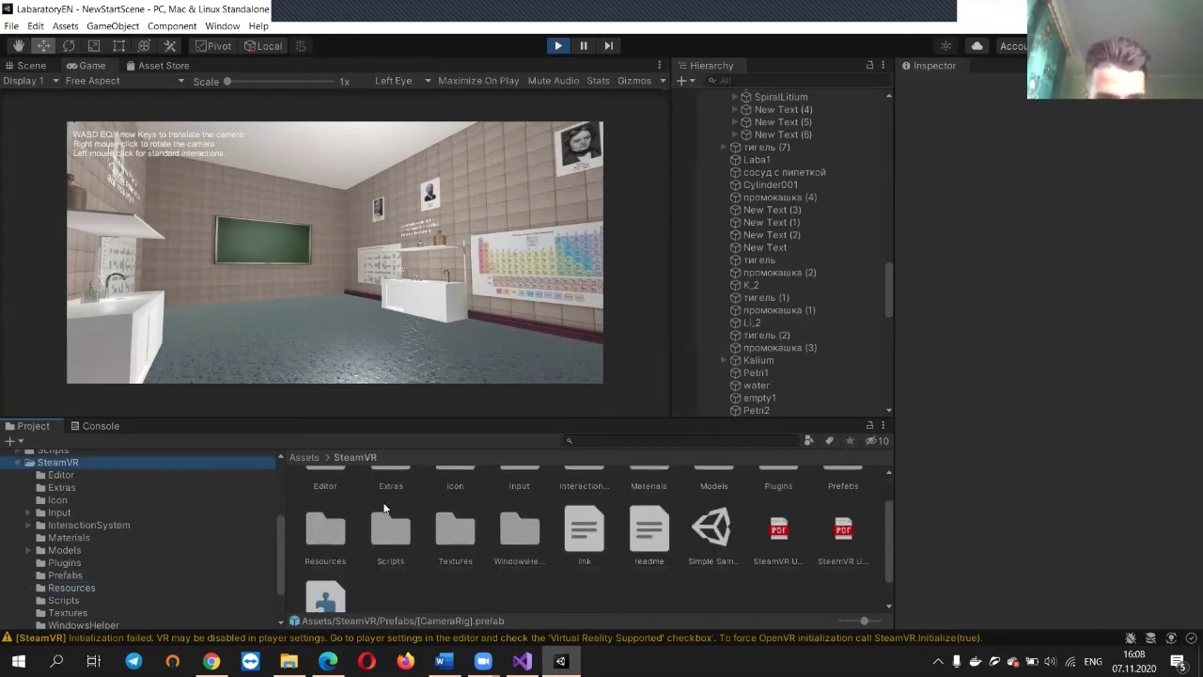
pyautogui.doubleClick(325, 530)
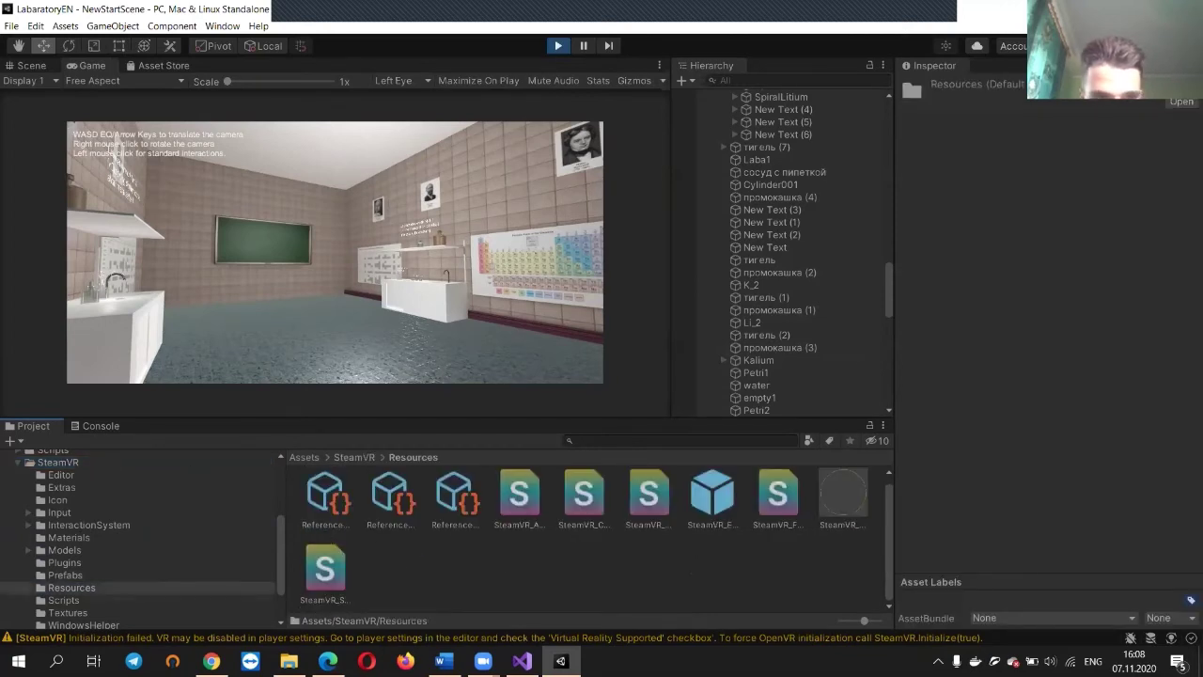
pyautogui.click(75, 585)
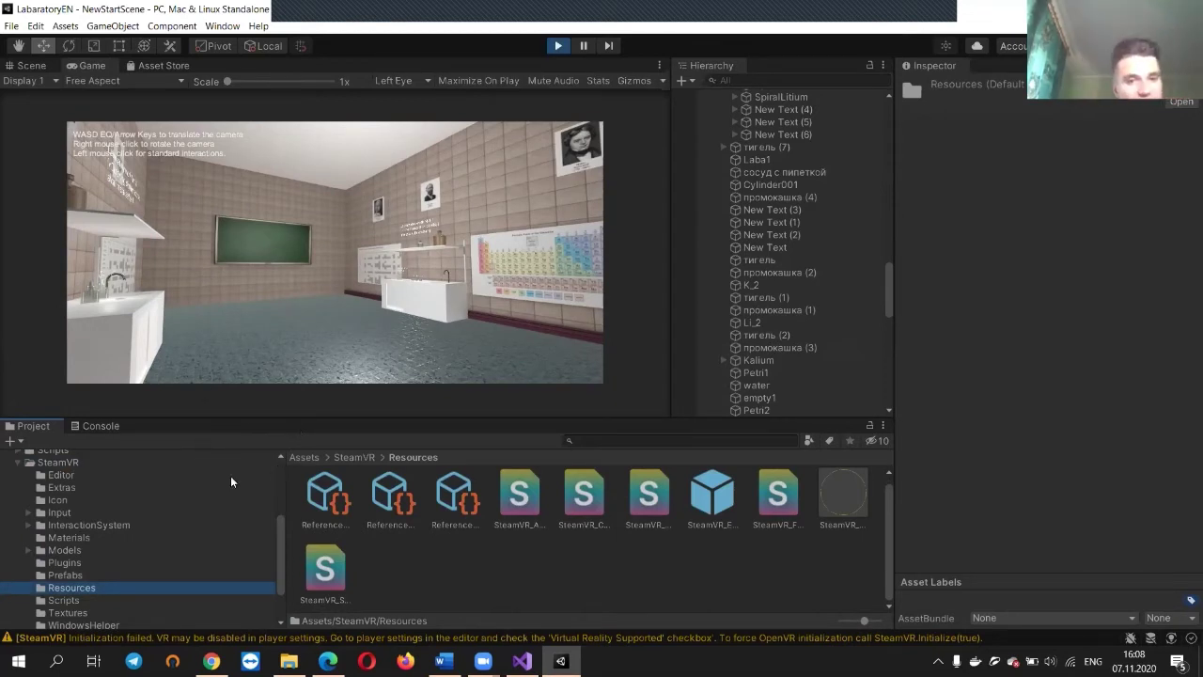
# Browse the SteamVR Prefabs, Plugins, Models, Materials and InteractionSystem folders, and open the InteractionSystem Samples folder
pyautogui.click(83, 574)
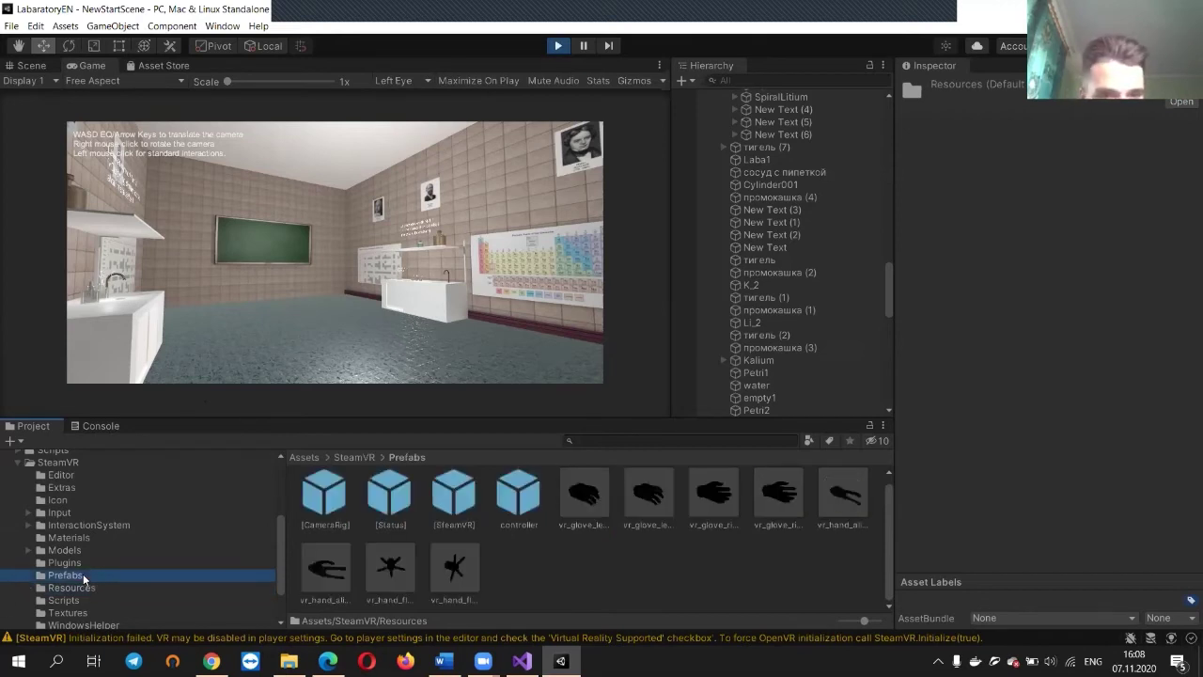
pyautogui.click(81, 562)
pyautogui.click(75, 550)
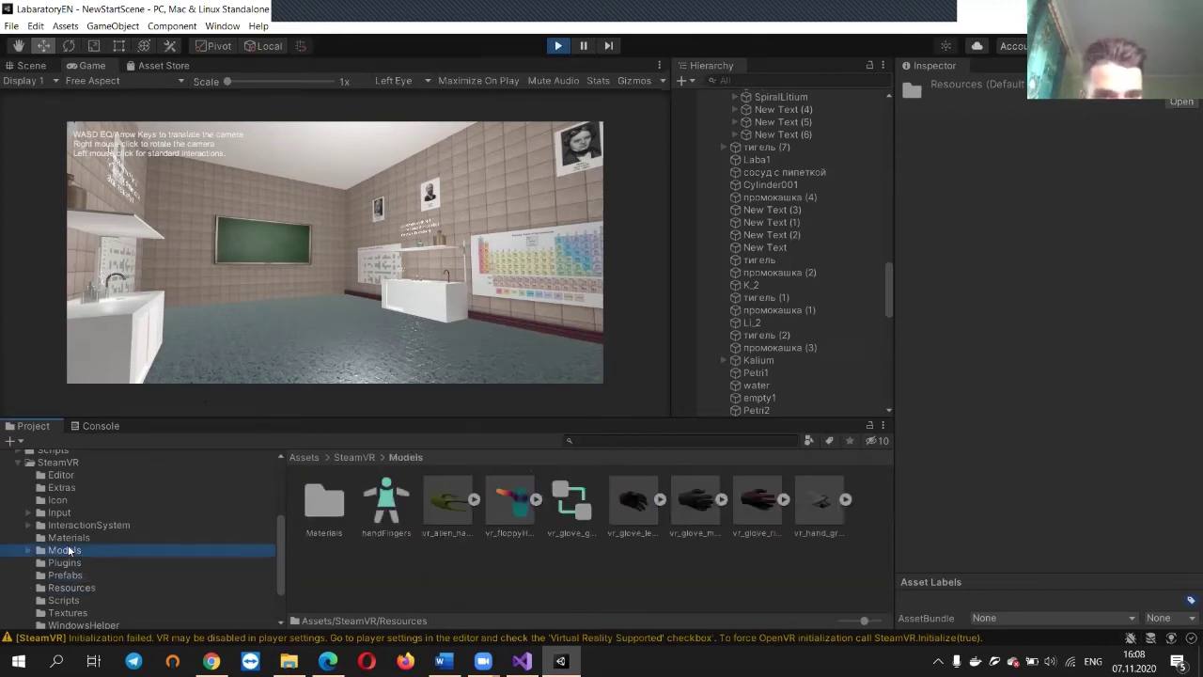
pyautogui.click(73, 537)
pyautogui.click(76, 524)
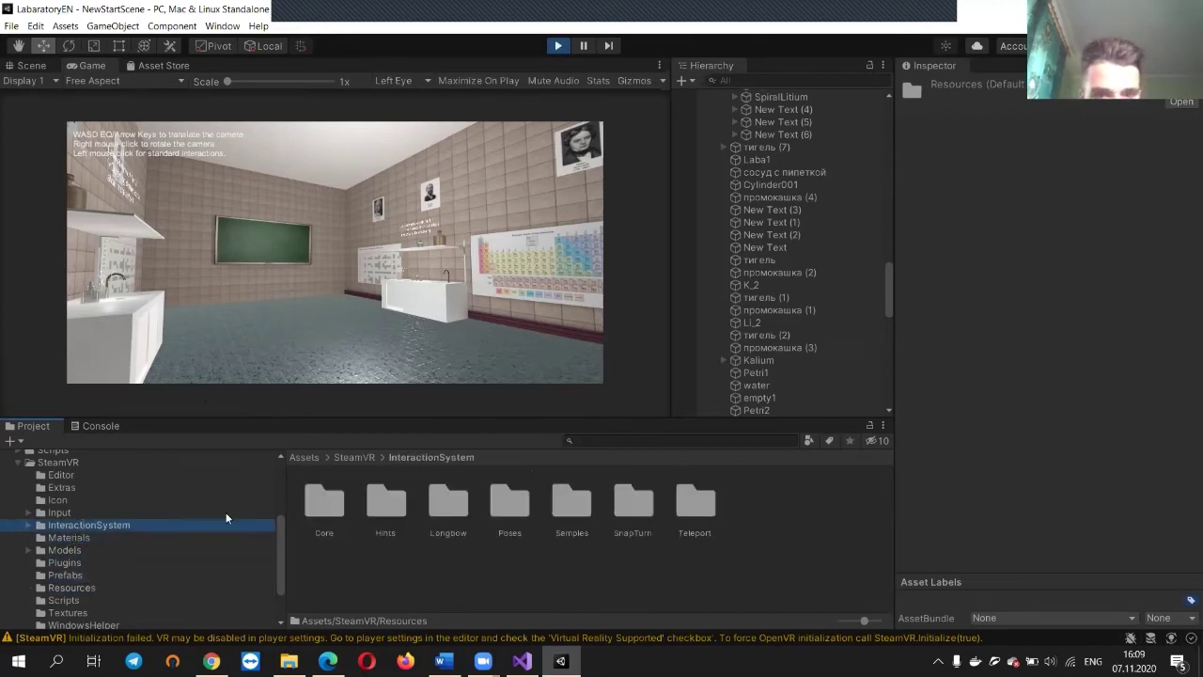
pyautogui.doubleClick(565, 508)
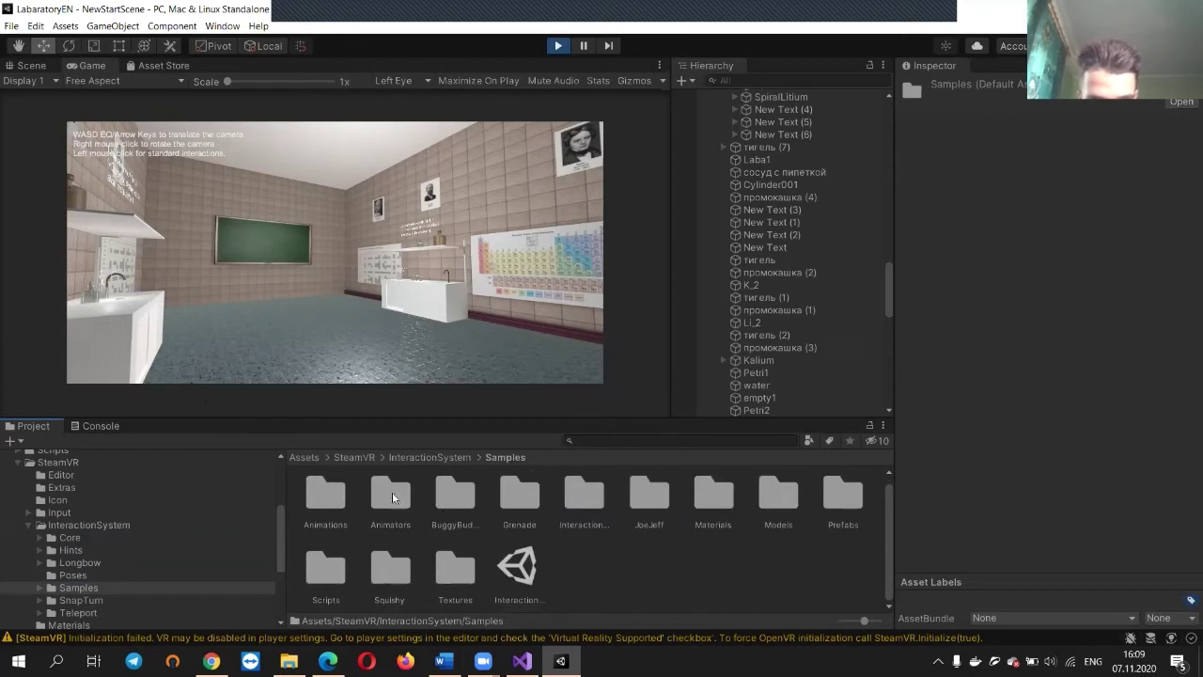
# Look into the BuggyBuddy sample folder, return to the main SteamVR folder and look over its contents
pyautogui.click(469, 500)
pyautogui.doubleClick(469, 500)
pyautogui.click(320, 498)
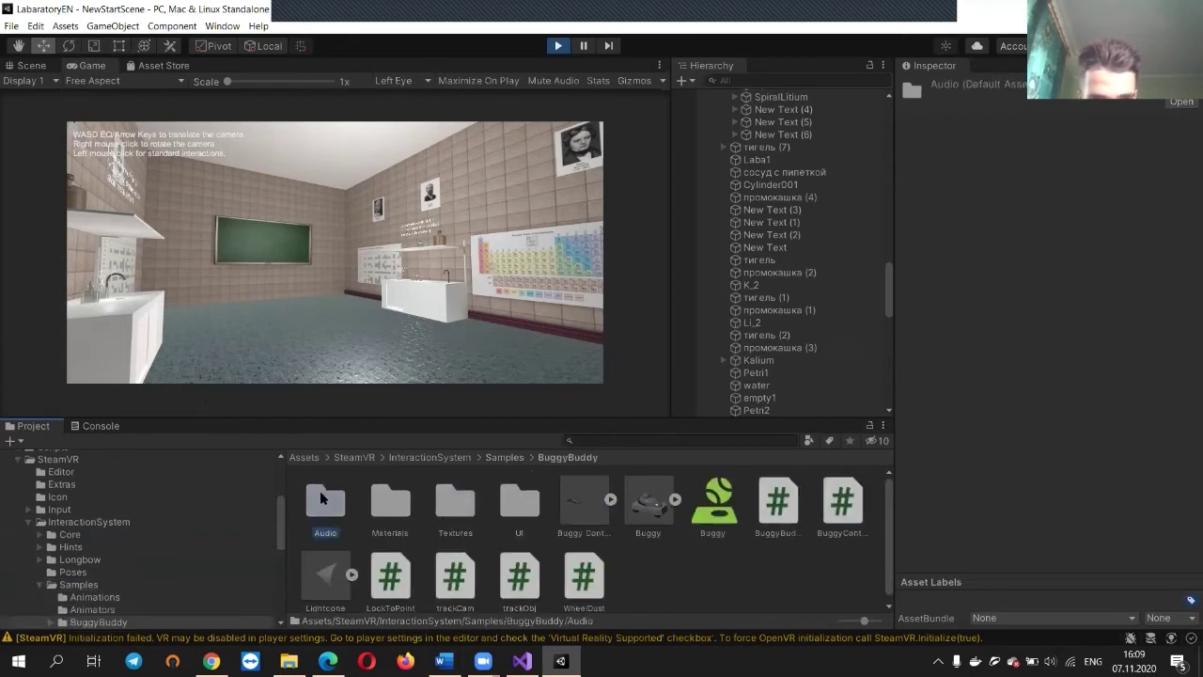
pyautogui.click(433, 457)
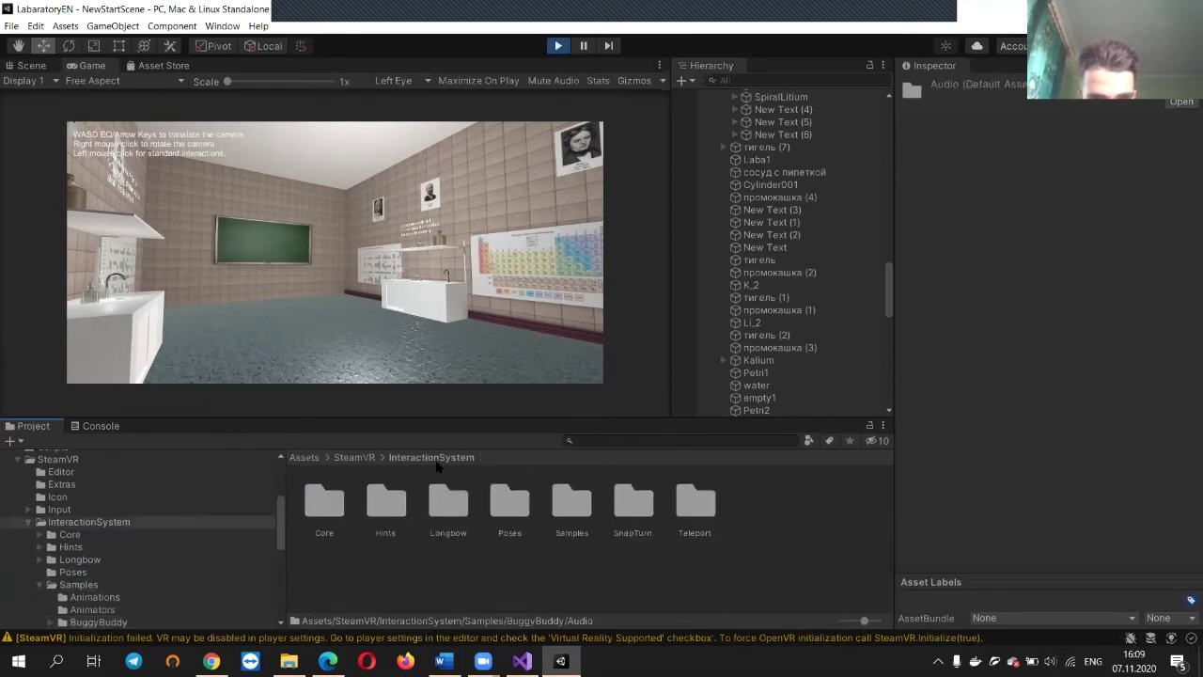
pyautogui.click(362, 457)
pyautogui.scroll(-2, 666, 545)
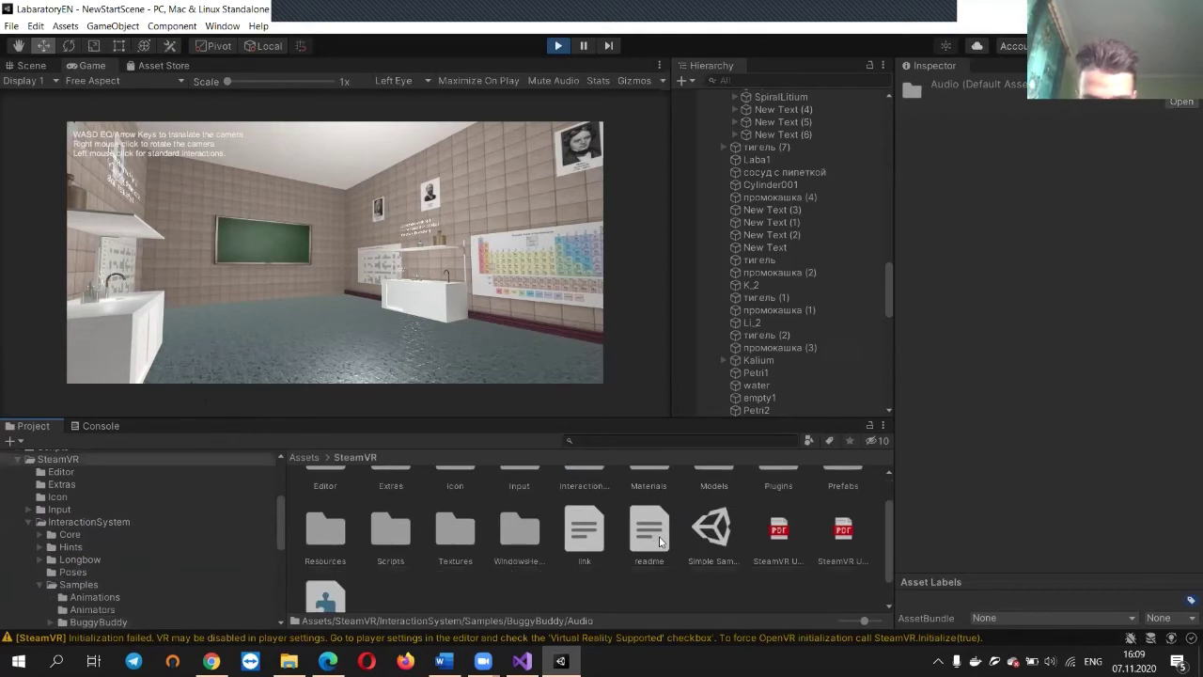
pyautogui.scroll(-2, 503, 543)
pyautogui.scroll(4, 508, 538)
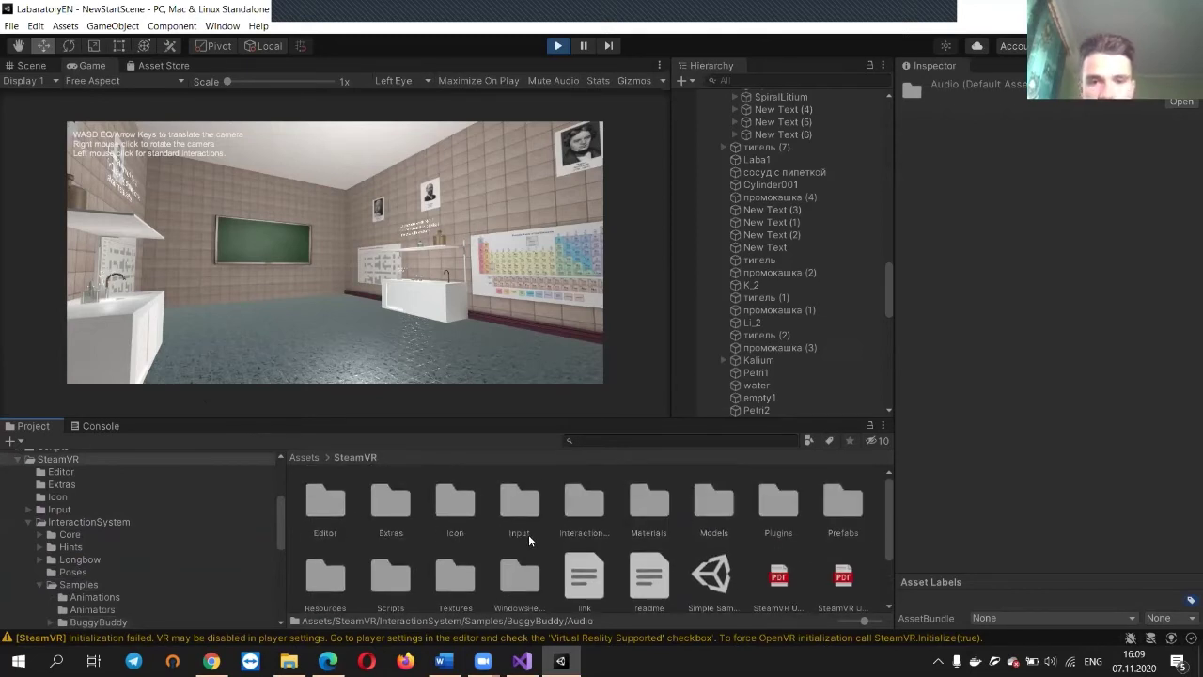
# View the Core folder of the InteractionSystem and return to the Assets root
pyautogui.doubleClick(600, 512)
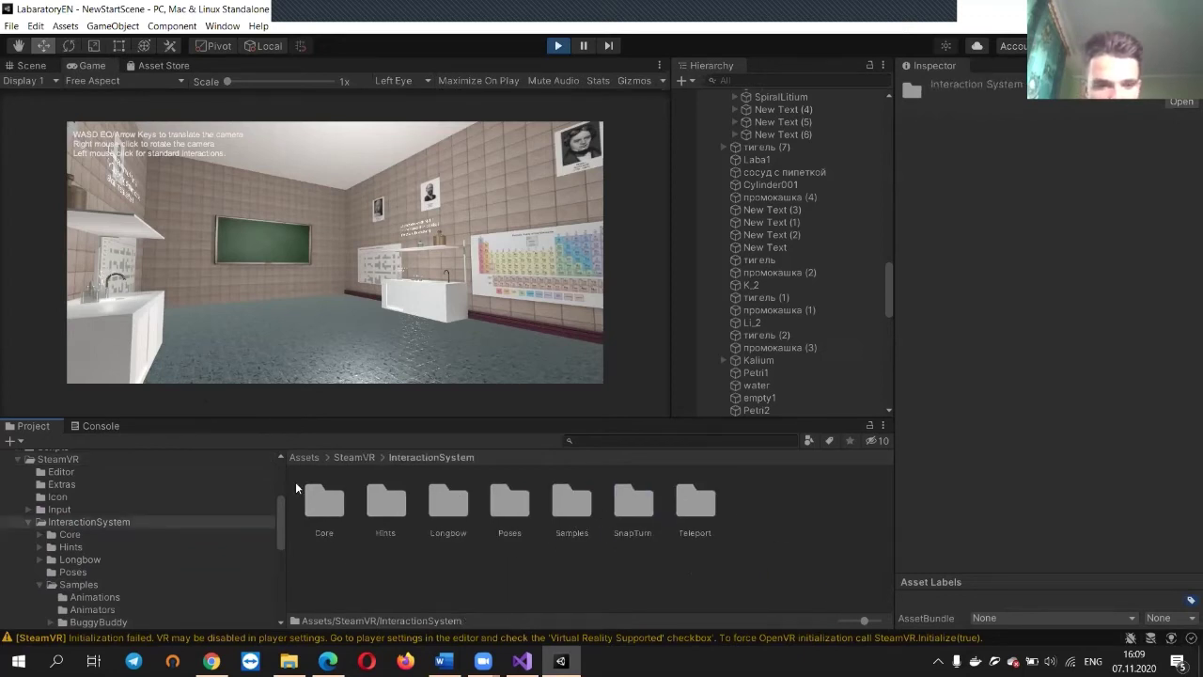
pyautogui.doubleClick(320, 493)
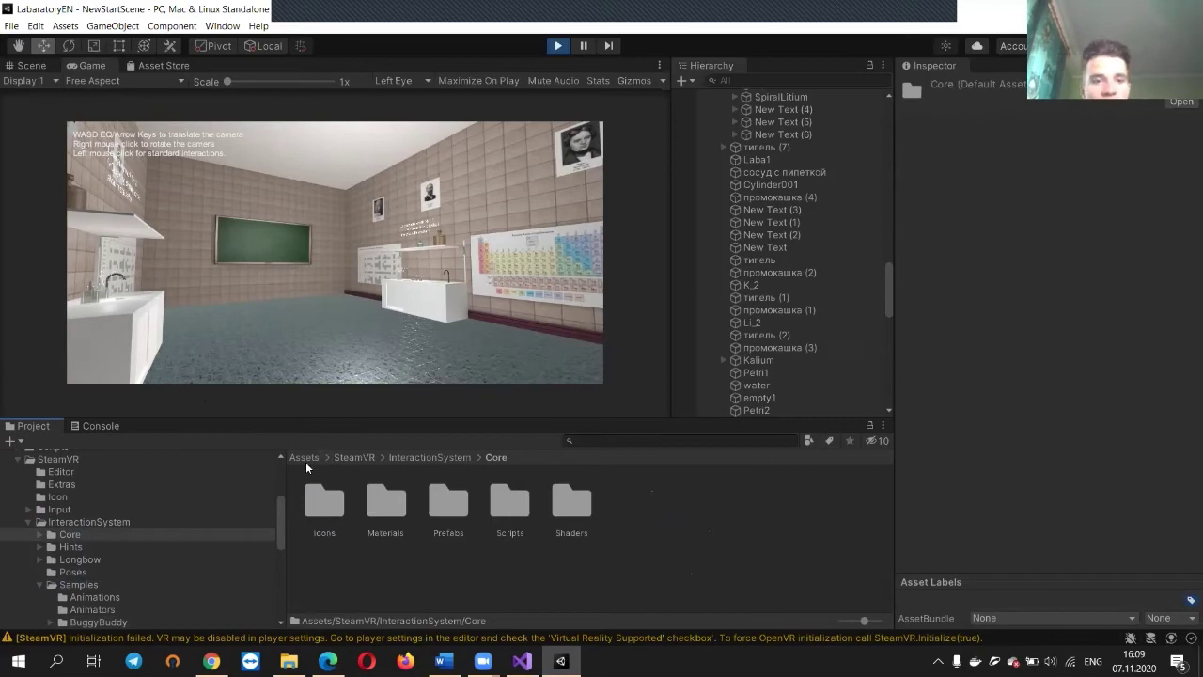
pyautogui.click(305, 460)
pyautogui.moveTo(361, 169); pyautogui.dragTo(348, 149, button='right')
pyautogui.scroll(-1, 81, 466)
pyautogui.scroll(2, 34, 480)
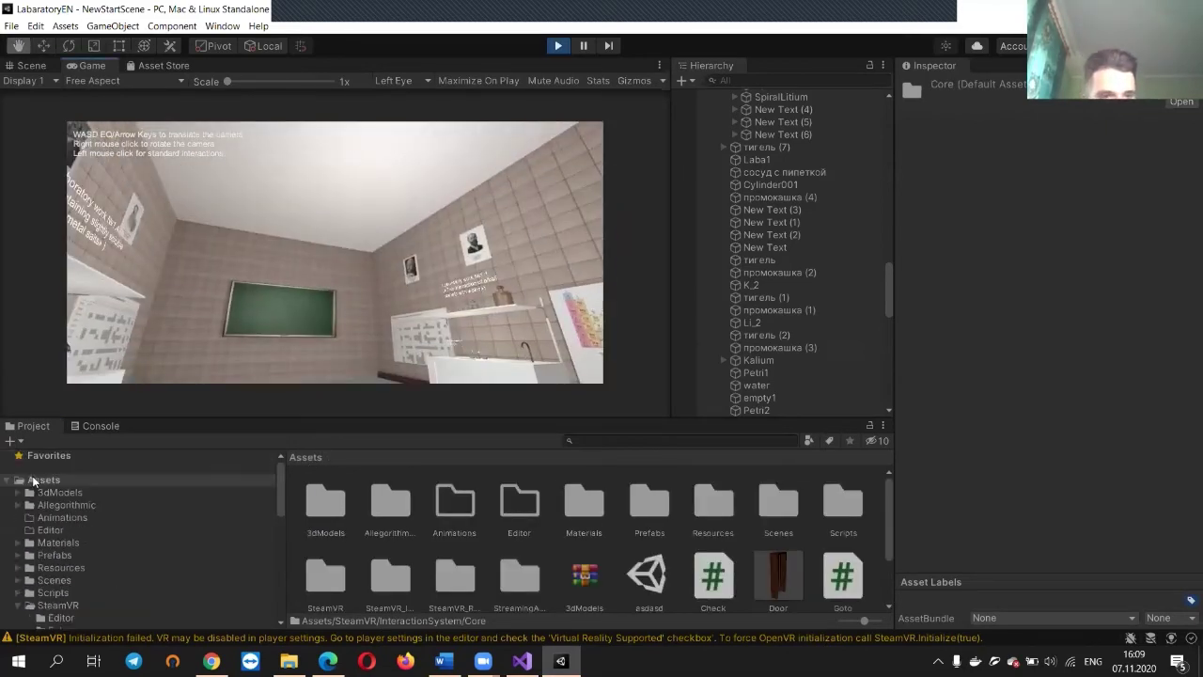
# Collapse the SteamVR folder tree and point out the SteamVR, SteamVR_Input and SteamVR_Resources folders, ending on the SteamVR contents
pyautogui.click(8, 480)
pyautogui.click(8, 481)
pyautogui.scroll(-2, 53, 513)
pyautogui.click(17, 562)
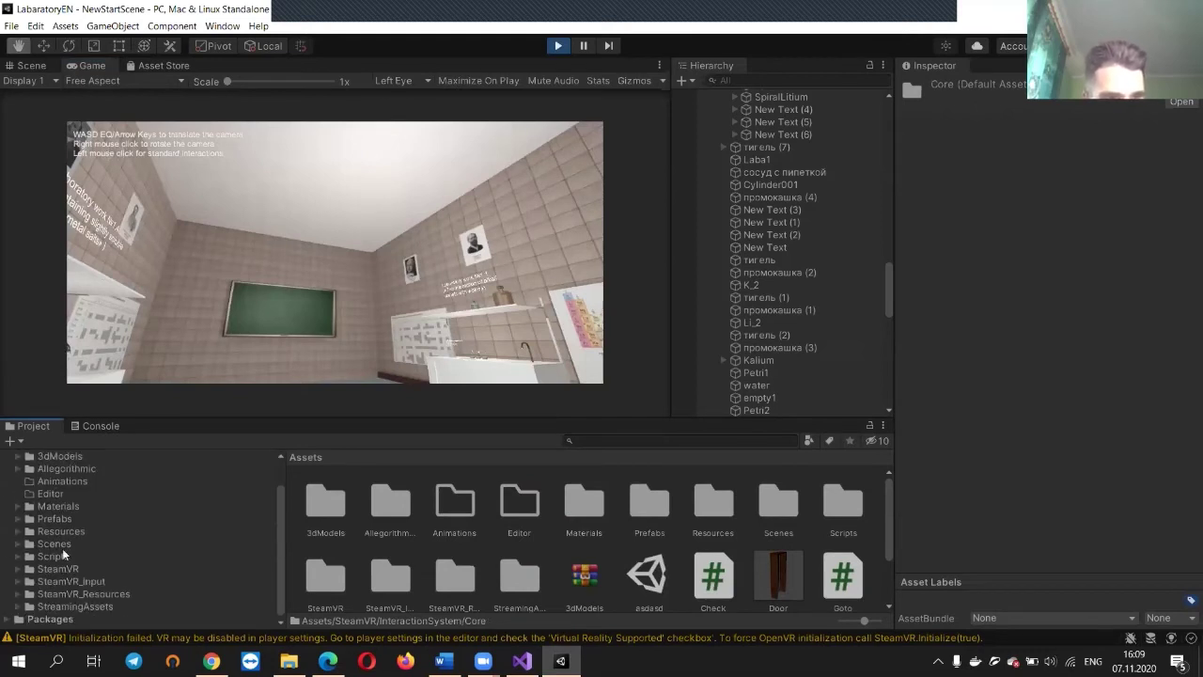
pyautogui.click(72, 566)
pyautogui.click(75, 581)
pyautogui.click(75, 593)
pyautogui.click(74, 573)
pyautogui.click(73, 581)
pyautogui.click(58, 569)
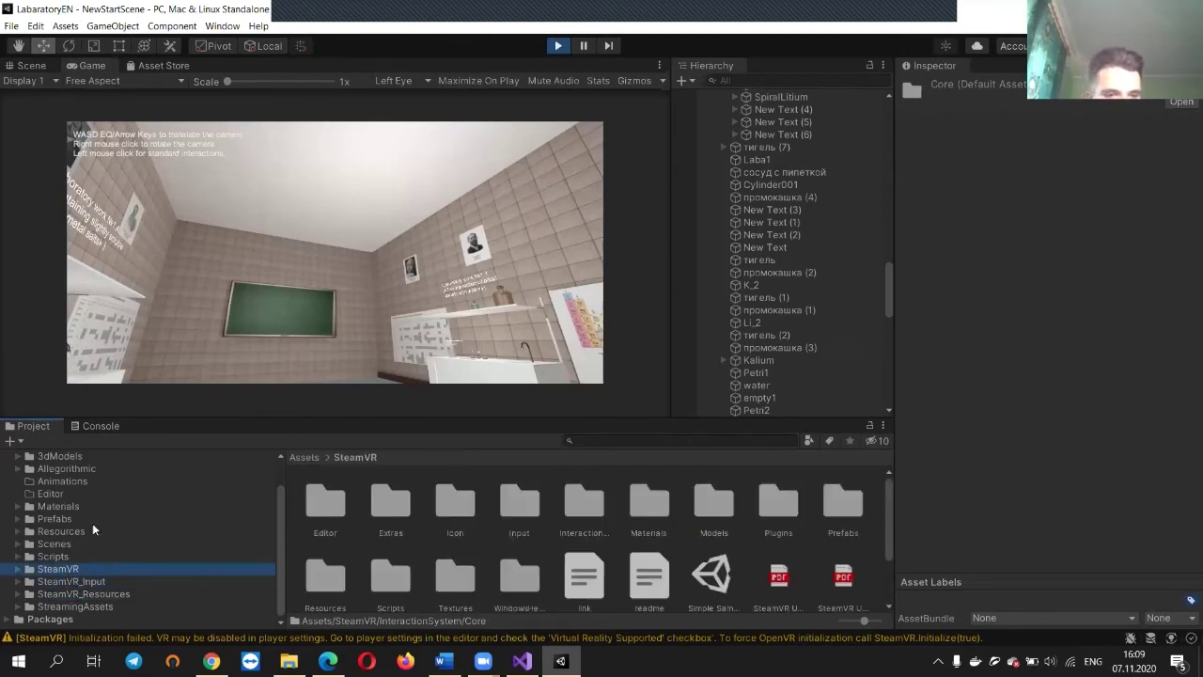
# Open the SteamVR Input window, review the default action set with its actions, and close the window
pyautogui.click(225, 27)
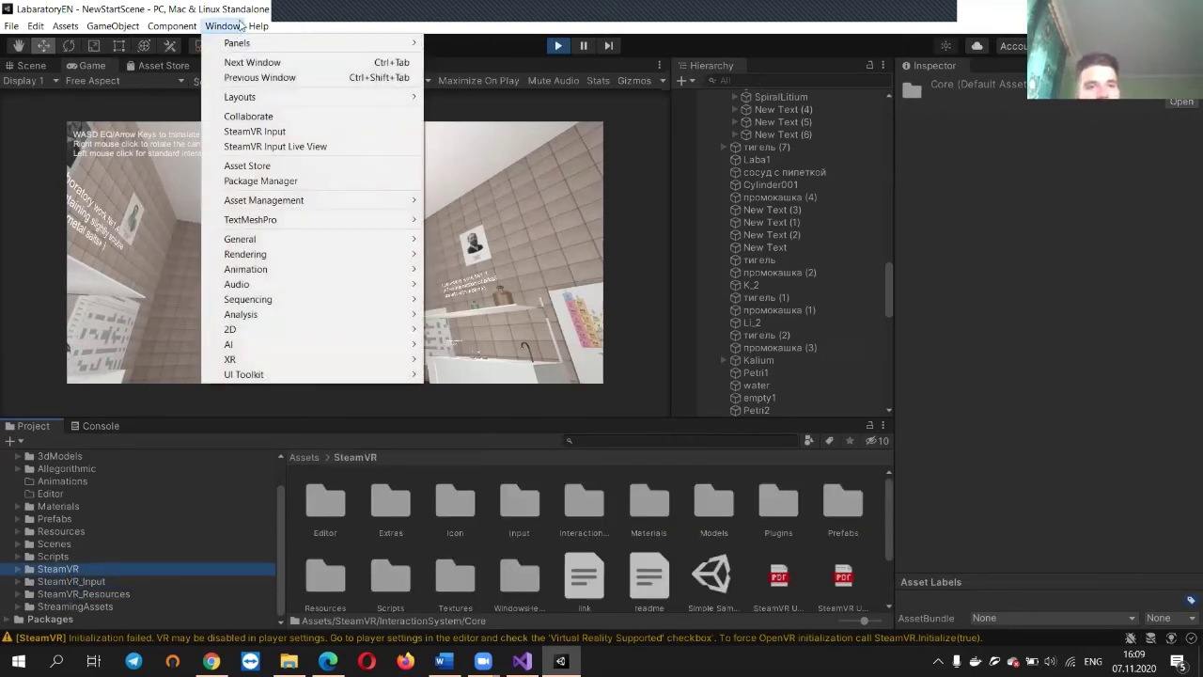
pyautogui.click(314, 134)
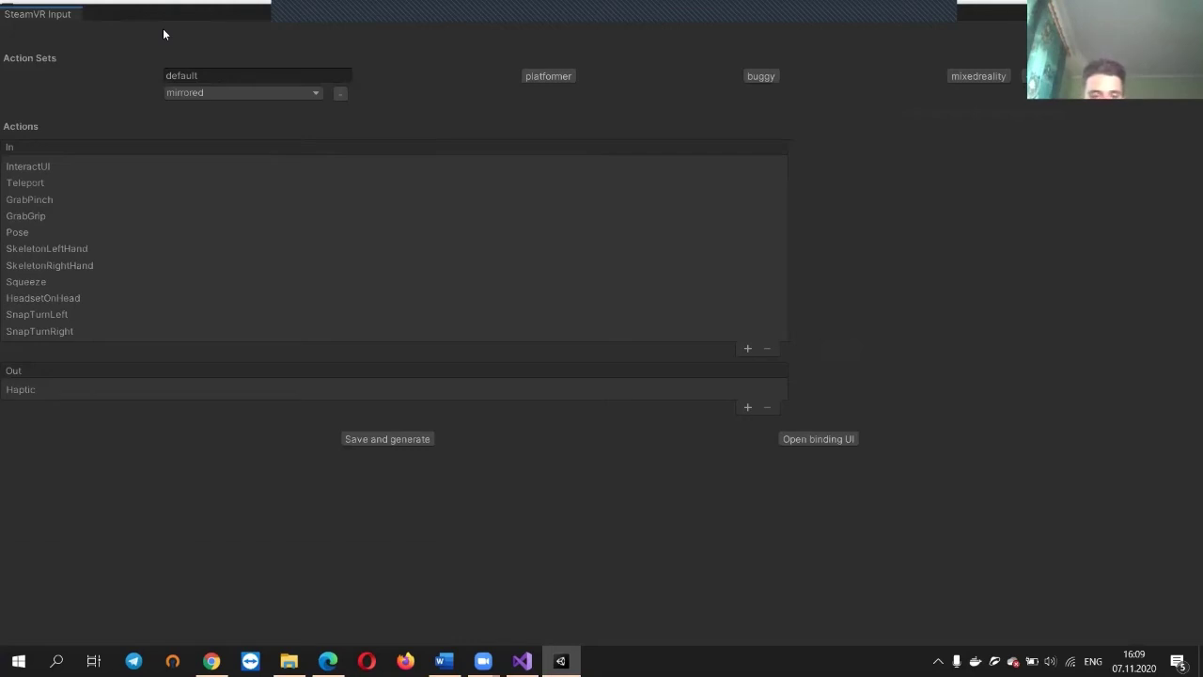
pyautogui.click(234, 73)
pyautogui.click(209, 79)
pyautogui.doubleClick(209, 73)
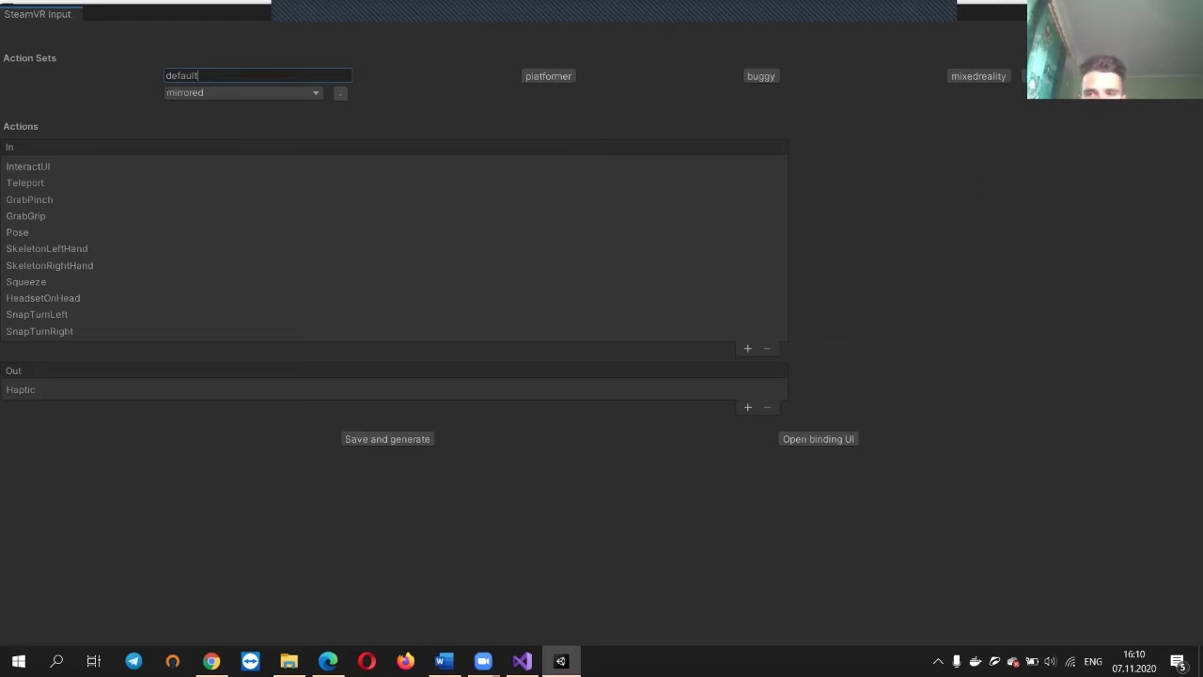
pyautogui.moveTo(1081, 2); pyautogui.dragTo(1075, 4)
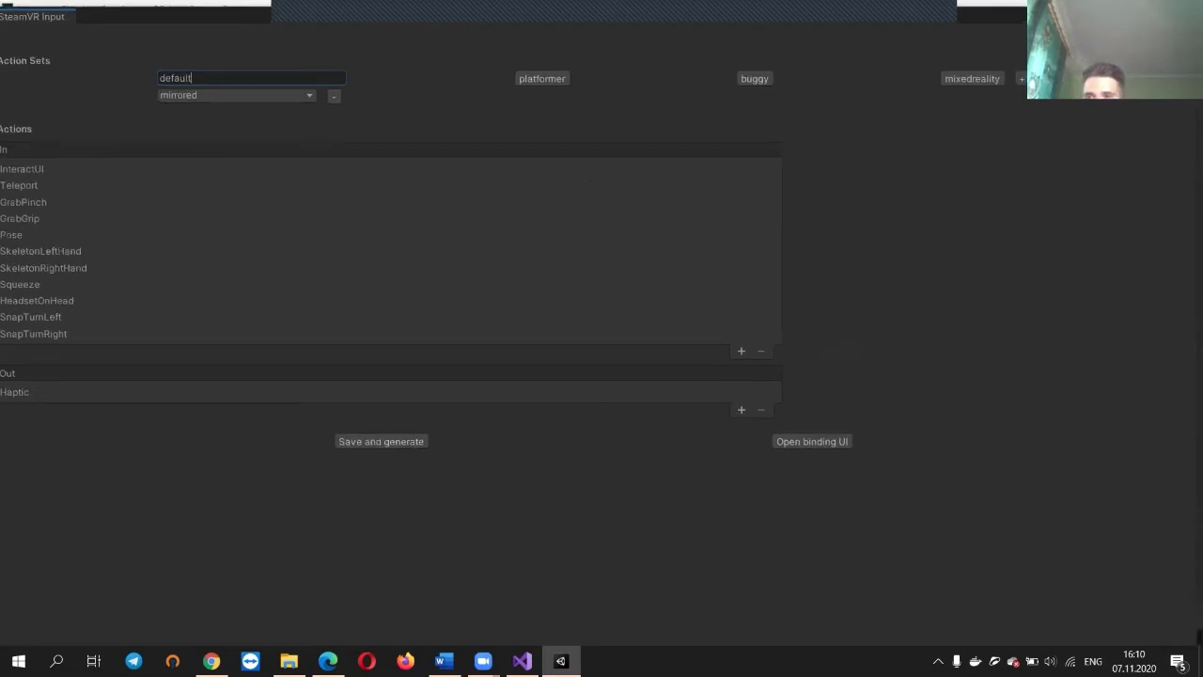
pyautogui.moveTo(858, 20); pyautogui.dragTo(943, 46)
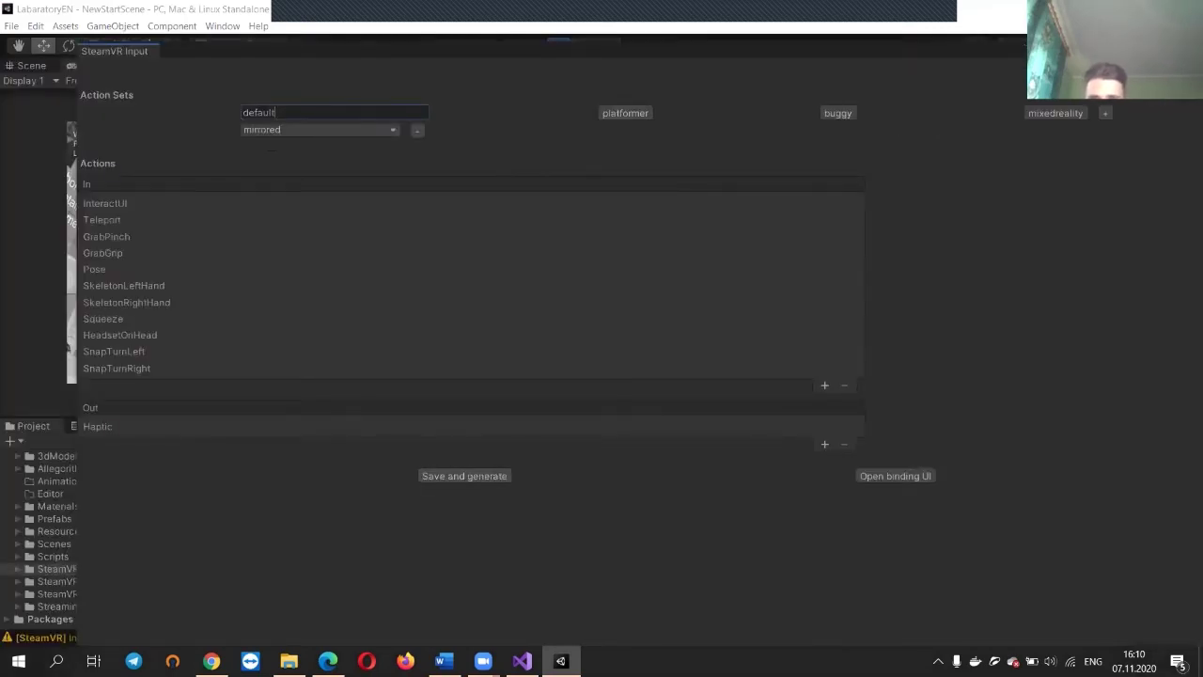
pyautogui.moveTo(1192, 45); pyautogui.dragTo(1031, 42)
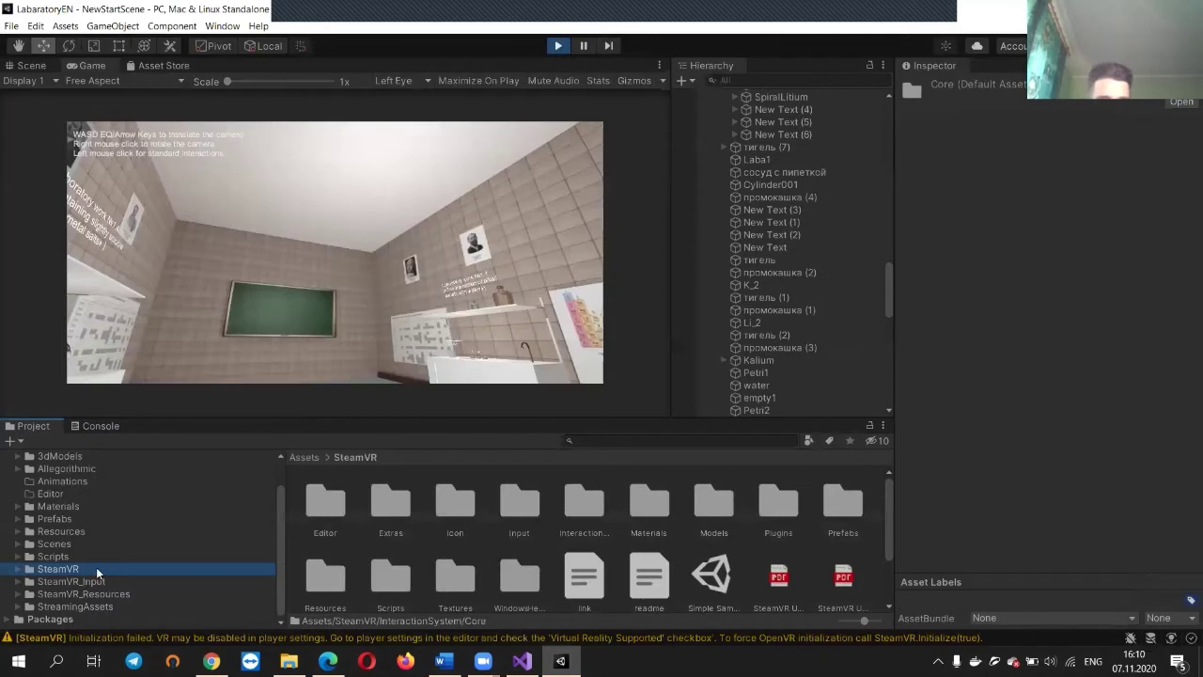
# Look through the SteamVR_Input folder and its ActionSetClasses subfolder, and return to Assets with the folder collapsed
pyautogui.click(111, 579)
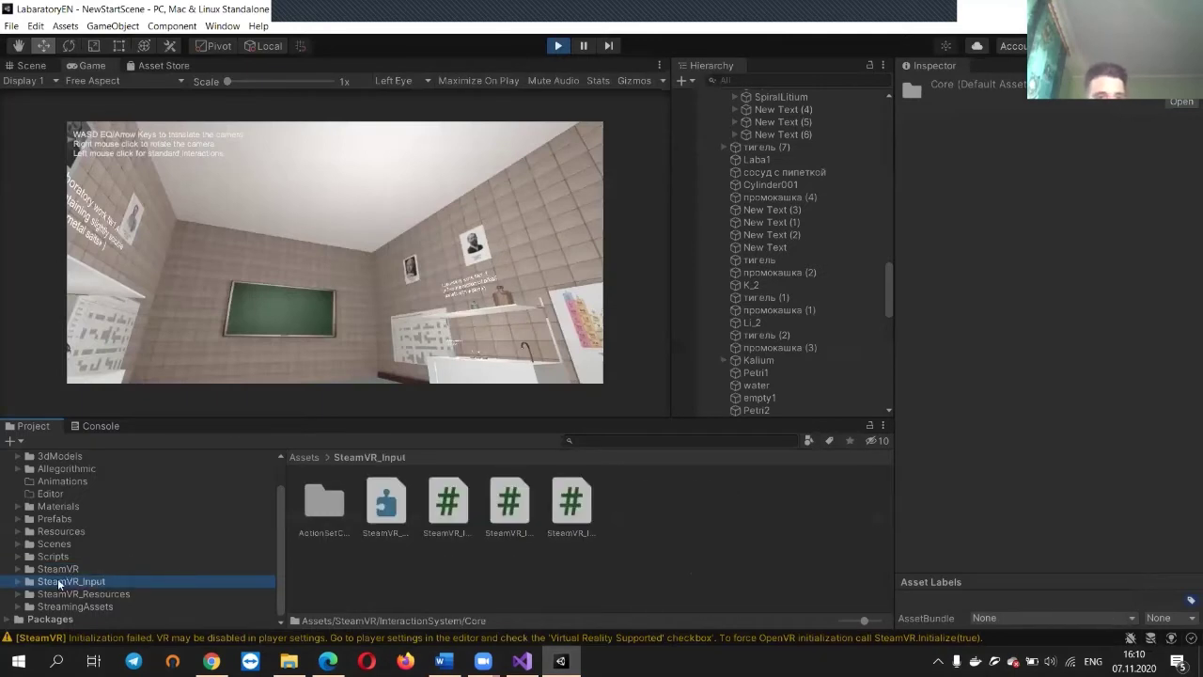
pyautogui.click(398, 507)
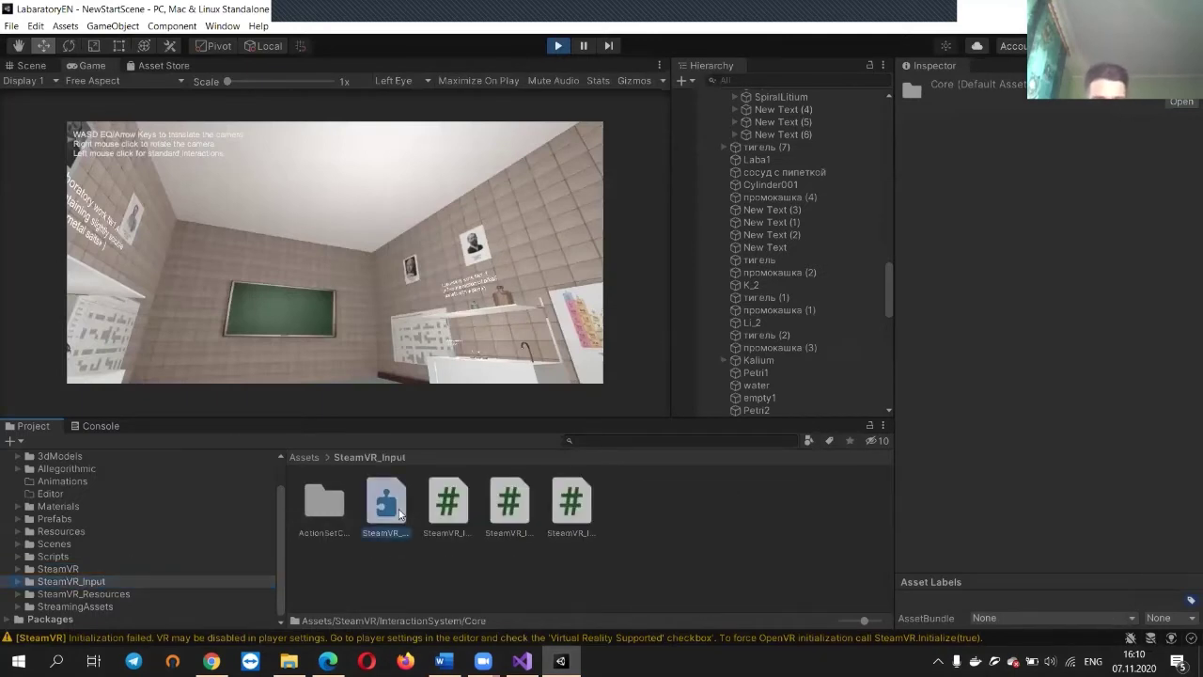
pyautogui.doubleClick(331, 519)
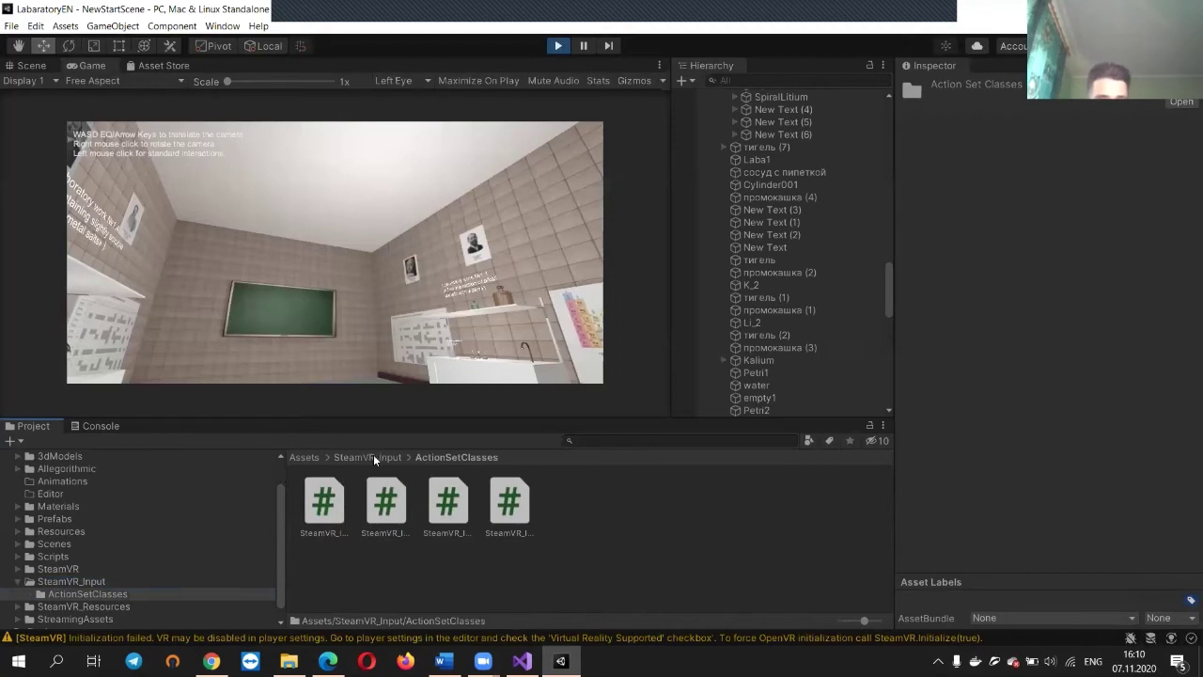
pyautogui.click(303, 457)
pyautogui.scroll(-1, 111, 585)
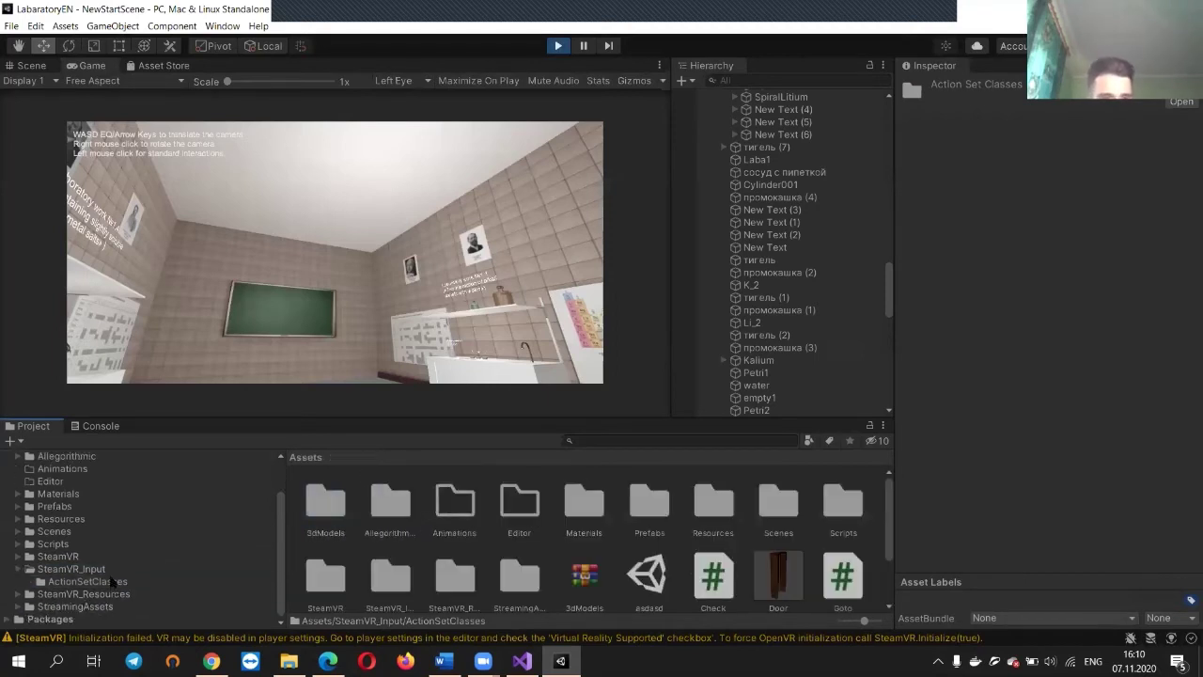
pyautogui.click(17, 568)
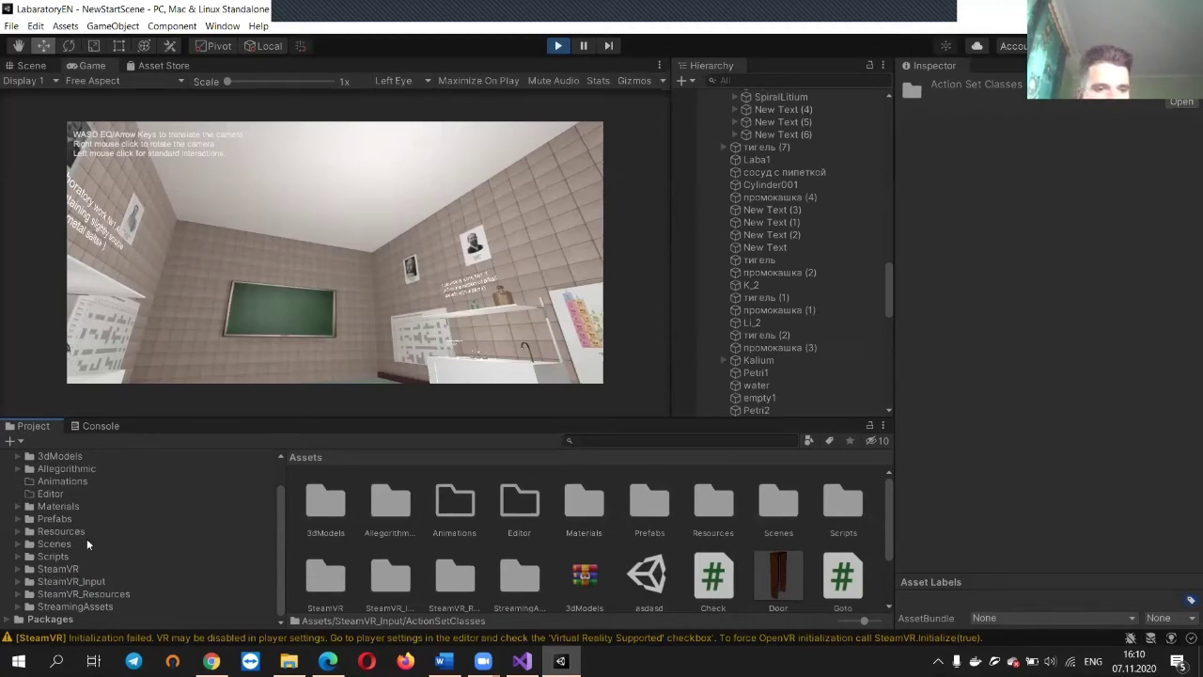
# Switch from the game to the scene view, locate the Player (1) object on the classroom floor and focus on it
pyautogui.moveTo(365, 258); pyautogui.dragTo(72, 108, button='right')
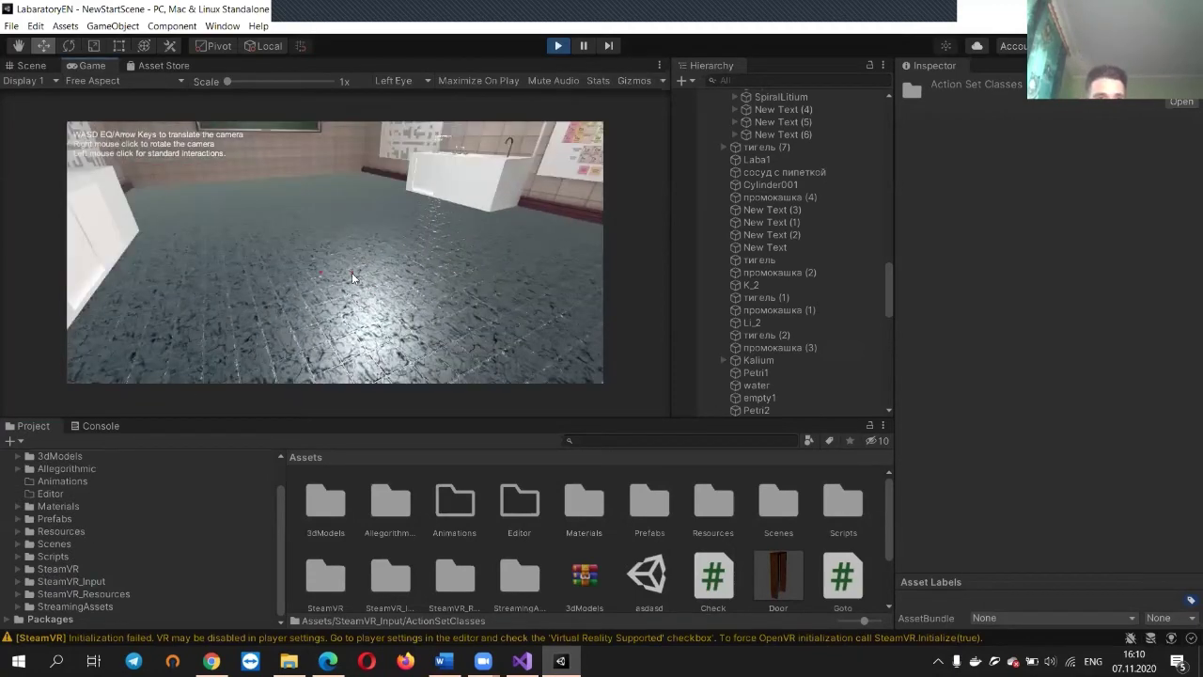
pyautogui.click(45, 70)
pyautogui.moveTo(455, 259); pyautogui.dragTo(775, 286, button='right')
pyautogui.press('w')
pyautogui.moveTo(342, 255); pyautogui.dragTo(1090, 251, button='right')
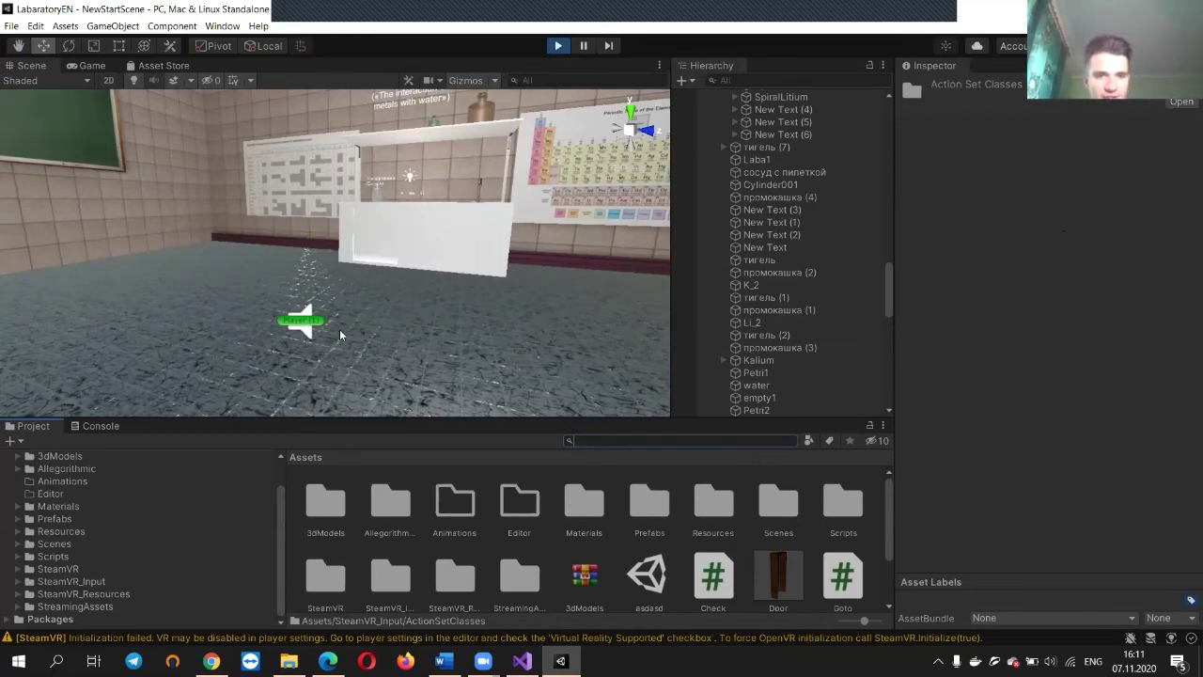
pyautogui.click(303, 321)
pyautogui.press('f')
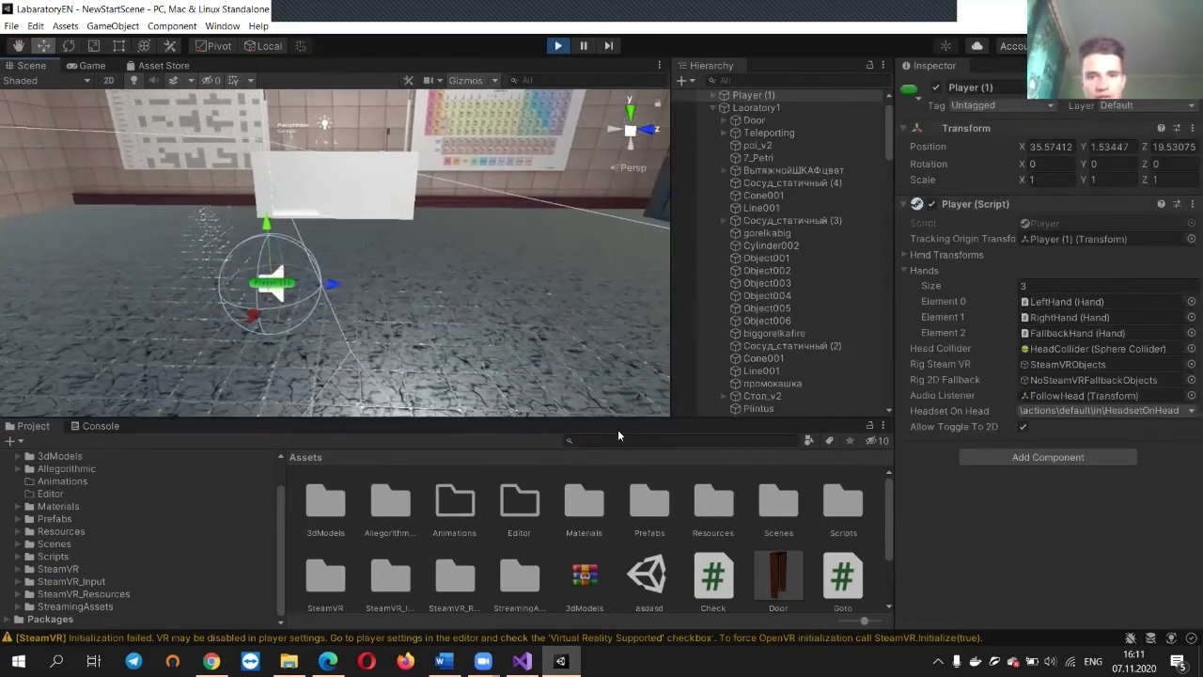
# Search the project assets for "Player" and inspect the SteamVR Player script
pyautogui.keyDown('alt'); pyautogui.moveTo(531, 296); pyautogui.dragTo(634, 435); pyautogui.keyUp('alt')
pyautogui.click(633, 439)
pyautogui.write('Player')
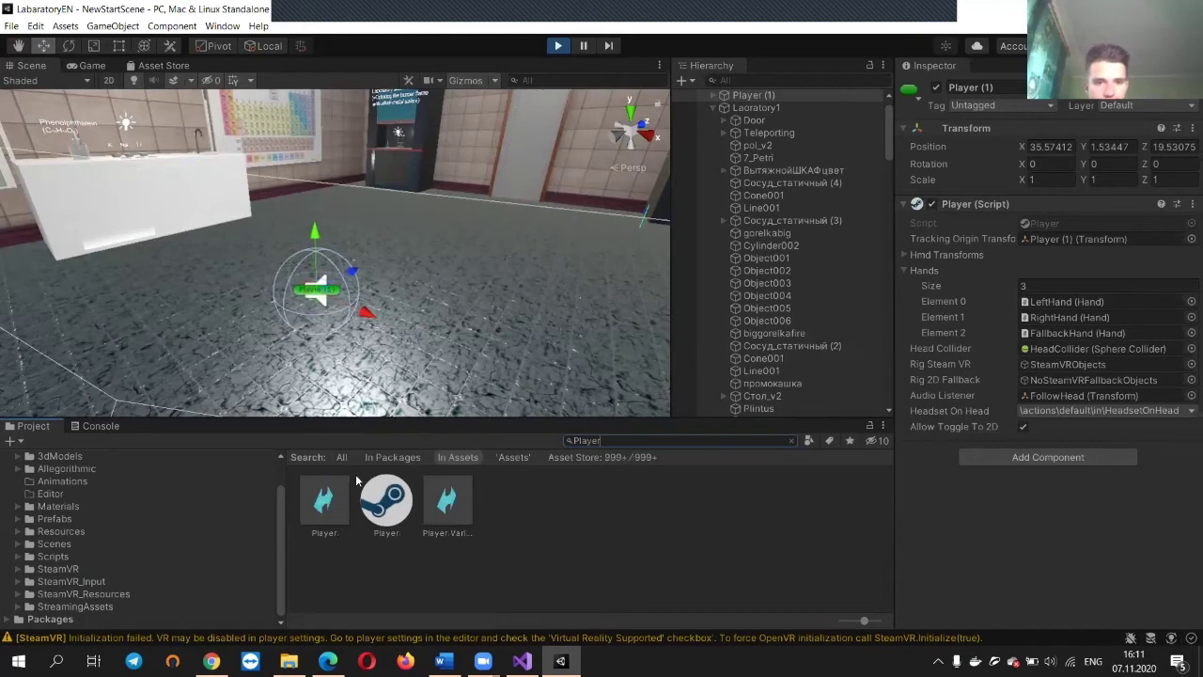
pyautogui.moveTo(480, 355); pyautogui.dragTo(402, 310, button='right')
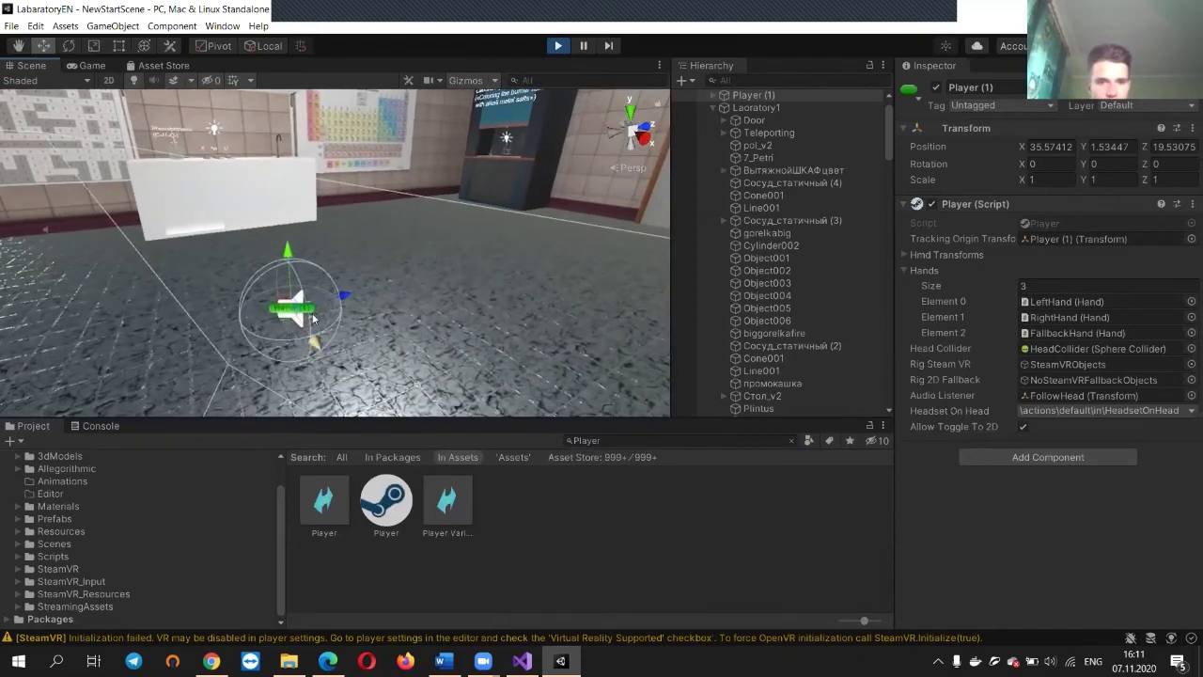
pyautogui.click(381, 510)
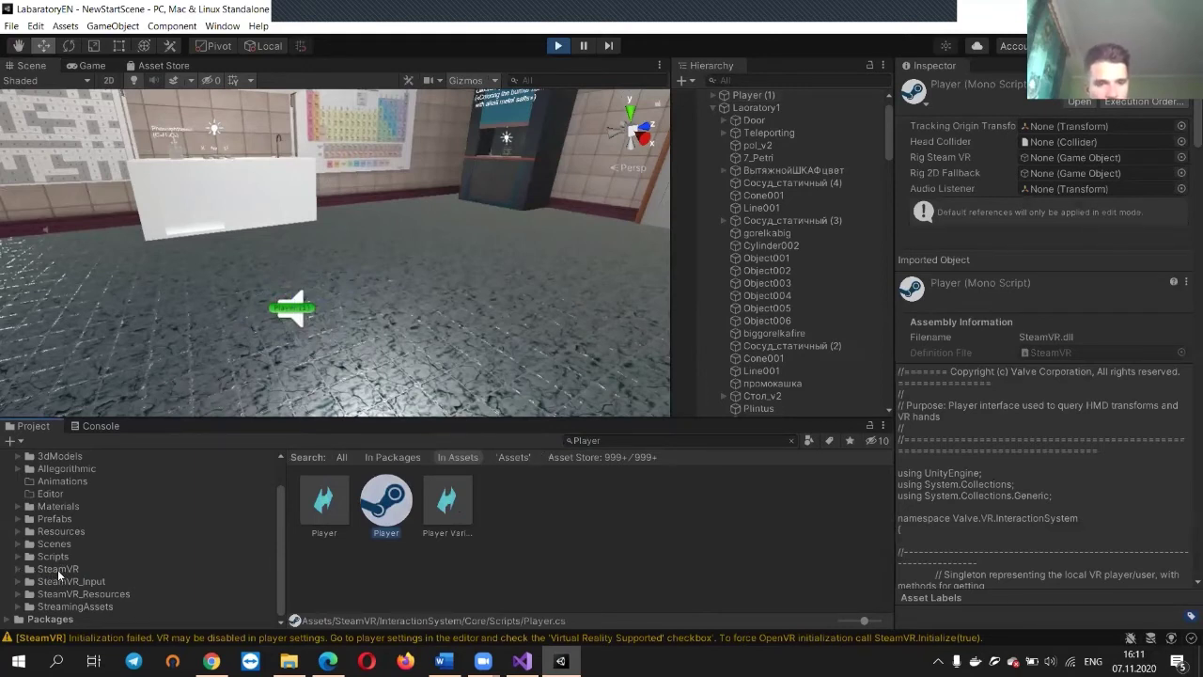
# Open the SteamVR folder and search for "Player" from there
pyautogui.click(57, 569)
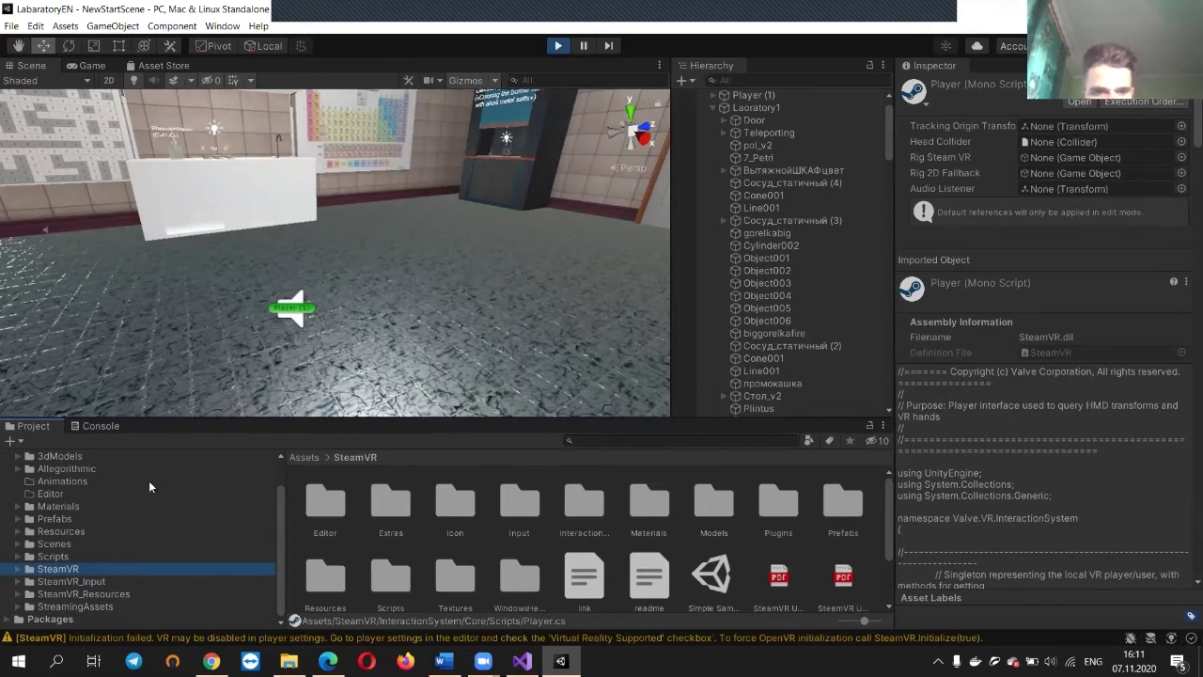
pyautogui.click(618, 438)
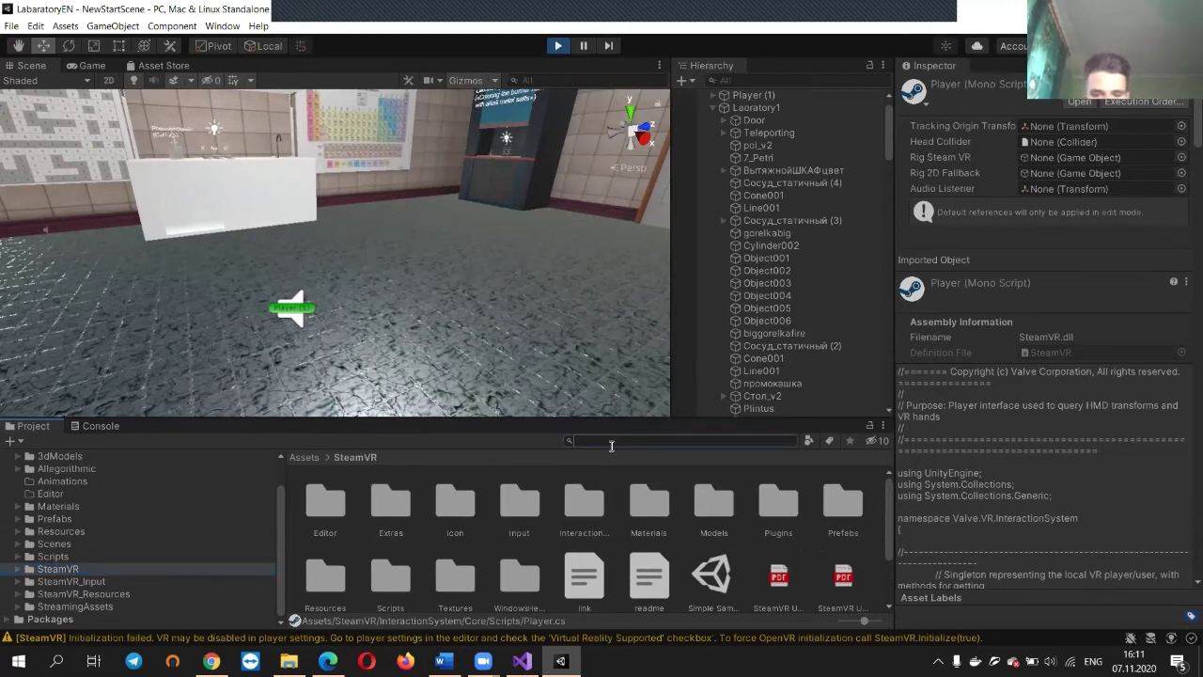
pyautogui.write('layer')
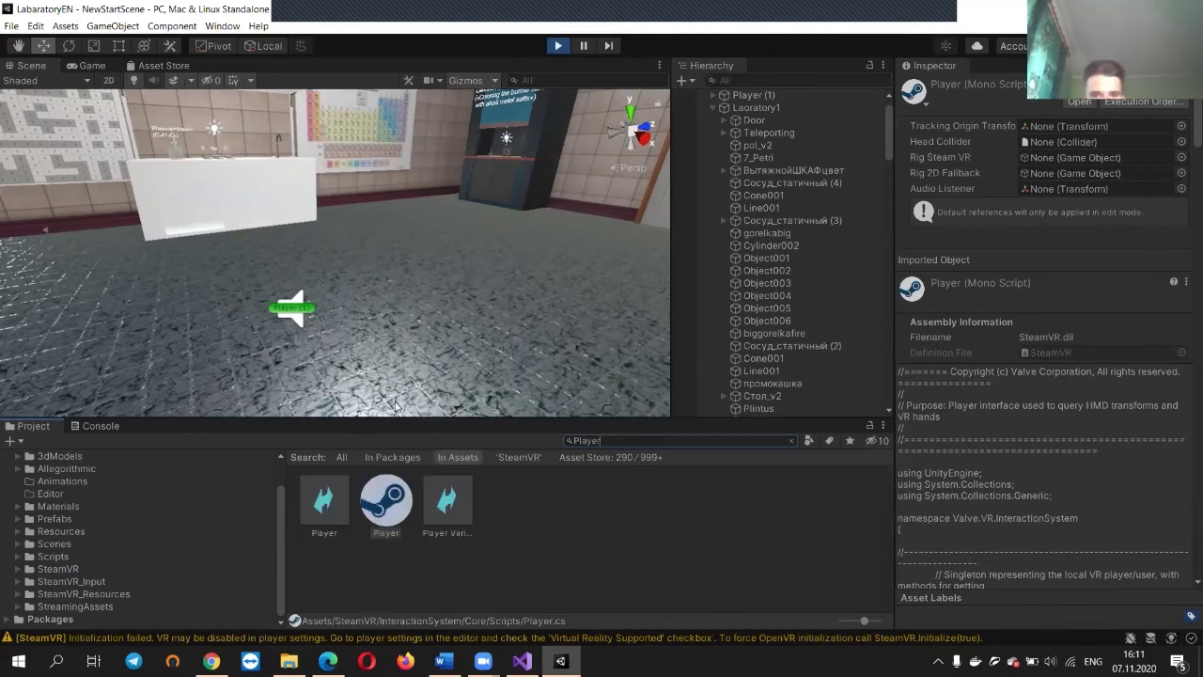
# Expand Player (1) and its SteamVRObjects child in the scene hierarchy, and inspect the BodyCollider and LeftHand components
pyautogui.click(309, 303)
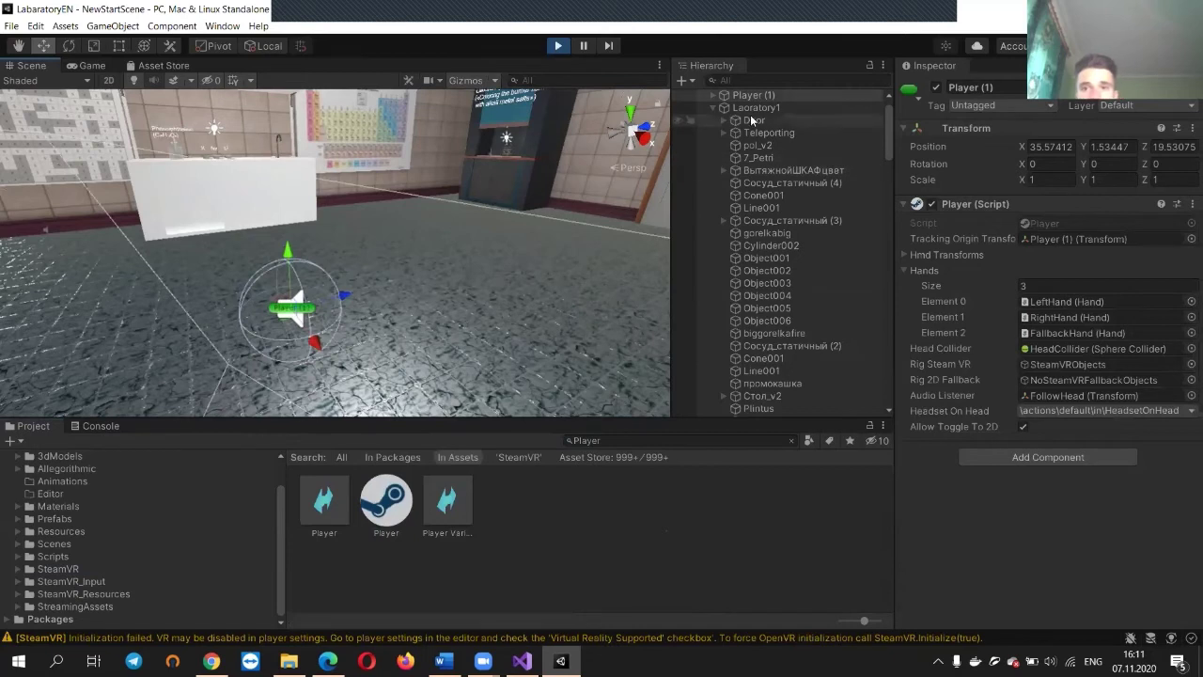
pyautogui.click(713, 96)
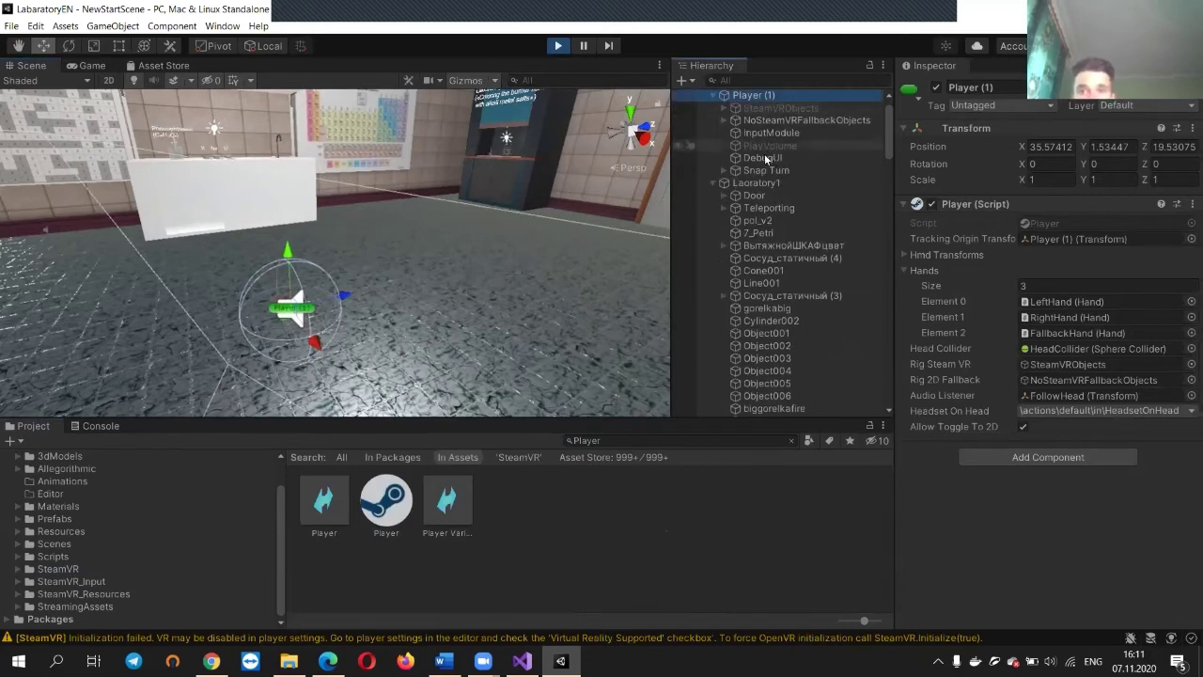
pyautogui.click(785, 110)
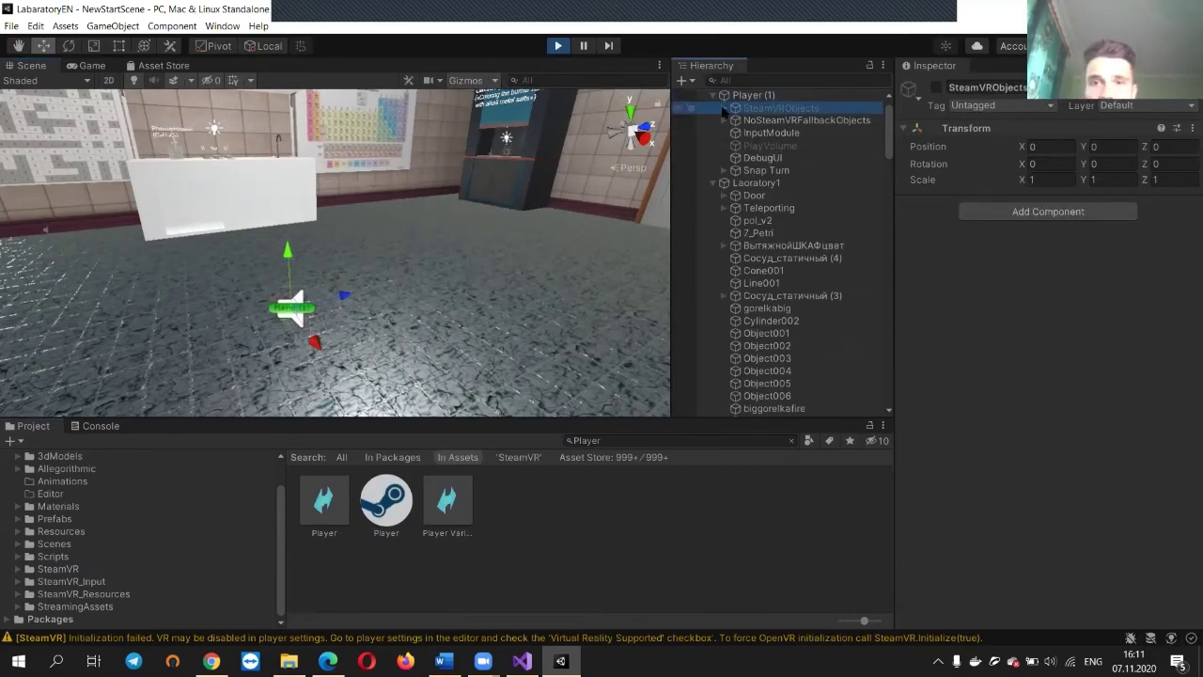
pyautogui.click(723, 109)
pyautogui.click(773, 122)
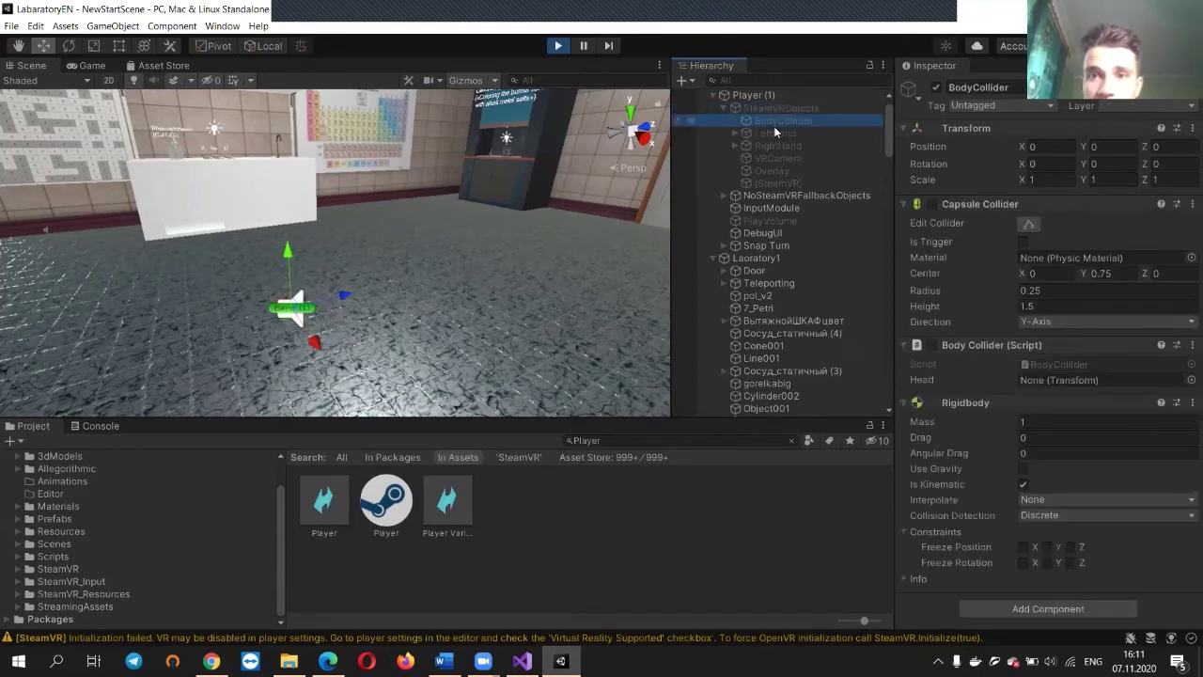
pyautogui.click(772, 132)
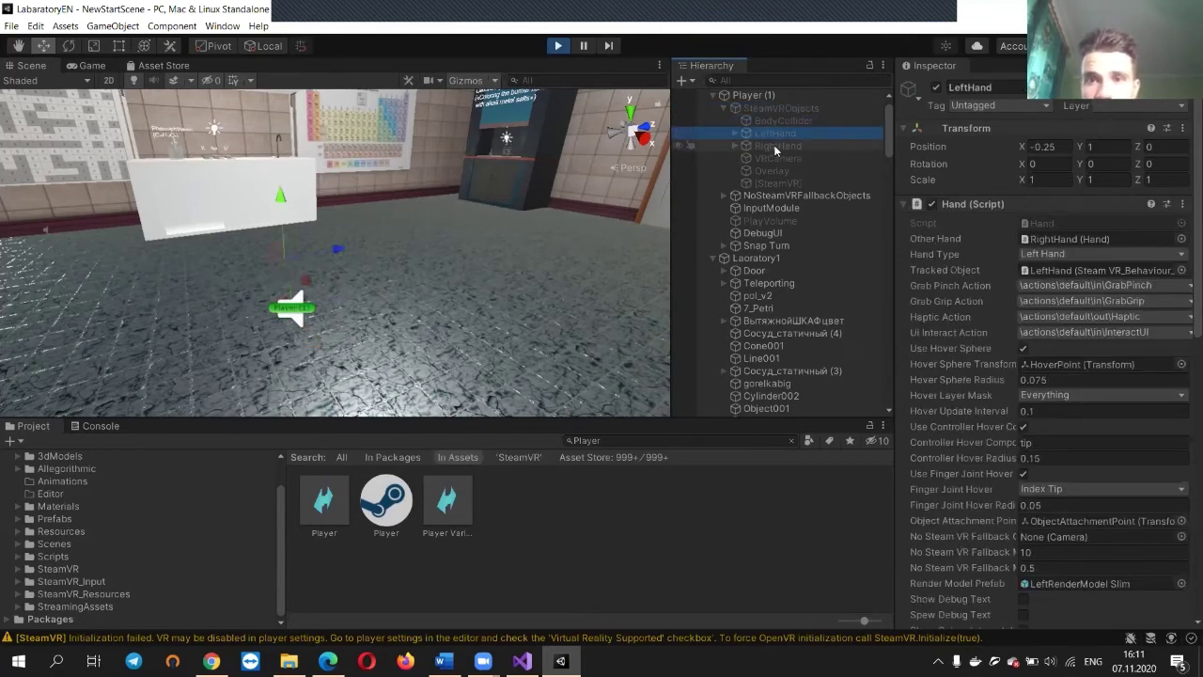
pyautogui.click(747, 122)
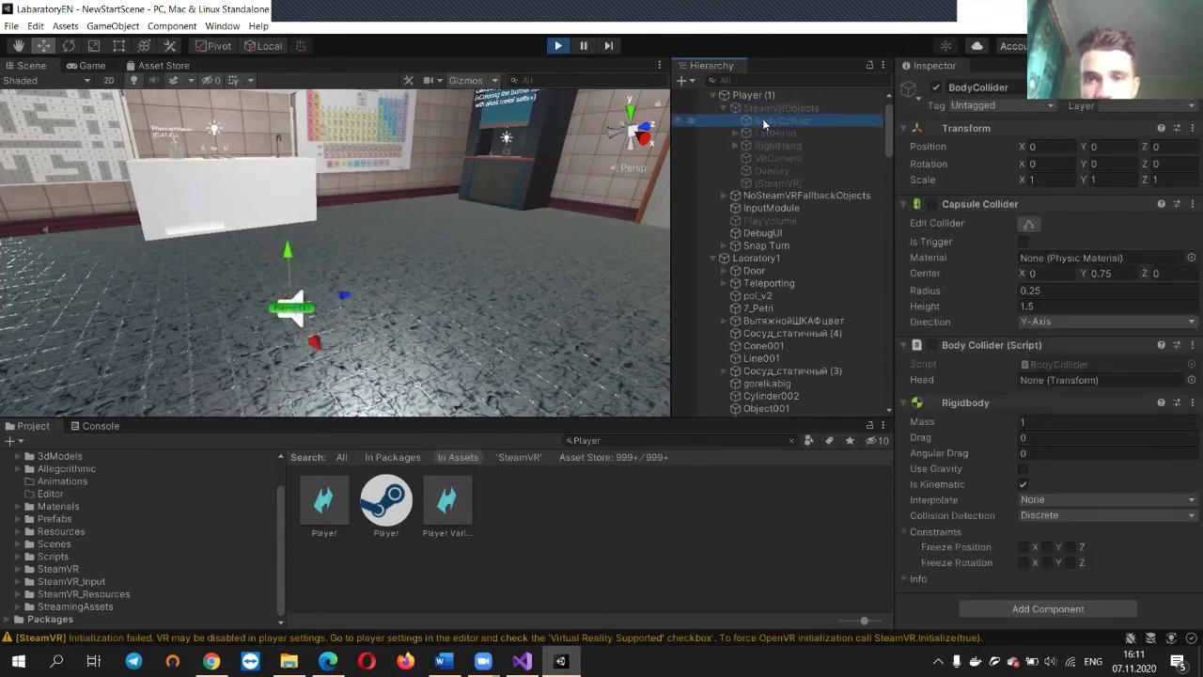
# Inspect the components of the LeftHand, RightHand and BodyCollider objects under Player (1)
pyautogui.click(763, 134)
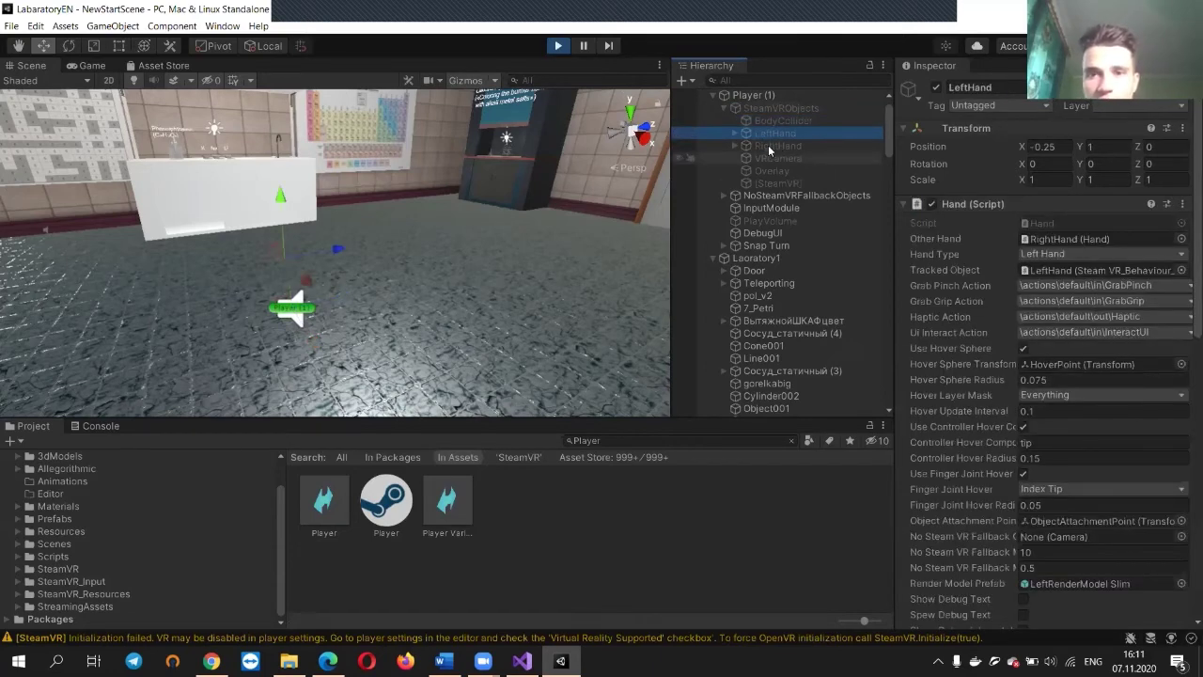
pyautogui.click(768, 146)
pyautogui.click(776, 122)
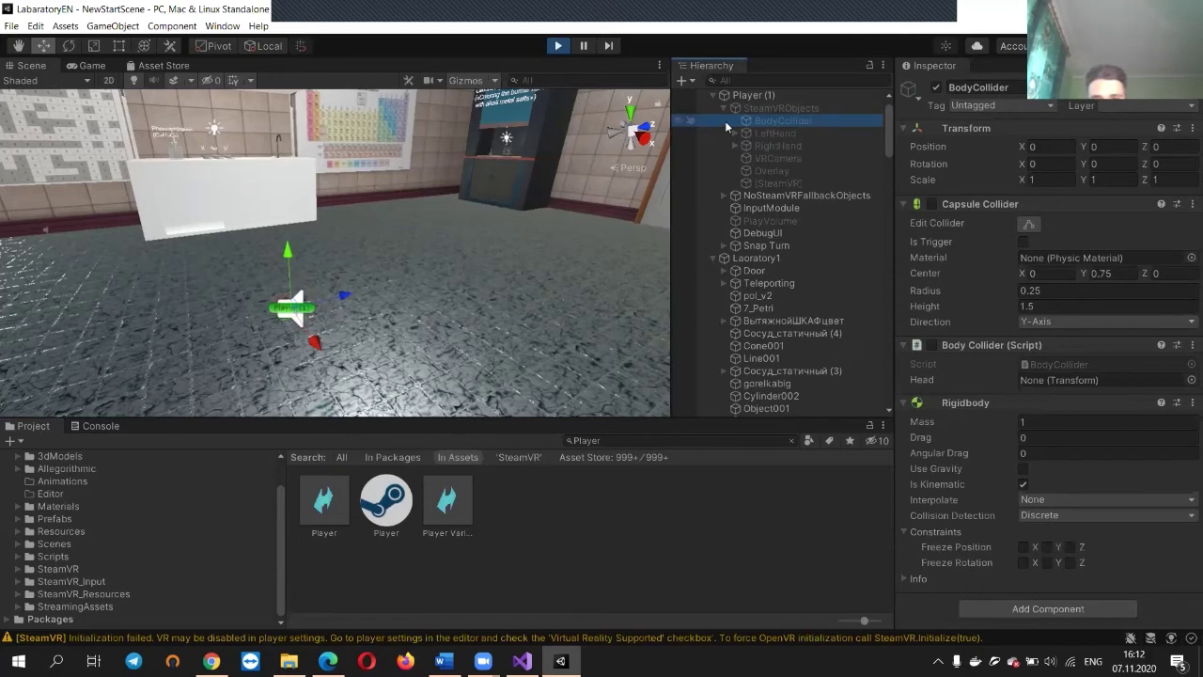
pyautogui.click(769, 133)
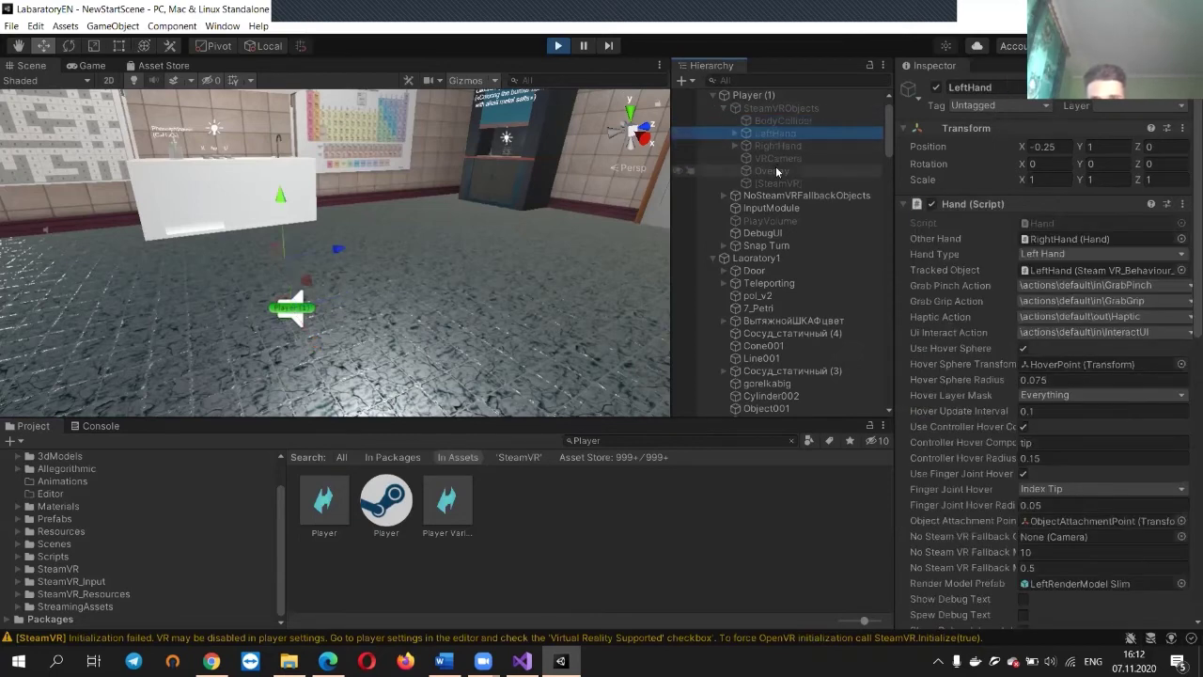
pyautogui.press('Down')
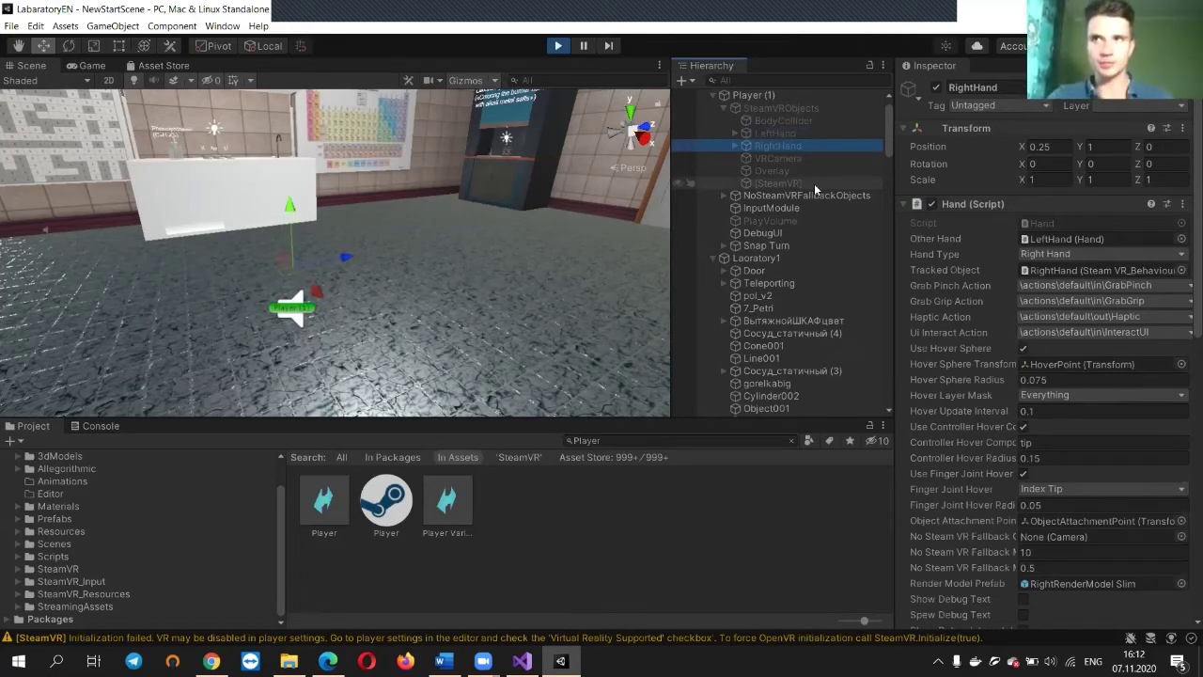
# Raise the RightHand object to a Y position of 1.56 and reselect Player (1)
pyautogui.moveTo(378, 252); pyautogui.dragTo(511, 253, button='right')
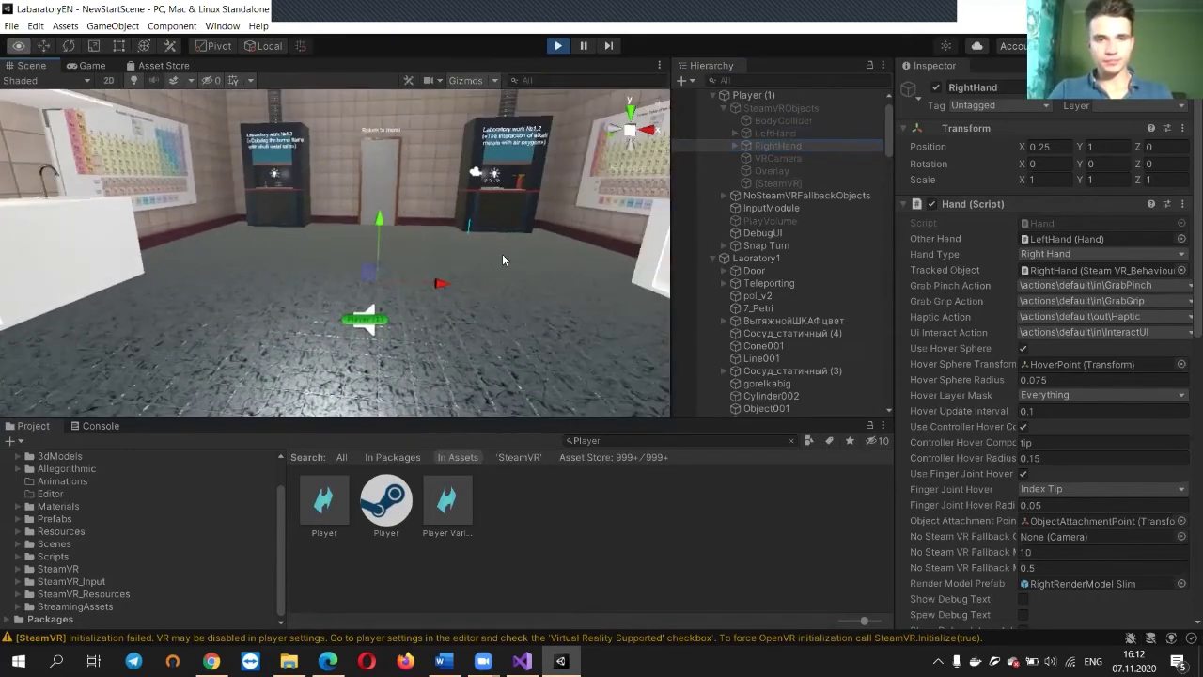
pyautogui.moveTo(380, 216); pyautogui.dragTo(380, 191)
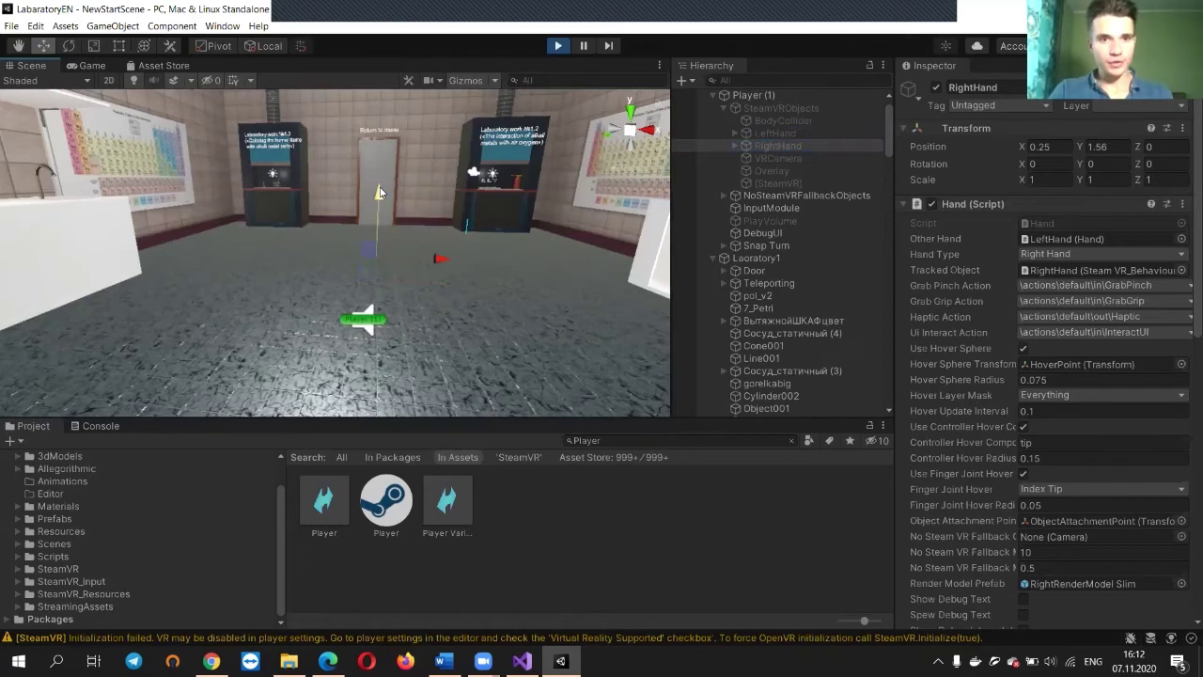
pyautogui.moveTo(491, 276); pyautogui.dragTo(474, 313, button='right')
pyautogui.click(378, 320)
# Search the project assets for "Teleporting"
pyautogui.moveTo(462, 269); pyautogui.dragTo(1189, 199, button='right')
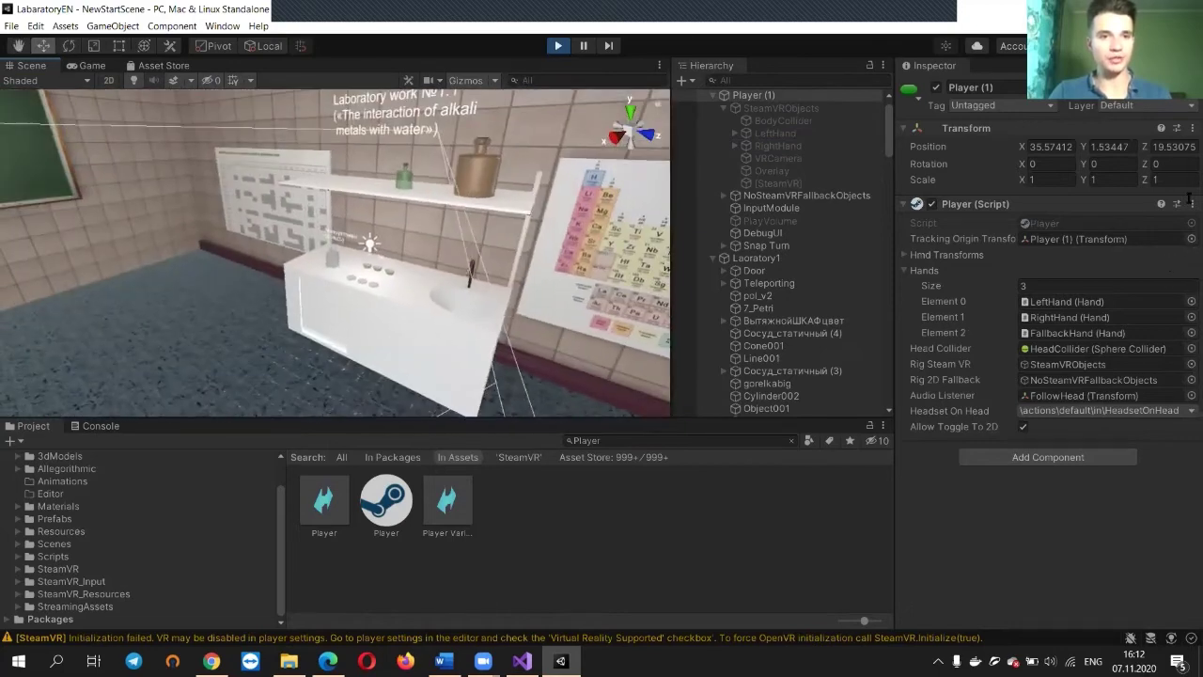
pyautogui.moveTo(584, 178); pyautogui.dragTo(902, 192, button='right')
pyautogui.hotkey('ctrl', 'f')
pyautogui.press('BackSpace')
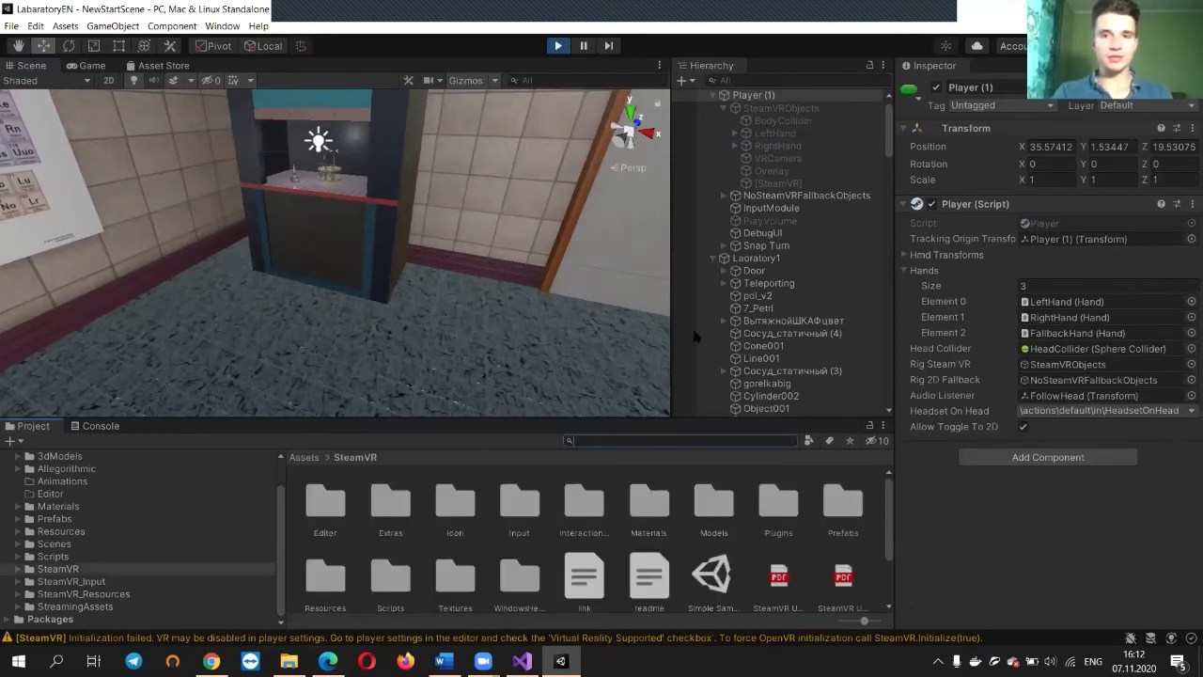
pyautogui.write('T')
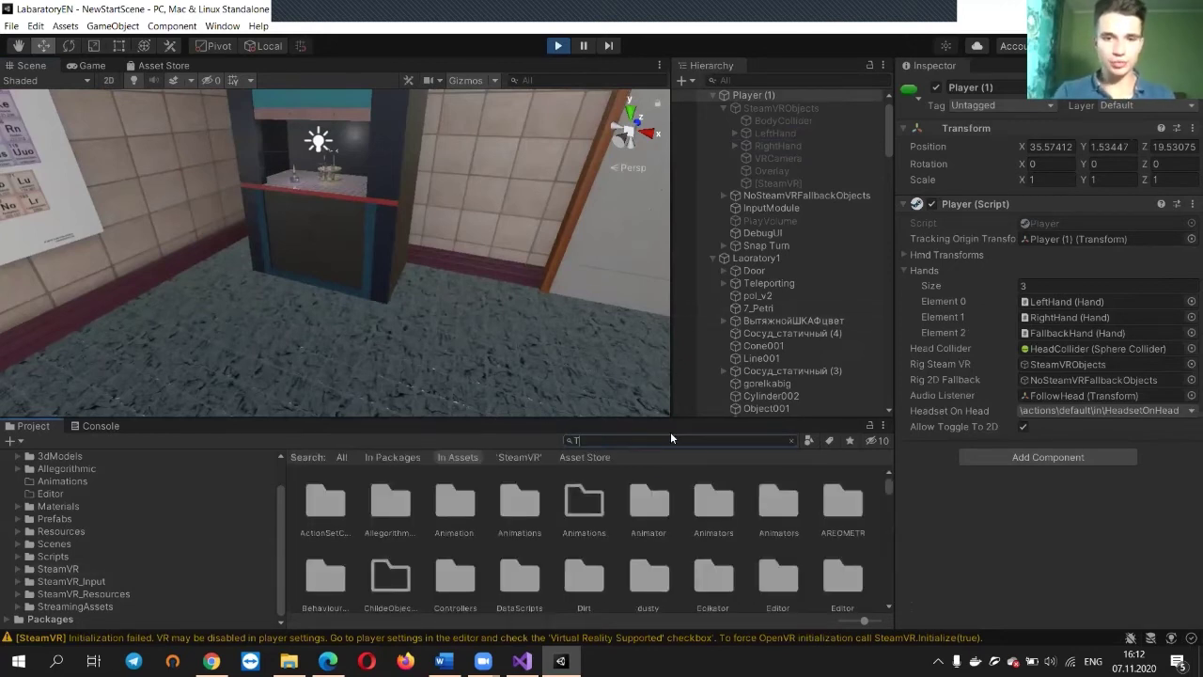
pyautogui.write('eleport')
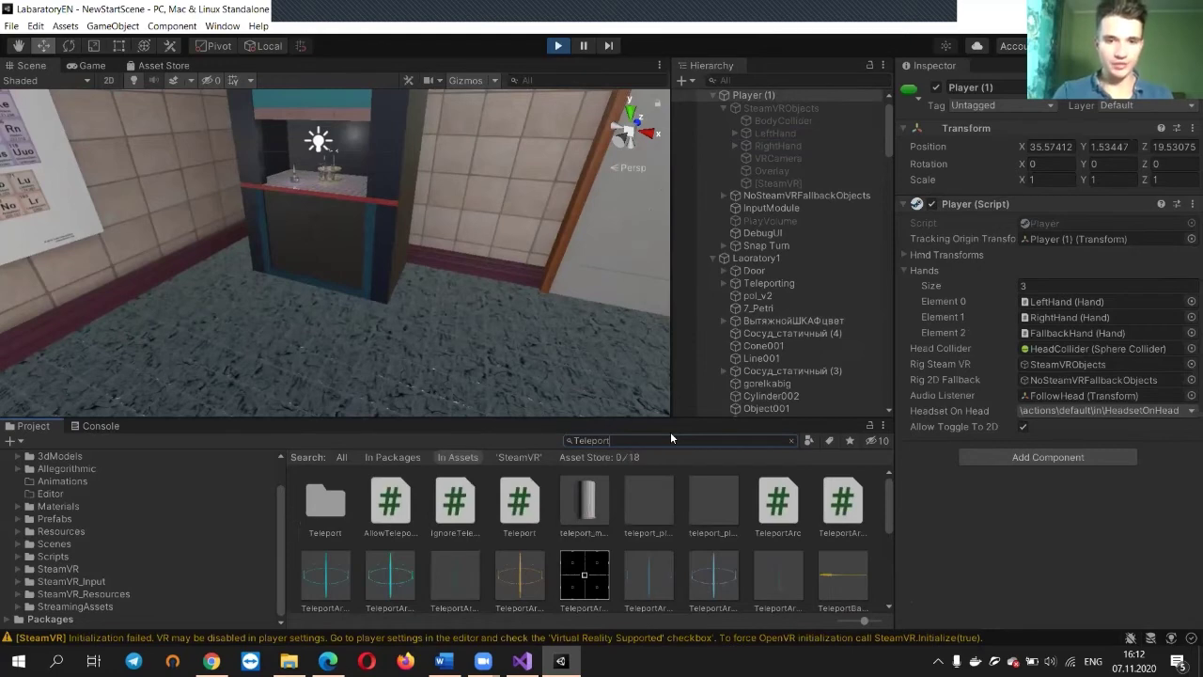
pyautogui.write('ing')
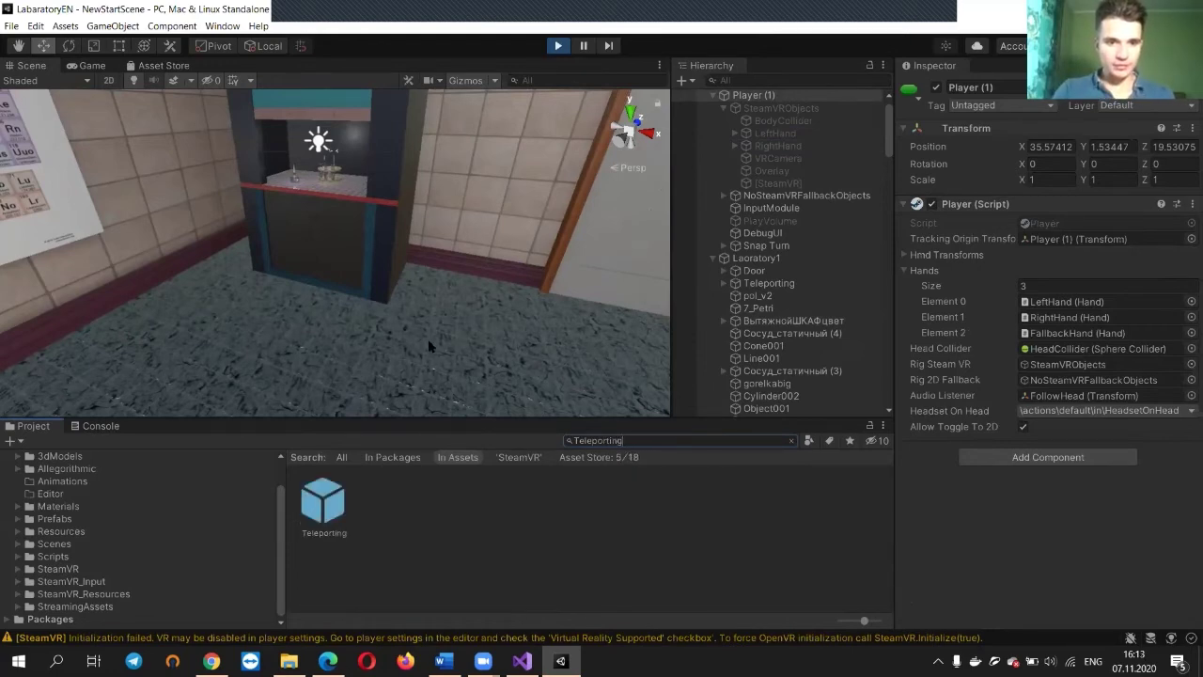
# Place the Teleporting prefab on the classroom floor in the corner near the chalkboard and focus on it
pyautogui.moveTo(430, 347); pyautogui.dragTo(84, 311, button='right')
pyautogui.moveTo(332, 506)
pyautogui.mouseDown()
pyautogui.moveTo(335, 290)
pyautogui.moveTo(306, 256)
pyautogui.mouseUp()
pyautogui.moveTo(564, 322)
pyautogui.mouseDown(button='right')
pyautogui.moveTo(188, 236)
pyautogui.moveTo(193, 276)
pyautogui.mouseUp(button='right')
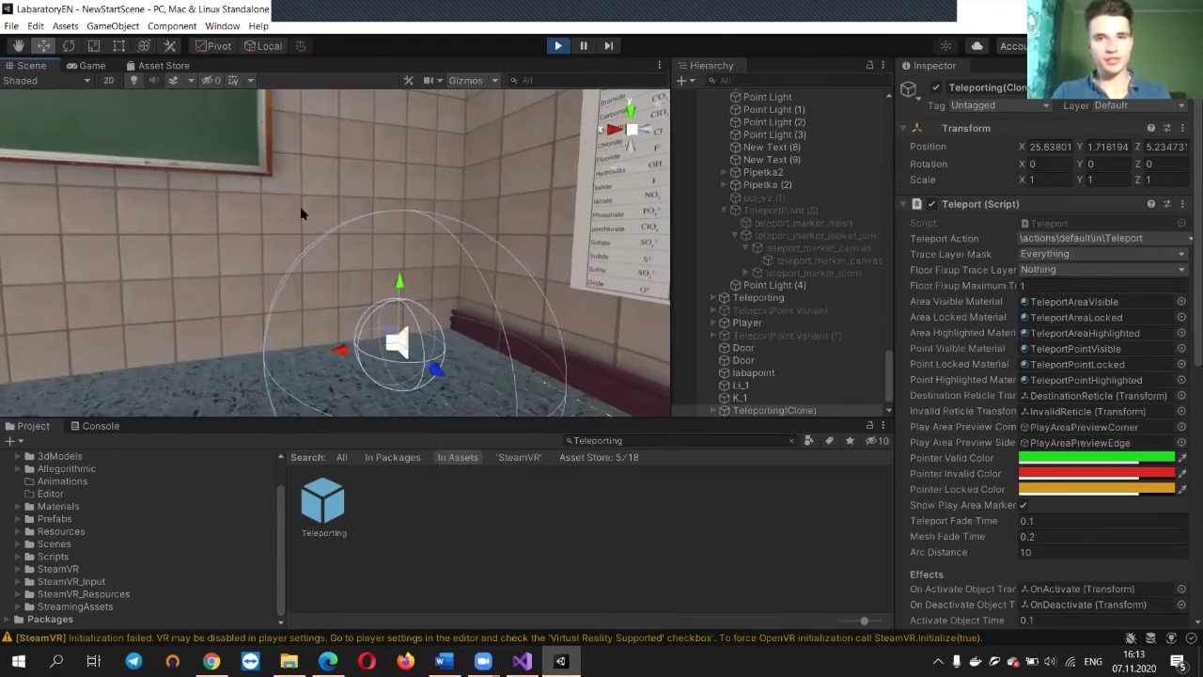
pyautogui.moveTo(455, 169); pyautogui.dragTo(752, 199, button='right')
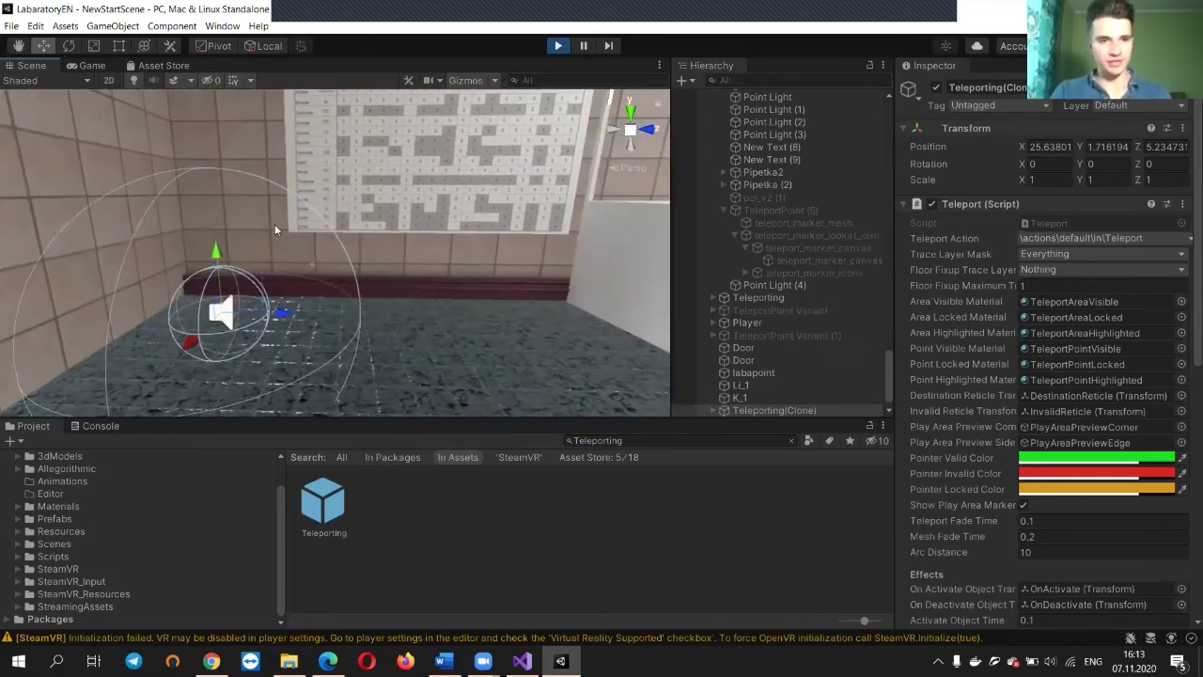
pyautogui.moveTo(324, 237); pyautogui.dragTo(666, 154, button='right')
pyautogui.press('f')
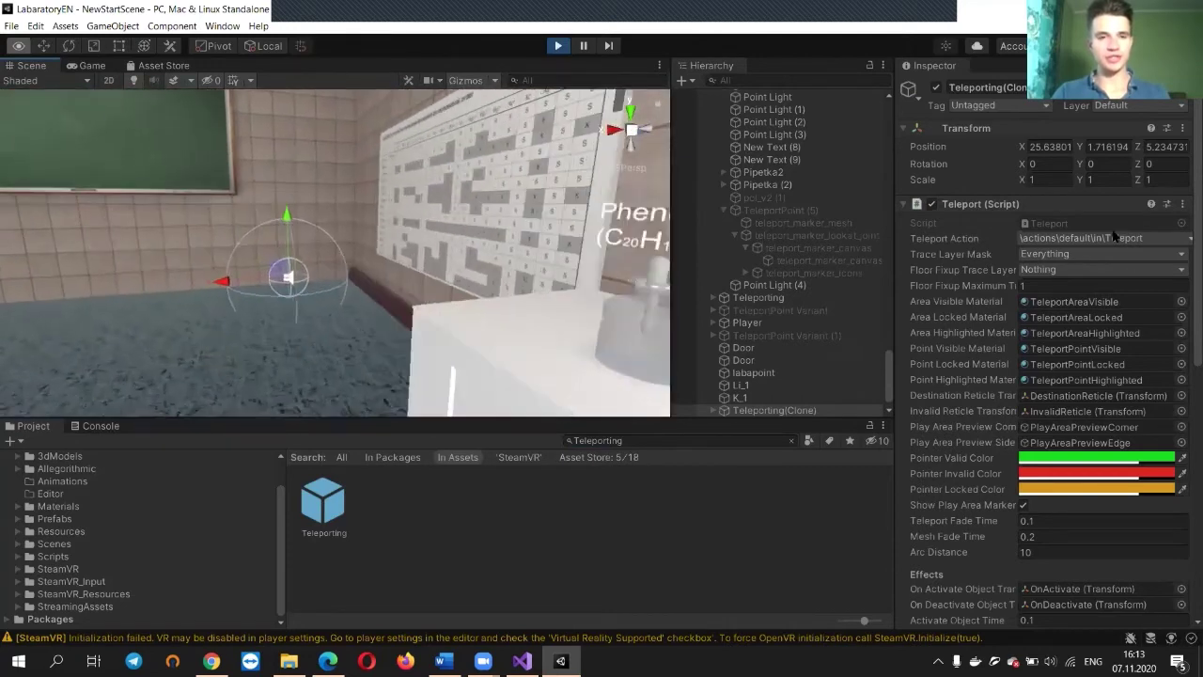
# Review the input actions available for the Teleport Action of the placed Teleport script
pyautogui.click(1158, 238)
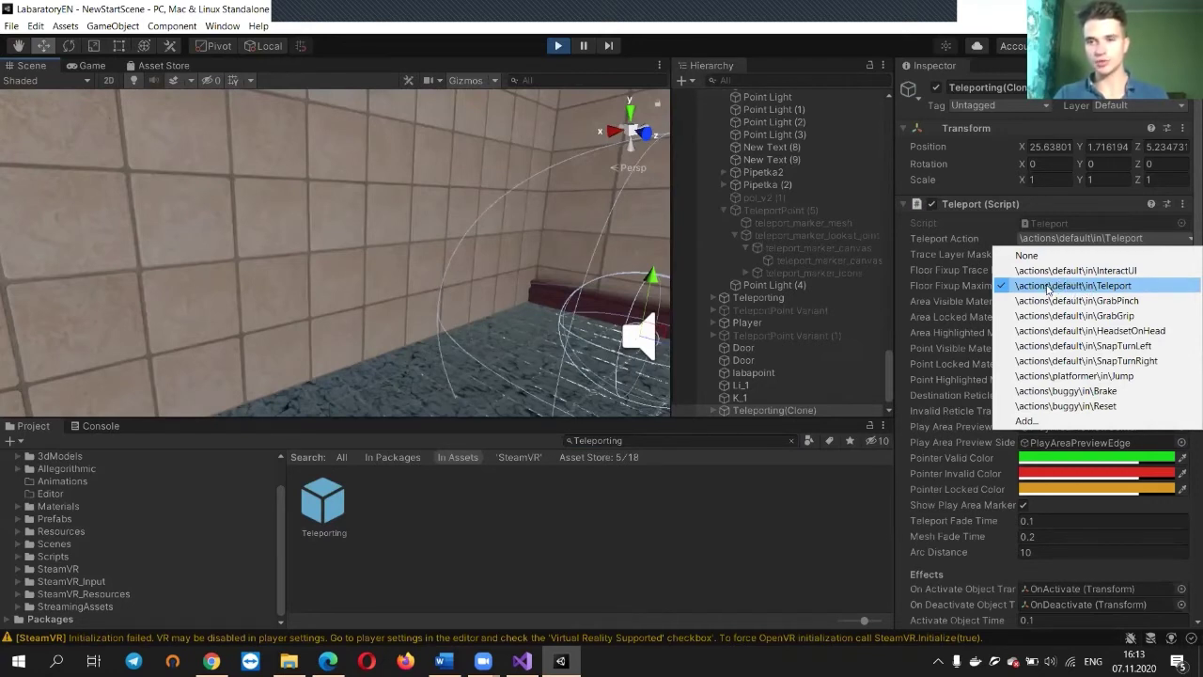
pyautogui.click(225, 26)
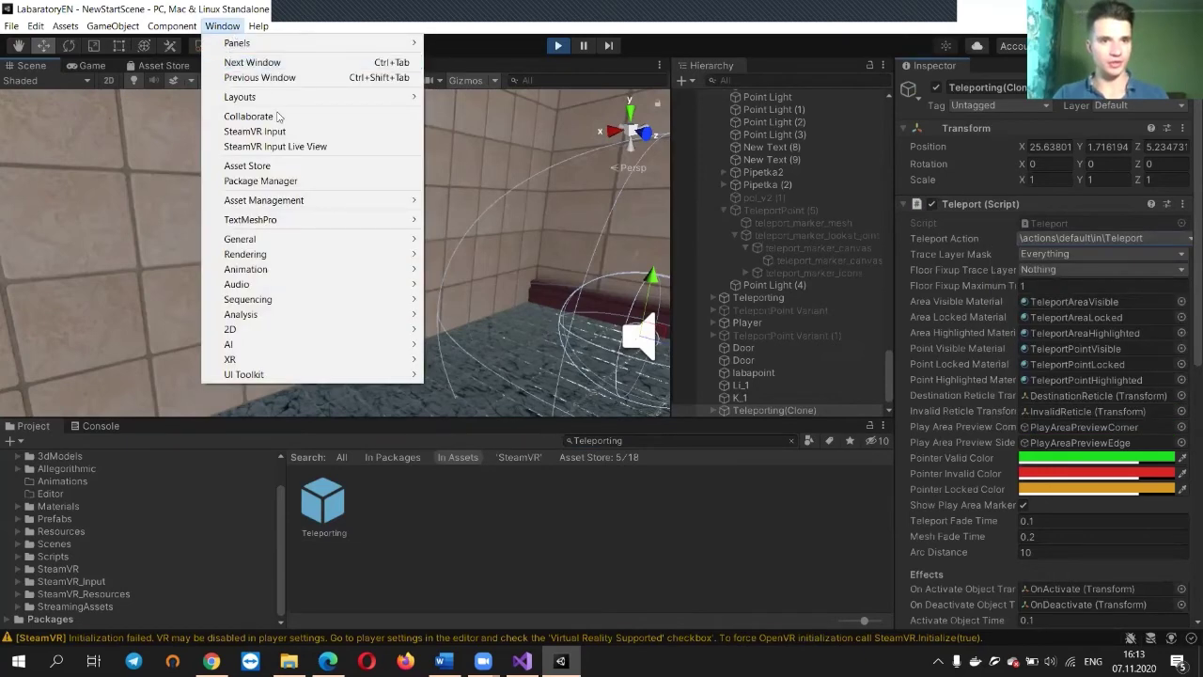
pyautogui.click(1108, 236)
pyautogui.click(1108, 238)
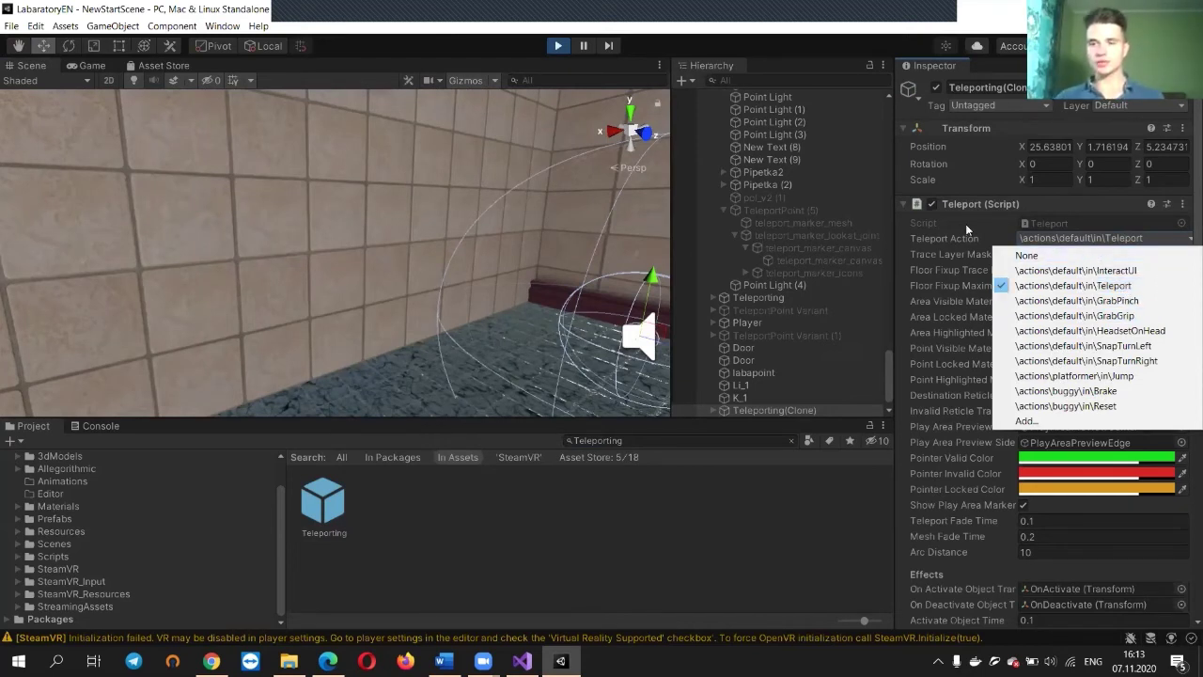
pyautogui.click(1064, 239)
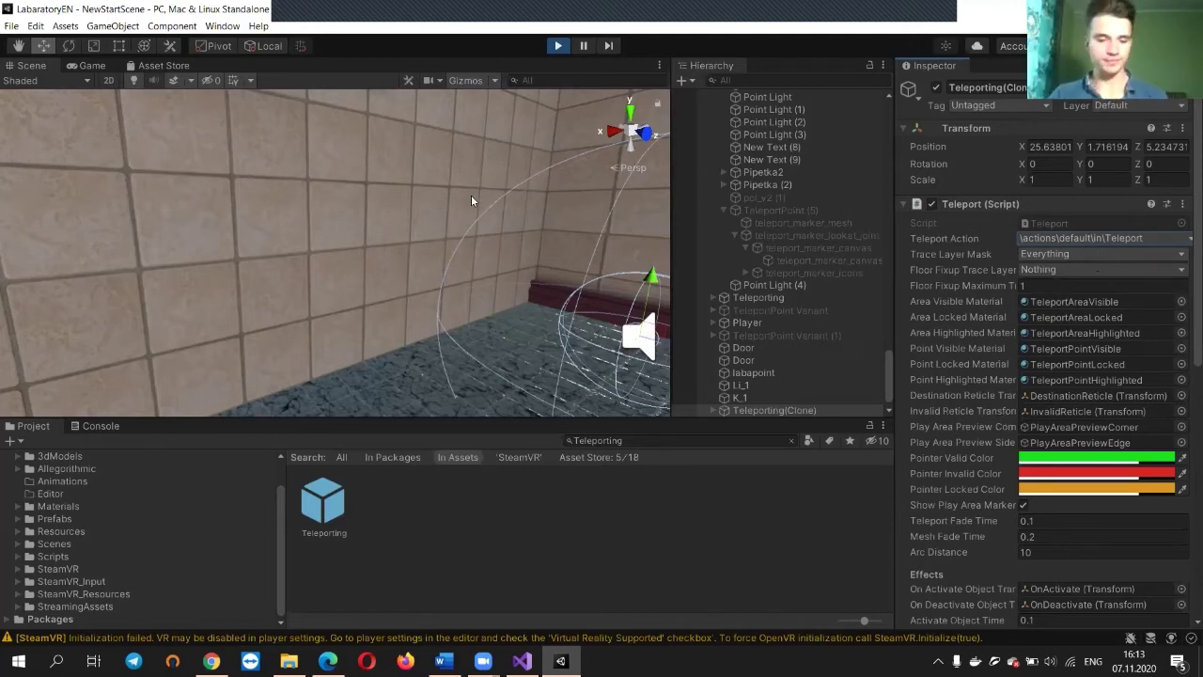
# Look around the classroom between the placed teleporting object, the player, the laboratory stands and the Return to menu door
pyautogui.press('s')
pyautogui.moveTo(442, 244); pyautogui.dragTo(860, 282, button='right')
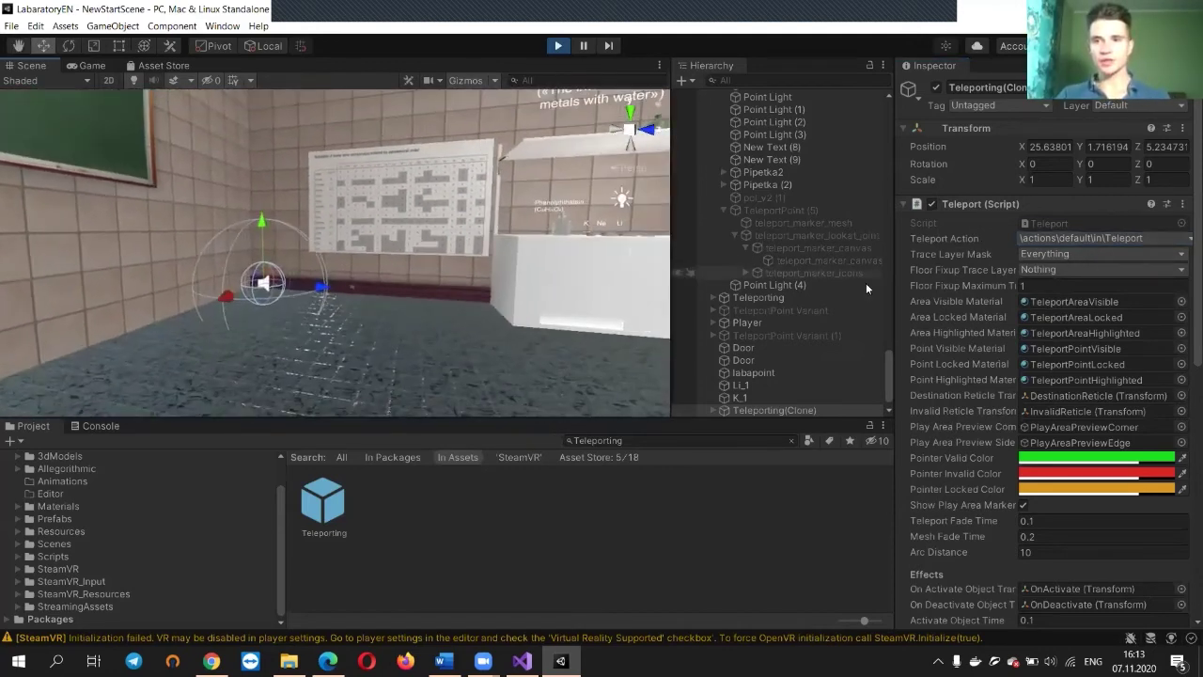
pyautogui.moveTo(526, 246); pyautogui.dragTo(950, 222, button='right')
pyautogui.press('w')
pyautogui.moveTo(589, 227); pyautogui.dragTo(912, 221, button='right')
pyautogui.press('w')
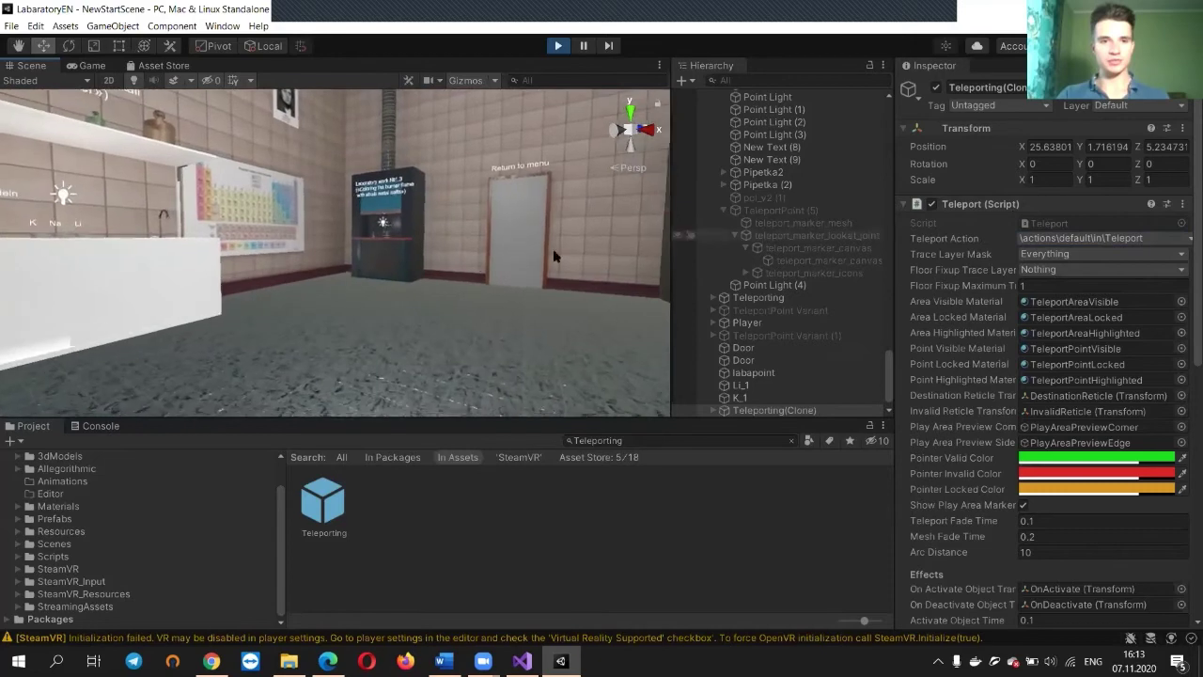
pyautogui.moveTo(479, 262); pyautogui.dragTo(827, 251, button='right')
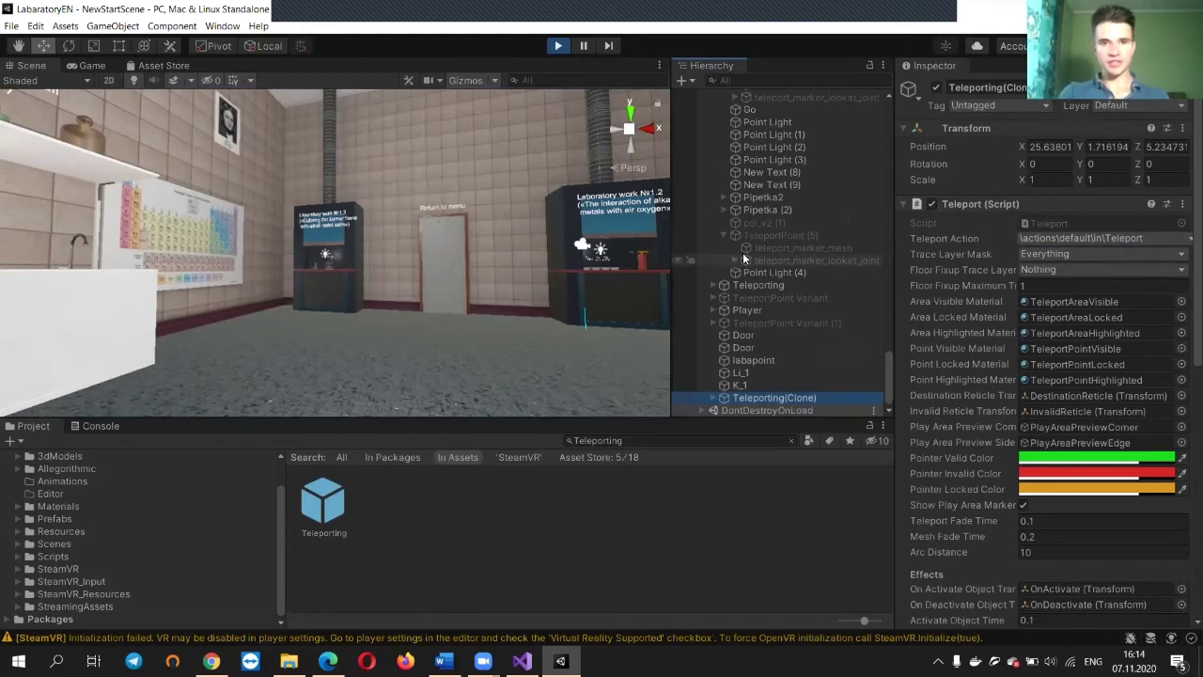
pyautogui.moveTo(355, 246); pyautogui.dragTo(472, 319, button='right')
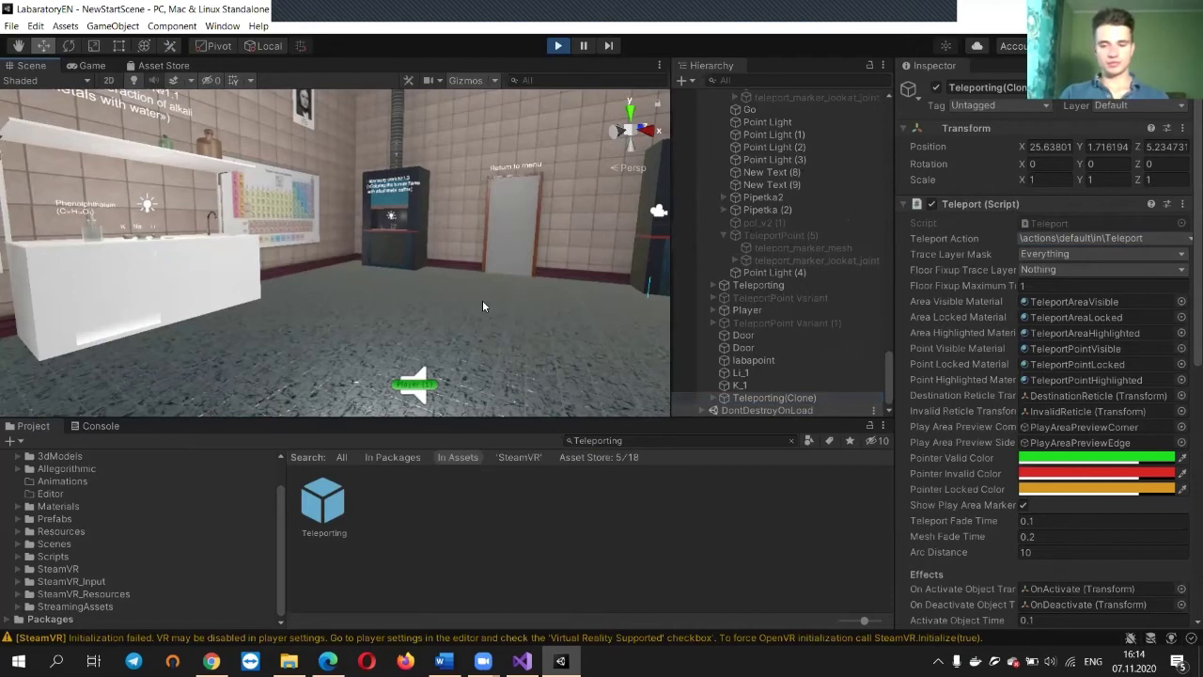
pyautogui.moveTo(499, 280); pyautogui.dragTo(75, 325, button='right')
pyautogui.moveTo(287, 314); pyautogui.dragTo(210, 314, button='right')
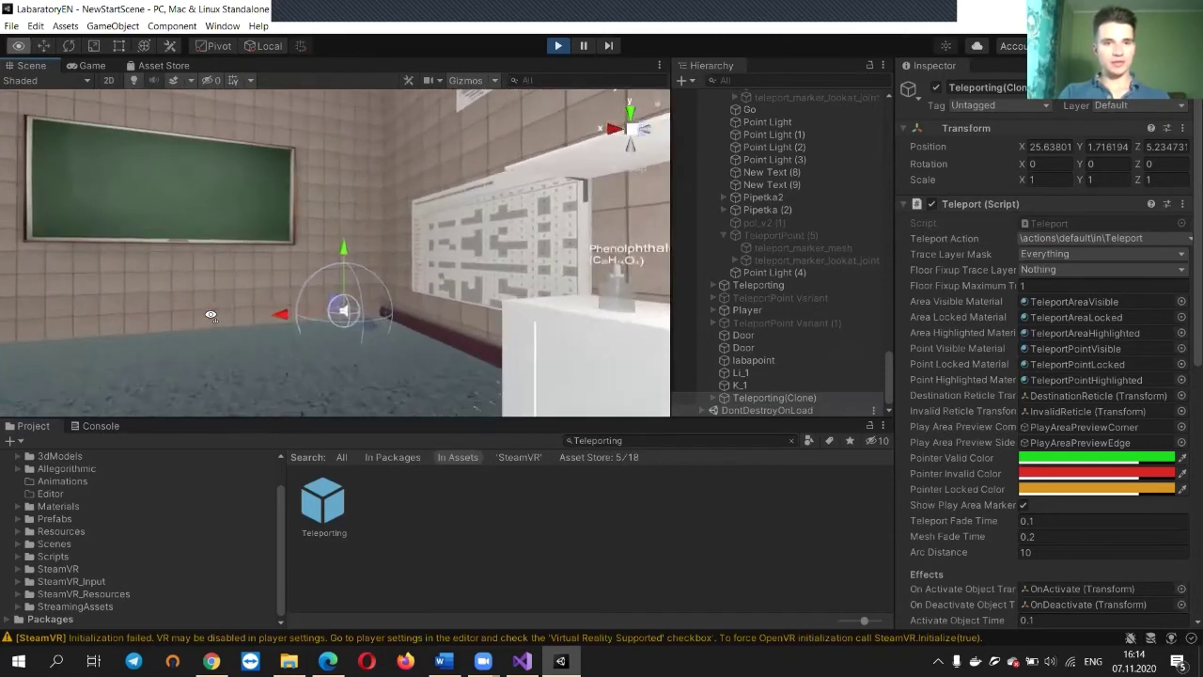
pyautogui.scroll(3, 373, 340)
# Search the assets for "teleport" and open the Prefabs folder inside the SteamVR Teleport folder
pyautogui.moveTo(398, 332); pyautogui.dragTo(898, 382, button='right')
pyautogui.click(609, 438)
pyautogui.press('BackSpace')
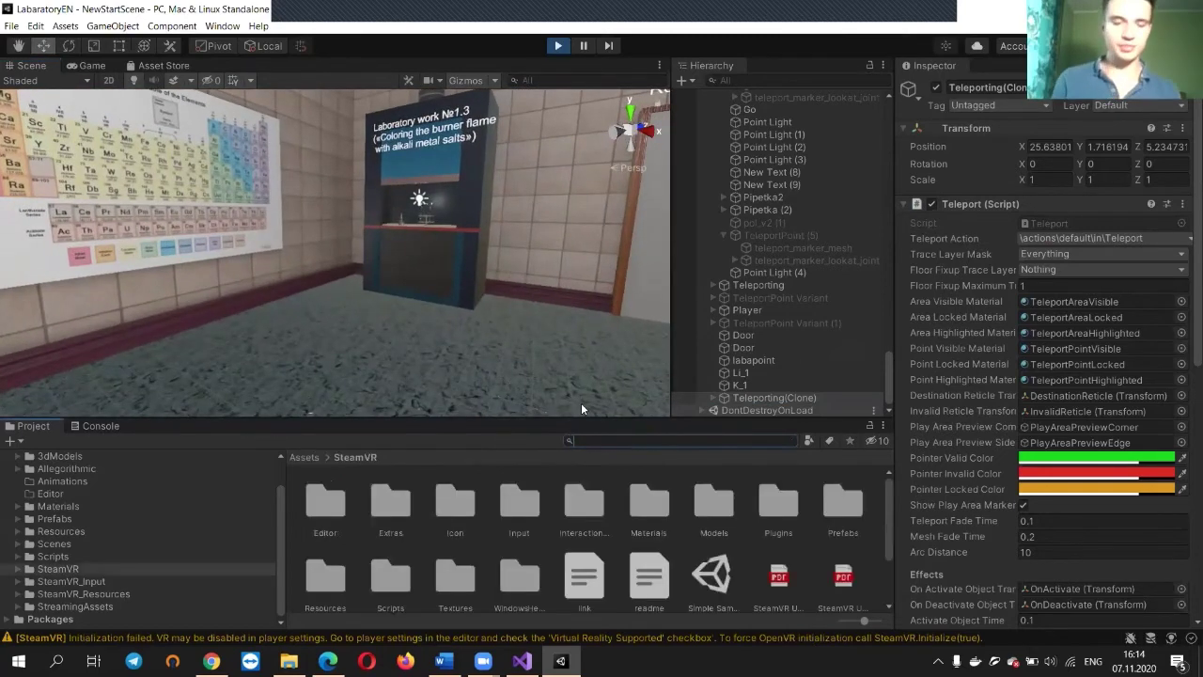
pyautogui.write('teleport')
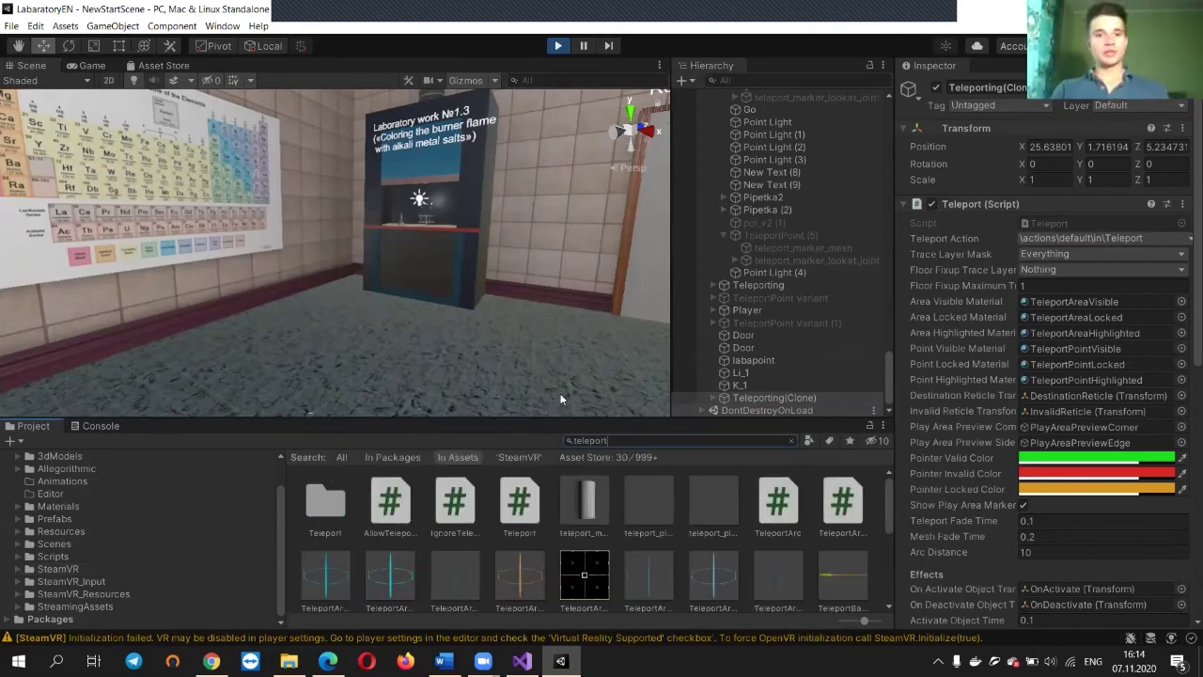
pyautogui.doubleClick(340, 502)
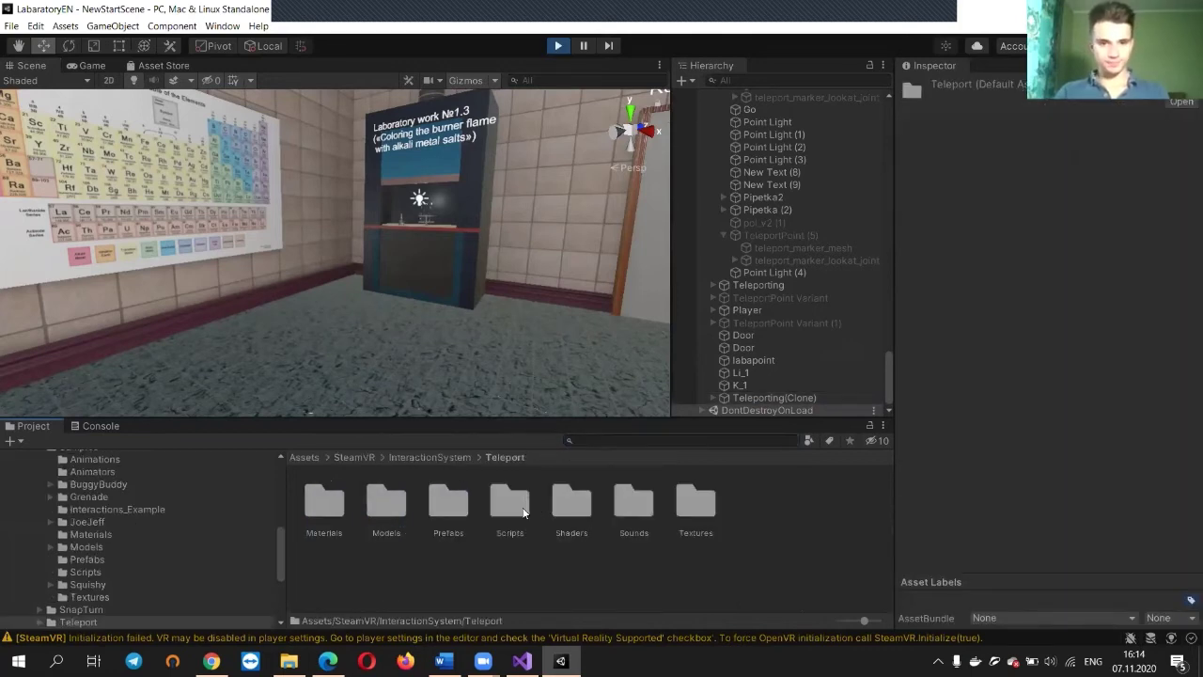
pyautogui.doubleClick(450, 505)
# Place a TeleportPoint prefab on the floor in front of the Laboratory work №1.3 stand
pyautogui.moveTo(397, 500); pyautogui.dragTo(402, 301)
pyautogui.moveTo(460, 326); pyautogui.dragTo(987, 405, button='right')
pyautogui.press('w')
pyautogui.scroll(-5, 499, 341)
pyautogui.moveTo(425, 266); pyautogui.dragTo(416, 295)
pyautogui.moveTo(424, 337); pyautogui.dragTo(430, 308)
# Scale the placed teleport point to 5 on the X, Y and Z axes
pyautogui.keyDown('alt'); pyautogui.moveTo(505, 288); pyautogui.dragTo(282, 282); pyautogui.keyUp('alt')
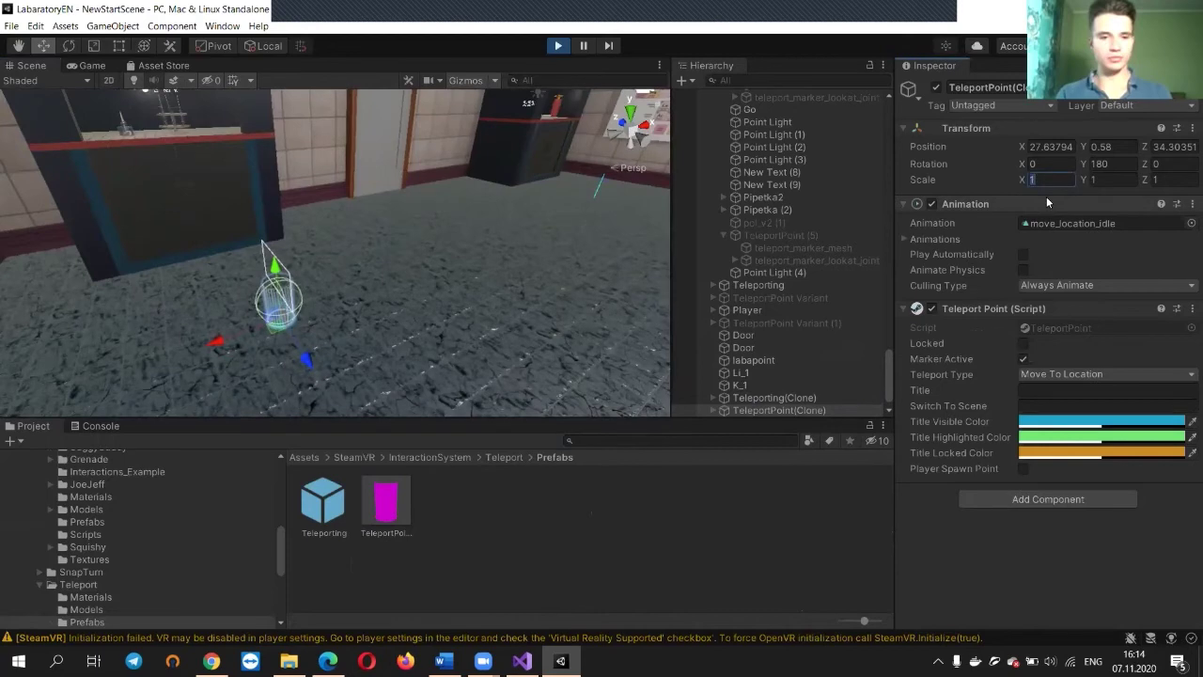
pyautogui.write('5')
pyautogui.press('Tab')
pyautogui.write('5')
pyautogui.press('Tab')
pyautogui.write('5')
pyautogui.press('Return')
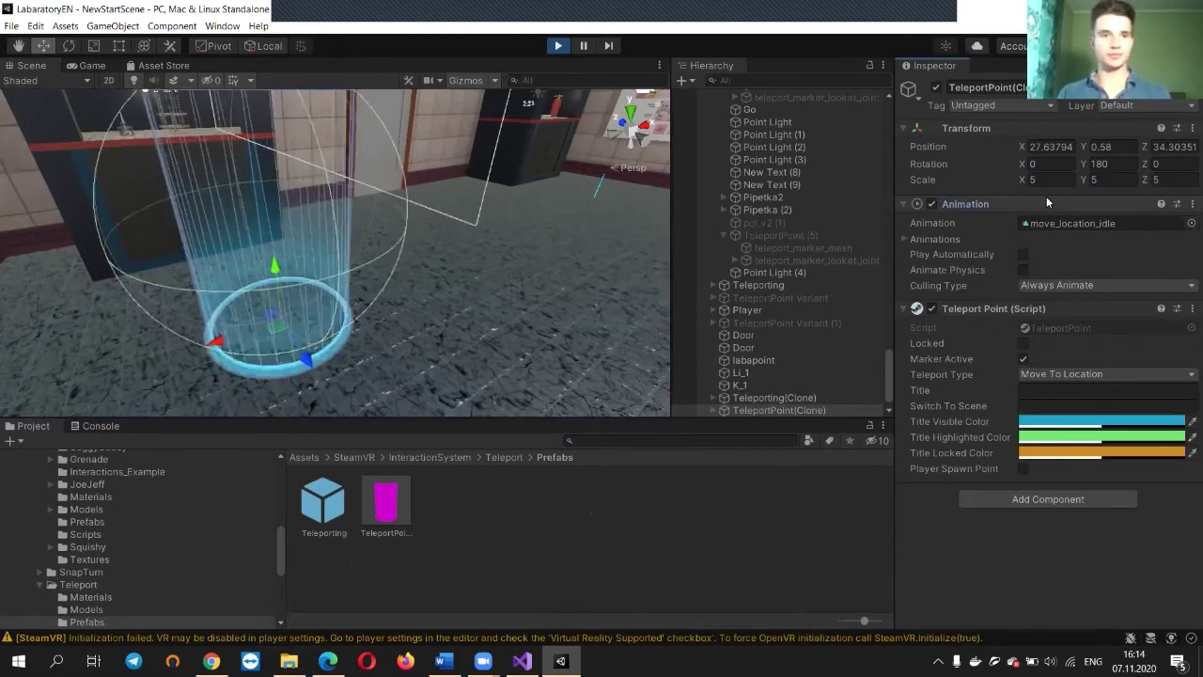
pyautogui.click(577, 102)
# Duplicate the teleport point's marker mesh and move the copy in front of the Laboratory work №1.2 stand
pyautogui.keyDown('alt'); pyautogui.moveTo(562, 272); pyautogui.dragTo(355, 219); pyautogui.keyUp('alt')
pyautogui.moveTo(355, 218); pyautogui.dragTo(322, 295, button='right')
pyautogui.click(322, 295)
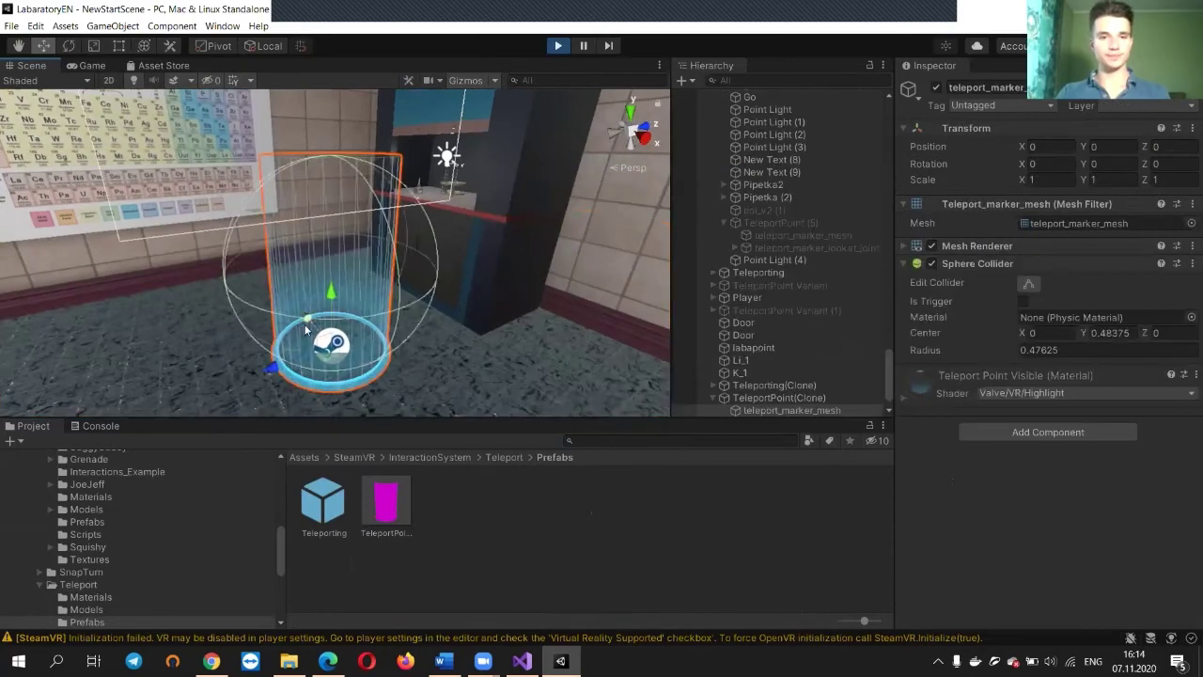
pyautogui.moveTo(305, 329); pyautogui.dragTo(315, 304)
pyautogui.moveTo(331, 299); pyautogui.dragTo(517, 320, button='right')
pyautogui.hotkey('ctrl', 'd')
pyautogui.moveTo(249, 272); pyautogui.dragTo(628, 287)
pyautogui.moveTo(437, 286); pyautogui.dragTo(522, 287, button='right')
pyautogui.press('d')
pyautogui.moveTo(445, 287); pyautogui.dragTo(491, 289)
pyautogui.moveTo(379, 314); pyautogui.dragTo(469, 312, button='right')
# Duplicate the marker mesh again and position the copy in front of the white Laboratory work №1.1 counter with the sink
pyautogui.click(13, 293)
pyautogui.hotkey('ctrl', 'd')
pyautogui.moveTo(347, 296); pyautogui.dragTo(113, 299, button='right')
pyautogui.moveTo(279, 288)
pyautogui.mouseDown()
pyautogui.moveTo(239, 325)
pyautogui.moveTo(244, 316)
pyautogui.mouseUp()
pyautogui.moveTo(244, 316); pyautogui.dragTo(135, 314, button='right')
pyautogui.press('s')
pyautogui.moveTo(307, 329); pyautogui.dragTo(282, 344)
pyautogui.moveTo(282, 346); pyautogui.dragTo(572, 341, button='right')
# Make a third copy of the marker mesh and move it in front of the white counter across the room
pyautogui.click(79, 226)
pyautogui.hotkey('ctrl', 'd')
pyautogui.moveTo(320, 279); pyautogui.dragTo(211, 279, button='right')
pyautogui.moveTo(248, 265); pyautogui.dragTo(144, 398)
pyautogui.moveTo(134, 336); pyautogui.dragTo(495, 344)
# Select Player (1), raise it to a Y position of 1.88 and lower it back towards the floor
pyautogui.moveTo(495, 344)
pyautogui.mouseDown(button='right')
pyautogui.moveTo(314, 269)
pyautogui.moveTo(253, 375)
pyautogui.moveTo(363, 322)
pyautogui.mouseUp(button='right')
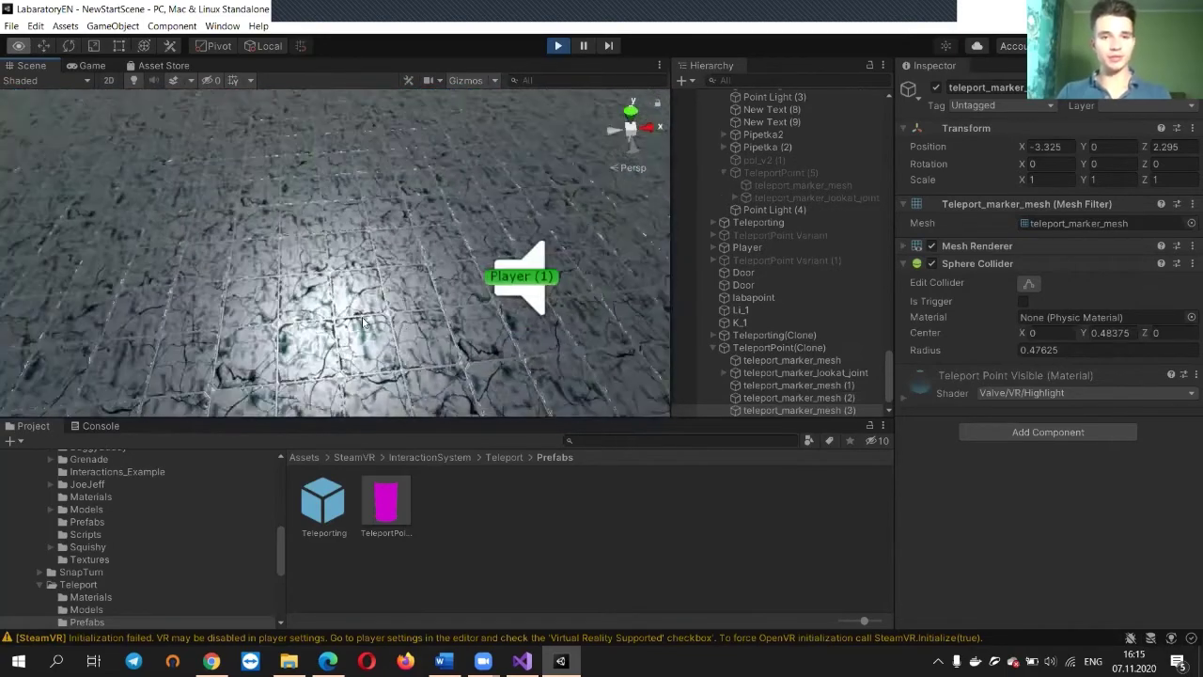
pyautogui.scroll(-5, 363, 323)
pyautogui.click(370, 295)
pyautogui.moveTo(423, 278); pyautogui.dragTo(299, 282, button='right')
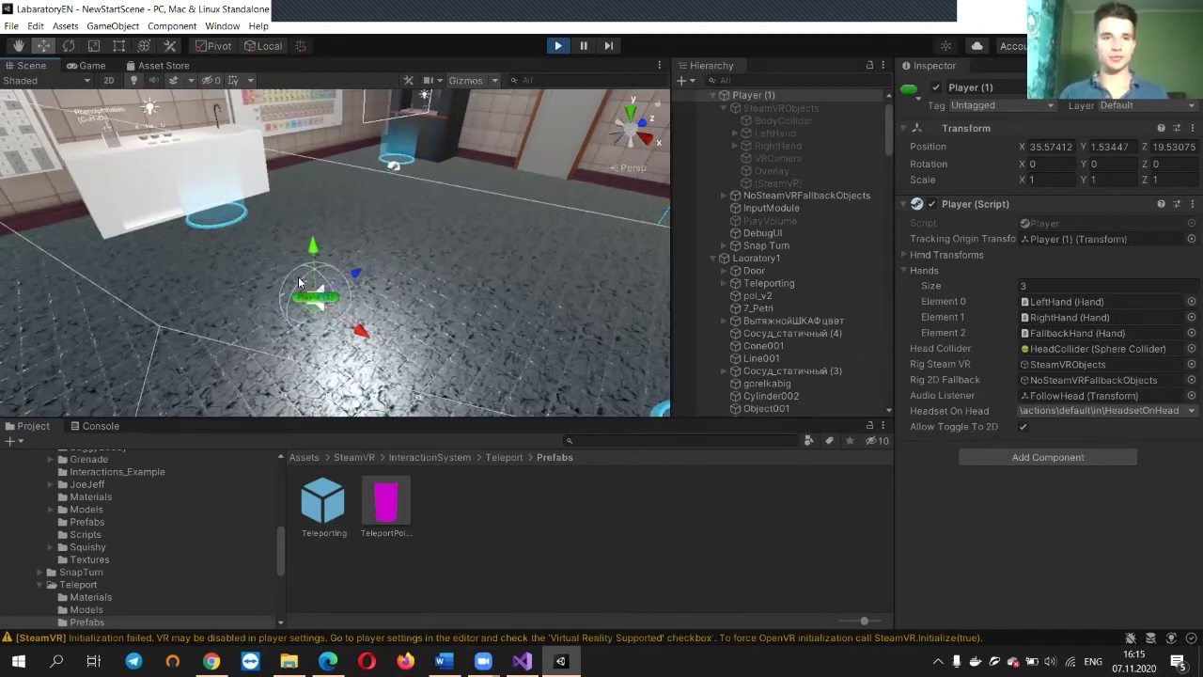
pyautogui.moveTo(312, 242); pyautogui.dragTo(324, 223)
pyautogui.moveTo(324, 220); pyautogui.dragTo(489, 303, button='right')
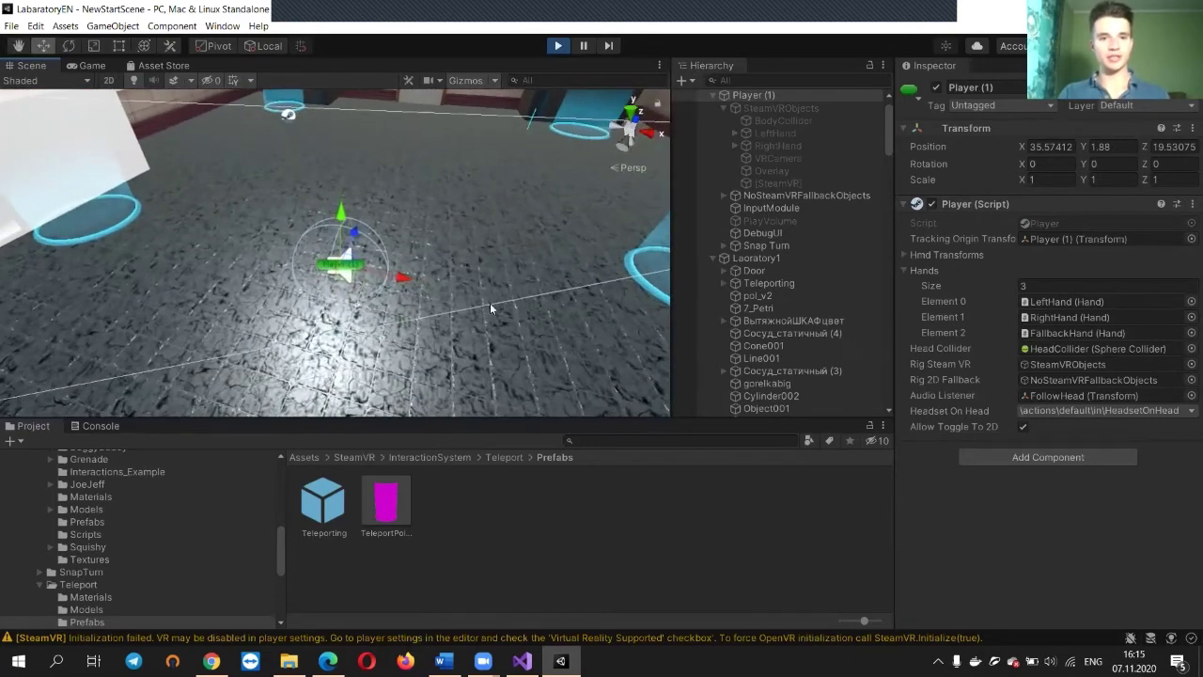
pyautogui.moveTo(341, 216); pyautogui.dragTo(342, 245)
# Examine the teleport markers in front of the laboratory stands and counters by selecting them one after another
pyautogui.moveTo(411, 236); pyautogui.dragTo(439, 48, button='right')
pyautogui.press('w')
pyautogui.keyDown('alt'); pyautogui.moveTo(438, 47); pyautogui.dragTo(750, 67); pyautogui.keyUp('alt')
pyautogui.press('s')
pyautogui.moveTo(750, 72); pyautogui.dragTo(517, 151, button='right')
pyautogui.keyDown('alt'); pyautogui.moveTo(516, 151); pyautogui.dragTo(466, 238); pyautogui.keyUp('alt')
pyautogui.click(307, 280)
pyautogui.press('w')
pyautogui.moveTo(465, 237); pyautogui.dragTo(503, 247, button='right')
pyautogui.click(423, 267)
pyautogui.press('w')
pyautogui.moveTo(423, 267); pyautogui.dragTo(757, 249, button='right')
pyautogui.click(536, 287)
pyautogui.moveTo(536, 287); pyautogui.dragTo(653, 331, button='right')
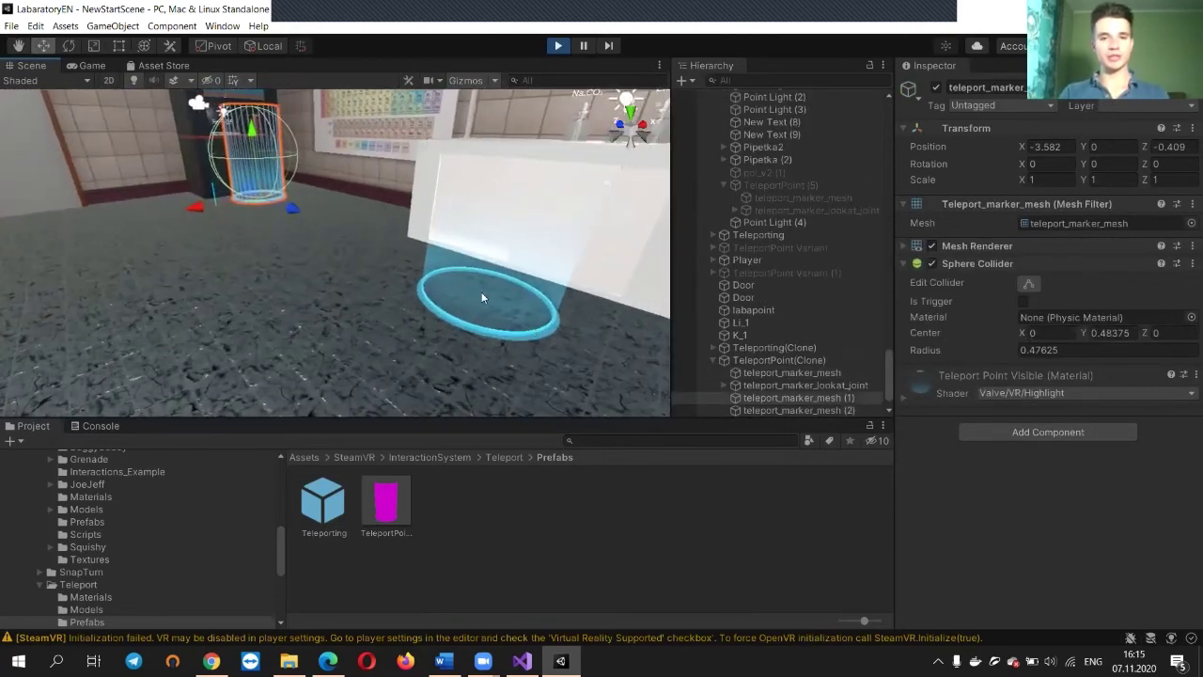
pyautogui.click(483, 295)
pyautogui.keyDown('alt'); pyautogui.moveTo(527, 286); pyautogui.dragTo(175, 297); pyautogui.keyUp('alt')
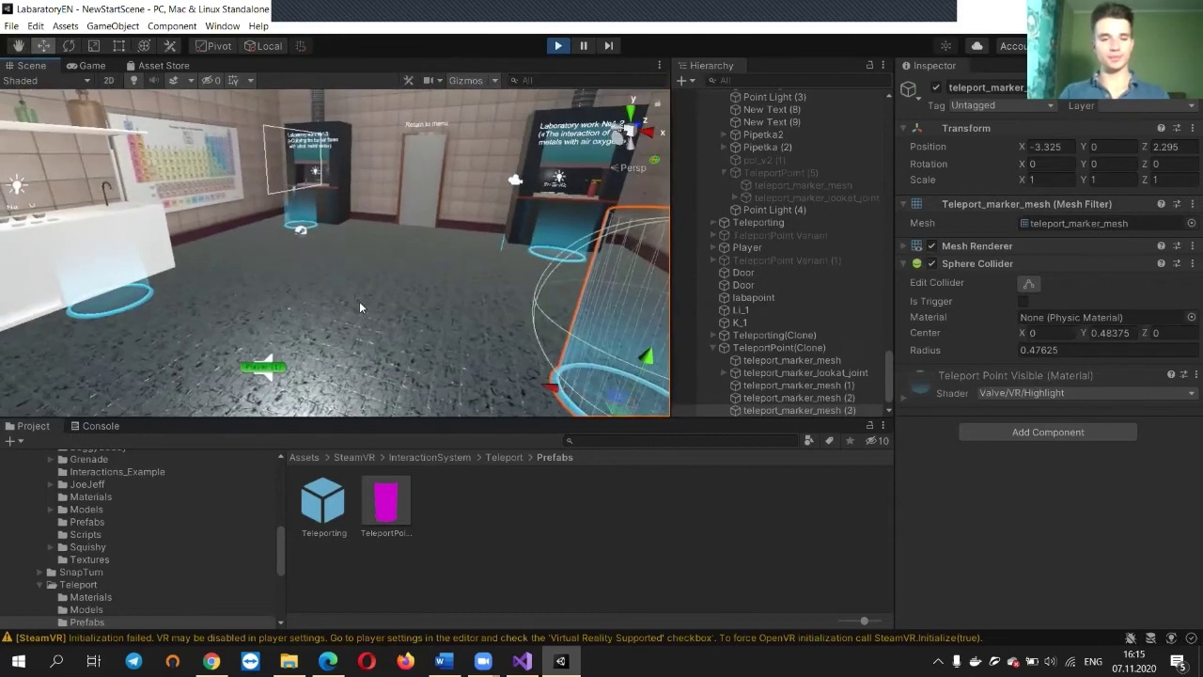
# Examine the burner and the rack of Li, Na and K samples inside the burner flame laboratory stand up close
pyautogui.hotkey('ctrl', 's')
pyautogui.keyDown('alt'); pyautogui.moveTo(425, 340); pyautogui.dragTo(311, 224); pyautogui.keyUp('alt')
pyautogui.press('w')
pyautogui.moveTo(310, 224); pyautogui.dragTo(533, 208, button='right')
pyautogui.press('w')
pyautogui.press('w')
pyautogui.scroll(-5, 406, 265)
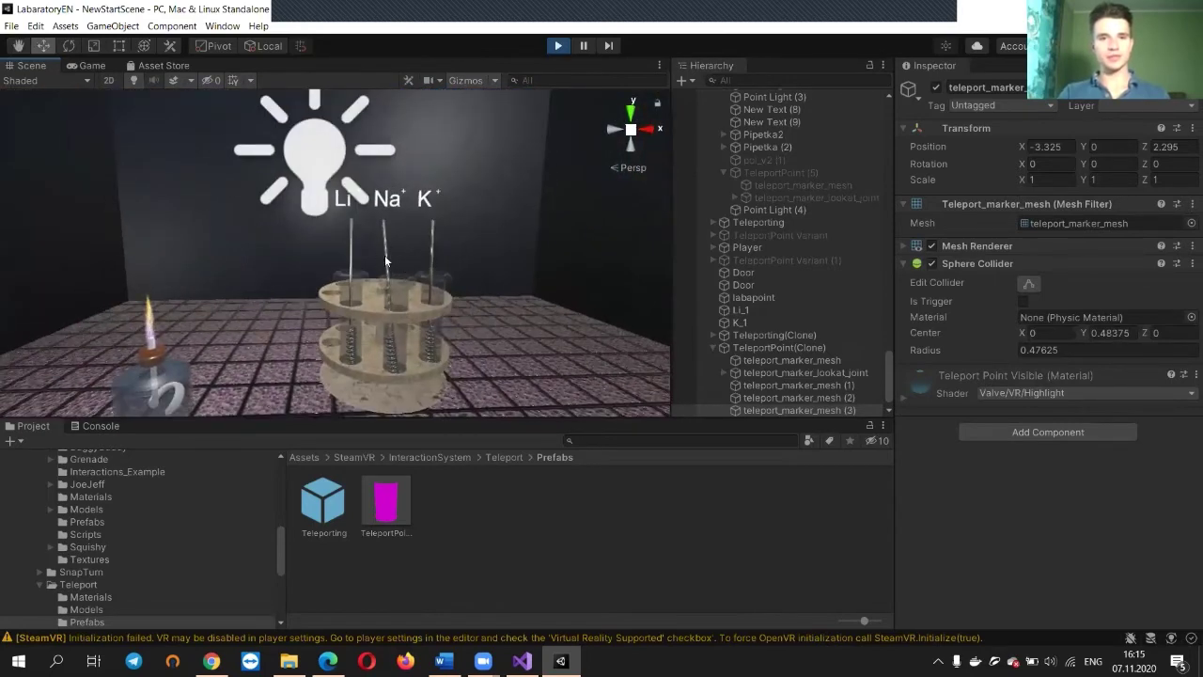
# Examine the spiral rods and their Li, Na and K labels in the test tube rack by selecting them one after another
pyautogui.click(384, 255)
pyautogui.click(388, 200)
pyautogui.moveTo(404, 226); pyautogui.dragTo(249, 231, button='right')
pyautogui.press('w')
pyautogui.scroll(-5, 335, 255)
pyautogui.keyDown('alt'); pyautogui.moveTo(249, 229); pyautogui.dragTo(294, 252); pyautogui.keyUp('alt')
pyautogui.scroll(3, 294, 252)
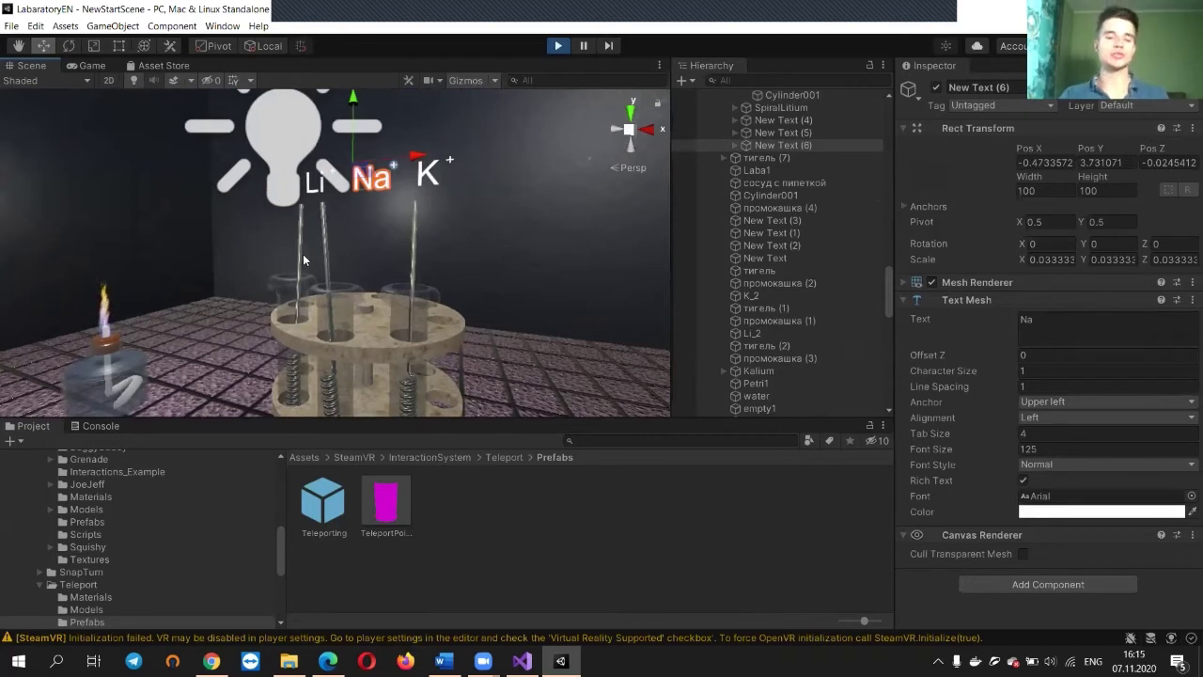
pyautogui.click(303, 246)
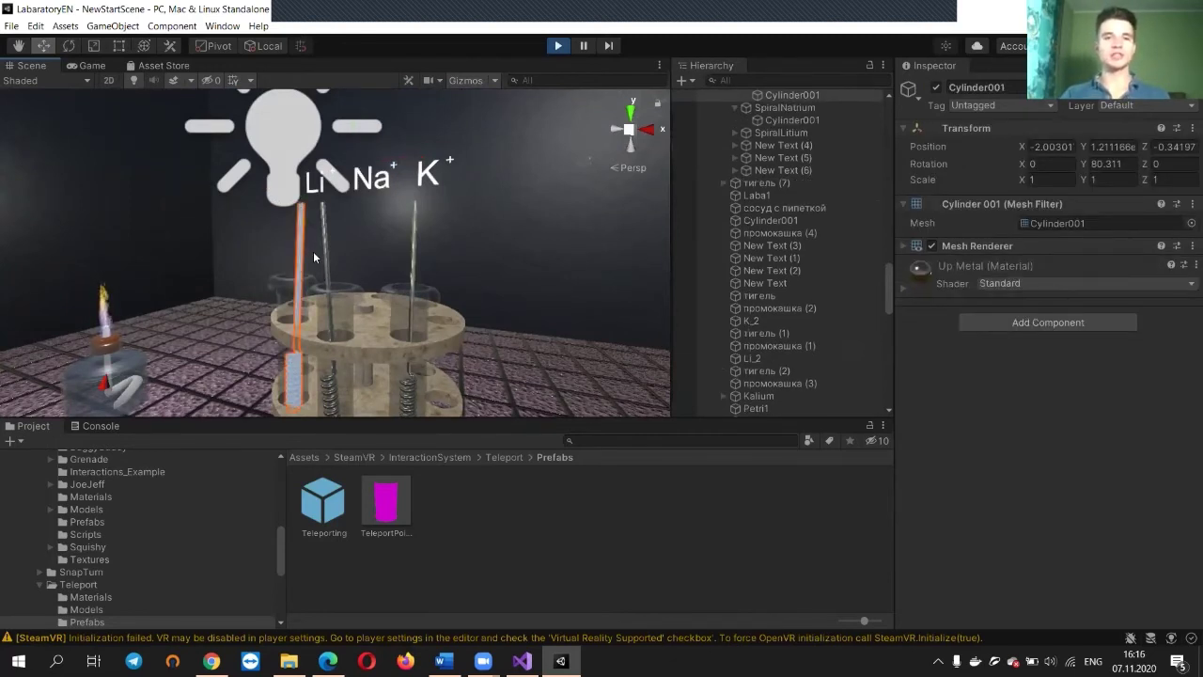
pyautogui.press('a')
pyautogui.moveTo(313, 251); pyautogui.dragTo(392, 273, button='right')
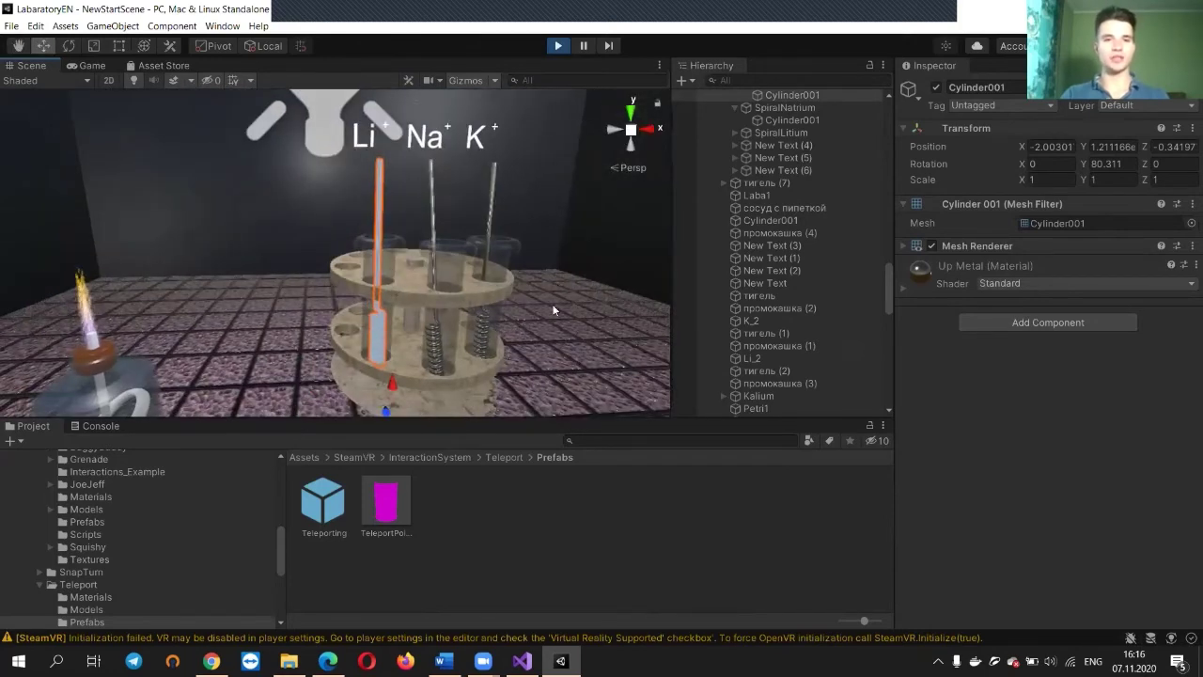
pyautogui.click(558, 348)
pyautogui.press('f')
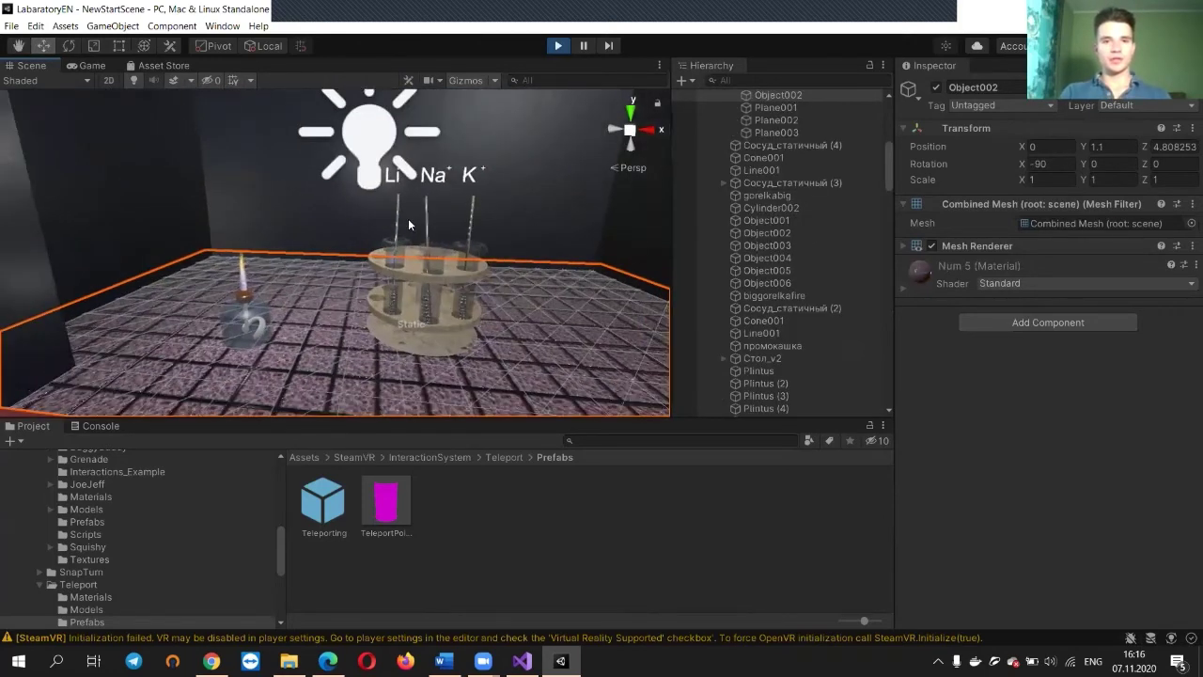
pyautogui.click(398, 234)
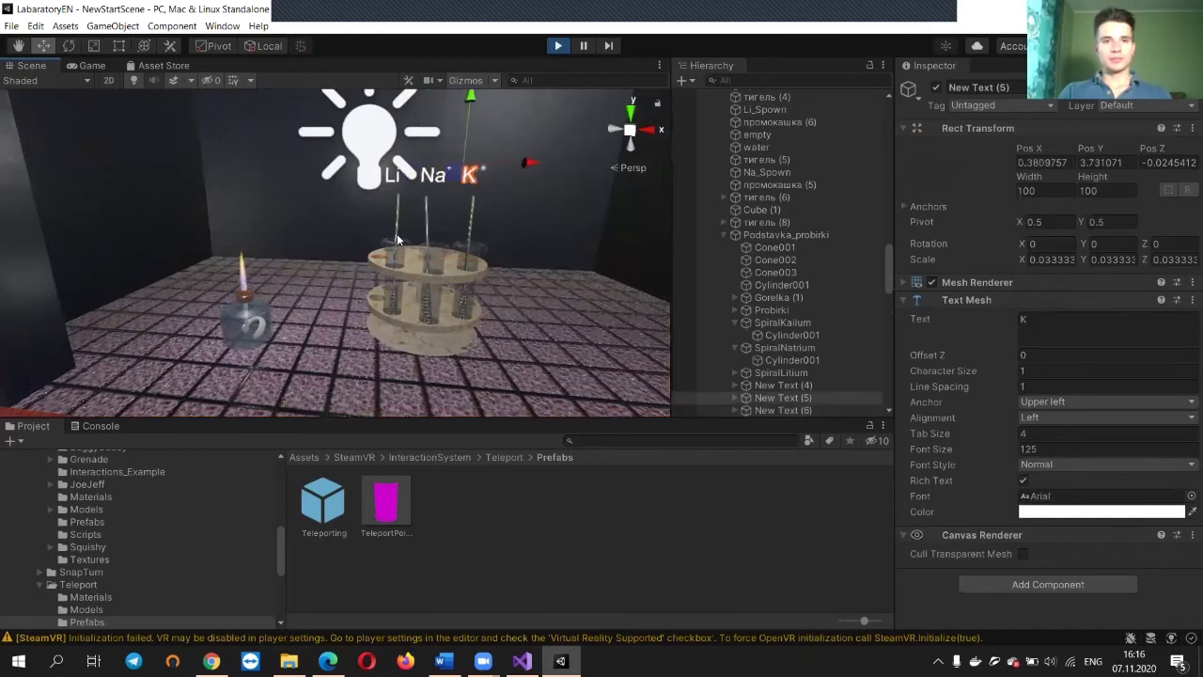
pyautogui.click(398, 236)
pyautogui.scroll(-3, 91, 569)
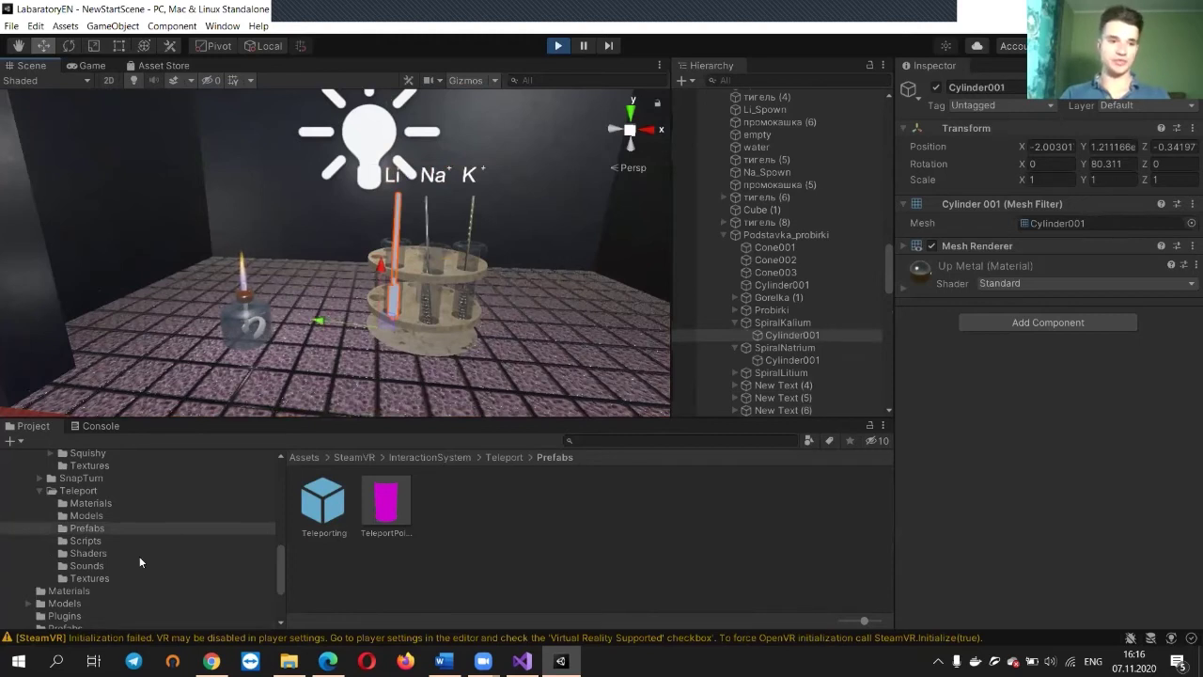
# Examine the Interactable and Throwable script components of SpiralKalium in the Podstavka_probirki rack and collapse both of them
pyautogui.click(40, 491)
pyautogui.scroll(3, 42, 475)
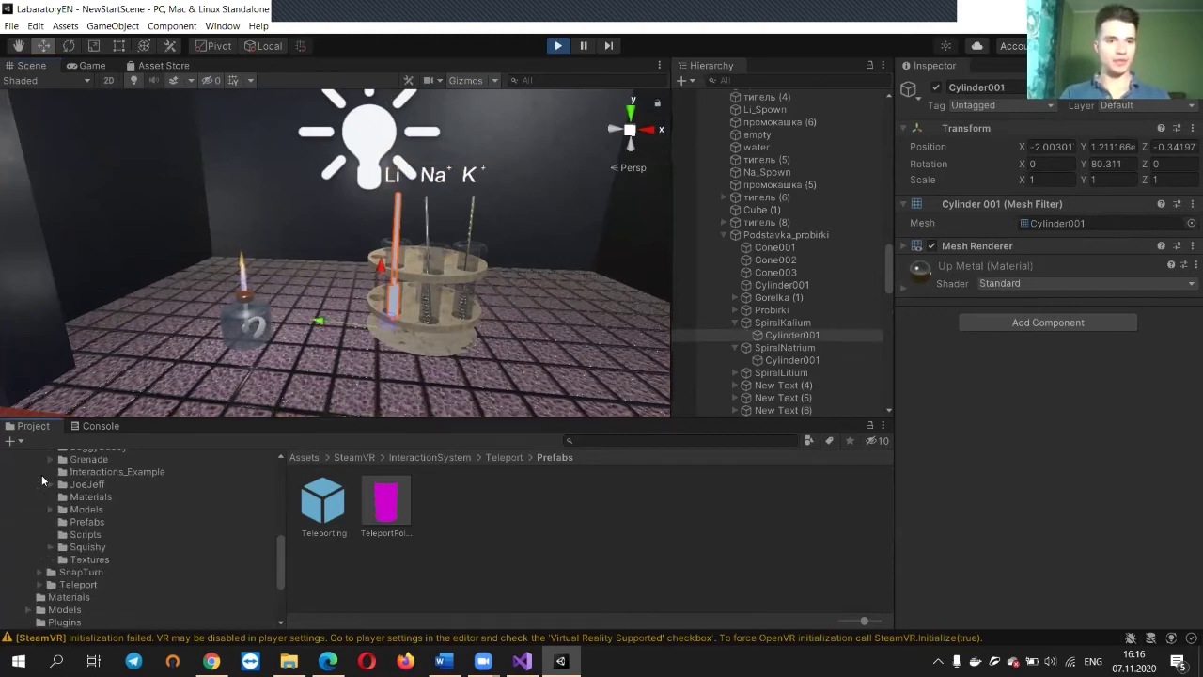
pyautogui.click(780, 322)
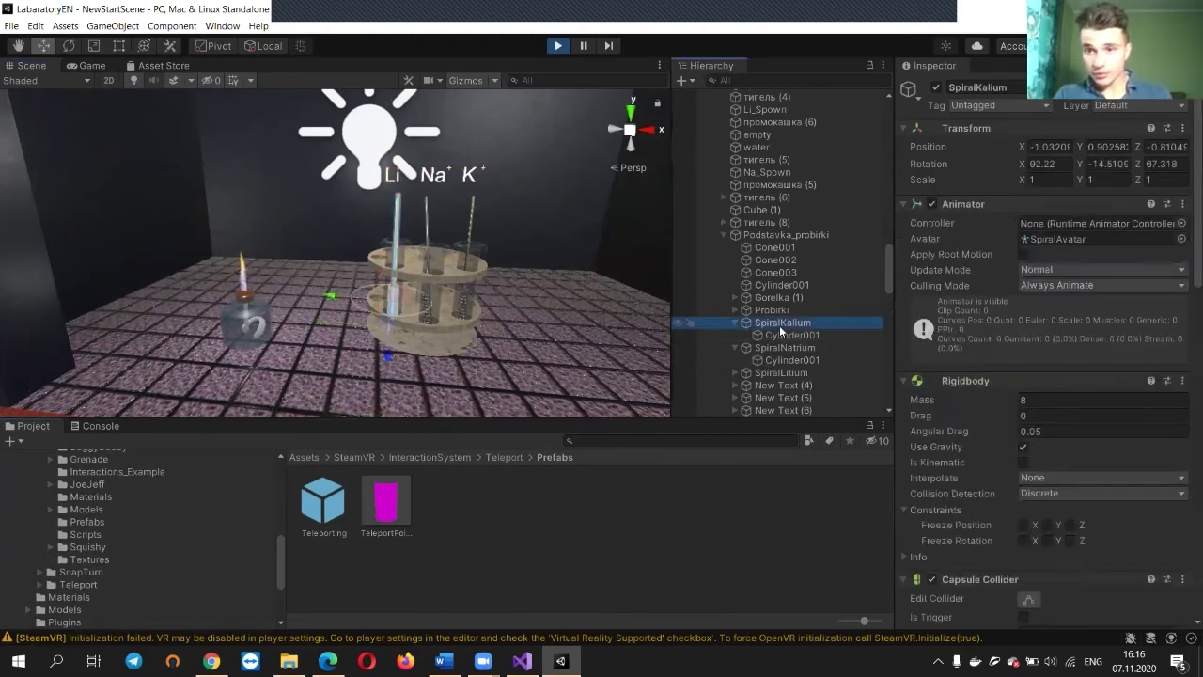
pyautogui.scroll(-10, 933, 321)
pyautogui.scroll(3, 934, 321)
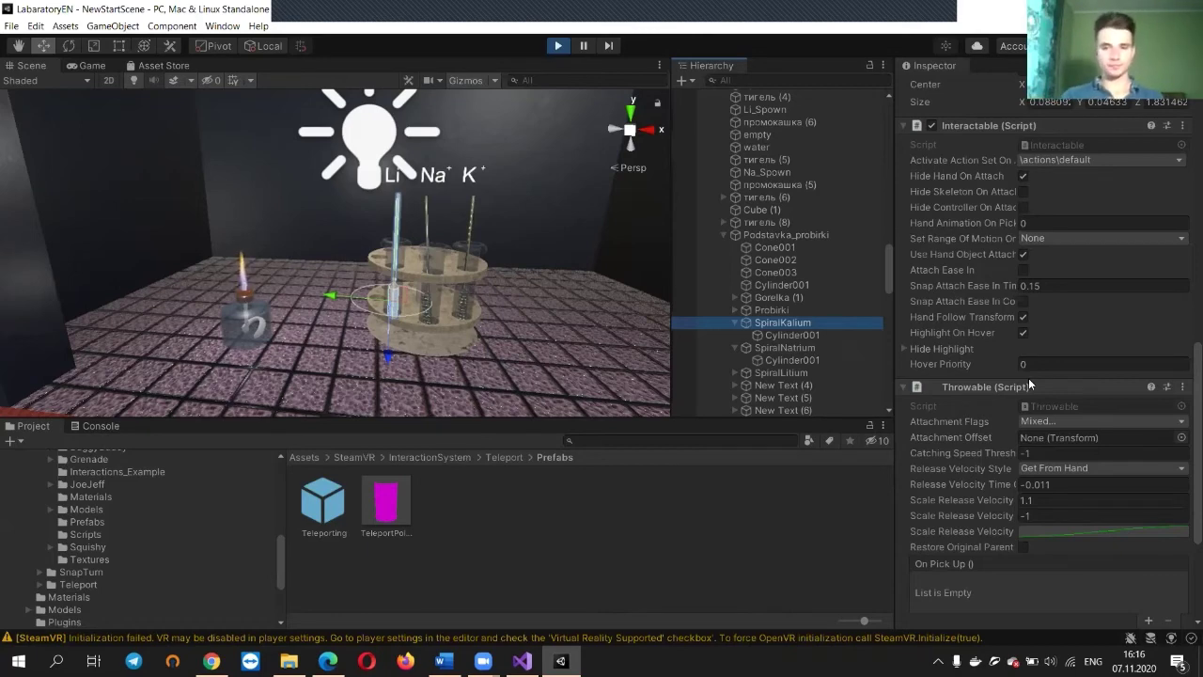
pyautogui.moveTo(517, 240); pyautogui.dragTo(517, 324, button='right')
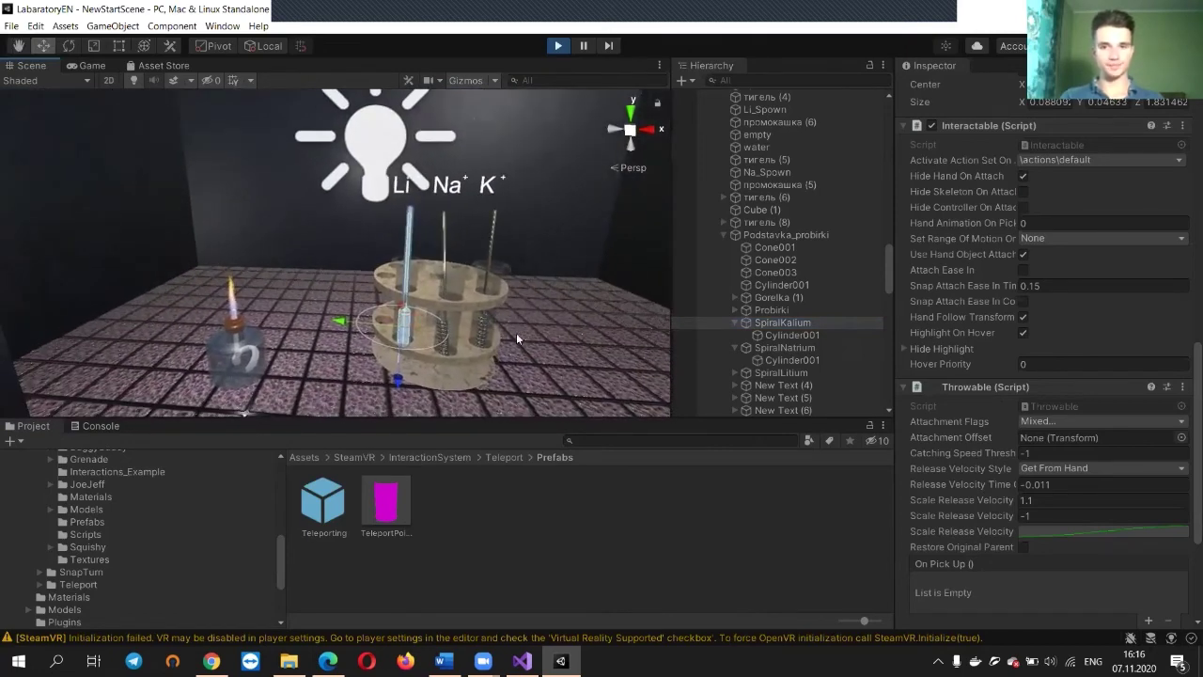
pyautogui.moveTo(495, 195); pyautogui.dragTo(483, 206, button='right')
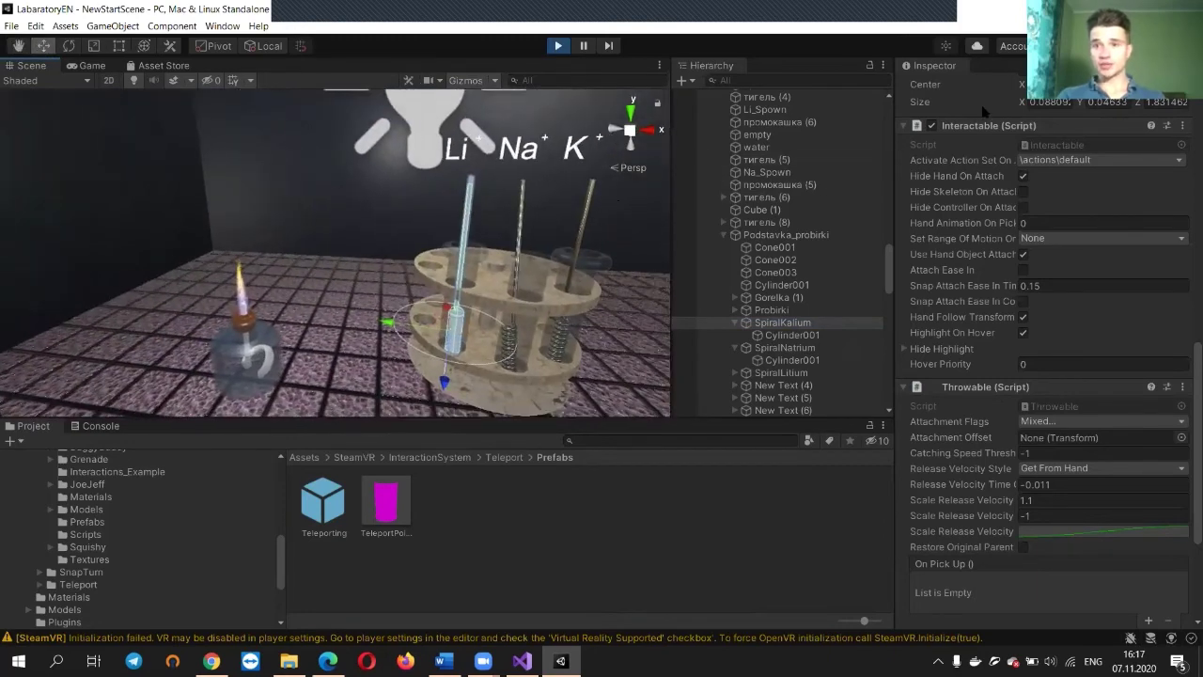
pyautogui.click(906, 125)
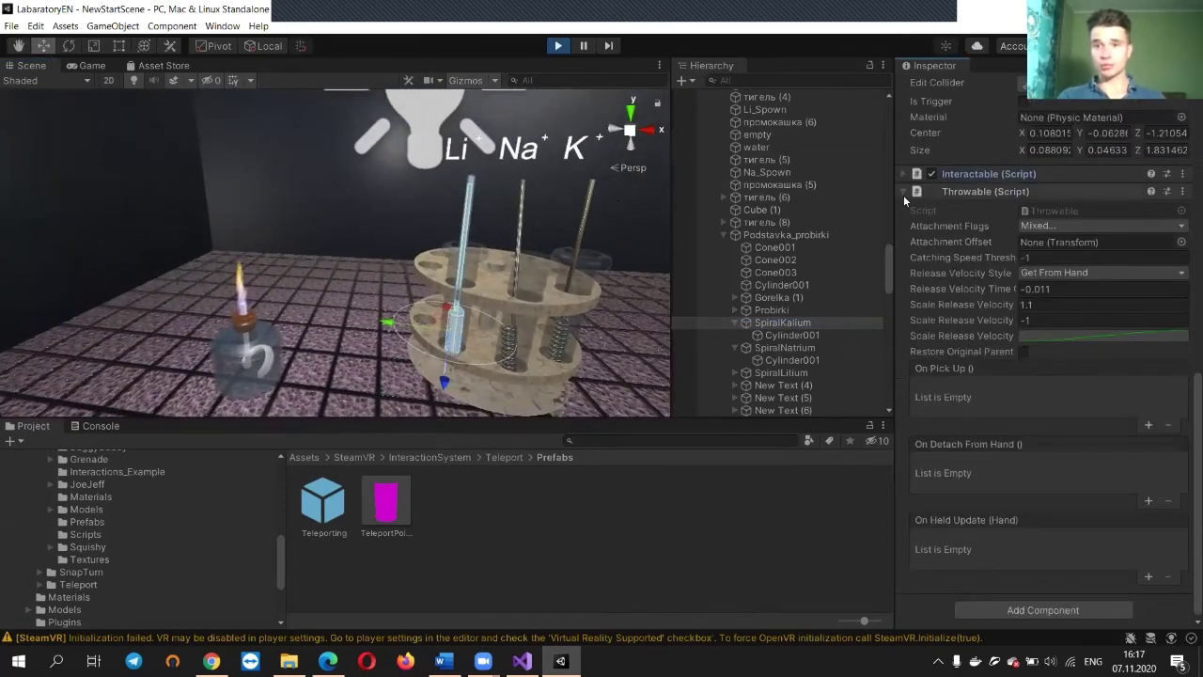
pyautogui.click(903, 195)
pyautogui.moveTo(619, 241); pyautogui.dragTo(415, 228, button='right')
pyautogui.click(355, 377)
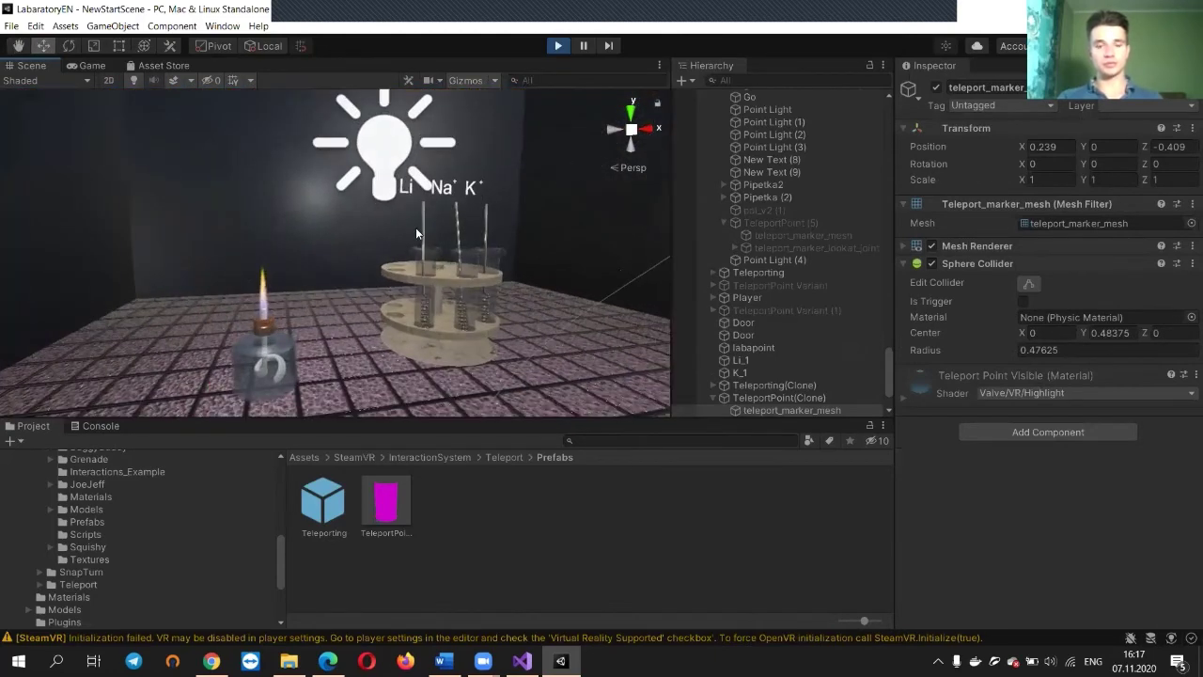
pyautogui.click(416, 226)
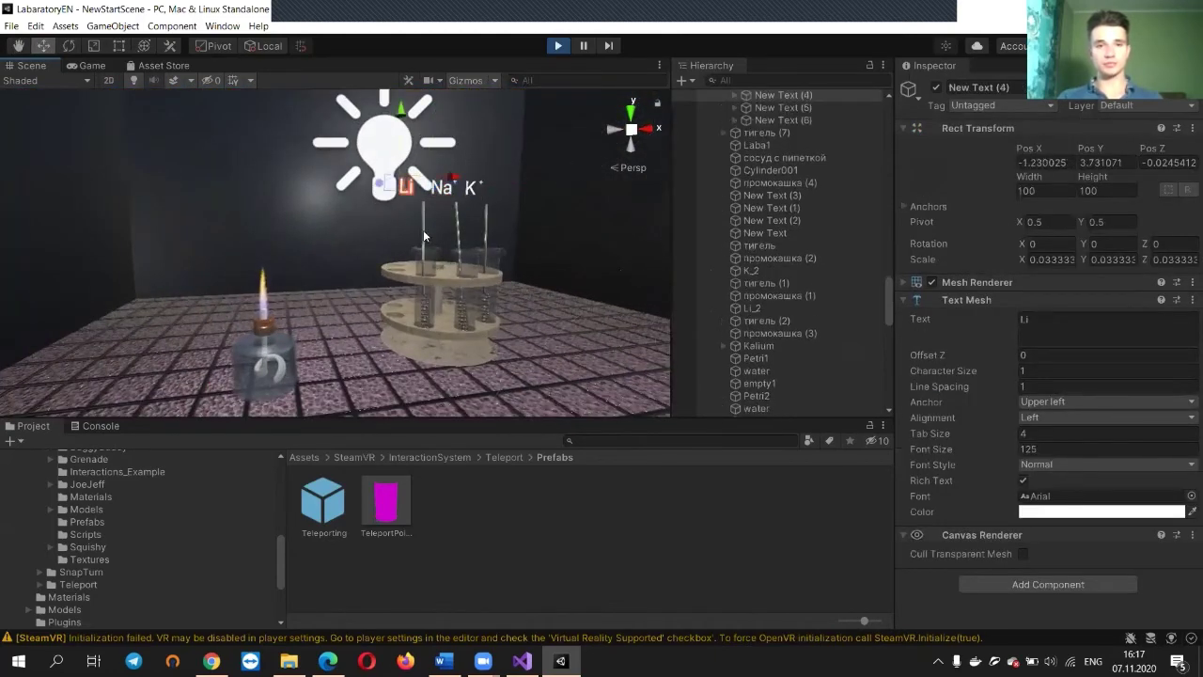
pyautogui.click(423, 230)
# Create a cube while the scene is playing and place it in front of the wall chart beside the white counter
pyautogui.moveTo(423, 230); pyautogui.dragTo(235, 221, button='right')
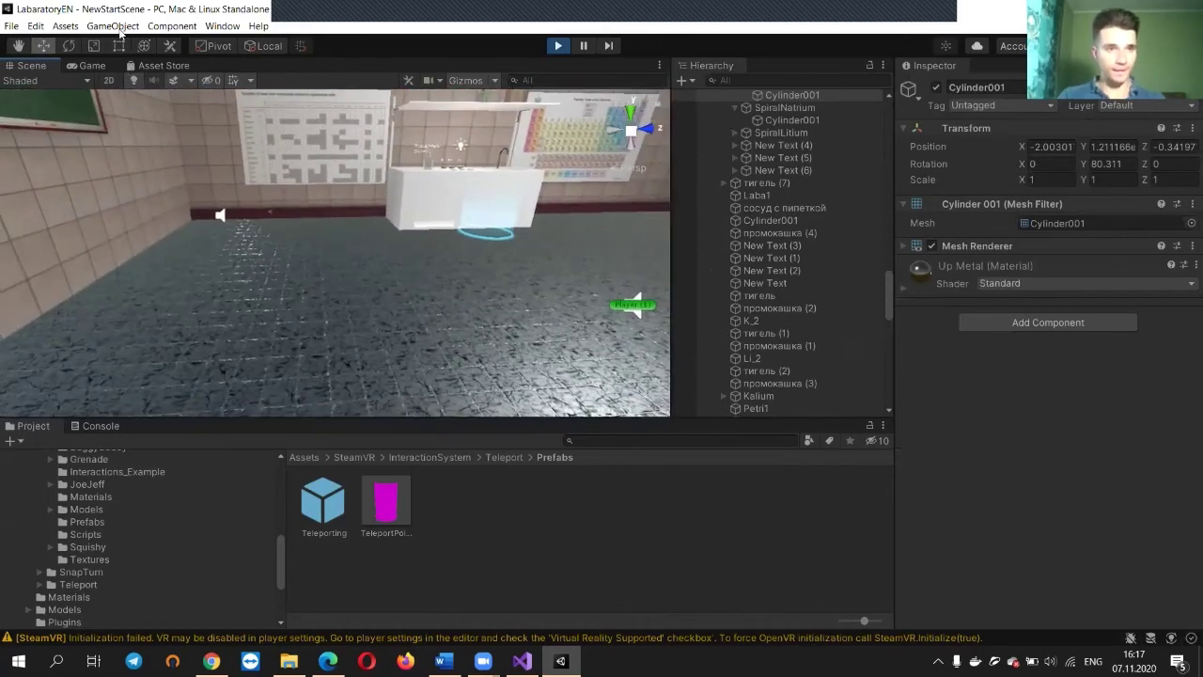
pyautogui.click(116, 25)
pyautogui.moveTo(143, 75)
pyautogui.click(319, 73)
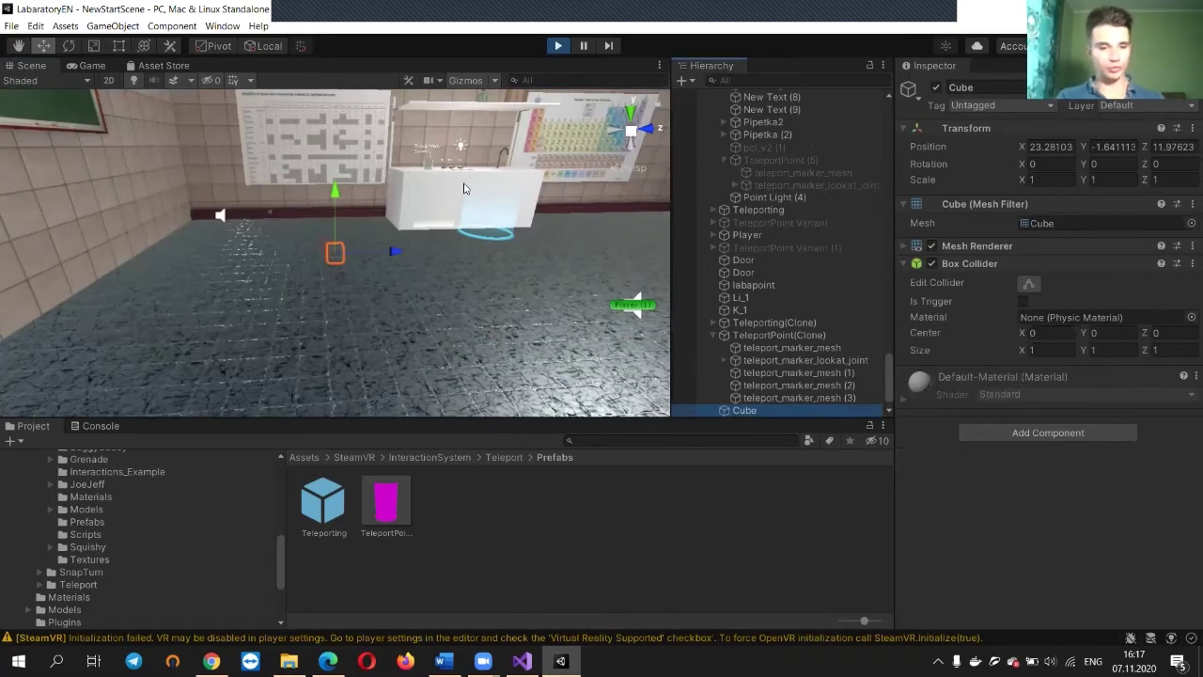
pyautogui.hotkey('ctrl', 'shift', 'f')
pyautogui.moveTo(488, 190); pyautogui.dragTo(36, 175, button='right')
pyautogui.press('s')
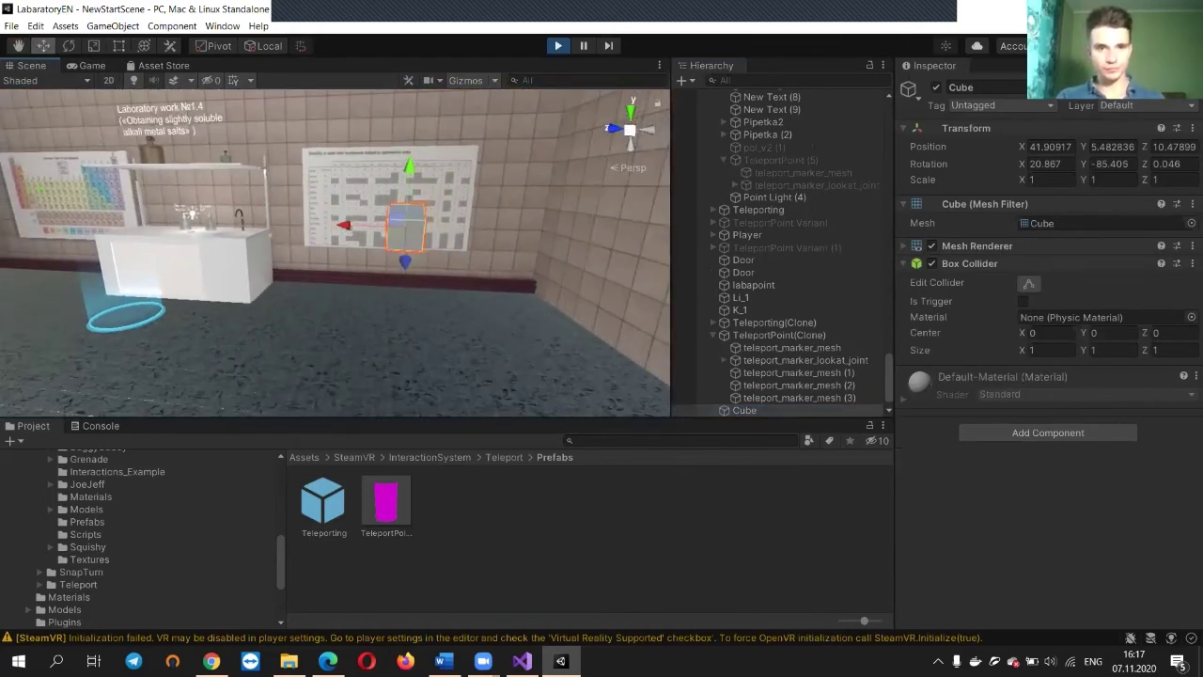
pyautogui.moveTo(407, 291); pyautogui.dragTo(405, 334)
# Add a Rigidbody component to the cube in front of the wall chart and look down at the floor beneath it
pyautogui.click(1024, 432)
pyautogui.write('r')
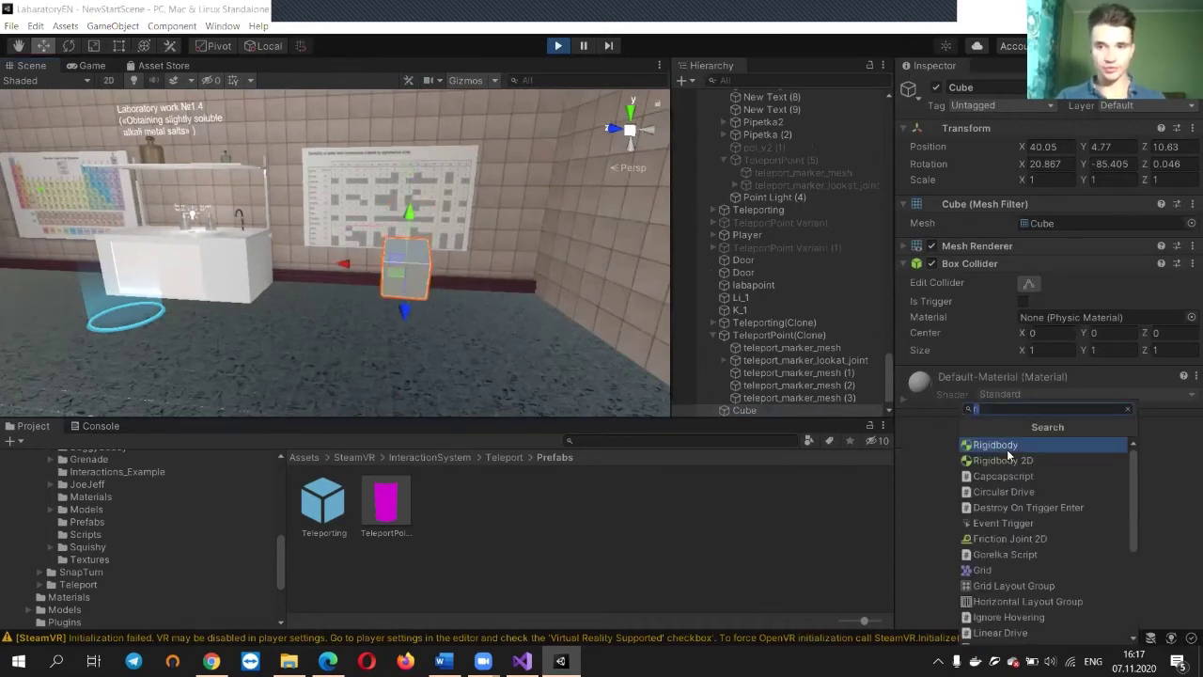
pyautogui.click(1017, 451)
pyautogui.moveTo(317, 299); pyautogui.dragTo(543, 401, button='right')
# Stop Play mode, create a cube and place it at the edge of the white counter near the Phenolphthalein bottle
pyautogui.click(557, 45)
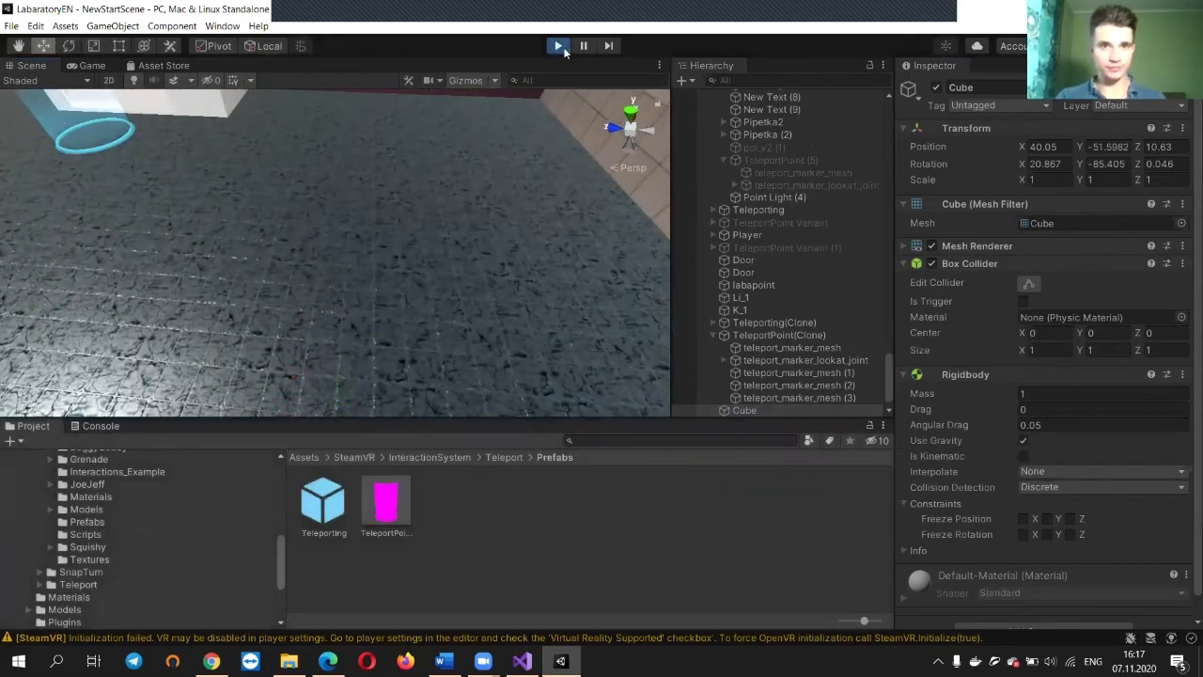
pyautogui.moveTo(589, 111); pyautogui.dragTo(175, 45, button='right')
pyautogui.click(100, 28)
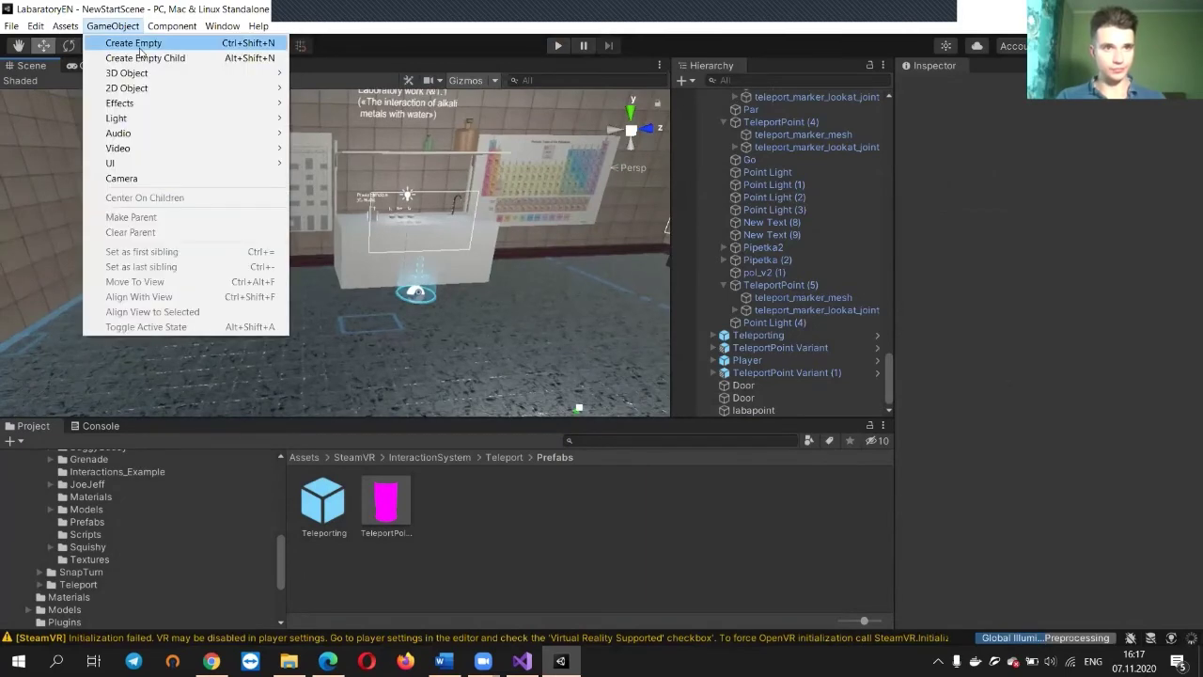
pyautogui.moveTo(130, 75)
pyautogui.click(377, 77)
pyautogui.moveTo(347, 146); pyautogui.dragTo(498, 159, button='right')
pyautogui.hotkey('ctrl', 'shift', 'f')
pyautogui.moveTo(378, 172); pyautogui.dragTo(266, 235, button='right')
pyautogui.moveTo(327, 216); pyautogui.dragTo(357, 205)
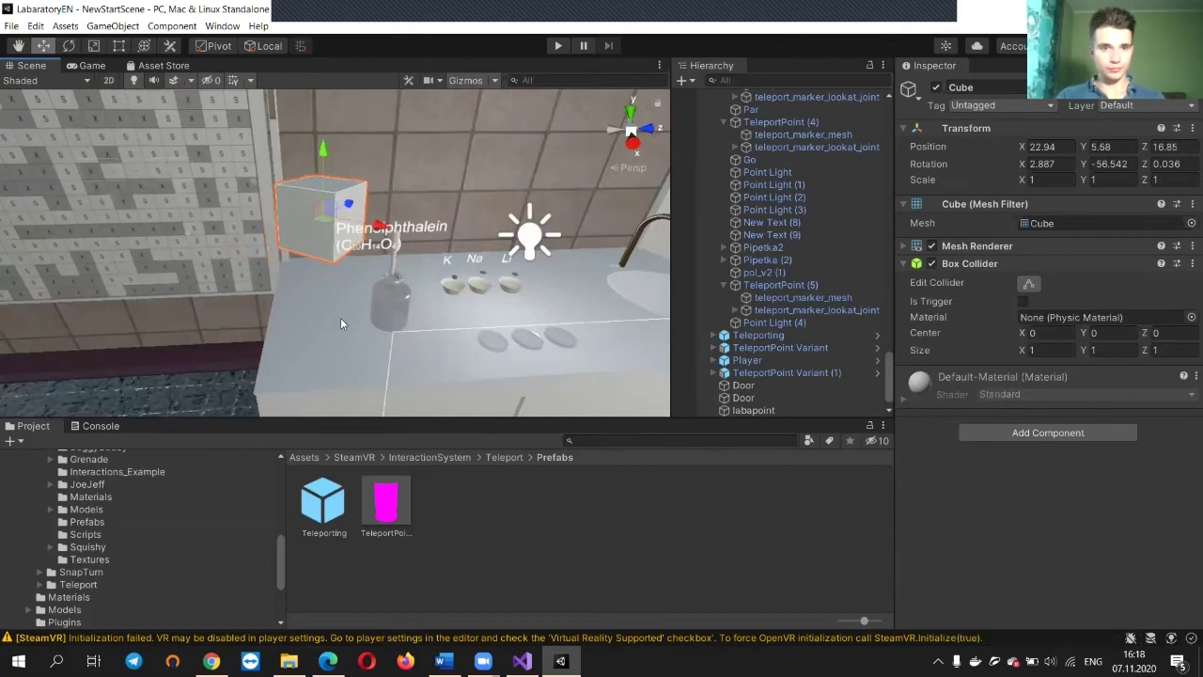
# Add a Rigidbody component to the new cube near the Phenolphthalein bottle
pyautogui.click(339, 321)
pyautogui.click(315, 209)
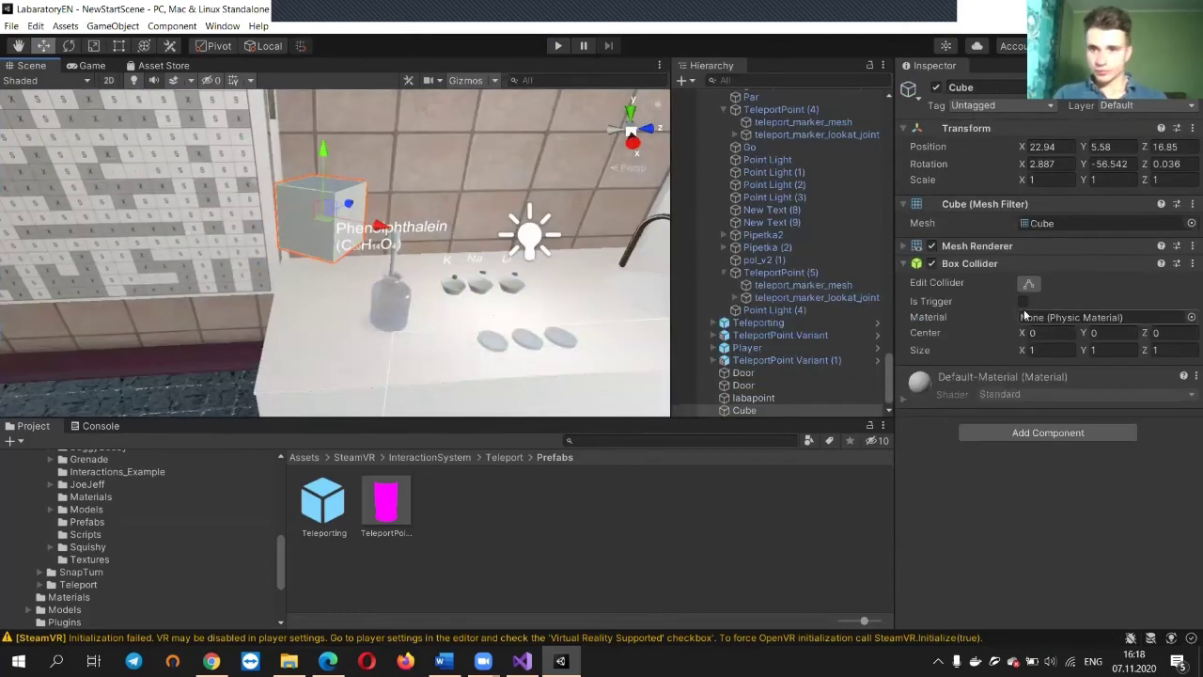
pyautogui.click(1043, 431)
pyautogui.write('rigi')
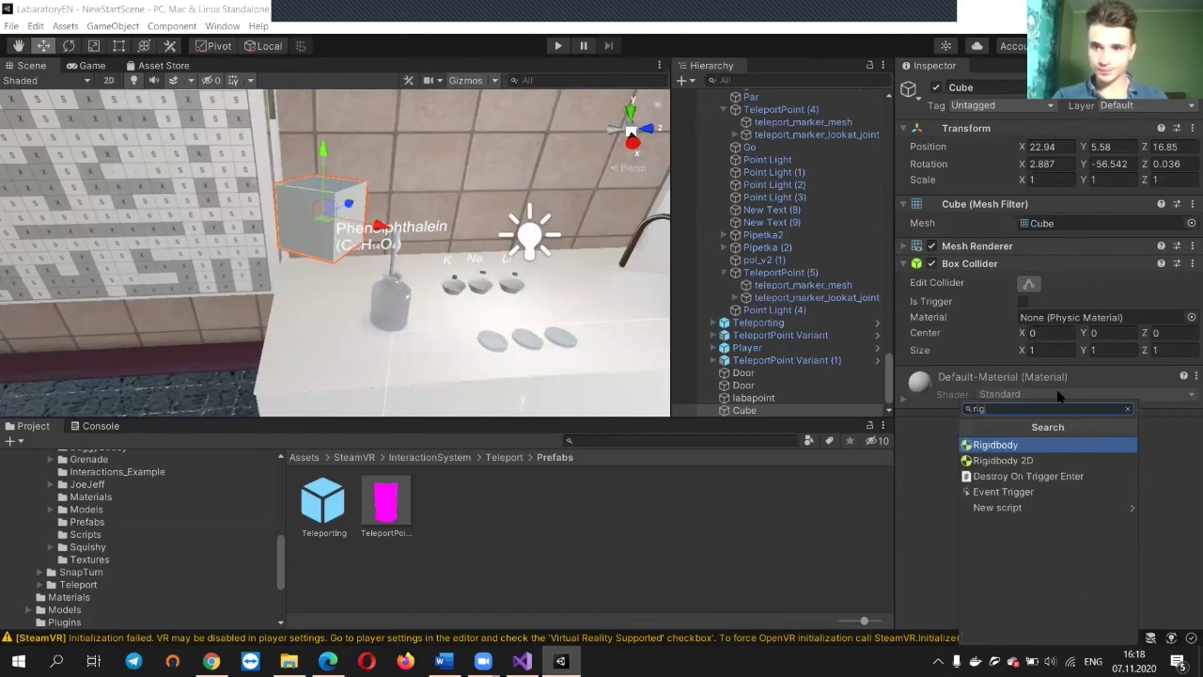
pyautogui.click(987, 446)
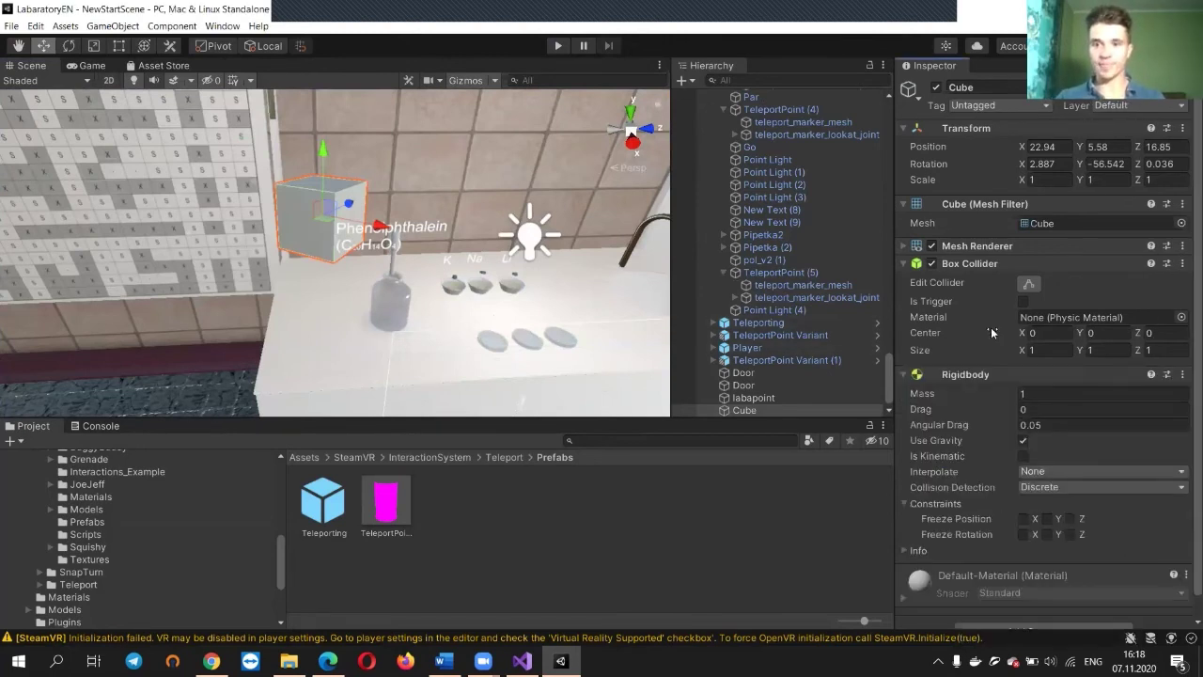
pyautogui.scroll(-1, 997, 353)
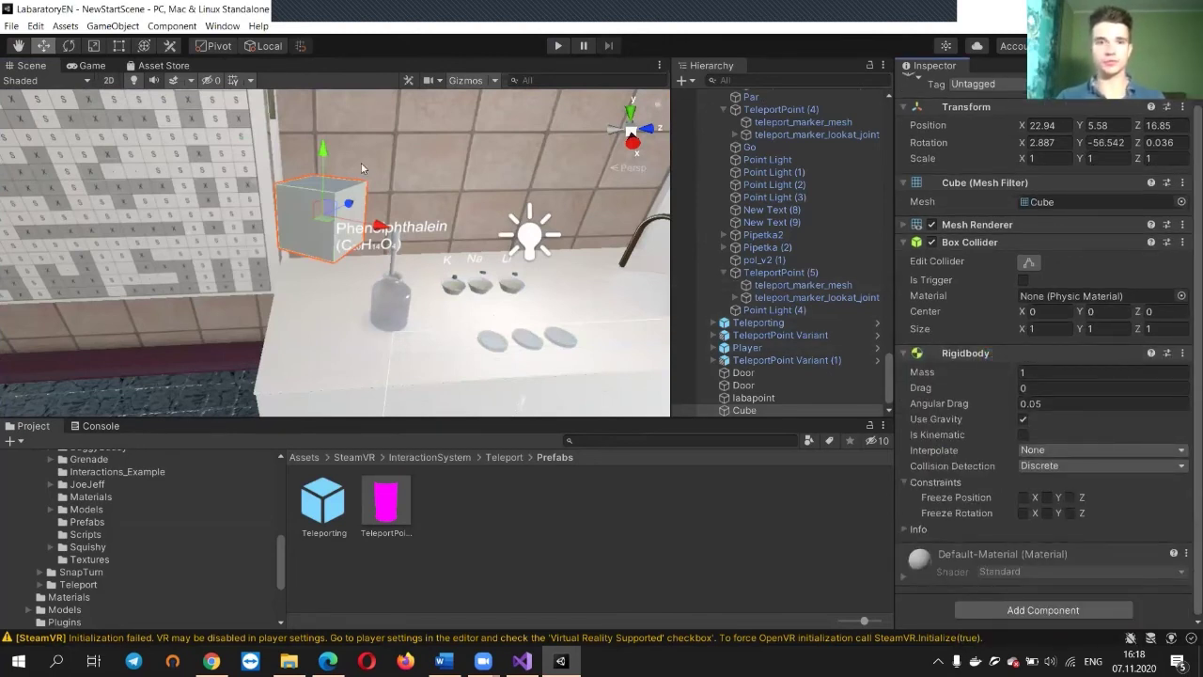
# Delete the Player (1) object from the scene
pyautogui.scroll(-3, 372, 234)
pyautogui.moveTo(371, 233); pyautogui.dragTo(437, 210, button='right')
pyautogui.scroll(10, 799, 103)
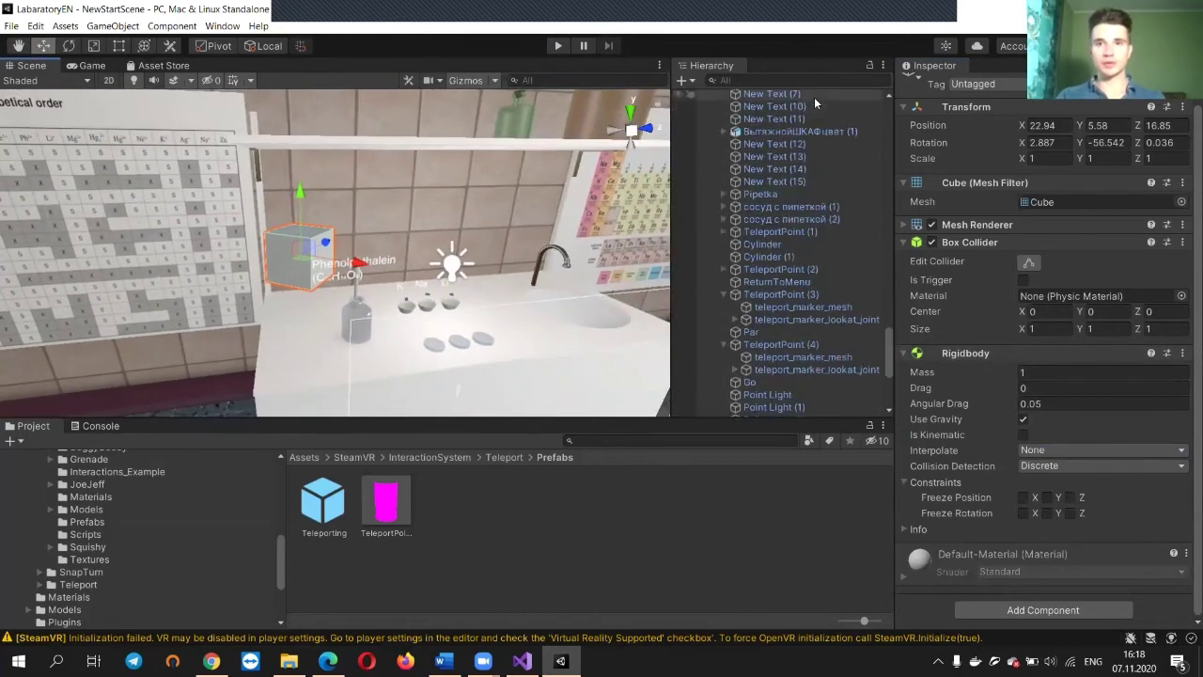
pyautogui.scroll(10, 757, 124)
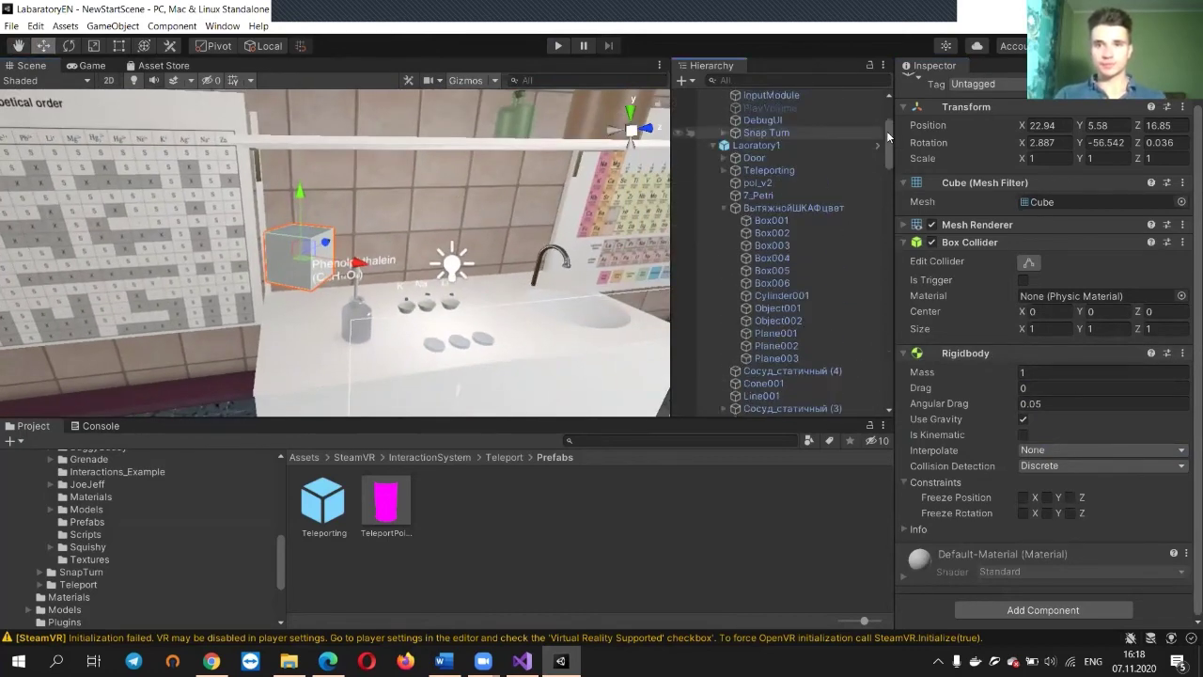
pyautogui.click(755, 121)
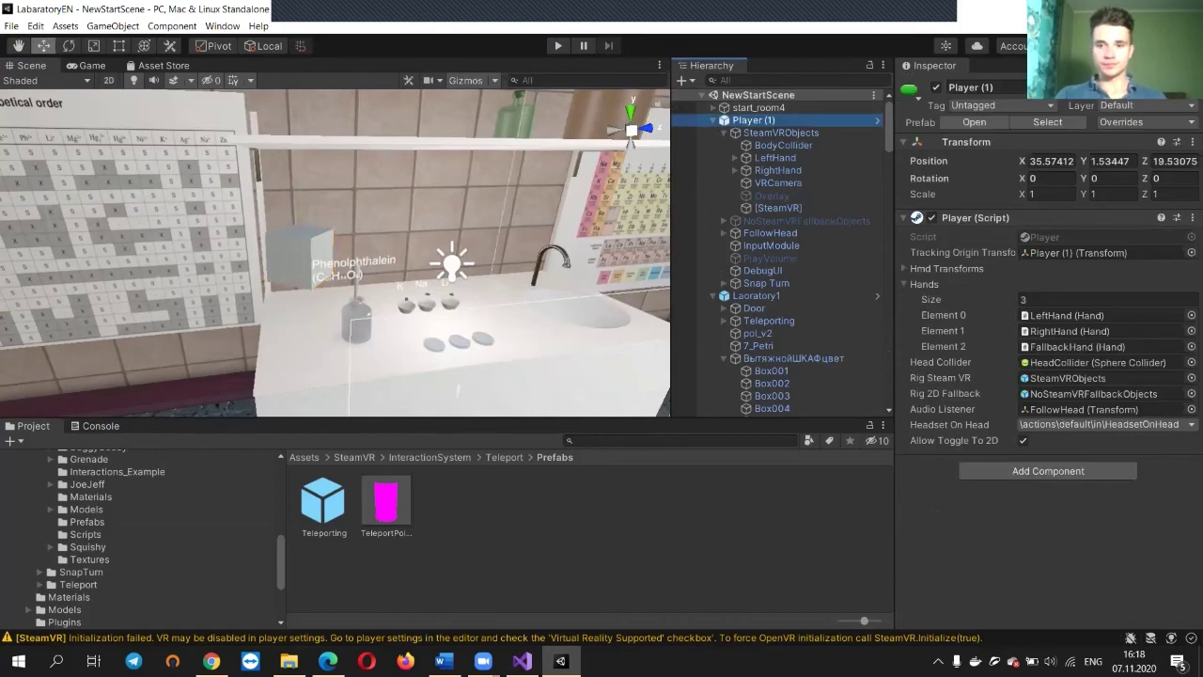
pyautogui.press('Delete')
# Filter the scene objects by "Pla" and move Player beside the white counter, to about X 25.93, Y 1, Z 13.72
pyautogui.moveTo(426, 229); pyautogui.dragTo(359, 248, button='right')
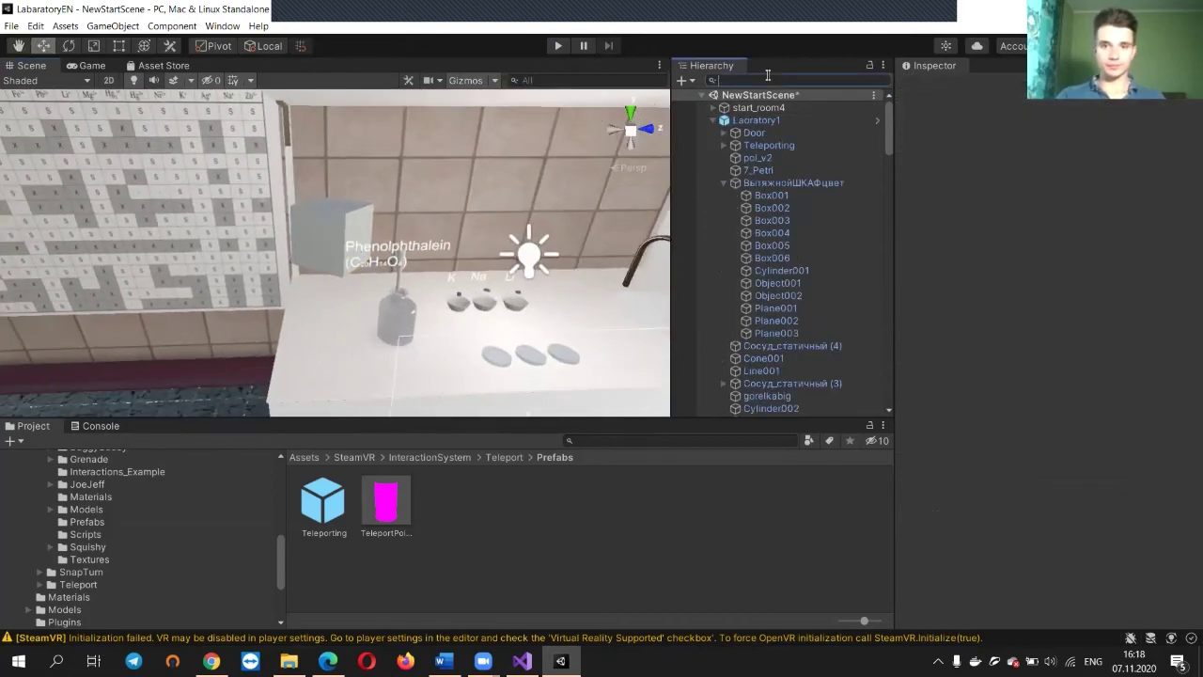
pyautogui.write('Pla')
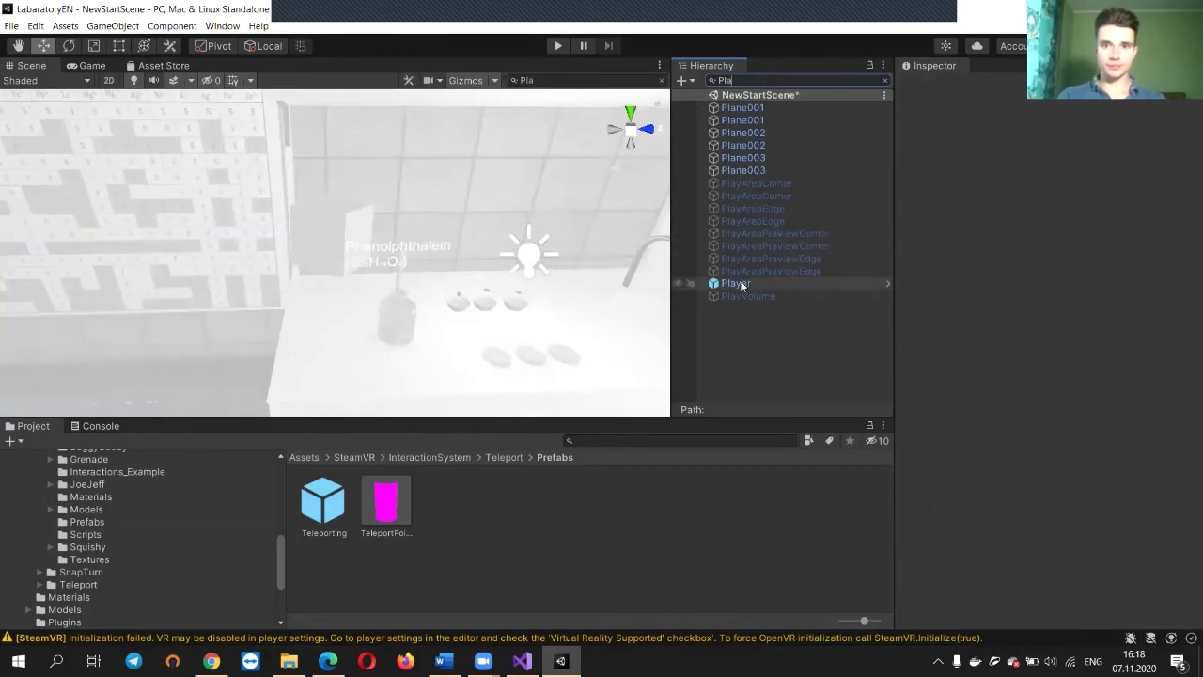
pyautogui.click(733, 283)
pyautogui.moveTo(318, 156); pyautogui.dragTo(408, 185, button='right')
pyautogui.scroll(-4, 408, 185)
pyautogui.moveTo(253, 213); pyautogui.dragTo(307, 279)
pyautogui.moveTo(311, 275); pyautogui.dragTo(357, 348, button='right')
pyautogui.moveTo(338, 339); pyautogui.dragTo(455, 281)
pyautogui.moveTo(455, 360); pyautogui.dragTo(352, 207)
pyautogui.moveTo(351, 207); pyautogui.dragTo(538, 66, button='right')
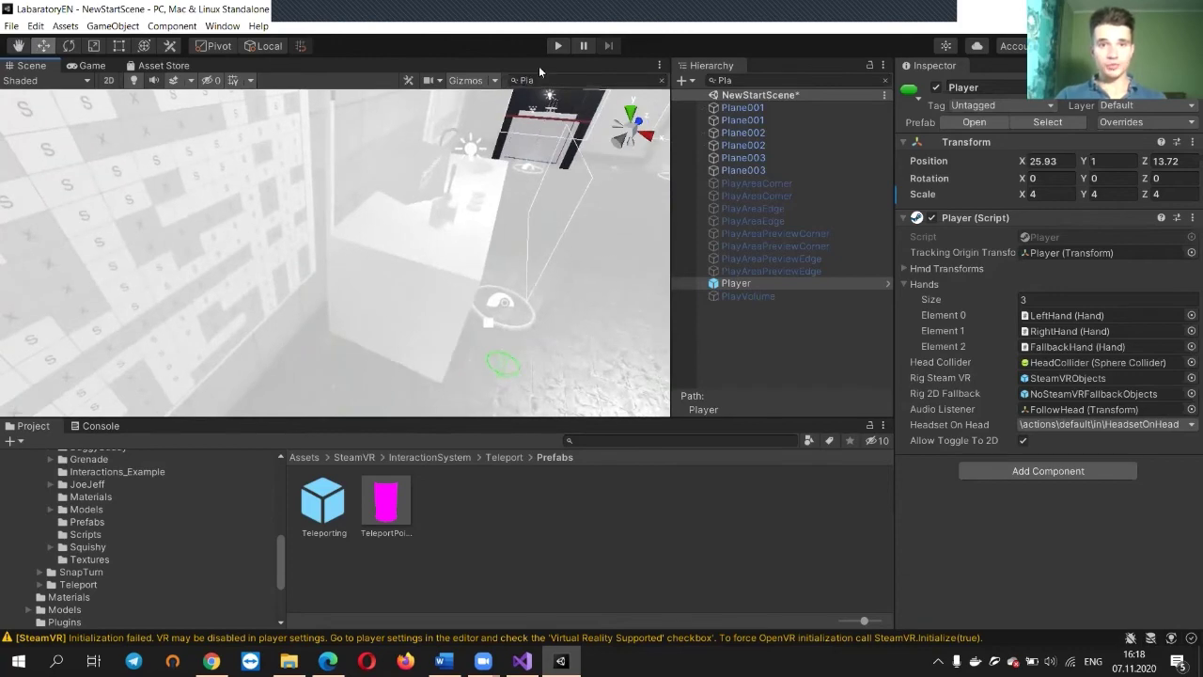
# Run the scene, dismiss the SteamVR settings window, look around the laboratory from the player's position and stop Play mode
pyautogui.click(558, 46)
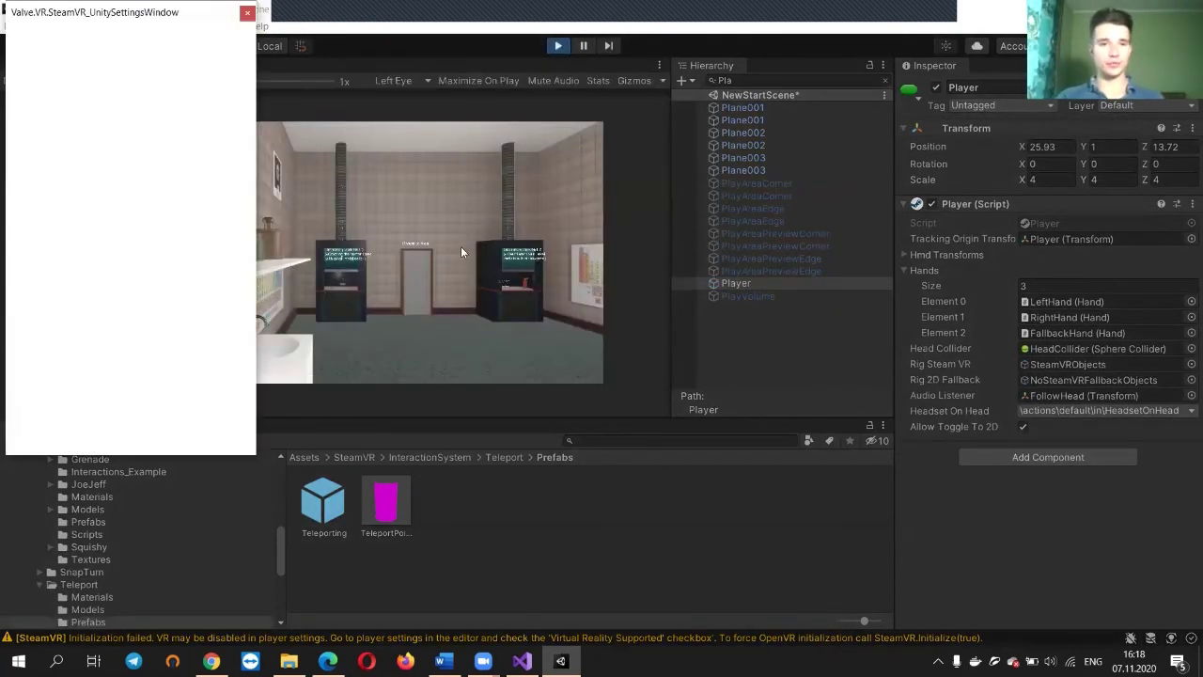
pyautogui.click(113, 444)
pyautogui.click(701, 357)
pyautogui.moveTo(422, 266)
pyautogui.mouseDown(button='right')
pyautogui.moveTo(348, 267)
pyautogui.moveTo(328, 247)
pyautogui.moveTo(347, 217)
pyautogui.moveTo(347, 266)
pyautogui.moveTo(317, 250)
pyautogui.moveTo(417, 250)
pyautogui.moveTo(328, 279)
pyautogui.moveTo(479, 247)
pyautogui.moveTo(438, 242)
pyautogui.moveTo(392, 287)
pyautogui.moveTo(446, 270)
pyautogui.mouseUp(button='right')
pyautogui.press('w')
pyautogui.press('s')
pyautogui.click(559, 45)
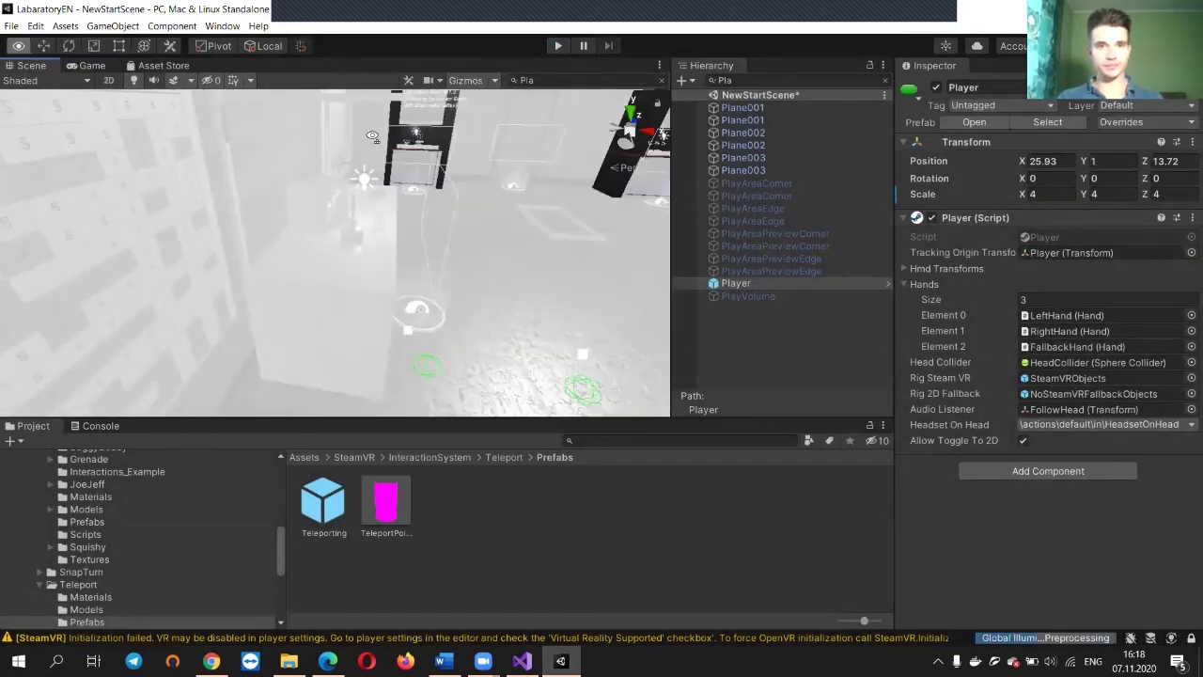
# Clear the scene object filter and select the cube beside the Phenolphthalein bottle
pyautogui.moveTo(374, 137); pyautogui.dragTo(298, 211, button='right')
pyautogui.press('w')
pyautogui.click(296, 212)
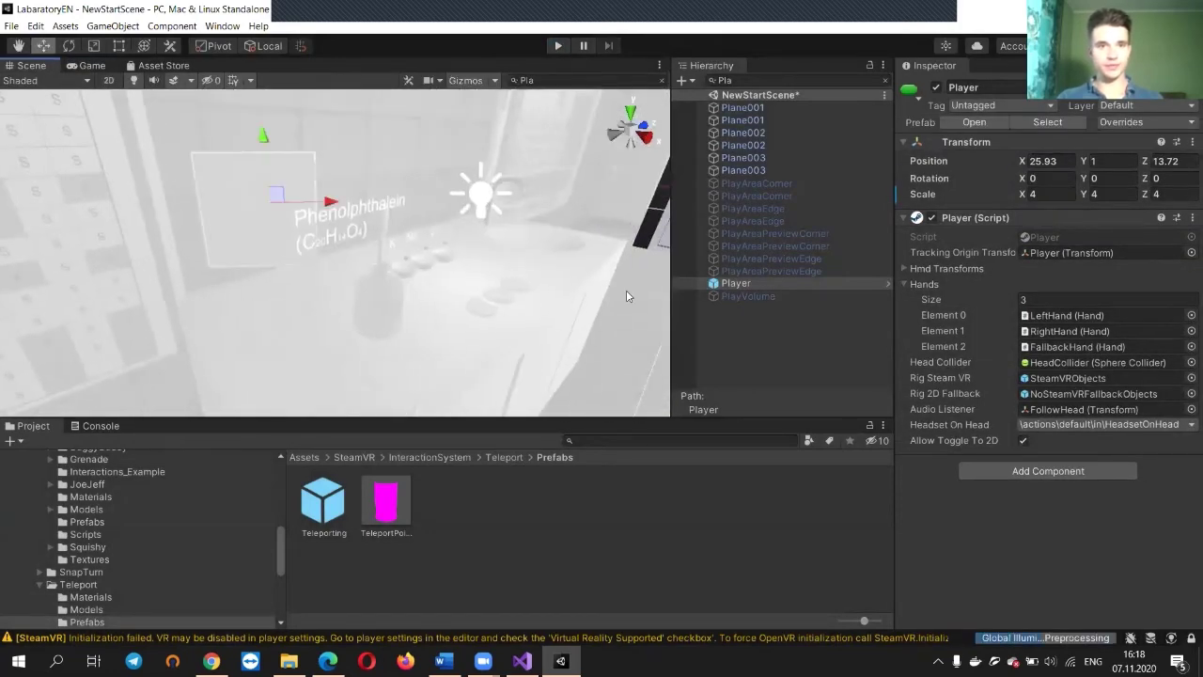
pyautogui.click(660, 79)
pyautogui.scroll(-1, 1044, 577)
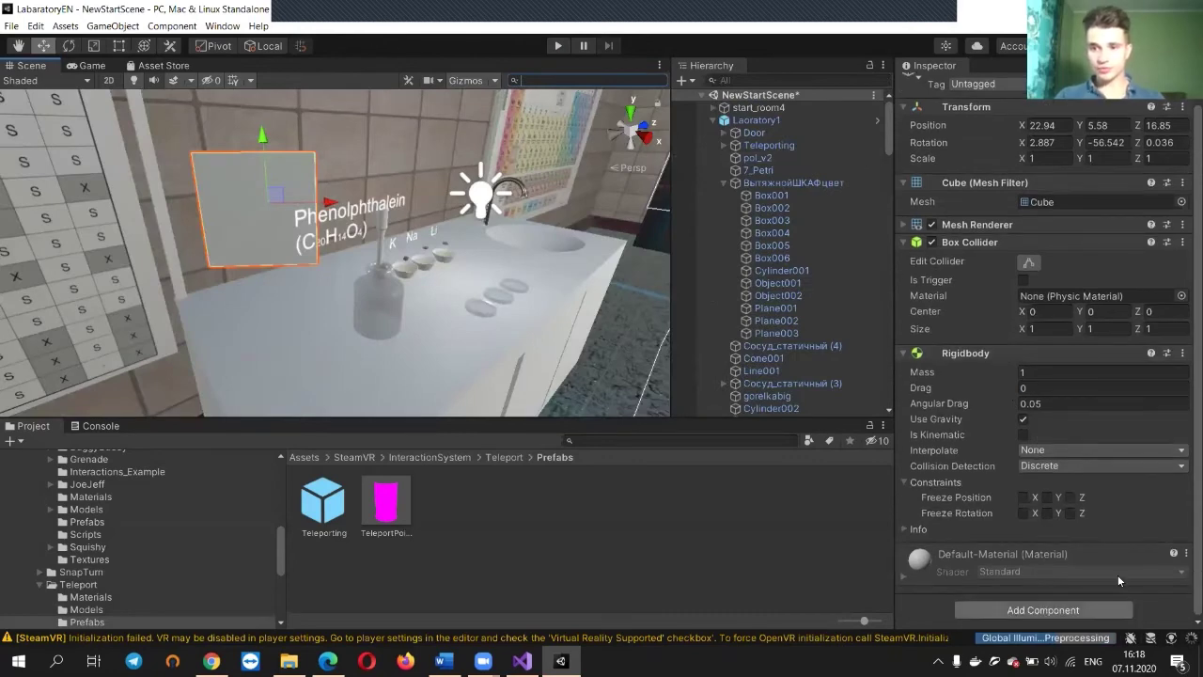
# Add an Interactable component to the cube beside the Phenolphthalein bottle
pyautogui.click(1044, 610)
pyautogui.write('It')
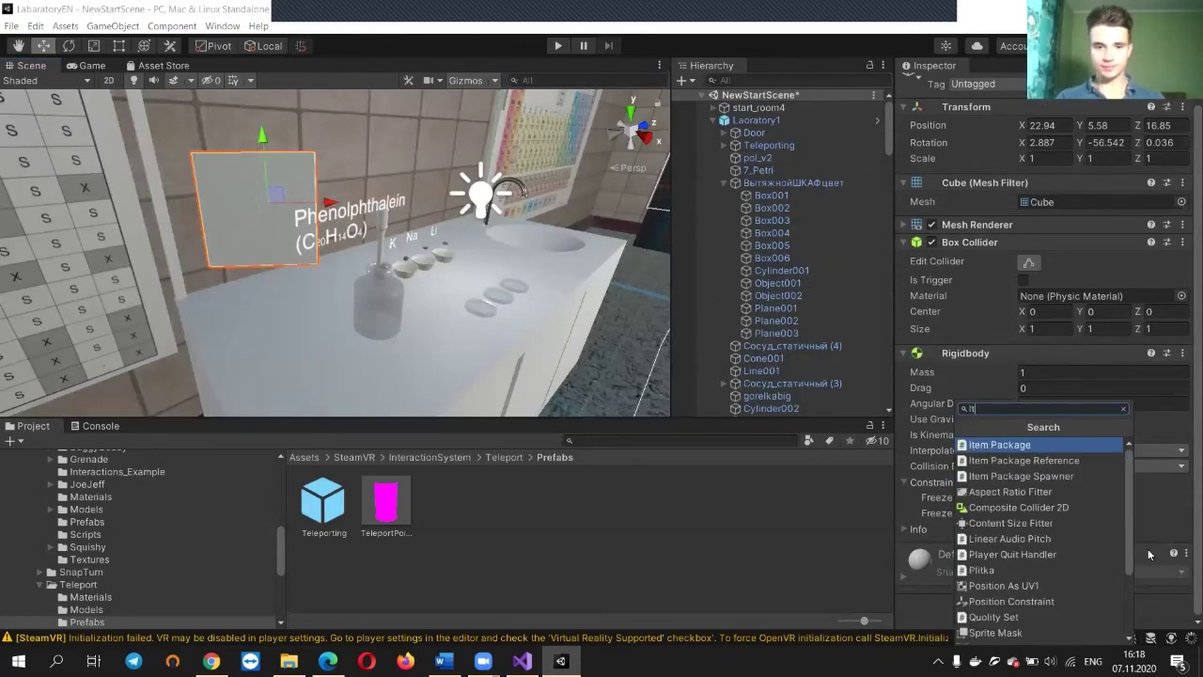
pyautogui.write('ere')
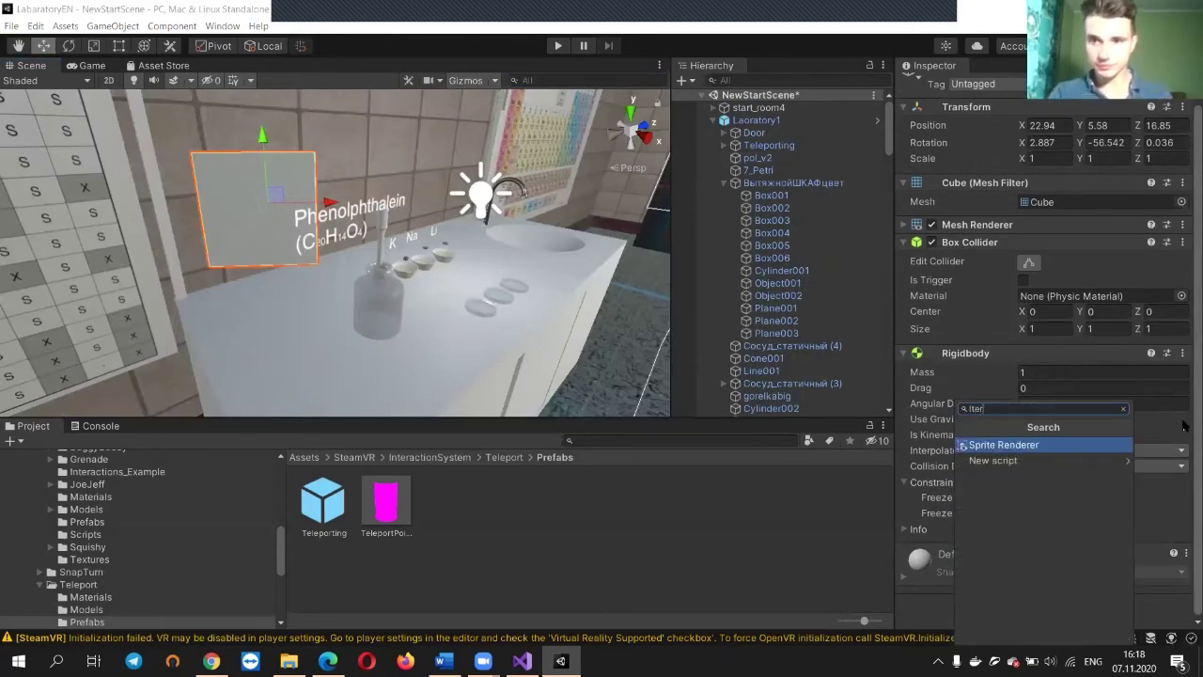
pyautogui.press('BackSpace')
pyautogui.press('BackSpace')
pyautogui.press('BackSpace')
pyautogui.write('nt')
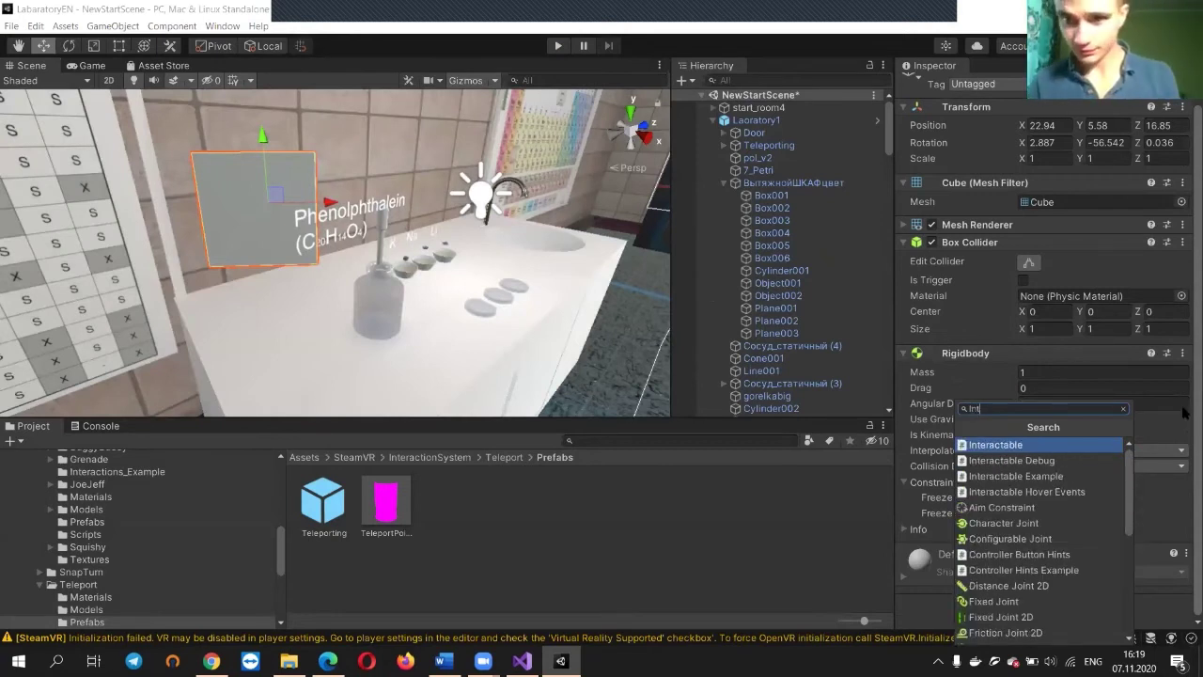
pyautogui.click(1025, 444)
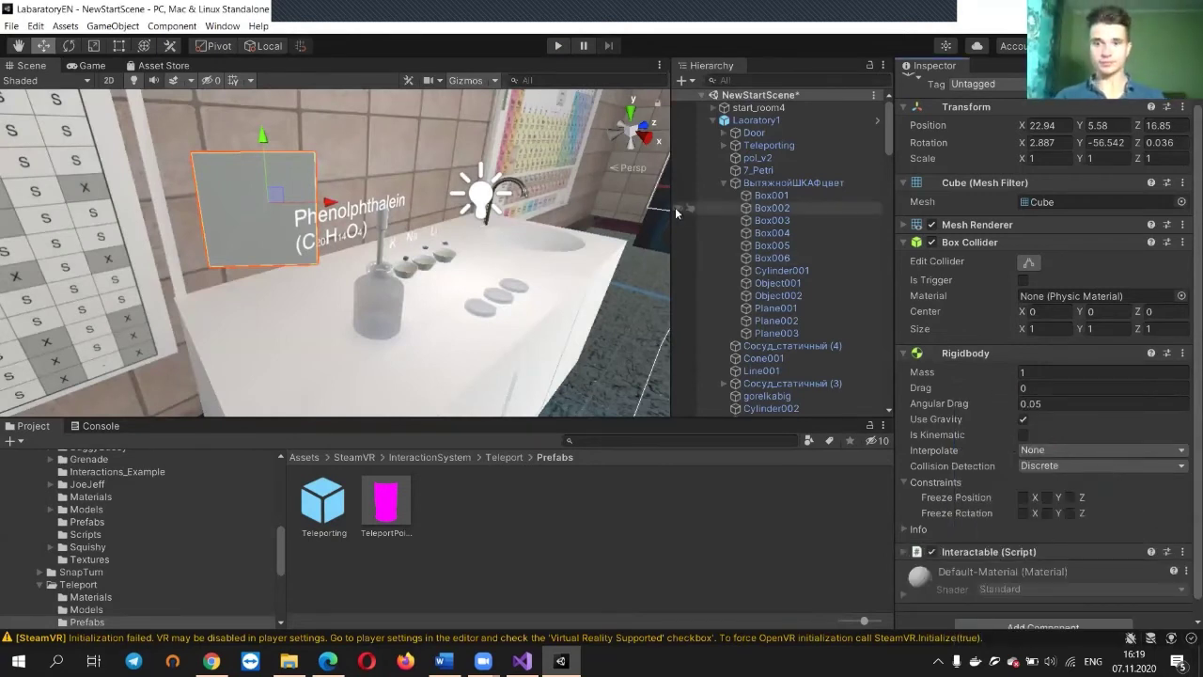
# Run the scene and accept all recommended SteamVR project settings
pyautogui.click(552, 46)
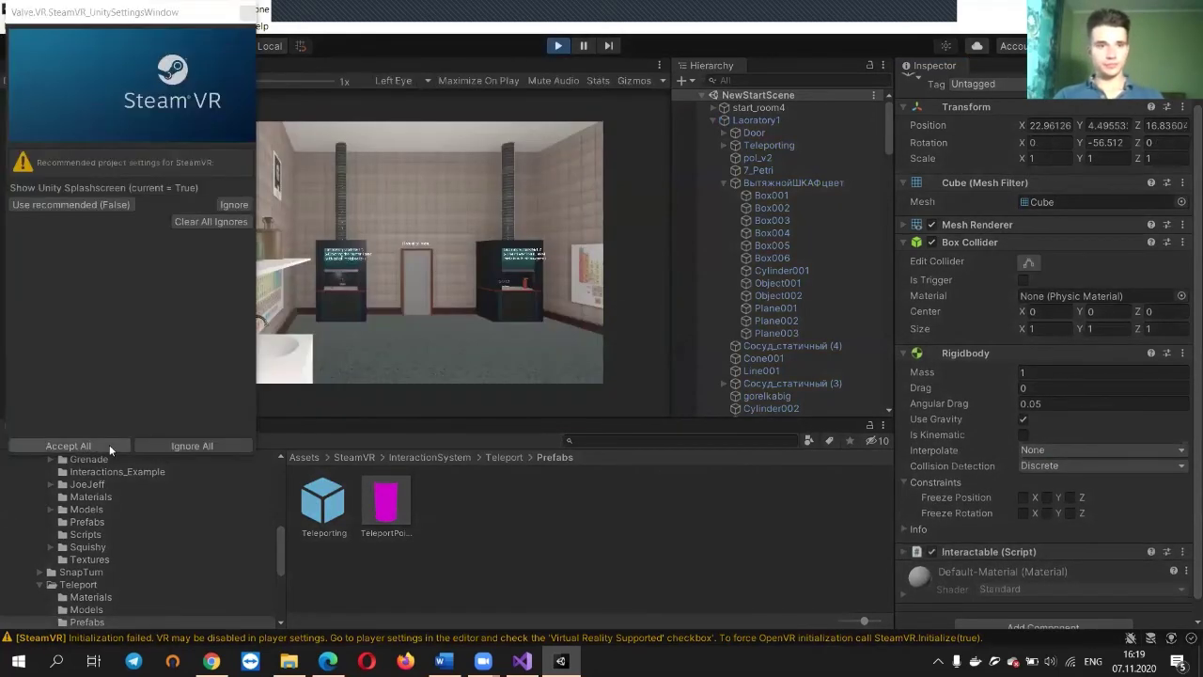
pyautogui.click(109, 445)
pyautogui.click(701, 357)
# Bring the player's view up to the cube on the white counter and check its hover highlight
pyautogui.moveTo(508, 272); pyautogui.dragTo(452, 249, button='right')
pyautogui.press('w')
pyautogui.press('w')
pyautogui.press('s')
pyautogui.press('s')
pyautogui.moveTo(576, 316); pyautogui.dragTo(542, 337, button='right')
pyautogui.press('w')
pyautogui.press('s')
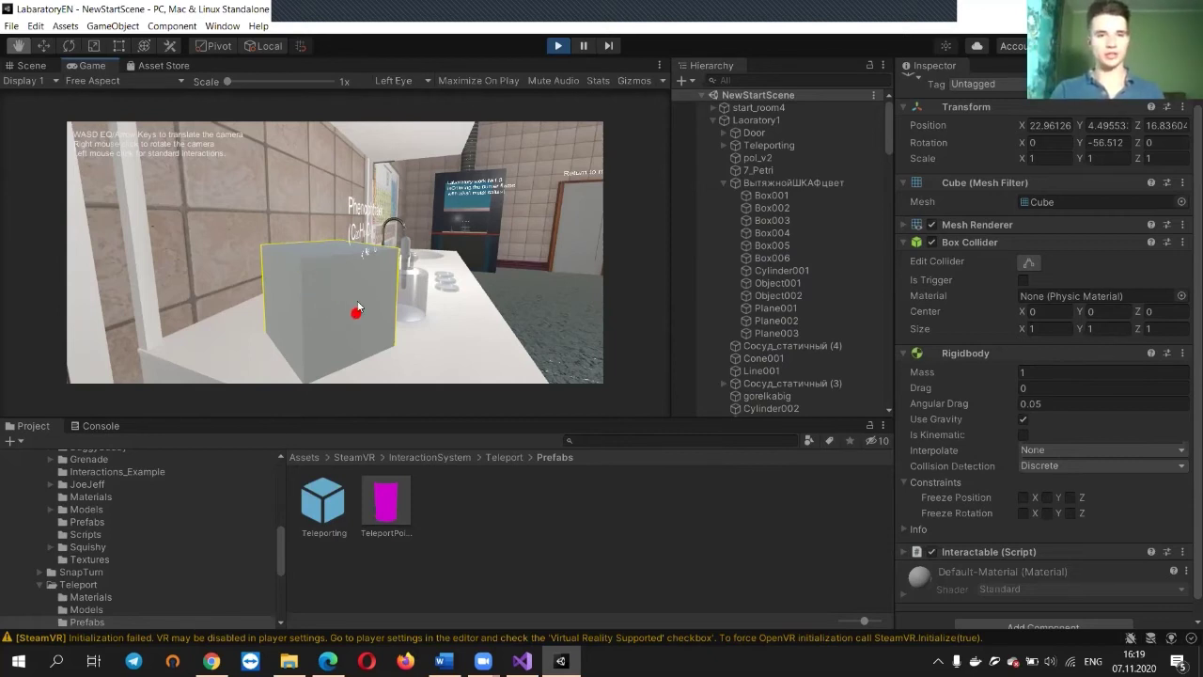
# Add a Throwable component to the cube while the scene is running
pyautogui.scroll(-1, 997, 421)
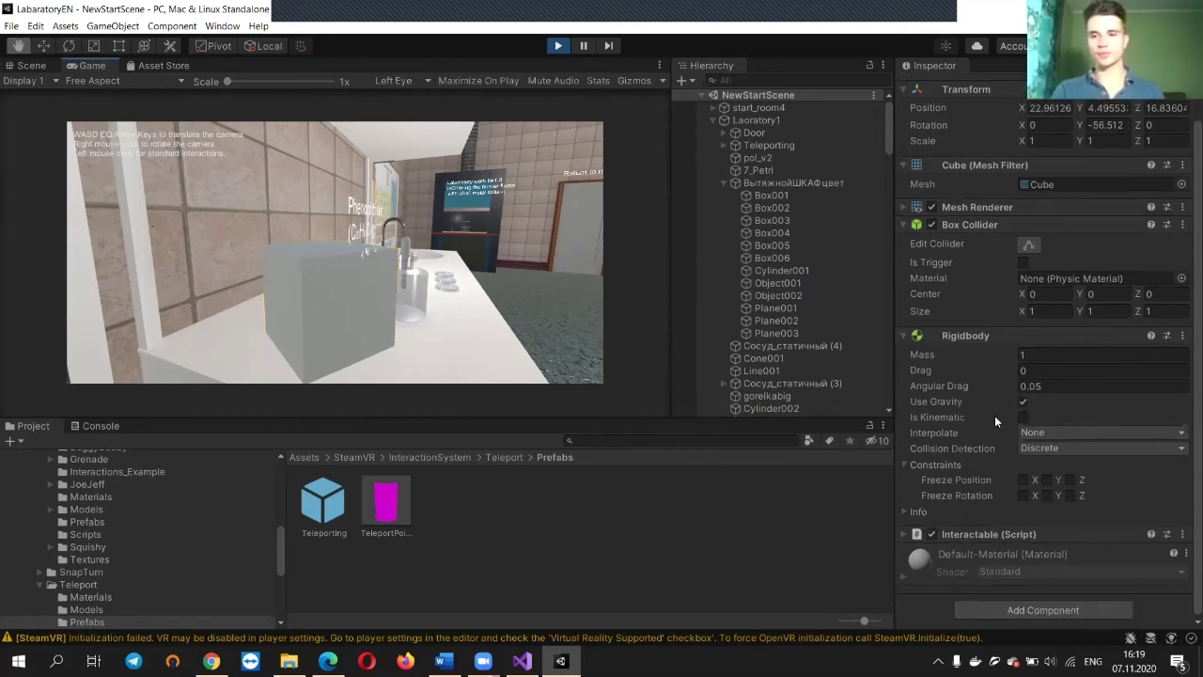
pyautogui.click(1038, 609)
pyautogui.write('trow')
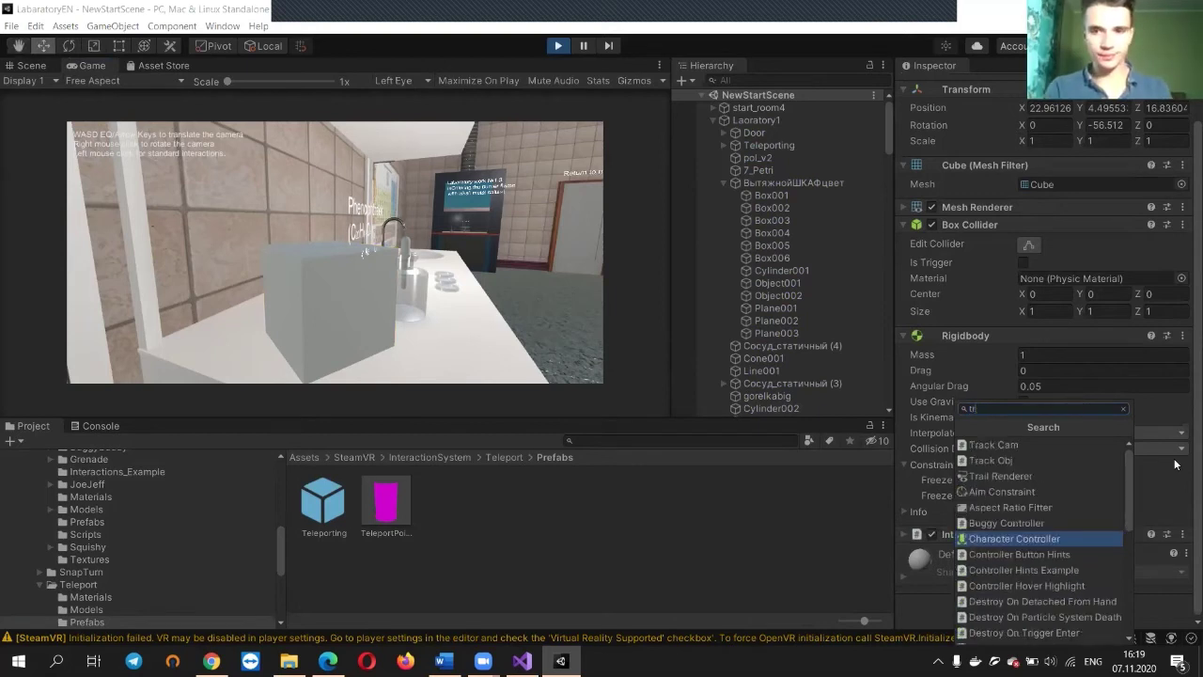
pyautogui.press('BackSpace')
pyautogui.press('BackSpace')
pyautogui.press('BackSpace')
pyautogui.write('hrow')
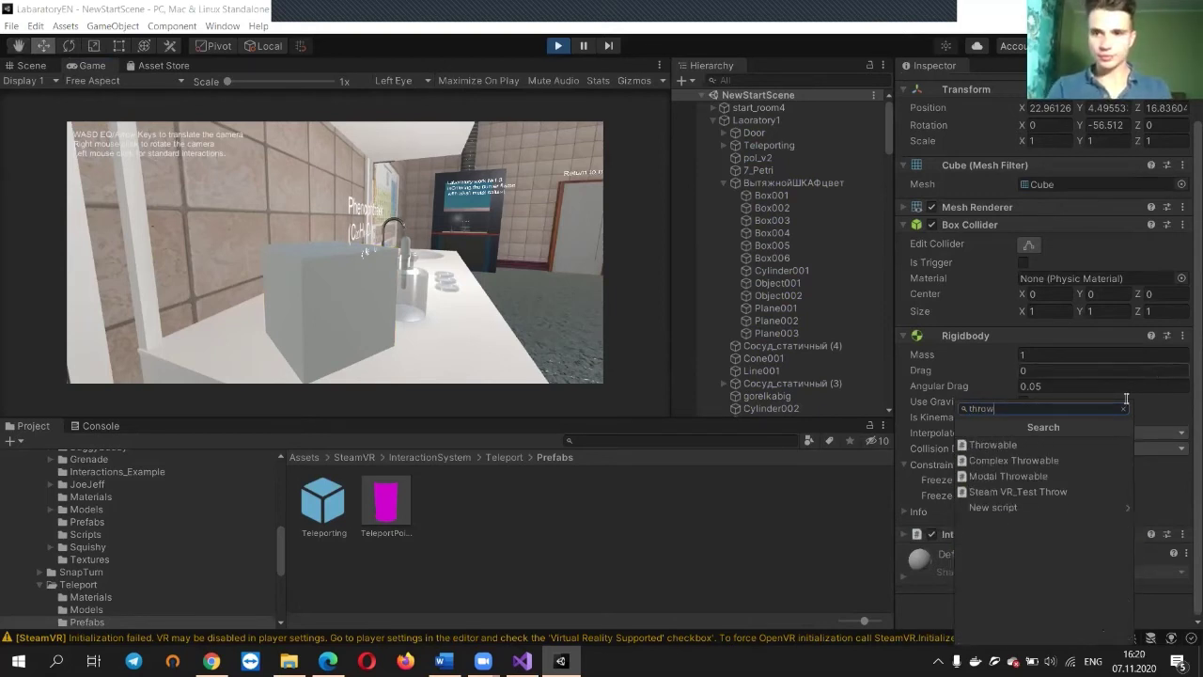
pyautogui.click(971, 442)
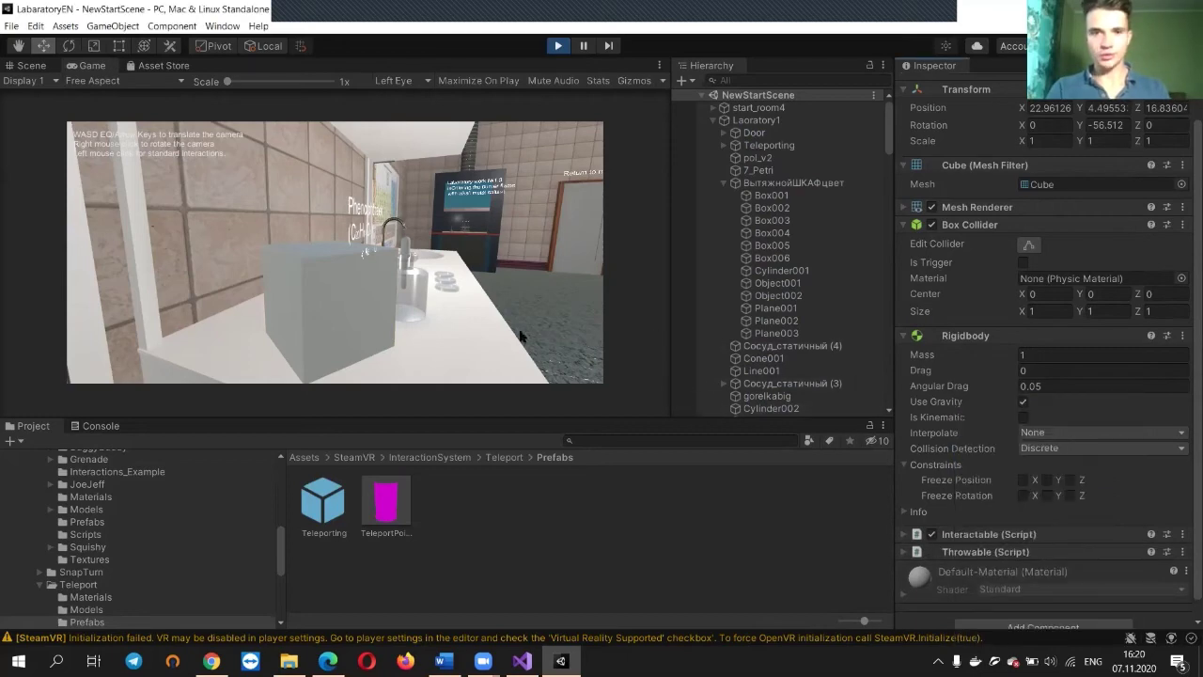
# Examine the cube on the counter from several angles in the running scene and try grabbing it
pyautogui.moveTo(497, 267)
pyautogui.mouseDown(button='right')
pyautogui.moveTo(463, 280)
pyautogui.moveTo(474, 264)
pyautogui.moveTo(510, 276)
pyautogui.mouseUp(button='right')
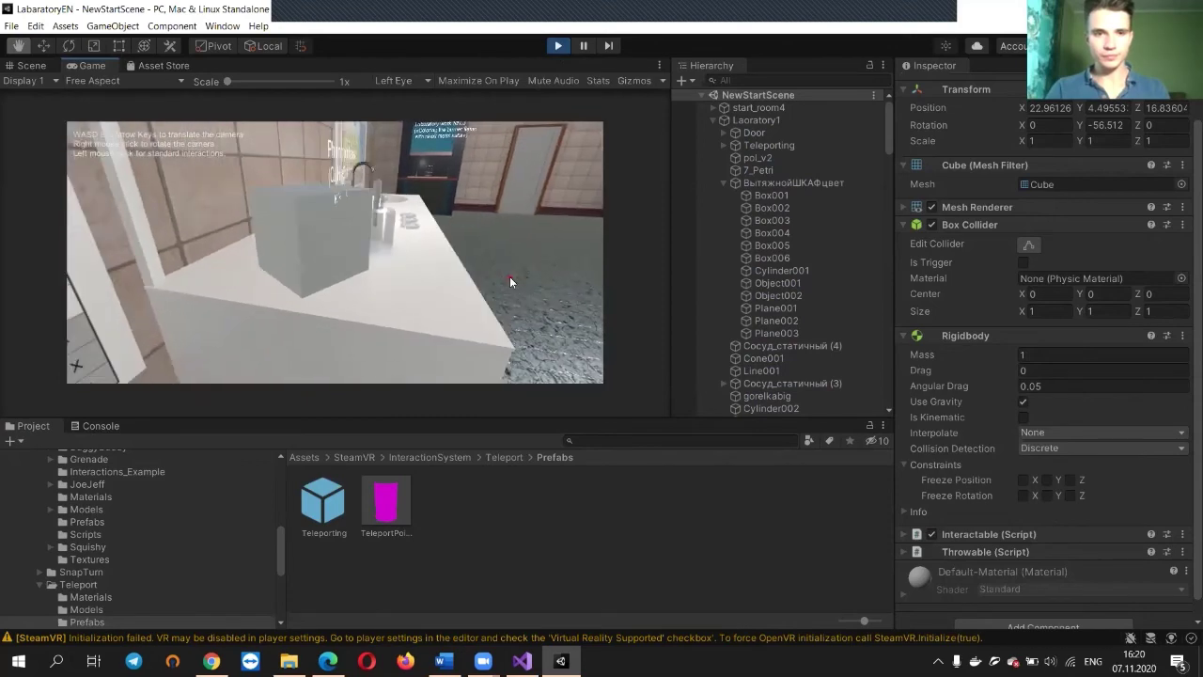
pyautogui.moveTo(311, 260); pyautogui.dragTo(670, 229, button='right')
pyautogui.press('s')
pyautogui.moveTo(420, 243); pyautogui.dragTo(378, 241)
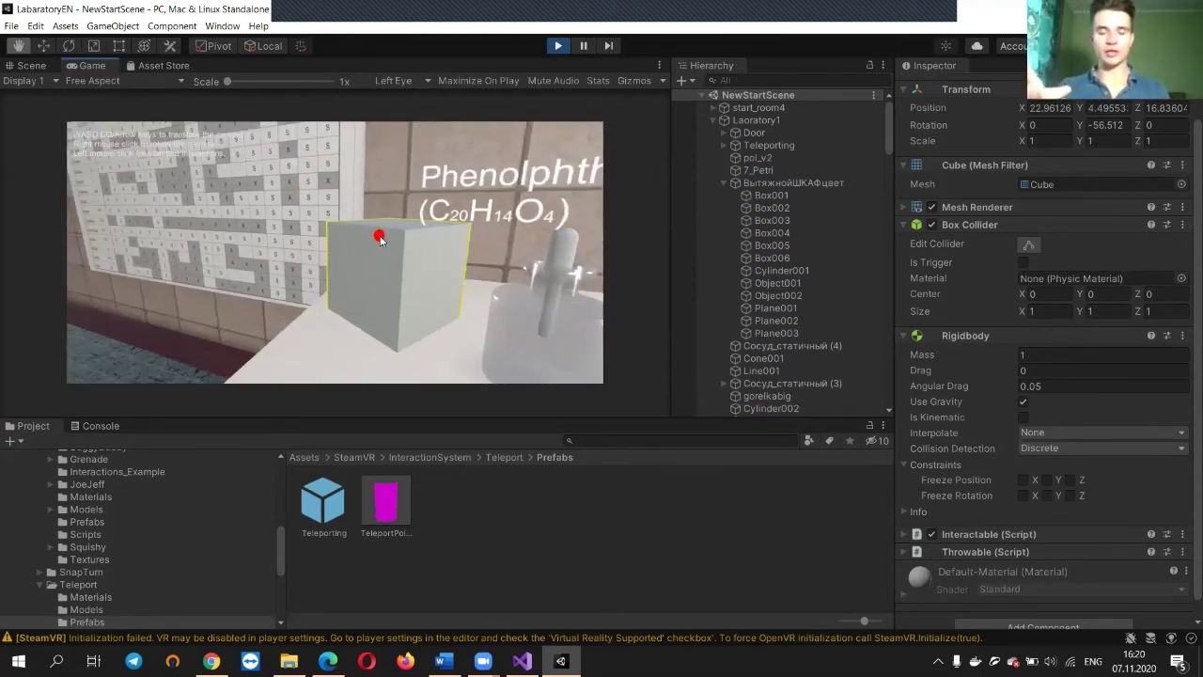
pyautogui.moveTo(379, 250); pyautogui.dragTo(379, 309, button='right')
pyautogui.press('w')
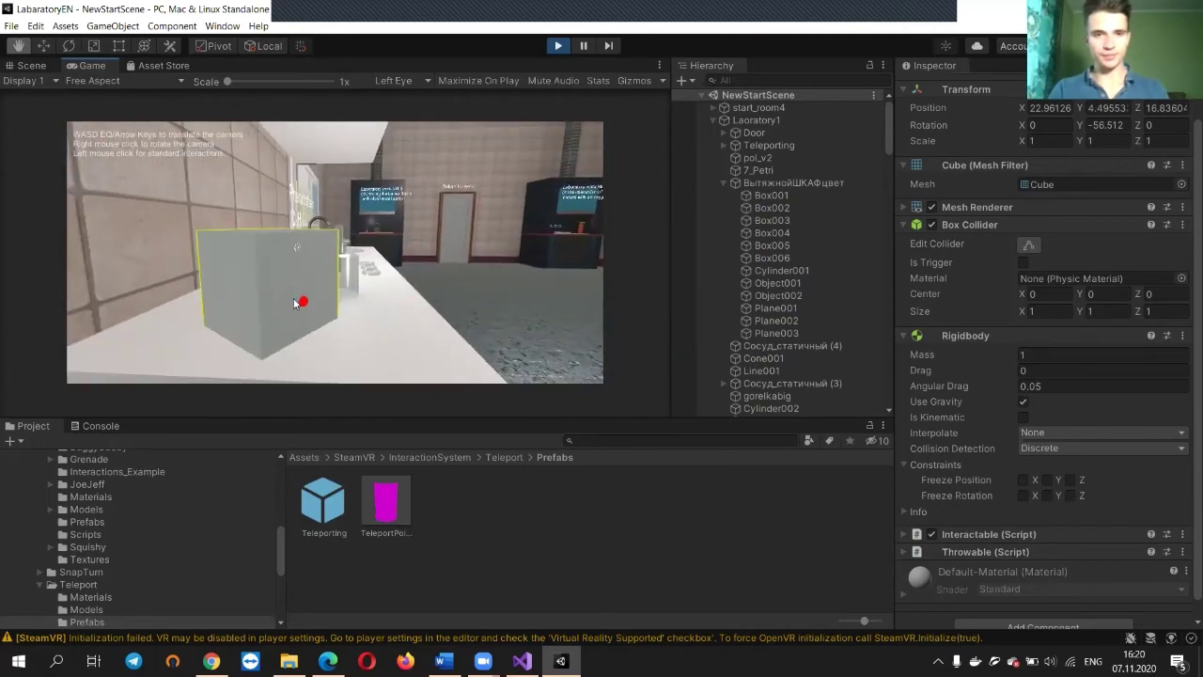
# Grab the cube off the counter, carry it across the laboratory and stop Play mode
pyautogui.moveTo(287, 308); pyautogui.dragTo(477, 171)
pyautogui.press('d')
pyautogui.press('w')
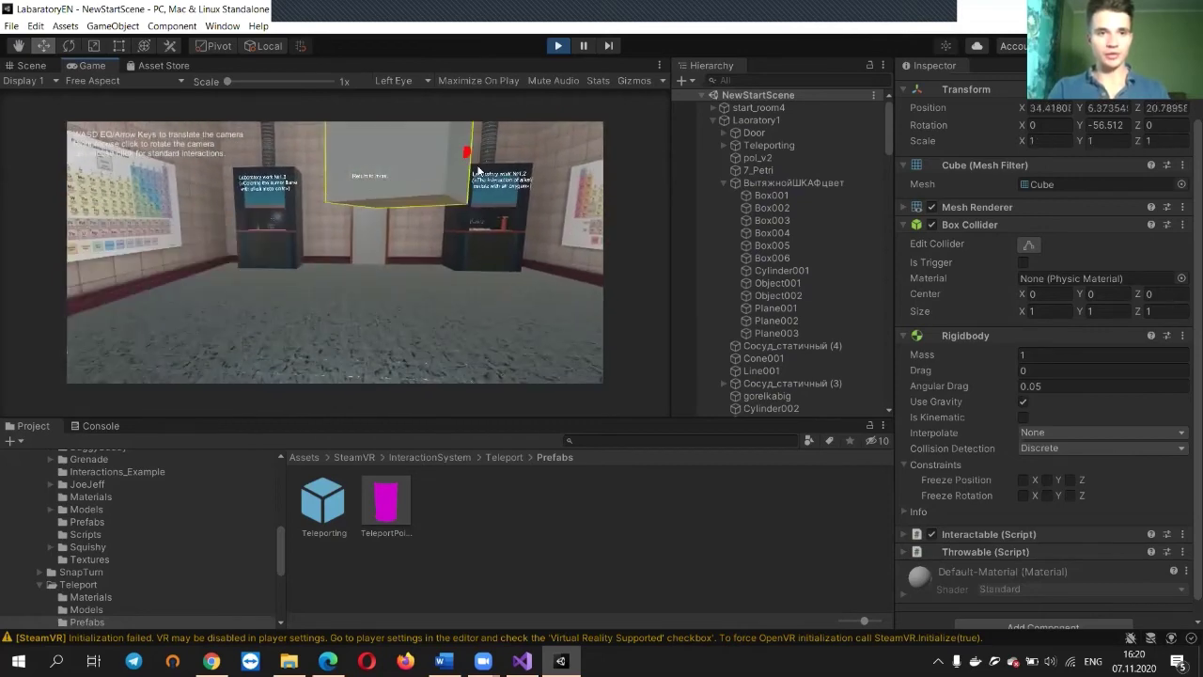
pyautogui.moveTo(382, 289); pyautogui.dragTo(347, 231, button='right')
pyautogui.press('q')
pyautogui.press('a')
pyautogui.press('w')
pyautogui.click(559, 47)
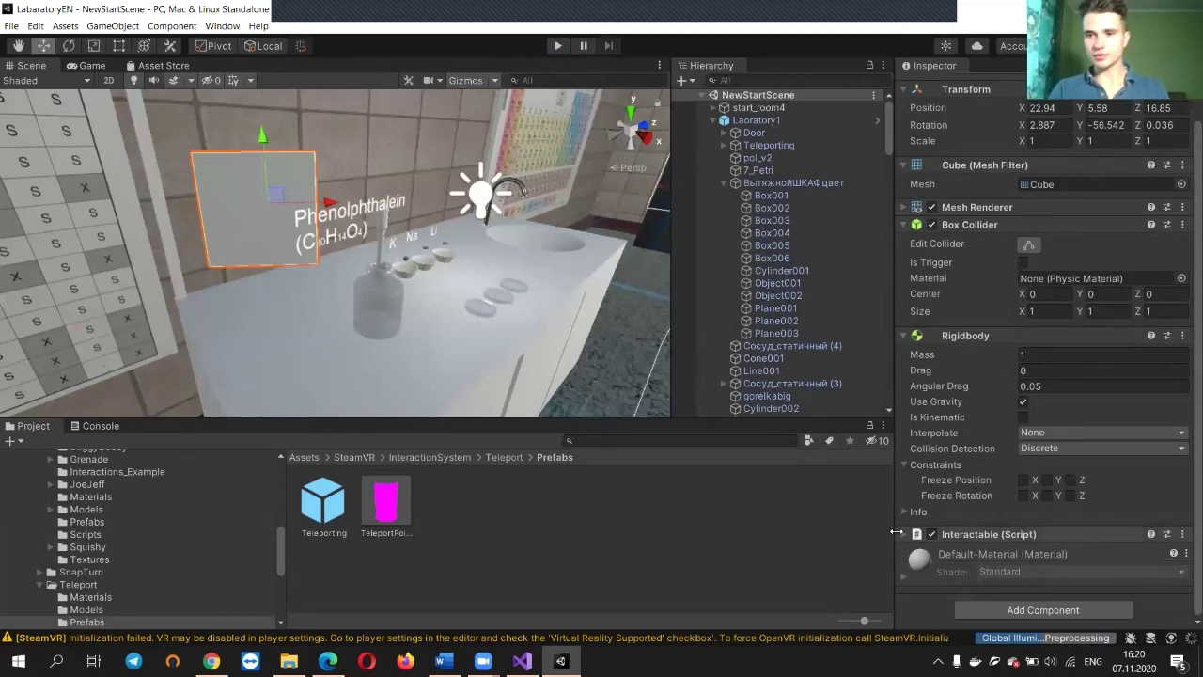
# Review the settings of the cube's Interactable script and collapse them again
pyautogui.click(926, 533)
pyautogui.scroll(-5, 1021, 521)
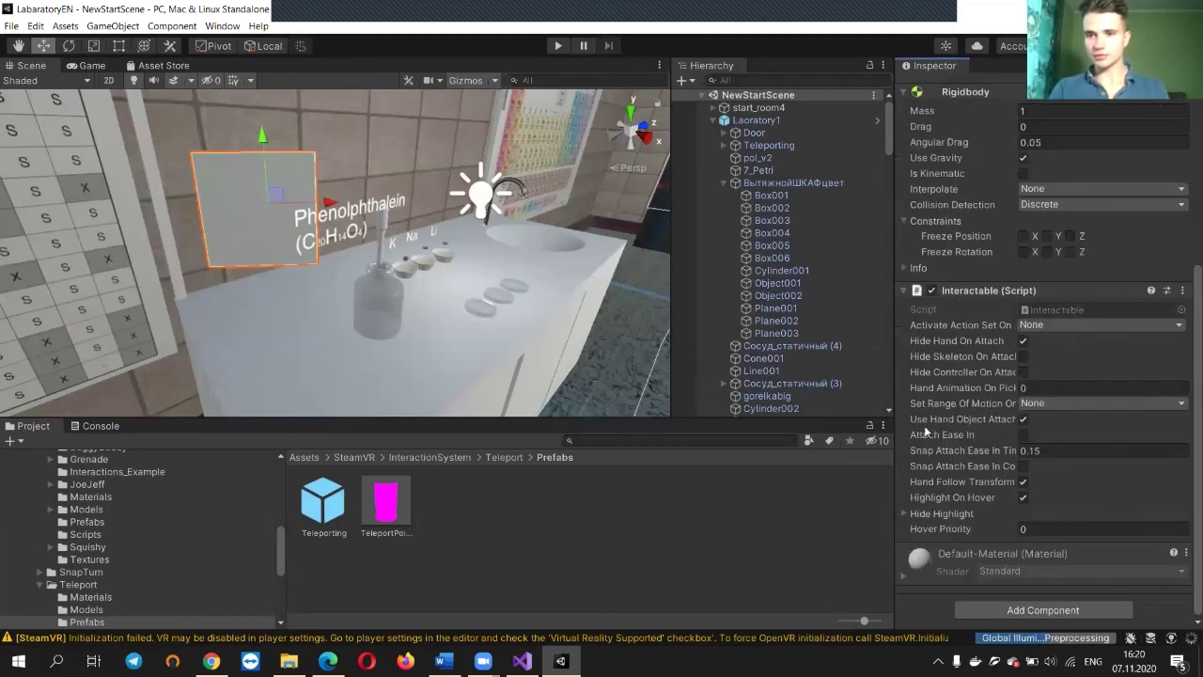
pyautogui.click(904, 290)
pyautogui.moveTo(559, 265); pyautogui.dragTo(856, 290, button='right')
pyautogui.press('w')
pyautogui.press('d')
pyautogui.moveTo(513, 275)
pyautogui.mouseDown(button='right')
pyautogui.moveTo(544, 273)
pyautogui.moveTo(534, 269)
pyautogui.mouseUp(button='right')
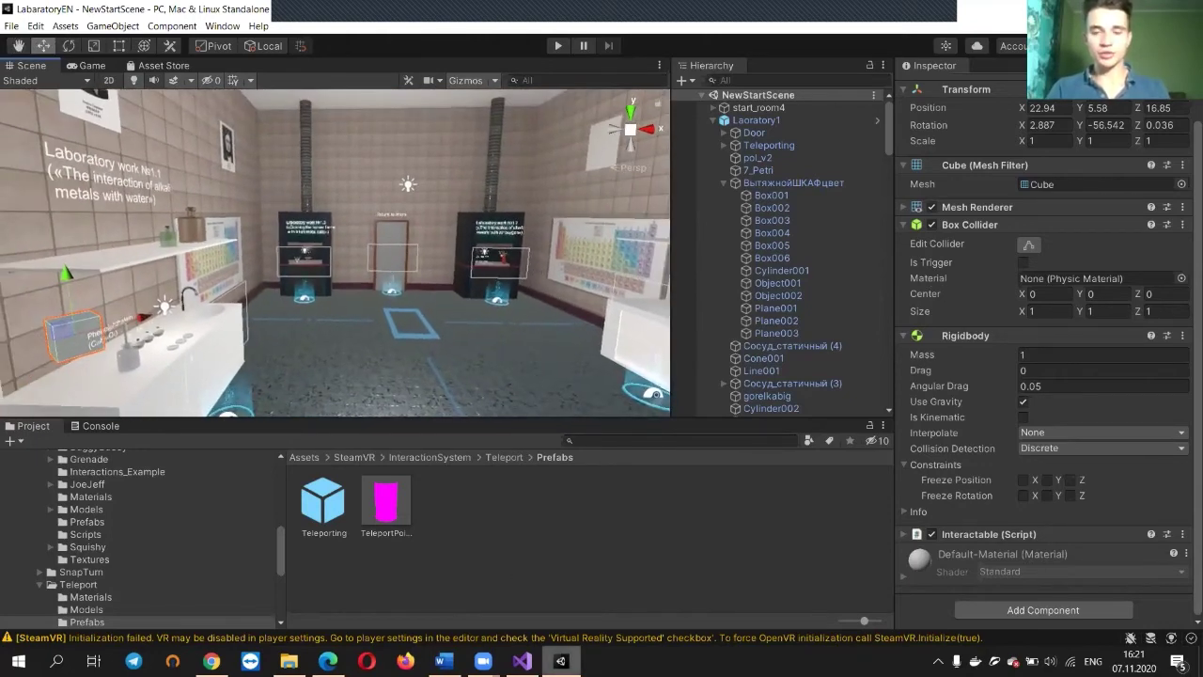
pyautogui.moveTo(483, 661)
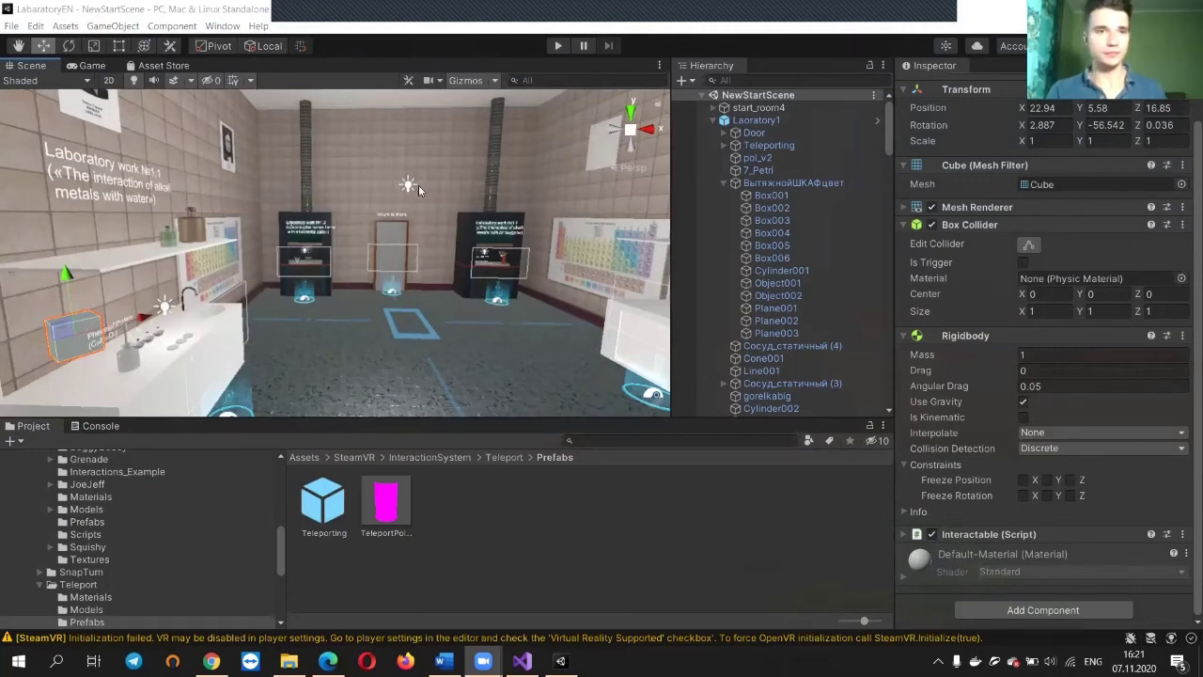
# Open the project last modified 6 months ago from Unity Hub, using Unity version 2020.1.6f1
pyautogui.click(11, 27)
pyautogui.moveTo(65, 25)
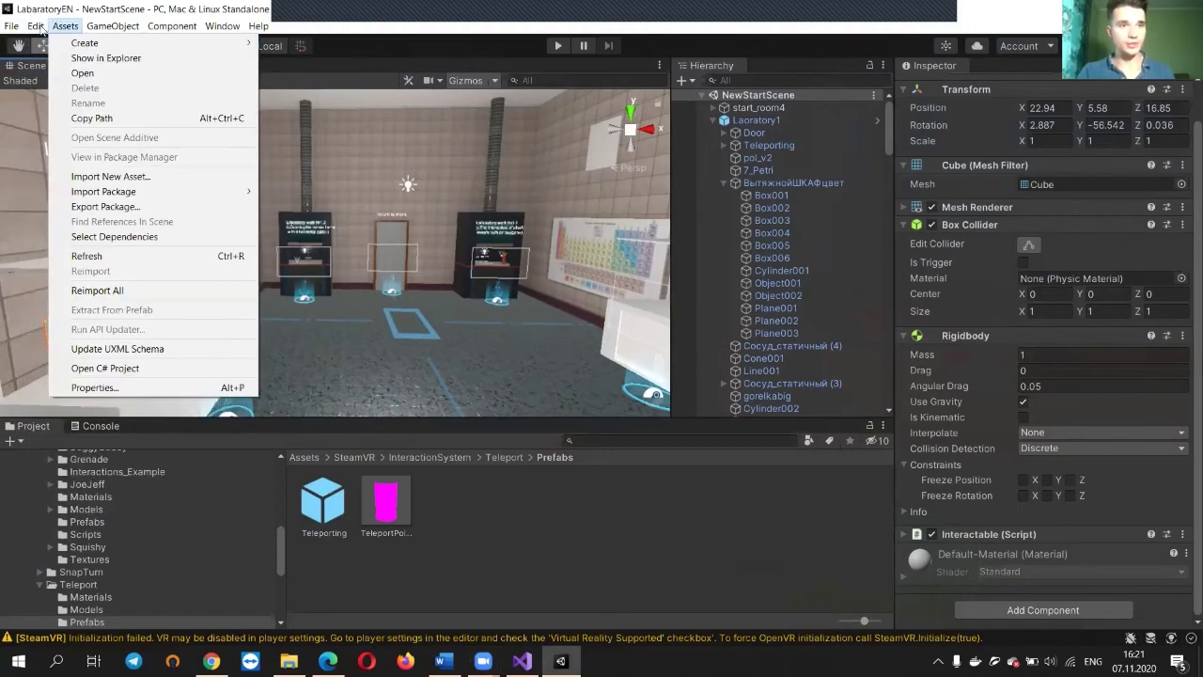
pyautogui.moveTo(11, 27)
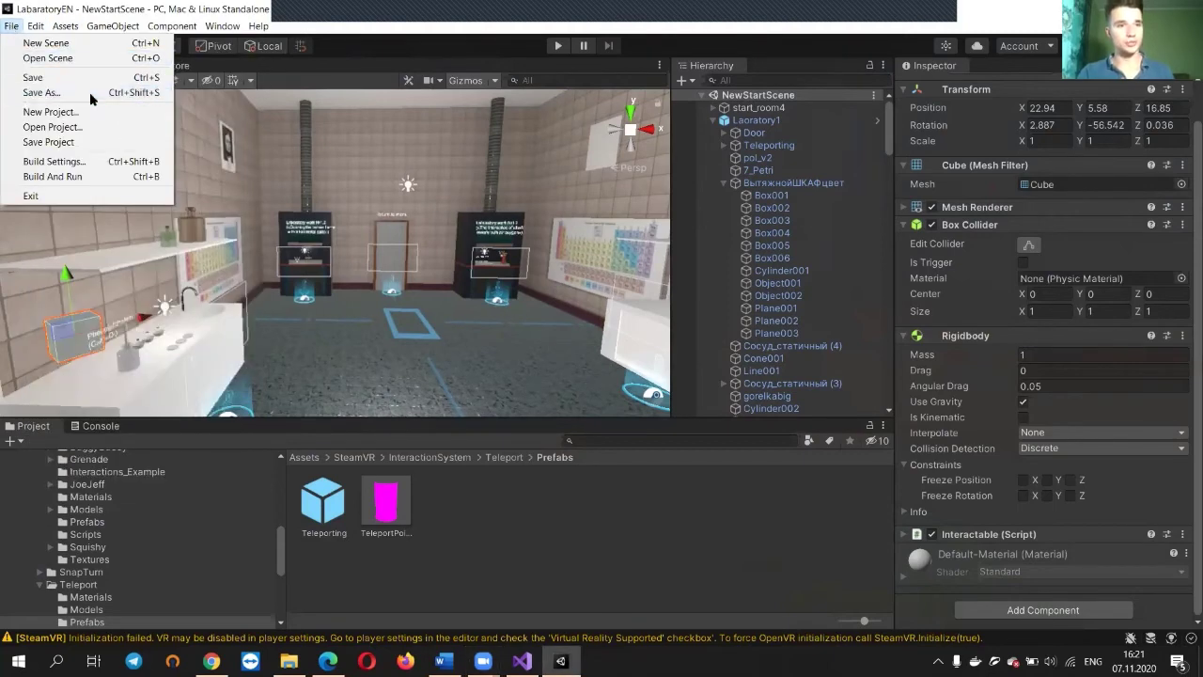
pyautogui.click(93, 128)
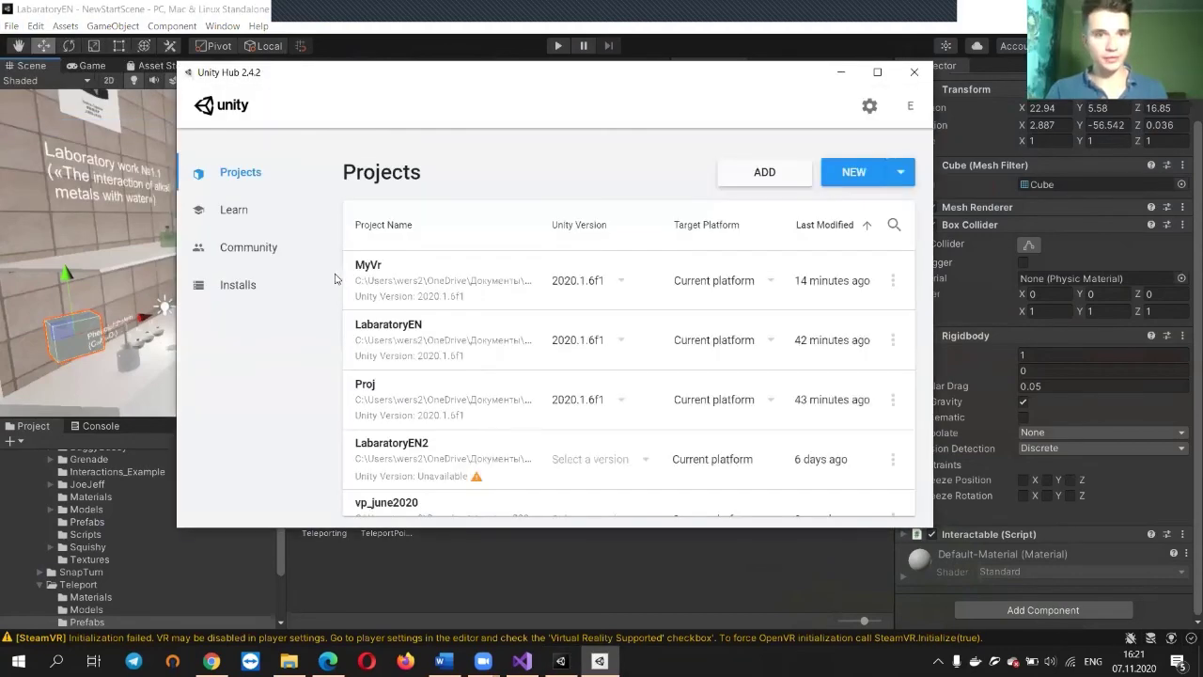
pyautogui.scroll(-3, 412, 371)
pyautogui.click(616, 485)
pyautogui.click(612, 492)
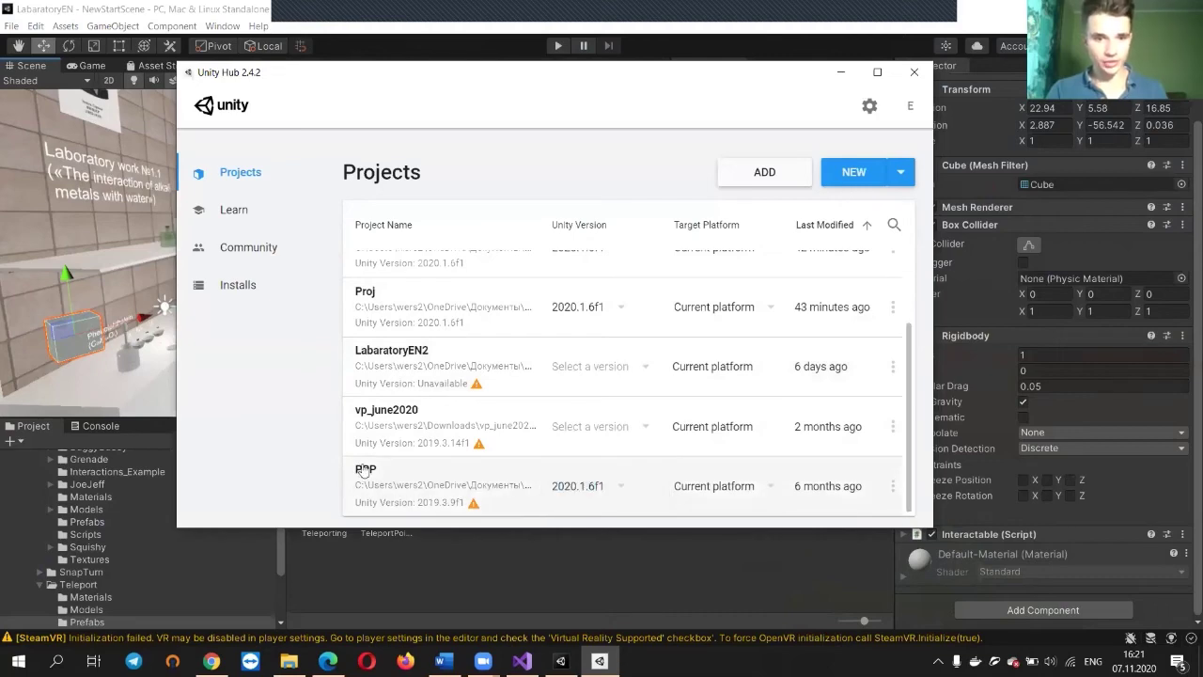
pyautogui.click(364, 469)
pyautogui.click(827, 375)
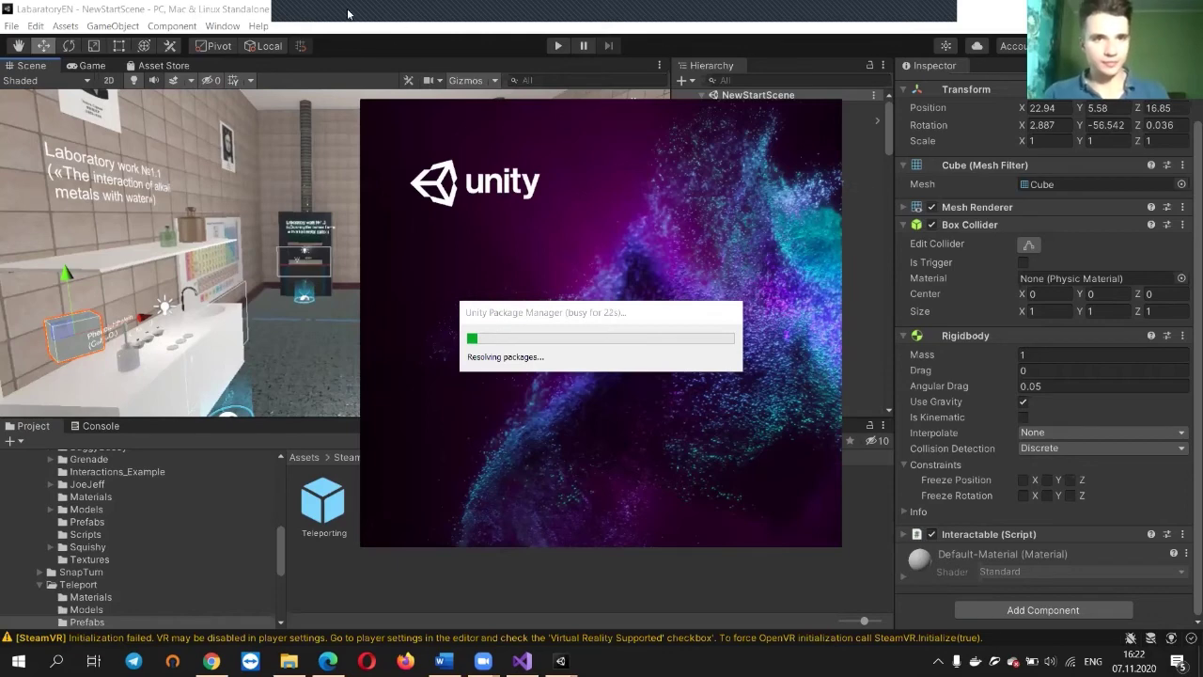
pyautogui.press('w')
pyautogui.moveTo(384, 282); pyautogui.dragTo(442, 301, button='right')
pyautogui.press('a')
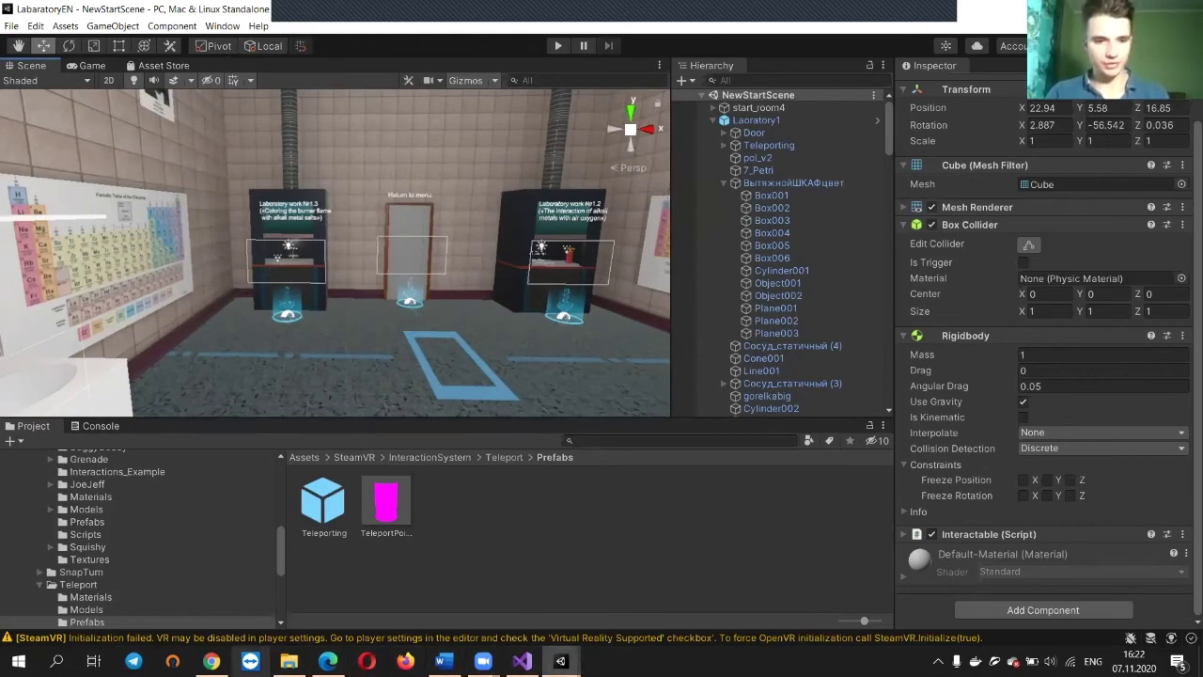
pyautogui.click(416, 591)
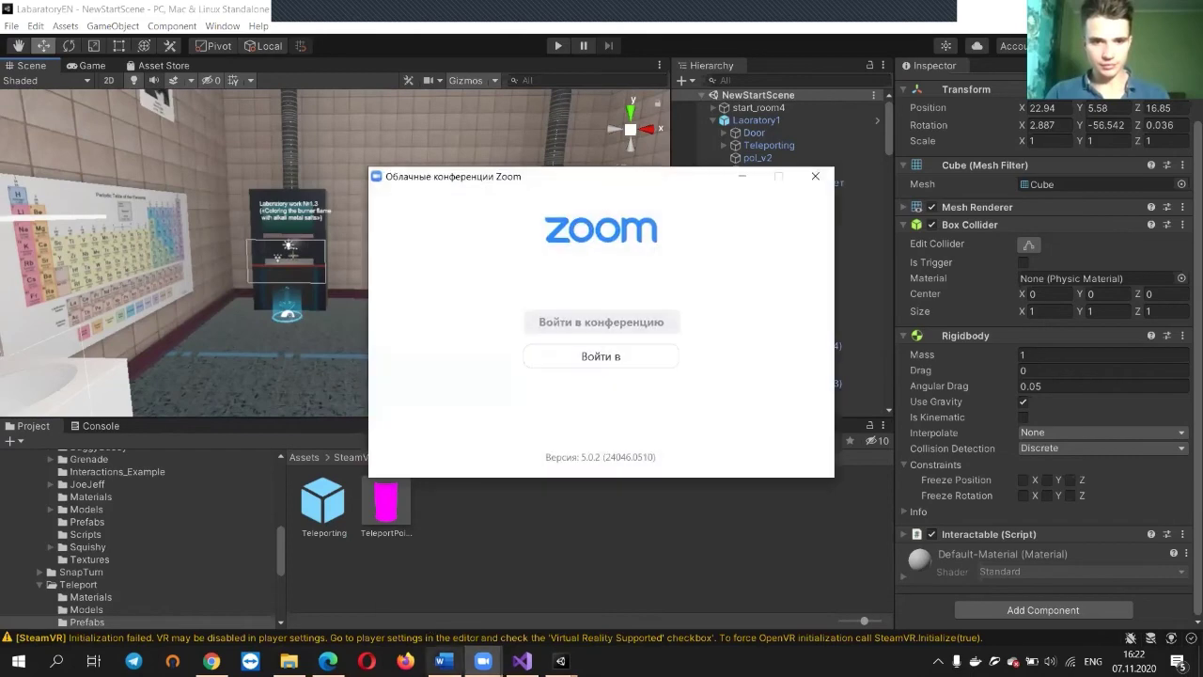
pyautogui.click(574, 615)
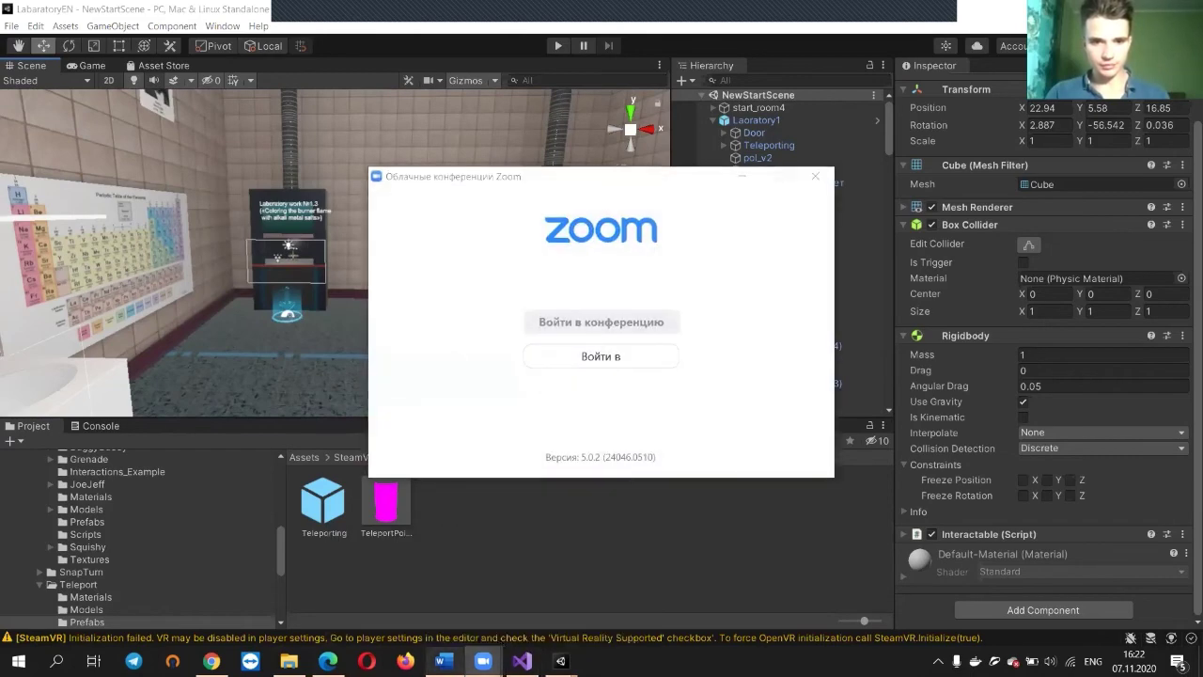
pyautogui.click(444, 661)
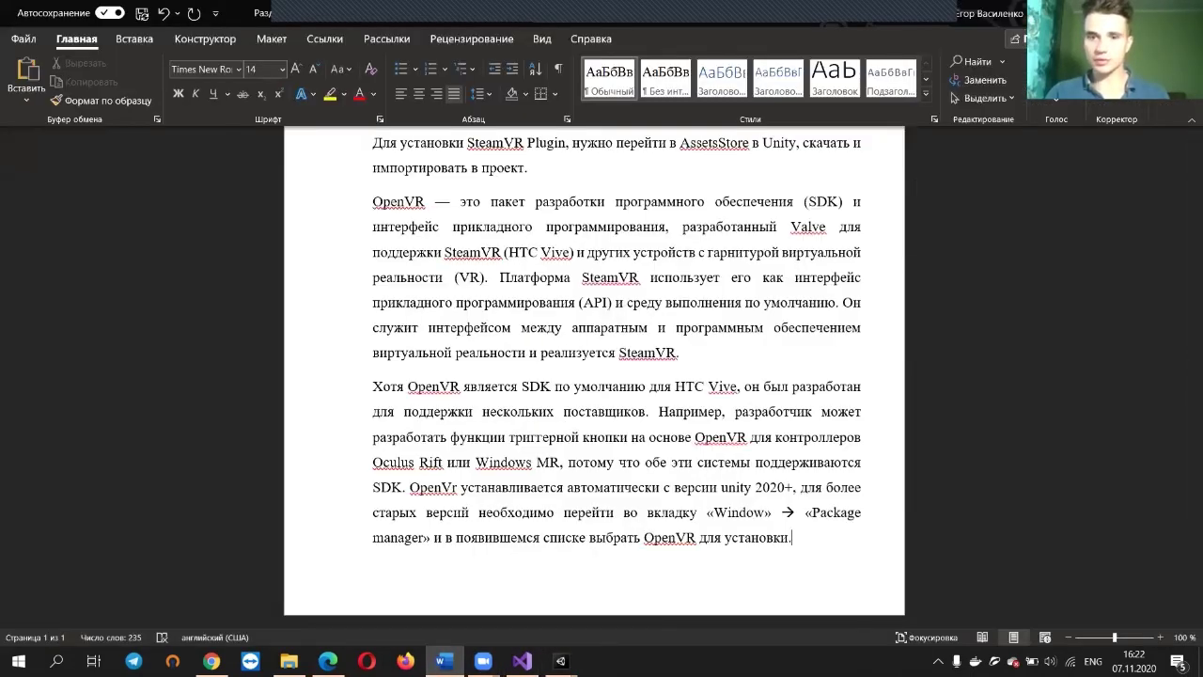
pyautogui.click(443, 660)
pyautogui.click(483, 660)
pyautogui.click(443, 624)
pyautogui.click(483, 661)
# Acknowledge the XR Plug-in Management notice of the loading project and minimize the Zoom window
pyautogui.click(562, 621)
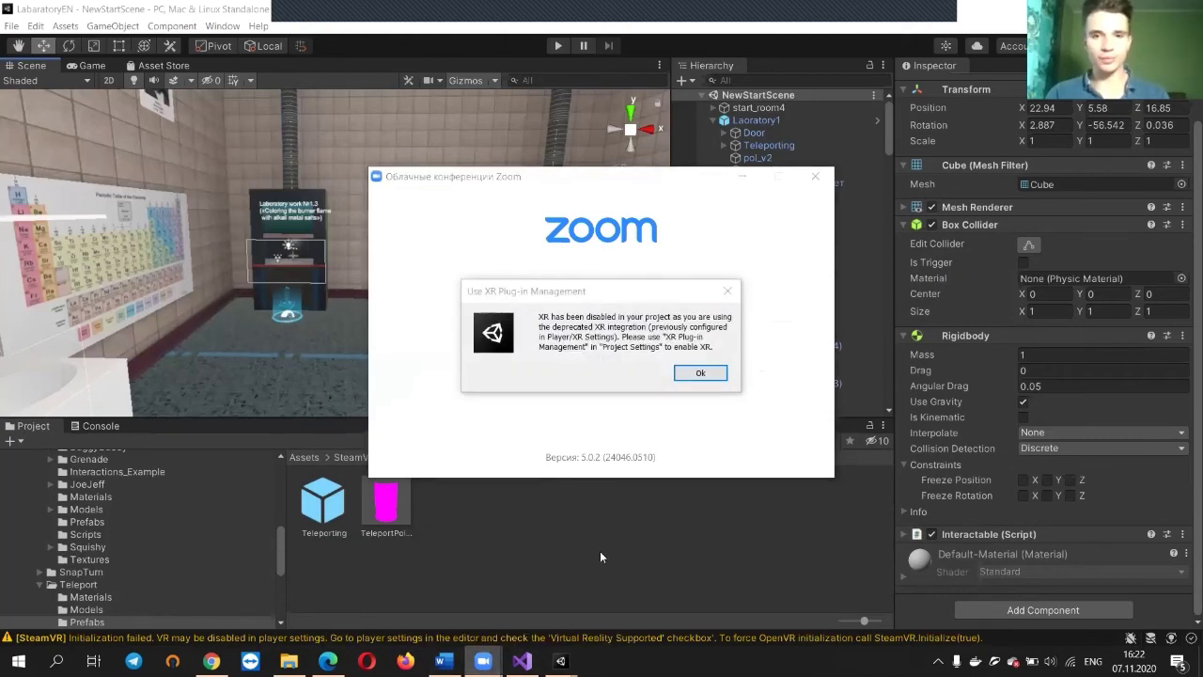
pyautogui.click(701, 373)
pyautogui.click(483, 661)
pyautogui.click(425, 596)
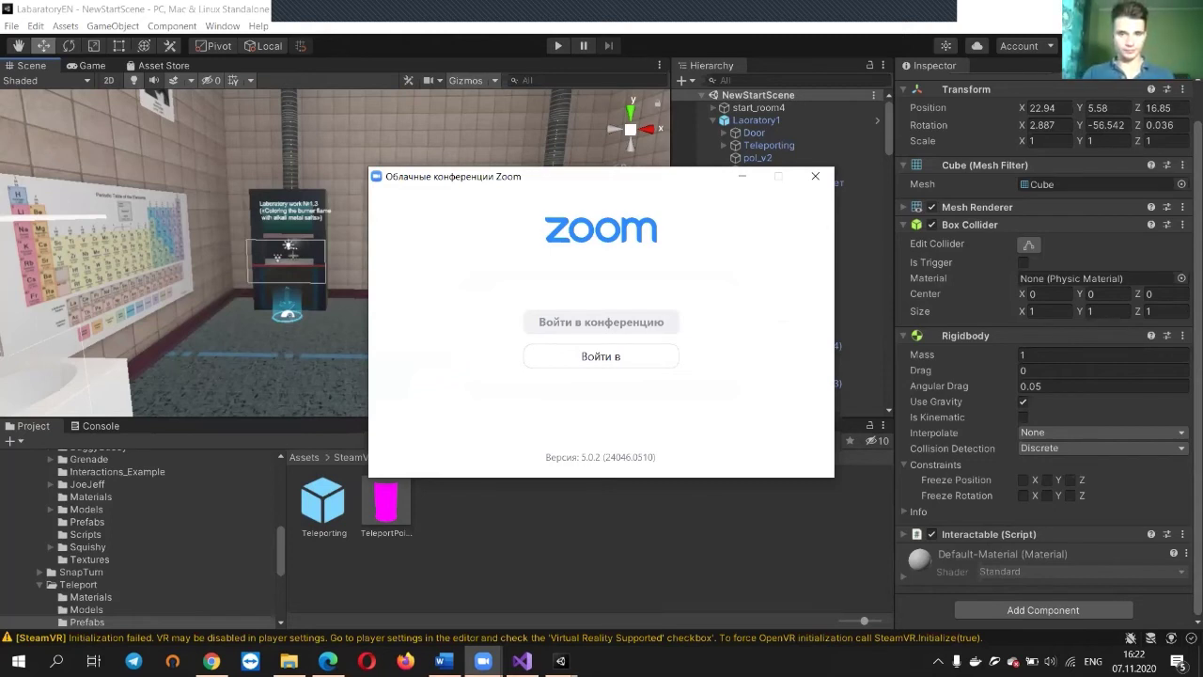
pyautogui.click(563, 662)
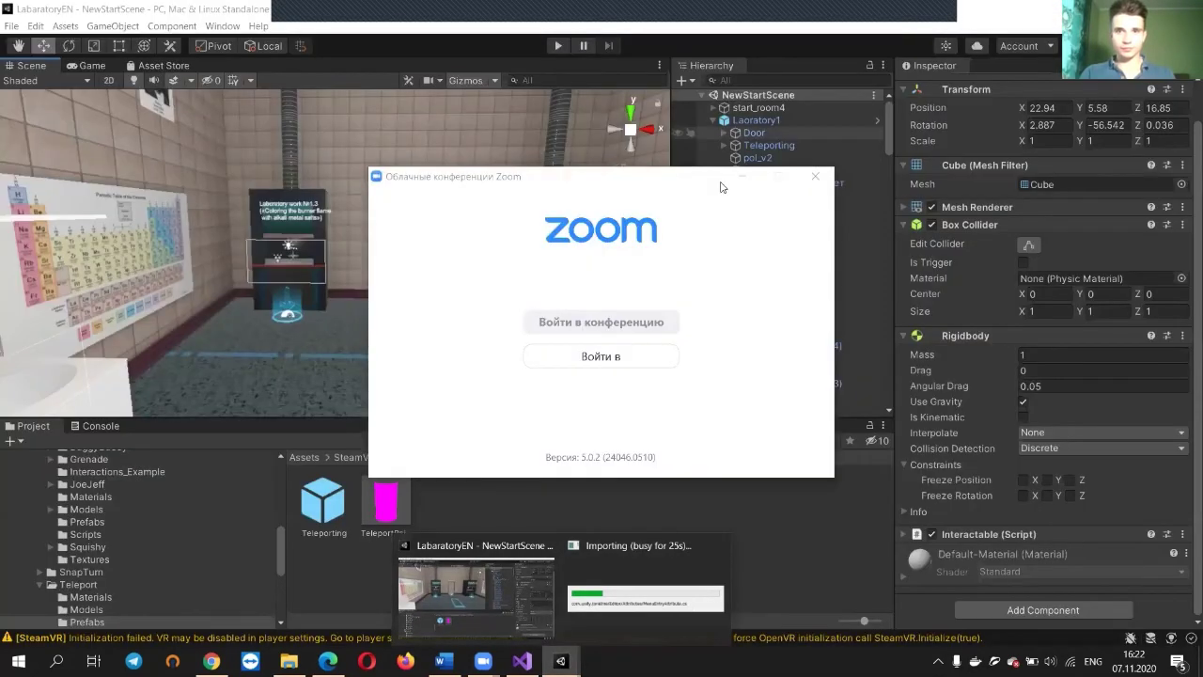
pyautogui.click(750, 176)
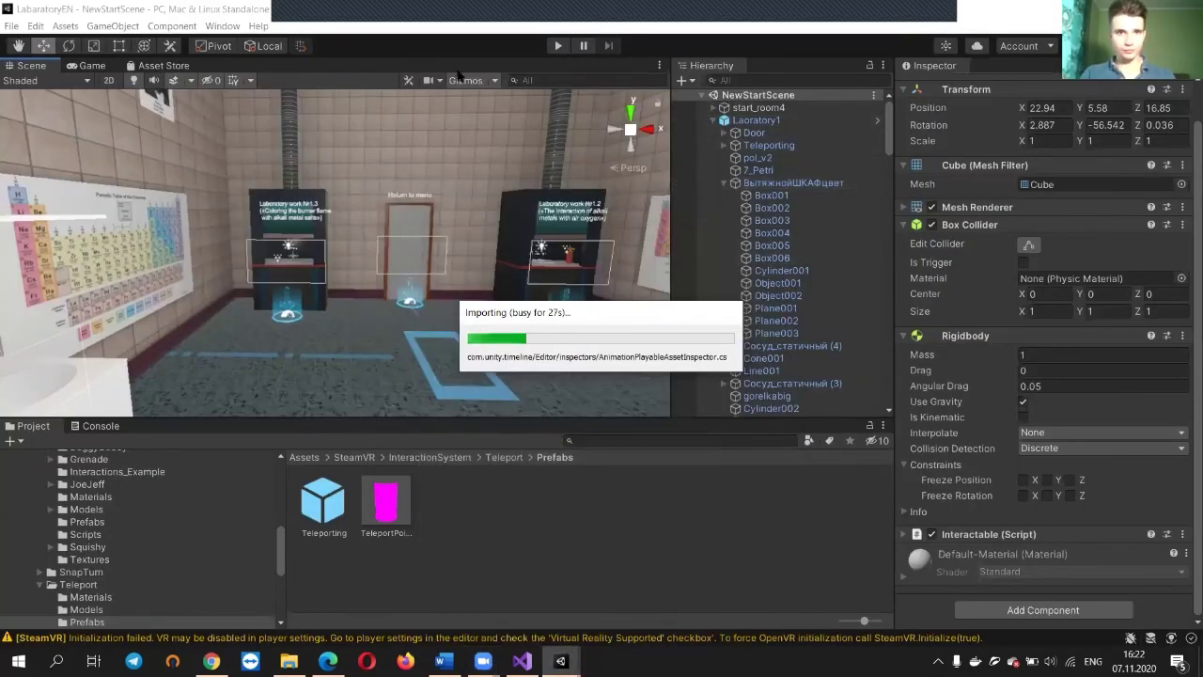
pyautogui.moveTo(299, 195); pyautogui.dragTo(517, 198, button='right')
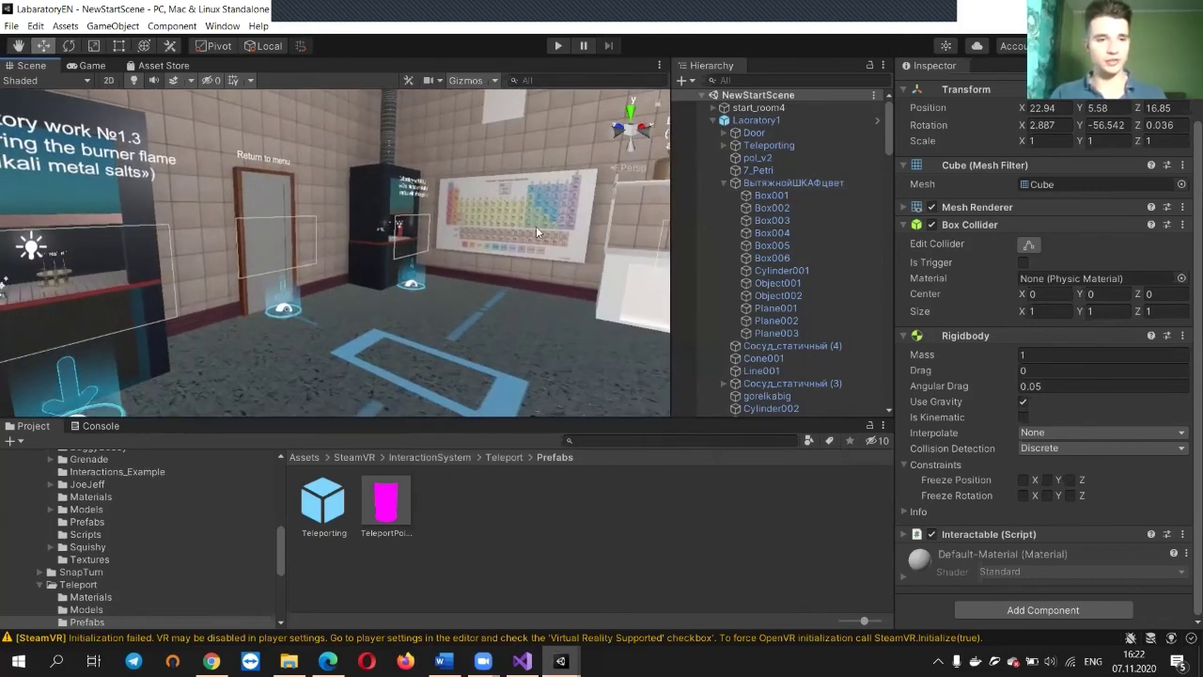
pyautogui.moveTo(491, 228); pyautogui.dragTo(441, 270, button='right')
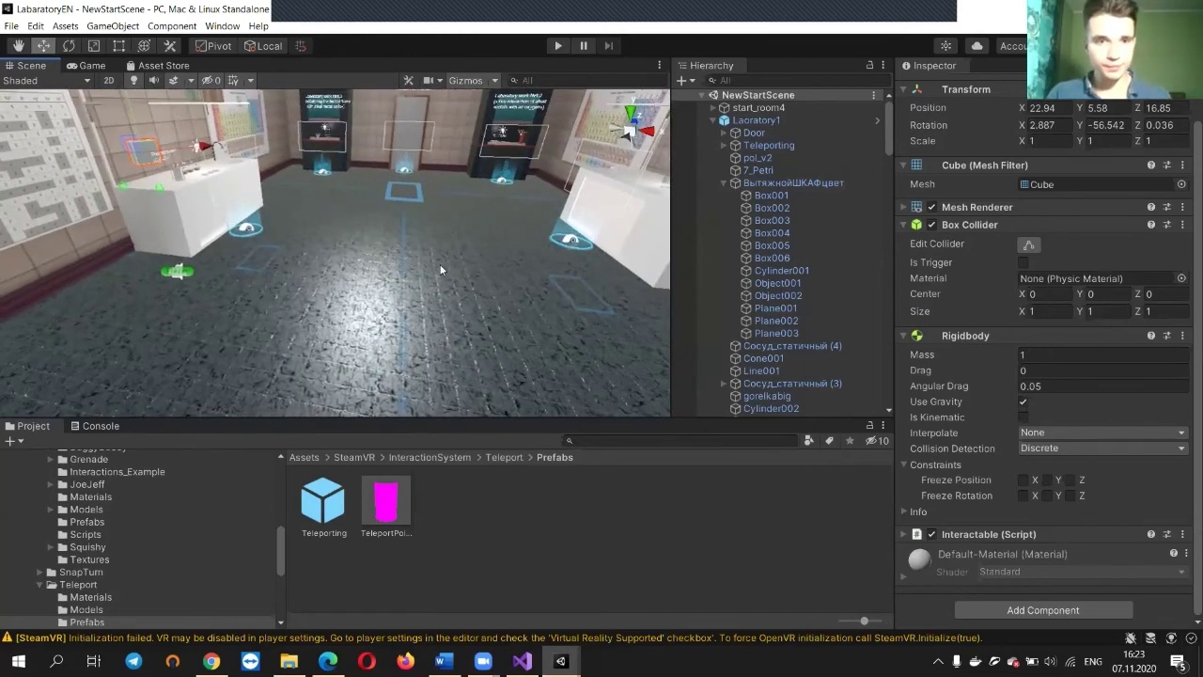
# Collapse the Laoratory1 object and select the Fire particle system on the burner inside the laboratory
pyautogui.moveTo(297, 253); pyautogui.dragTo(380, 222, button='right')
pyautogui.press('s')
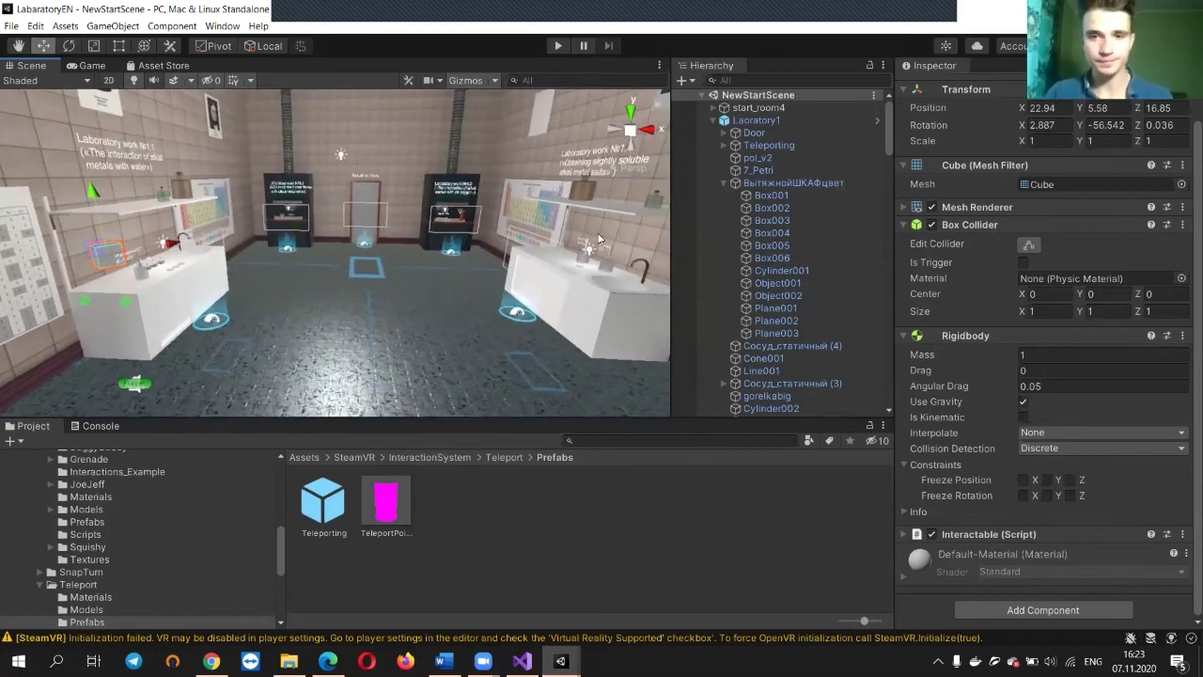
pyautogui.click(713, 121)
pyautogui.moveTo(524, 185); pyautogui.dragTo(429, 169, button='right')
pyautogui.press('w')
pyautogui.click(397, 205)
pyautogui.click(323, 282)
# Create a new Particle System and place it on the laboratory floor near the Return to menu door
pyautogui.moveTo(334, 284); pyautogui.dragTo(658, 253, button='right')
pyautogui.press('w')
pyautogui.press('s')
pyautogui.click(112, 25)
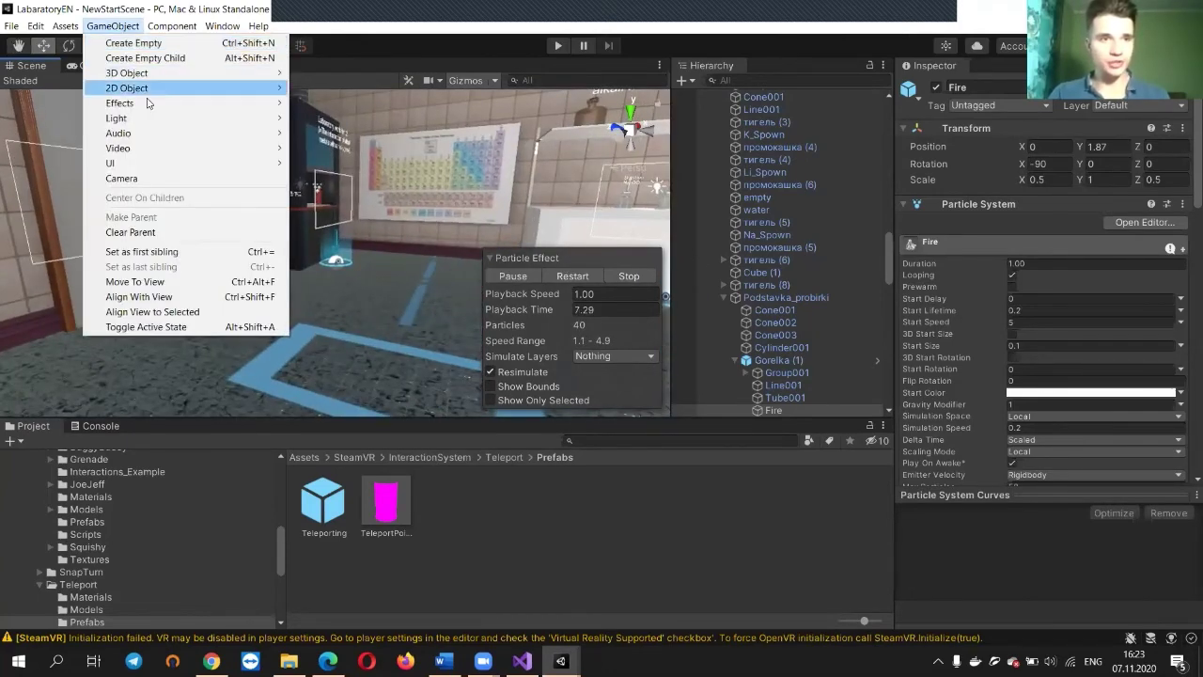
pyautogui.moveTo(263, 102)
pyautogui.click(388, 103)
pyautogui.moveTo(412, 157); pyautogui.dragTo(392, 254, button='right')
pyautogui.moveTo(392, 253); pyautogui.dragTo(177, 340)
pyautogui.moveTo(350, 261)
pyautogui.mouseDown(button='right')
pyautogui.moveTo(335, 308)
pyautogui.moveTo(451, 282)
pyautogui.moveTo(659, 202)
pyautogui.moveTo(793, 131)
pyautogui.moveTo(935, 162)
pyautogui.moveTo(718, 274)
pyautogui.moveTo(324, 177)
pyautogui.moveTo(280, 100)
pyautogui.moveTo(351, 293)
pyautogui.moveTo(301, 207)
pyautogui.moveTo(175, 173)
pyautogui.moveTo(69, 199)
pyautogui.moveTo(386, 283)
pyautogui.moveTo(414, 231)
pyautogui.moveTo(633, 489)
pyautogui.moveTo(452, 565)
pyautogui.moveTo(644, 574)
pyautogui.mouseUp(button='right')
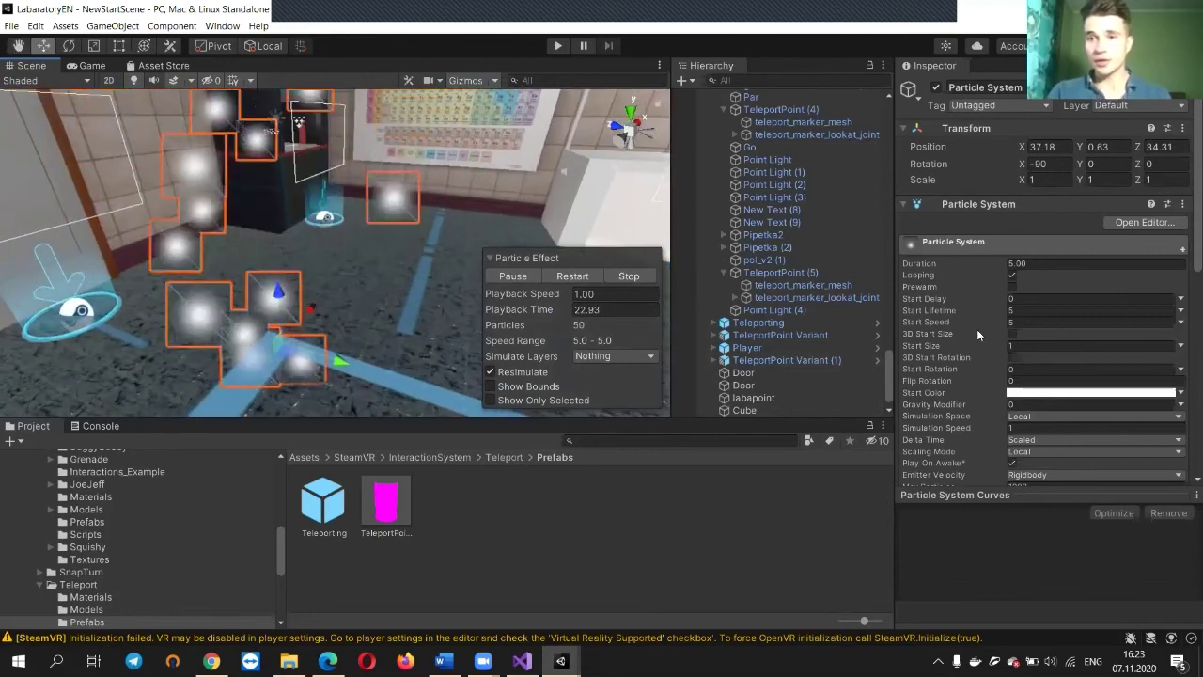
# Examine the new particle system's main, Emission and Shape settings and its list of optional modules
pyautogui.scroll(-5, 992, 322)
pyautogui.scroll(5, 939, 319)
pyautogui.scroll(-2, 935, 268)
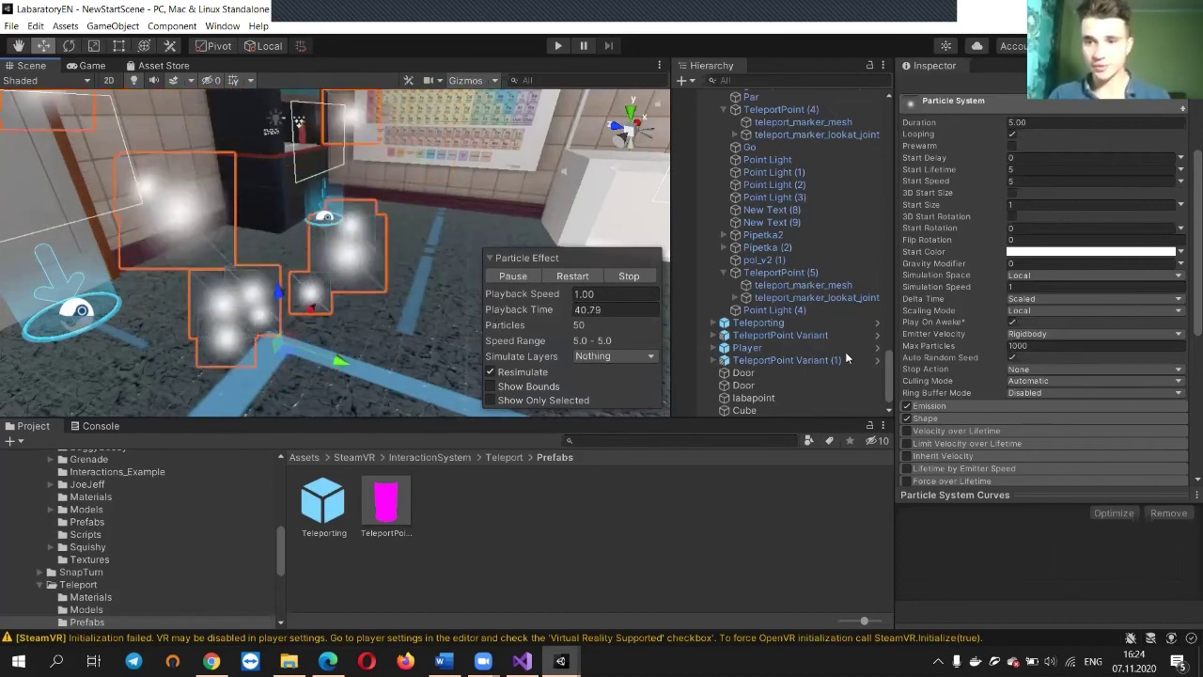
pyautogui.scroll(-3, 954, 264)
pyautogui.click(945, 264)
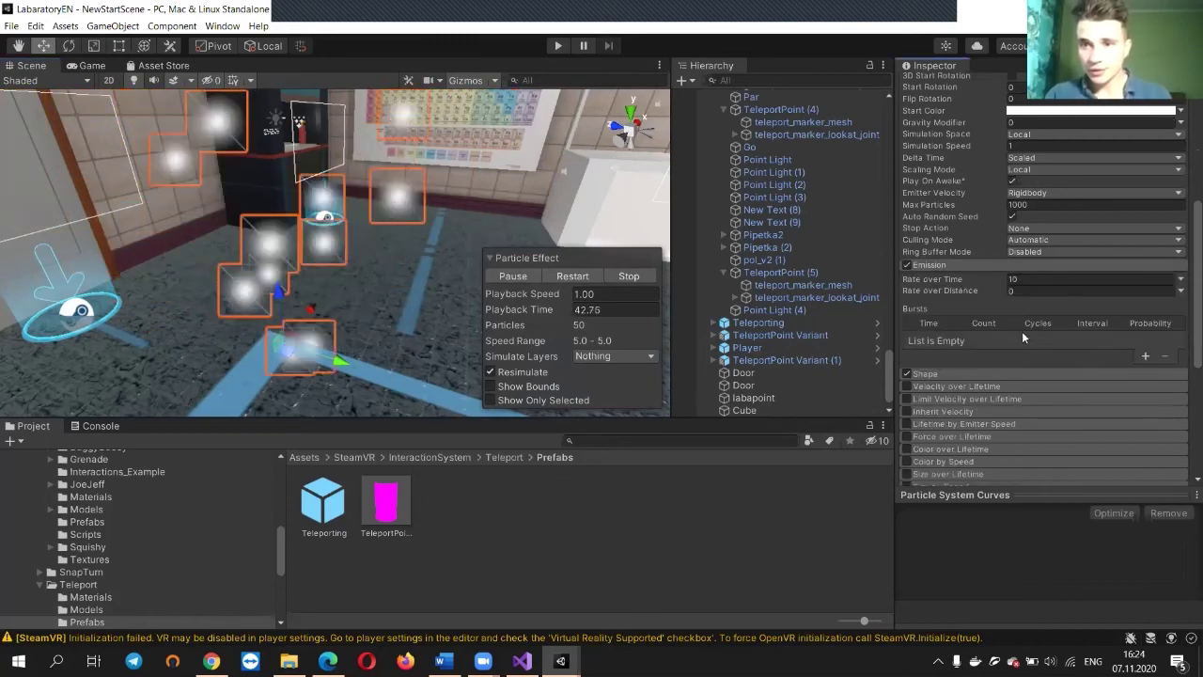
pyautogui.scroll(-3, 1050, 339)
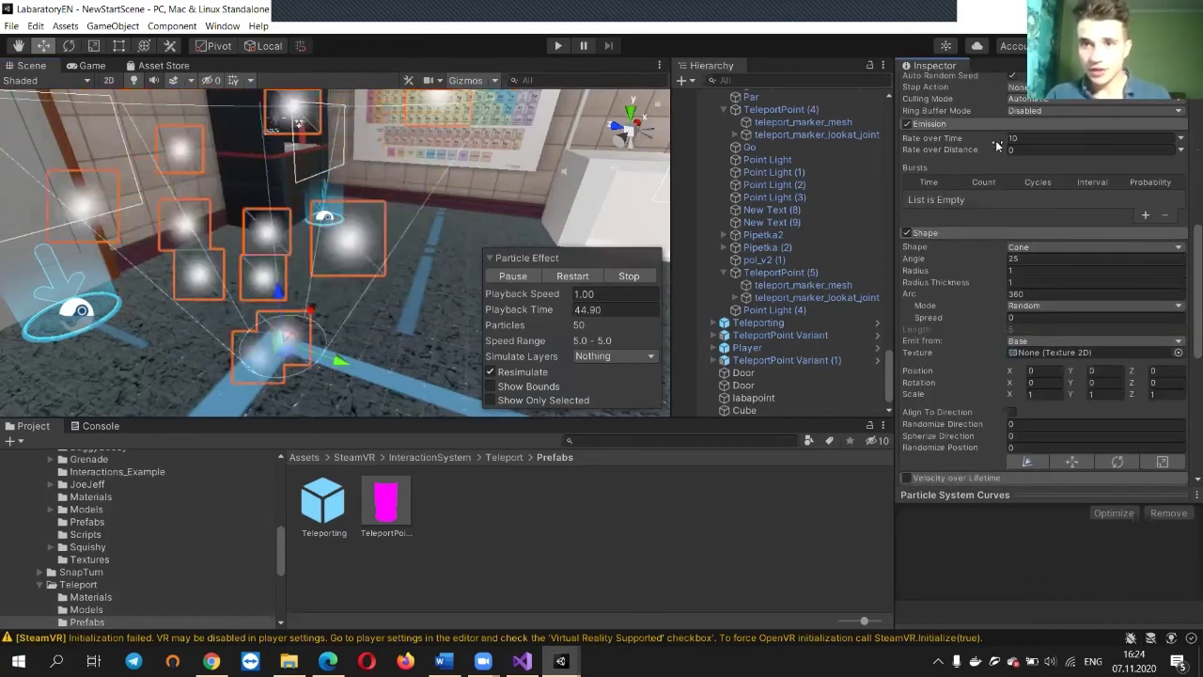
pyautogui.scroll(-3, 1018, 348)
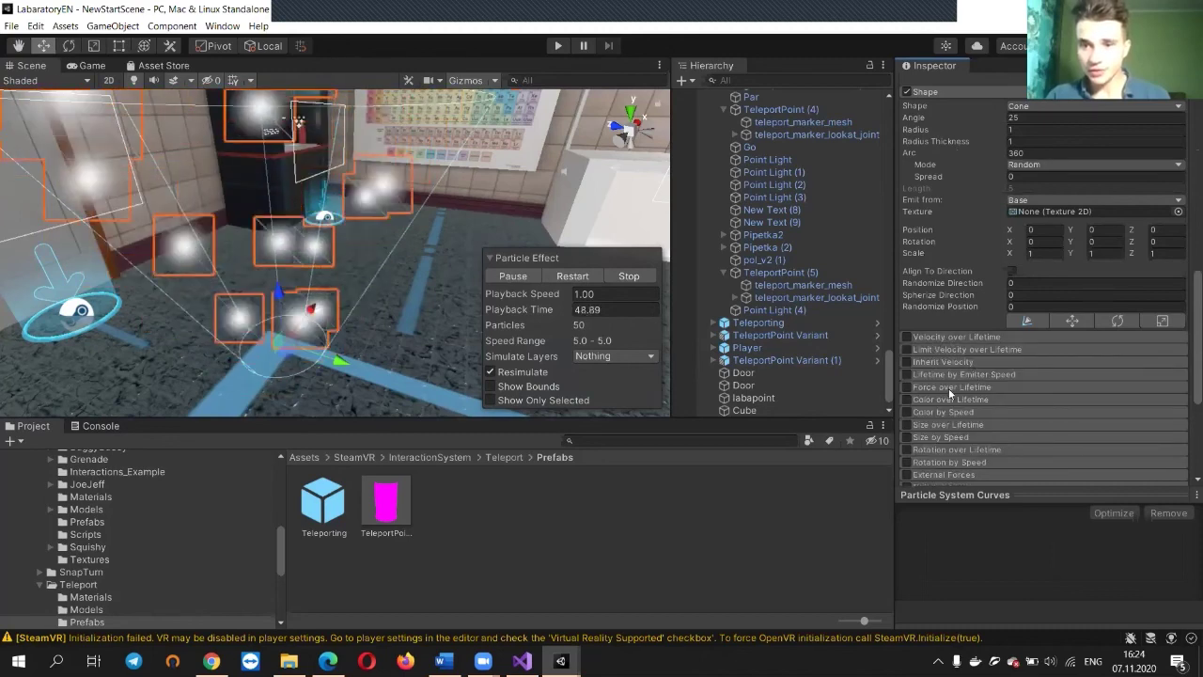
pyautogui.moveTo(455, 321); pyautogui.dragTo(465, 274, button='right')
pyautogui.scroll(3, 1101, 262)
pyautogui.scroll(-3, 1065, 306)
pyautogui.scroll(10, 1061, 369)
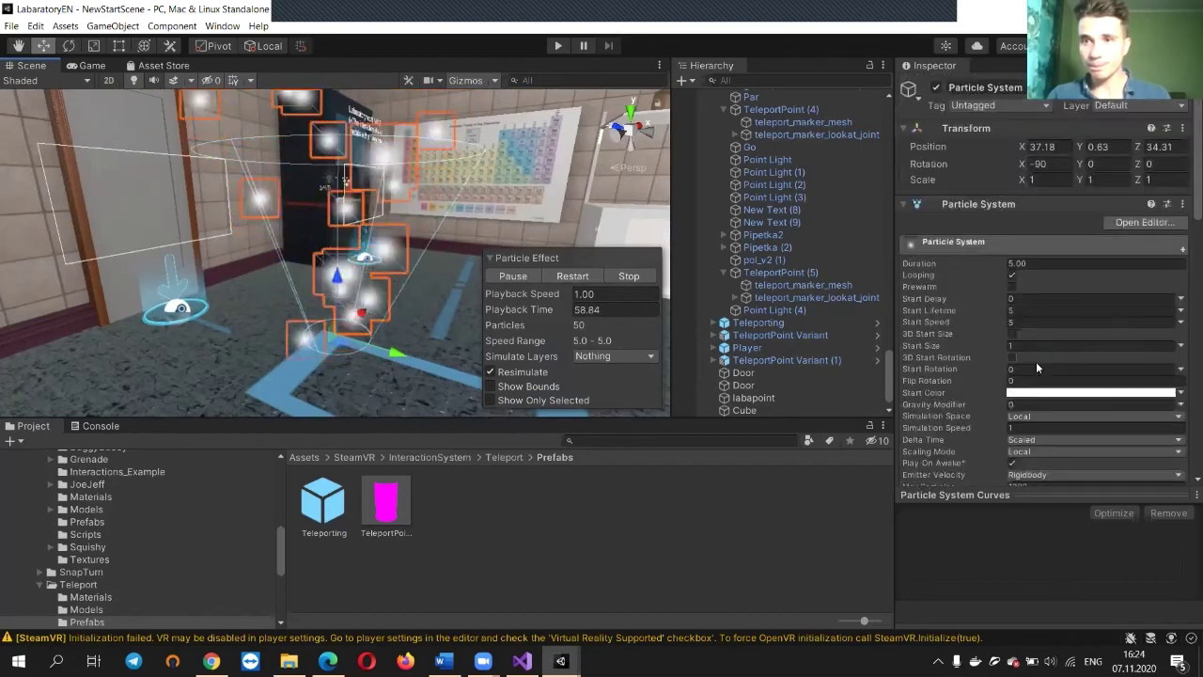
# Review the available emission shapes and set the new particle system's shape to Box
pyautogui.scroll(-3, 978, 387)
pyautogui.scroll(-5, 977, 416)
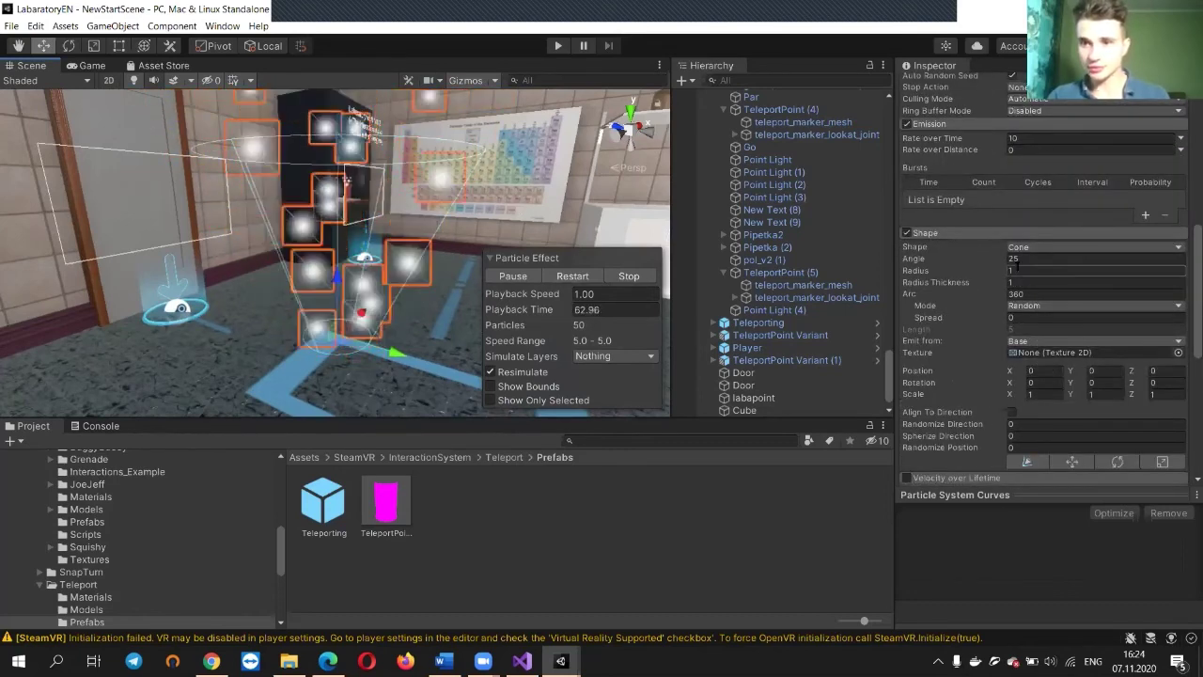
pyautogui.click(1044, 248)
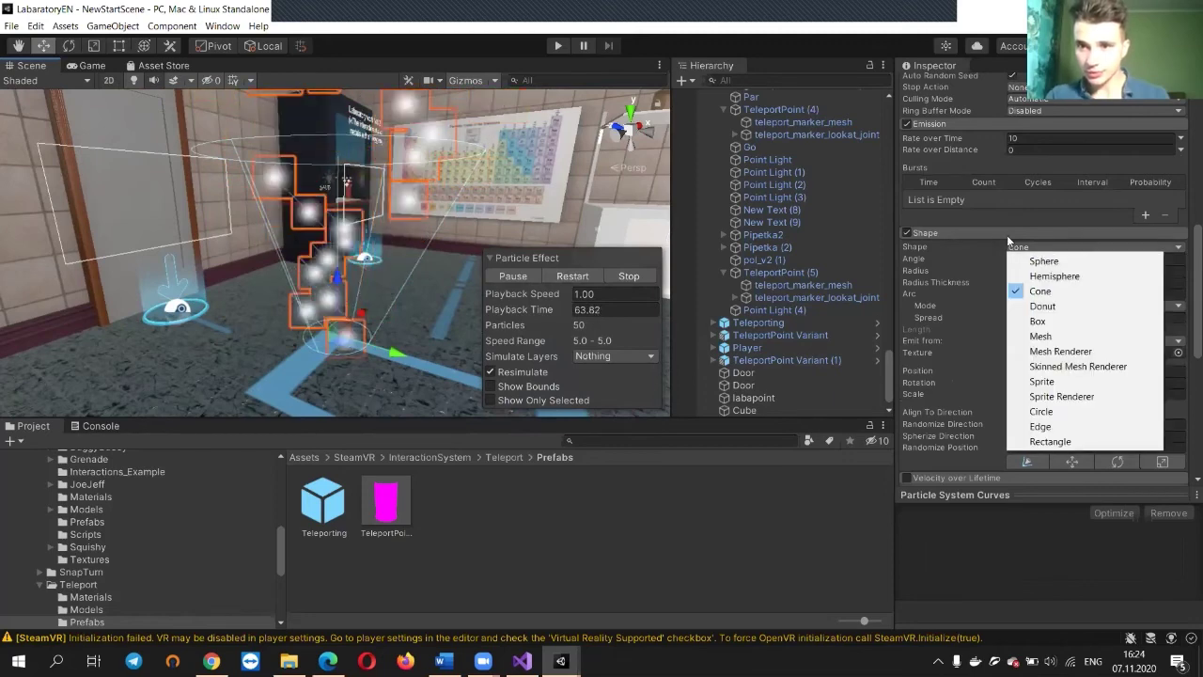
pyautogui.moveTo(318, 252); pyautogui.dragTo(240, 278, button='right')
pyautogui.moveTo(363, 284); pyautogui.dragTo(306, 312, button='right')
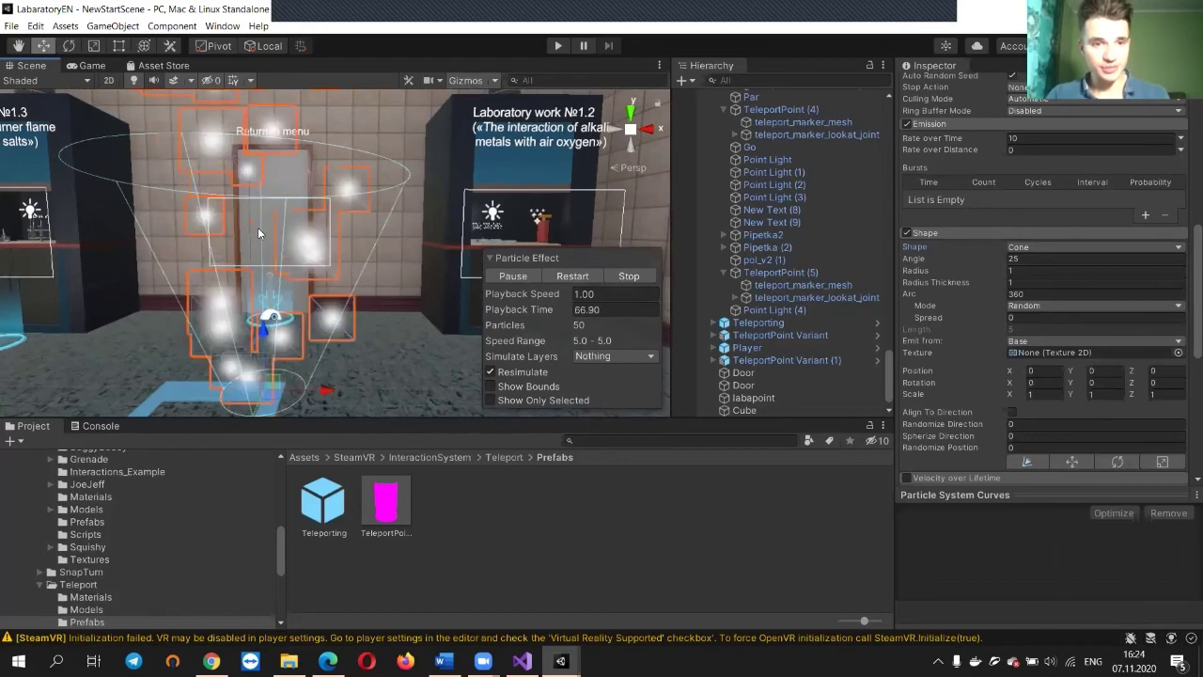
pyautogui.moveTo(257, 228); pyautogui.dragTo(414, 235, button='right')
pyautogui.click(1108, 247)
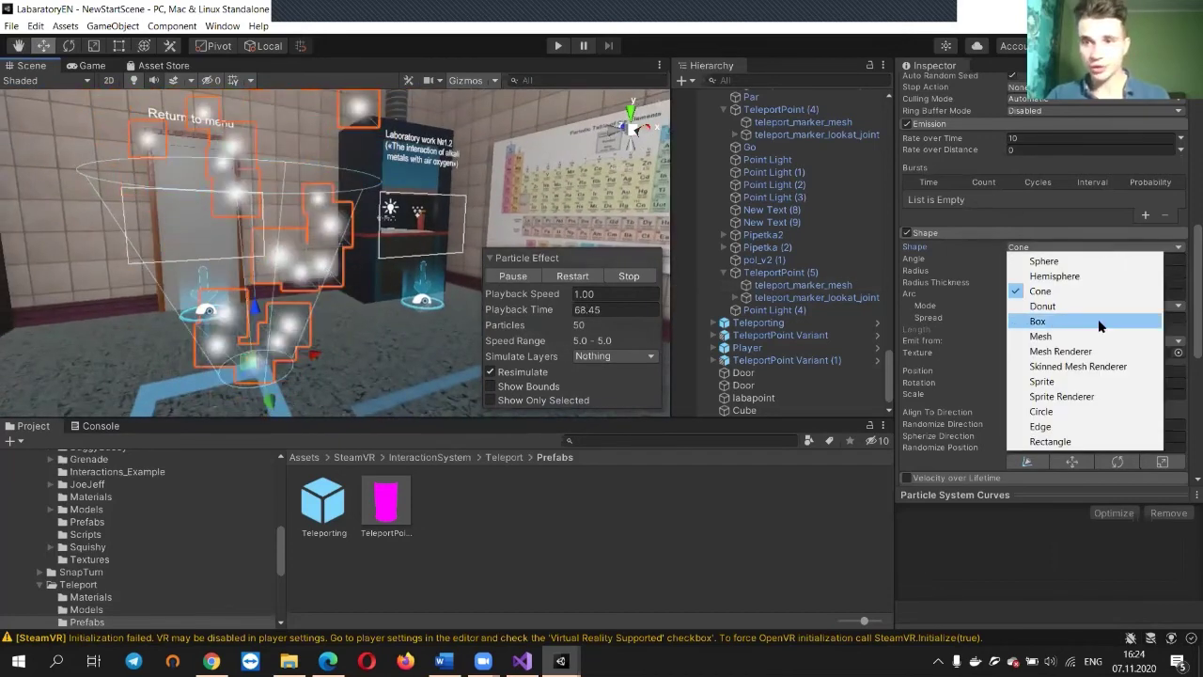
pyautogui.click(1042, 321)
pyautogui.moveTo(344, 282); pyautogui.dragTo(344, 282, button='right')
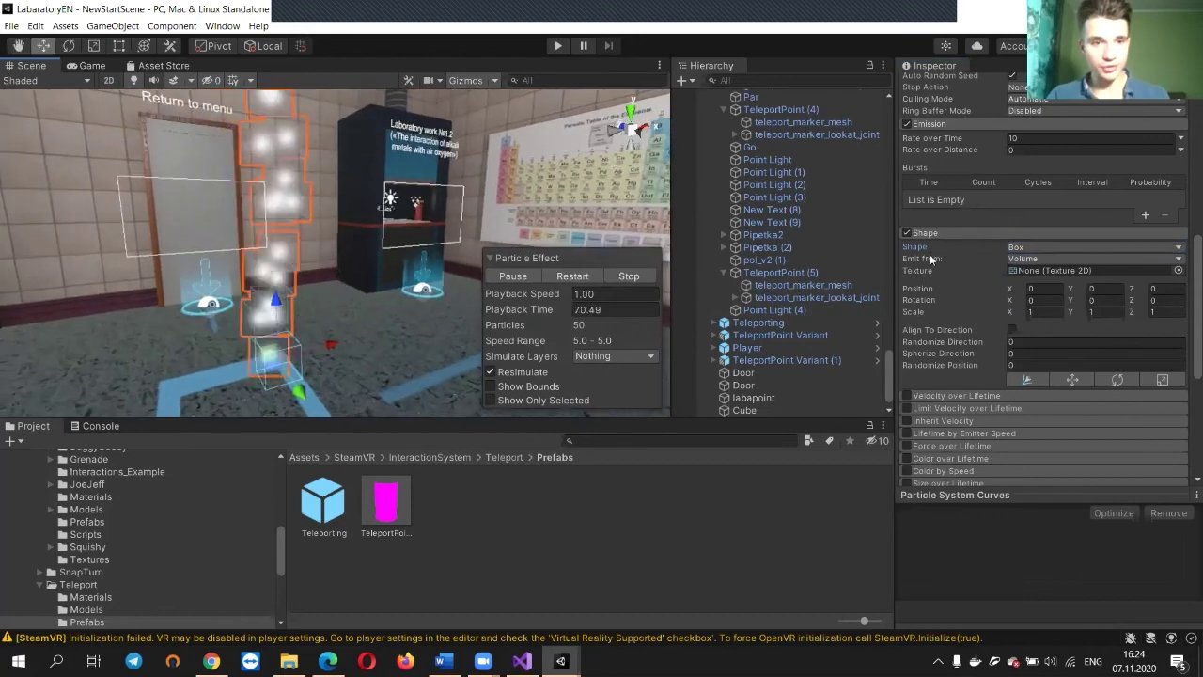
# Set the new particle system's emission shape to Sphere
pyautogui.click(1044, 246)
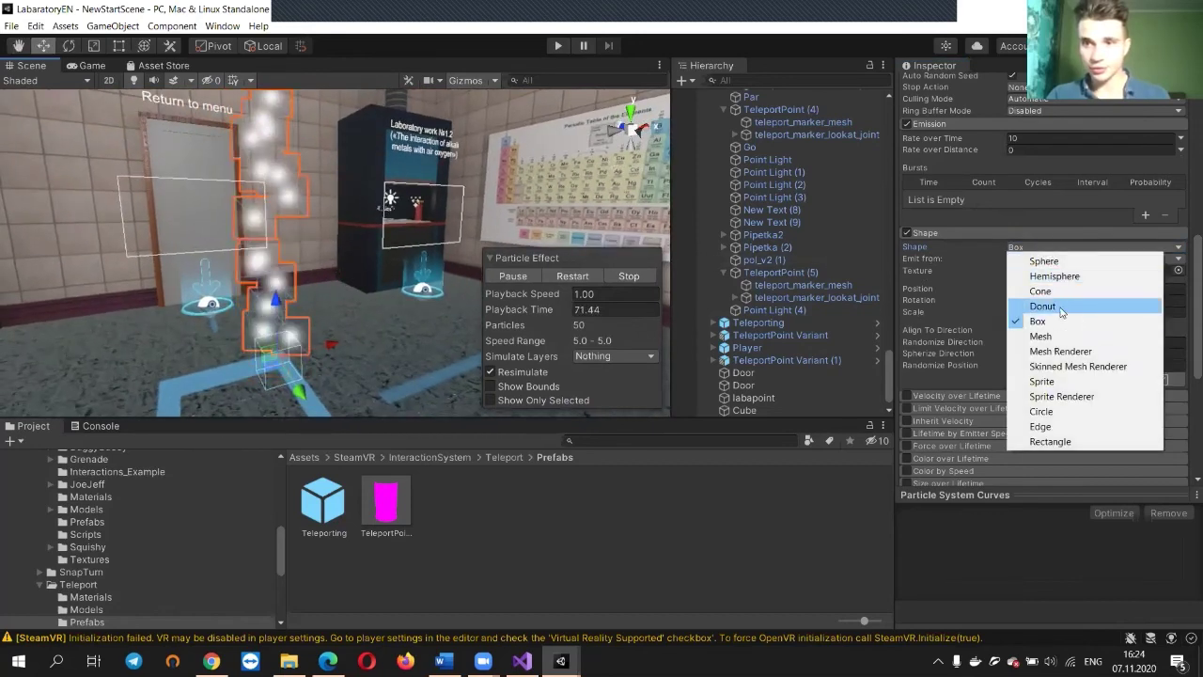
pyautogui.click(1043, 261)
pyautogui.moveTo(404, 241); pyautogui.dragTo(493, 247, button='right')
# Raise the spherical particle system above the floor and shift it sideways across the laboratory
pyautogui.moveTo(346, 261); pyautogui.dragTo(352, 113)
pyautogui.moveTo(365, 153); pyautogui.dragTo(987, 49, button='right')
pyautogui.press('s')
pyautogui.press('w')
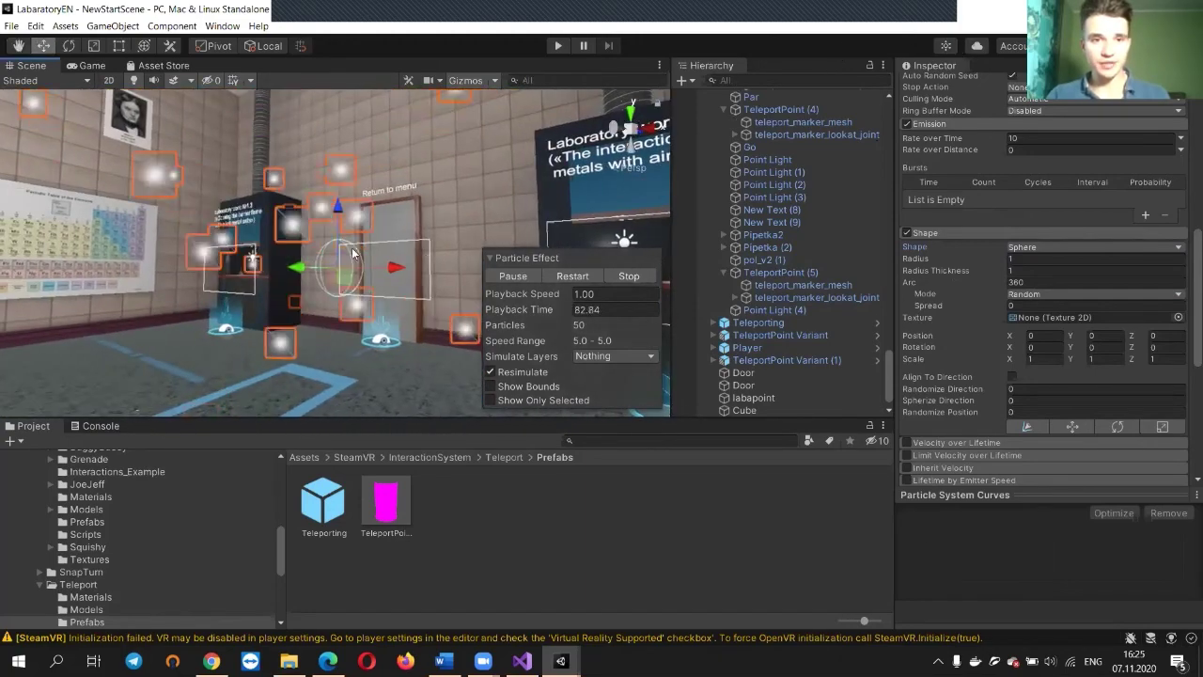
pyautogui.moveTo(284, 272); pyautogui.dragTo(212, 275)
pyautogui.moveTo(211, 275); pyautogui.dragTo(478, 247, button='right')
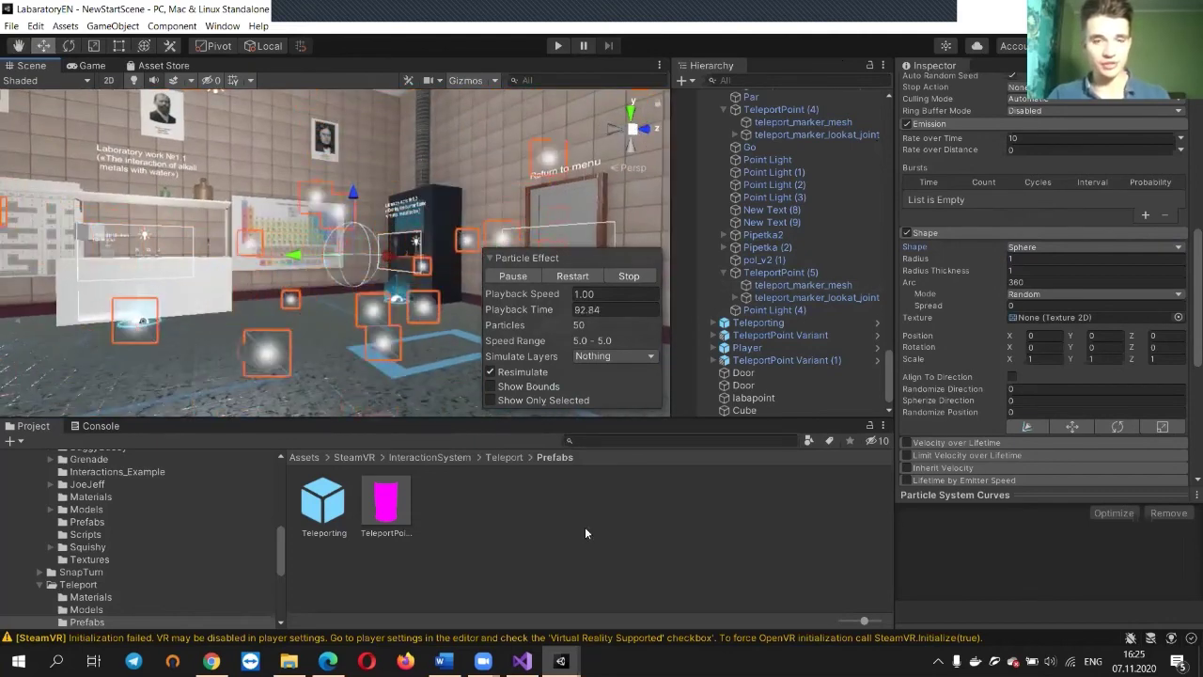
# Expand the particle system's Renderer module and examine its material and rendering settings
pyautogui.scroll(-3, 956, 383)
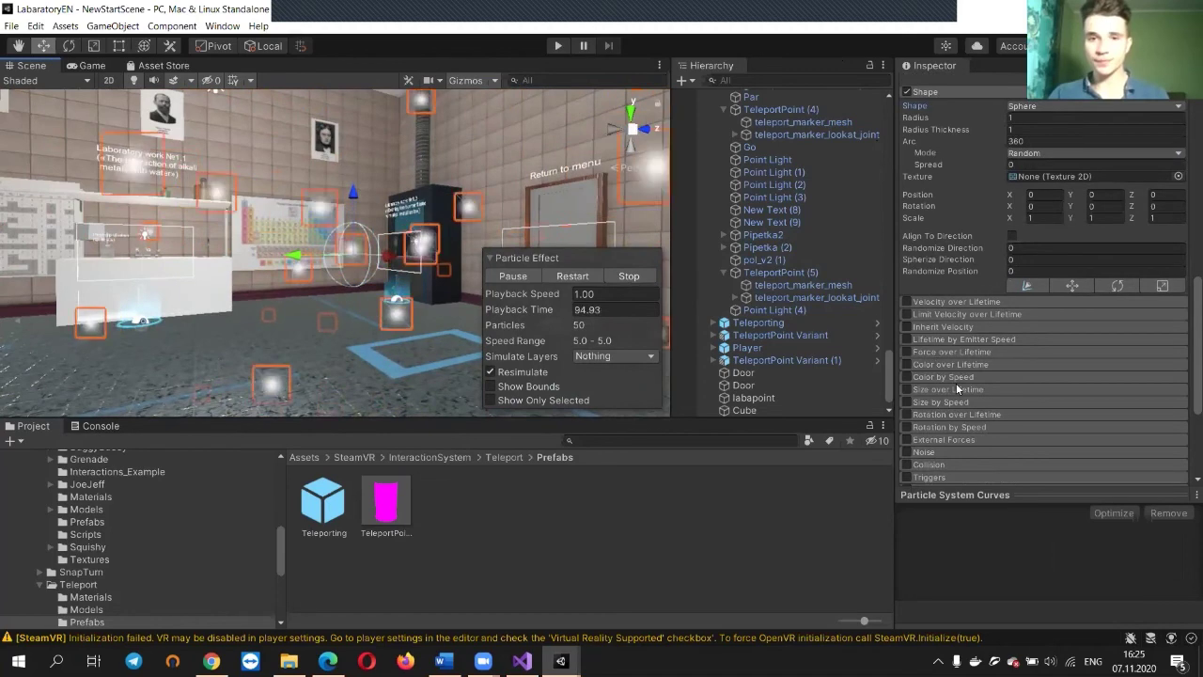
pyautogui.scroll(3, 956, 379)
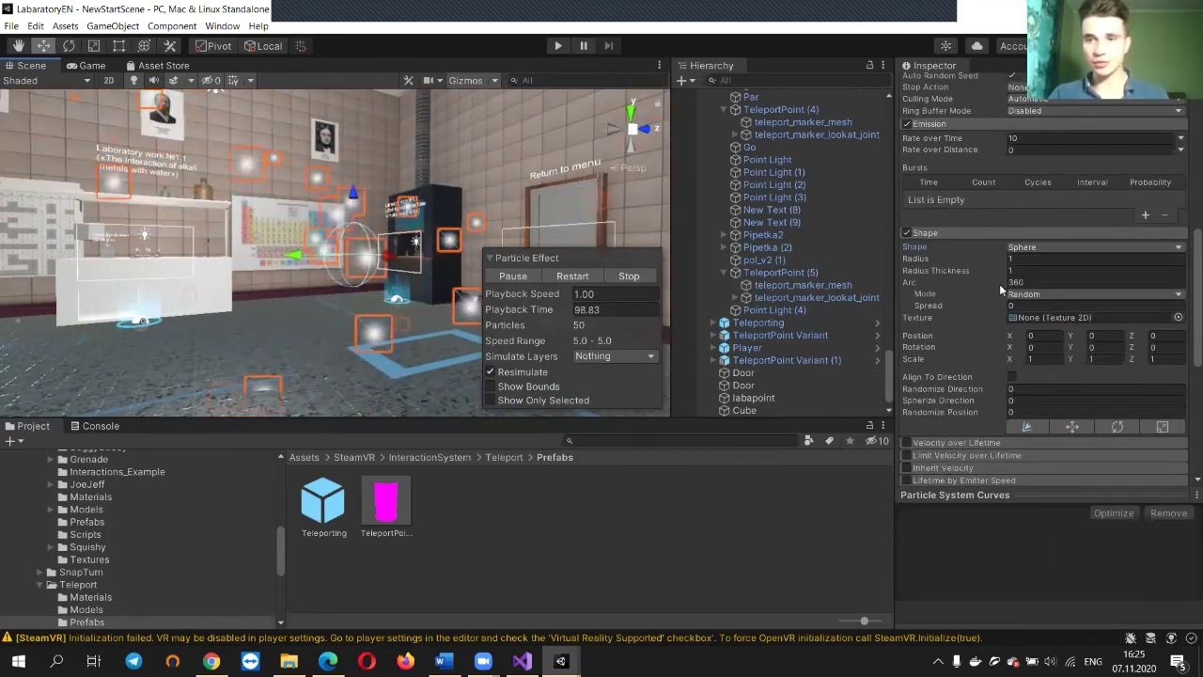
pyautogui.scroll(-5, 999, 284)
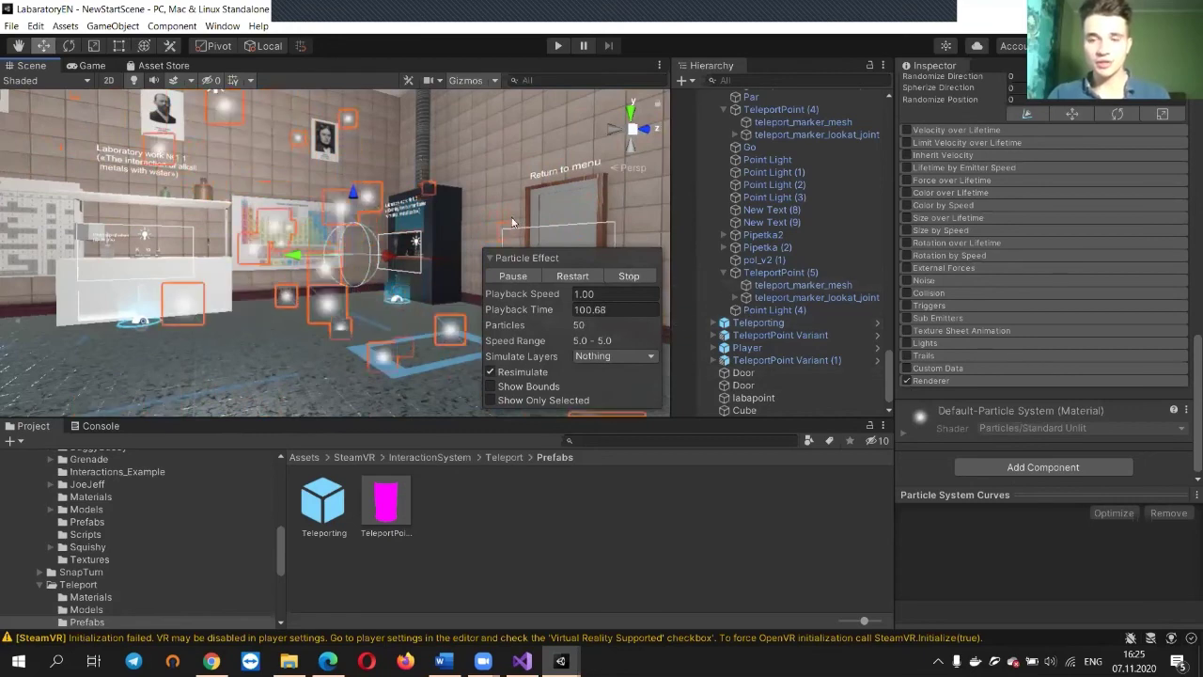
pyautogui.click(931, 381)
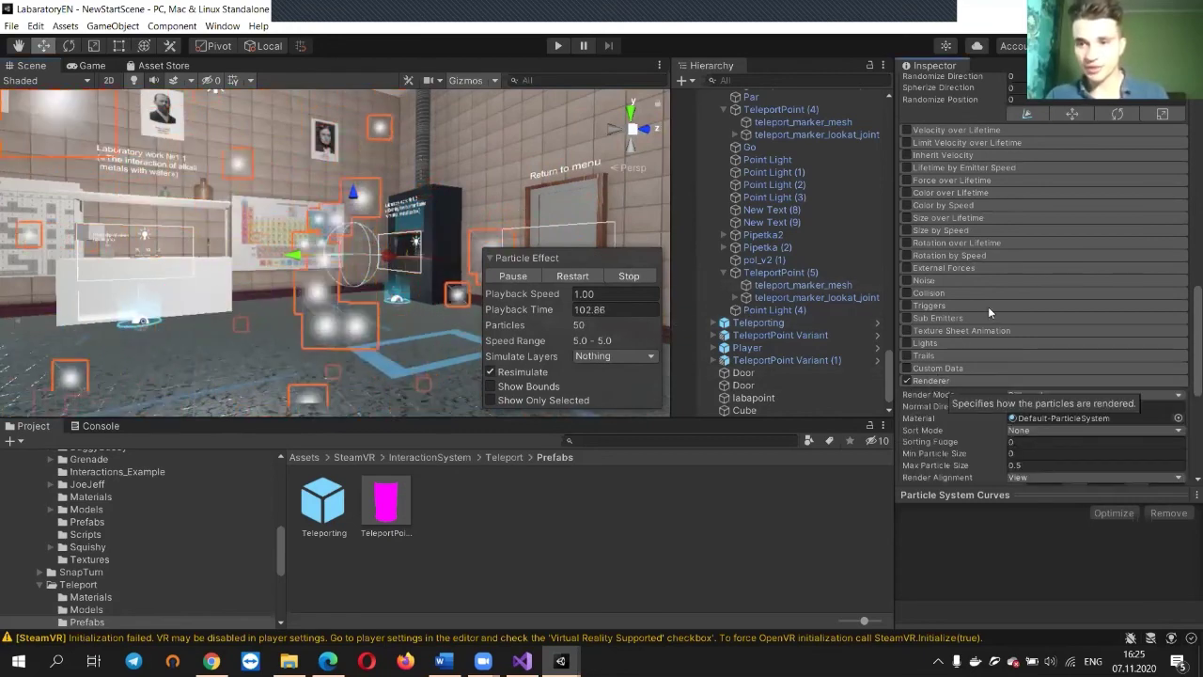
pyautogui.scroll(-5, 988, 306)
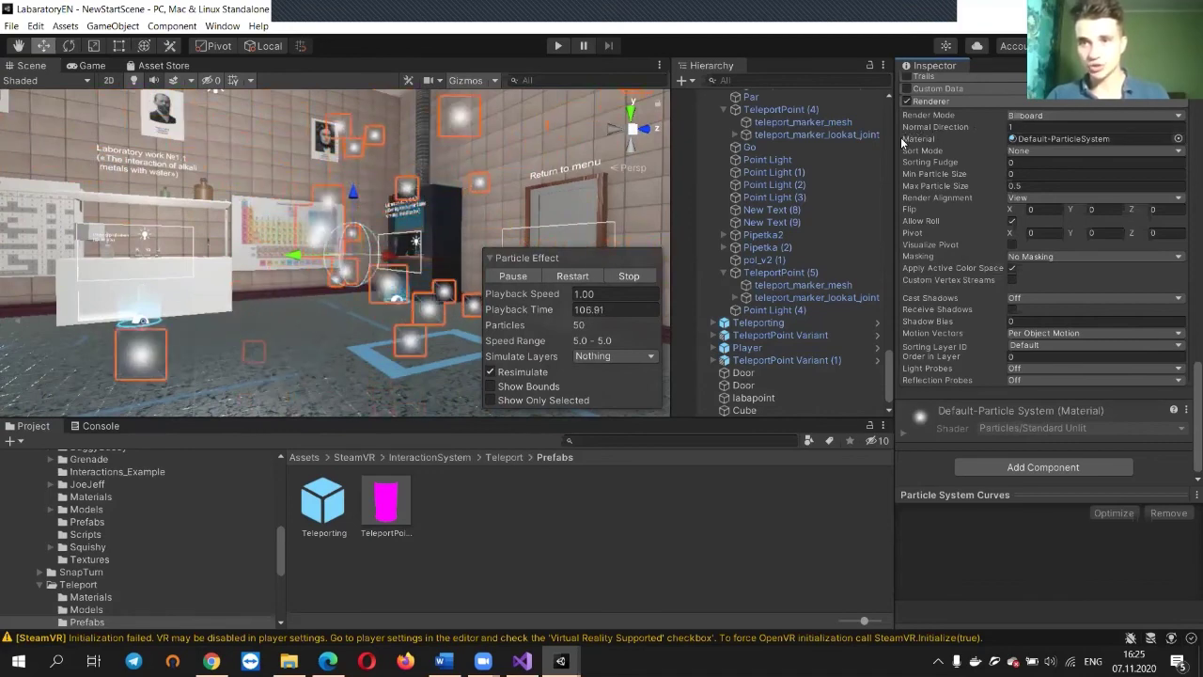
pyautogui.moveTo(606, 152); pyautogui.dragTo(838, 196, button='right')
pyautogui.moveTo(573, 203); pyautogui.dragTo(1010, 170, button='right')
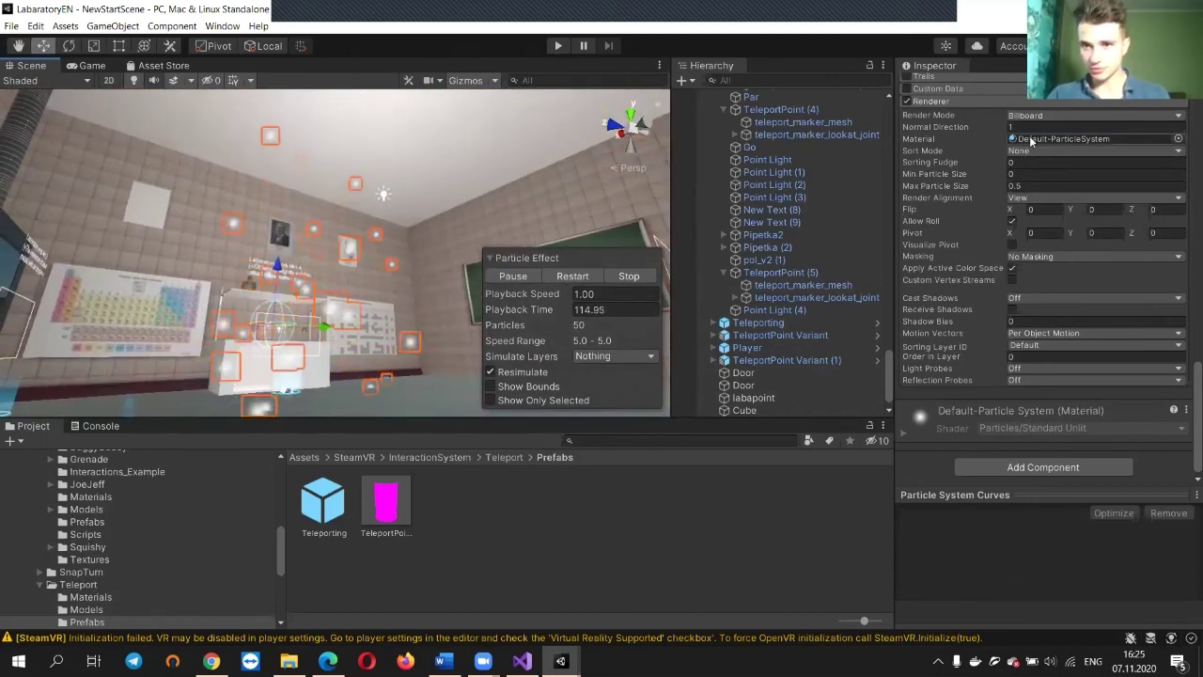
pyautogui.moveTo(452, 188); pyautogui.dragTo(384, 223, button='right')
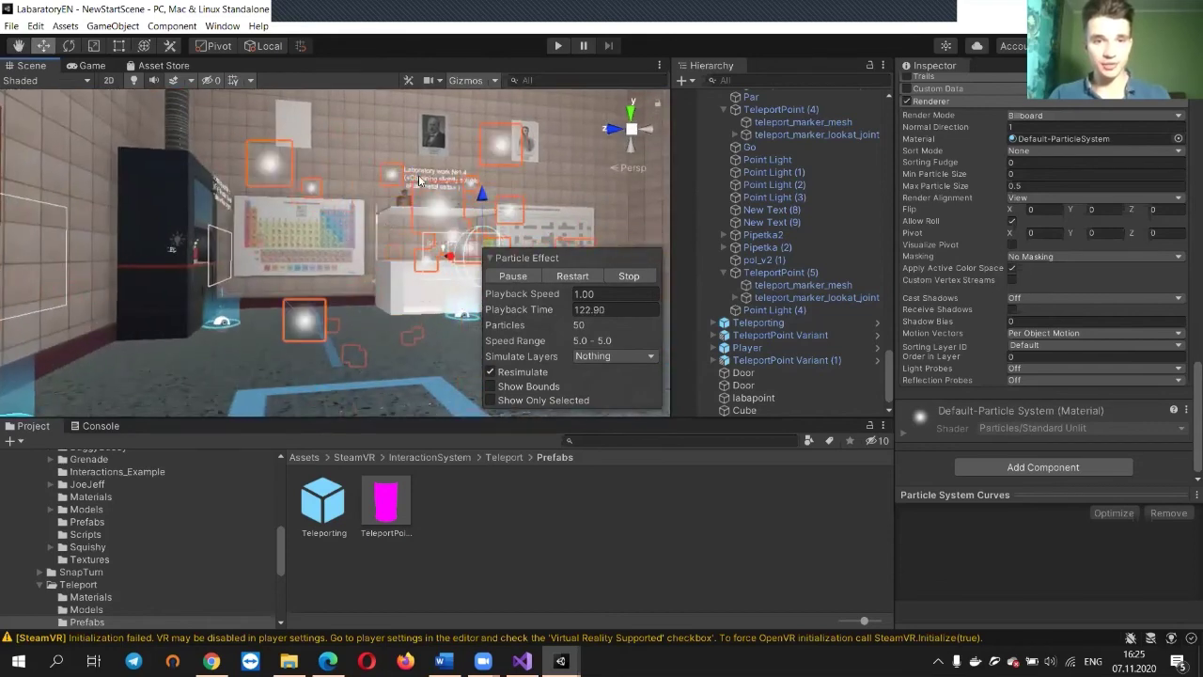
pyautogui.scroll(-4, 384, 217)
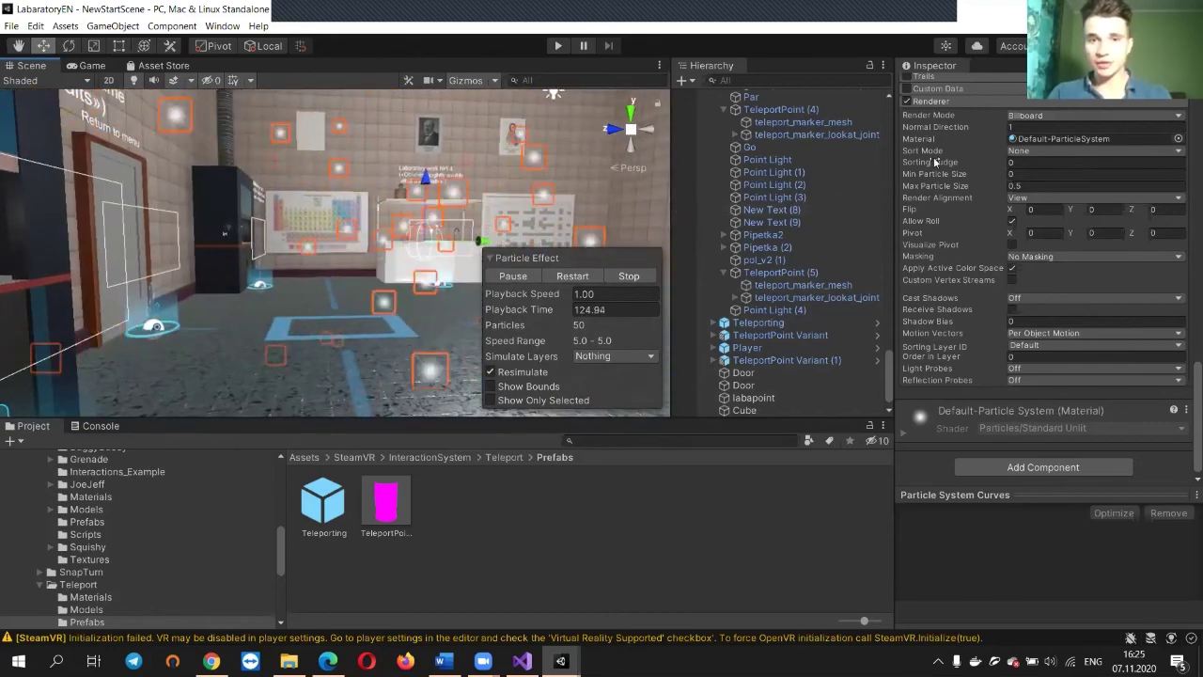
# Select the burner's Fire particle effect again to compare it with the new particle system
pyautogui.moveTo(451, 193); pyautogui.dragTo(96, 212, button='right')
pyautogui.press('w')
pyautogui.press('d')
pyautogui.click(288, 230)
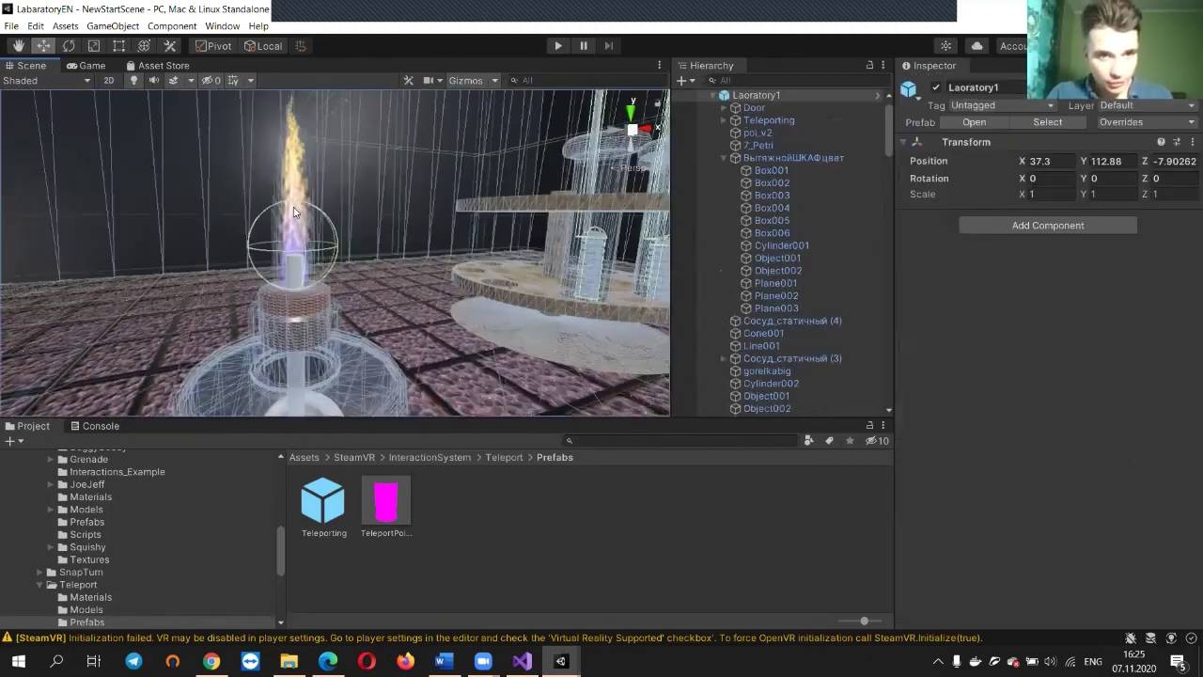
pyautogui.click(297, 188)
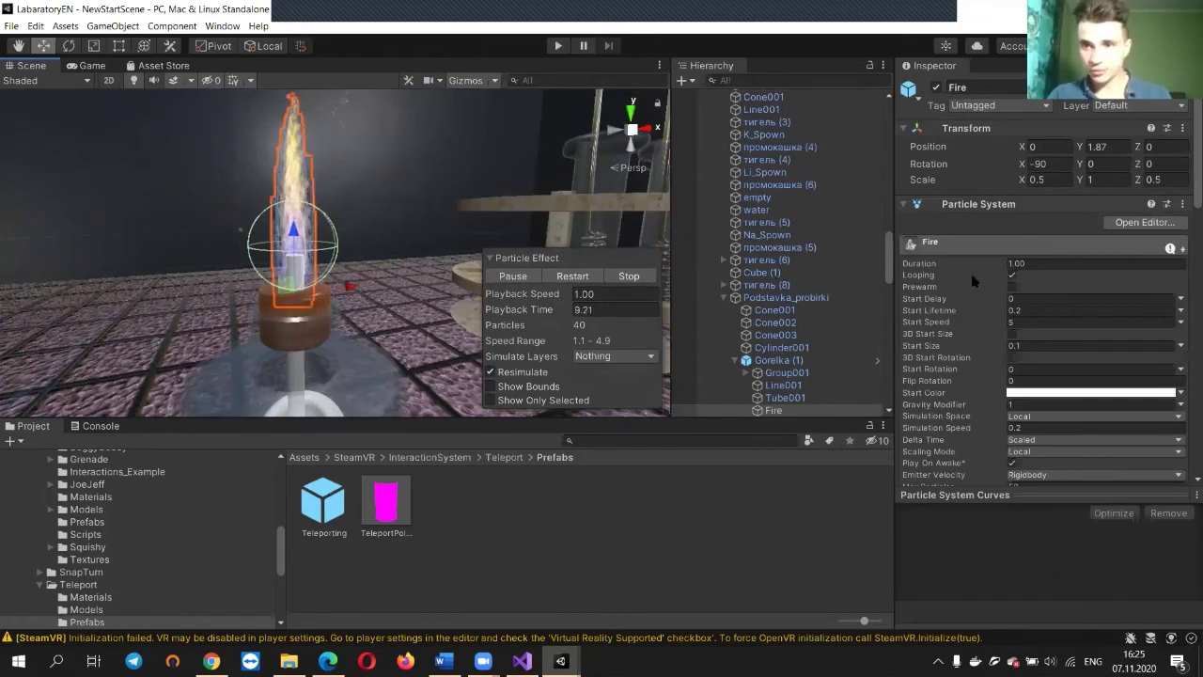
# Locate the material used by the Fire effect's Renderer in the Pictures folder and open its properties
pyautogui.scroll(-10, 977, 282)
pyautogui.scroll(6, 970, 333)
pyautogui.click(928, 400)
pyautogui.scroll(-6, 1034, 350)
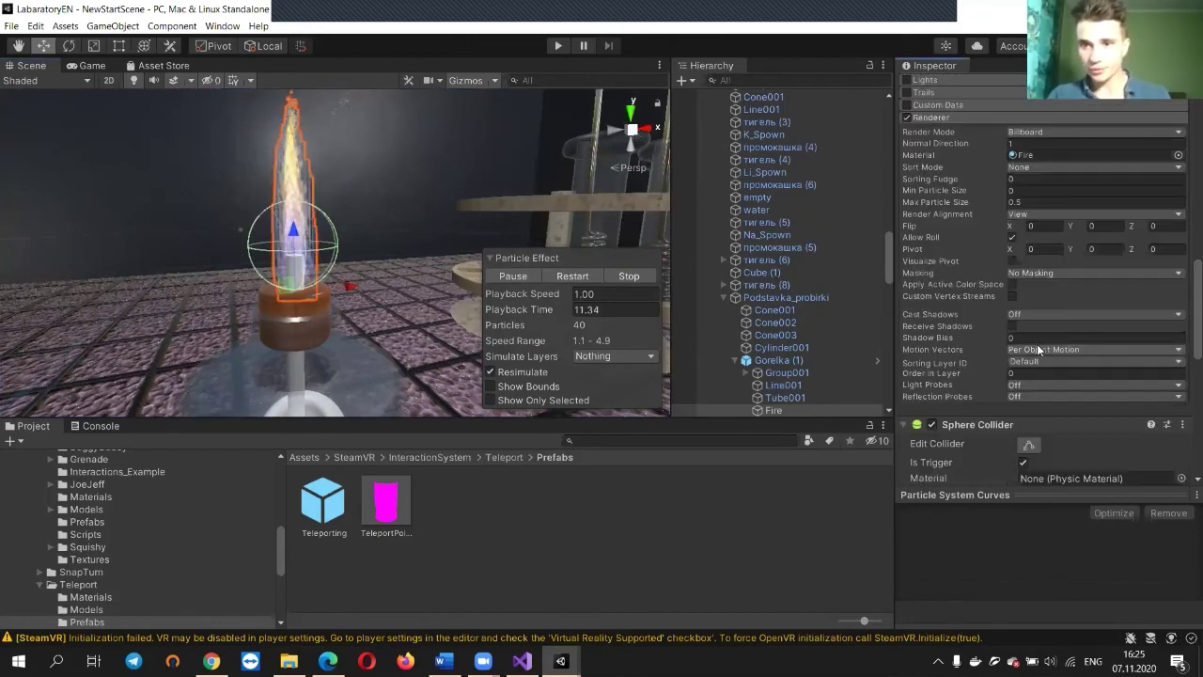
pyautogui.click(1024, 154)
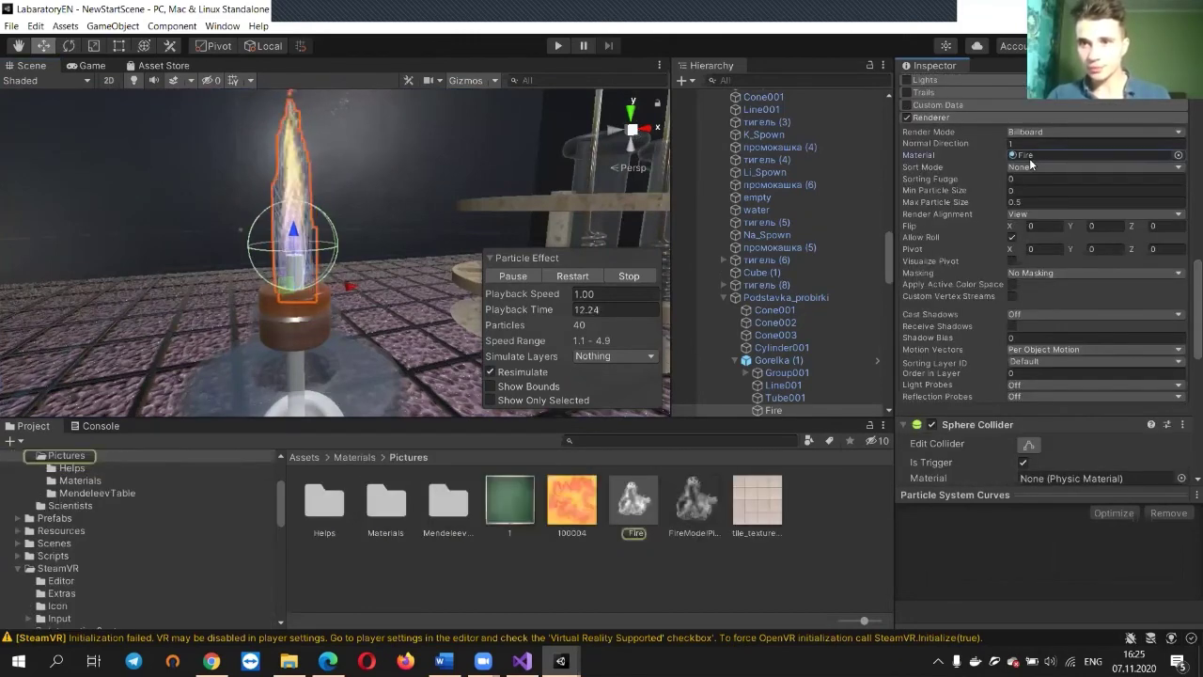
pyautogui.click(639, 517)
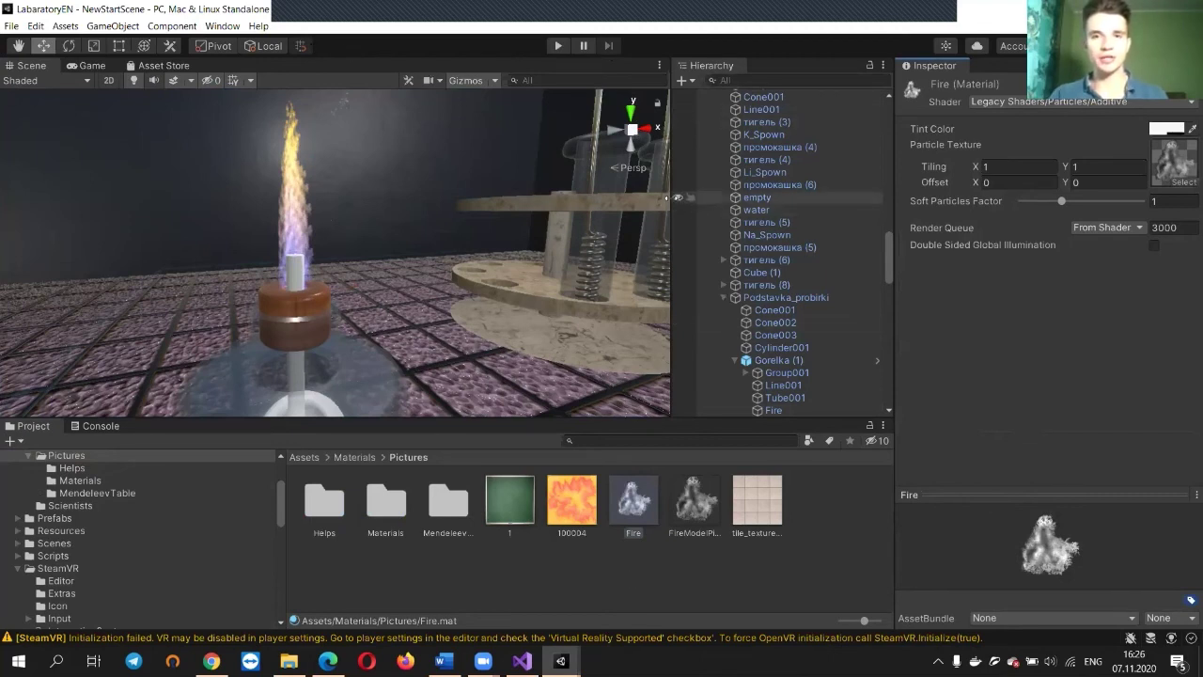
# Widen the Scene view by moving the Hierarchy and Inspector borders, and return the project folder tree to its beginning
pyautogui.moveTo(668, 198); pyautogui.dragTo(737, 197)
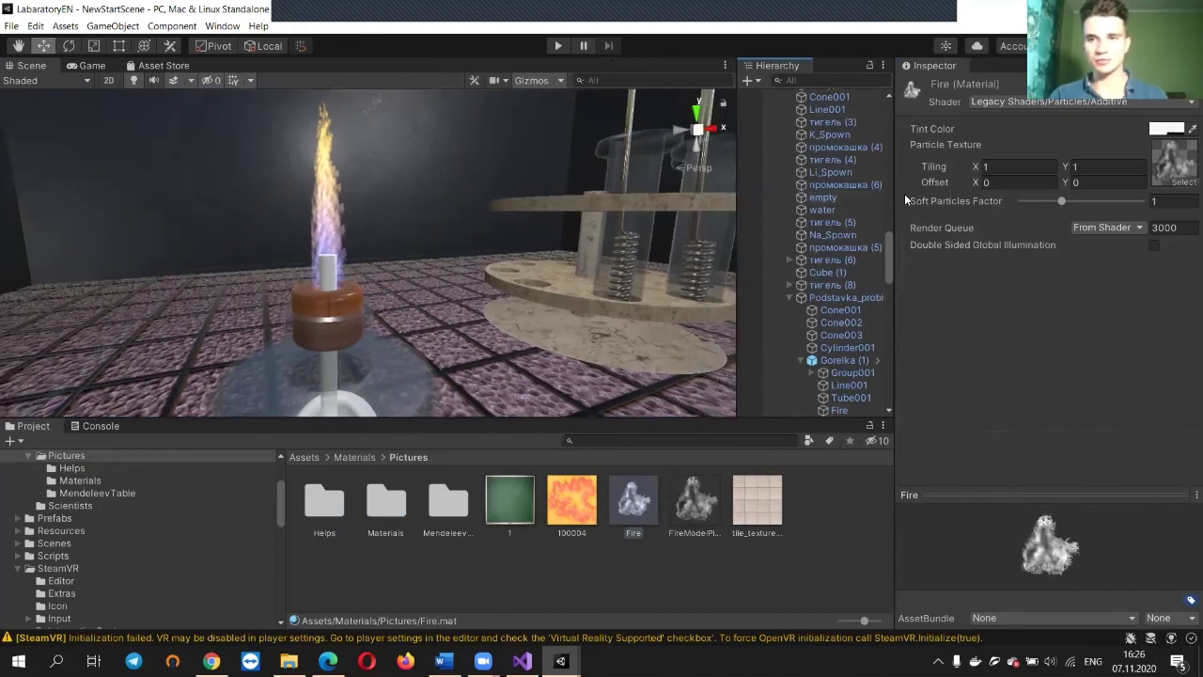
pyautogui.moveTo(895, 195); pyautogui.dragTo(987, 188)
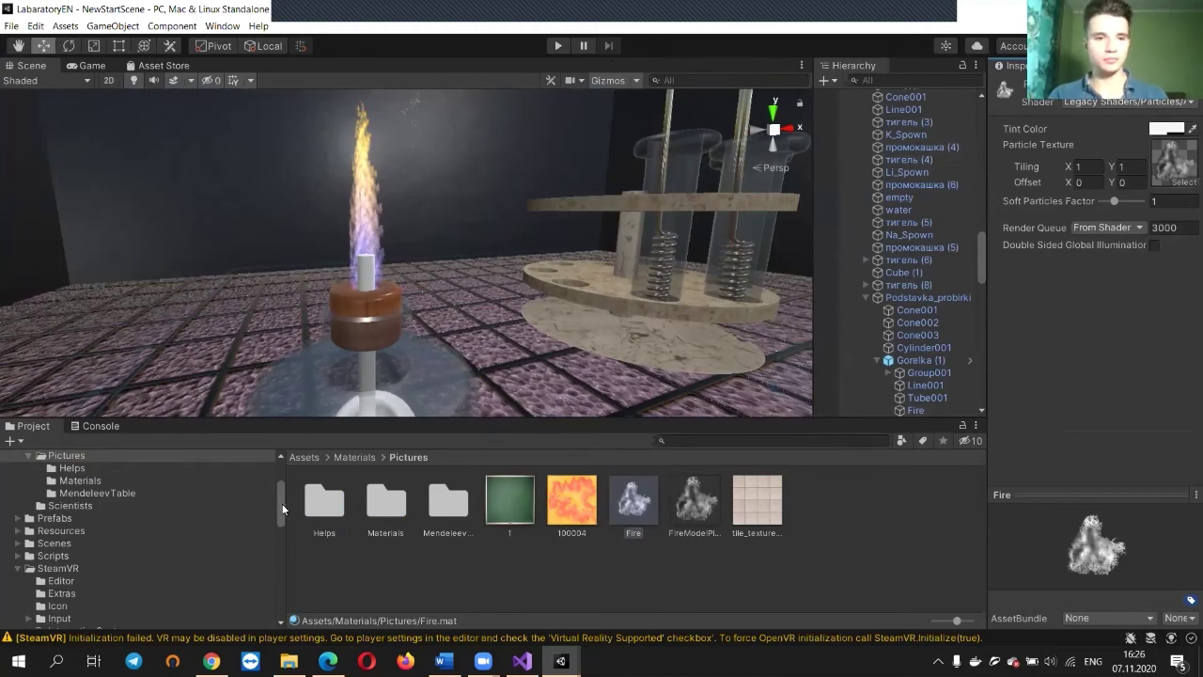
pyautogui.moveTo(282, 509); pyautogui.dragTo(295, 467)
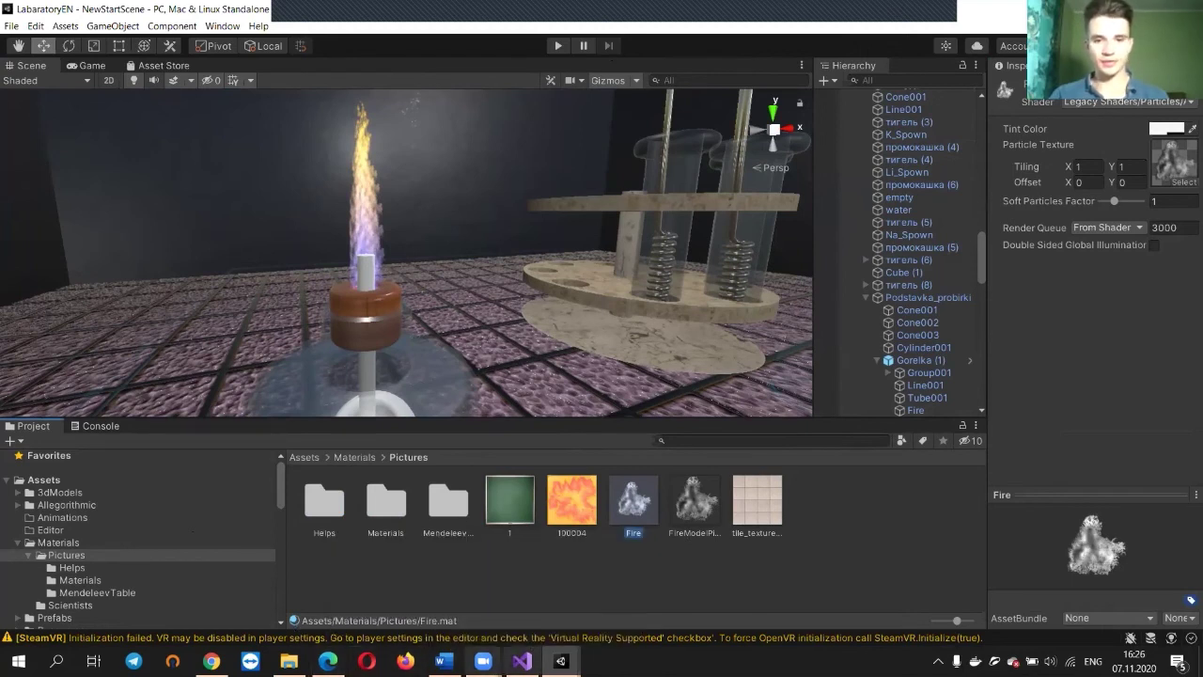
# Check the import progress of the other loading project and return to the LabaratoryEN editor window
pyautogui.moveTo(560, 661)
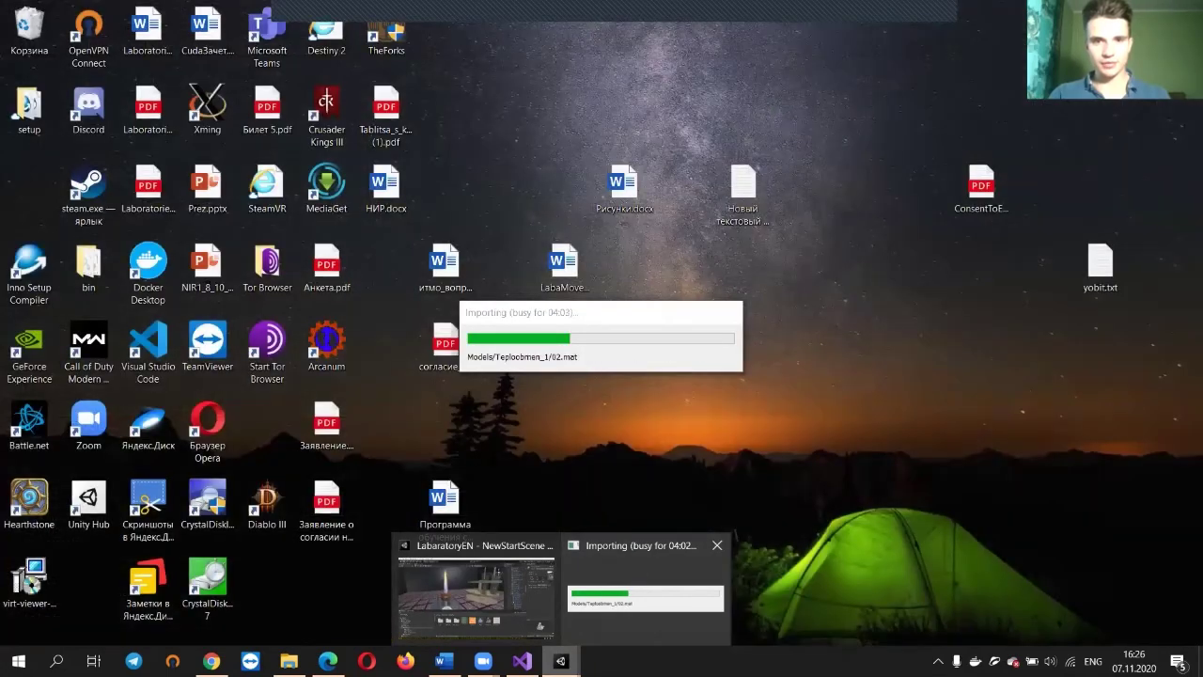
pyautogui.click(635, 567)
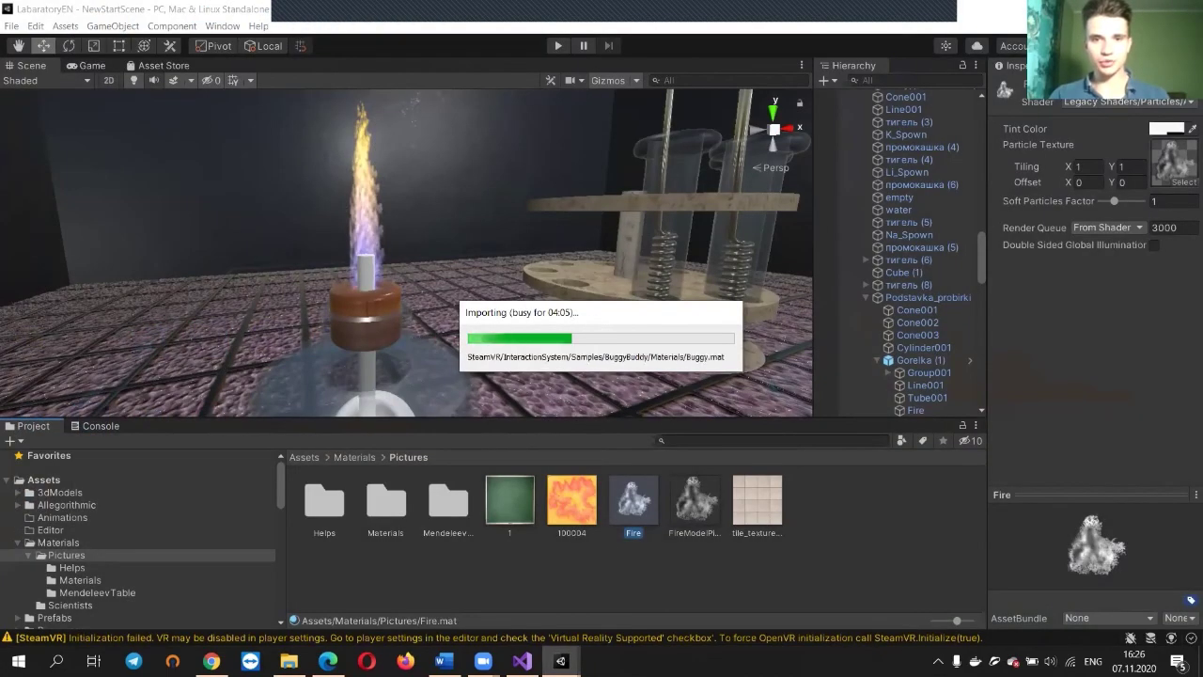
pyautogui.moveTo(560, 660)
pyautogui.click(446, 589)
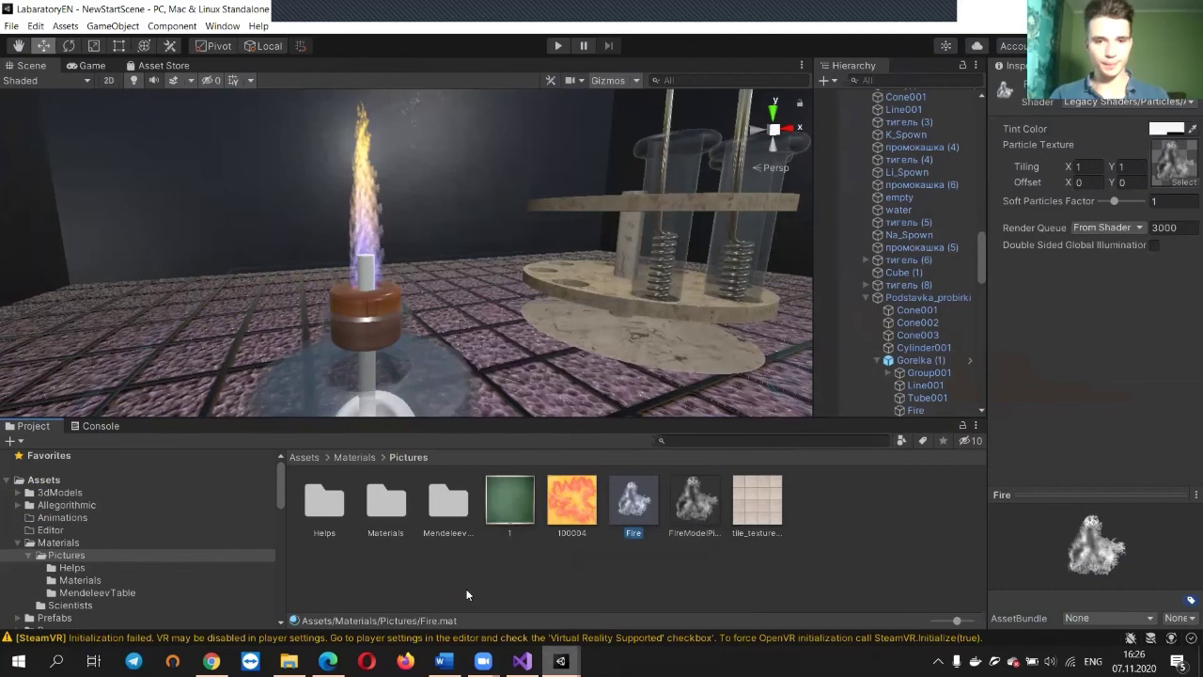
# Examine the burner and test-tube rack up close and within the whole fume hood
pyautogui.moveTo(611, 289); pyautogui.dragTo(511, 247, button='right')
pyautogui.scroll(-5, 557, 215)
pyautogui.scroll(3, 511, 247)
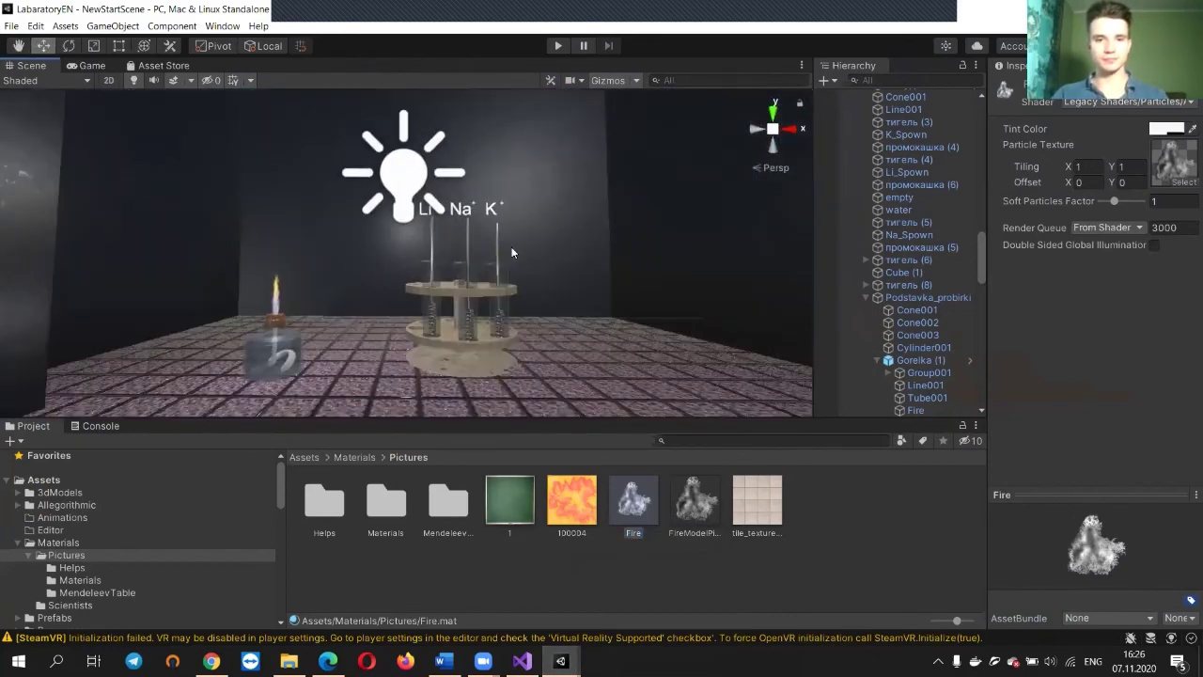
pyautogui.keyDown('alt'); pyautogui.moveTo(512, 252); pyautogui.dragTo(444, 166); pyautogui.keyUp('alt')
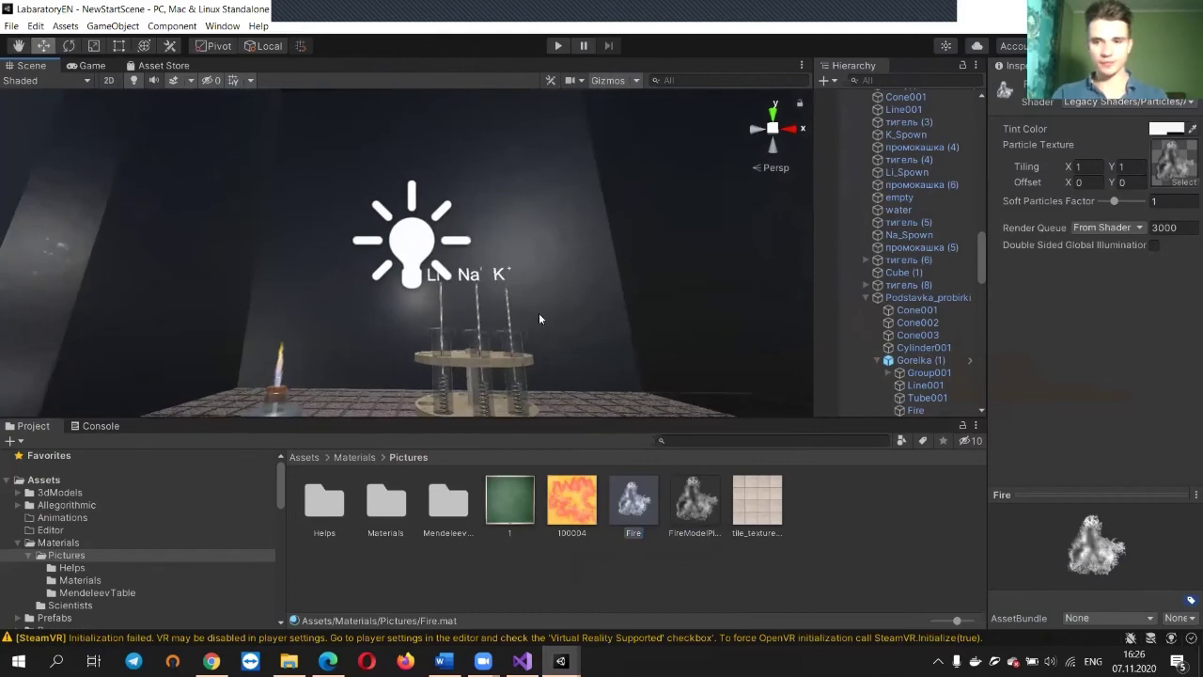
pyautogui.keyDown('alt'); pyautogui.moveTo(545, 304); pyautogui.dragTo(552, 348); pyautogui.keyUp('alt')
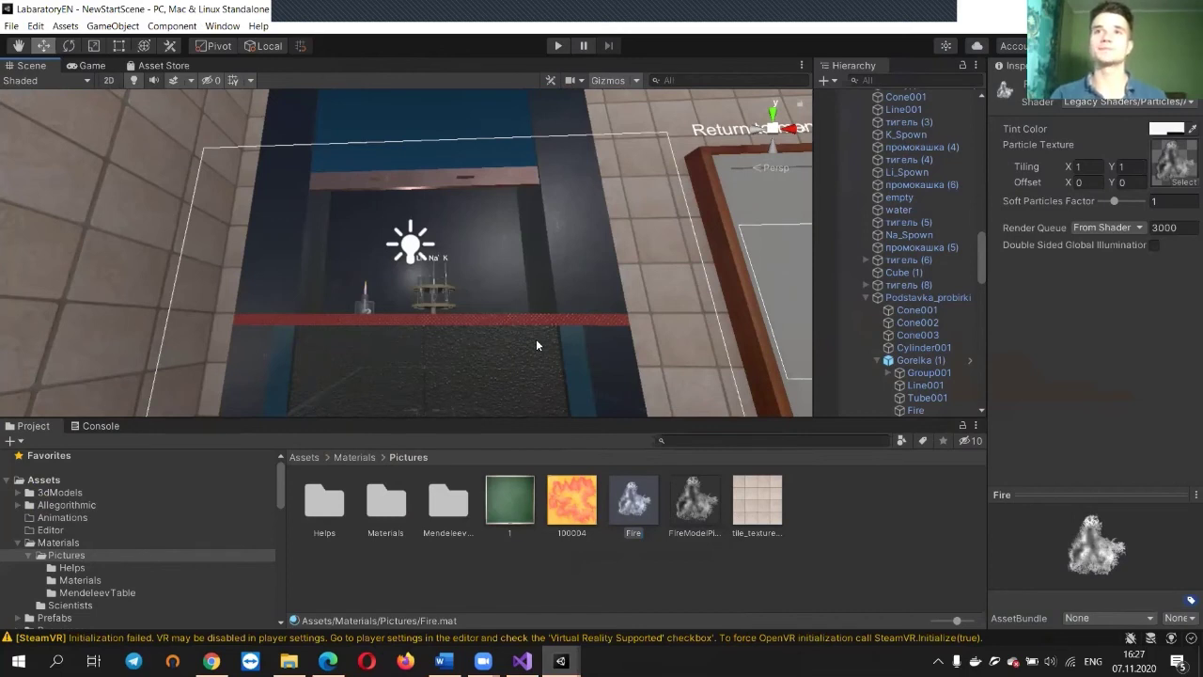
pyautogui.press('XF86AudioRaiseVolume')
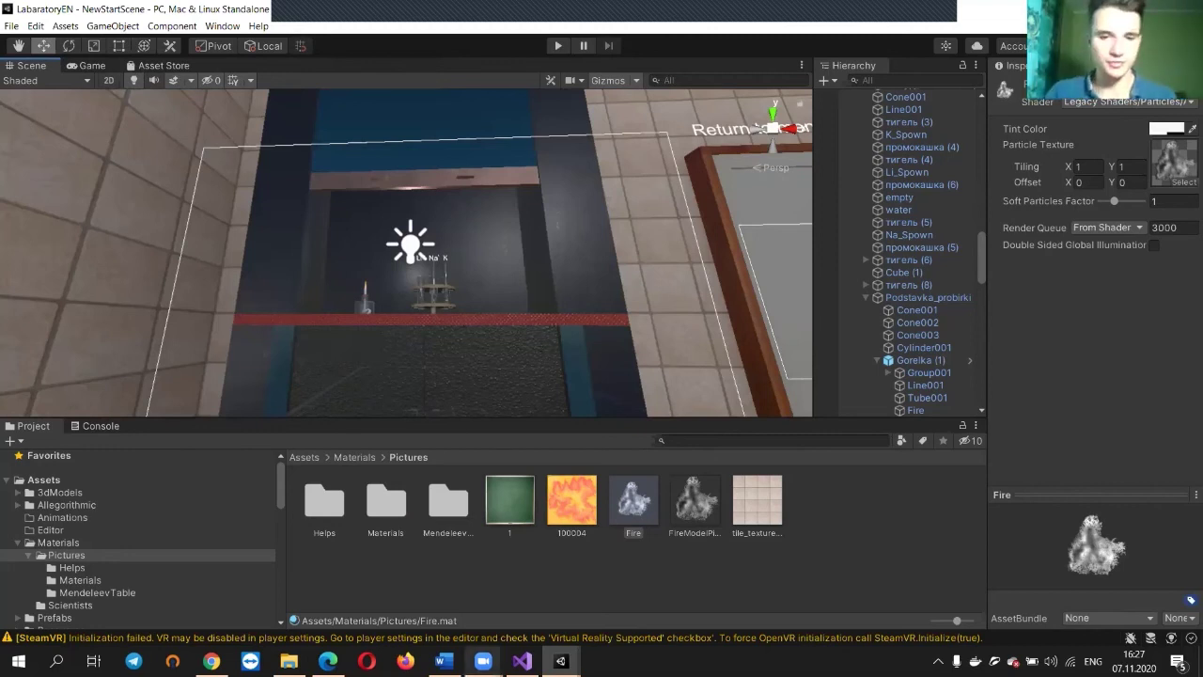
# Bring the other project's import progress window forward and move it aside over the scene
pyautogui.moveTo(560, 661)
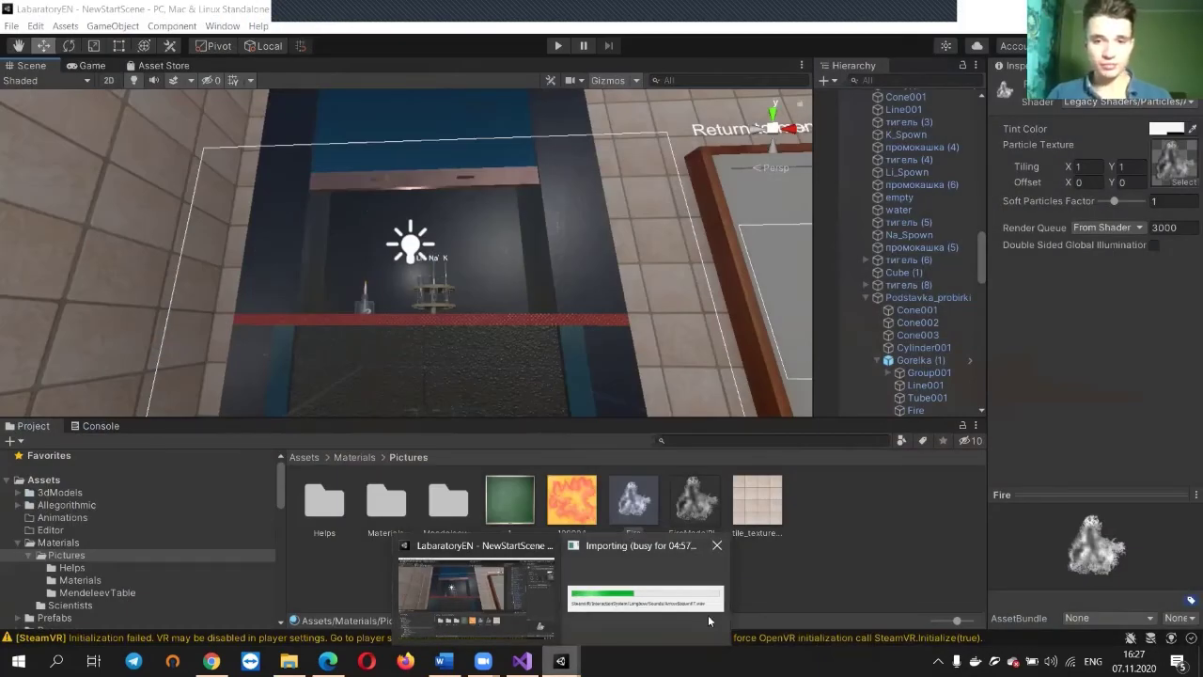
pyautogui.moveTo(638, 600)
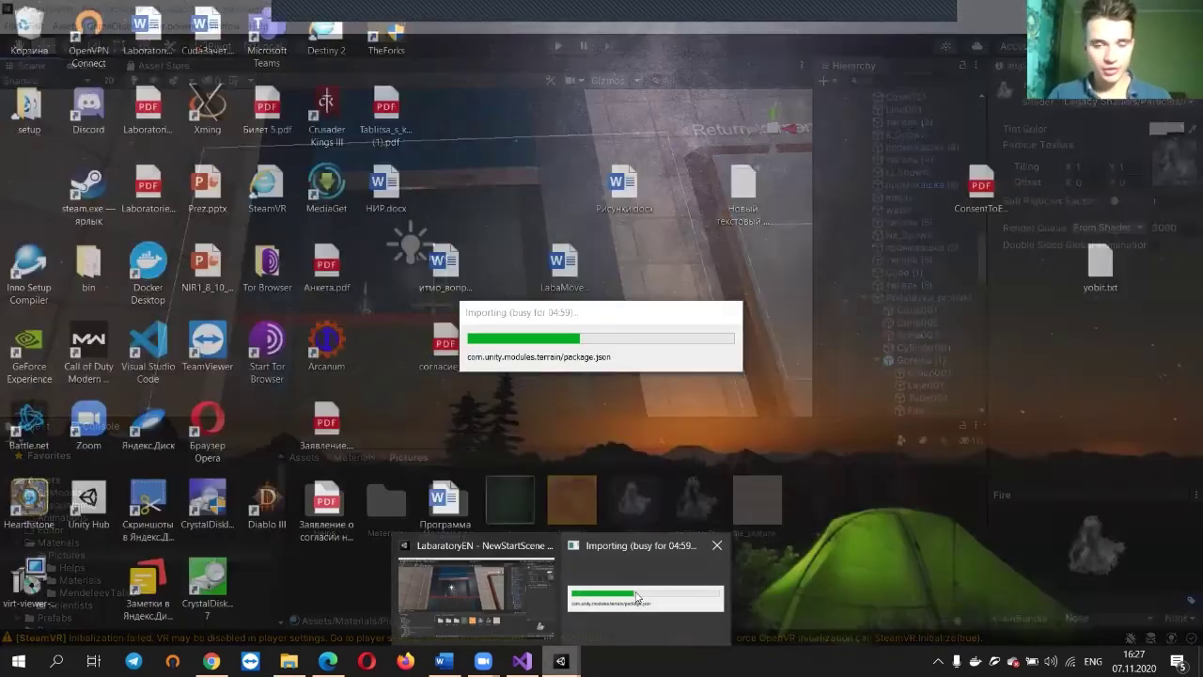
pyautogui.click(642, 605)
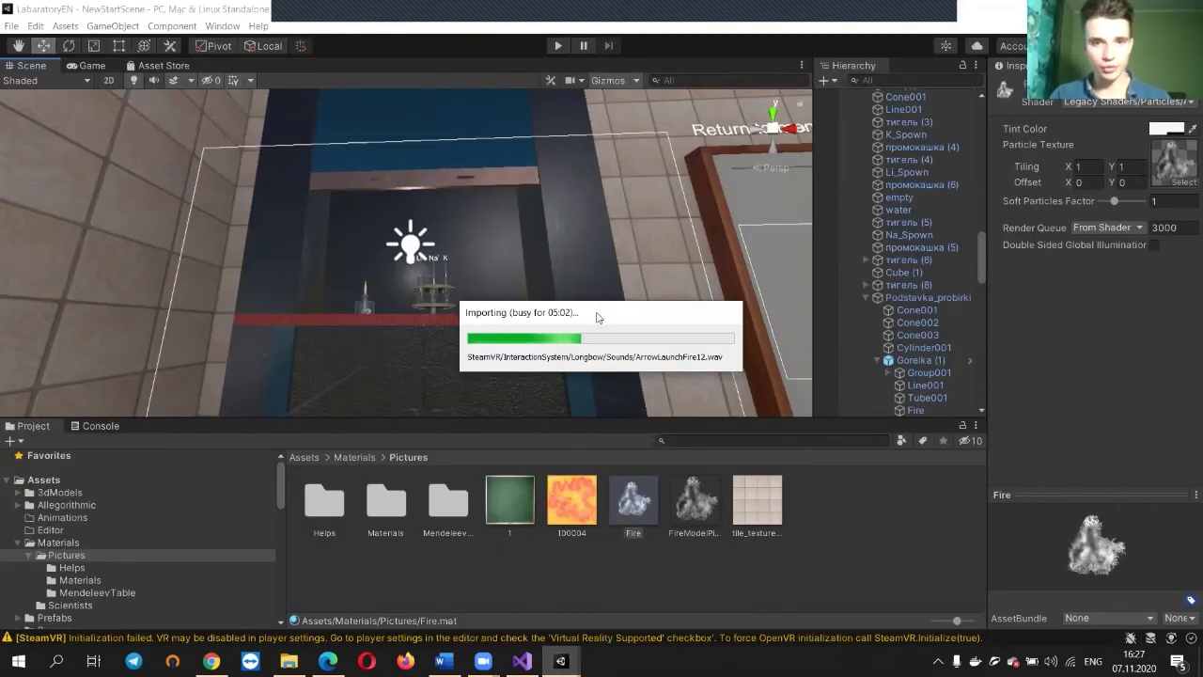
pyautogui.moveTo(597, 318); pyautogui.dragTo(311, 176)
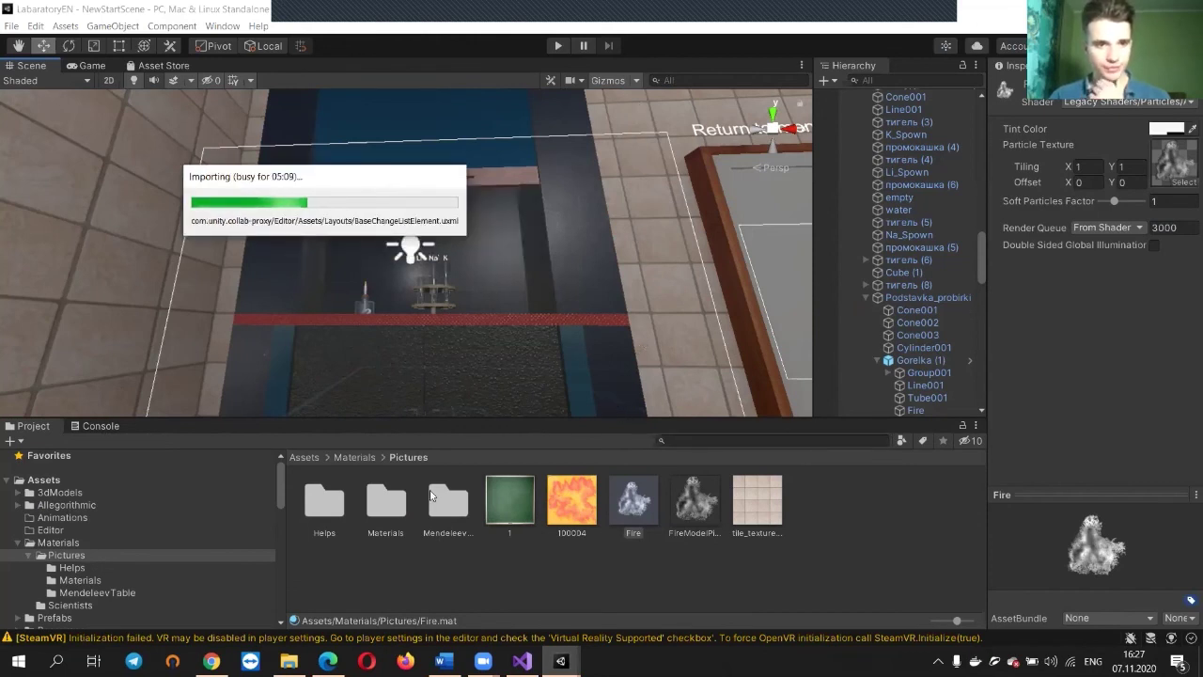
# Collapse the Materials folder in the project tree and look through the materials it contains
pyautogui.click(16, 543)
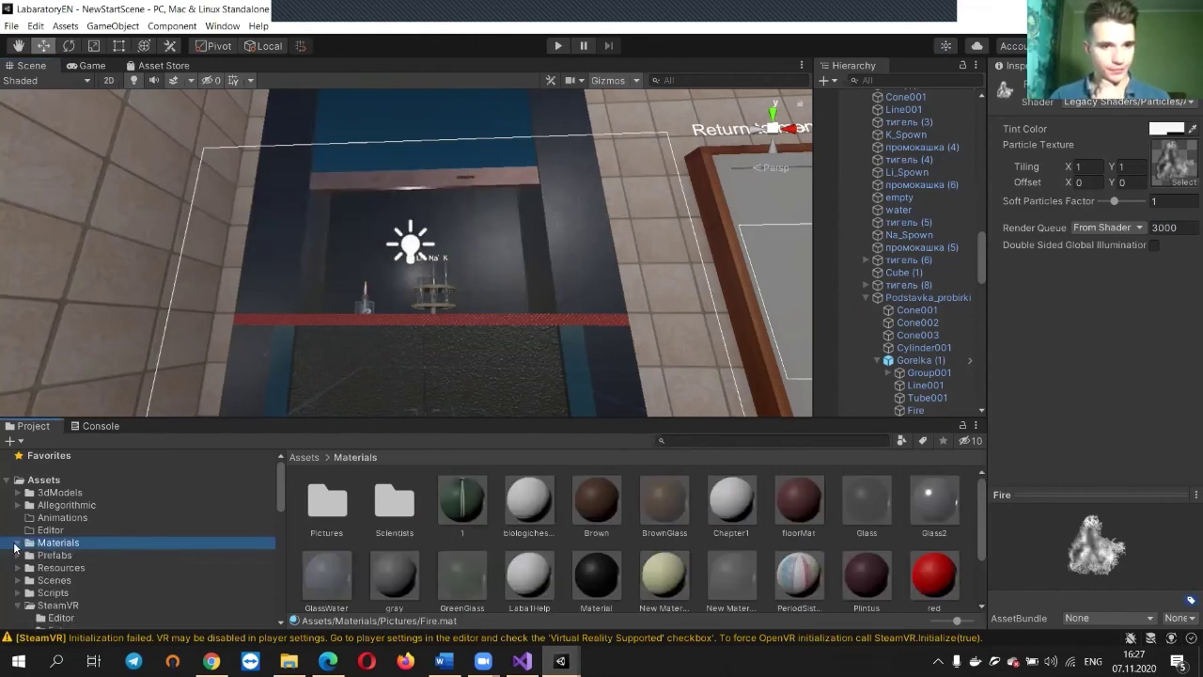
pyautogui.scroll(-1, 714, 505)
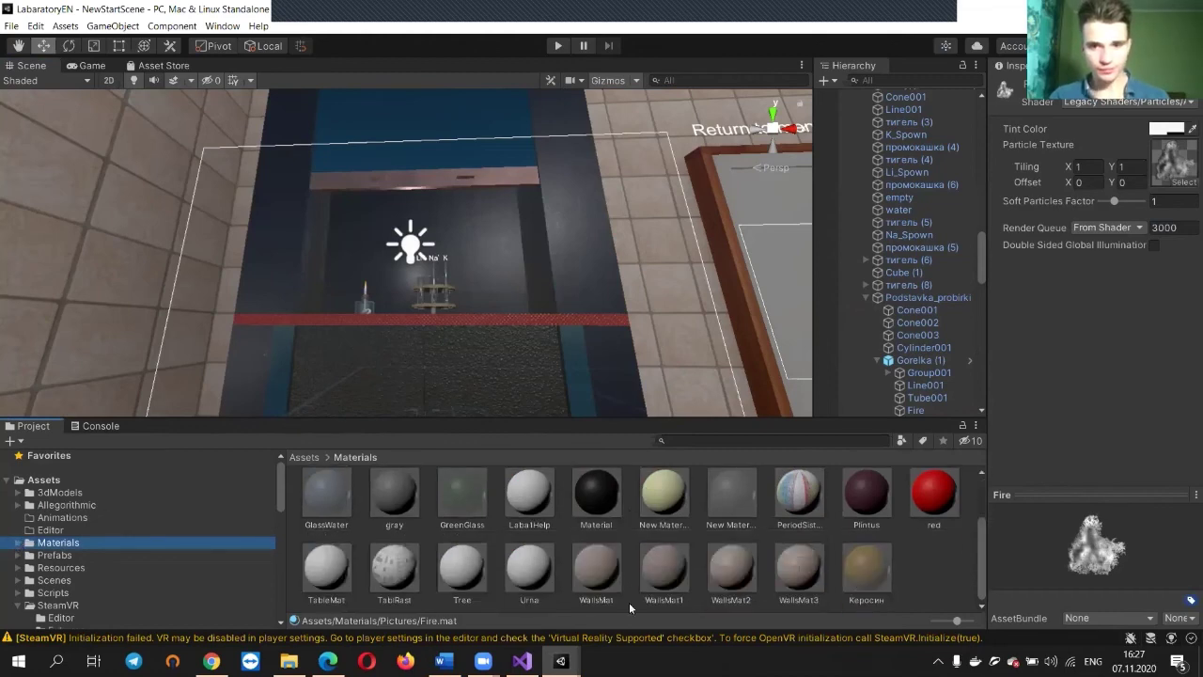
pyautogui.scroll(2, 629, 608)
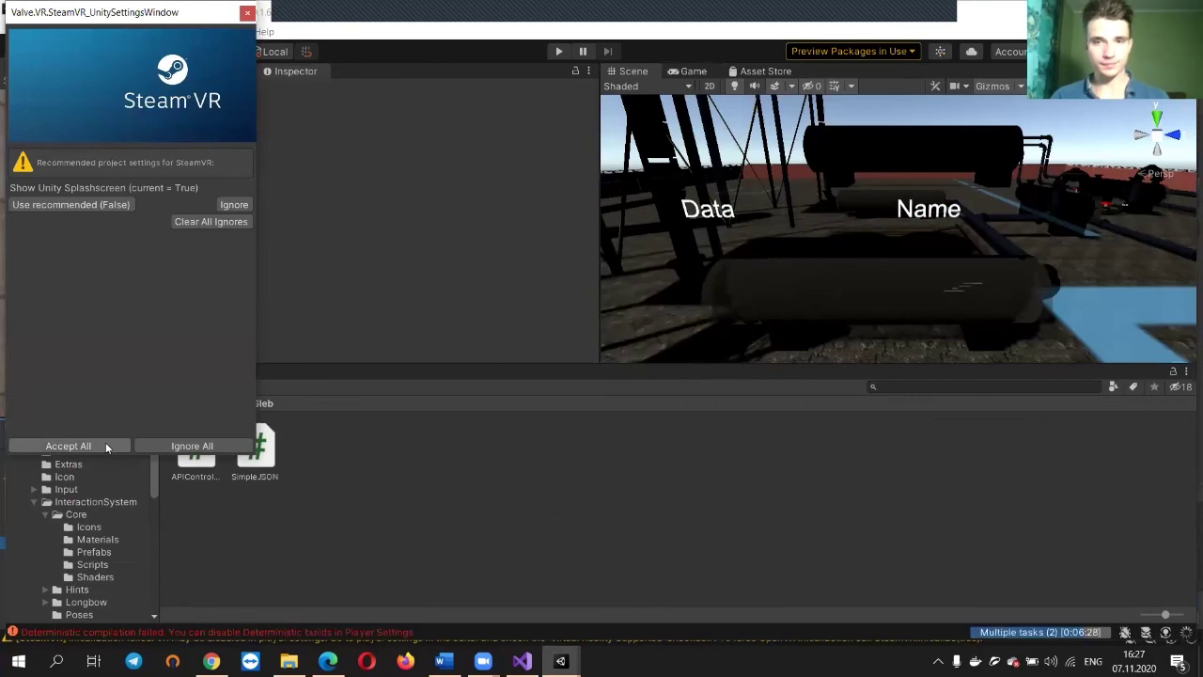
# Switch to the loaded PPP project's editor and maximize the Scene view of Scene1
pyautogui.click(700, 357)
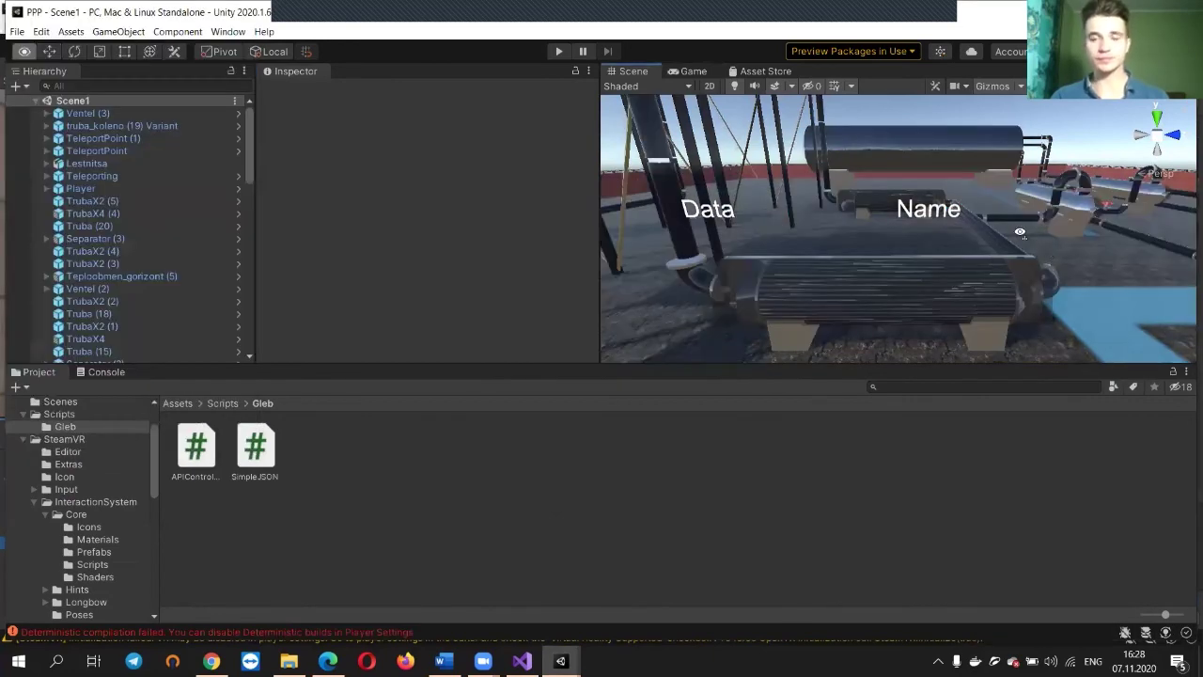
pyautogui.moveTo(1020, 232); pyautogui.dragTo(841, 174, button='right')
pyautogui.moveTo(1100, 197); pyautogui.dragTo(37, 196, button='right')
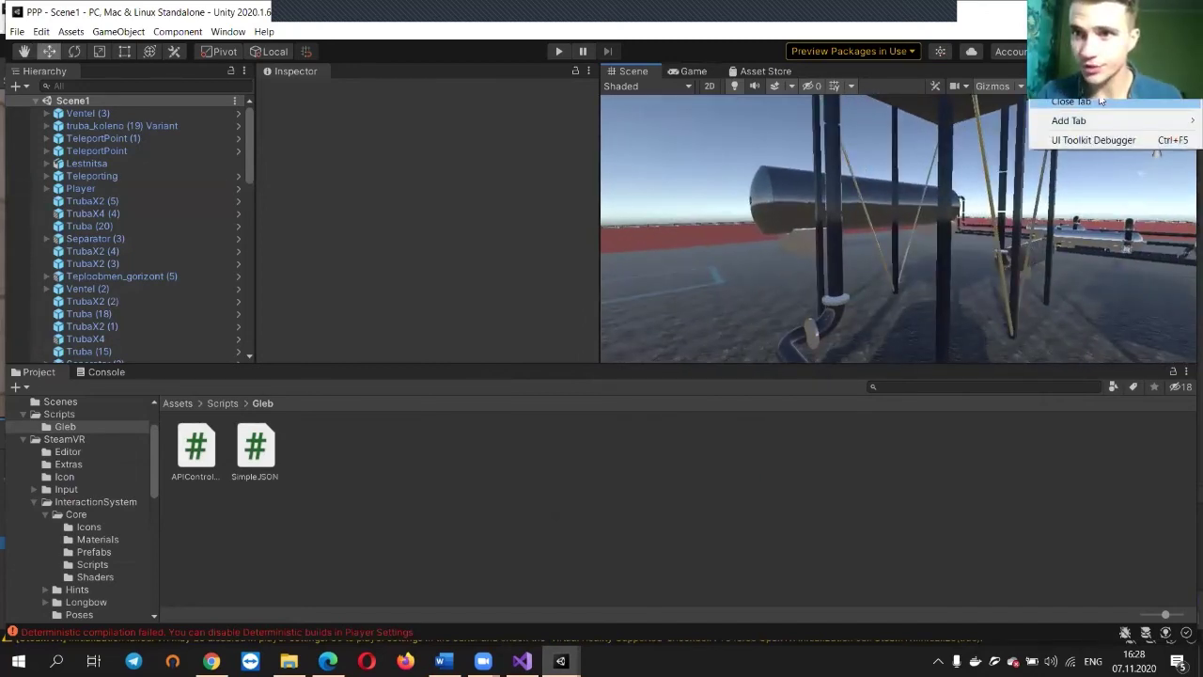
pyautogui.hotkey('shift', 'space')
# Approach the ribbed horizontal heat exchanger and select several of its individual tubes in turn
pyautogui.moveTo(694, 270); pyautogui.dragTo(672, 347, button='right')
pyautogui.click(673, 348)
pyautogui.moveTo(510, 336); pyautogui.dragTo(481, 280, button='right')
pyautogui.moveTo(569, 299); pyautogui.dragTo(536, 337, button='right')
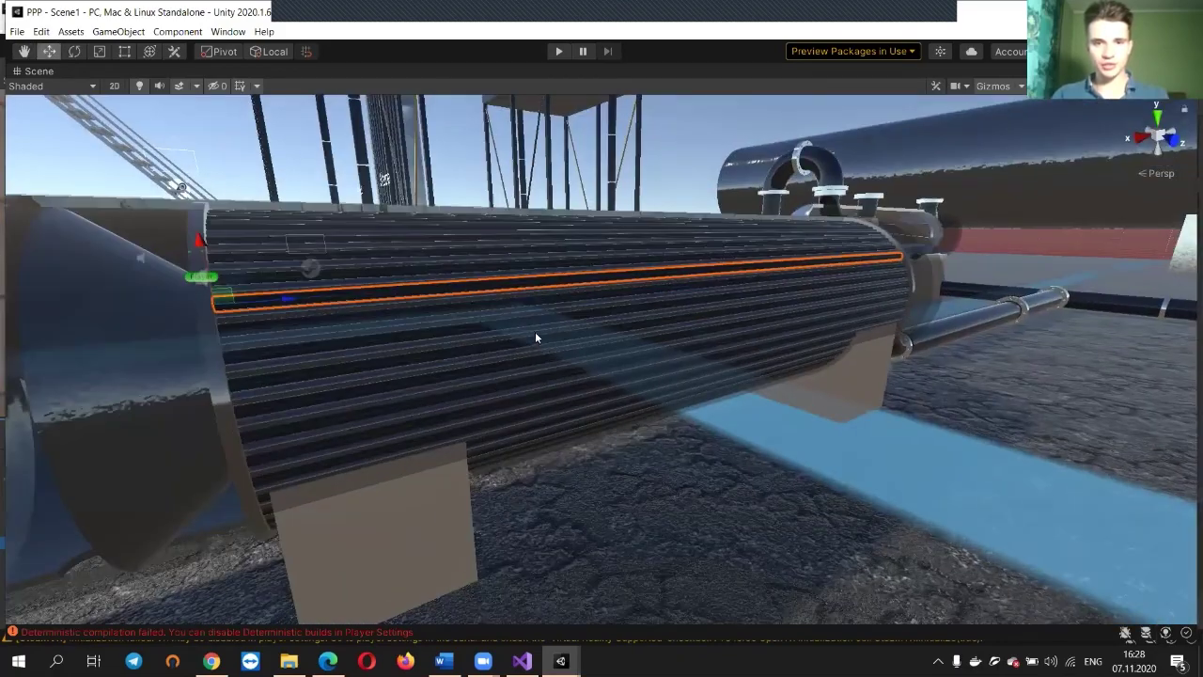
pyautogui.click(528, 311)
pyautogui.click(526, 297)
pyautogui.click(517, 279)
pyautogui.click(512, 272)
pyautogui.click(498, 263)
pyautogui.click(498, 247)
# Examine the plant's tanks, pipelines and valves from ground level, ending at the Player object
pyautogui.moveTo(498, 247); pyautogui.dragTo(375, 228, button='right')
pyautogui.moveTo(798, 395); pyautogui.dragTo(1082, 291, button='right')
pyautogui.moveTo(950, 282); pyautogui.dragTo(944, 275, button='right')
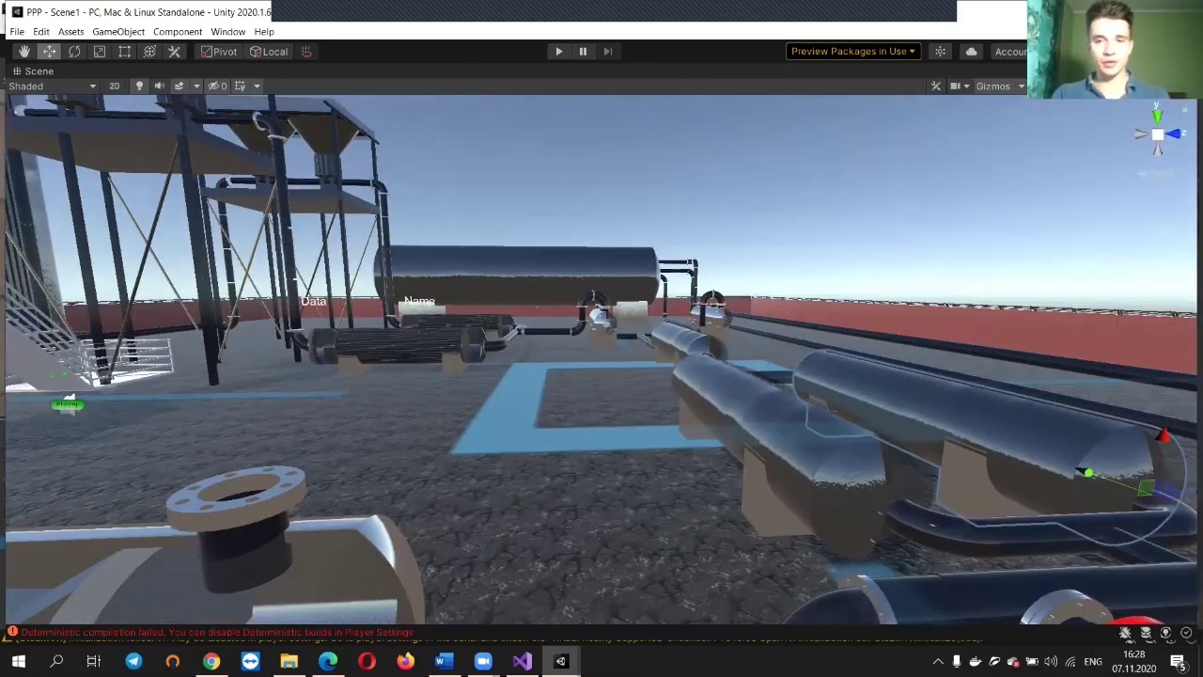
pyautogui.moveTo(623, 328); pyautogui.dragTo(707, 387, button='right')
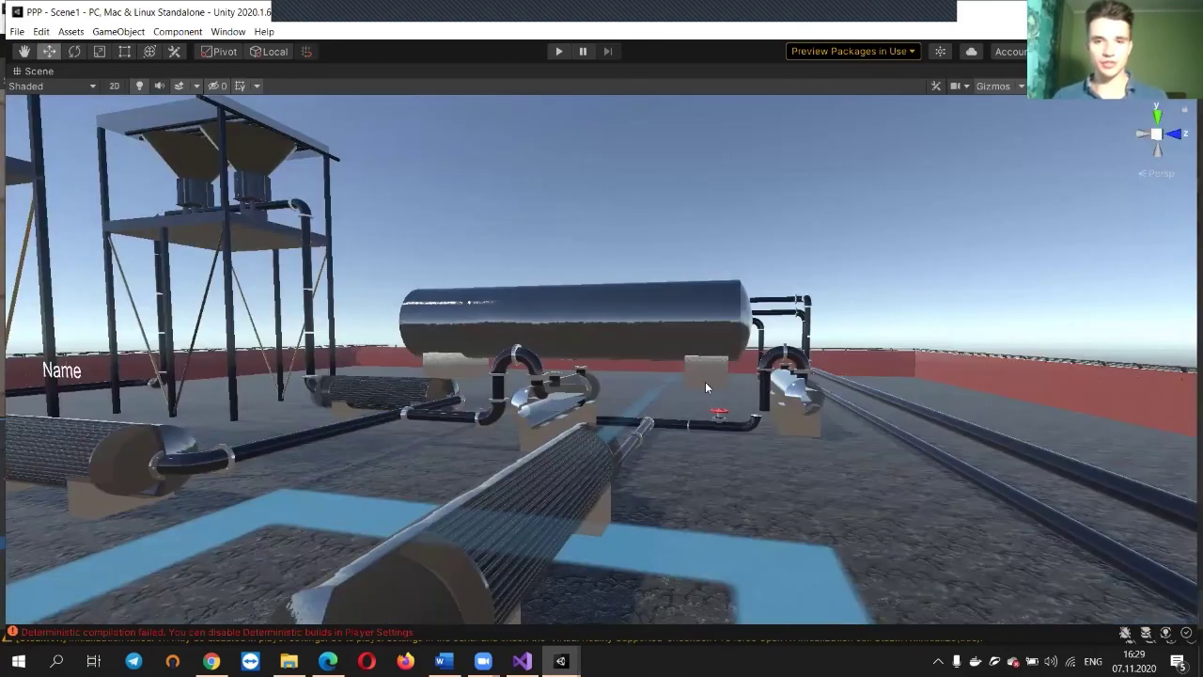
pyautogui.moveTo(588, 297); pyautogui.dragTo(584, 313, button='right')
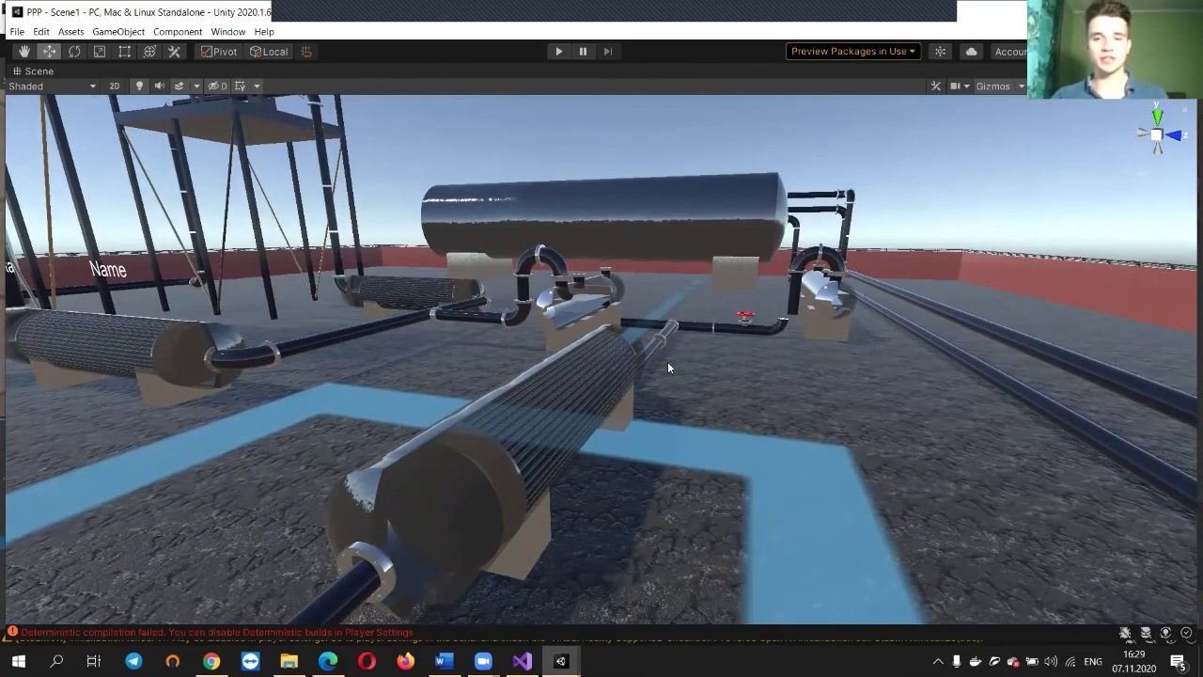
pyautogui.moveTo(761, 325); pyautogui.dragTo(566, 505, button='right')
pyautogui.keyDown('alt'); pyautogui.moveTo(713, 457); pyautogui.dragTo(520, 479); pyautogui.keyUp('alt')
pyautogui.keyDown('alt'); pyautogui.moveTo(839, 454); pyautogui.dragTo(456, 364); pyautogui.keyUp('alt')
pyautogui.moveTo(456, 364); pyautogui.dragTo(428, 357, button='right')
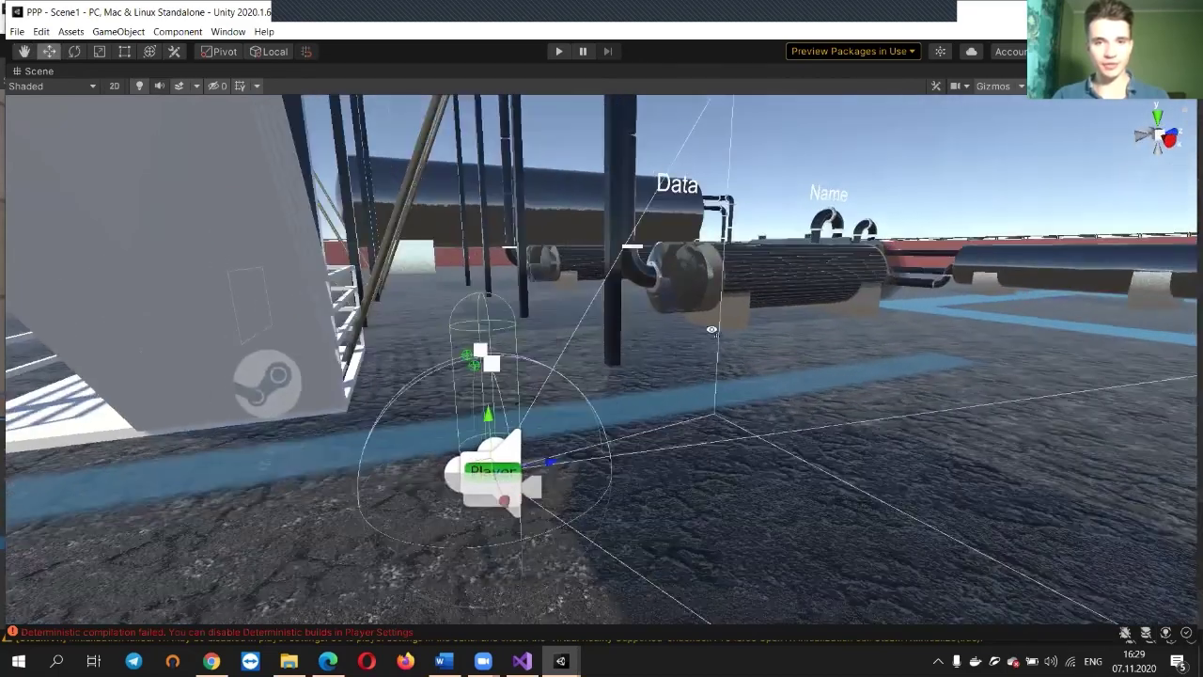
# View the whole plant layout and its blue teleport markings from above
pyautogui.moveTo(943, 321); pyautogui.dragTo(547, 439, button='right')
pyautogui.press('w')
pyautogui.keyDown('alt'); pyautogui.moveTo(547, 439); pyautogui.dragTo(127, 426); pyautogui.keyUp('alt')
pyautogui.moveTo(127, 426); pyautogui.dragTo(577, 349, button='right')
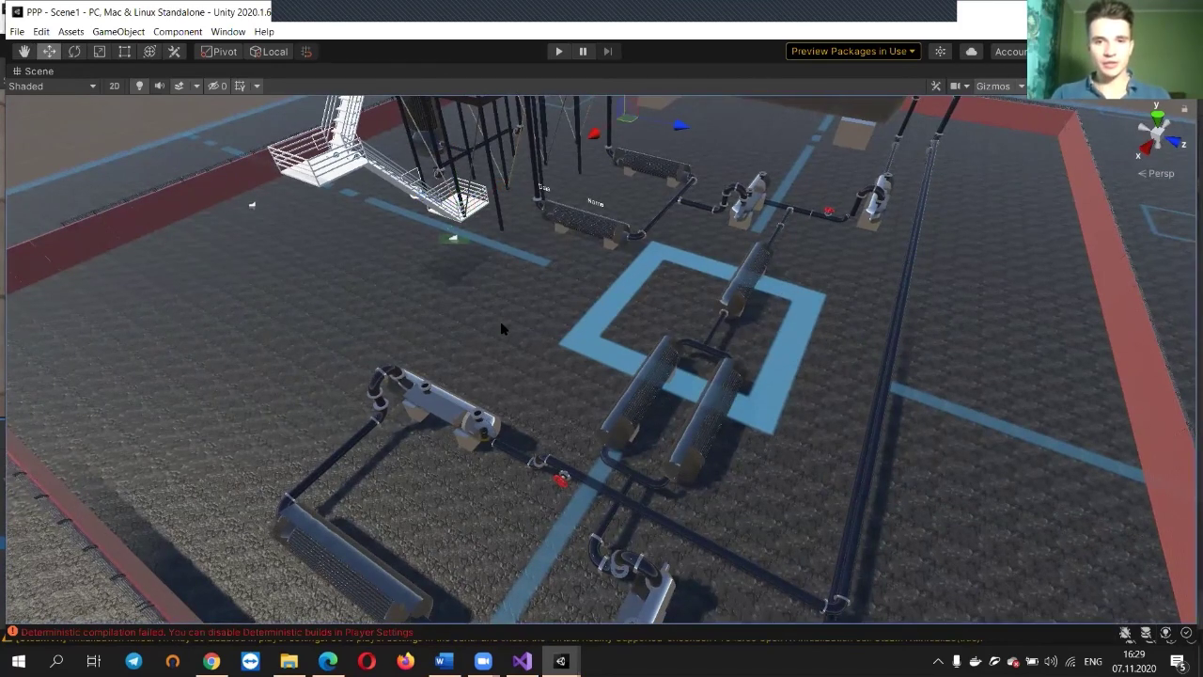
# Create a new 3D plane in the empty area outside the plant
pyautogui.moveTo(614, 292); pyautogui.dragTo(656, 167, button='right')
pyautogui.moveTo(261, 118); pyautogui.dragTo(650, 399, button='right')
pyautogui.moveTo(831, 456); pyautogui.dragTo(255, 424, button='right')
pyautogui.click(118, 31)
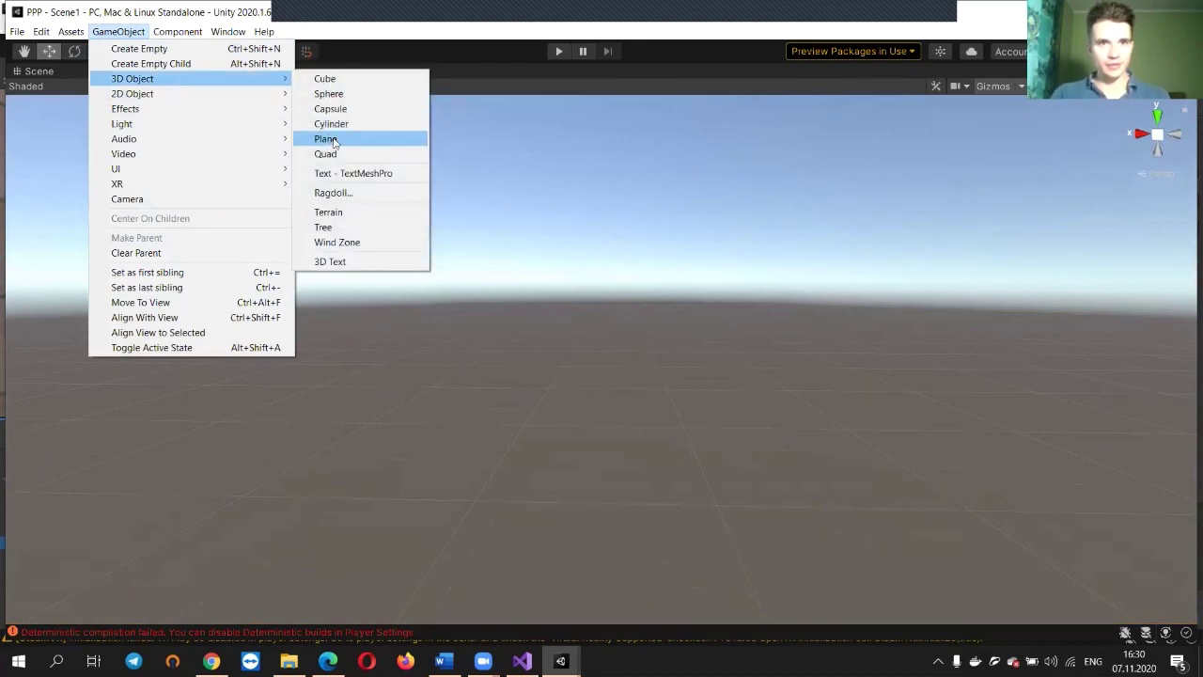
pyautogui.click(333, 140)
pyautogui.moveTo(502, 245); pyautogui.dragTo(554, 400, button='right')
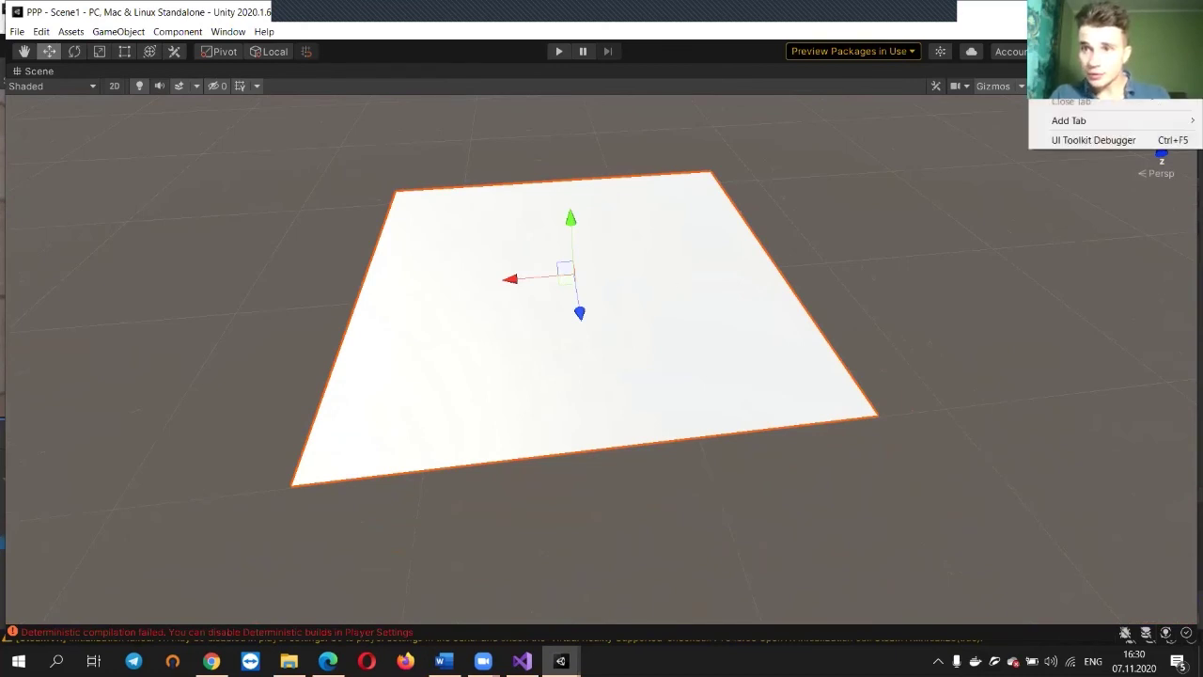
# Restore the maximized Scene view to the normal layout and add the Teleport Area component to the new plane
pyautogui.click(1076, 82)
pyautogui.scroll(-5, 397, 235)
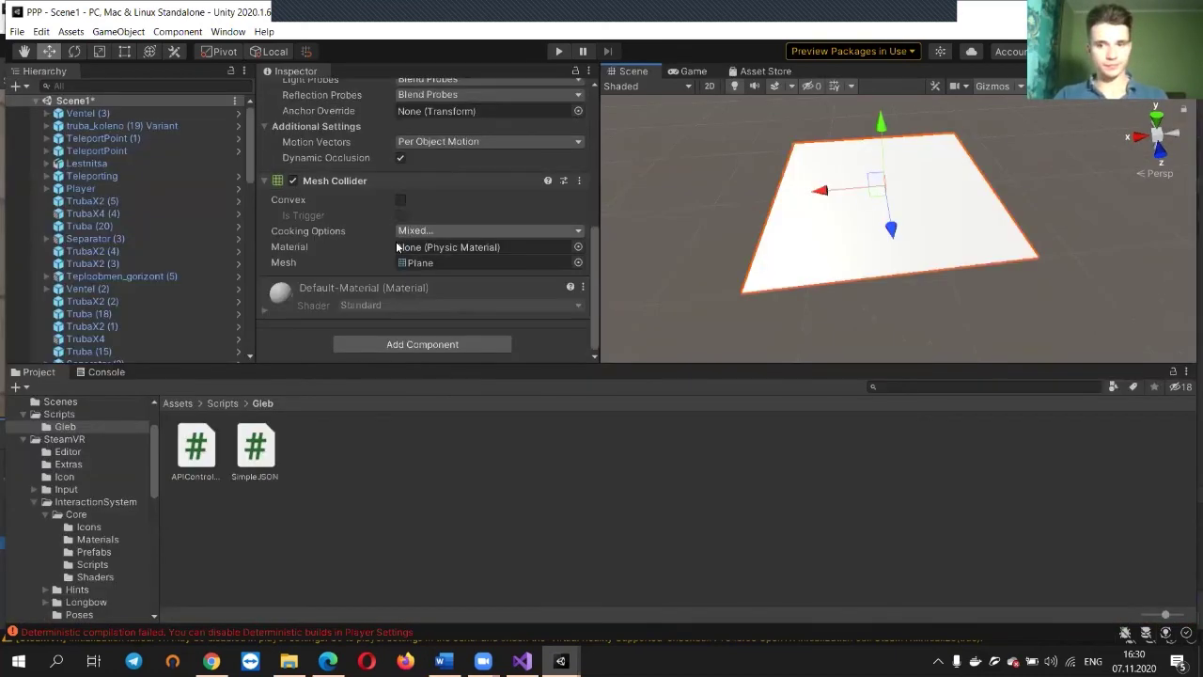
pyautogui.click(457, 344)
pyautogui.write('tel')
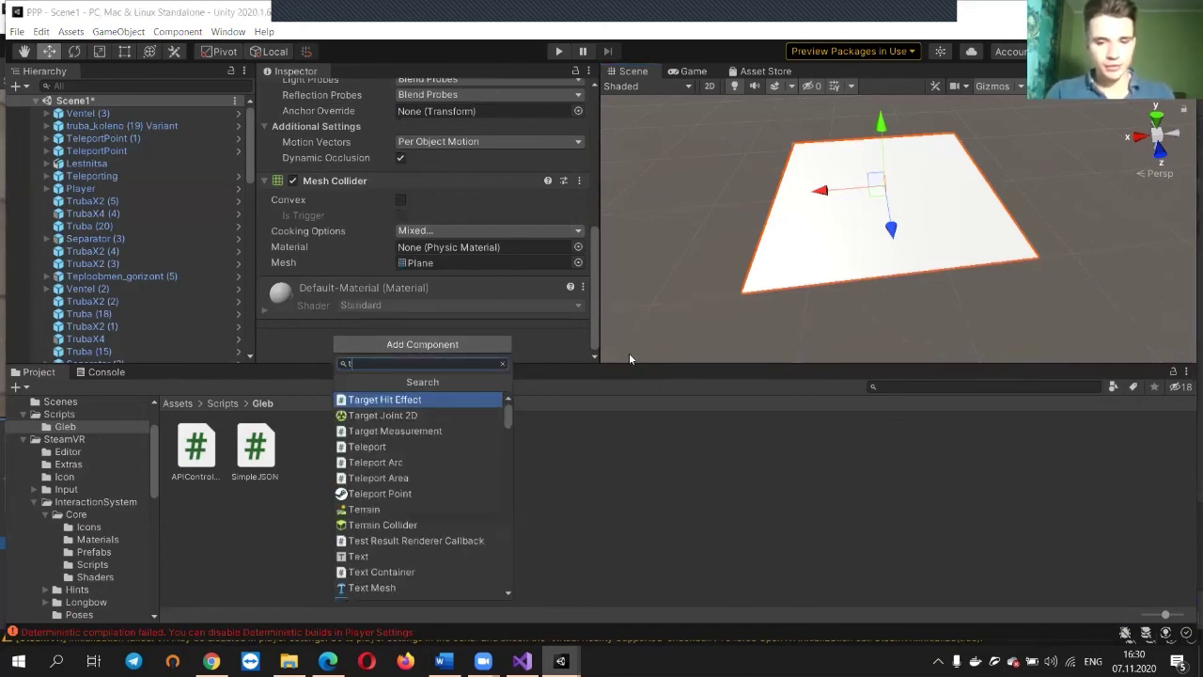
pyautogui.press('Down')
pyautogui.press('Down')
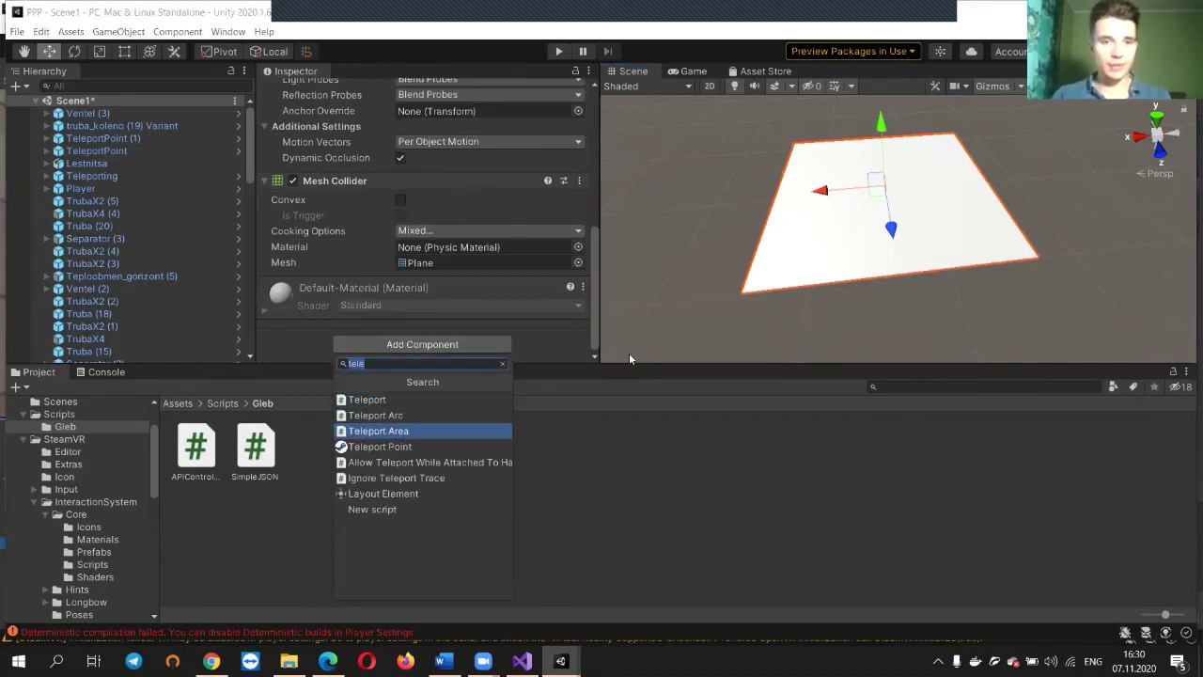
pyautogui.click(382, 432)
# Examine the teleport area markings on the new plane from several angles
pyautogui.moveTo(794, 185); pyautogui.dragTo(811, 136, button='right')
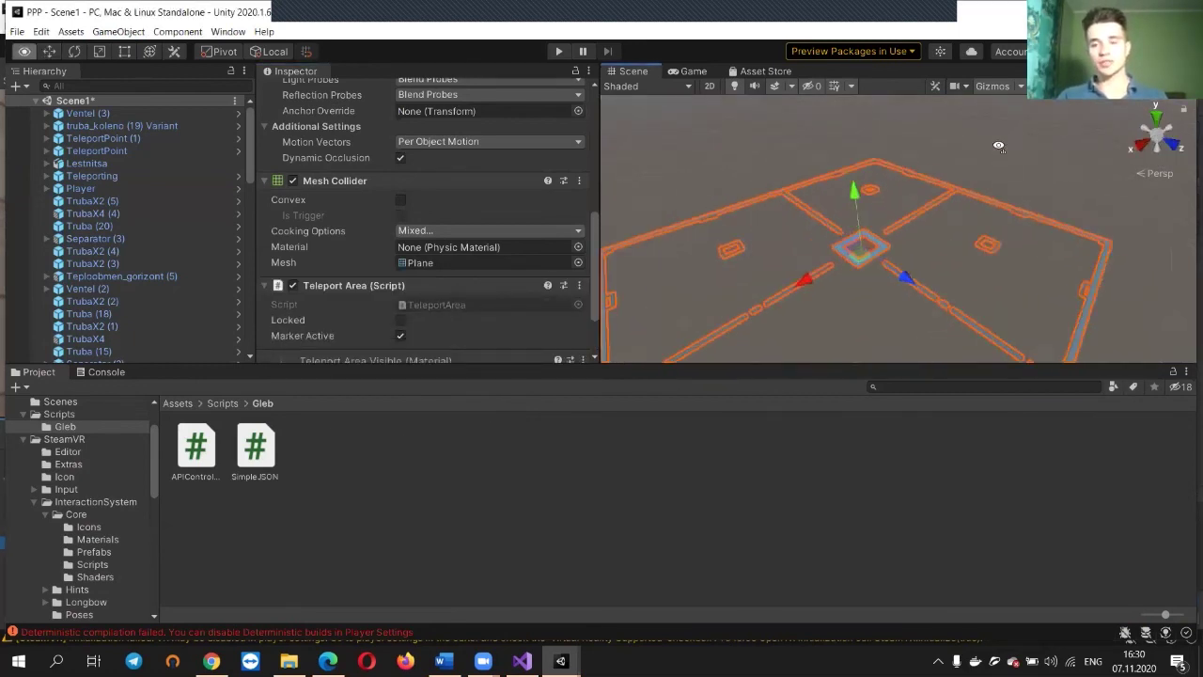
pyautogui.moveTo(245, 166); pyautogui.dragTo(1158, 179, button='right')
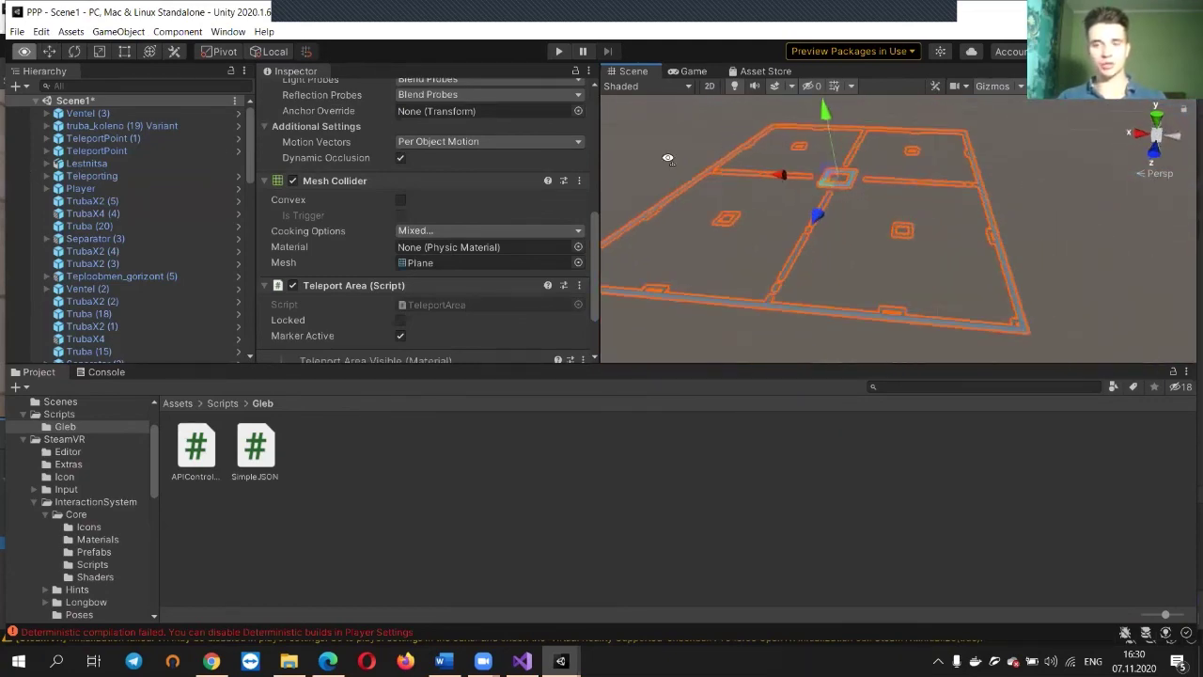
pyautogui.moveTo(399, 121); pyautogui.dragTo(308, 115, button='right')
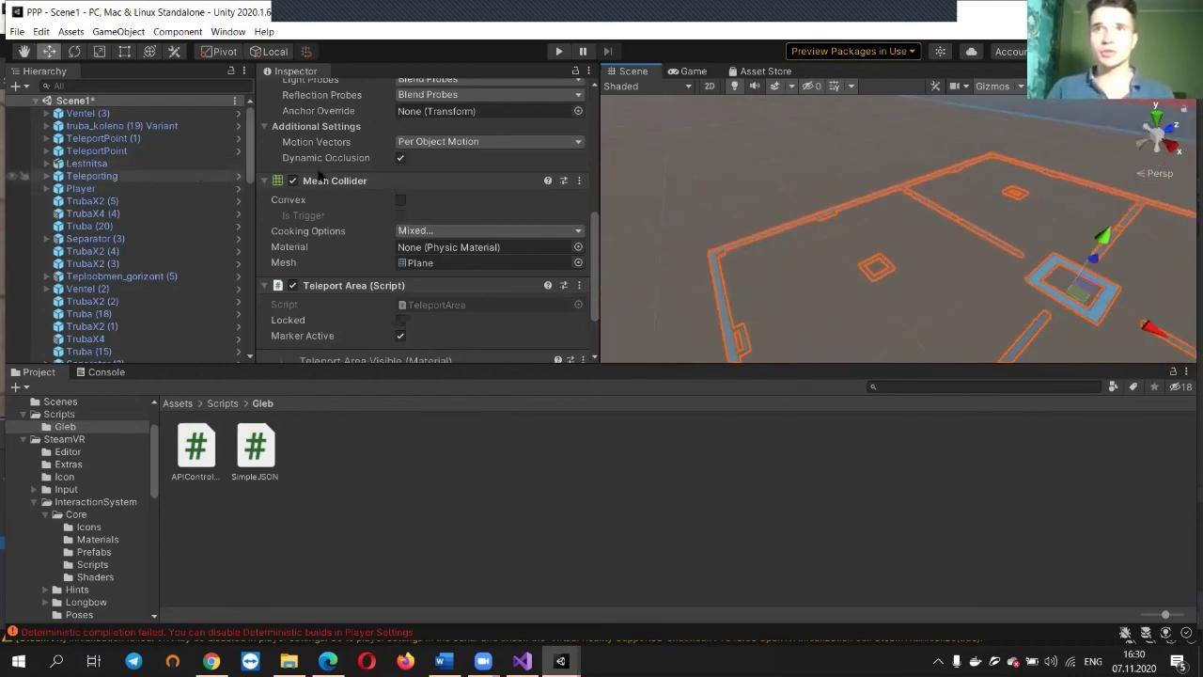
pyautogui.moveTo(722, 118); pyautogui.dragTo(732, 147, button='right')
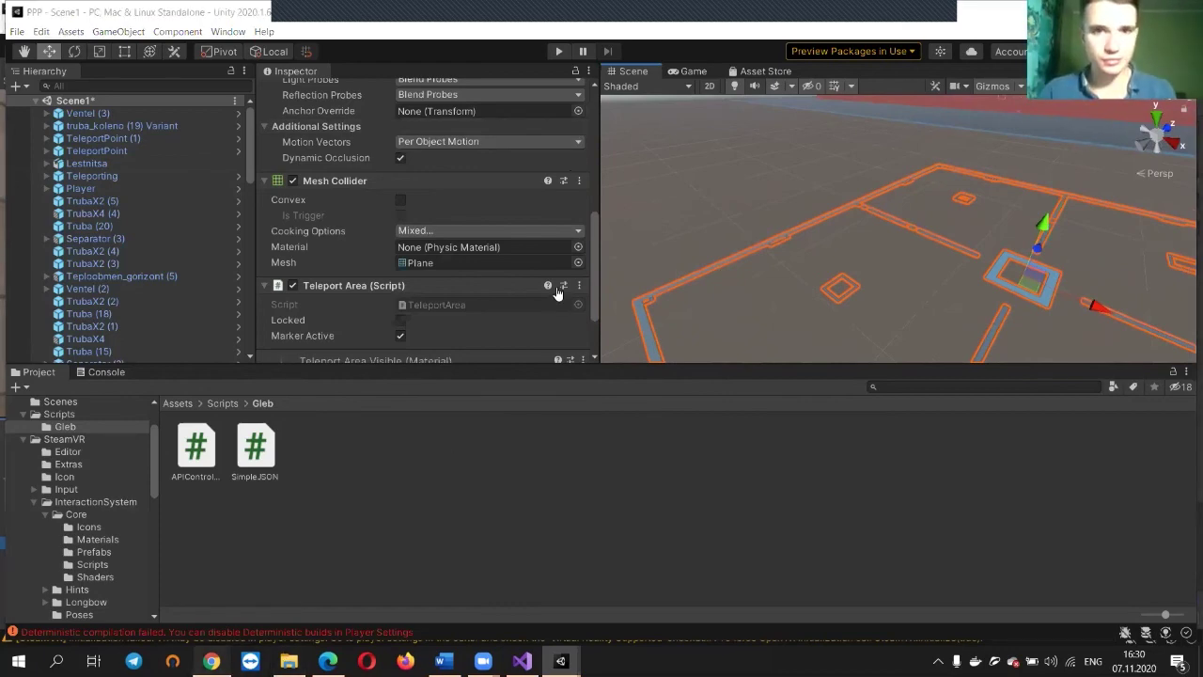
pyautogui.click(305, 7)
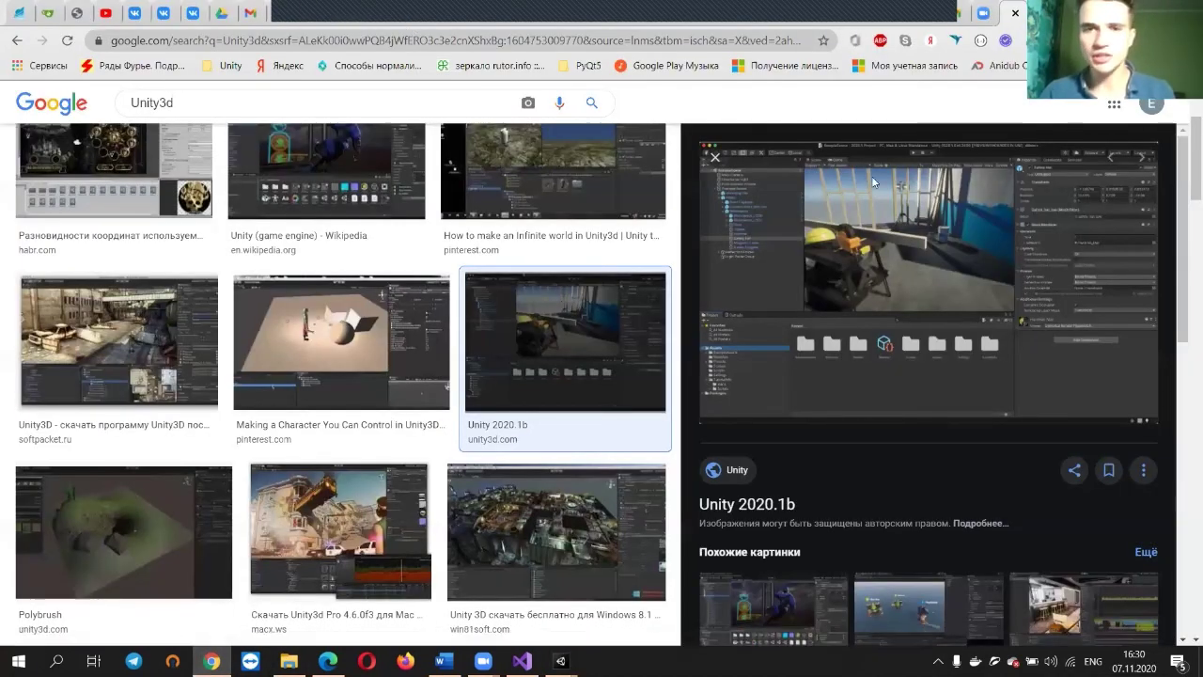
pyautogui.hotkey('alt', 'Tab')
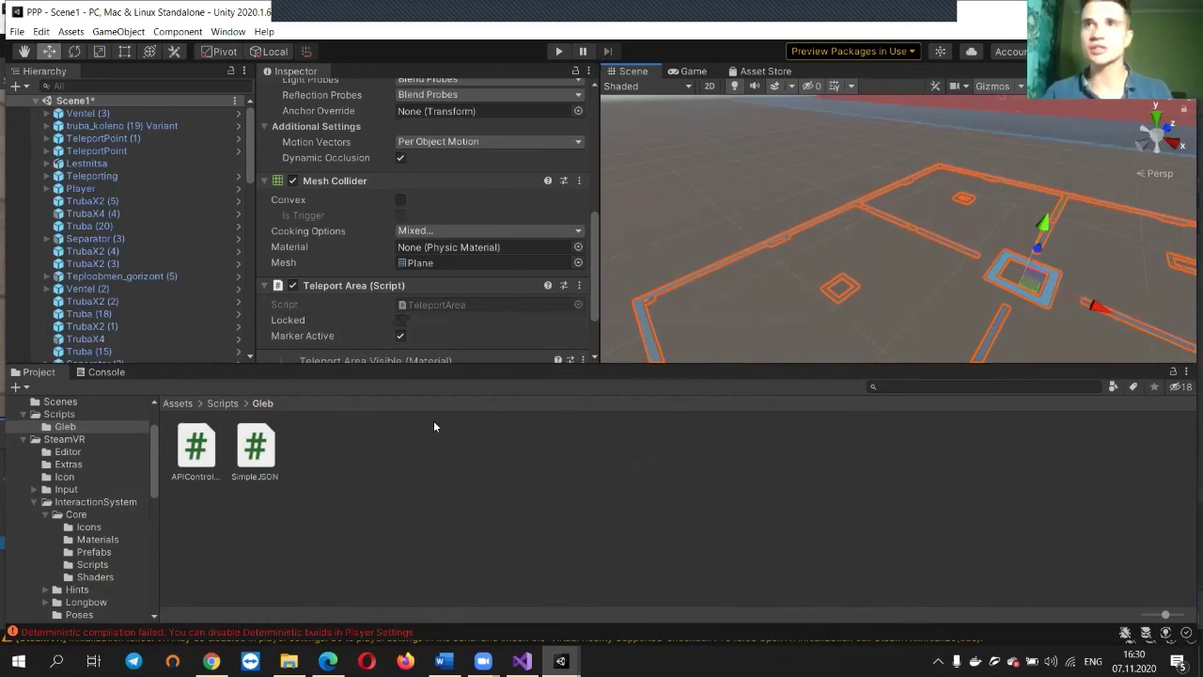